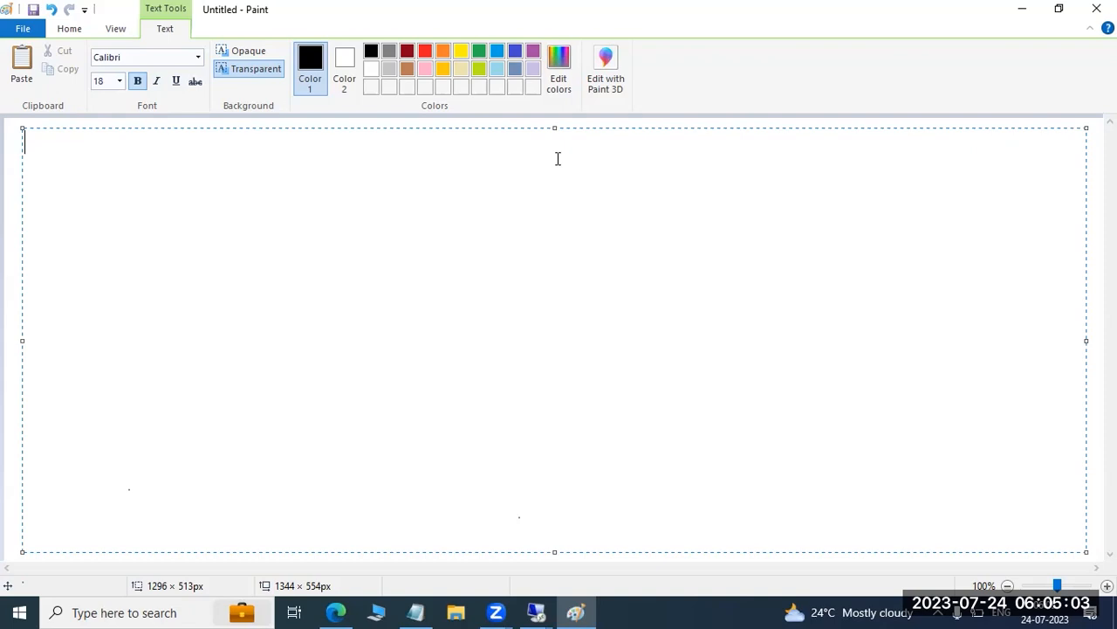
Write the heading "SAP WORK PROCESS" on the first line of the text box
type("SAP WORK PR")
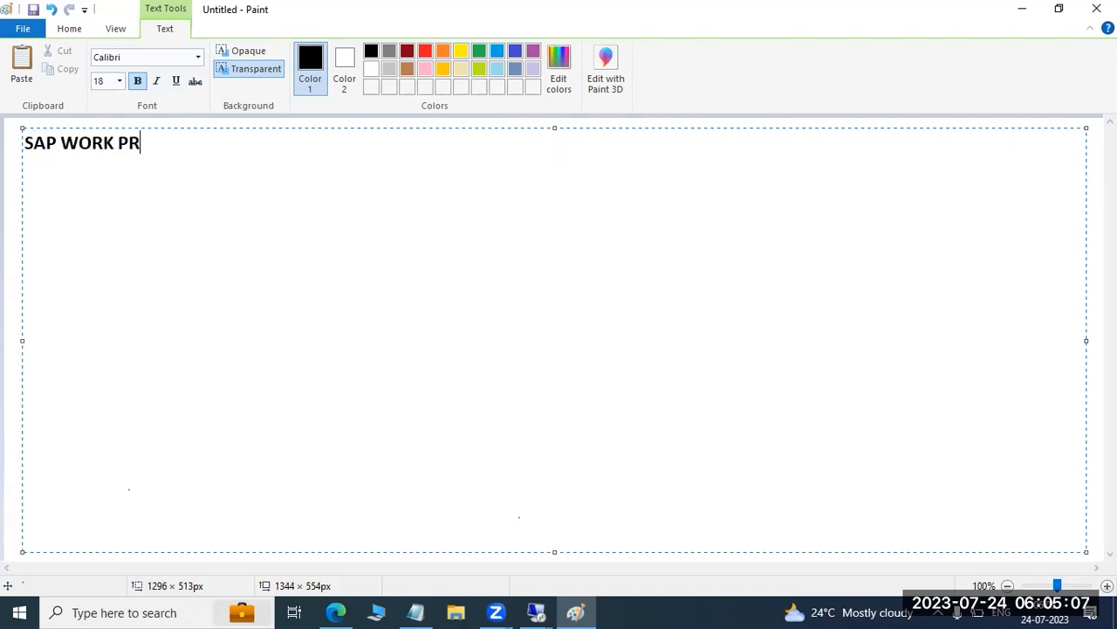
type("CESS")
key("BackSpace")
key("BackSpace")
key("BackSpace")
type("OCESS")
key("Return")
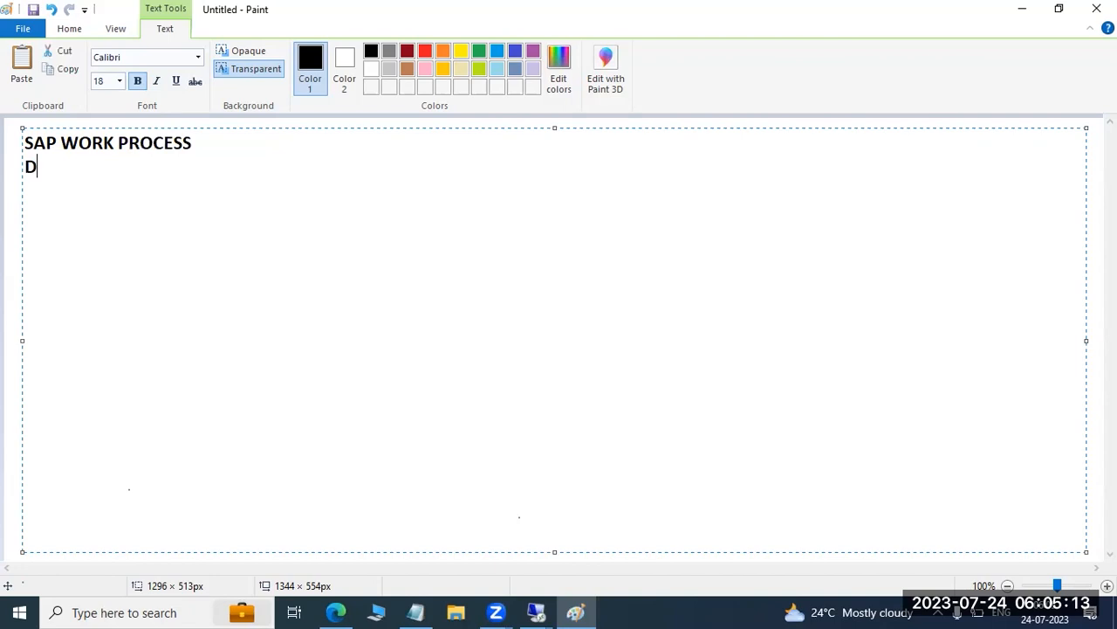
type("DV")
type("EB")
type("M")
key("BackSpace")
key("BackSpace")
key("BackSpace")
key("BackSpace")
key("BackSpace")
key("BackSpace")
key("BackSpace")
Add "MESSAGE SERVER:" below the heading and a row of dashes beneath it
key("Return")
type("MESSA")
key("BackSpace")
type("SAGE SER")
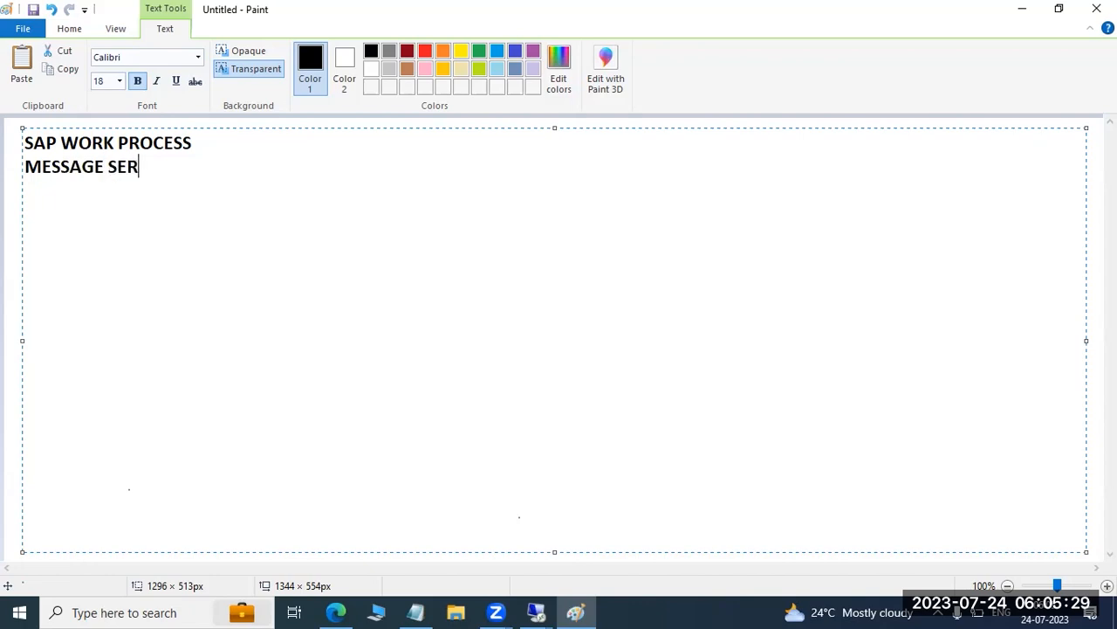
type("VER: -----------------------")
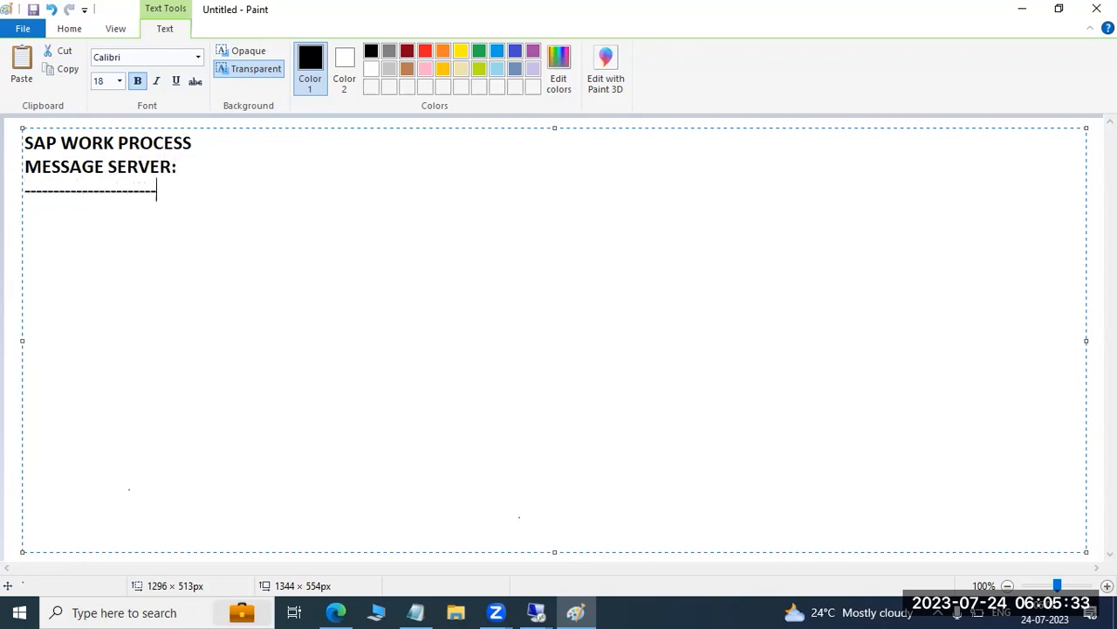
Draw a small black rectangle on the canvas with a row of four larger rectangles below it
left_click(69, 29)
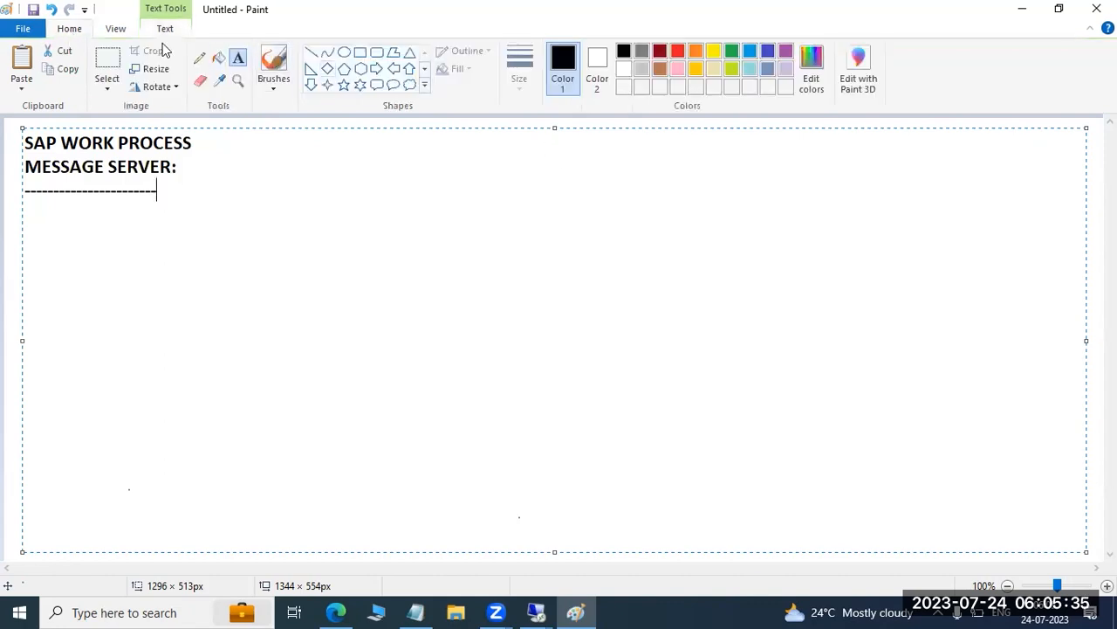
left_click(360, 53)
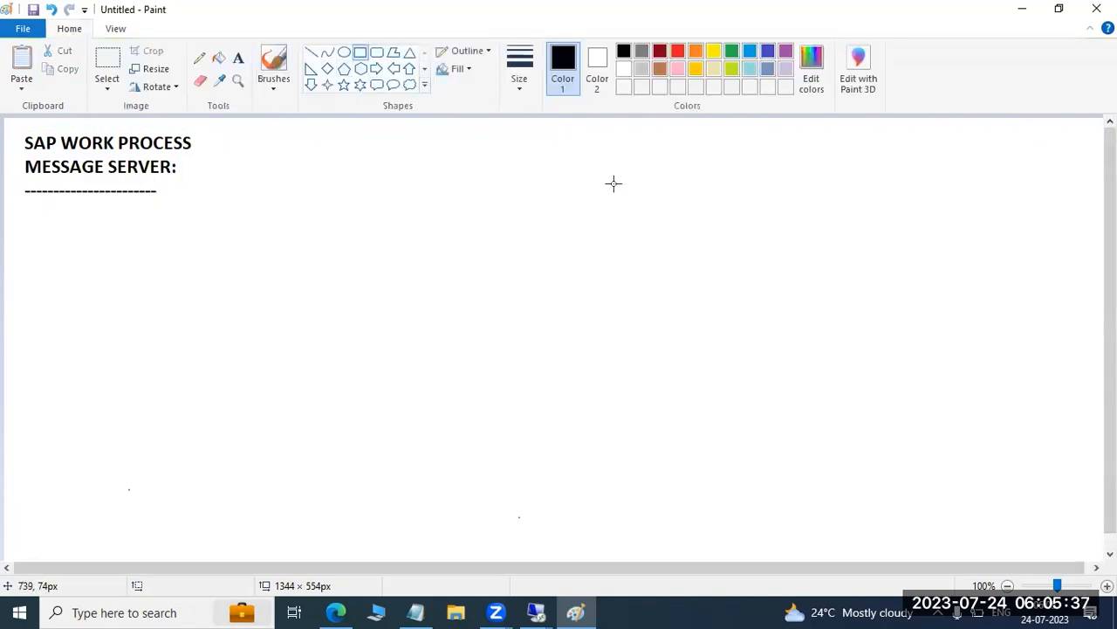
left_click_drag(697, 185, 772, 247)
left_click_drag(460, 277, 584, 374)
left_click_drag(680, 272, 769, 368)
left_click_drag(868, 273, 975, 366)
left_click(919, 421)
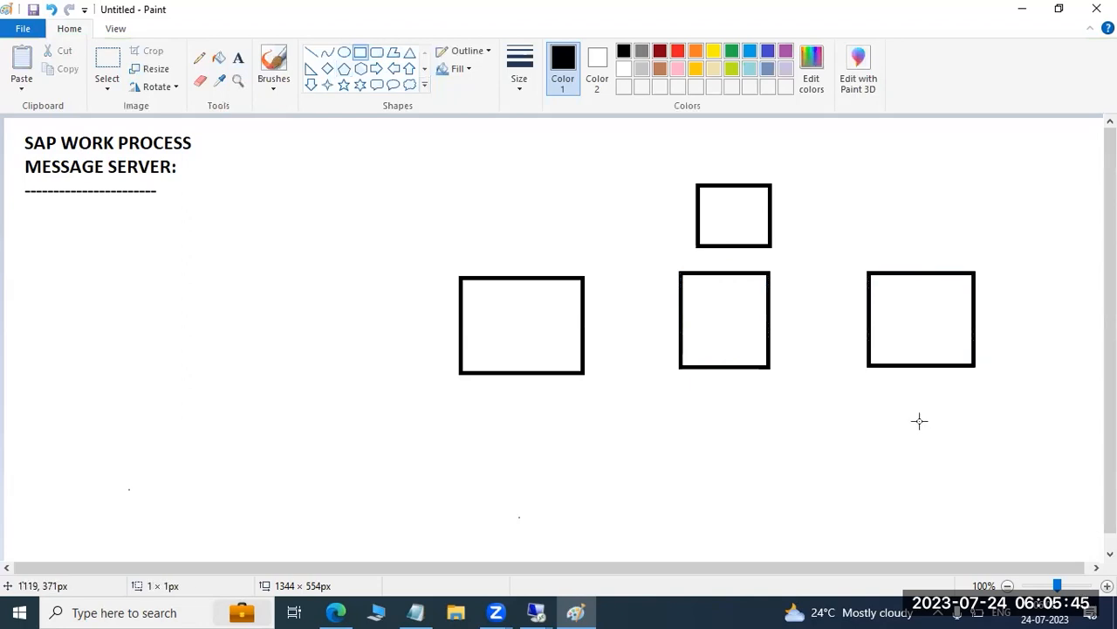
left_click_drag(1009, 273, 1105, 365)
left_click(1048, 414)
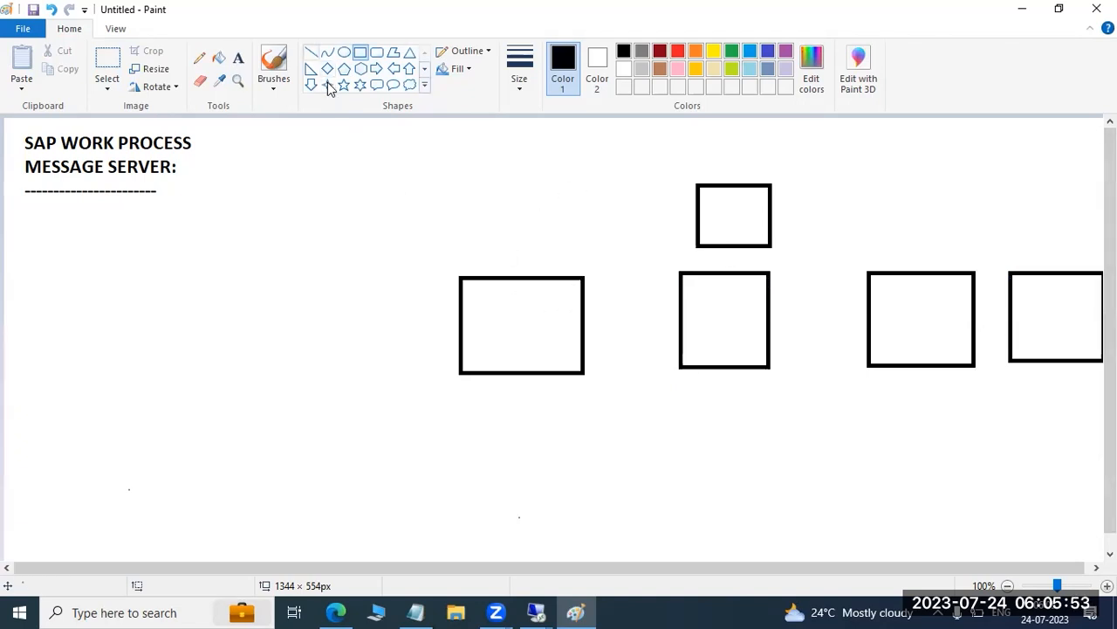
Draw a long black arrow from beside the heading into the small rectangle above the row
left_click(312, 52)
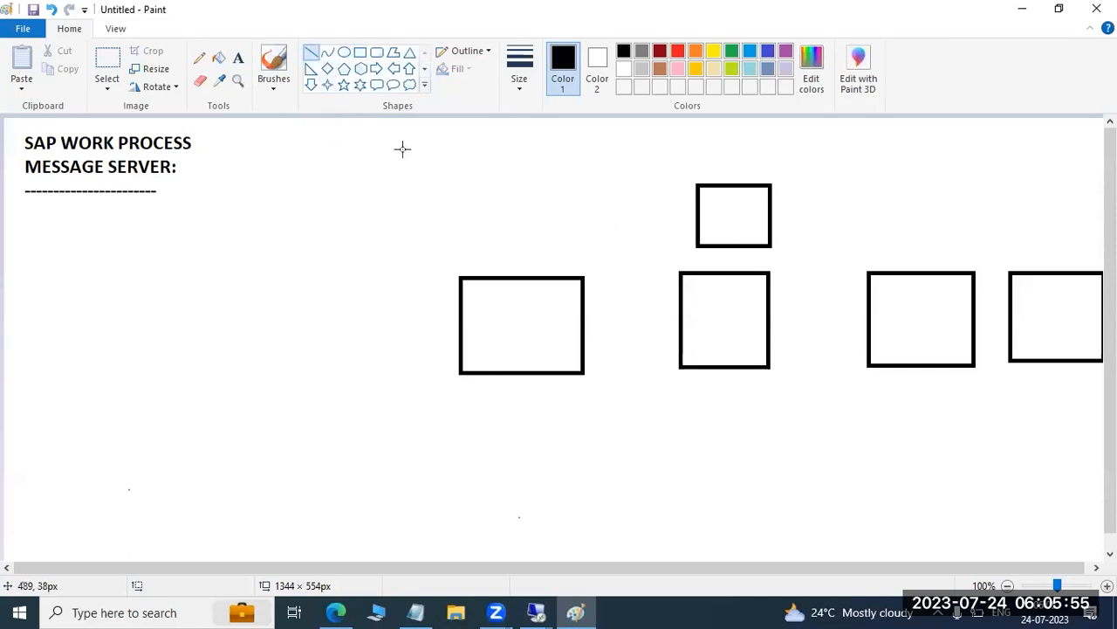
left_click_drag(362, 129, 723, 205)
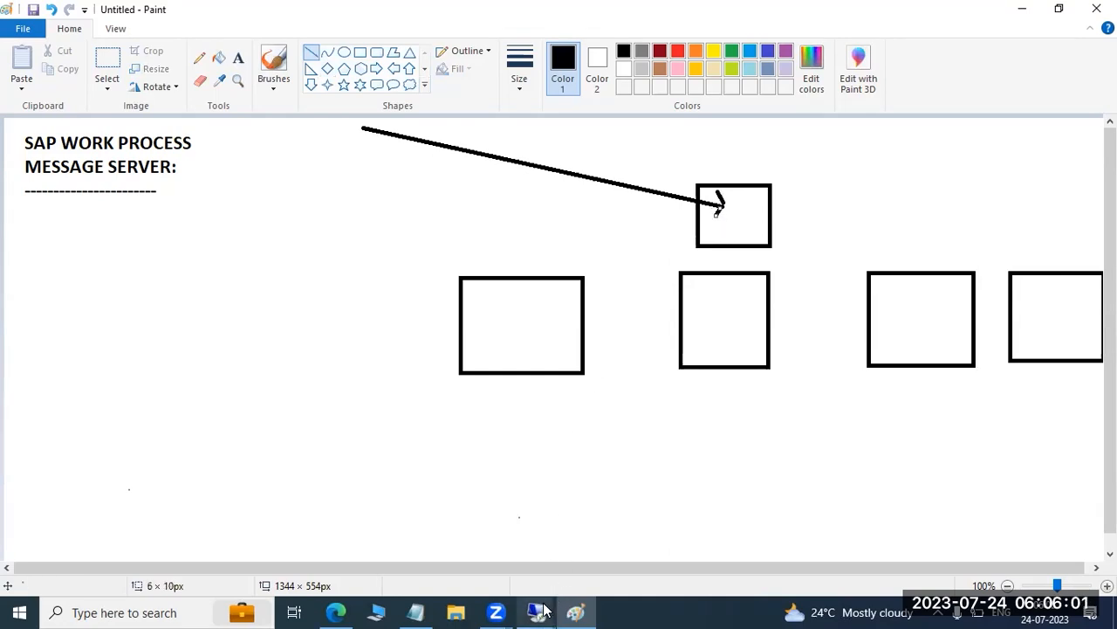
In SAP Logon on the remote desktop, compare the Group/Server Selection and Custom Application Server connection types for the PRD system entry
mouse_move(541, 610)
left_click(520, 550)
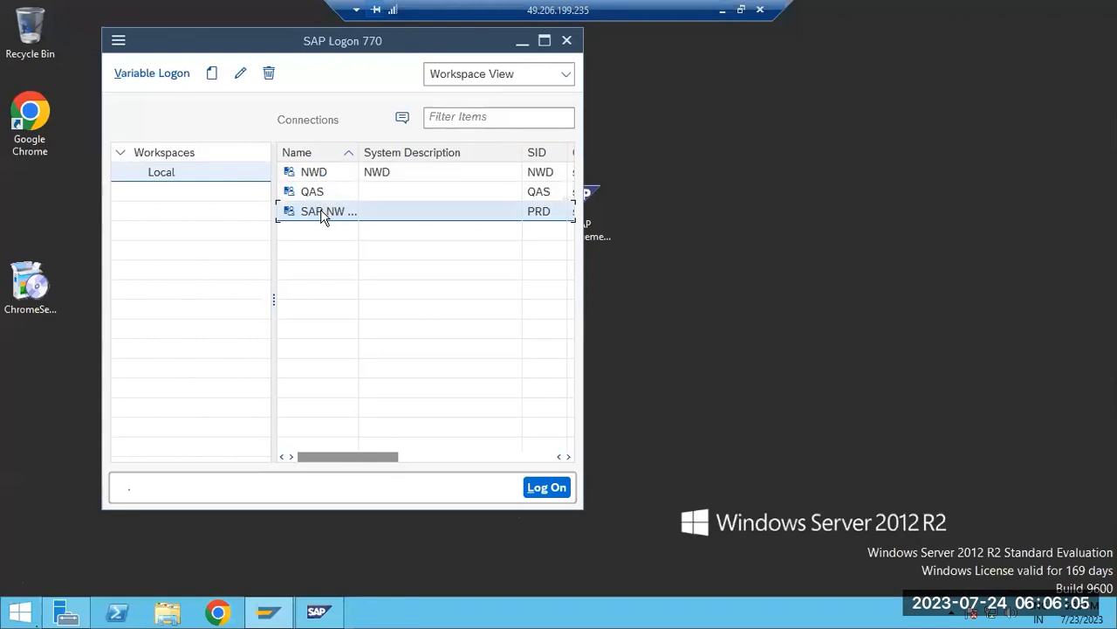
left_click(242, 74)
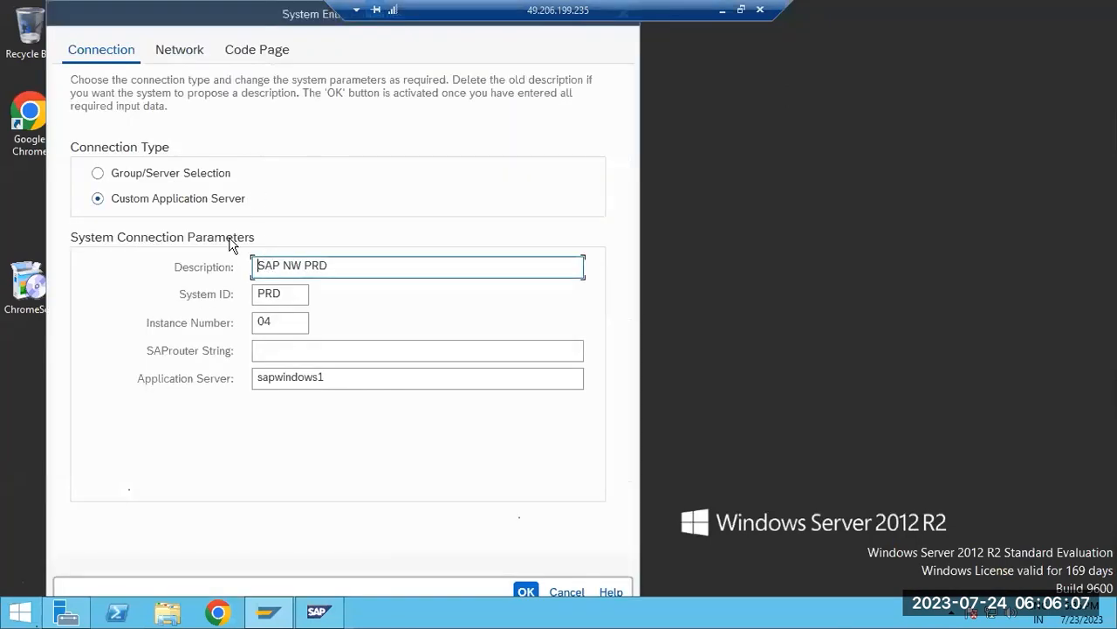
left_click(163, 180)
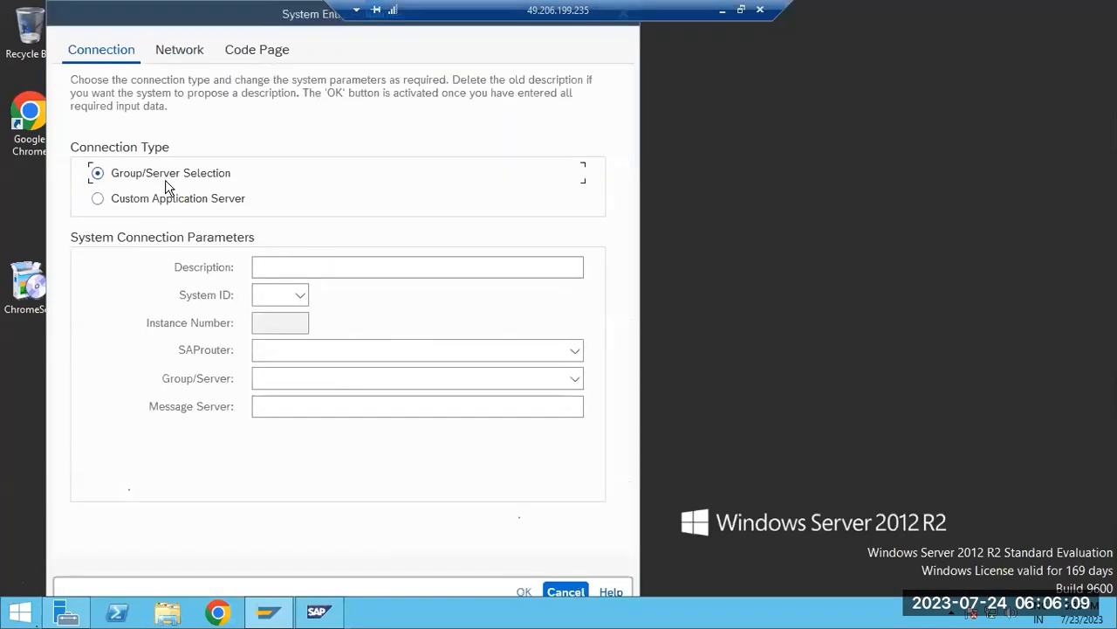
left_click(181, 207)
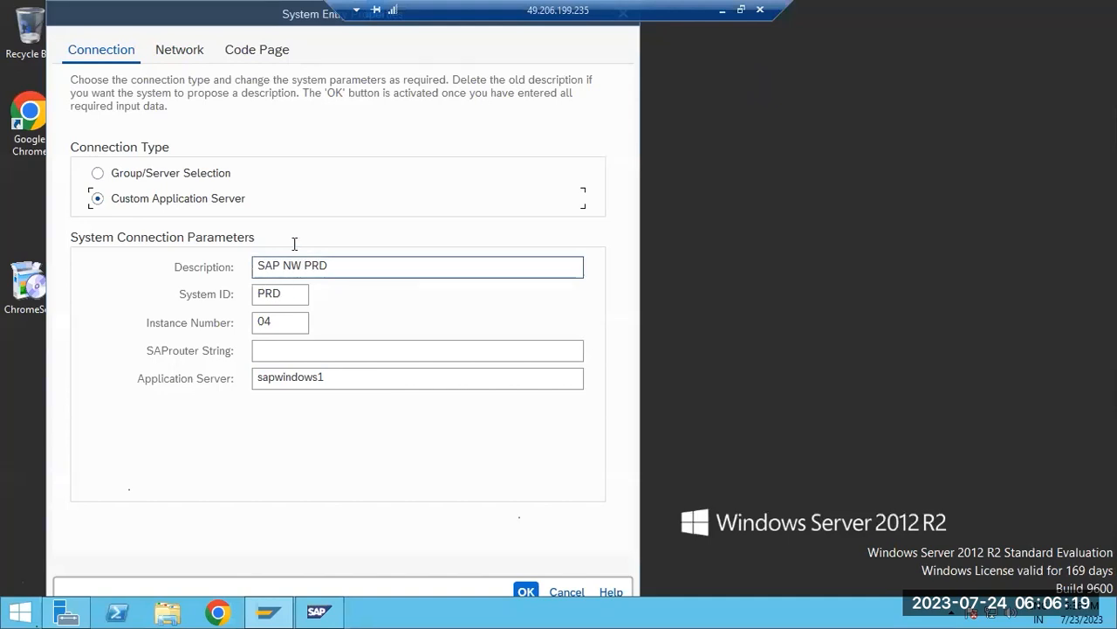
Return to the Paint drawing and set the drawing colour to red
left_click(723, 11)
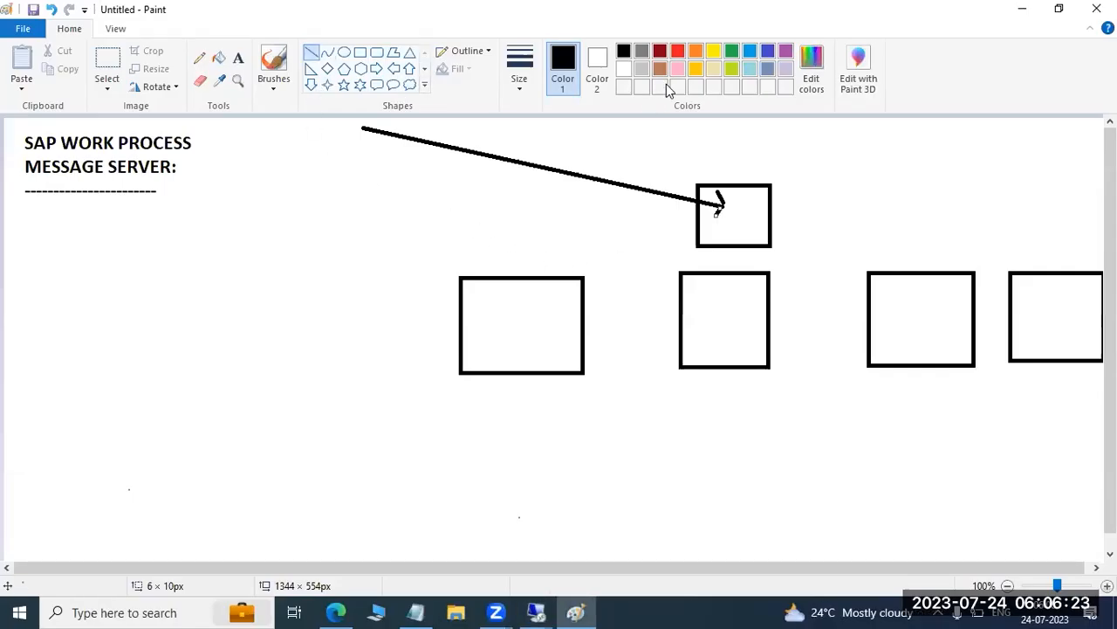
left_click(678, 51)
Sketch a red figure with ellipses and a bent line near the start of the black arrow
left_click_drag(353, 131, 419, 171)
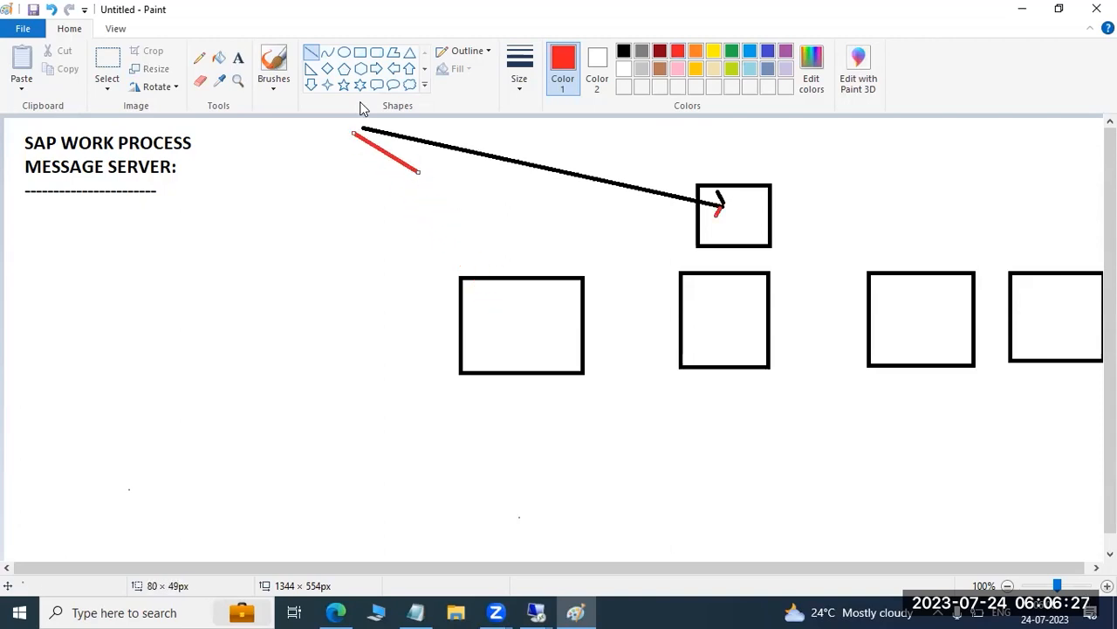
left_click(344, 52)
mouse_move(257, 133)
left_mouse_down()
mouse_move(331, 159)
mouse_move(294, 180)
mouse_move(296, 229)
left_mouse_up()
left_click(444, 180)
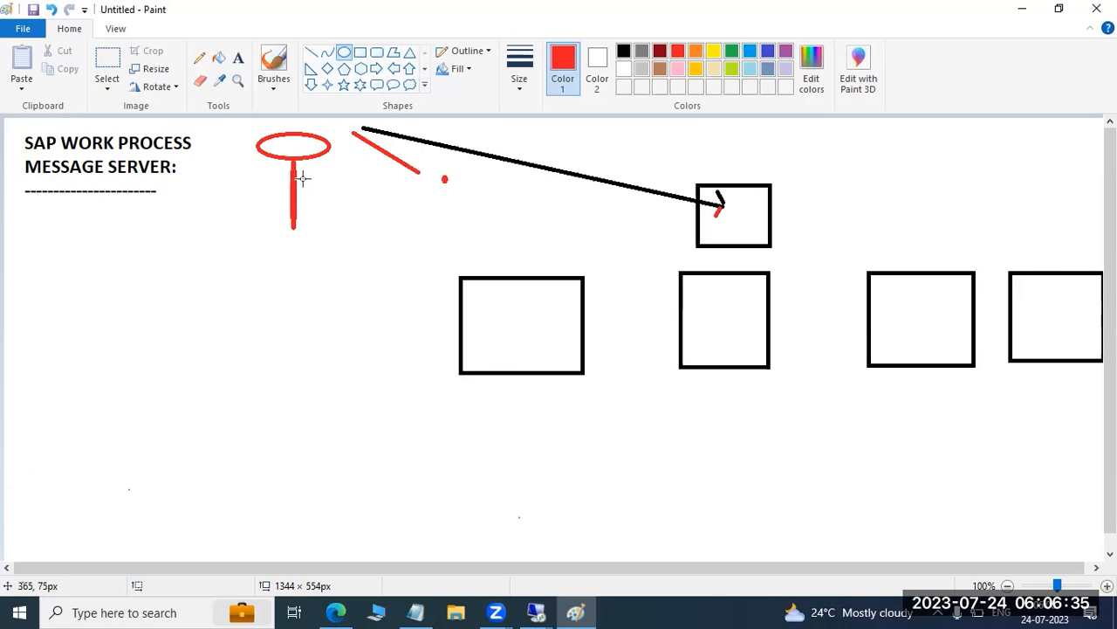
mouse_move(301, 179)
left_mouse_down()
mouse_move(311, 173)
mouse_move(289, 173)
mouse_move(302, 199)
mouse_move(326, 151)
mouse_move(353, 134)
left_mouse_up()
left_click(311, 52)
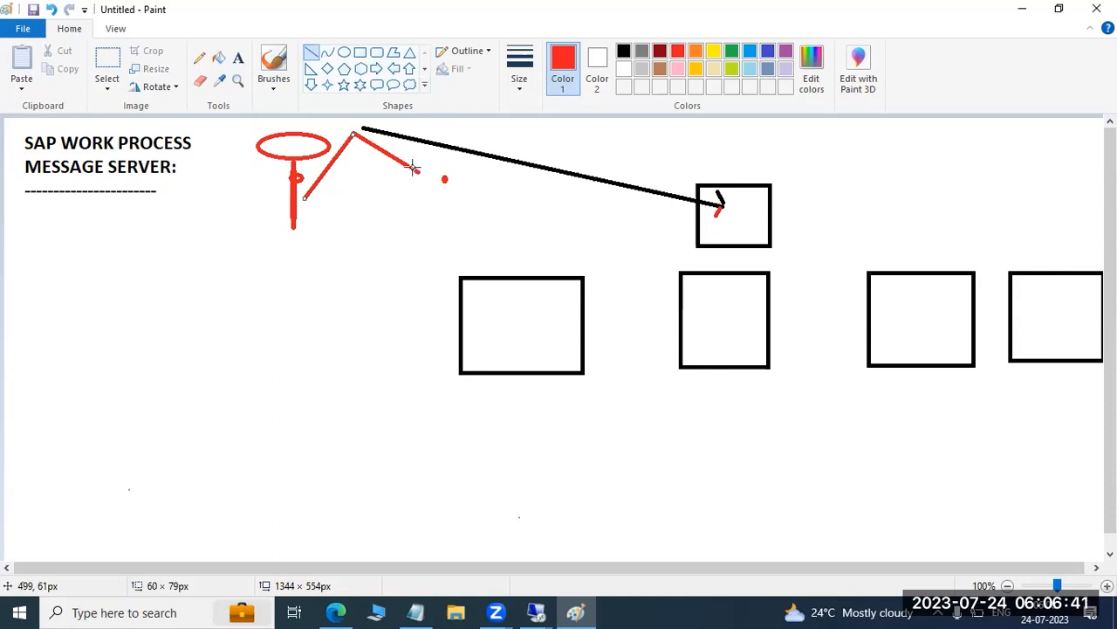
Extend the red line to the first rectangle of the row and cross that rectangle out
mouse_move(414, 167)
left_mouse_down()
mouse_move(443, 180)
mouse_move(507, 281)
left_mouse_up()
left_click_drag(553, 239, 496, 394)
left_click_drag(455, 253, 561, 399)
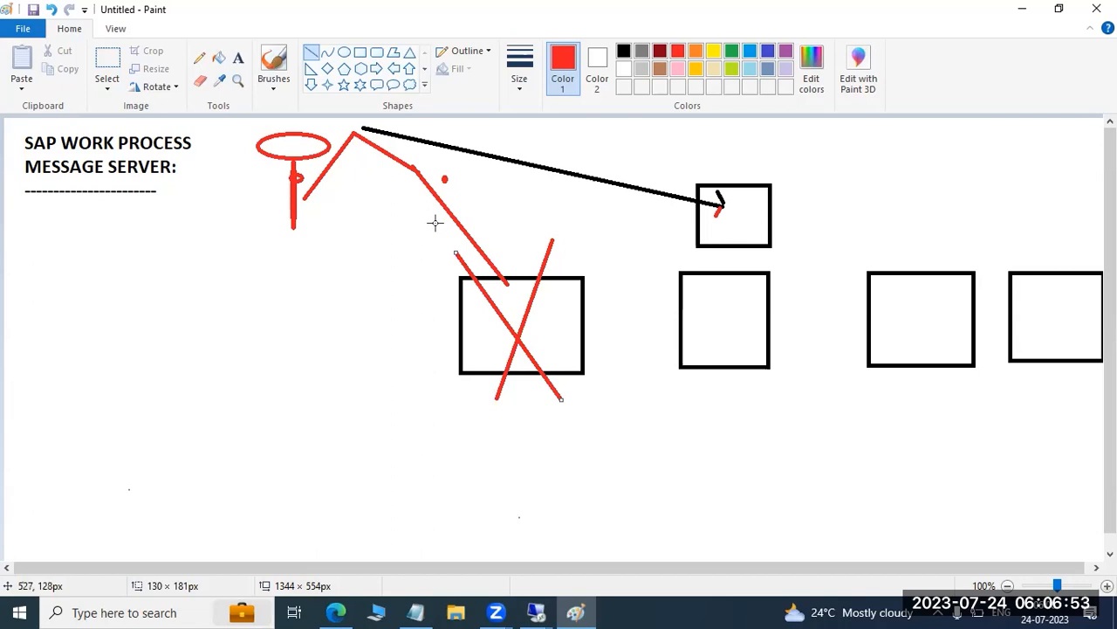
Put a short red mark inside each of the other three rectangles of the row
left_click_drag(755, 316, 761, 317)
left_click_drag(899, 318, 906, 300)
left_click_drag(1027, 314, 1026, 304)
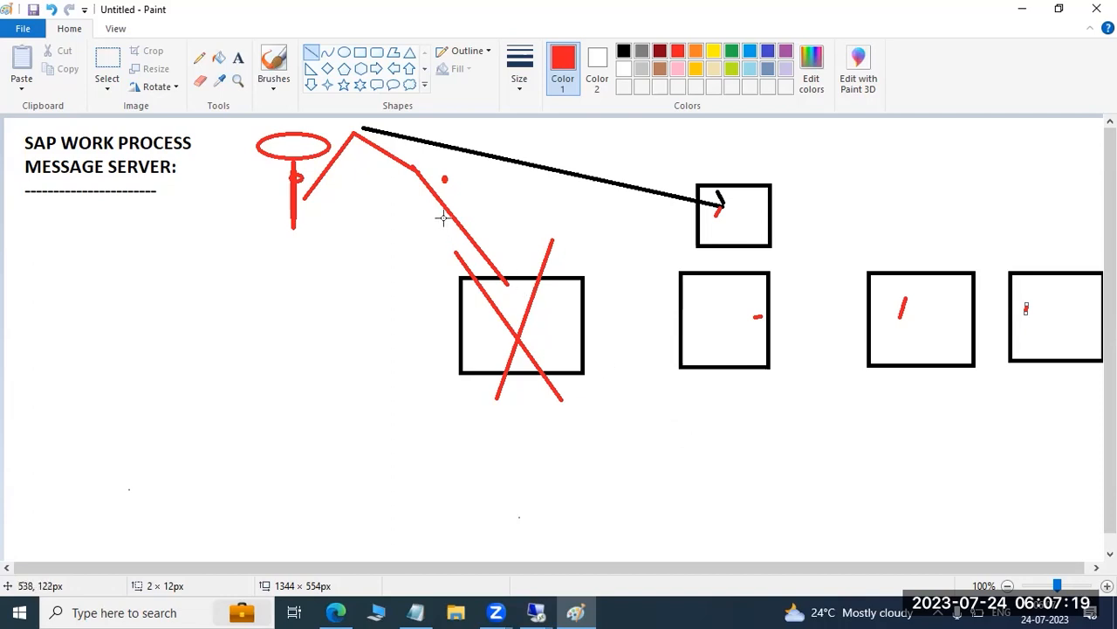
Undo the red marks, the cross, the connecting lines and the ellipses
key("ctrl+z")
key("ctrl+z")
key("ctrl+z")
key("ctrl+z")
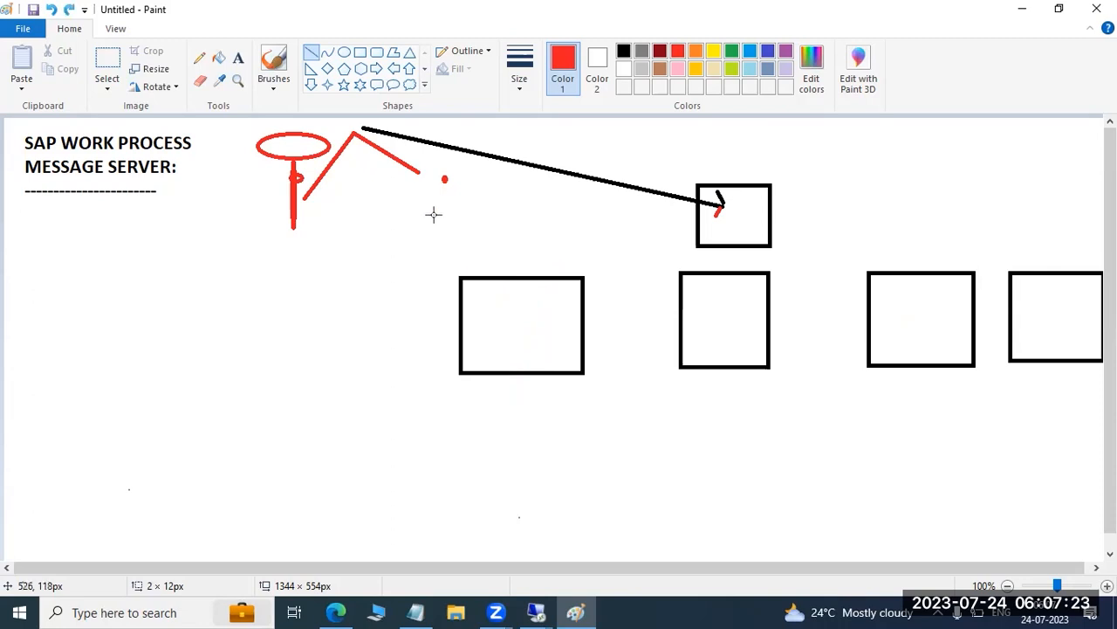
key("ctrl+z")
key("ctrl+z")
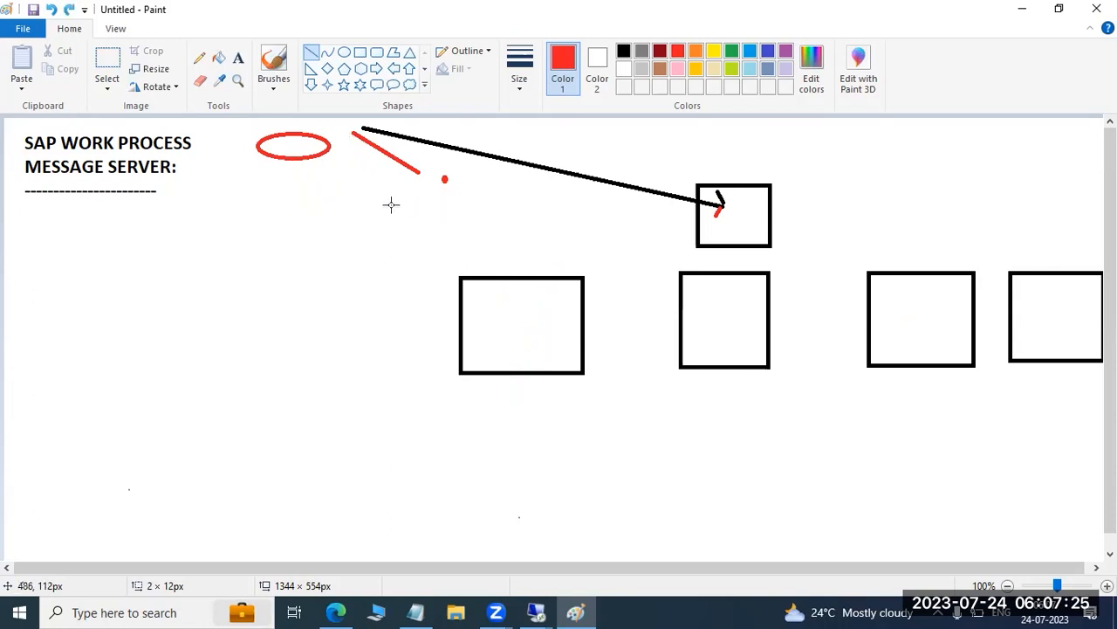
key("ctrl+z")
key("ctrl+z")
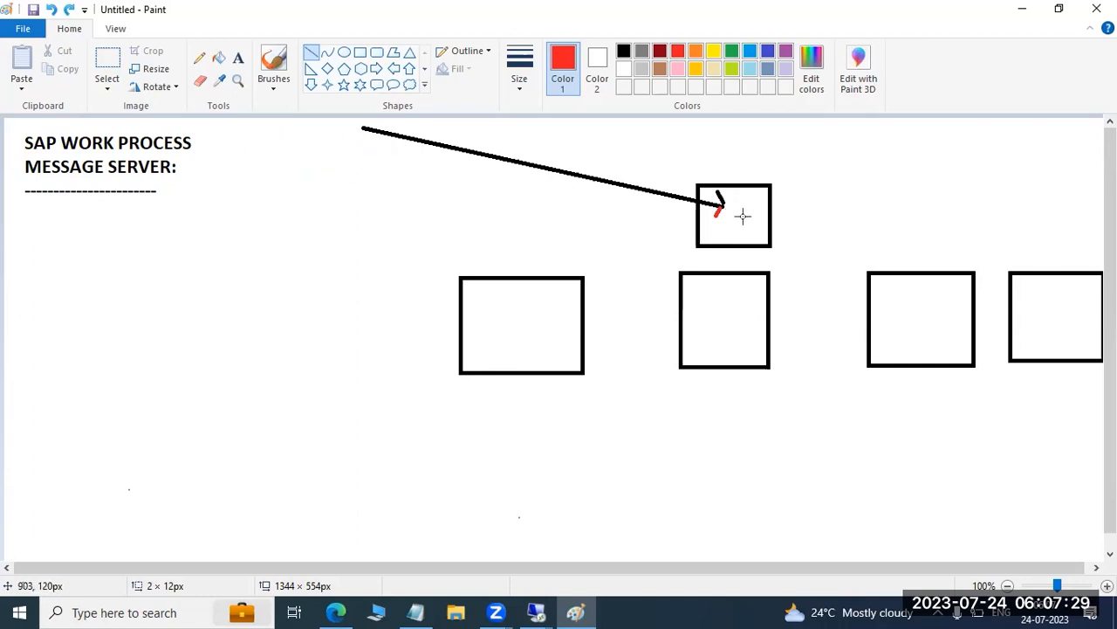
Draw a red leader line out of the small rectangle above the row and label it "ASCS-ME"
left_click_drag(743, 215, 801, 190)
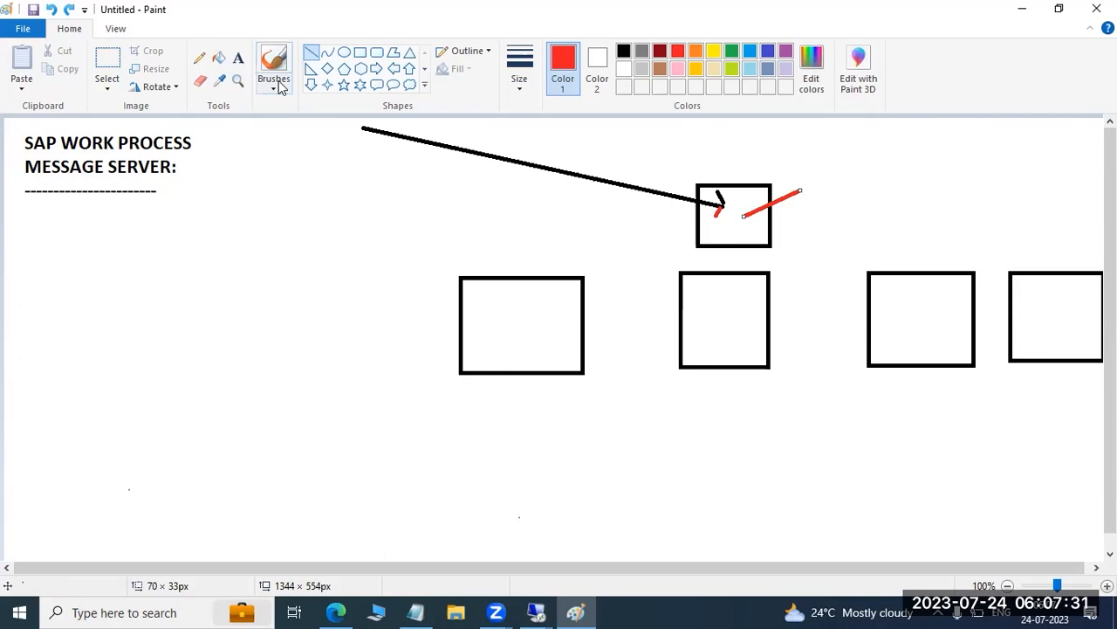
left_click(238, 57)
left_click(808, 173)
type("ASCS-ME")
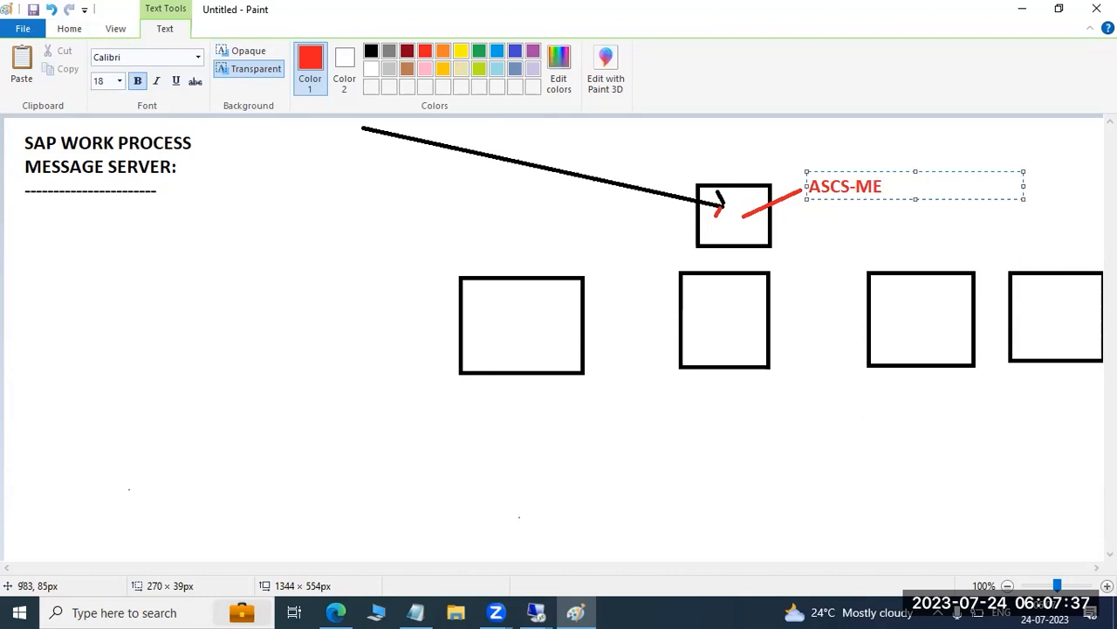
left_click(562, 150)
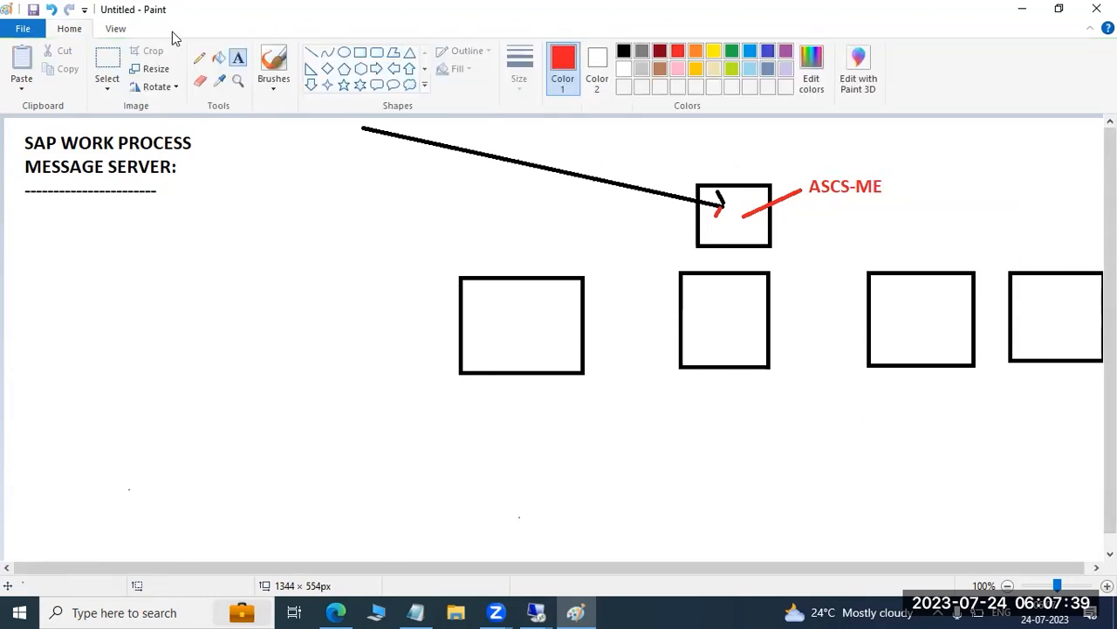
Connect the ASCS rectangle to each of the four rectangles below it with red straight lines
left_click(311, 52)
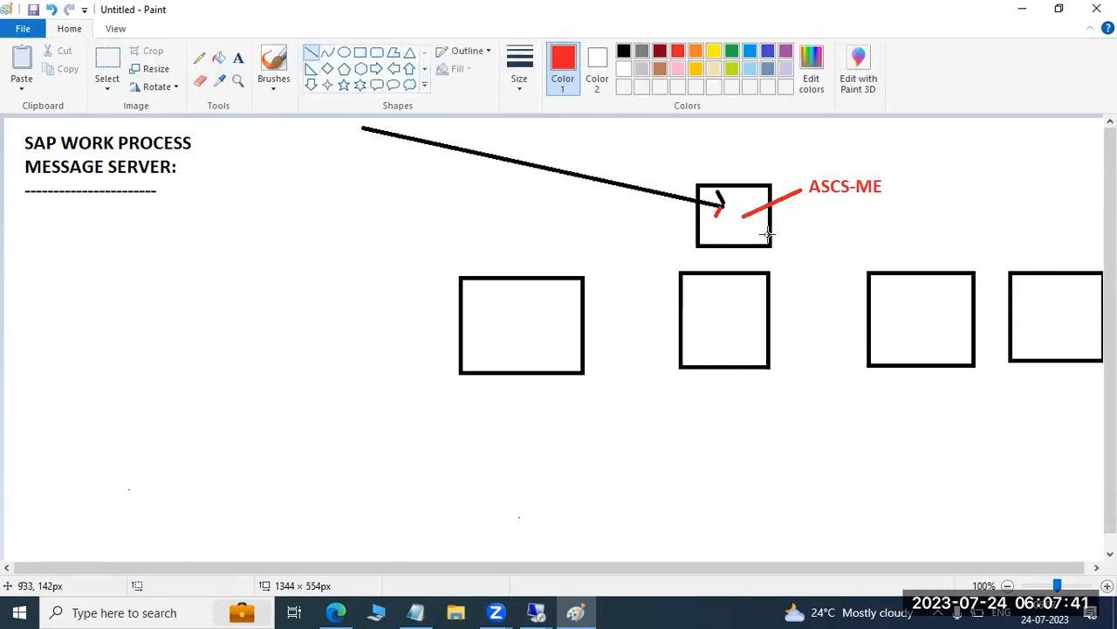
left_click_drag(741, 224, 581, 291)
left_click_drag(738, 305, 736, 221)
left_click_drag(920, 288, 737, 222)
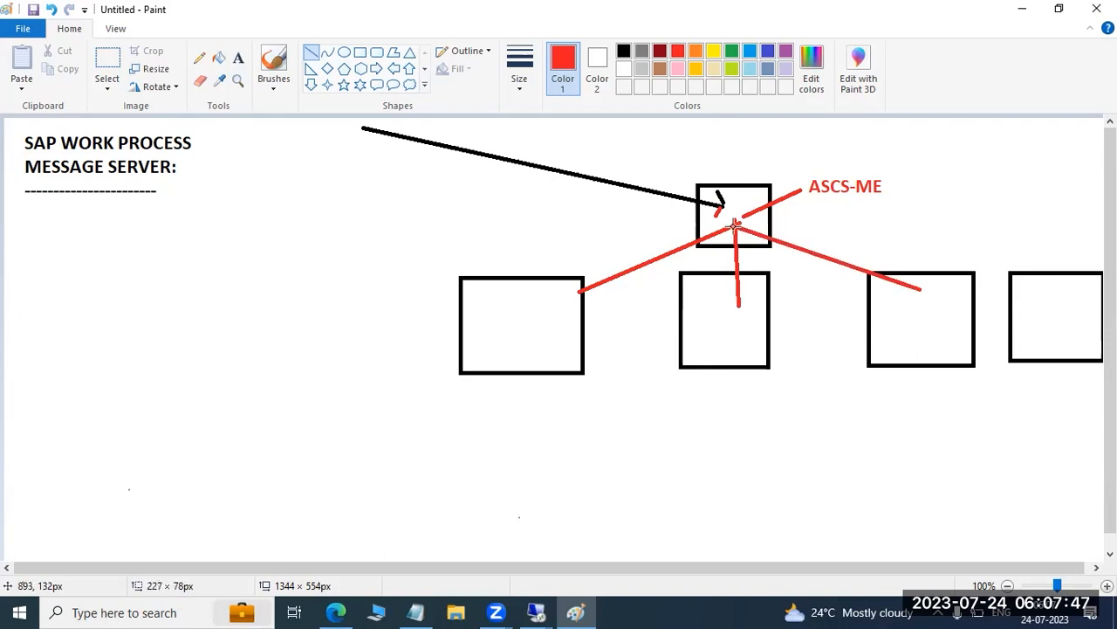
mouse_move(1083, 286)
left_mouse_down()
mouse_move(744, 239)
mouse_move(734, 226)
left_mouse_up()
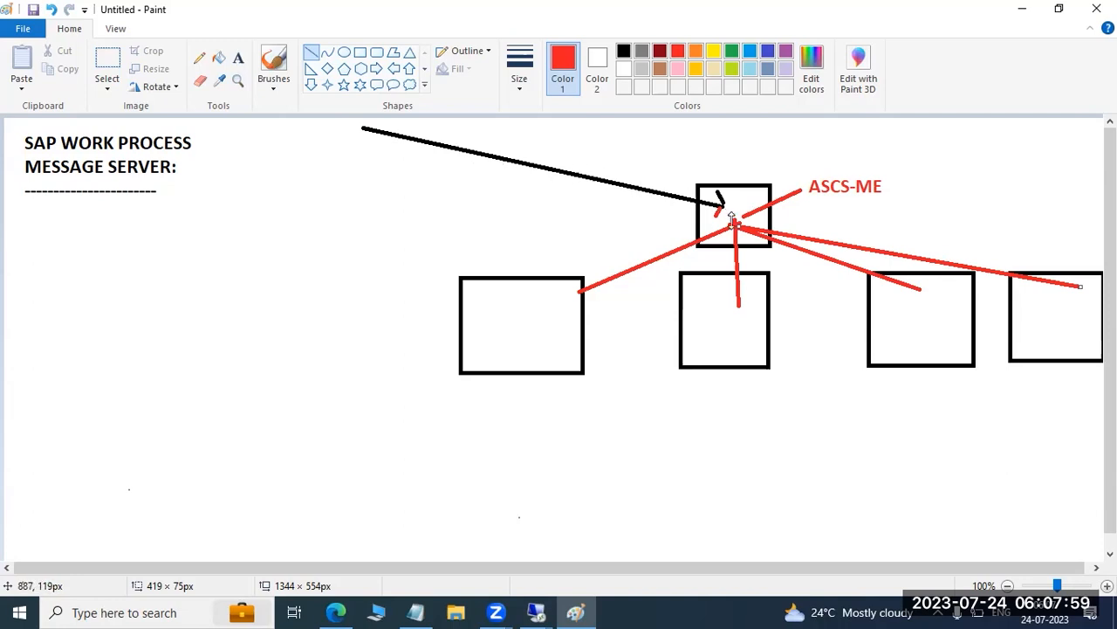
Put a short red mark in the first rectangle of the row and cross it out with two red lines
left_click_drag(541, 296, 546, 297)
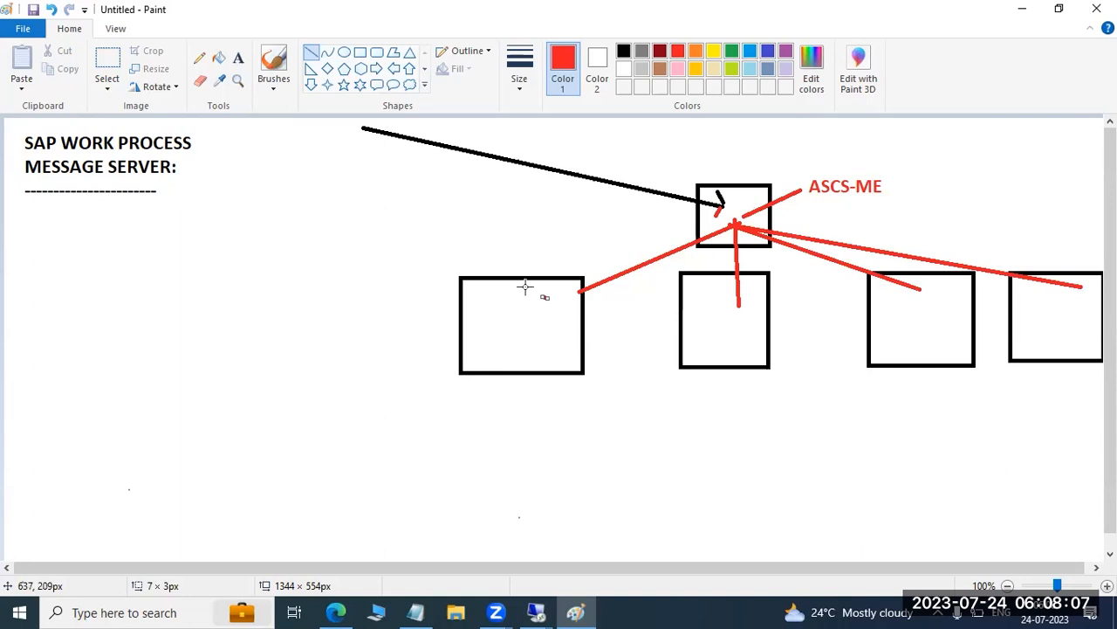
left_click_drag(500, 254, 556, 397)
left_click_drag(551, 249, 494, 401)
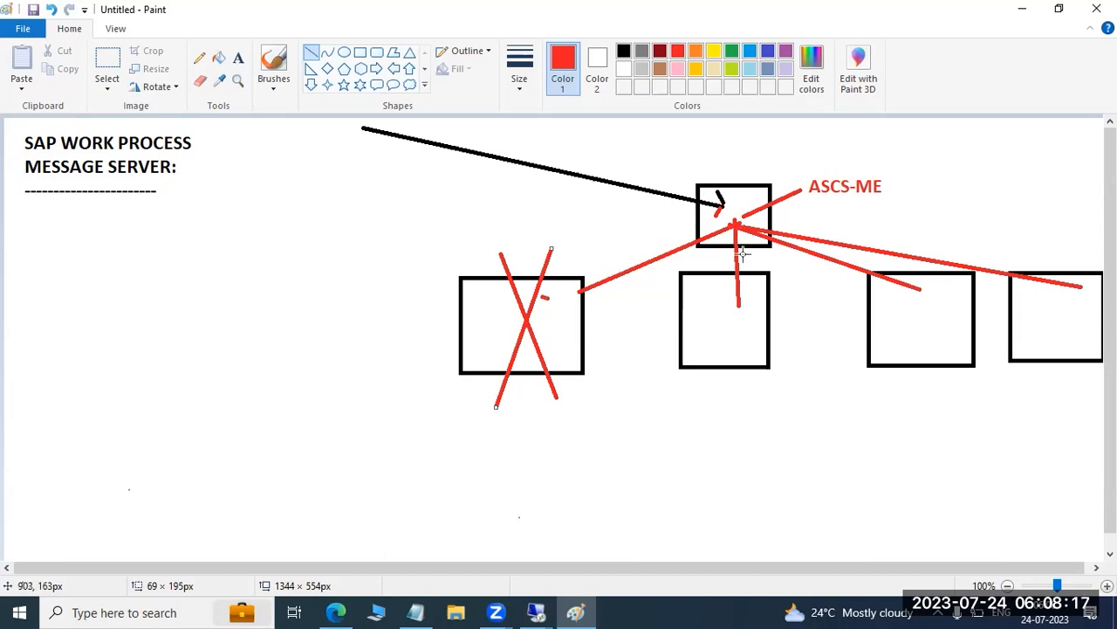
Add short red strokes at the ends of the connecting lines in the other three rectangles
left_click_drag(721, 305, 748, 304)
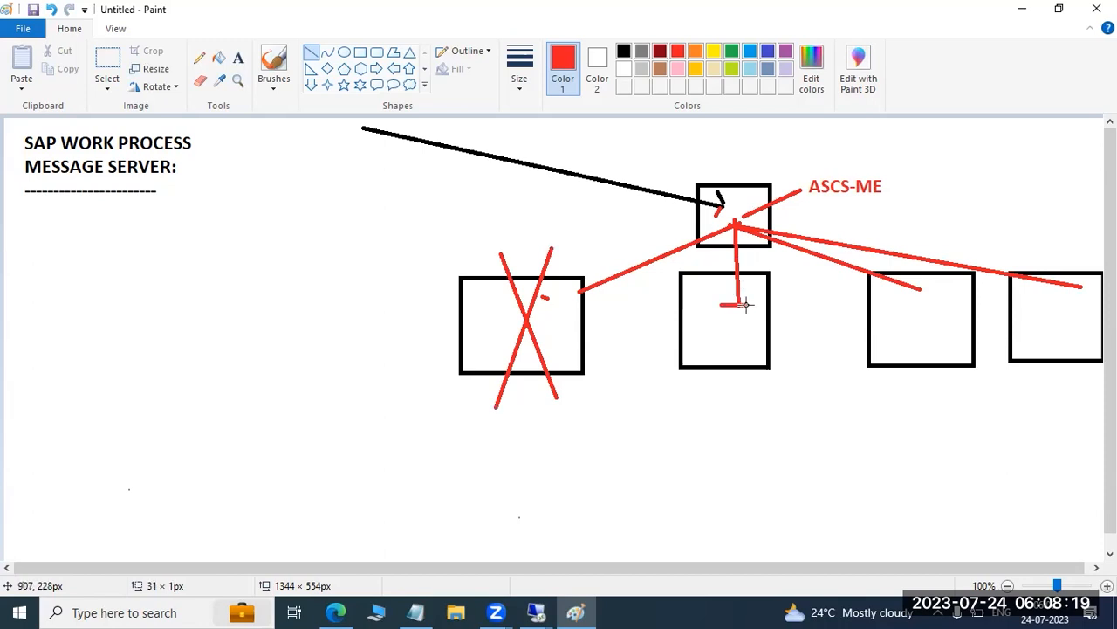
left_click_drag(900, 294, 926, 284)
left_click_drag(1079, 296, 1091, 285)
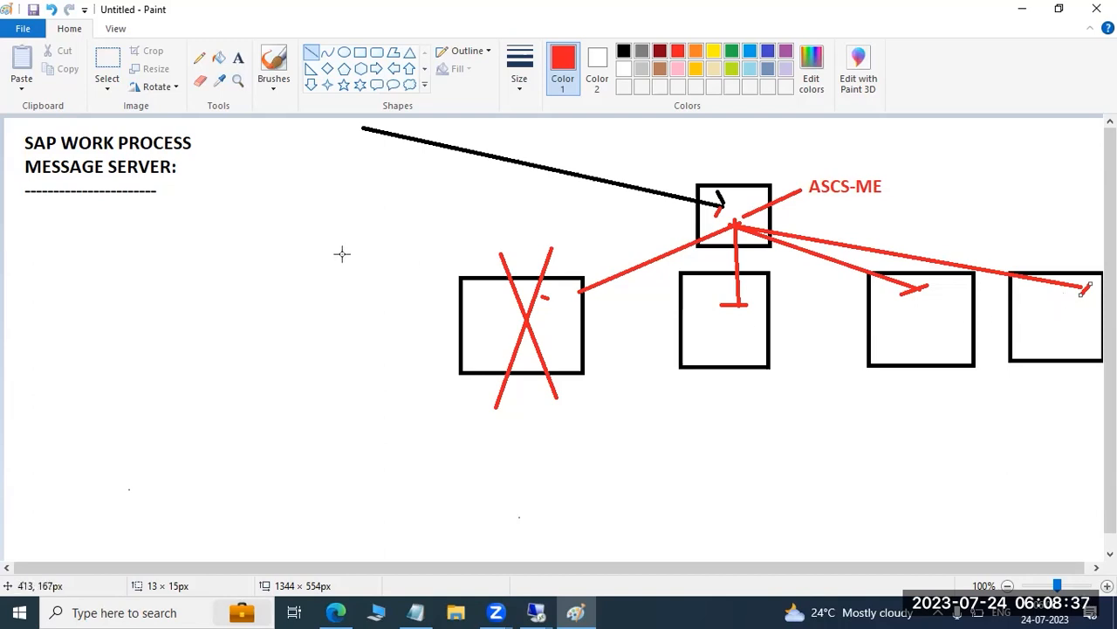
Add a red text note below the heading reading "SMLG - we can create the group and see the response time of each app sservers"
left_click(237, 57)
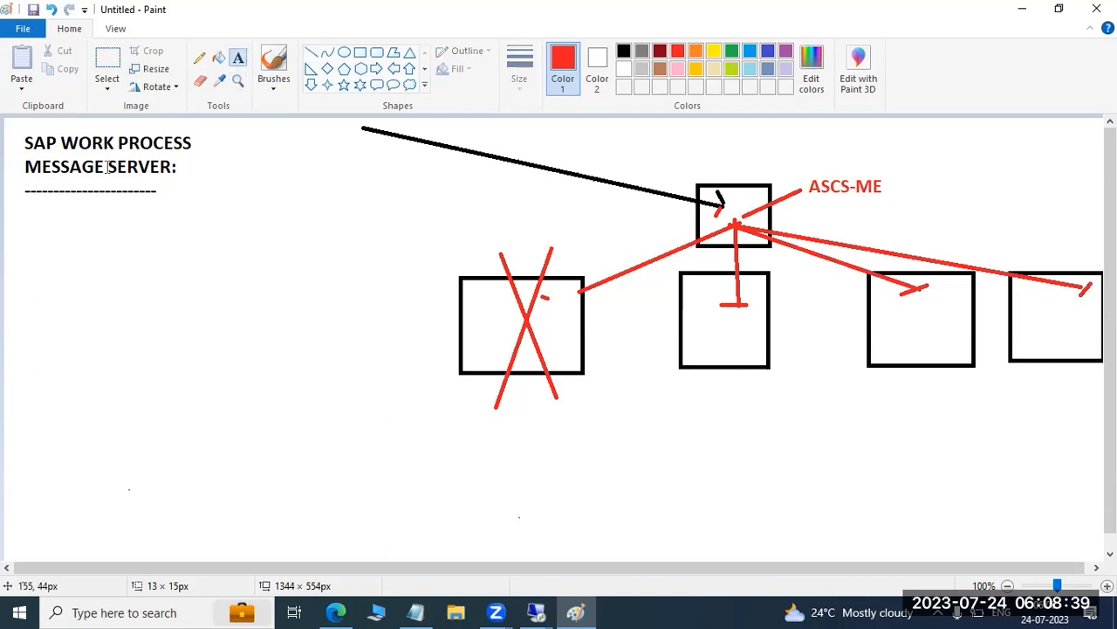
left_click_drag(17, 198, 432, 545)
type("SMLG")
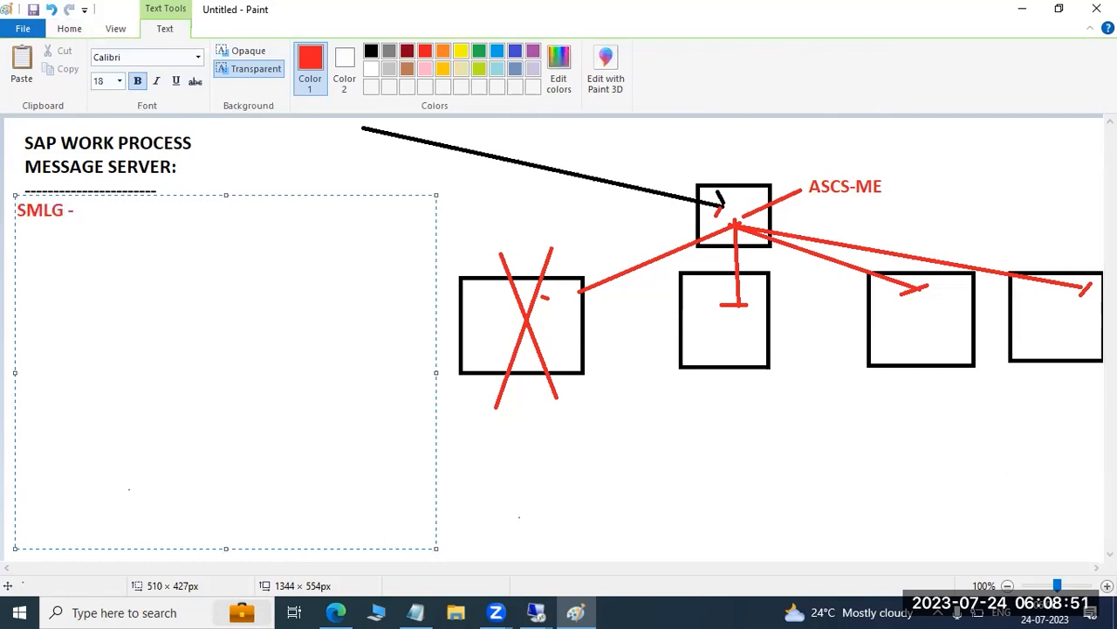
type(" - we can create the group and see the respo")
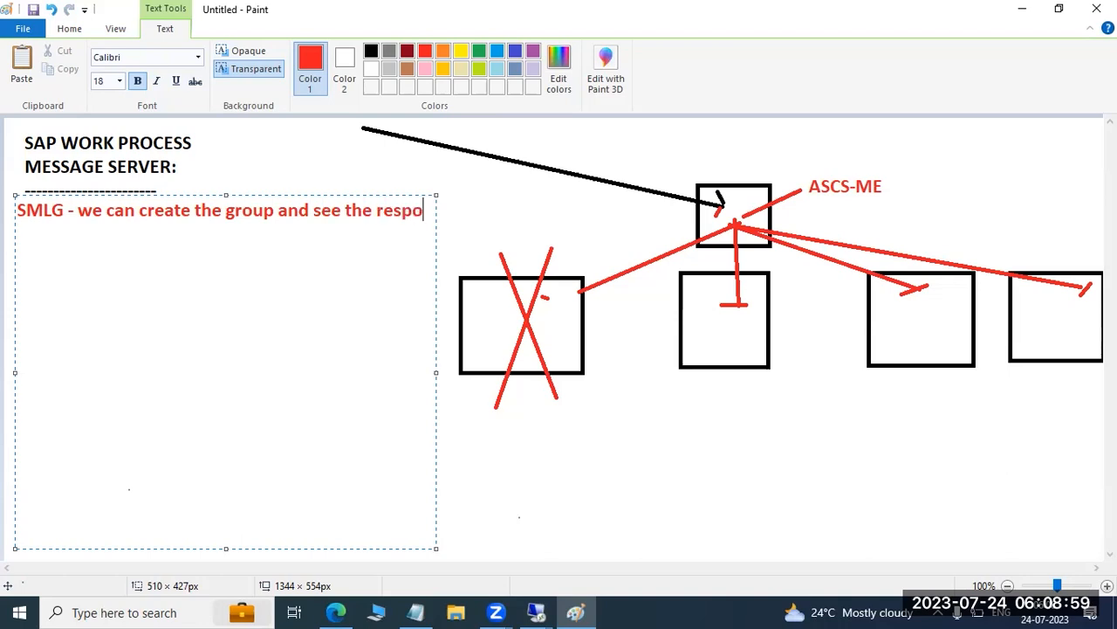
type("nse time of each a")
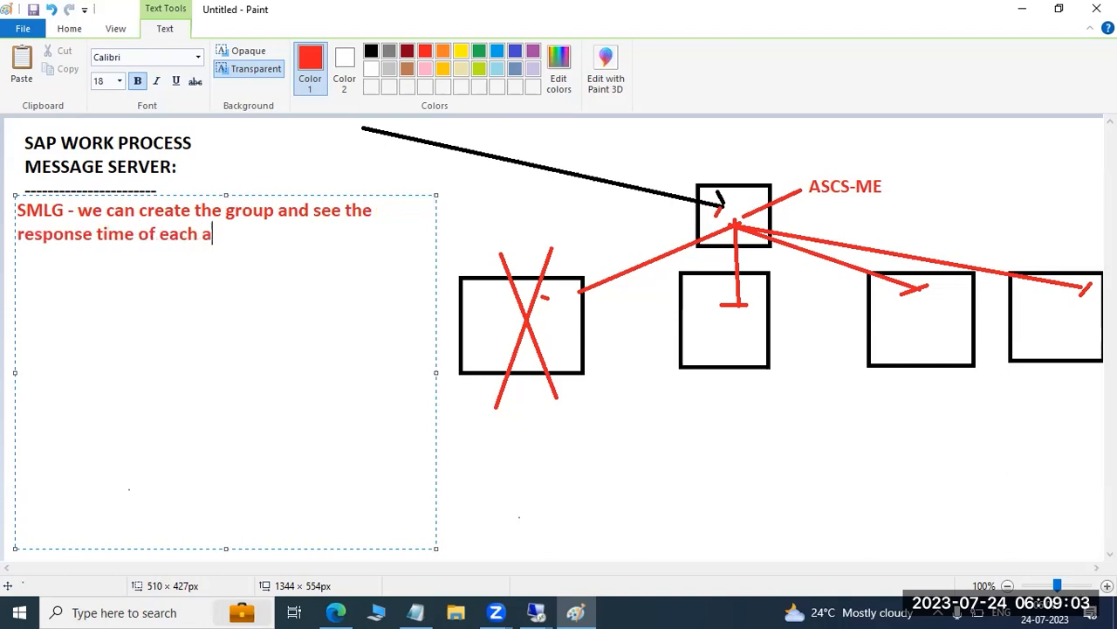
type("pp sserver")
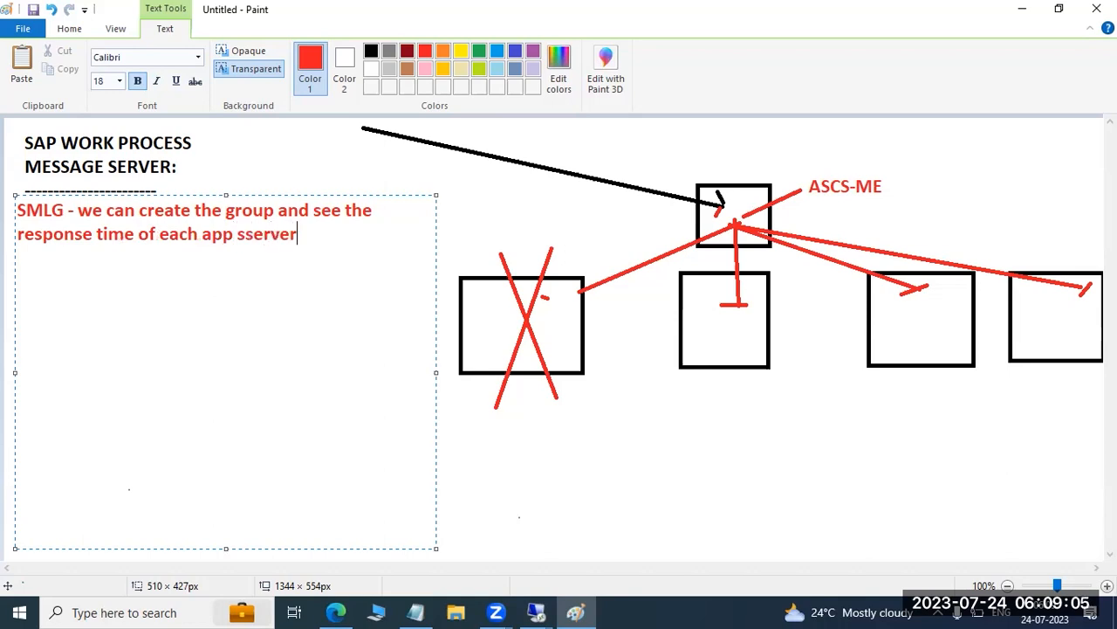
type("s")
key("Return")
Switch to the Remote Desktop session and cancel the open system entry dialog in SAP Logon
left_click(535, 611)
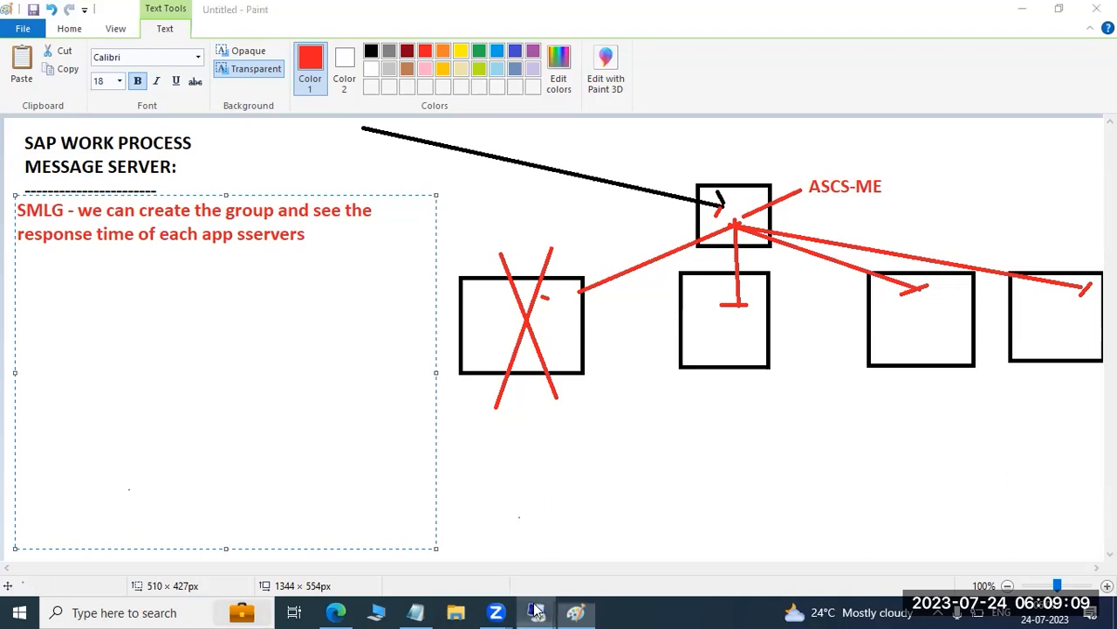
left_click(589, 545)
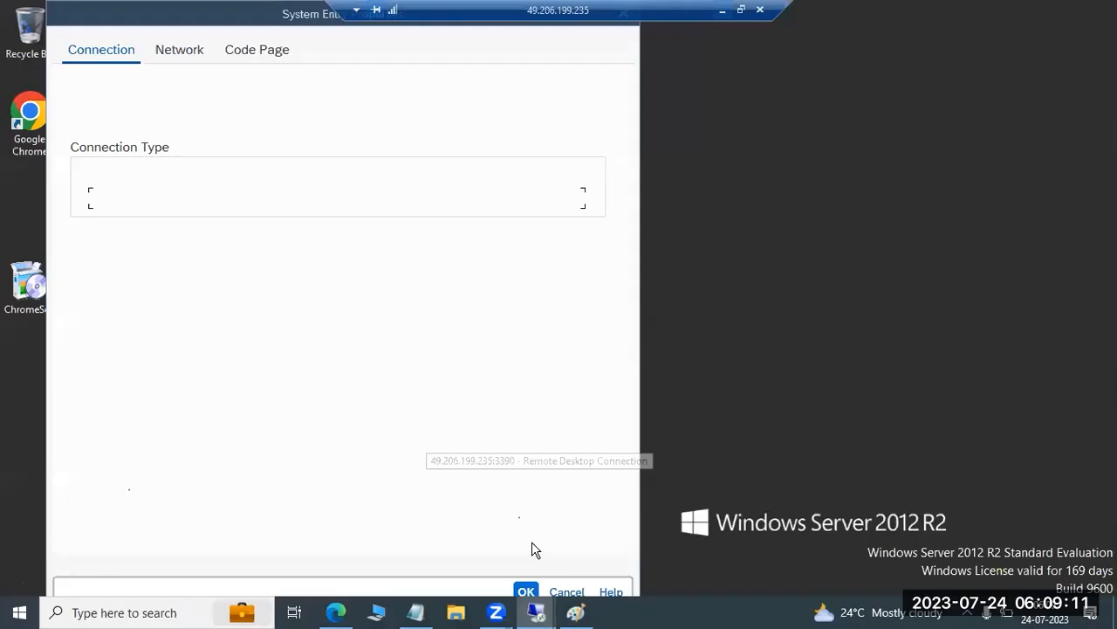
left_click(567, 591)
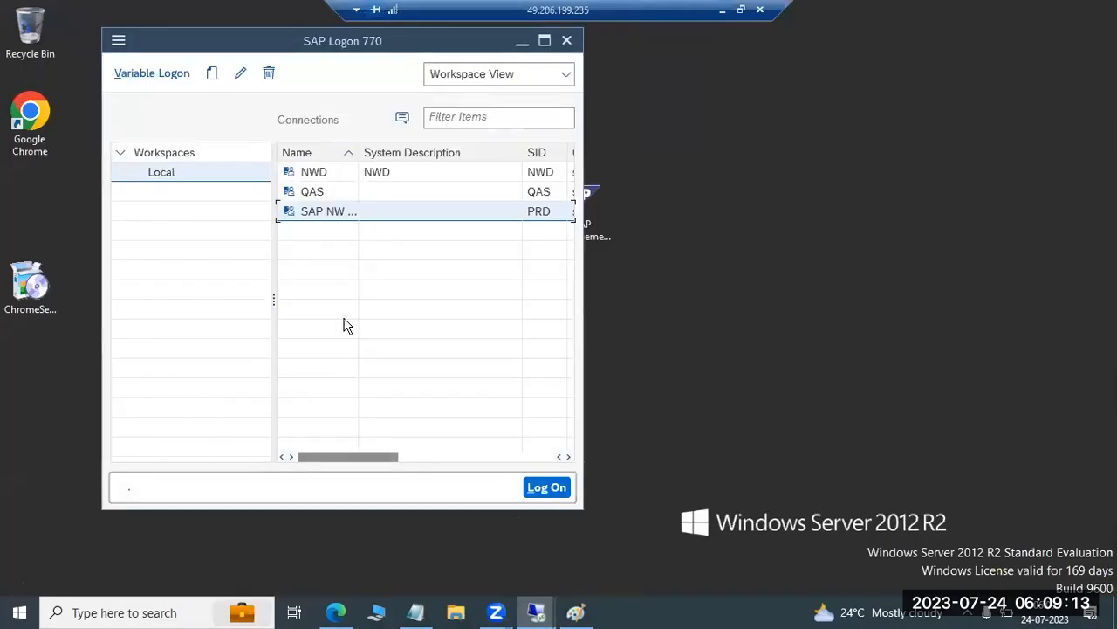
Edit the SAP NW PRD entry to use Group/Server Selection with description PRD and system ID PRD
left_click(238, 75)
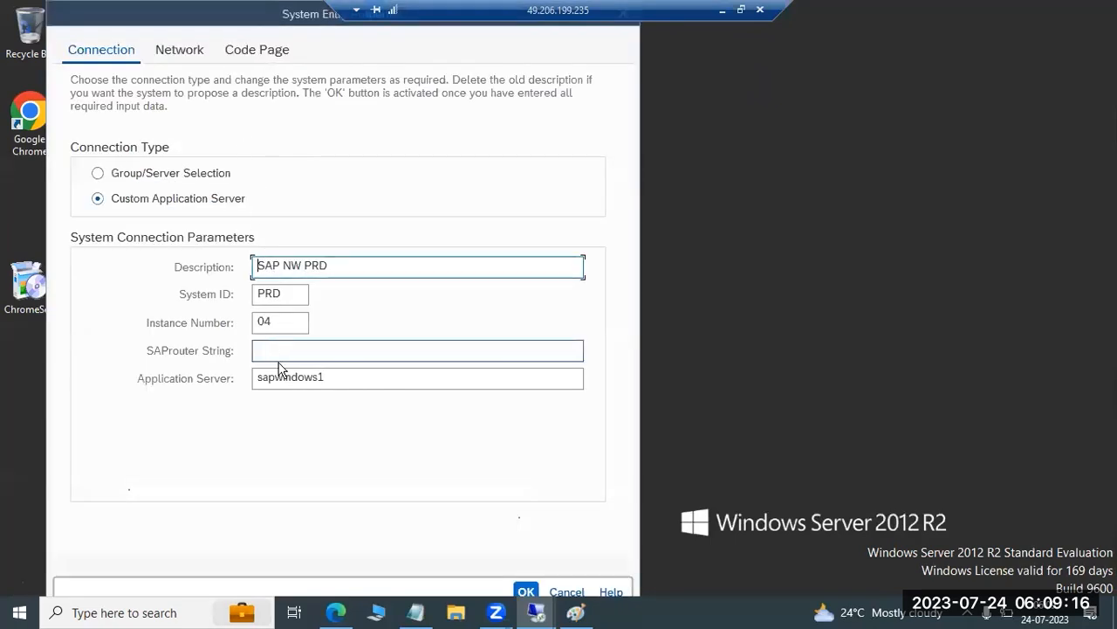
left_click(166, 173)
left_click(273, 274)
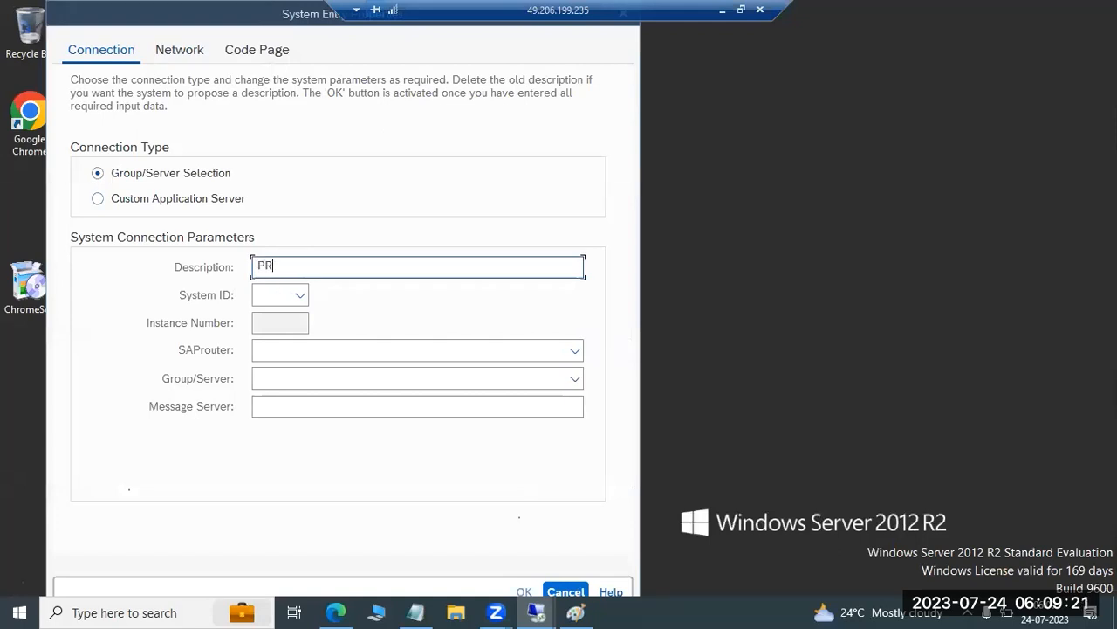
key("Tab")
type("PRD")
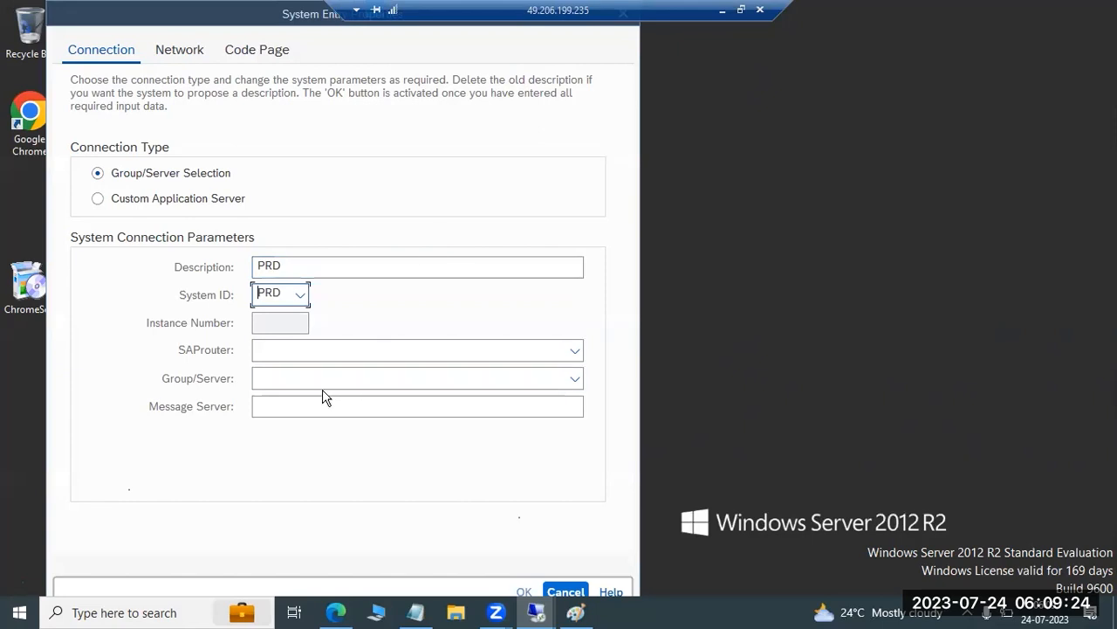
Try to list the entry's groups and servers using sapwindows1:3390 as the message server
left_click(295, 381)
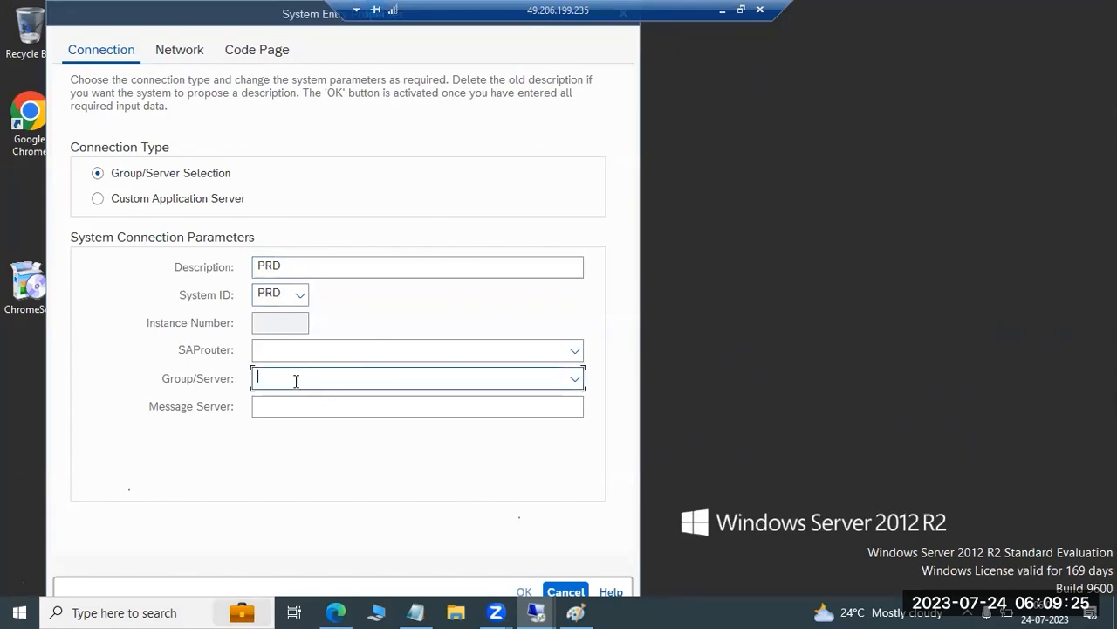
left_click(274, 404)
type("sapwindows1")
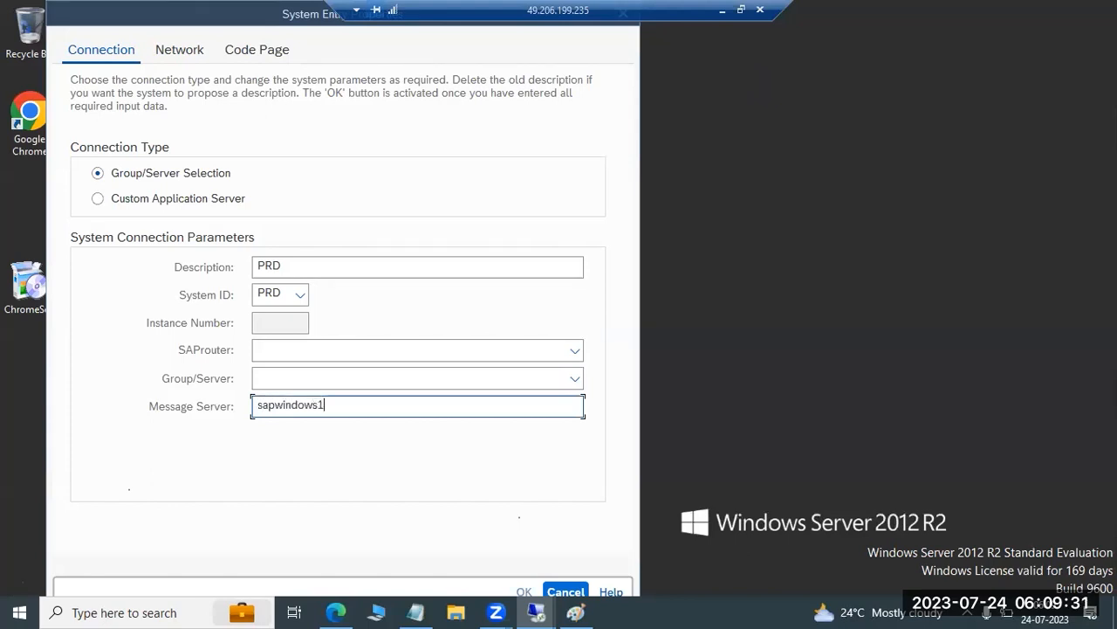
type(":3390")
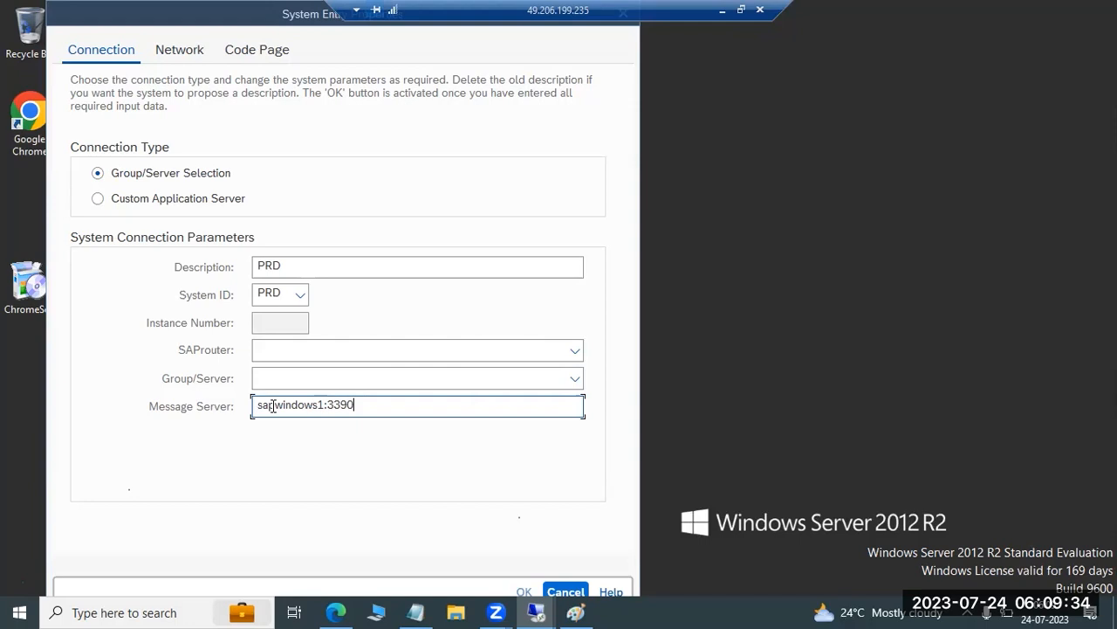
left_click(575, 379)
Look up the servers offered with message server sapwindows1:3605, and cancel the entry changes
left_click(430, 406)
key("BackSpace")
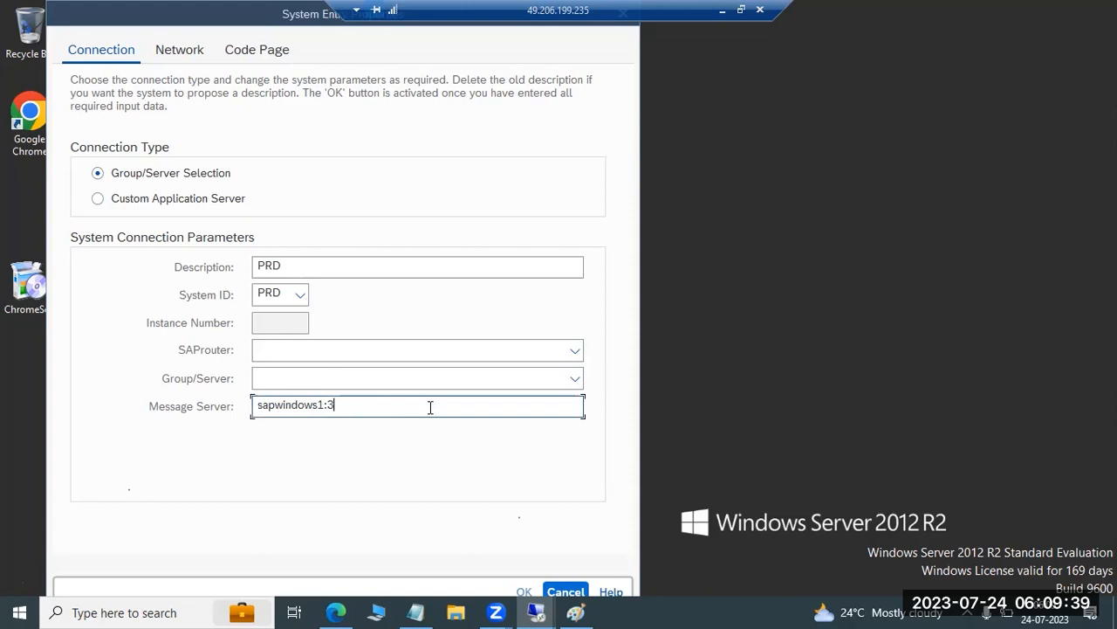
type("05")
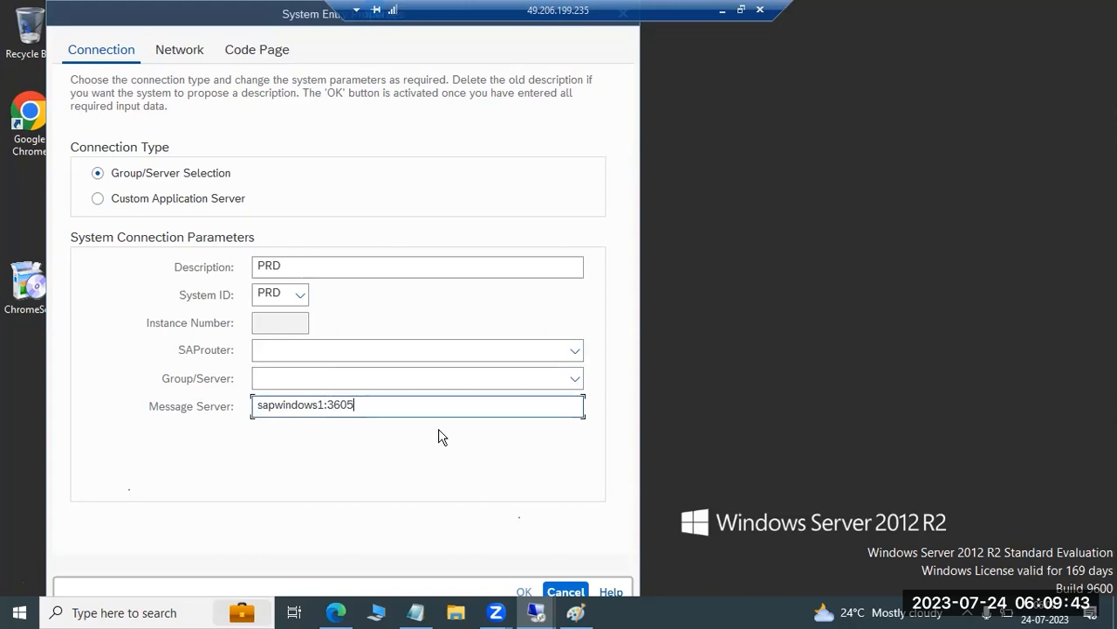
left_click(576, 378)
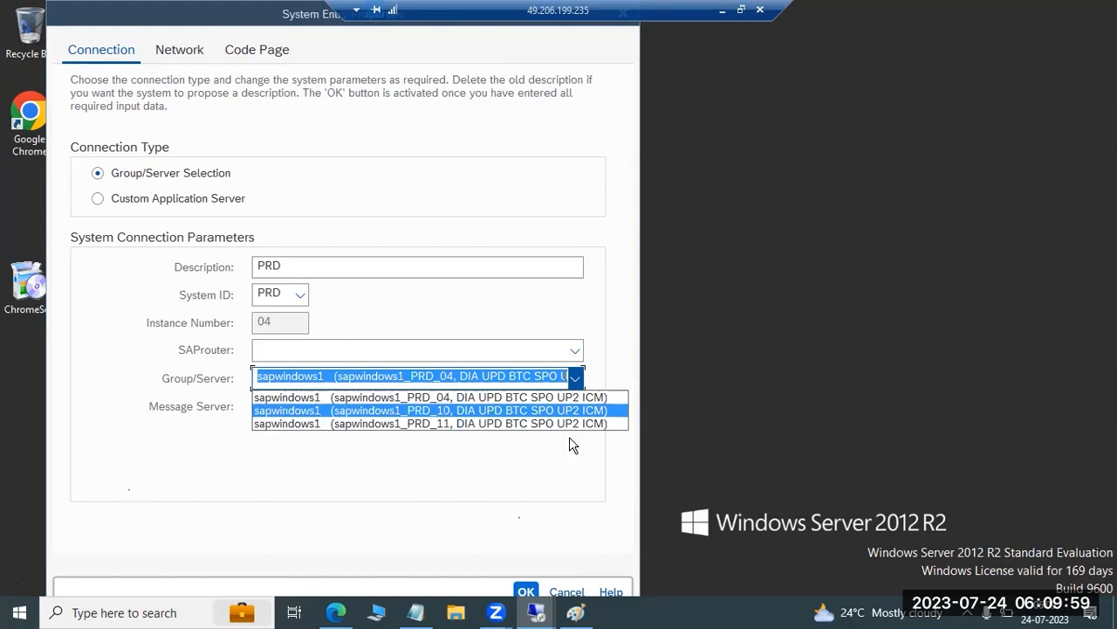
left_click(568, 593)
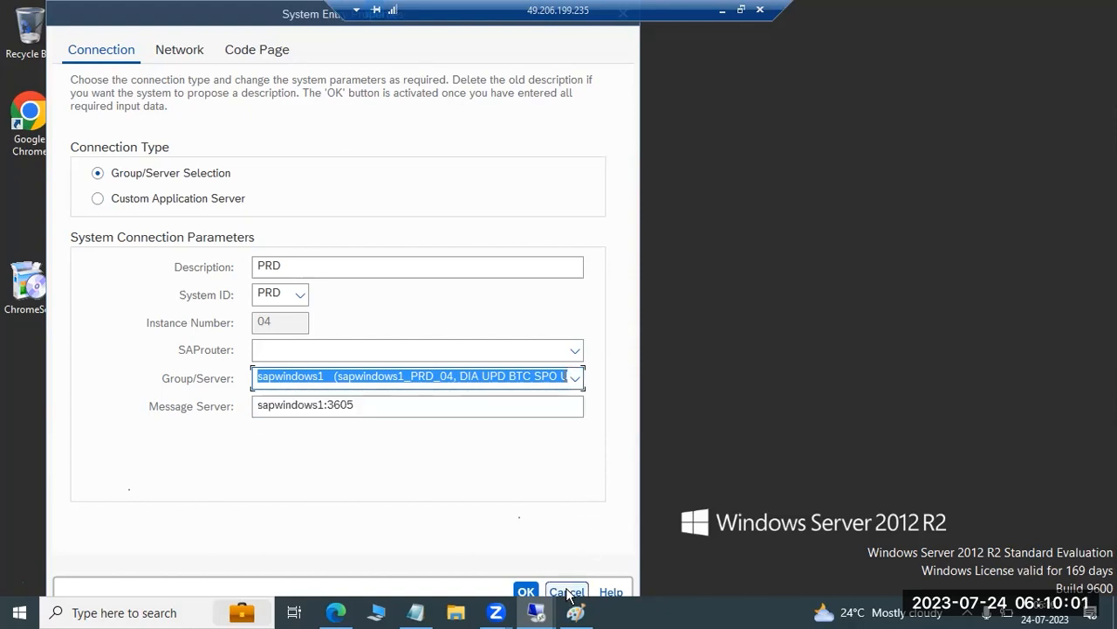
left_click(569, 594)
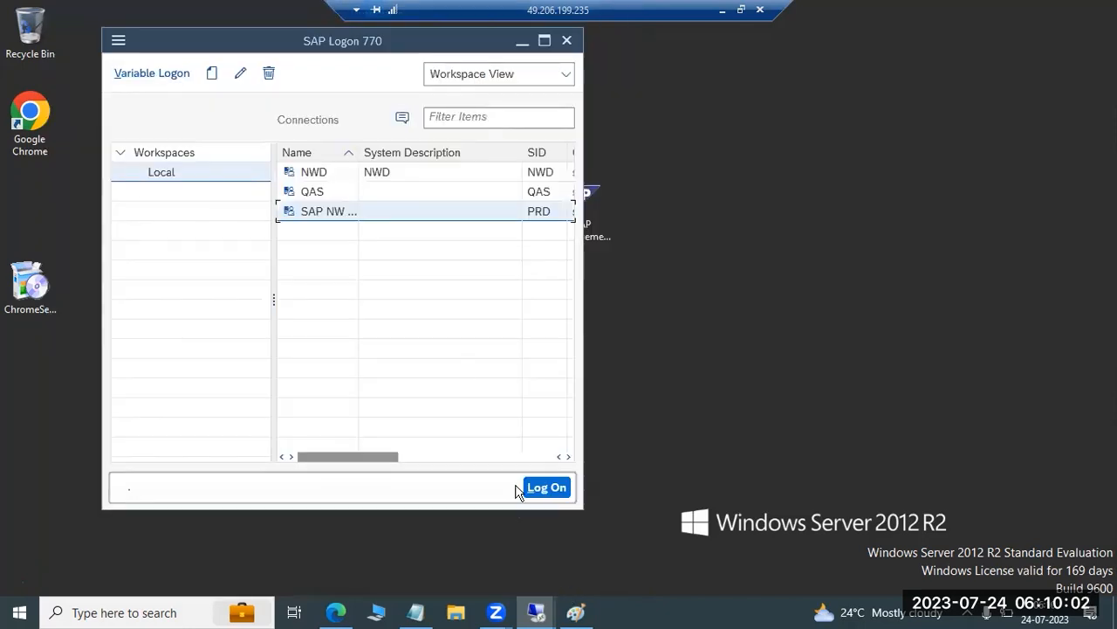
Change the SAP GUI visual theme to SAP Signature Theme in the options
left_click(118, 41)
left_click(145, 228)
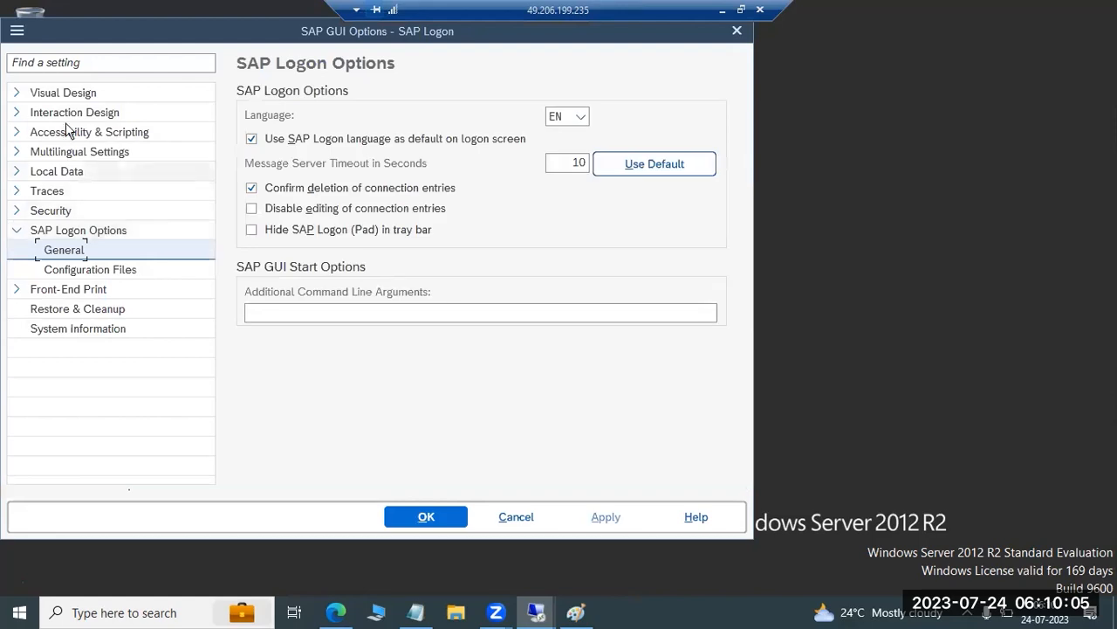
left_click(17, 93)
left_click(62, 113)
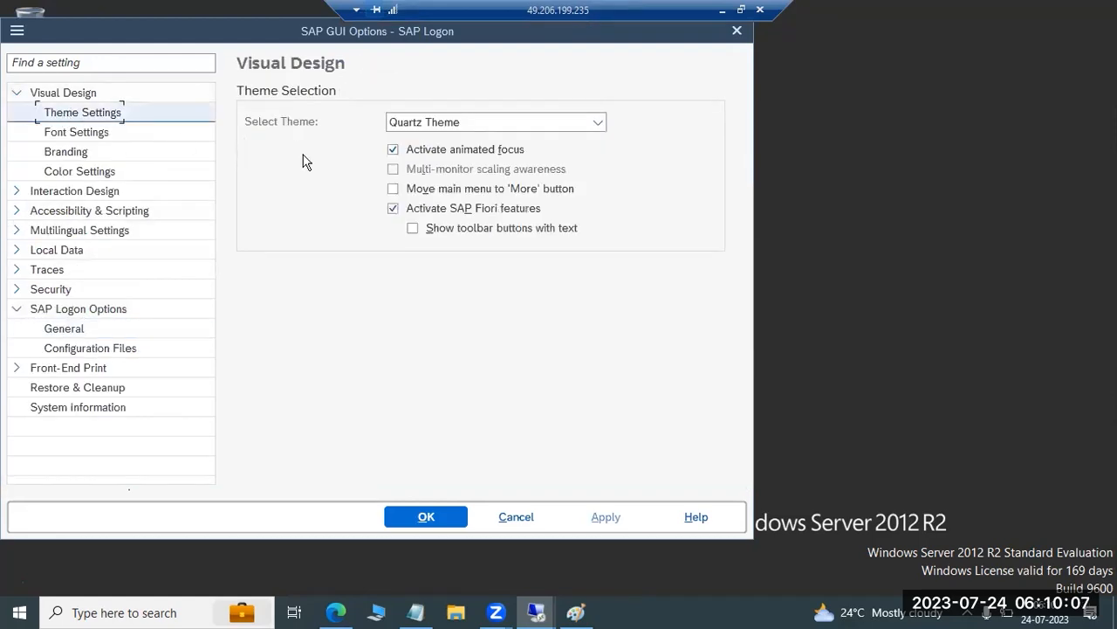
left_click(423, 124)
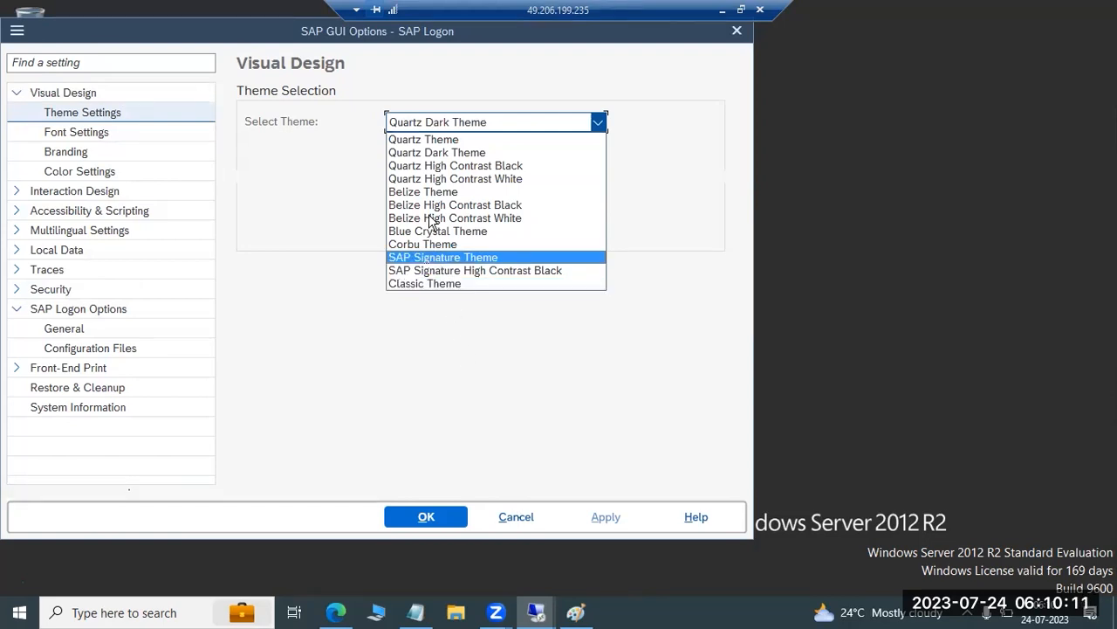
left_click(442, 257)
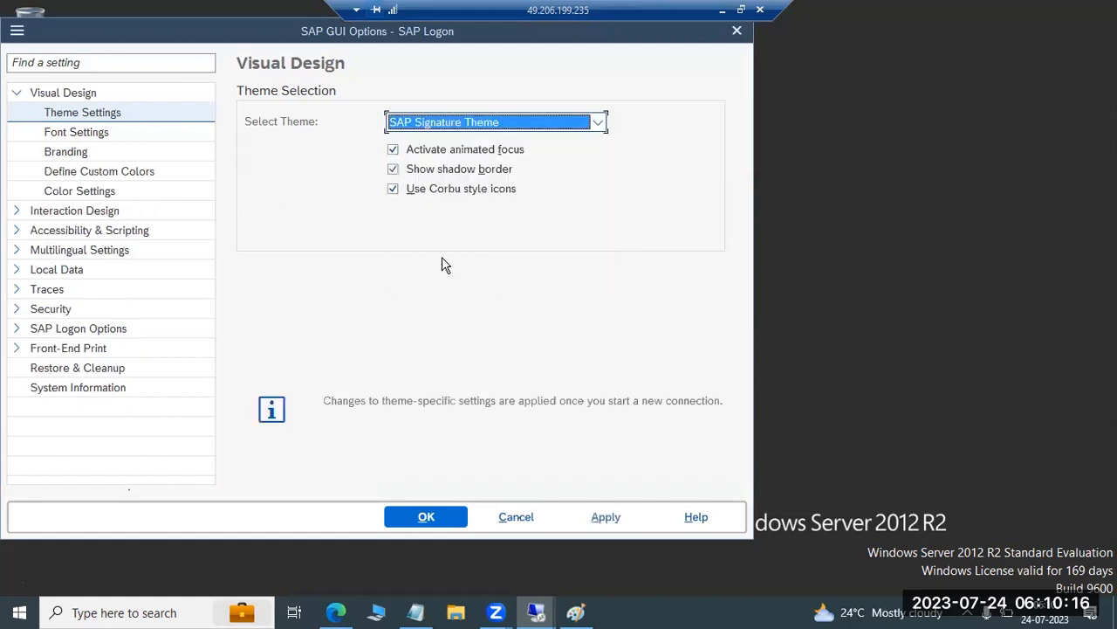
left_click(441, 522)
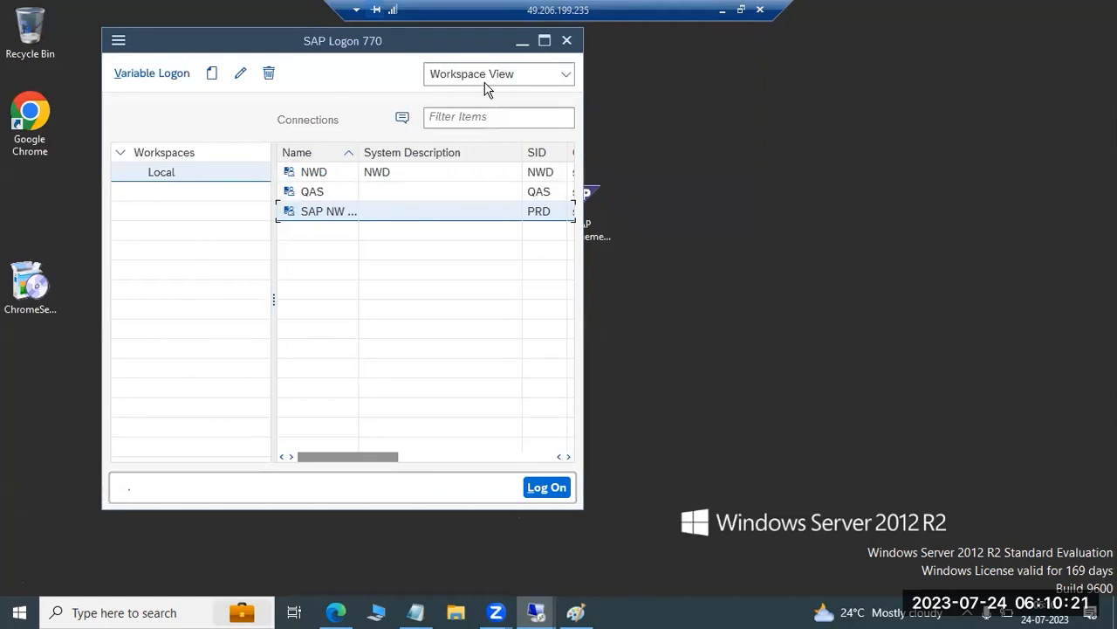
Close SAP Logon and start it again from the remote desktop
left_click(593, 82)
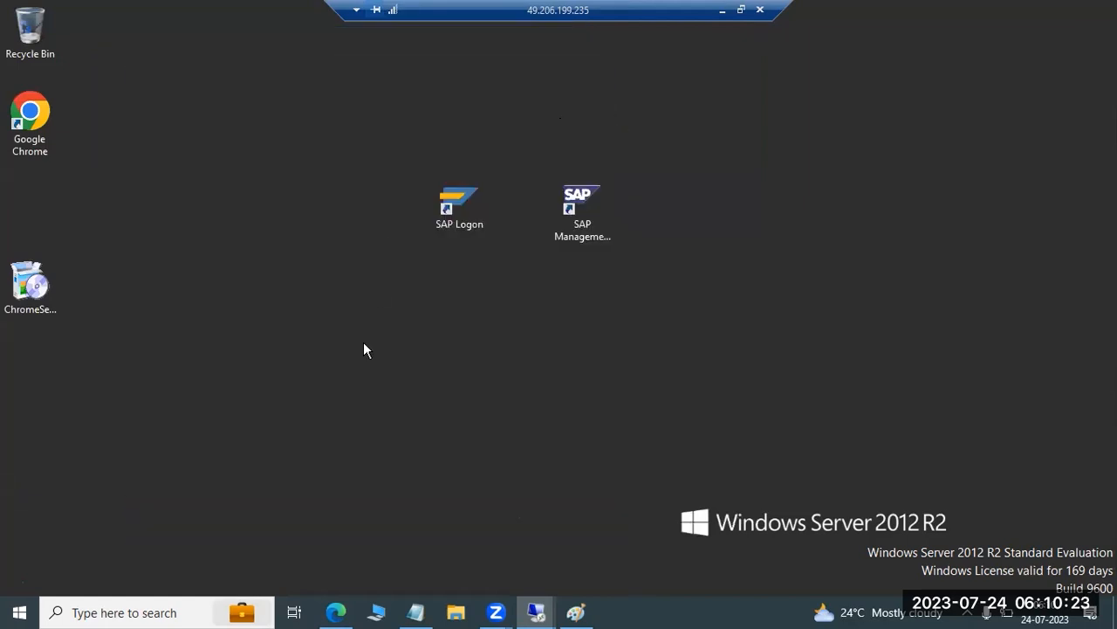
double_click(465, 206)
left_click(594, 319)
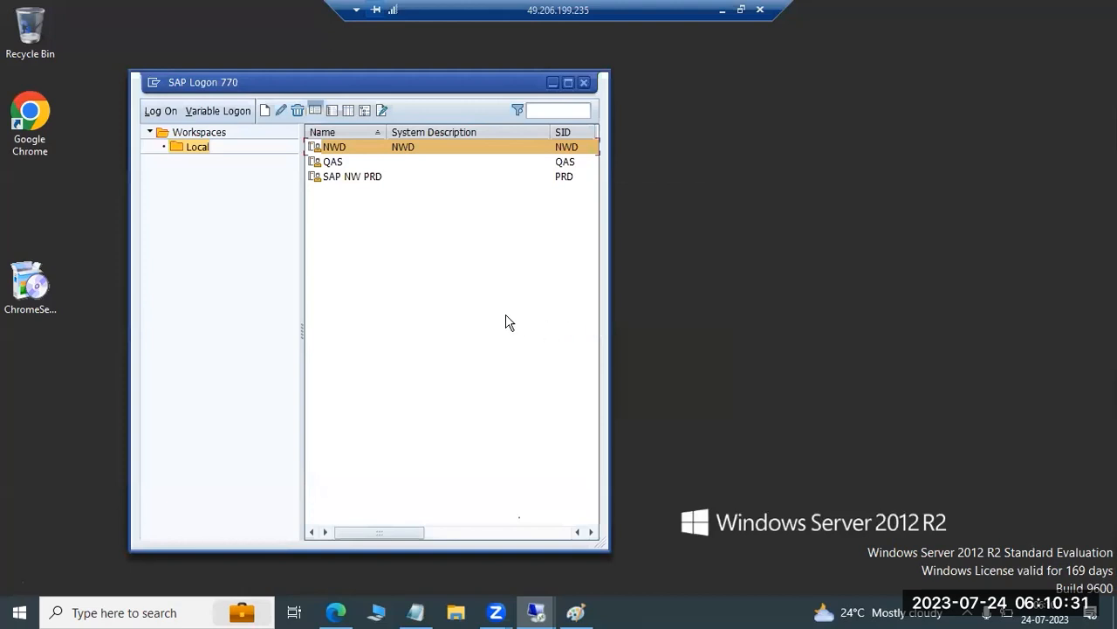
Change the SAP NW PRD entry's connection type to Group/Server Selection, with description PRD and system ID PRD
left_click(343, 178)
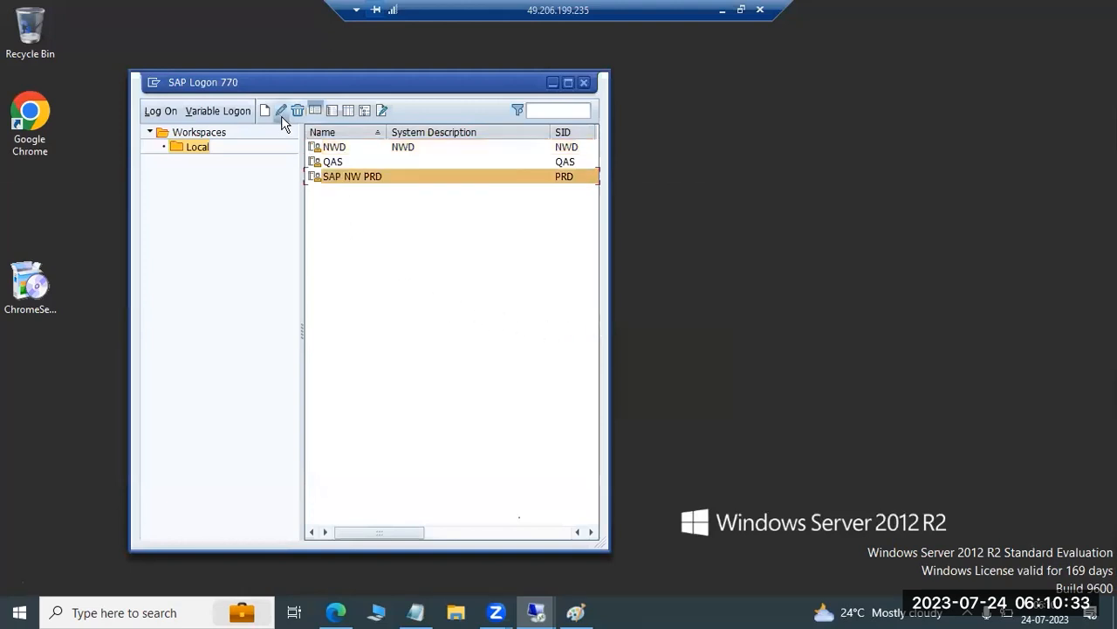
left_click(280, 110)
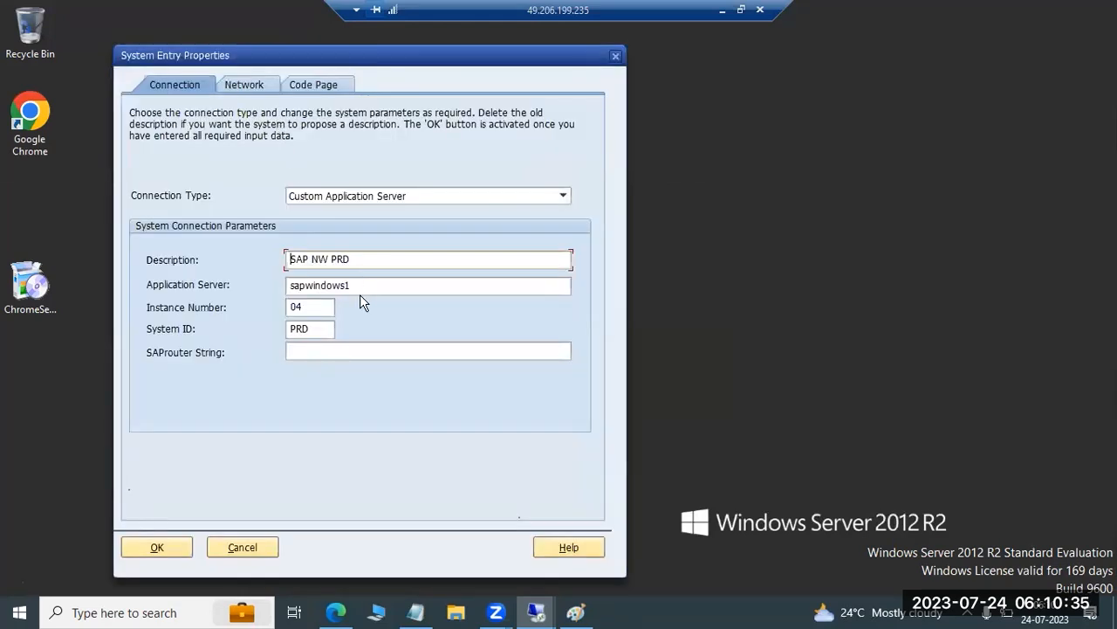
left_click(338, 197)
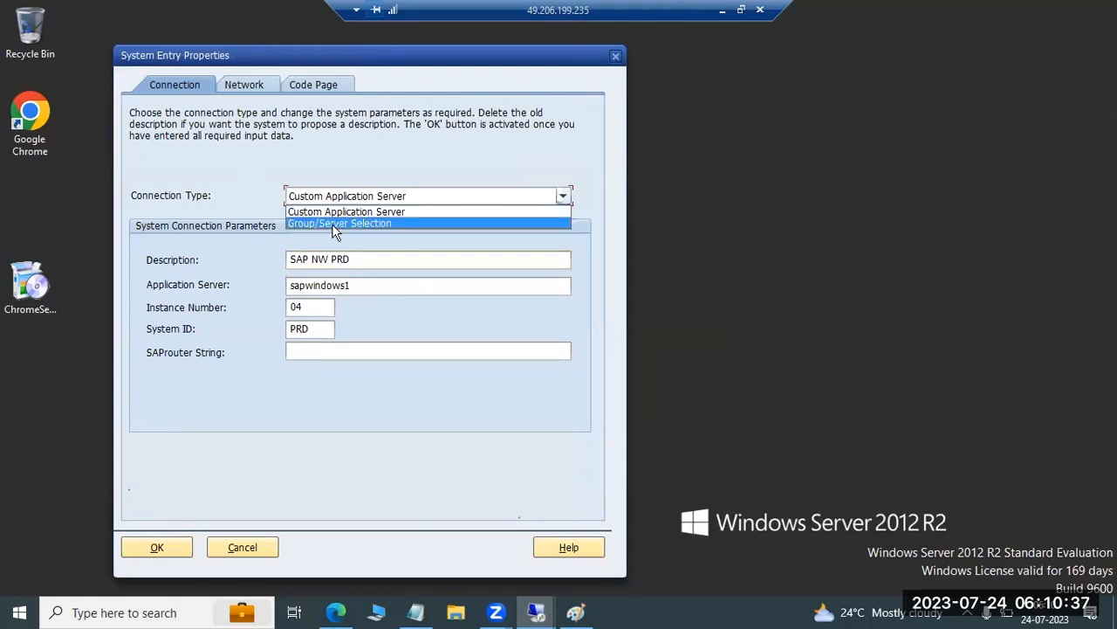
left_click(335, 224)
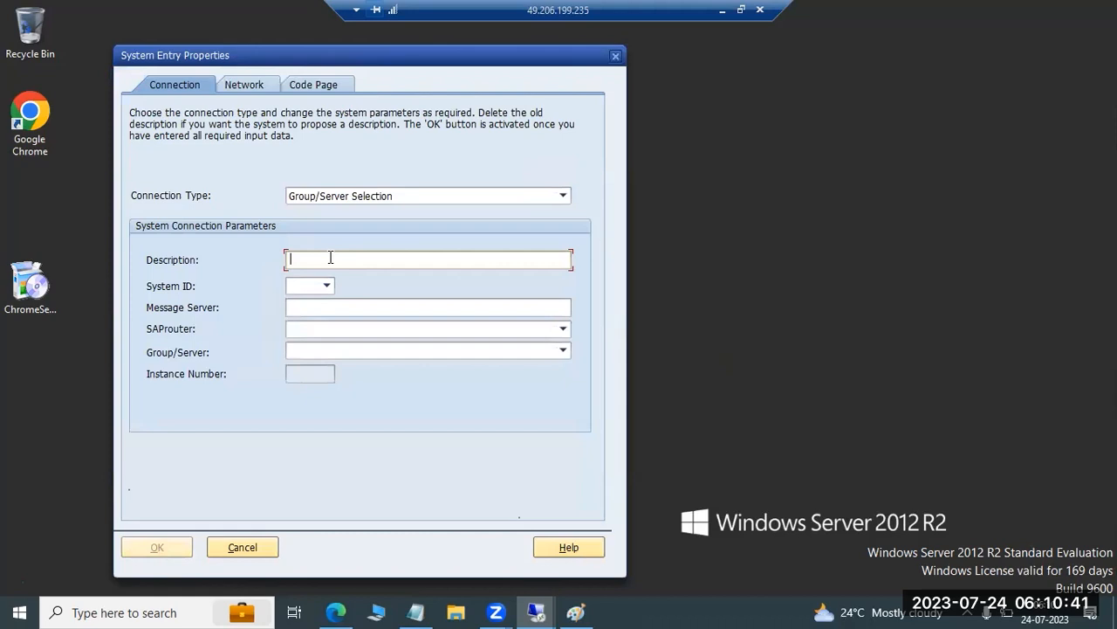
type("PRD")
key("Tab")
type("PRD")
Set the message server to sapwindows1:3605, choose the sapwindows1_PRD_10 server, and save the entry
type("indow")
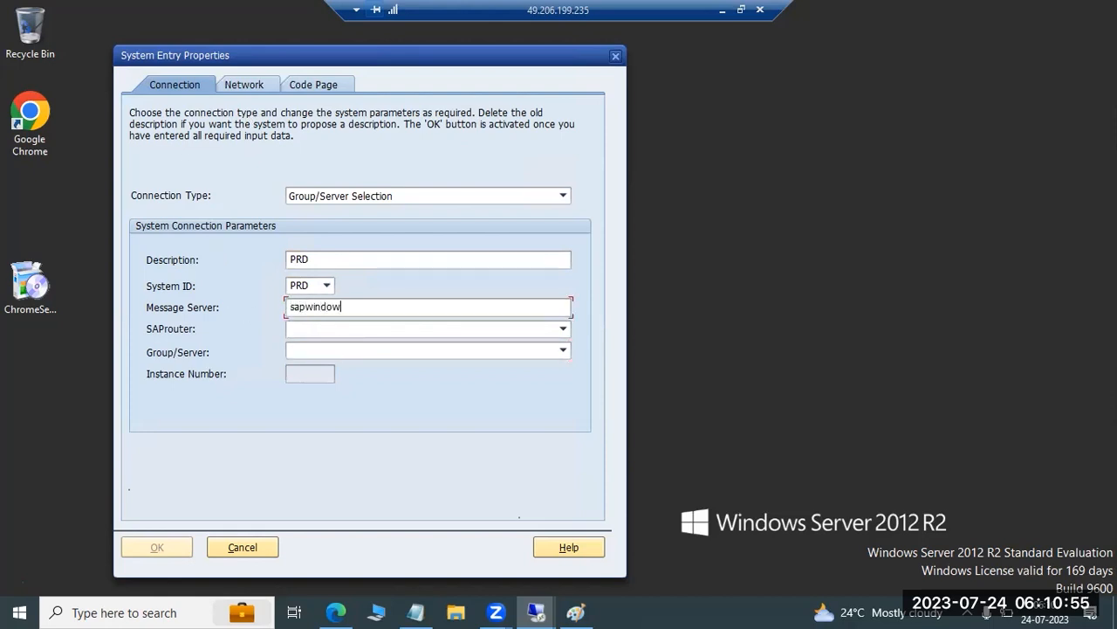
type("s1:3605")
left_click(563, 350)
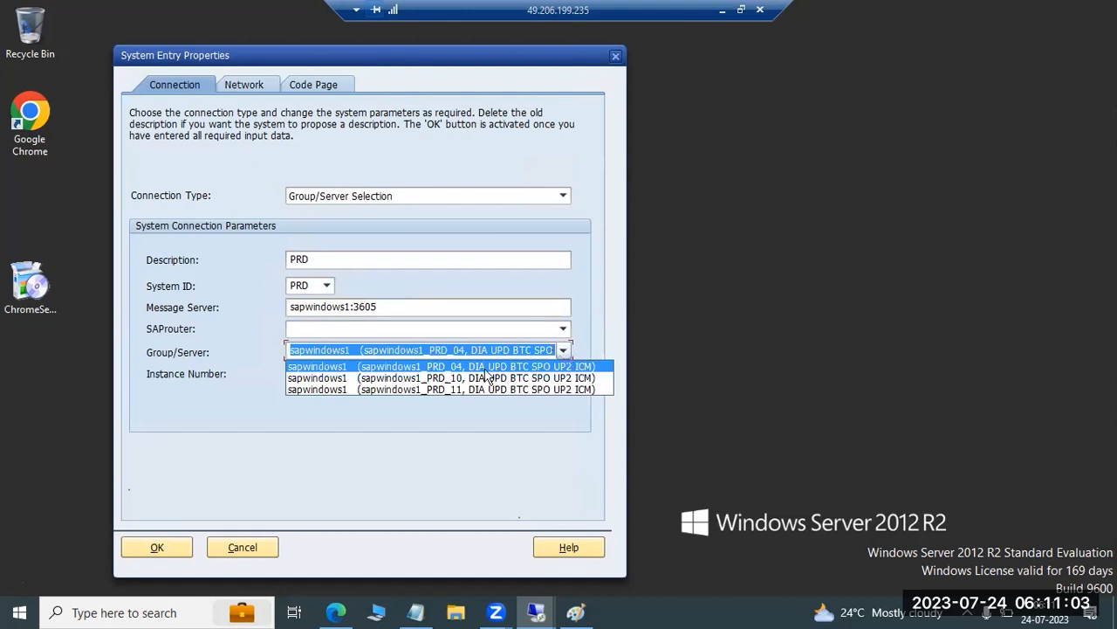
left_click(333, 378)
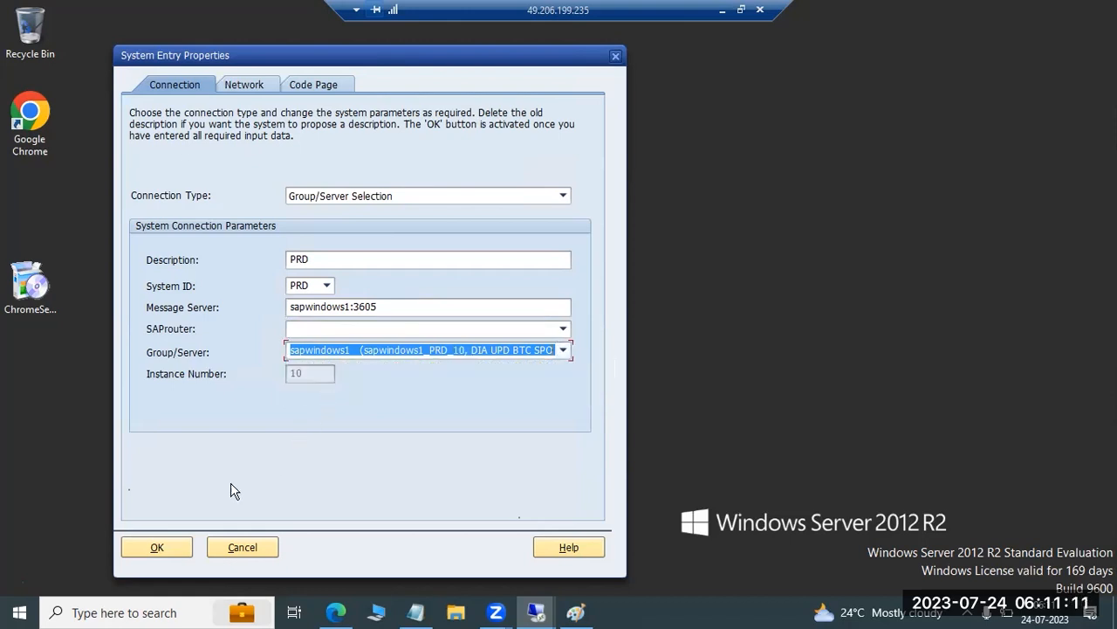
left_click(160, 547)
Open the PRD connection and log on to client 001 as user basis with the account password
double_click(349, 160)
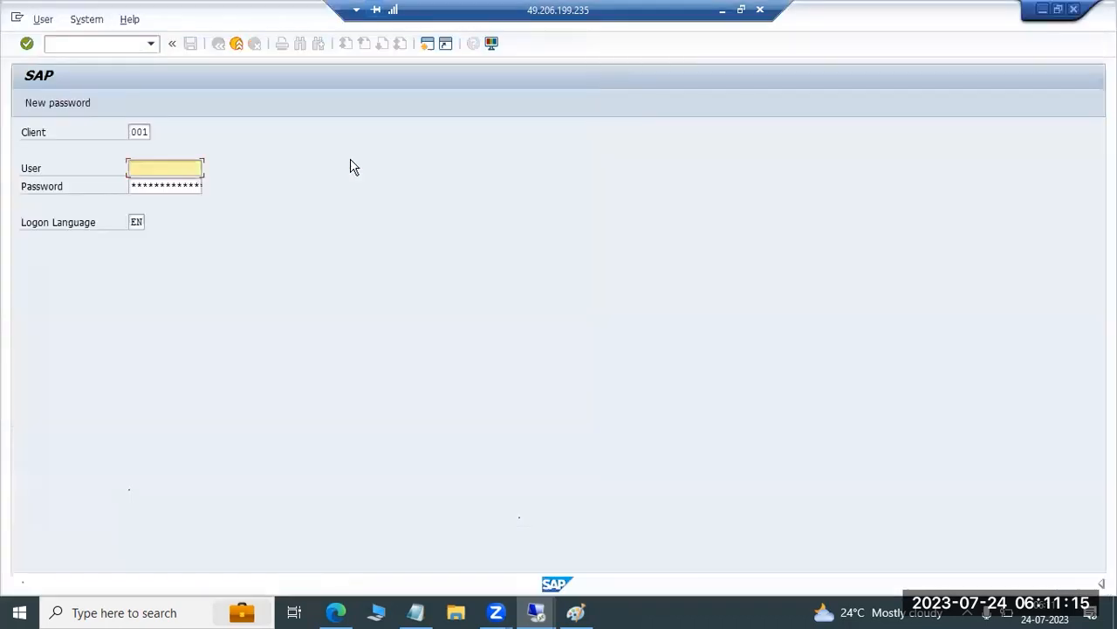
type("basis")
key("Tab")
type("***")
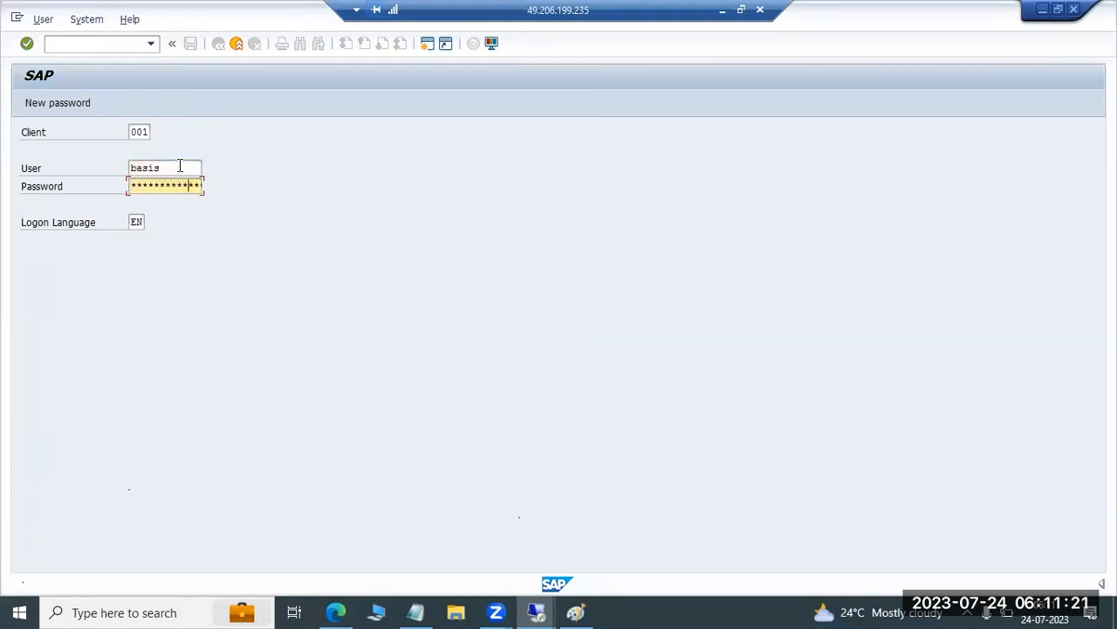
key("Return")
key("Return")
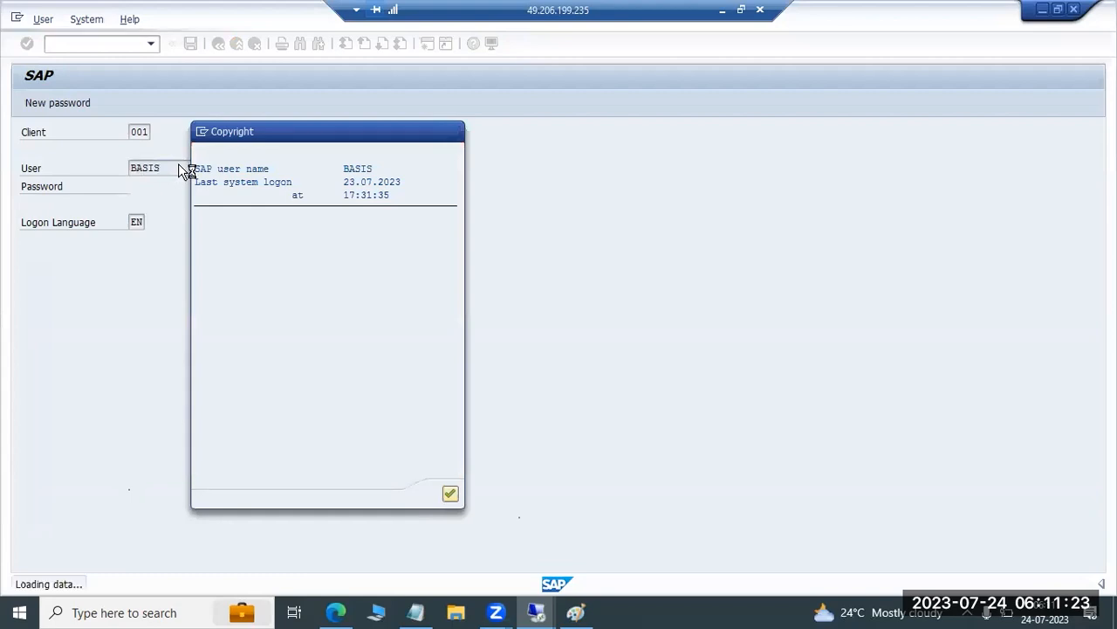
Run transaction SMLG, open the load distribution view, and go through the PRD application servers listed there
type("smlg")
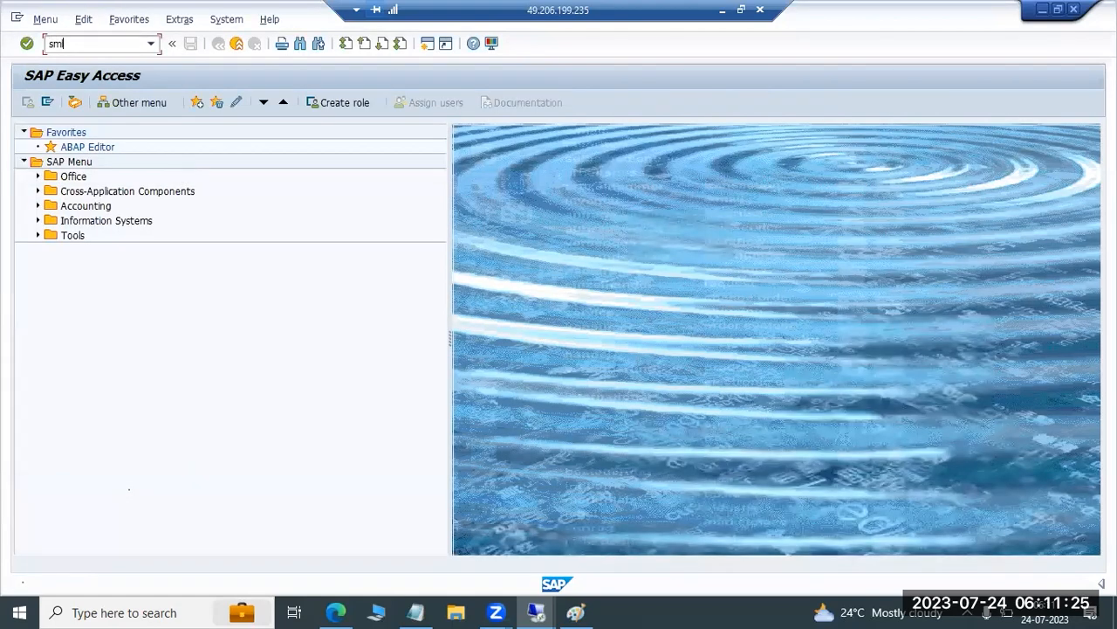
key("Return")
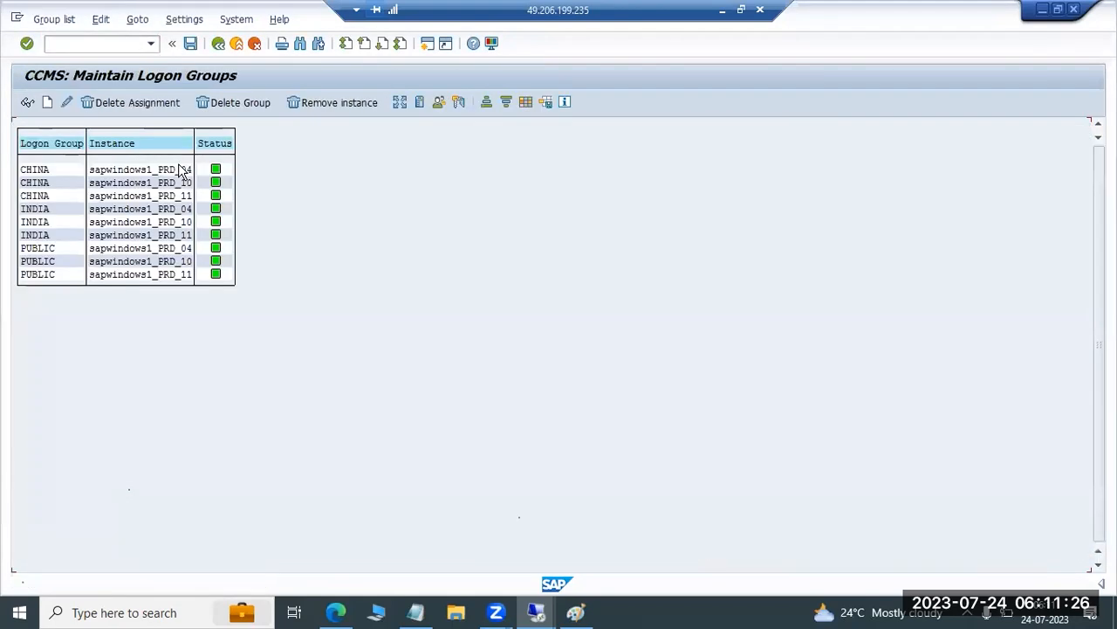
left_click(400, 103)
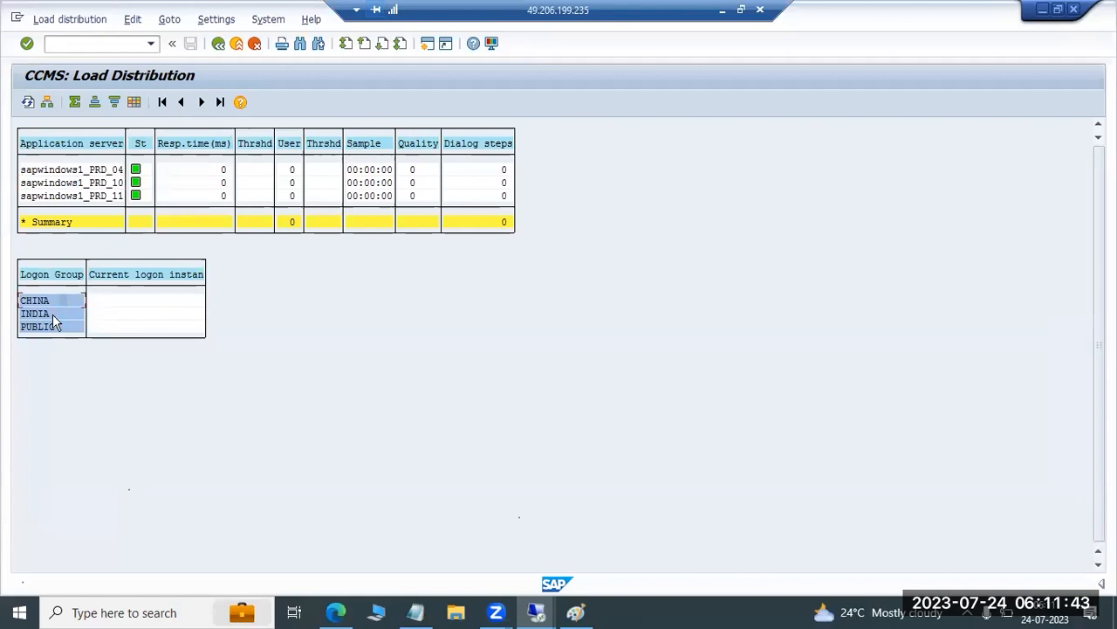
left_click(87, 169)
left_click(100, 187)
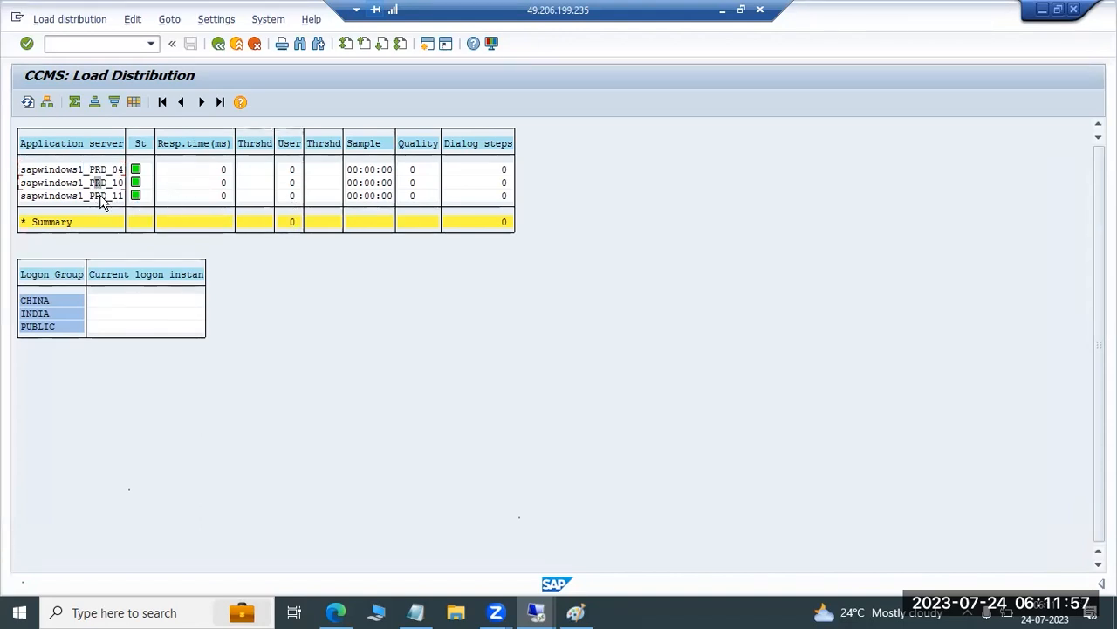
left_click(99, 171)
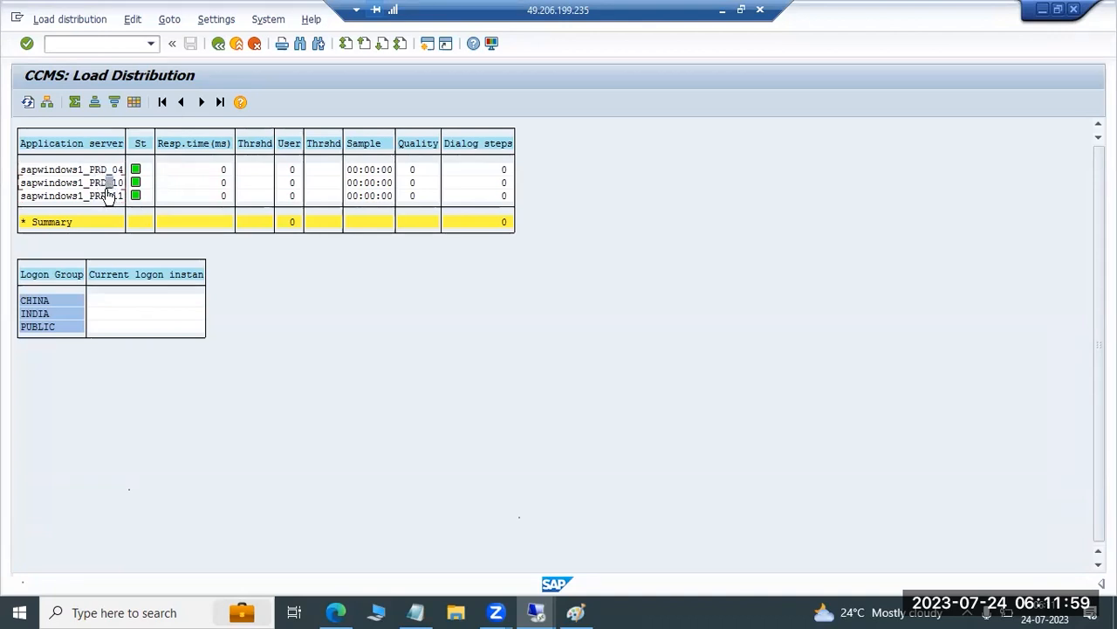
left_click(98, 184)
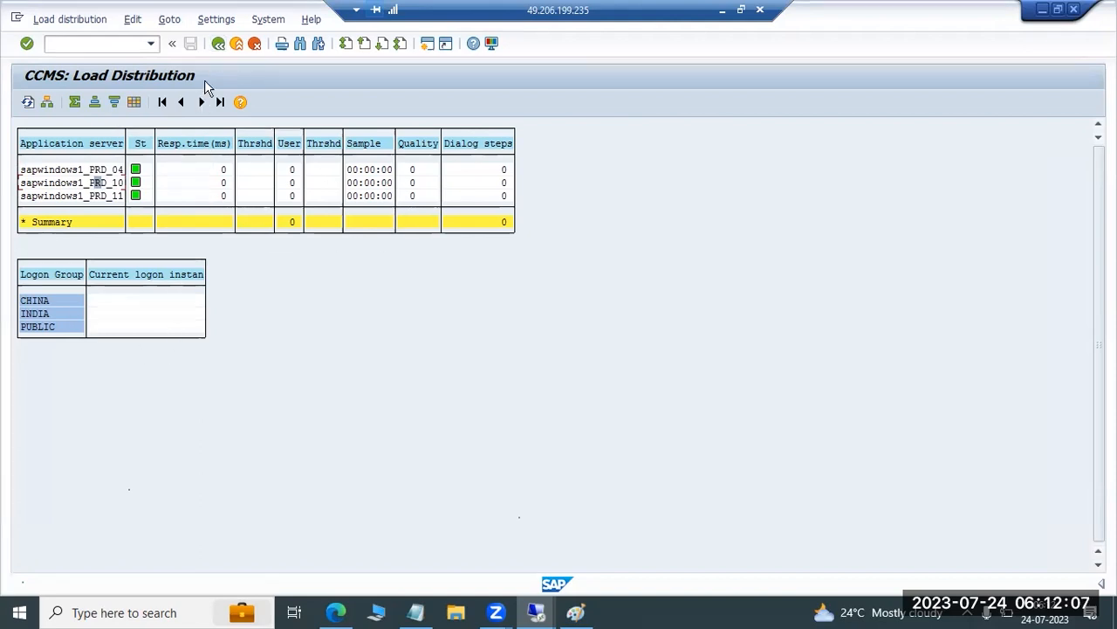
Return to the logon groups list, point out the INDIA group's instances _10 and _11, and leave SMLG
key("F3")
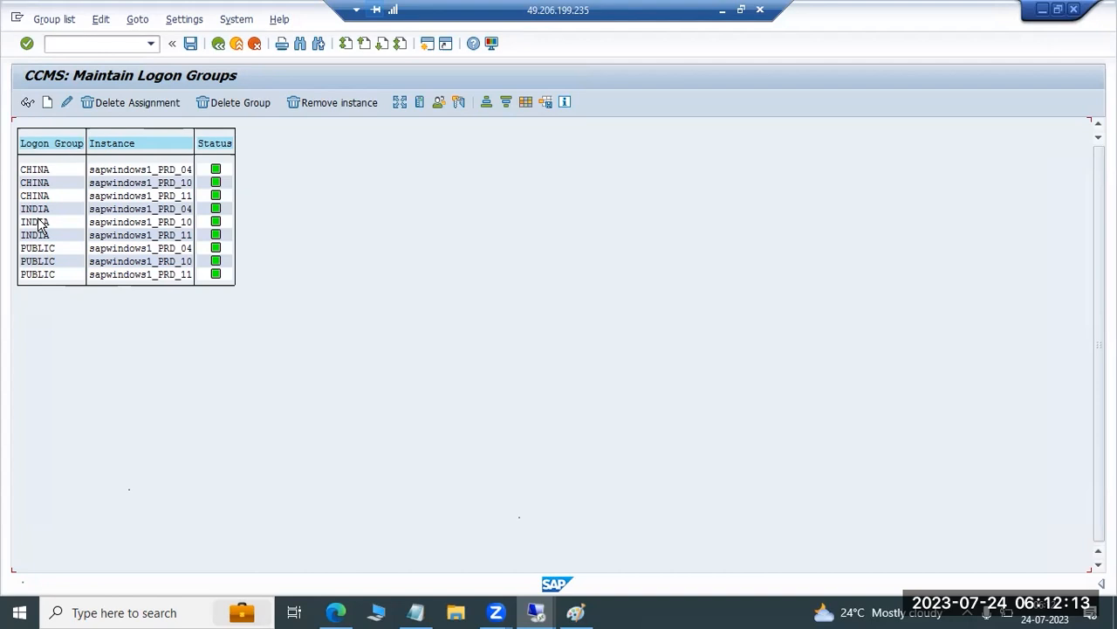
left_click(103, 222)
left_click(108, 235)
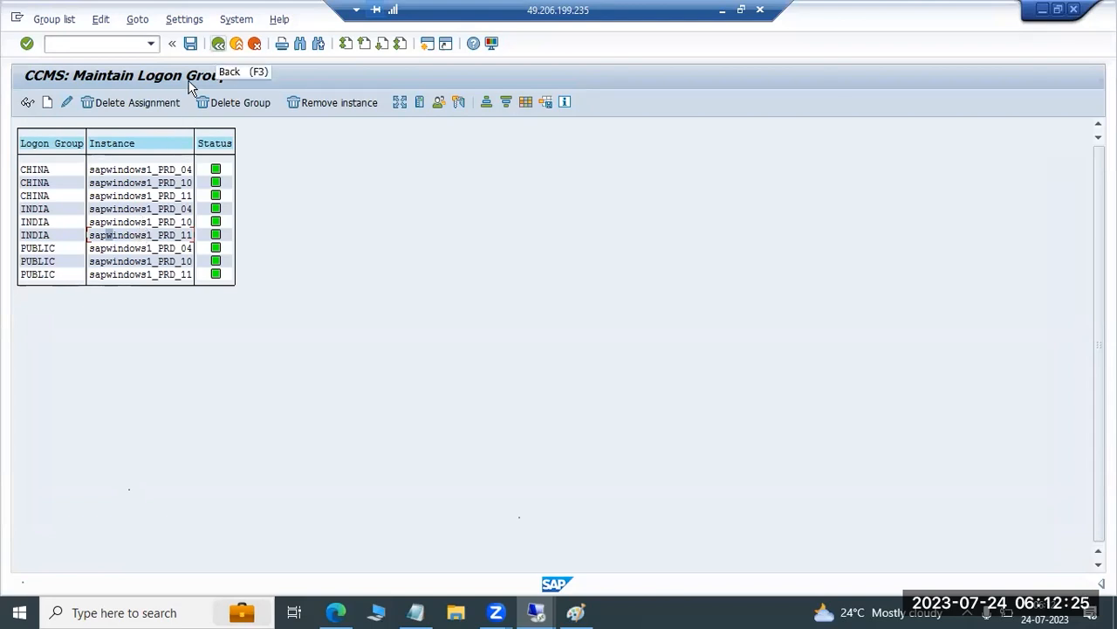
key("F3")
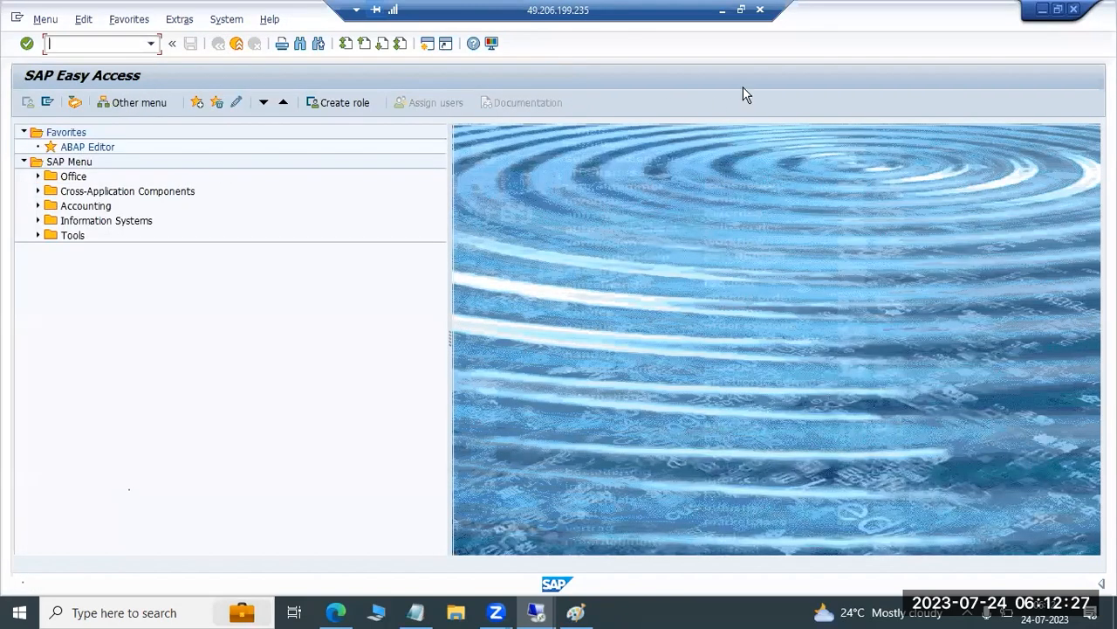
Switch to Paint and add "SMMS -" below the SMLG note
left_click(721, 12)
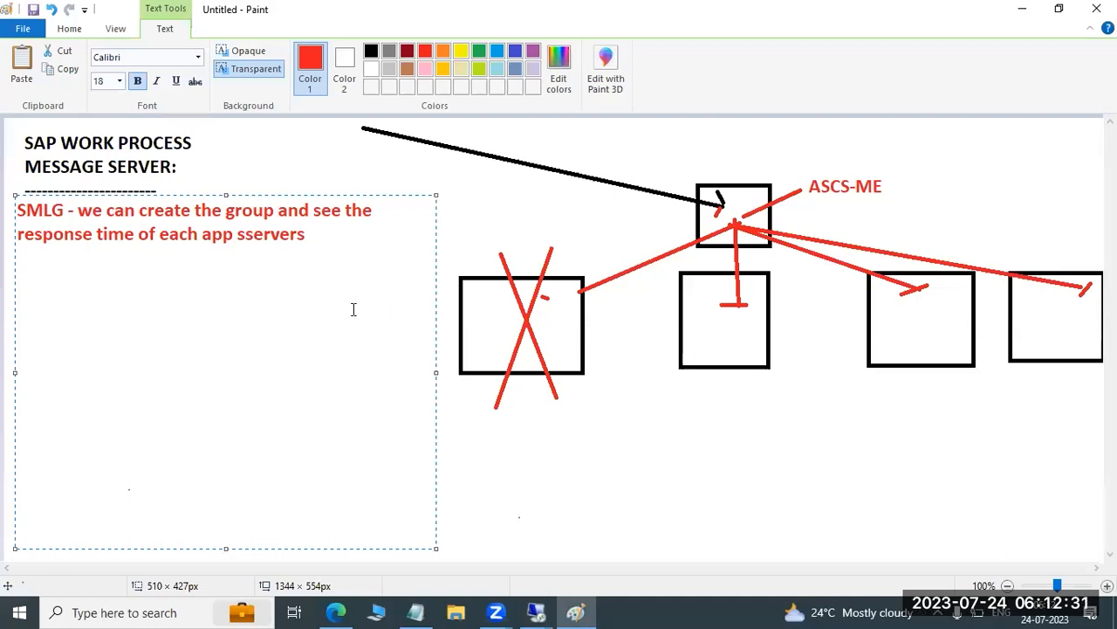
type("SMMS -")
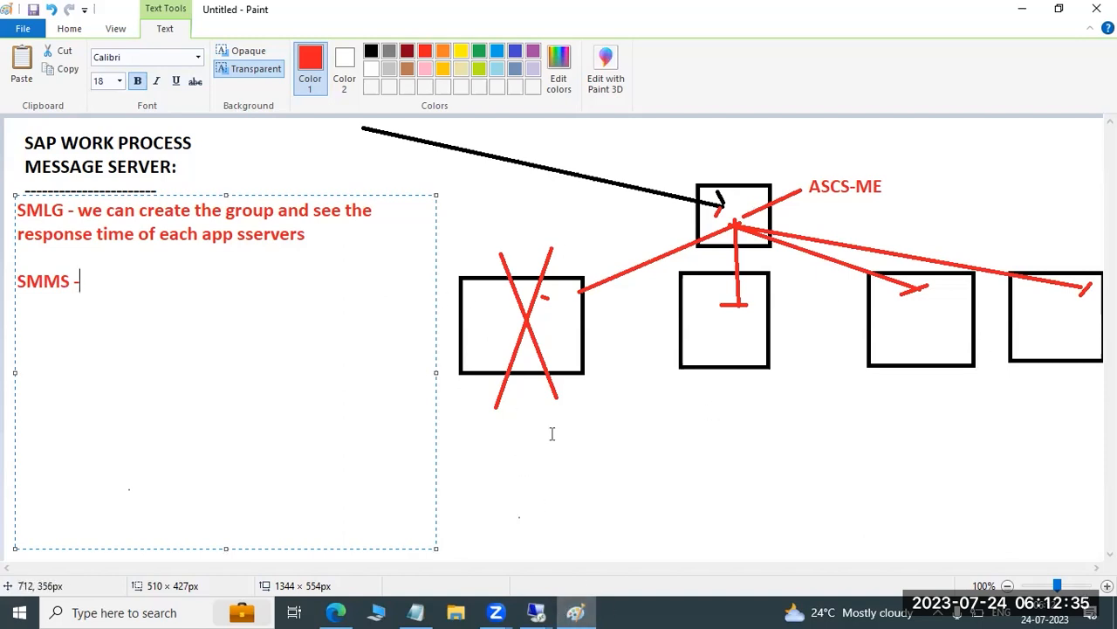
Switch to the SAP session, run transaction SMMS, dismiss the security warning, highlight the message server port, and return to SAP Easy Access
mouse_move(536, 612)
left_click(608, 556)
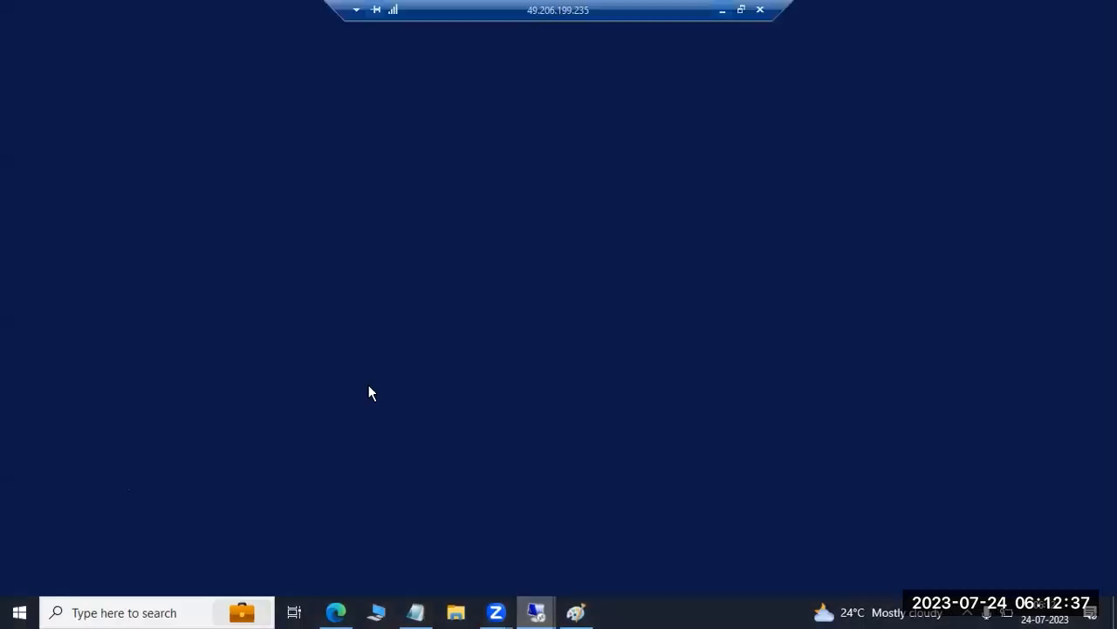
type("smms")
key("Return")
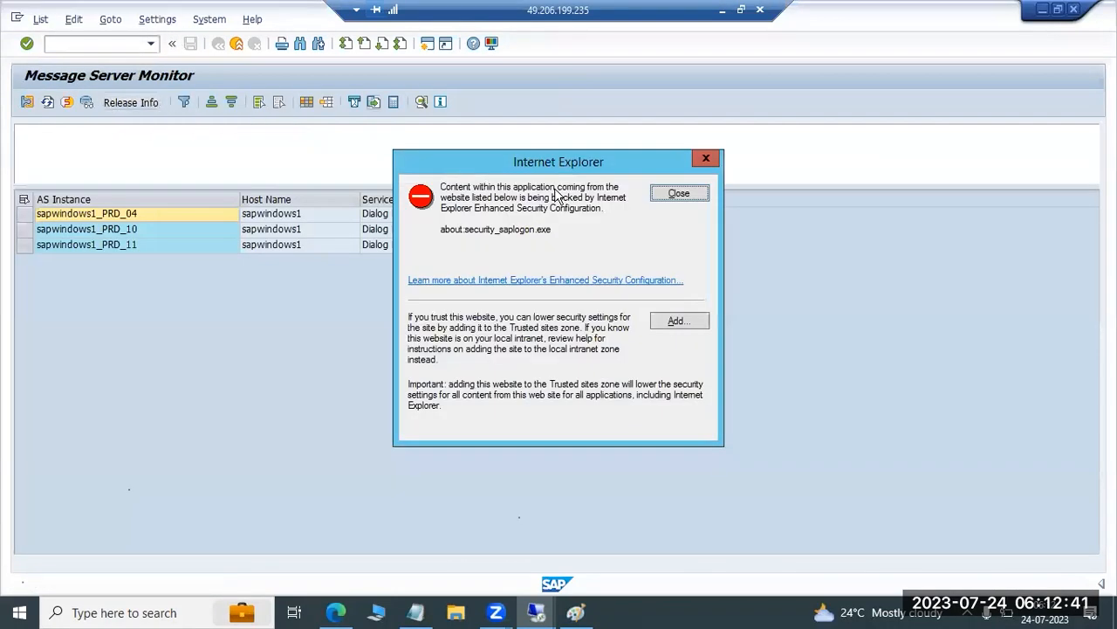
left_click(669, 199)
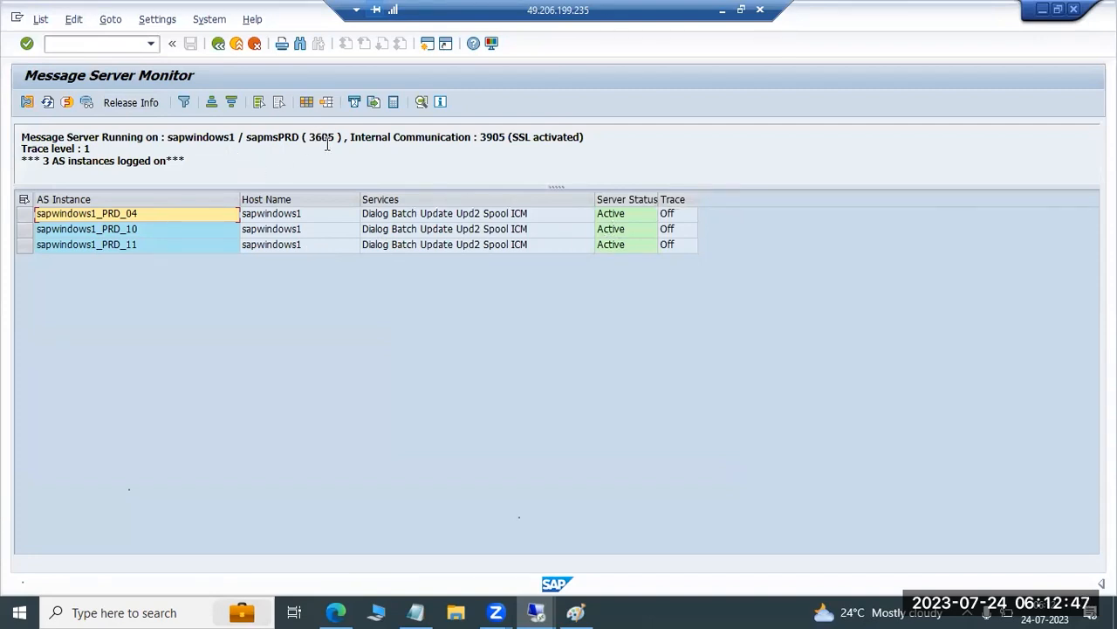
left_click_drag(310, 137, 330, 137)
key("F3")
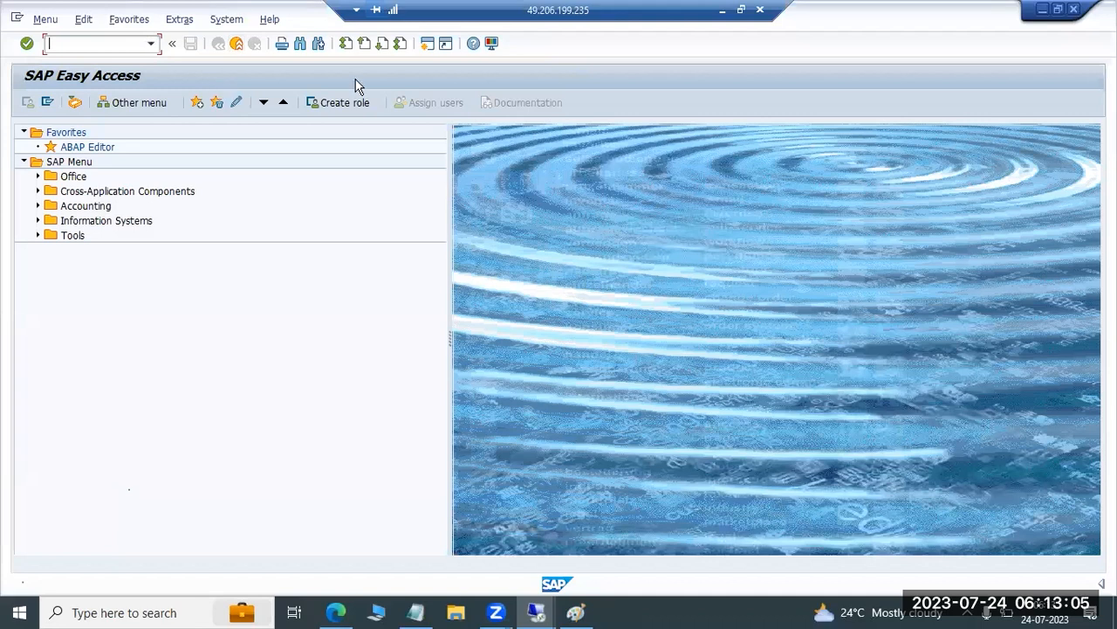
Switch to Paint and delete the SMLG and SMMS notes from the text box
key("alt+Tab")
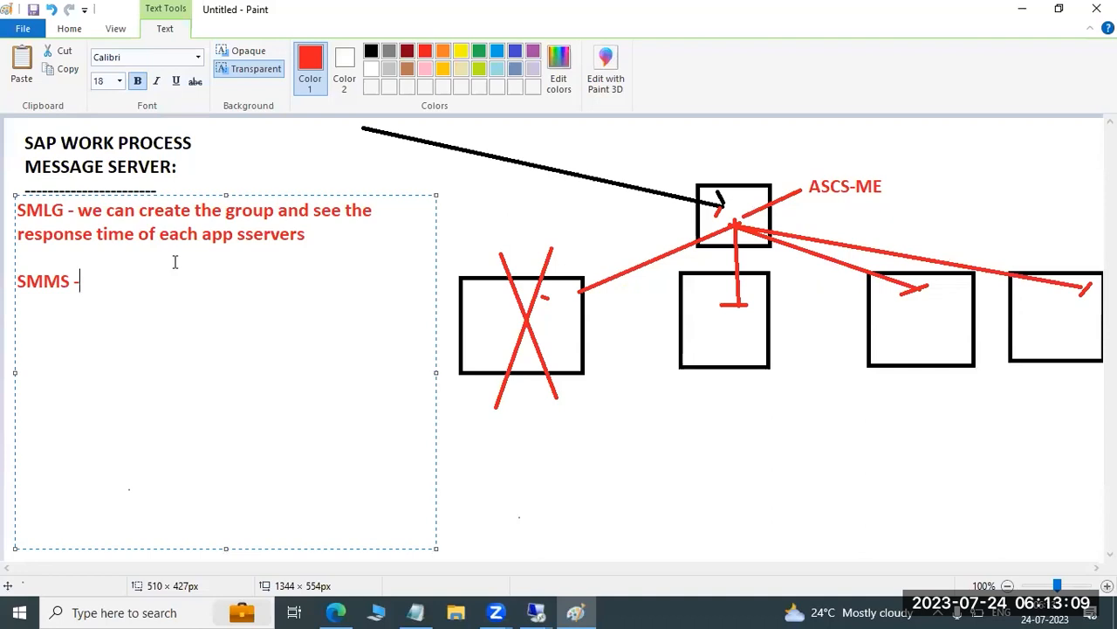
key("ctrl+a")
key("Delete")
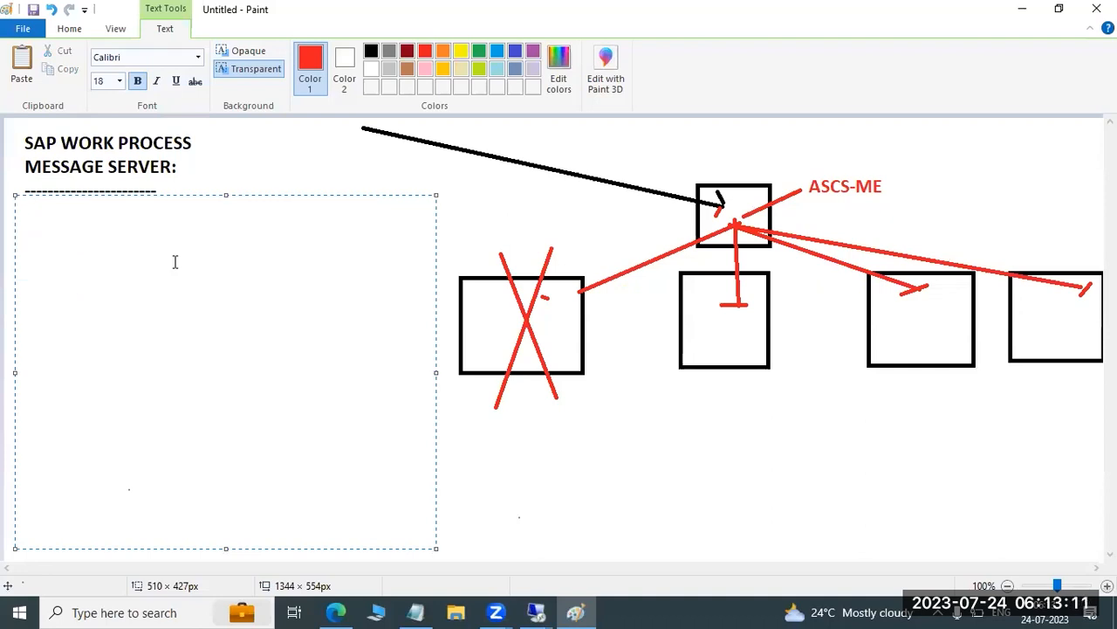
Add the red label "DVEBMG" beside the SAP WORK PROCESS heading
left_click_drag(238, 123, 447, 182)
type("D")
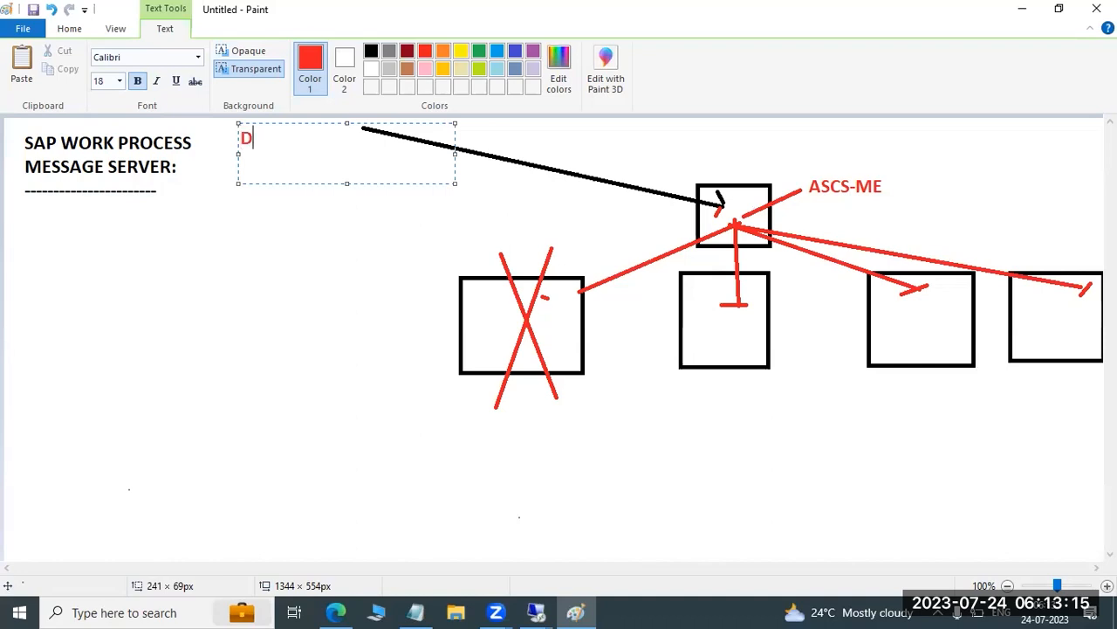
type("VEBM")
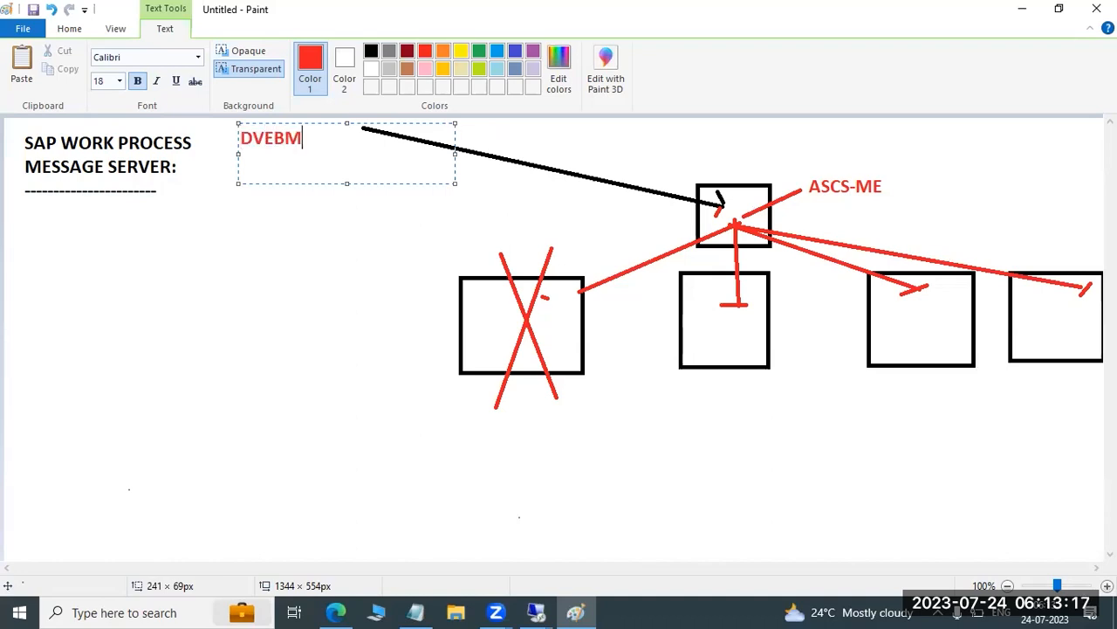
type("G")
Add a large text box below the MESSAGE SERVER heading with "GATEWAY WORKPROCESS:" and a dashed line under it
left_click(21, 205)
left_click_drag(38, 234, 445, 544)
type("GATEWAY WORKPROCESS")
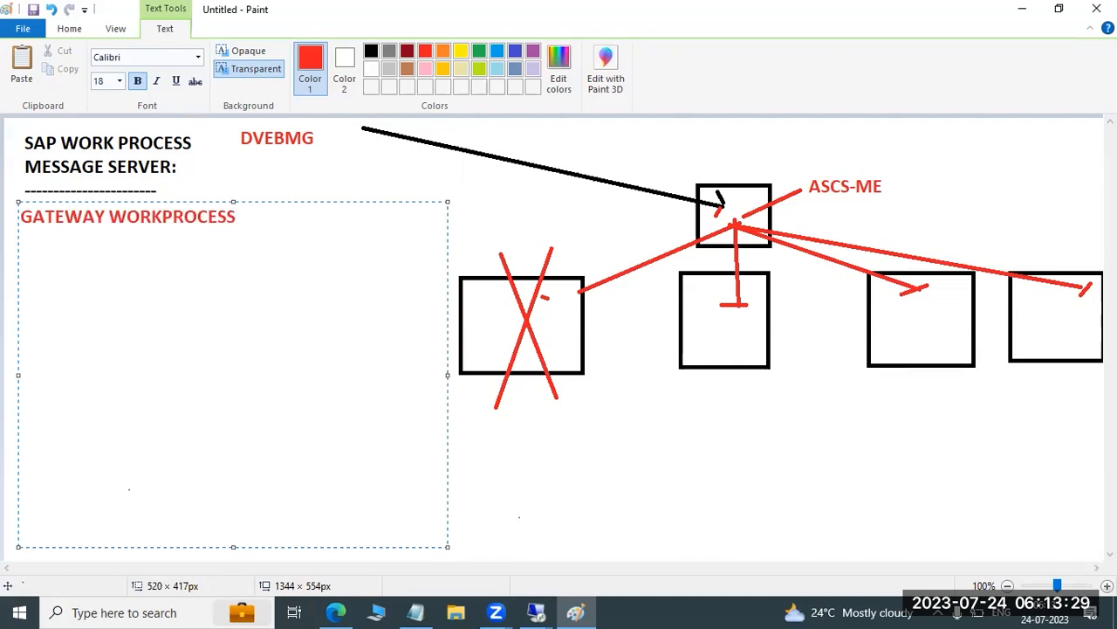
type(":")
key("Return")
type("---------------------------------------------")
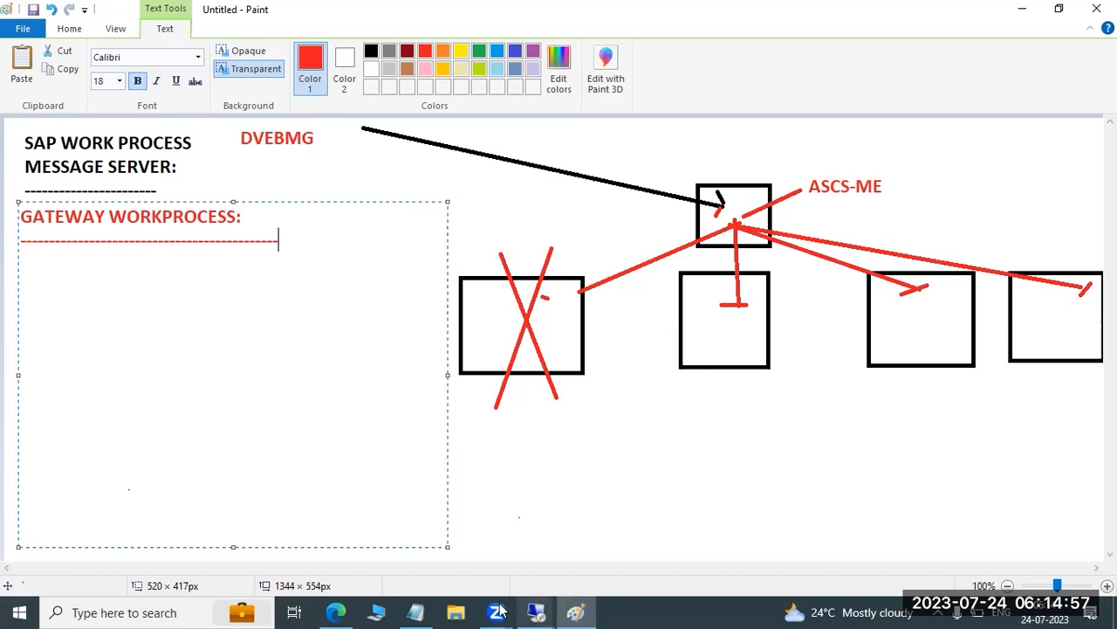
left_click(536, 600)
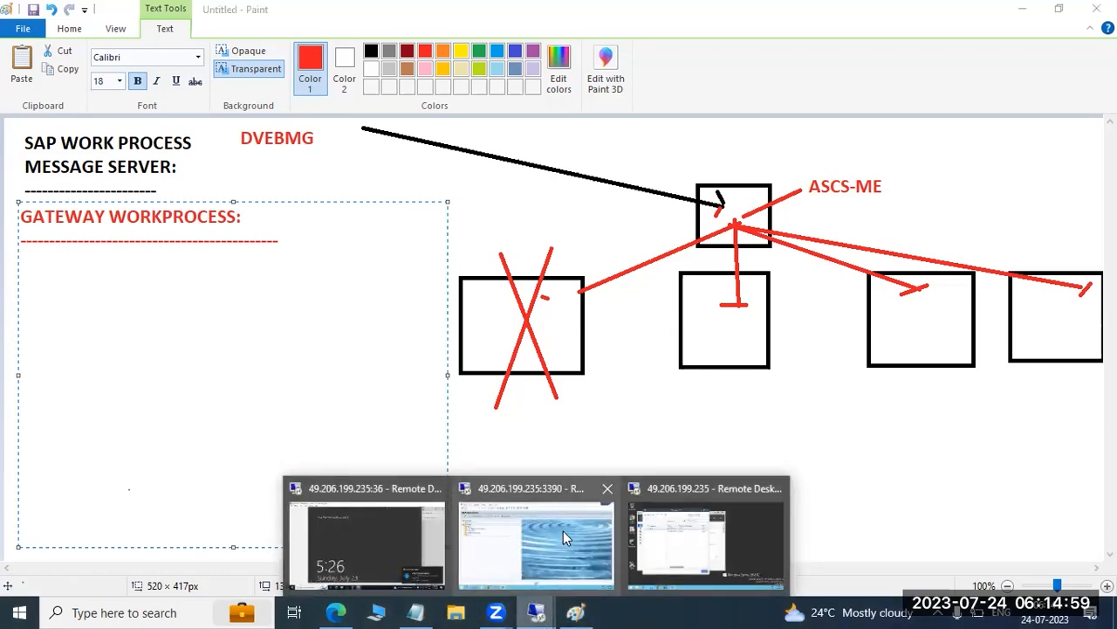
left_click(558, 528)
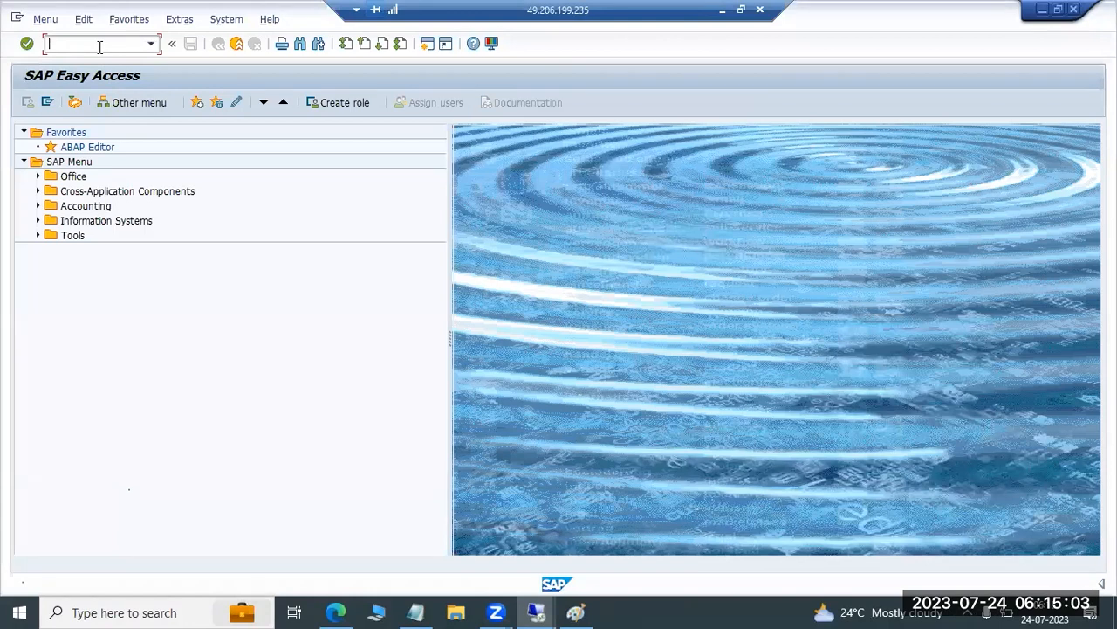
type("m")
left_click(722, 9)
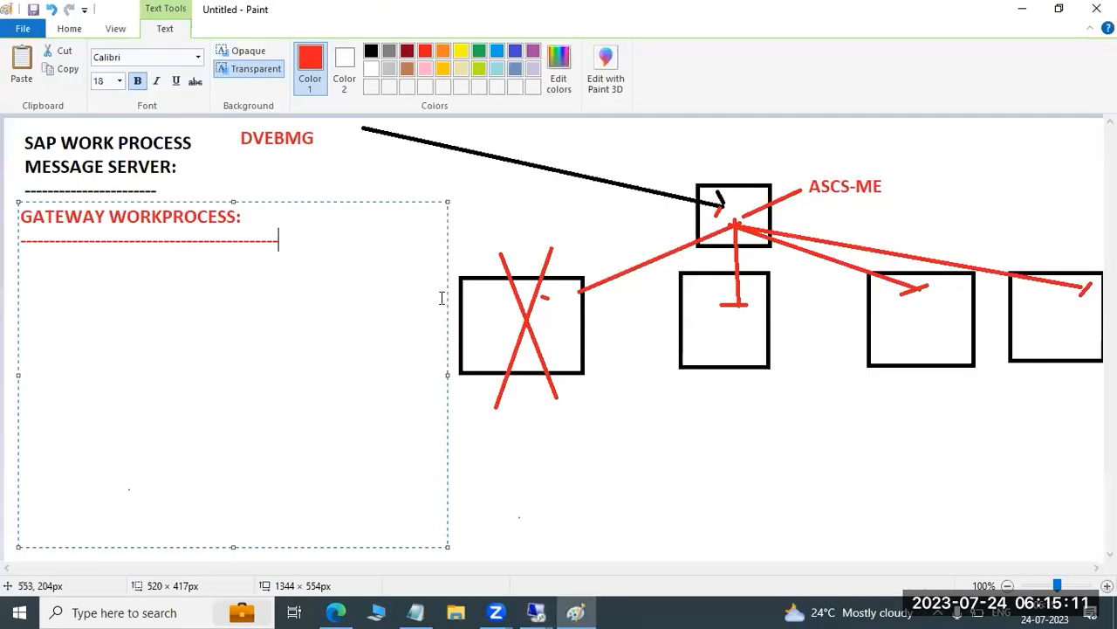
Write "SMGW" at the end of the dashed line under GATEWAY WORKPROCESS
type("SMGW")
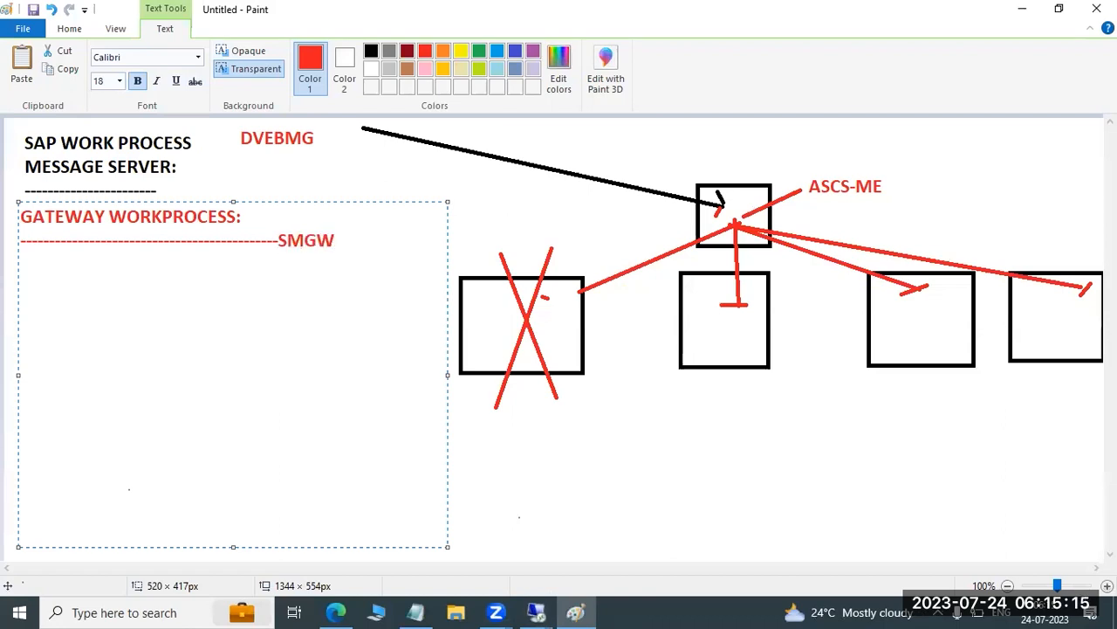
Switch to the SAP session, run transaction SMGW, dismiss the security warning, and highlight the logged-on clients and memory consumption details
left_click(536, 612)
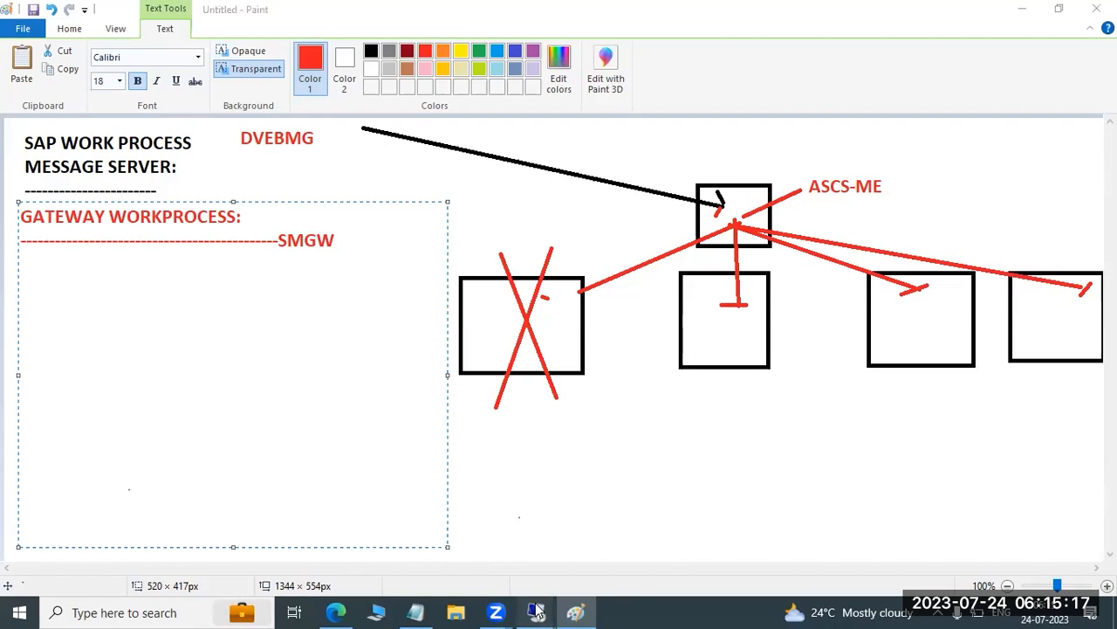
left_click(517, 550)
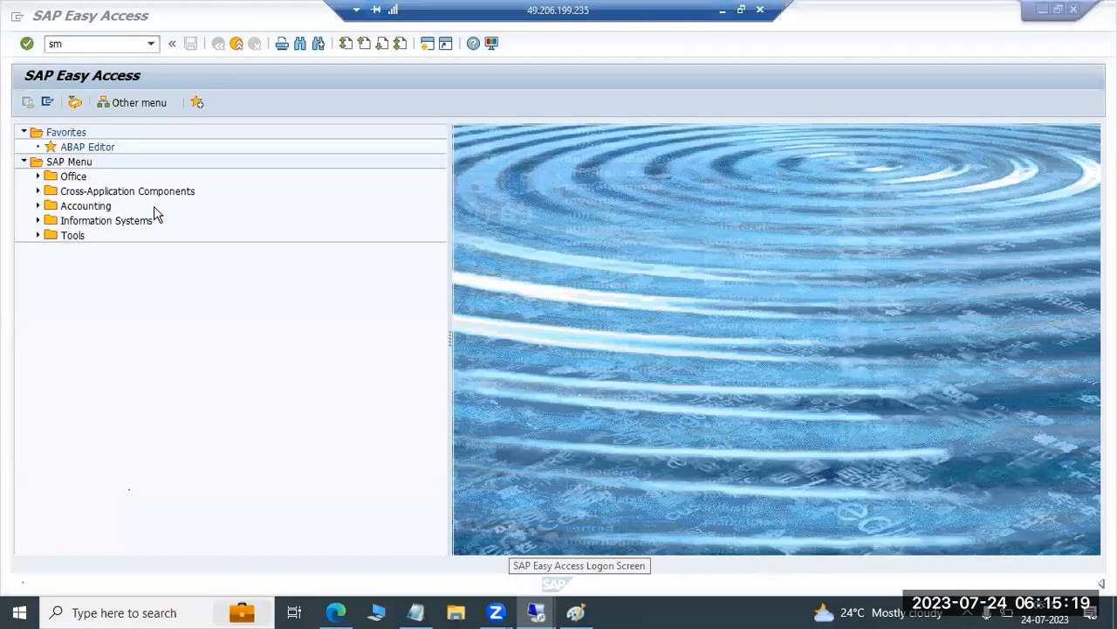
type("smgw")
key("Return")
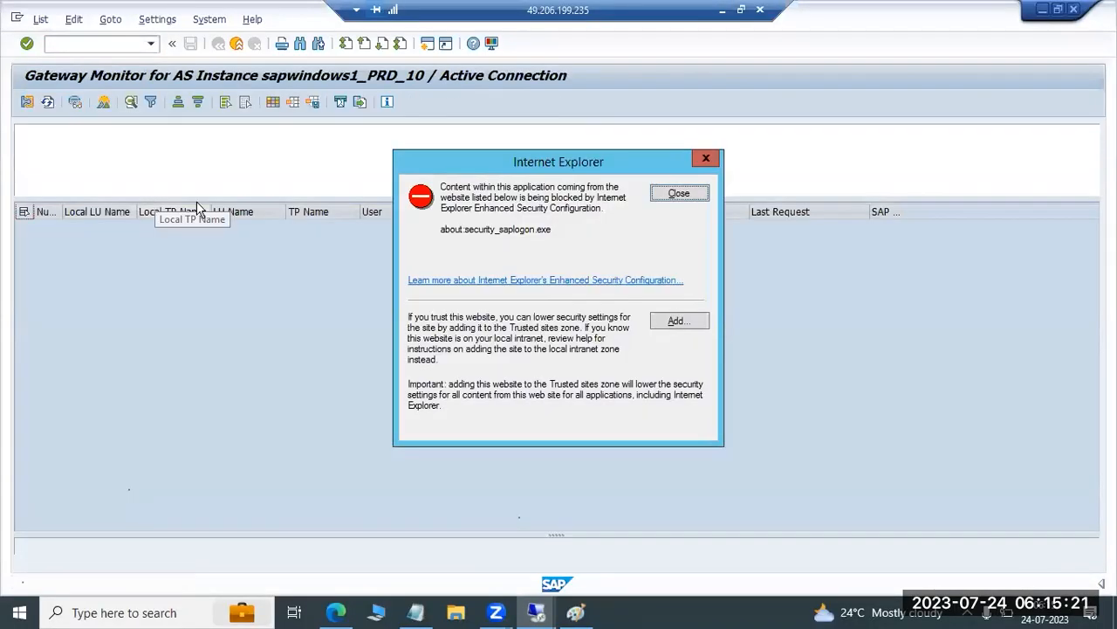
left_click(670, 195)
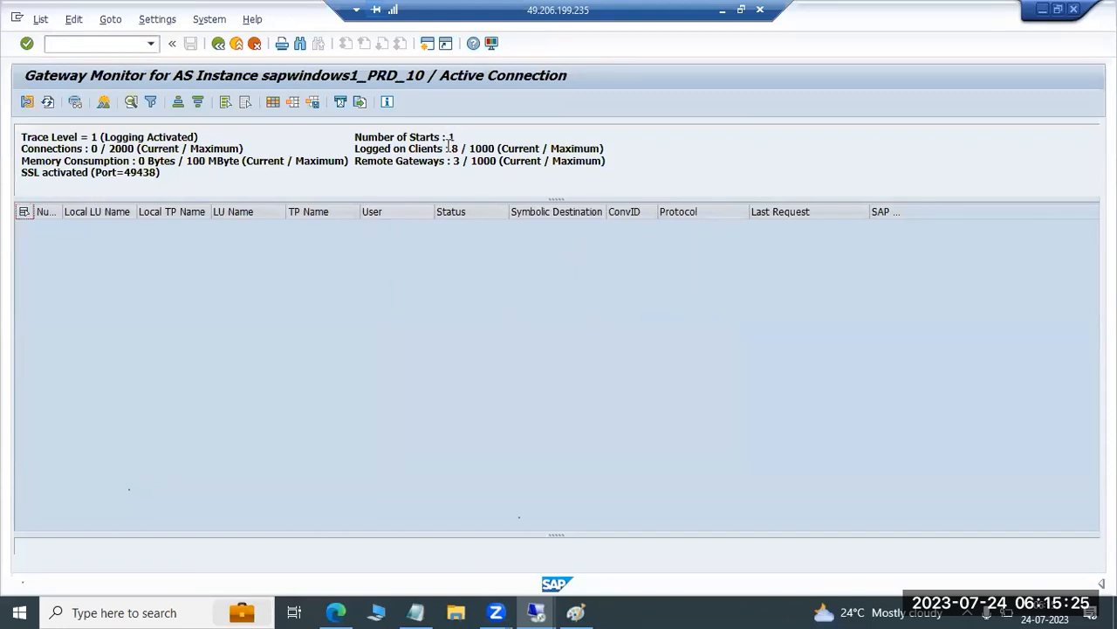
mouse_move(449, 148)
left_mouse_down()
mouse_move(465, 151)
mouse_move(460, 166)
left_mouse_up()
left_click_drag(98, 148, 217, 162)
Display the gateway monitor's list of logged-on clients and dismiss the security warning
left_click(111, 21)
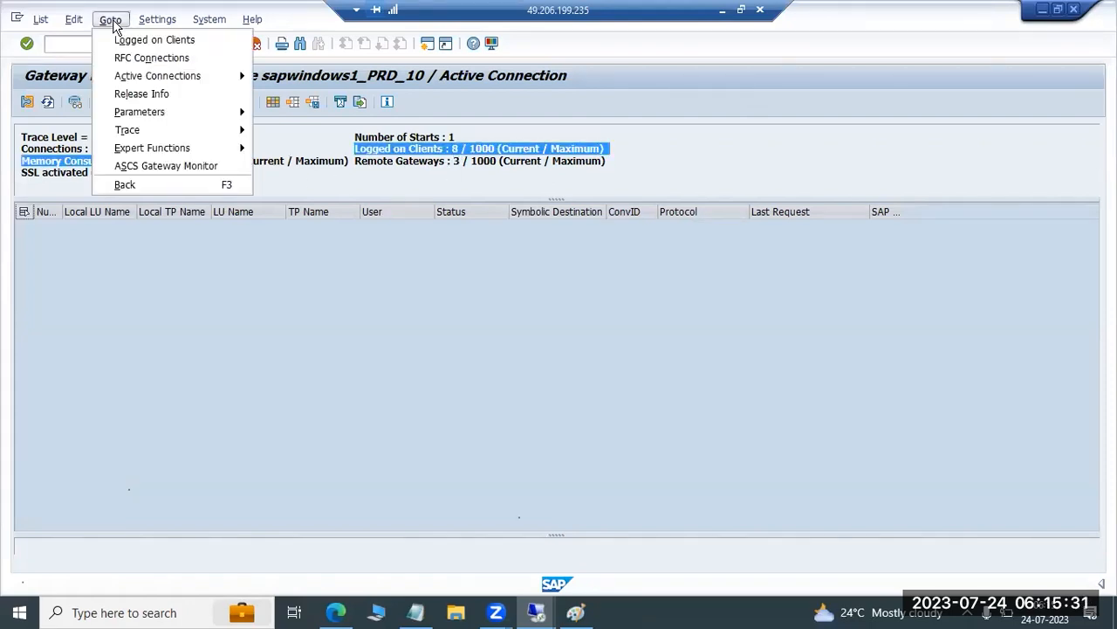
left_click(135, 41)
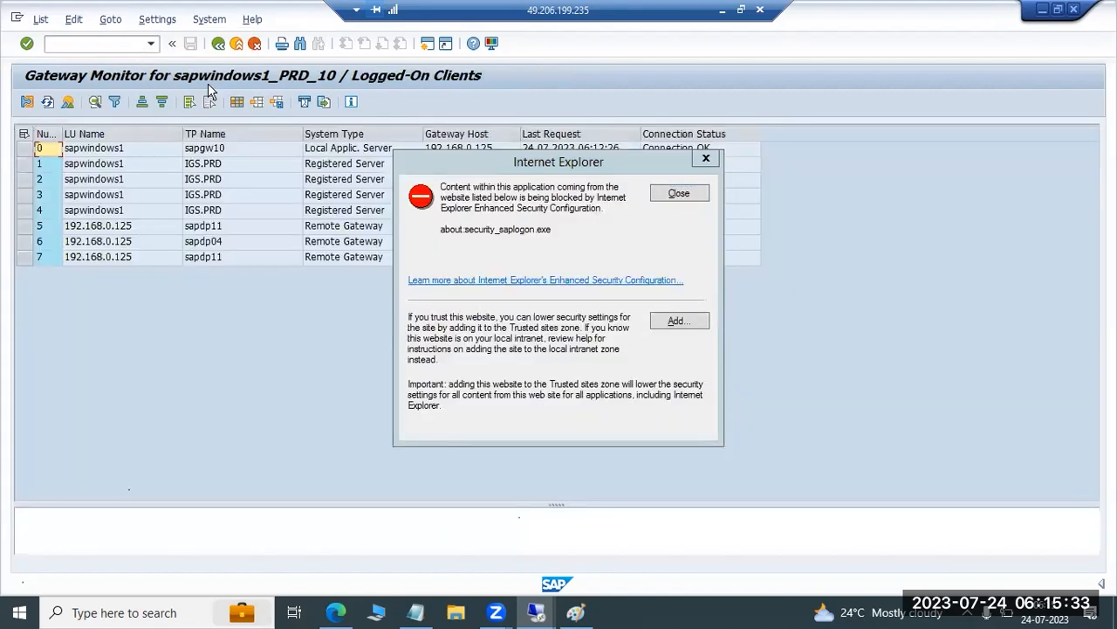
left_click(679, 194)
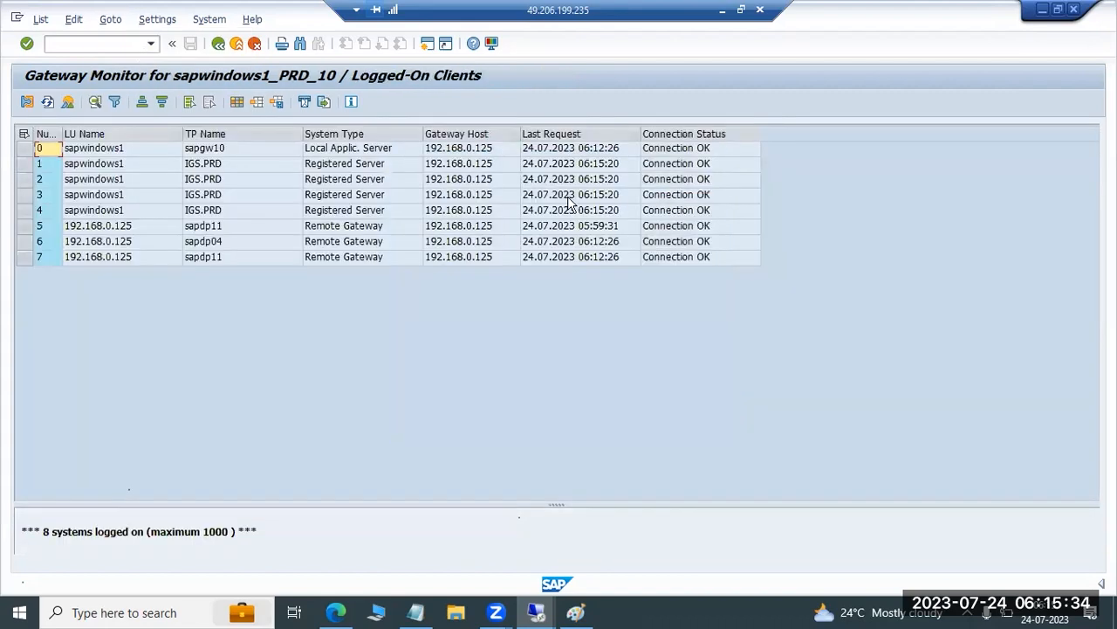
Select the local application server entry in the logged-on clients list and return to the active connections overview
left_click(26, 147)
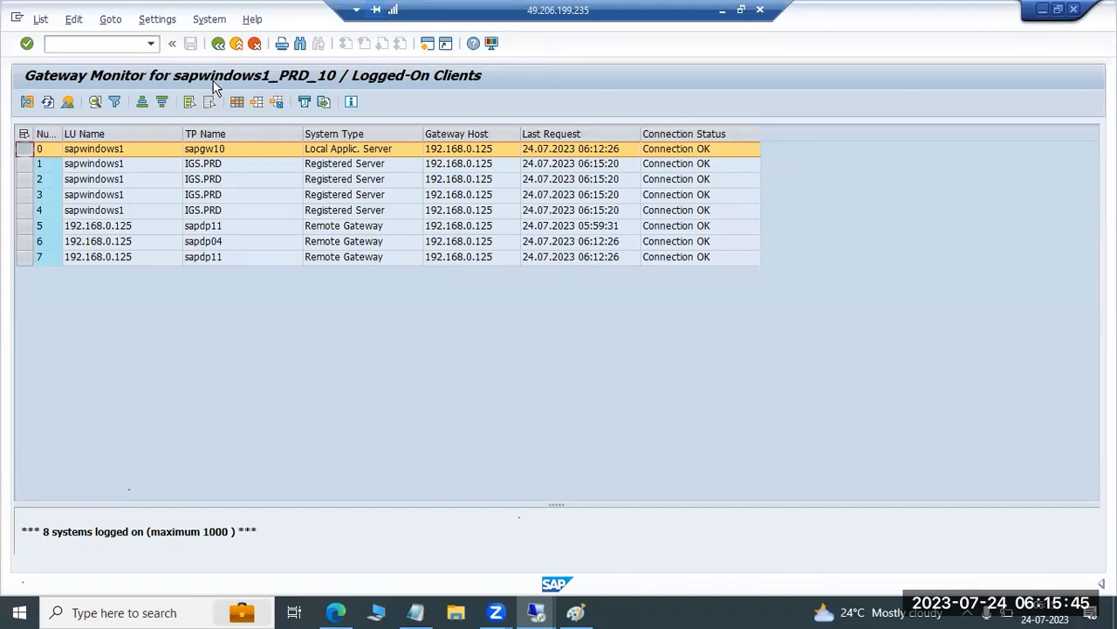
key("F3")
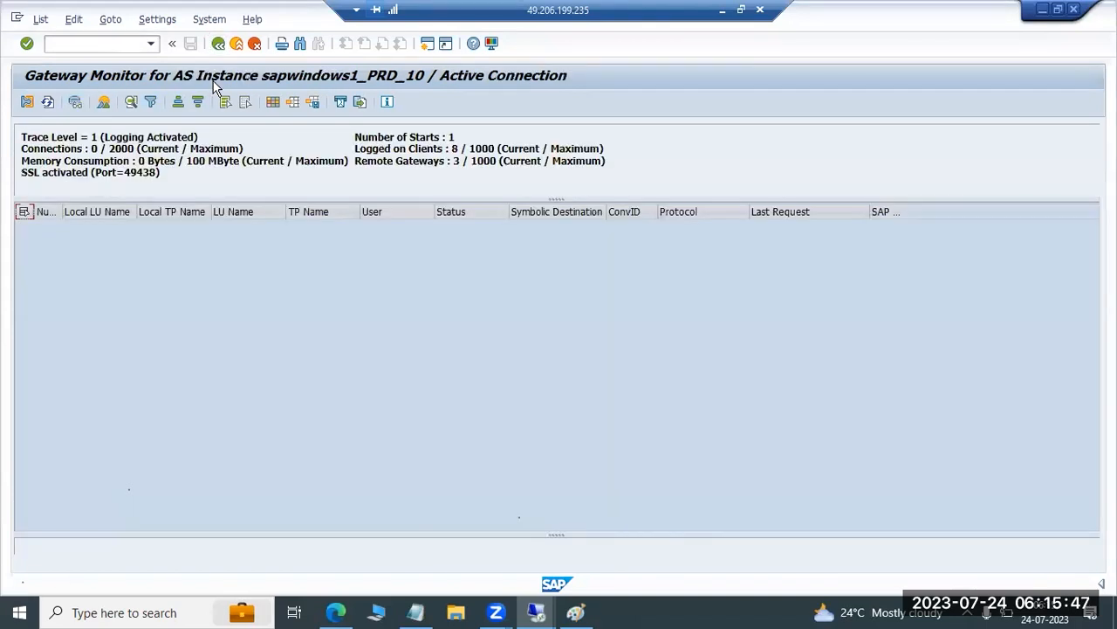
key("F3")
Highlight the current and maximum connections figures and the whole gateway status summary above the connection list
left_click_drag(199, 149, 224, 148)
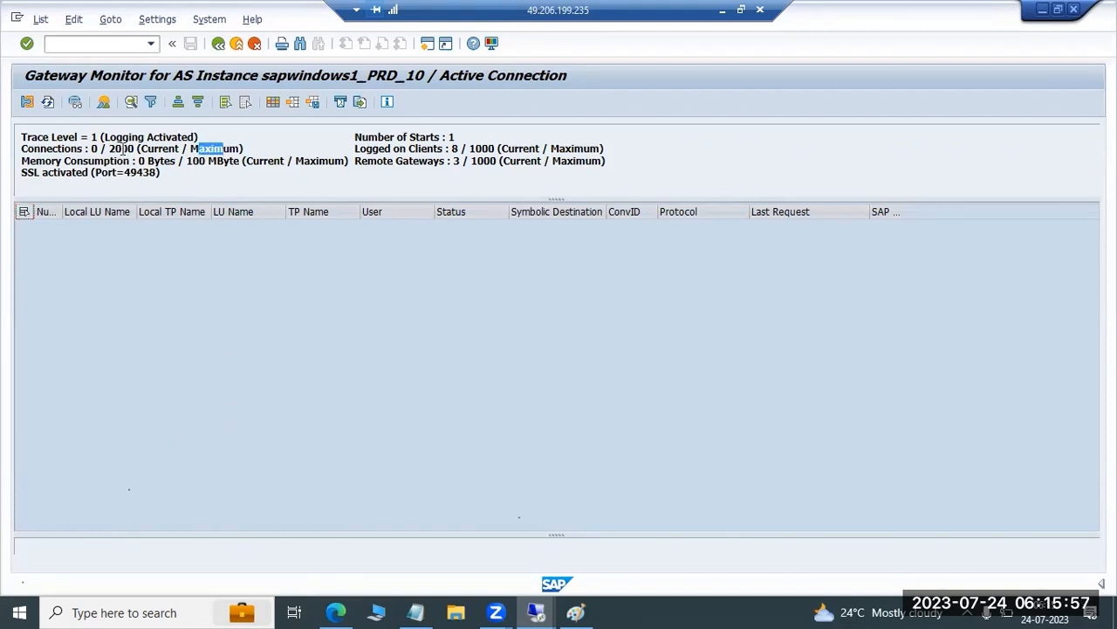
left_click_drag(109, 149, 223, 150)
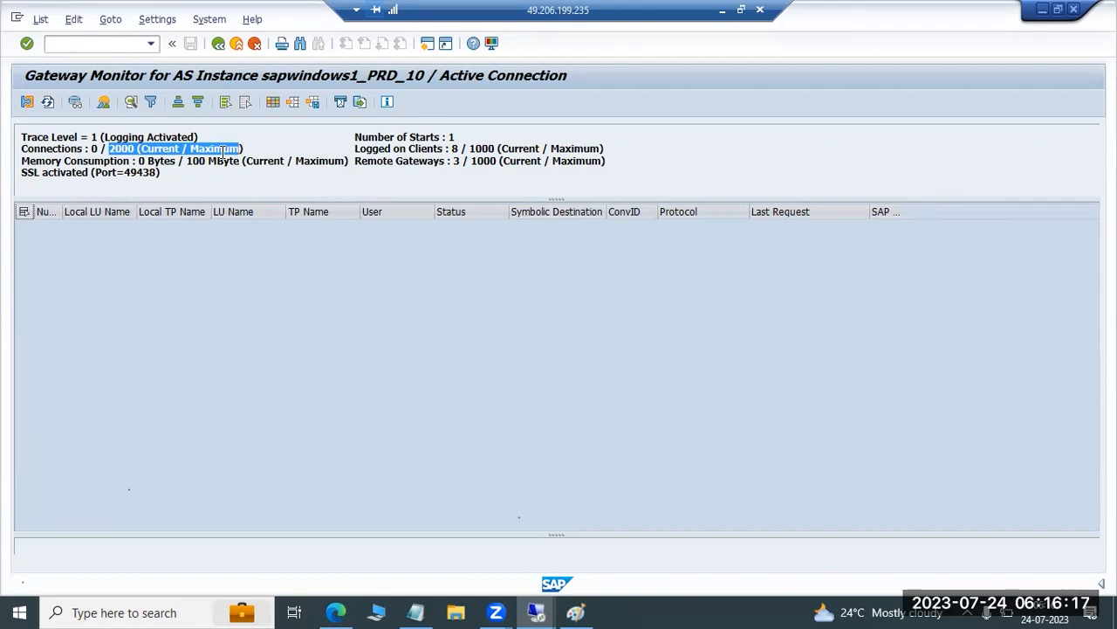
left_click_drag(82, 149, 221, 147)
left_click_drag(21, 149, 131, 148)
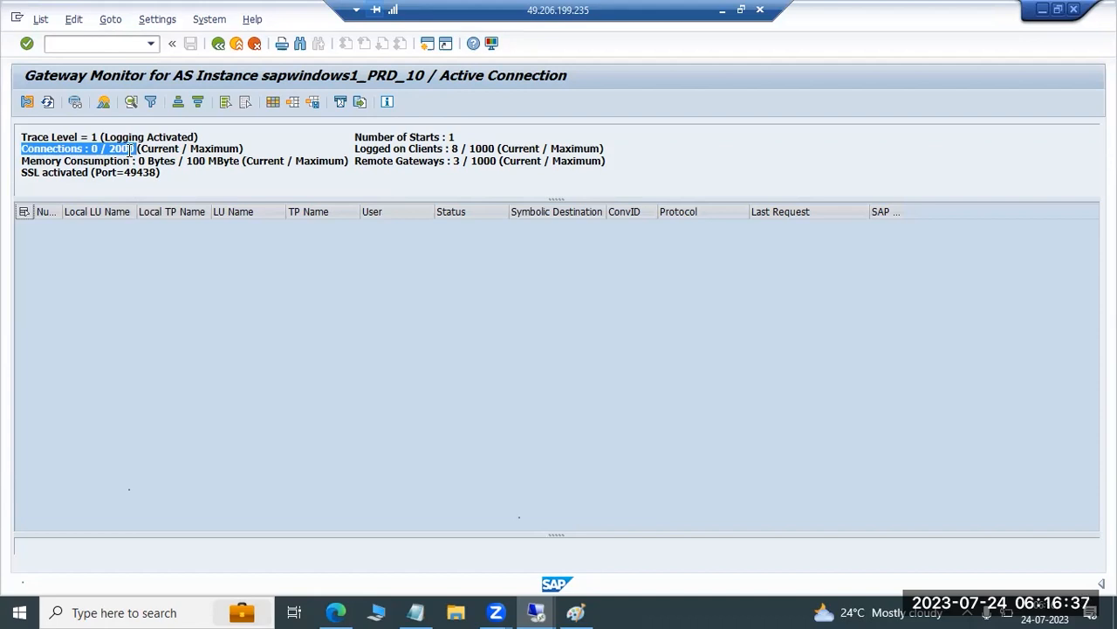
left_click(99, 152)
left_click_drag(102, 150, 232, 148)
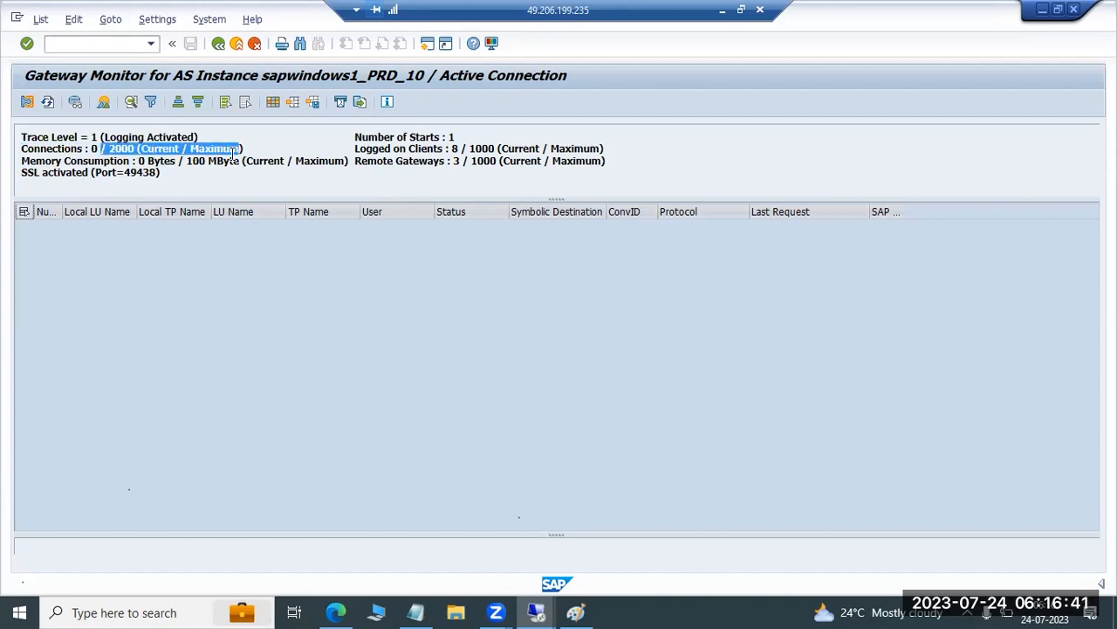
left_click_drag(171, 174, 15, 126)
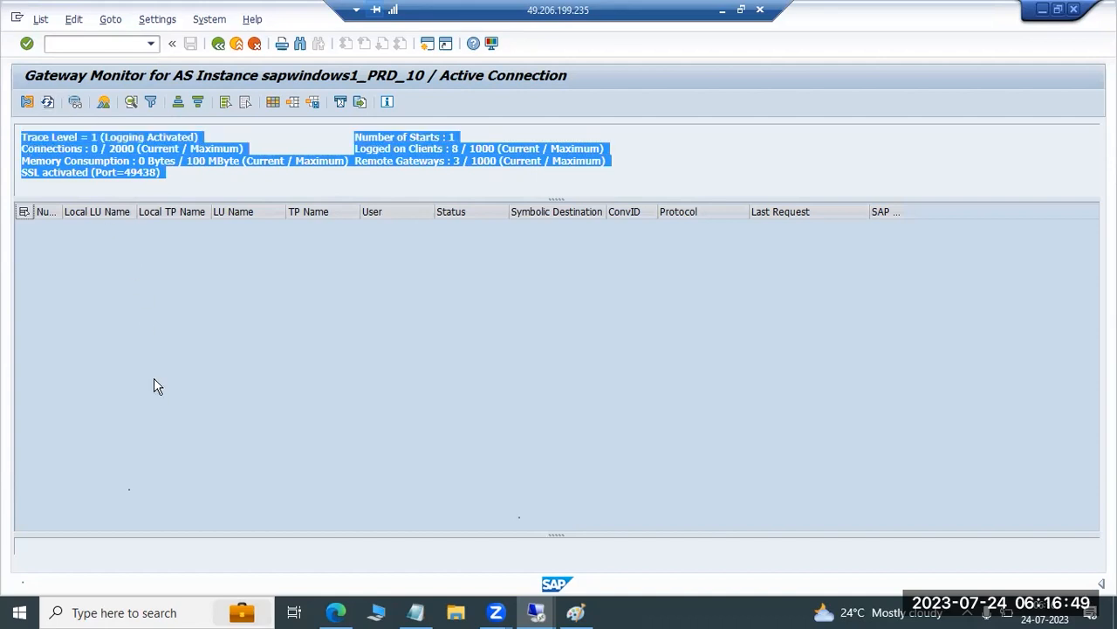
Display the gateway's RFC connections, dismiss the security warning, and return to the active connections overview
left_click(111, 19)
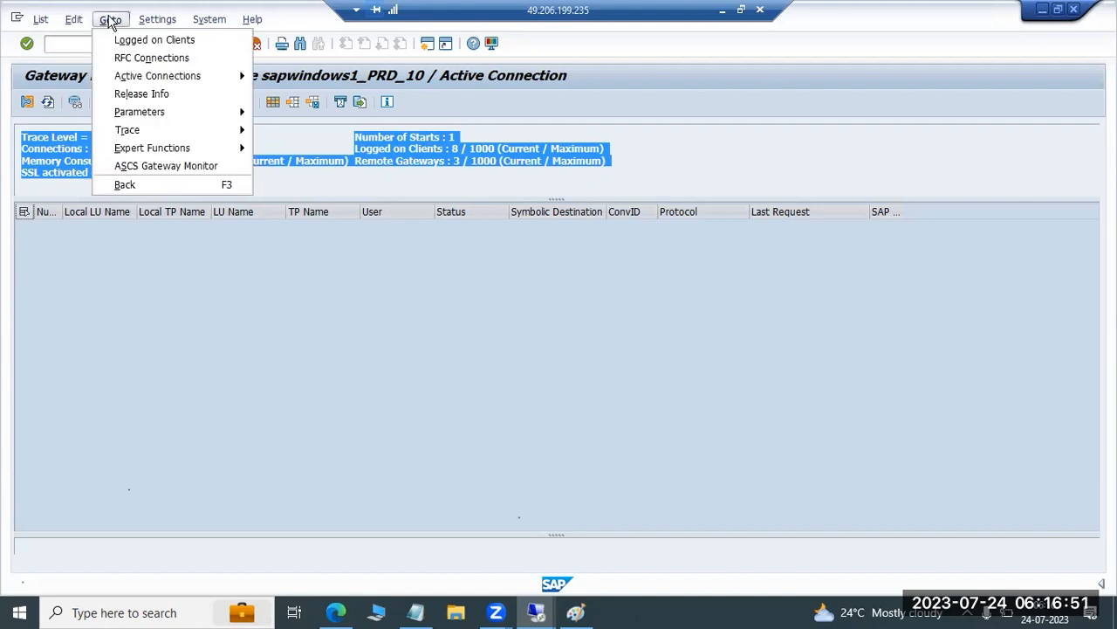
left_click(130, 57)
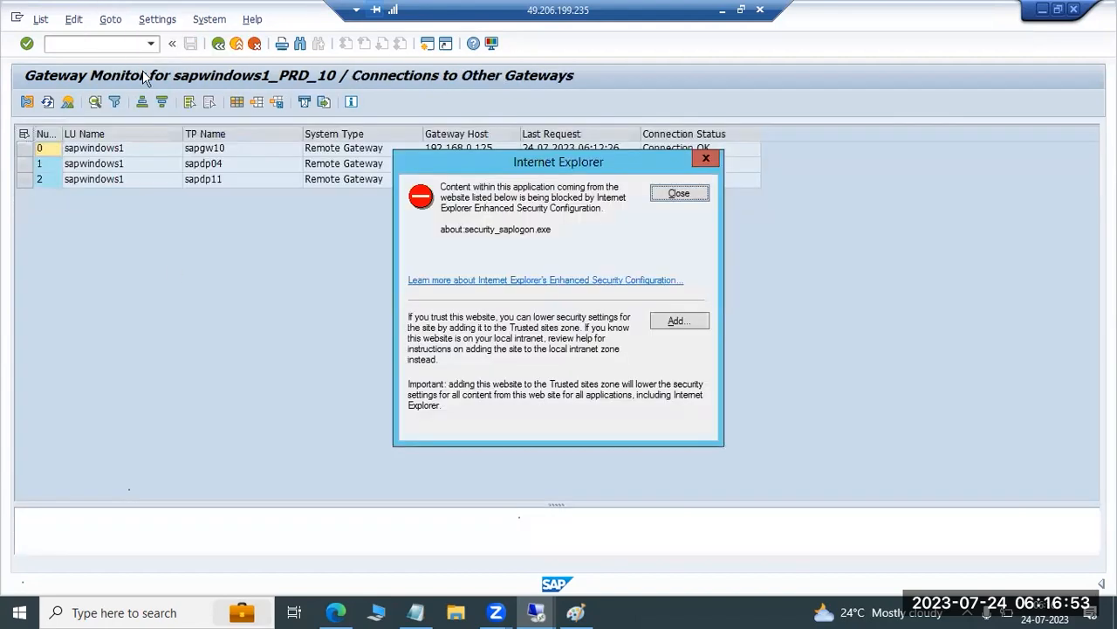
left_click(676, 193)
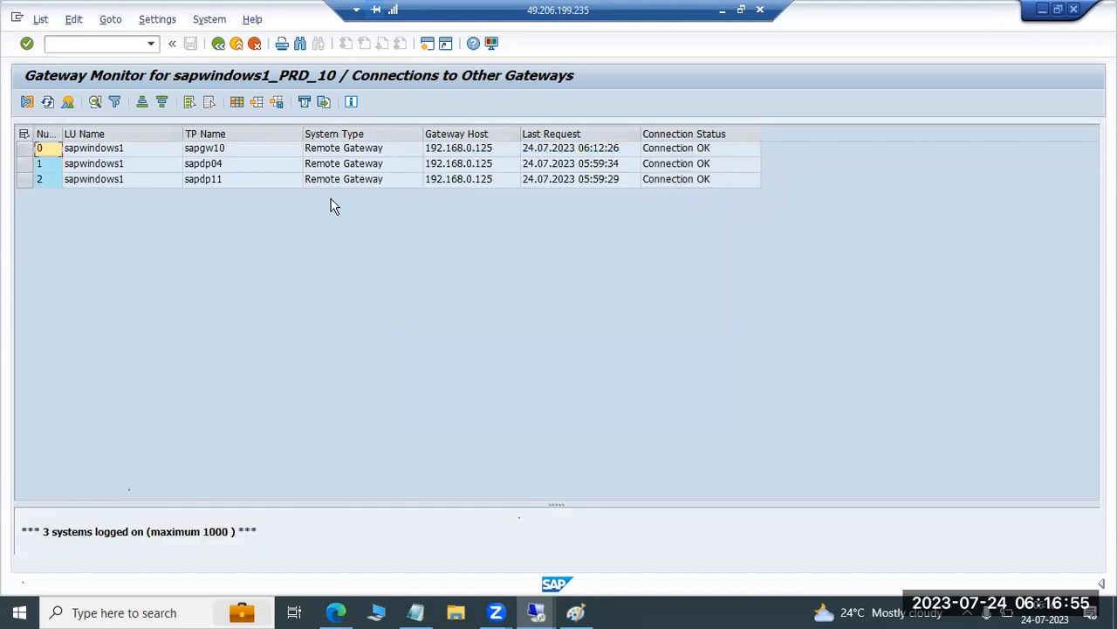
left_click(218, 43)
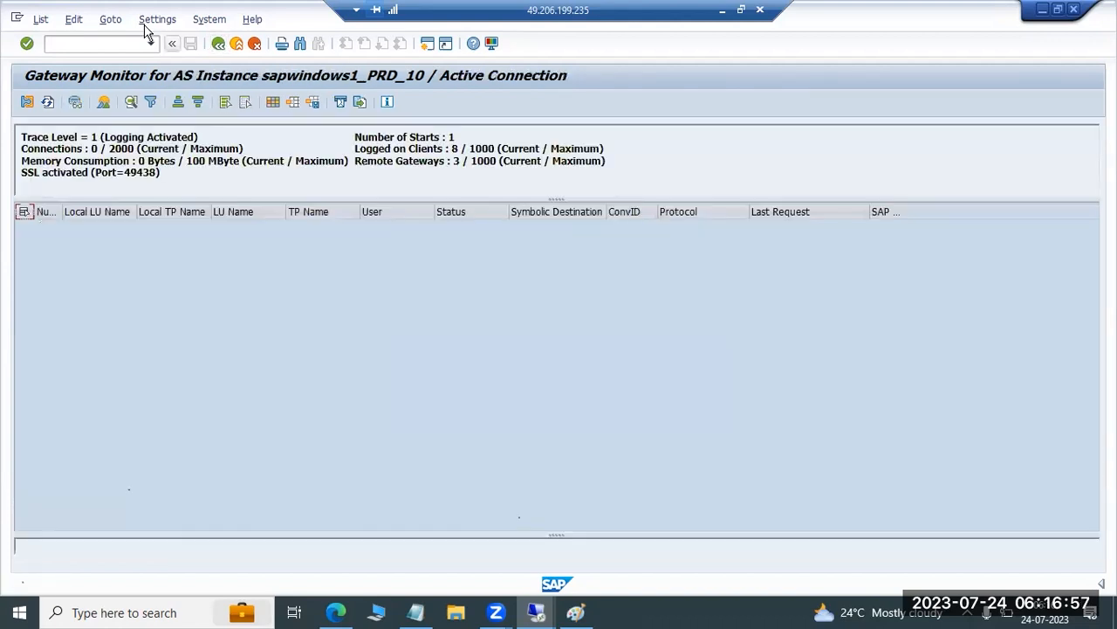
left_click(119, 23)
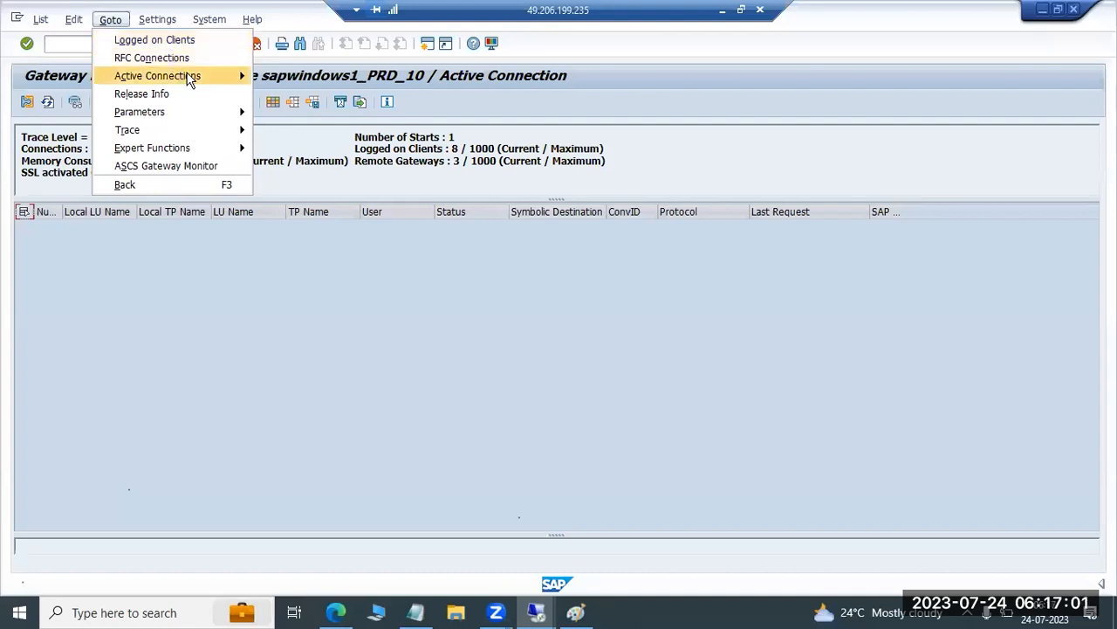
mouse_move(190, 78)
left_click(281, 95)
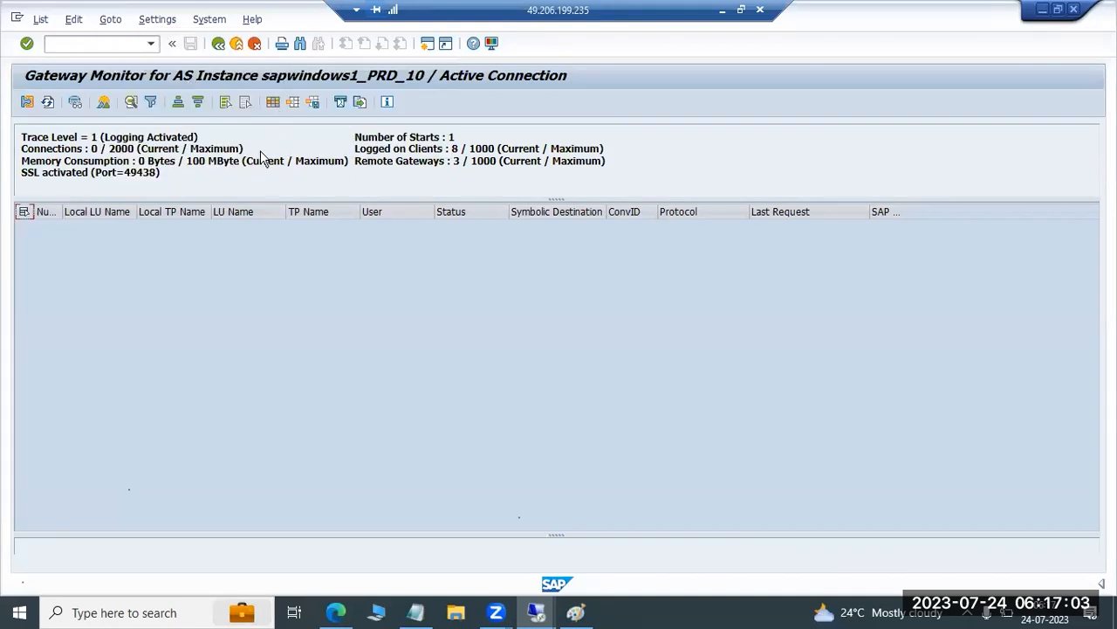
Display the gateway trace file and scroll through its startup and SSL initialization entries
left_click(114, 21)
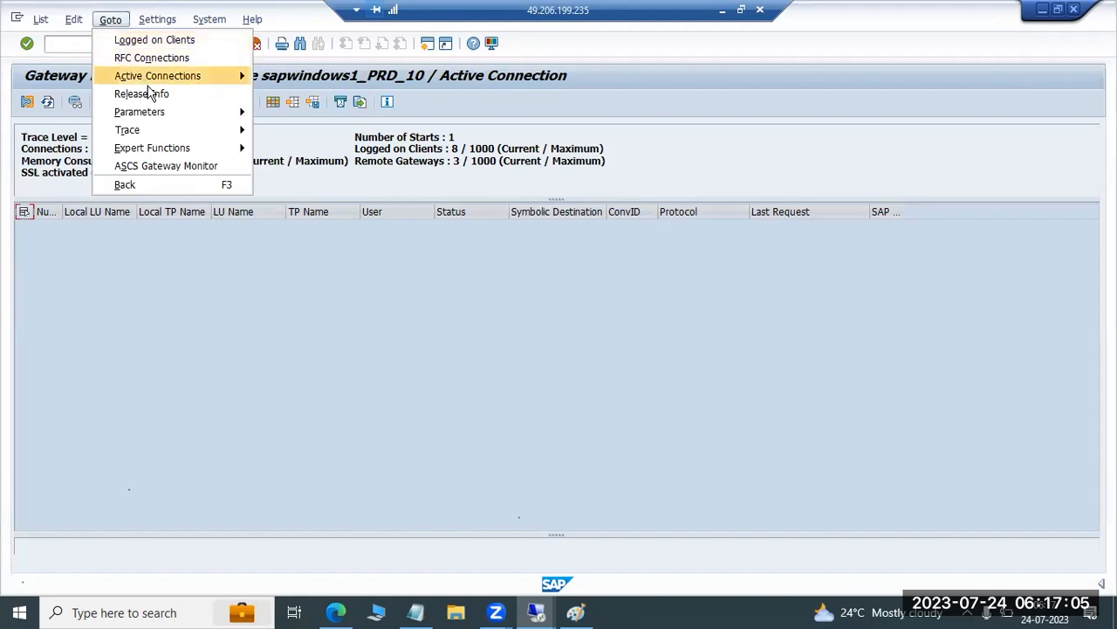
mouse_move(197, 132)
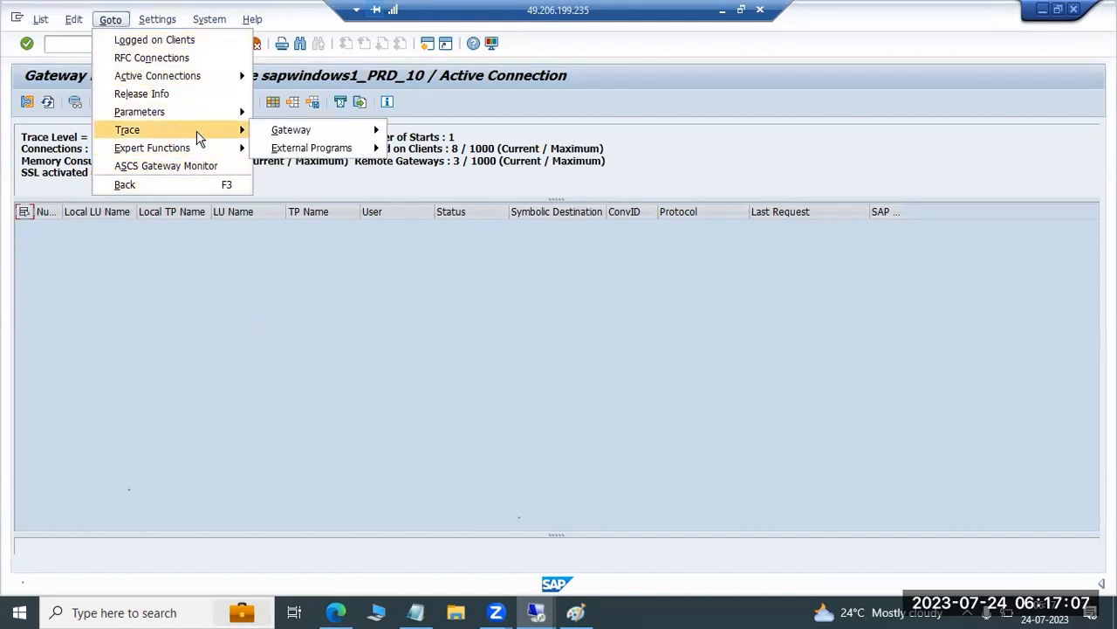
mouse_move(356, 136)
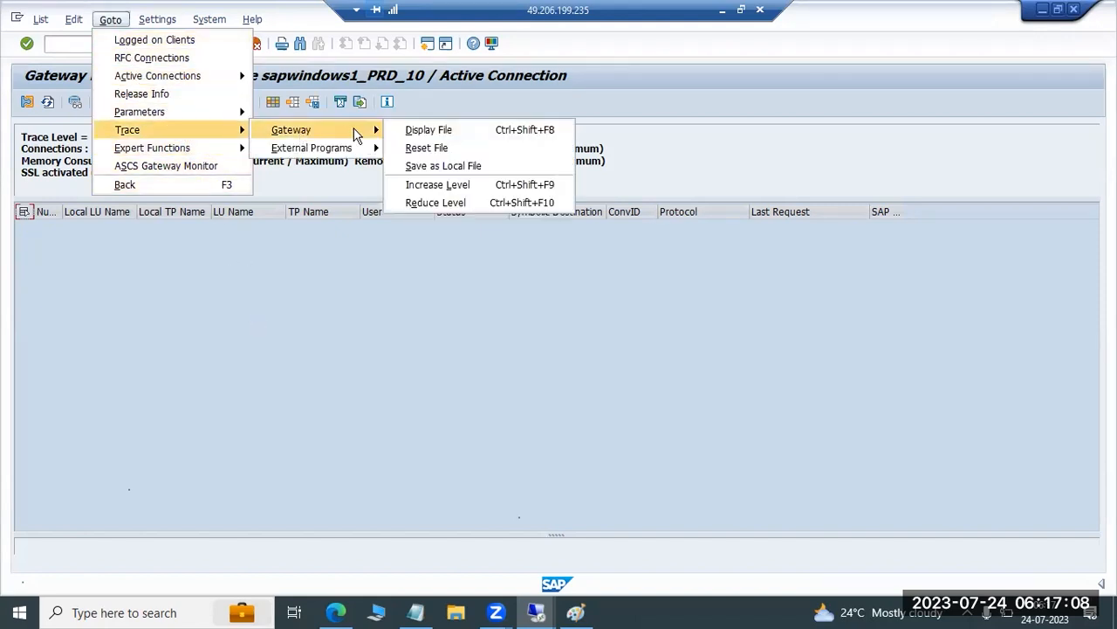
left_click(424, 135)
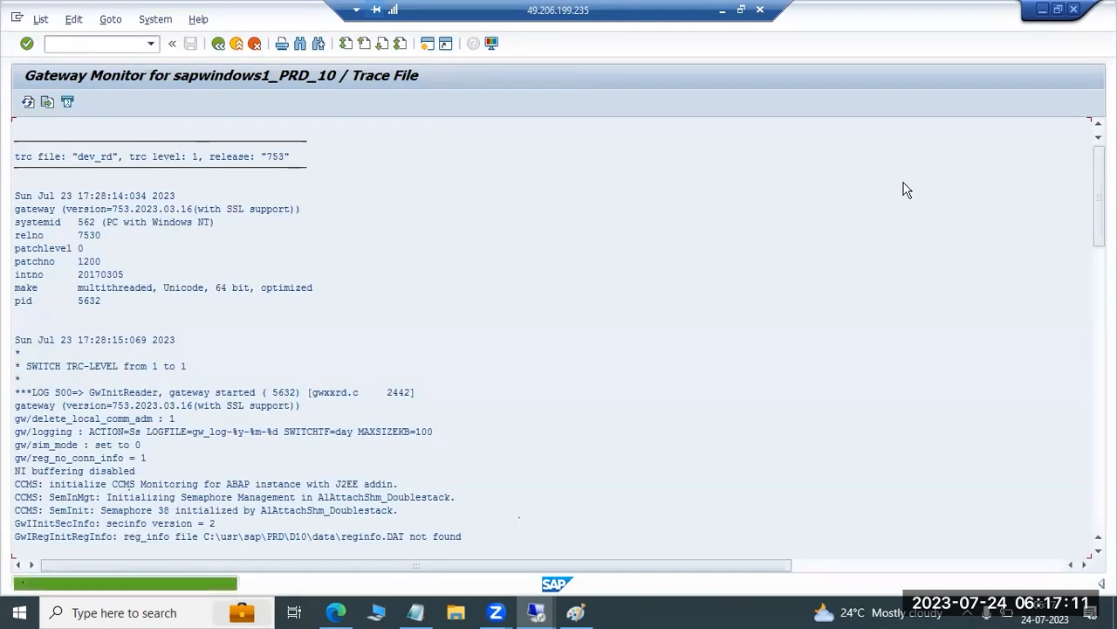
left_click_drag(1099, 197, 1099, 478)
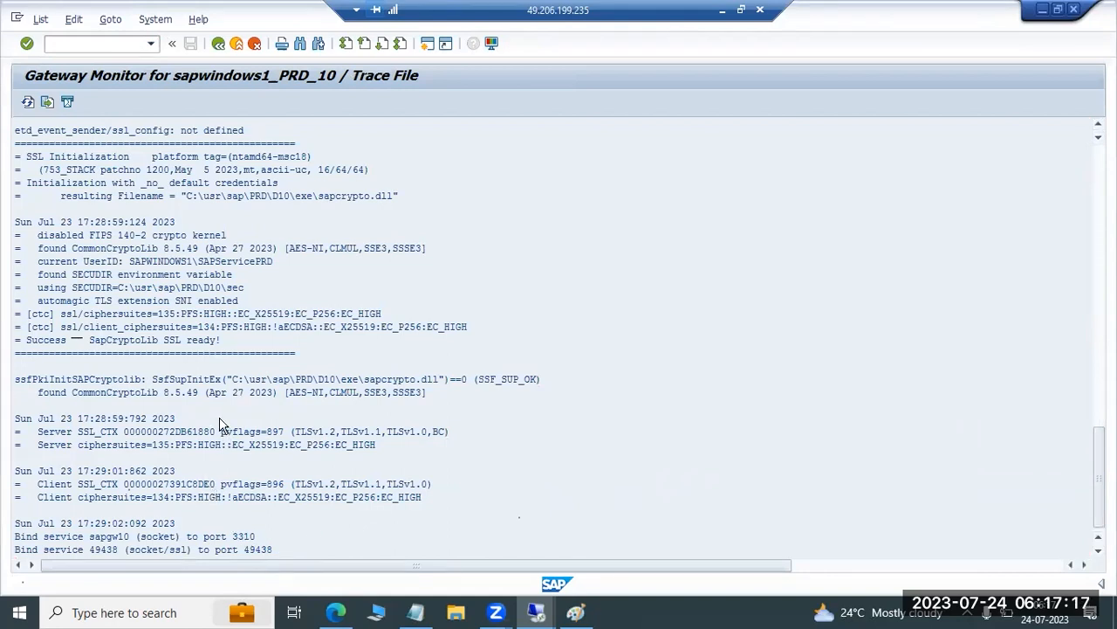
scroll(166, 437, "up", 5)
scroll(135, 403, "up", 5)
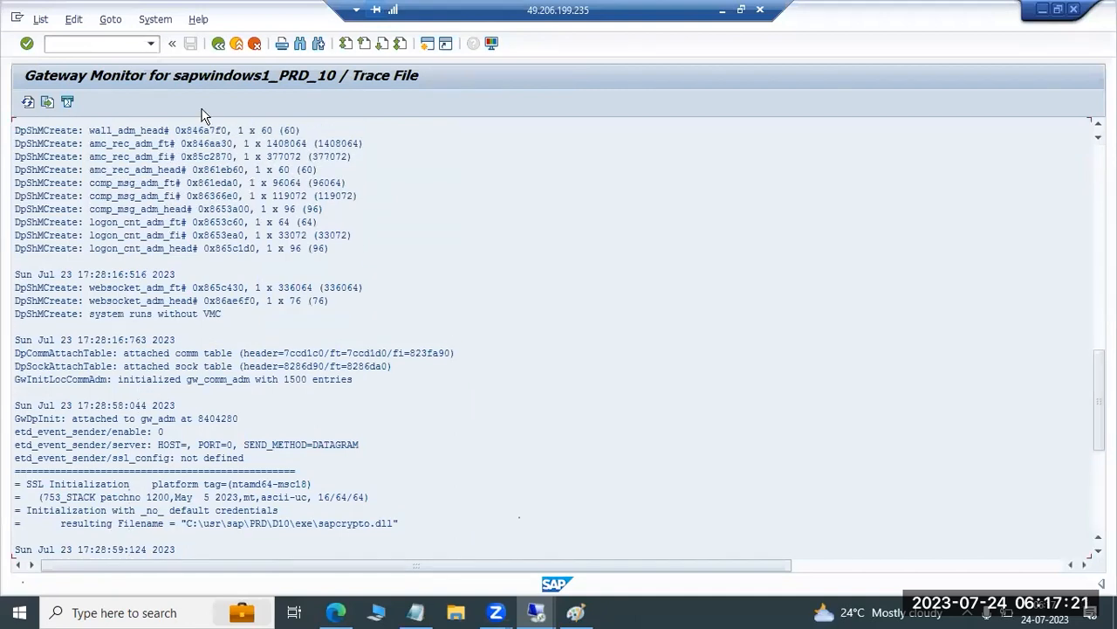
Leave the trace file for the SAP Easy Access screen, run transaction SMGW again, and dismiss the security warning
key("F3")
key("F3")
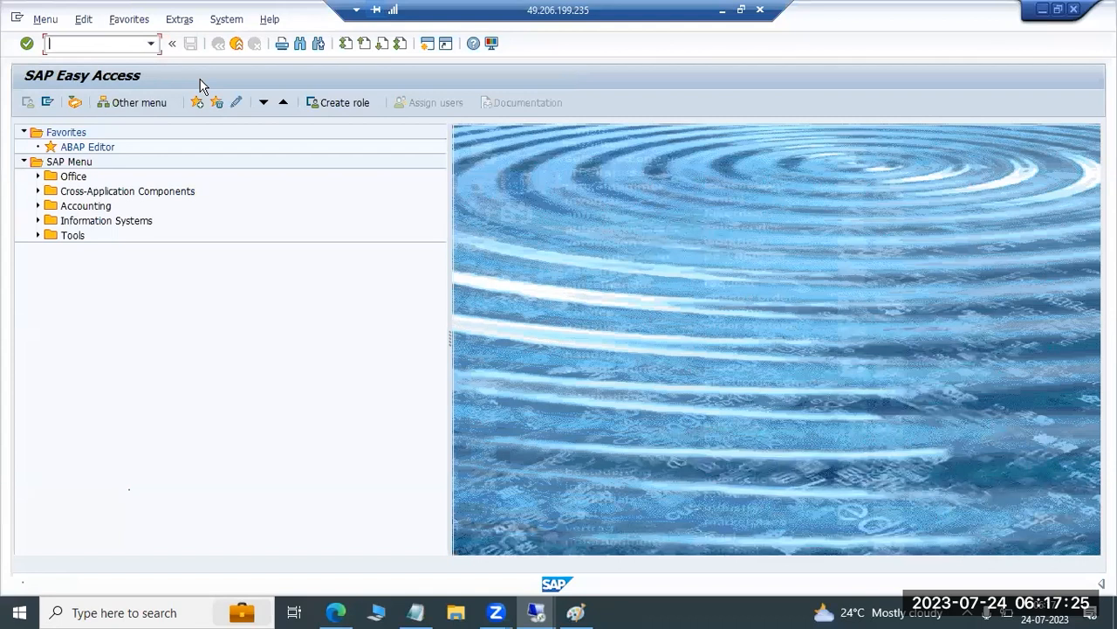
type("smgw")
key("Return")
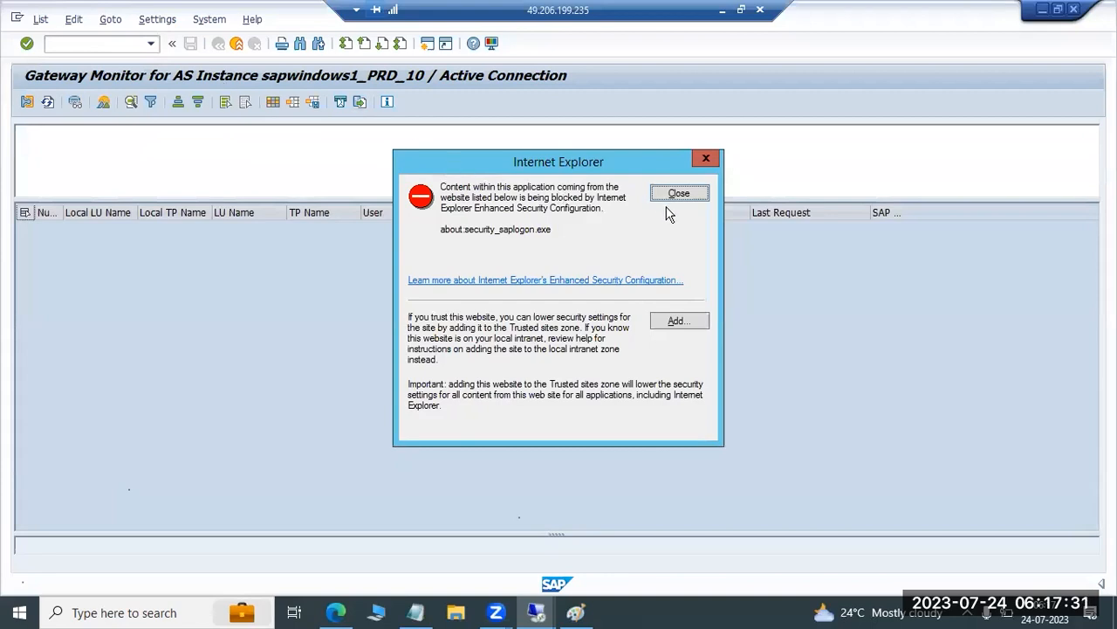
left_click(686, 197)
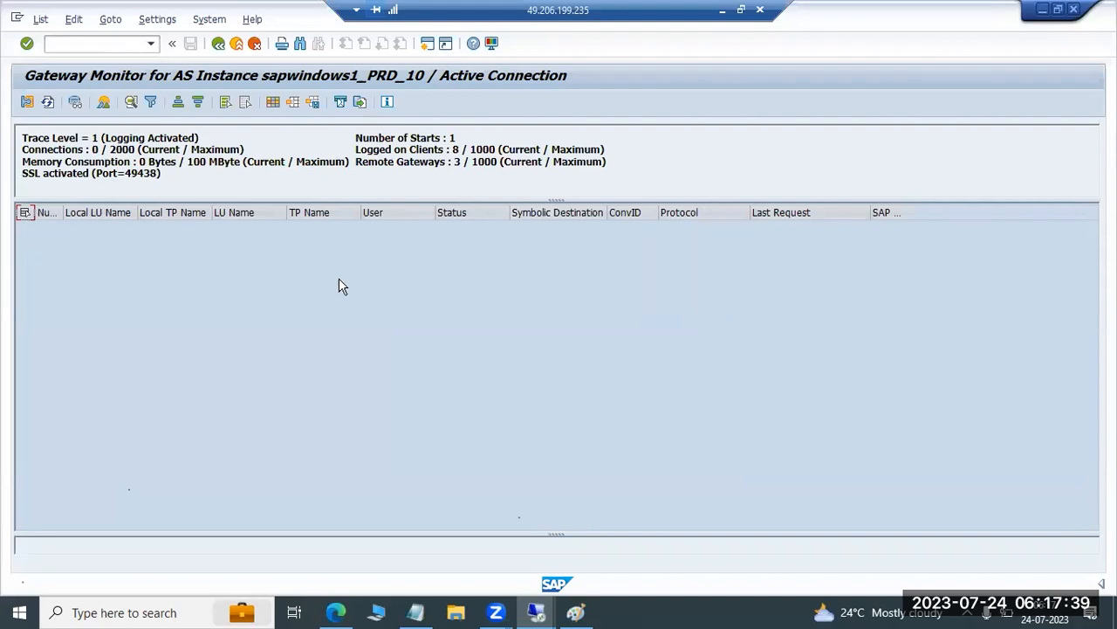
Open the maintenance of ACL files from the gateway monitor's external security functions
left_click(113, 21)
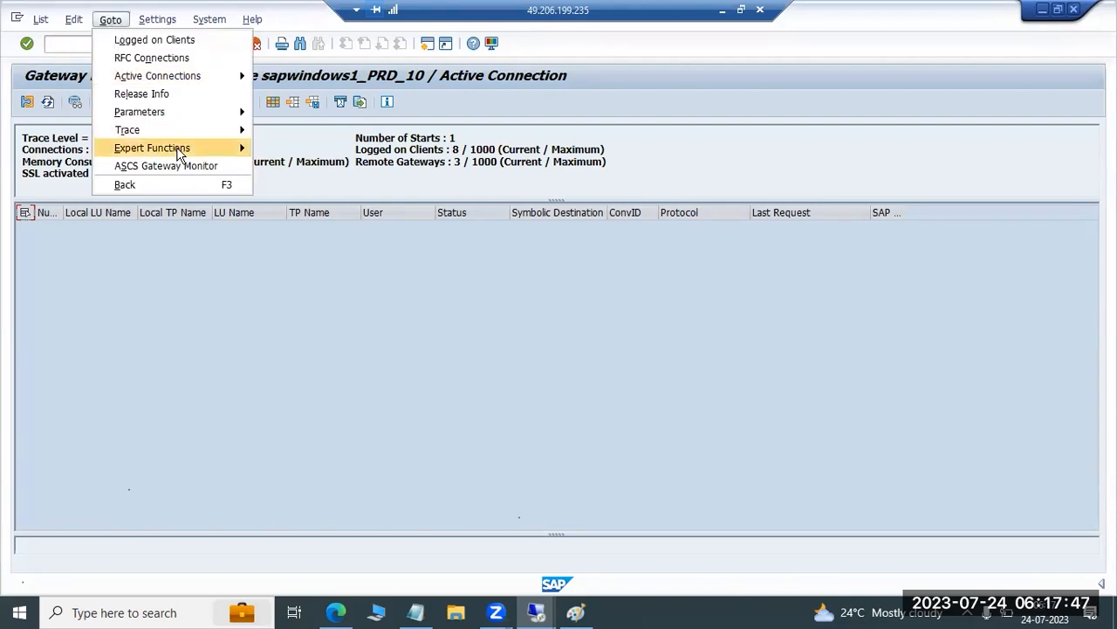
mouse_move(237, 153)
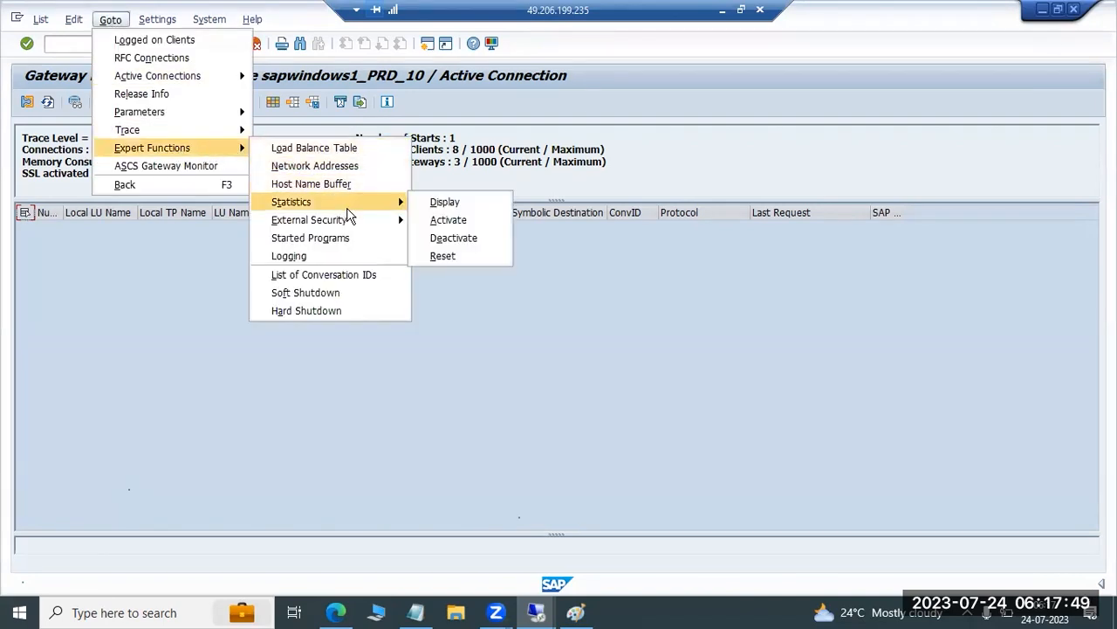
mouse_move(393, 225)
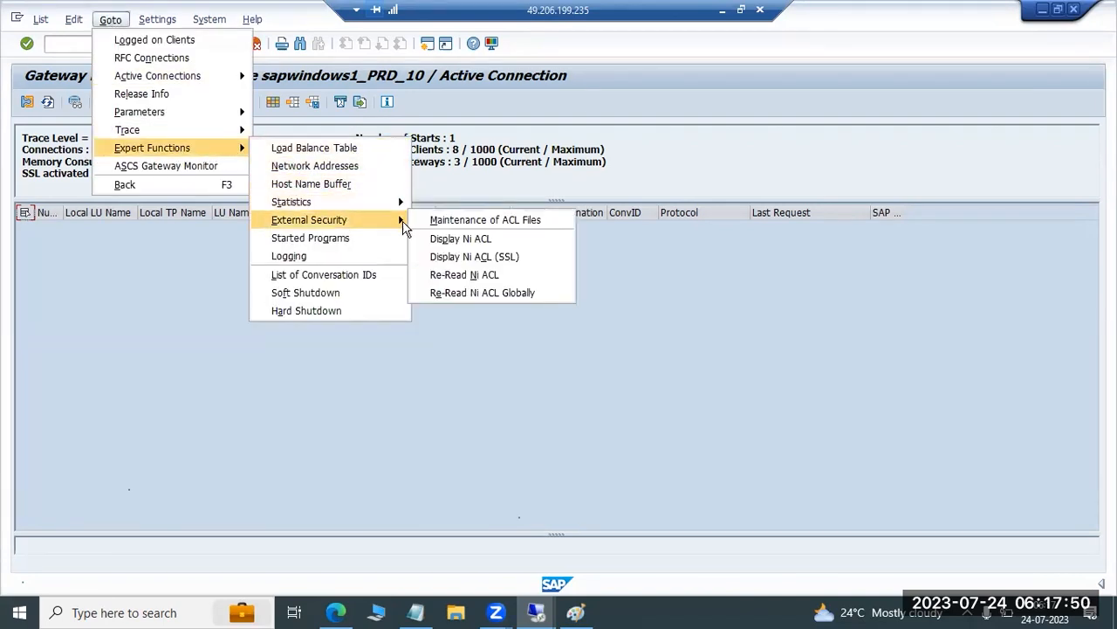
left_click(458, 224)
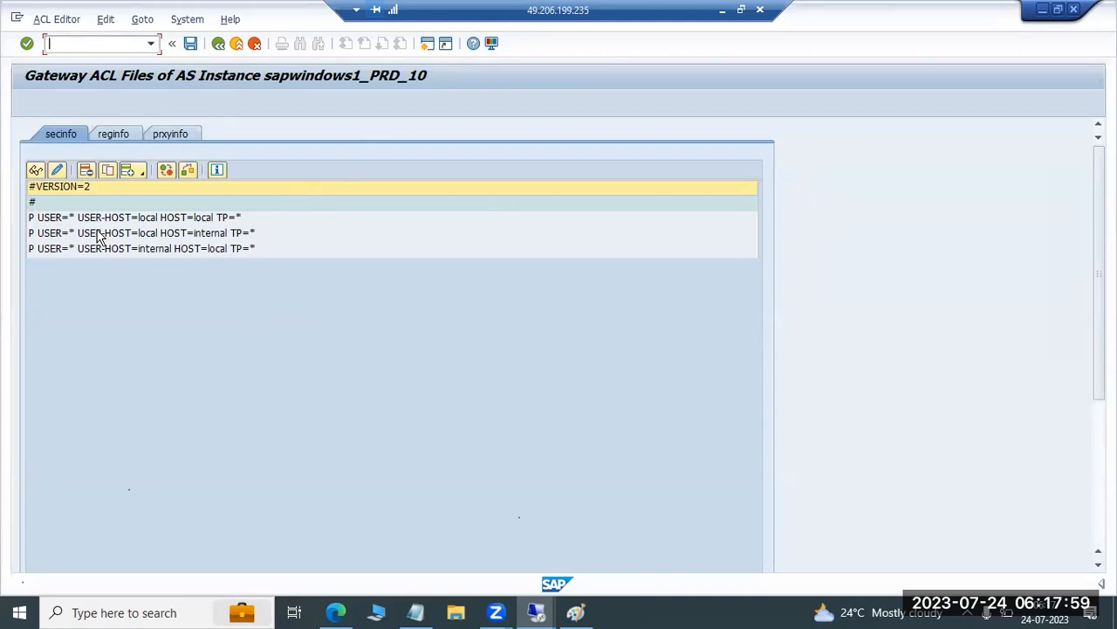
Try ABC as the USER value in the secinfo line with local host and user-host, restore it to *, and save the line
left_click(35, 218)
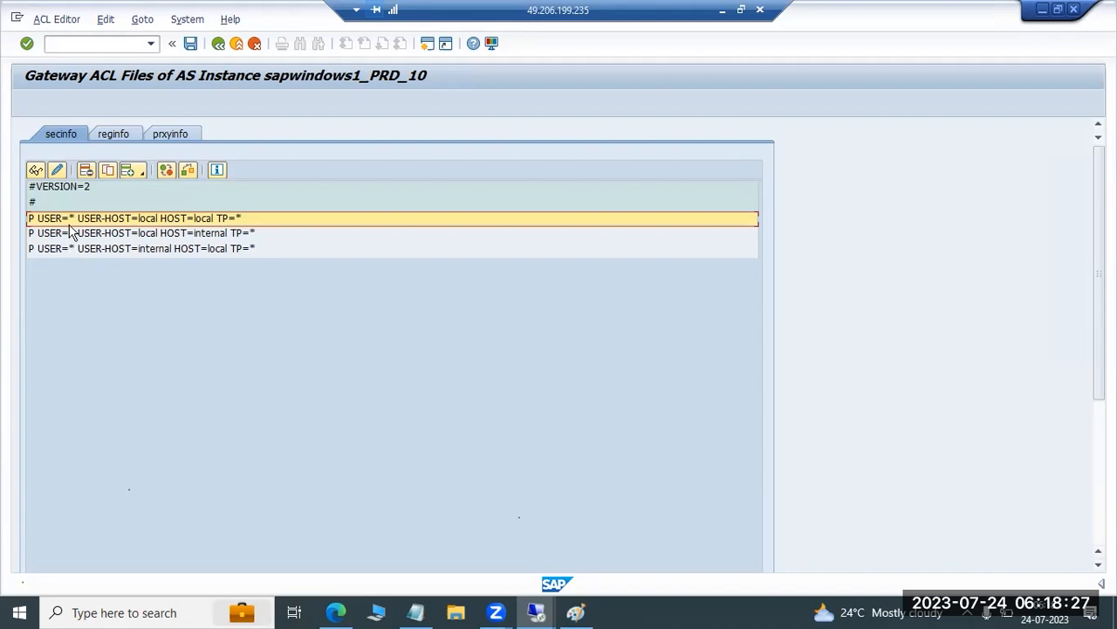
left_click(57, 169)
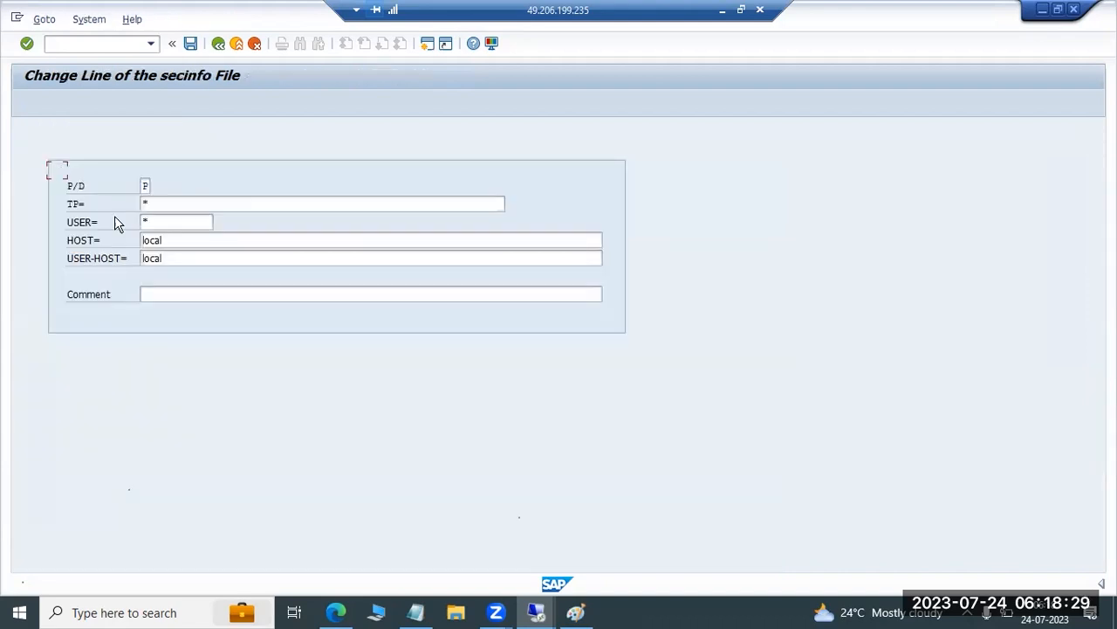
left_click(165, 220)
key("BackSpace")
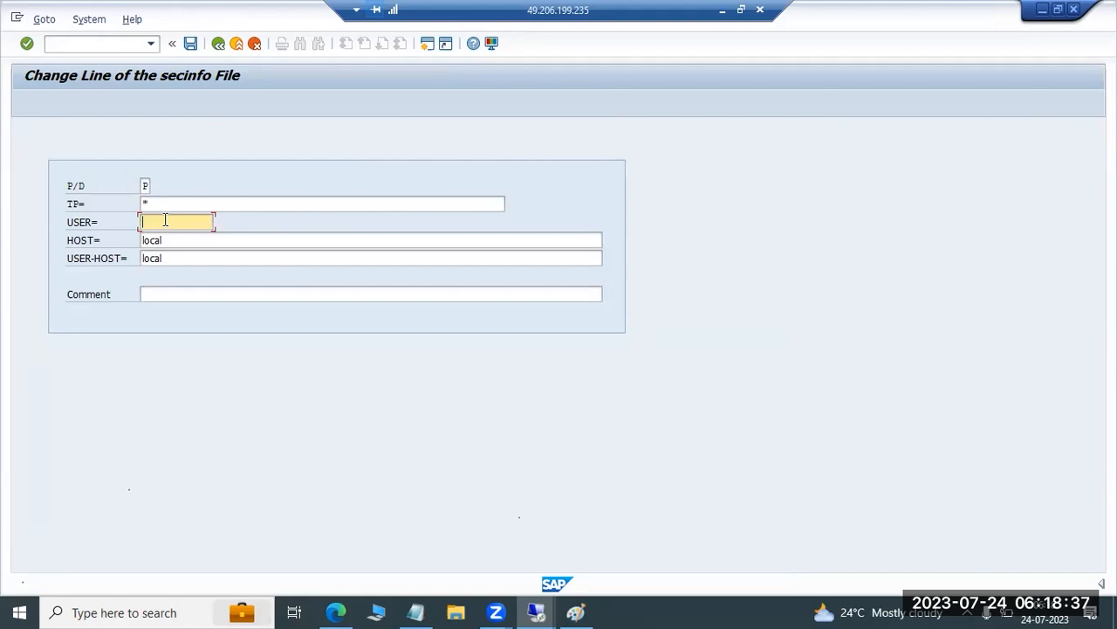
type("ABC*")
key("BackSpace")
key("BackSpace")
key("BackSpace")
key("BackSpace")
type("*")
left_click(190, 44)
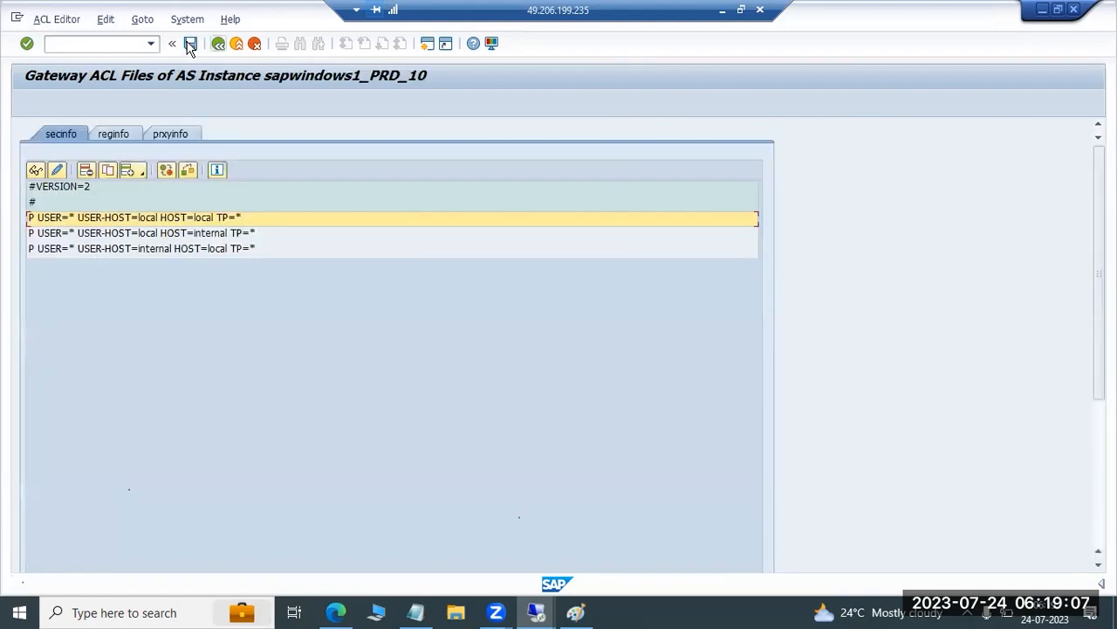
Compare the rules in the secinfo and reginfo files, ending on reginfo
left_click(110, 135)
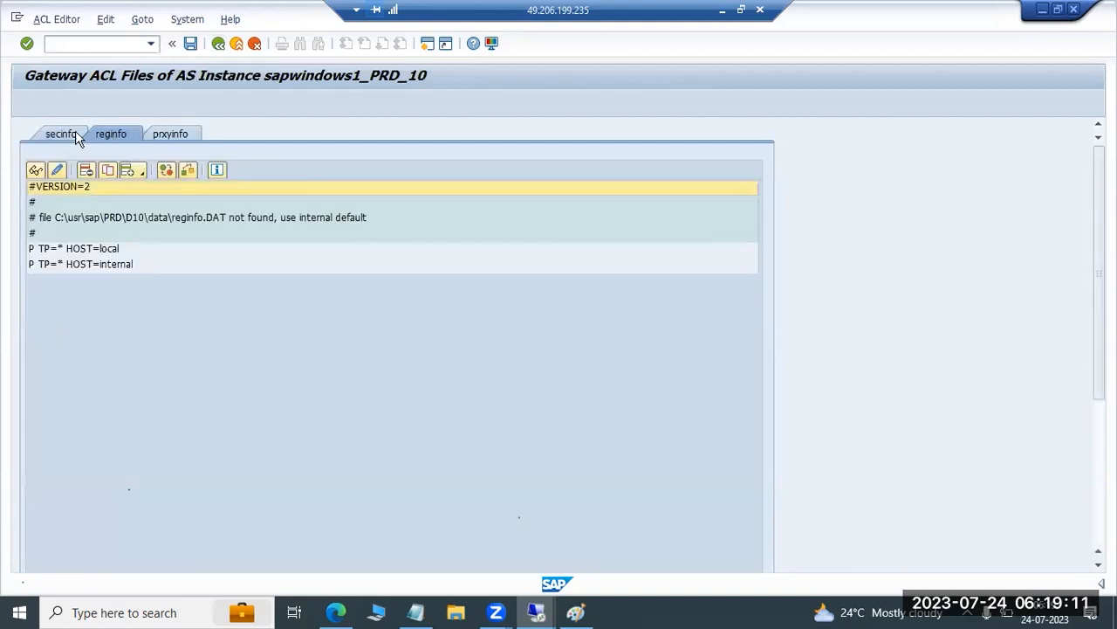
left_click(75, 132)
left_click(116, 131)
left_click(63, 136)
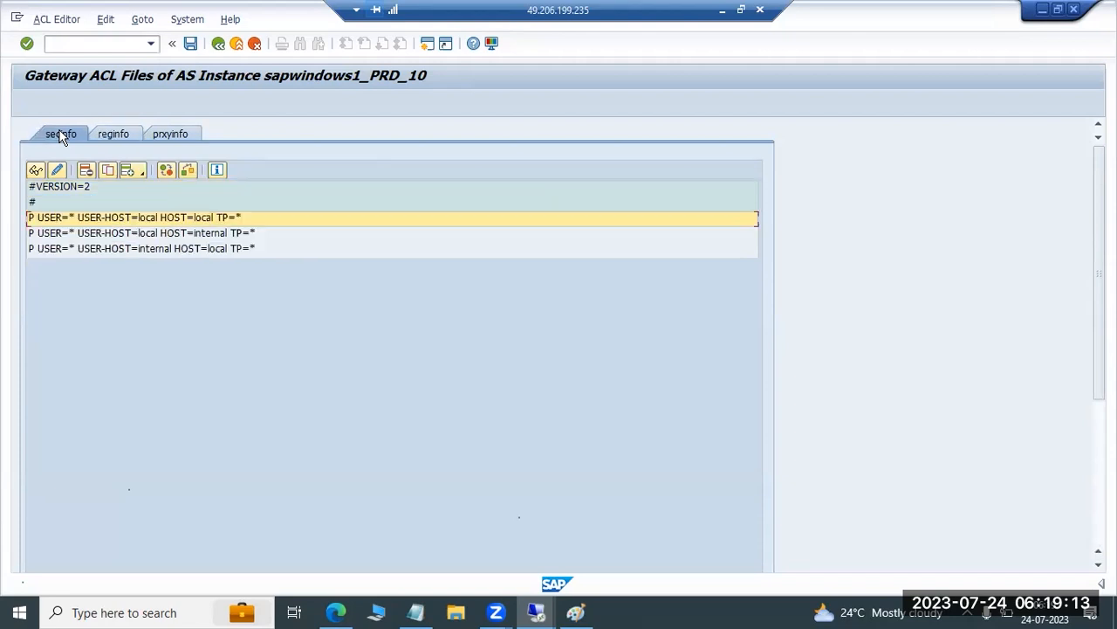
left_click(111, 135)
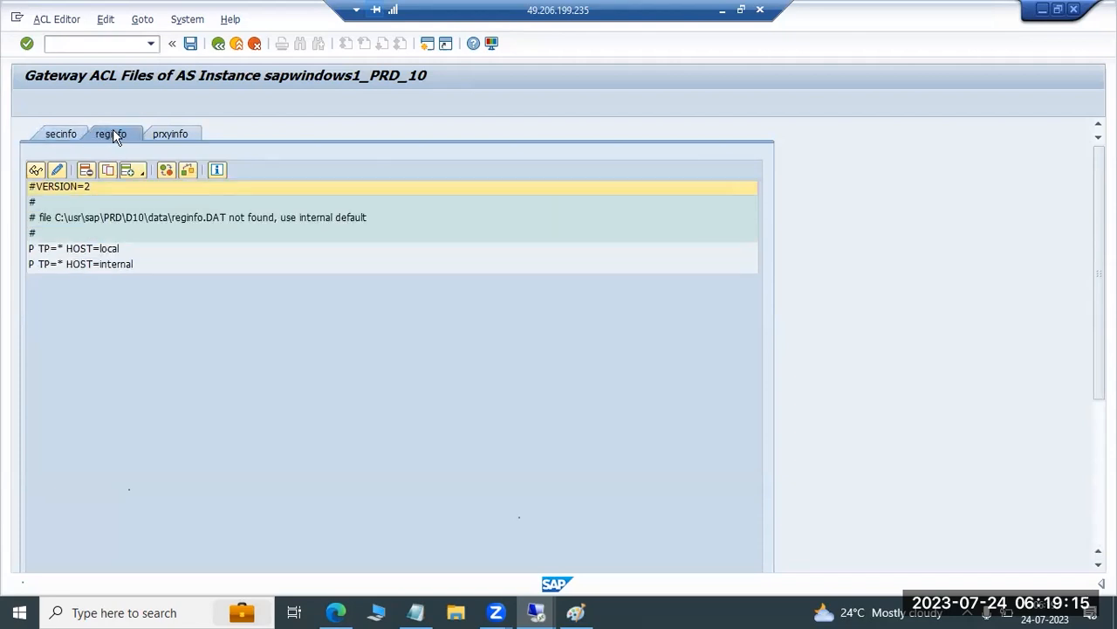
Preview the reginfo file contents generated from all registered server program entries, and return to the gateway ACL files without saving
left_click(52, 20)
left_click(104, 21)
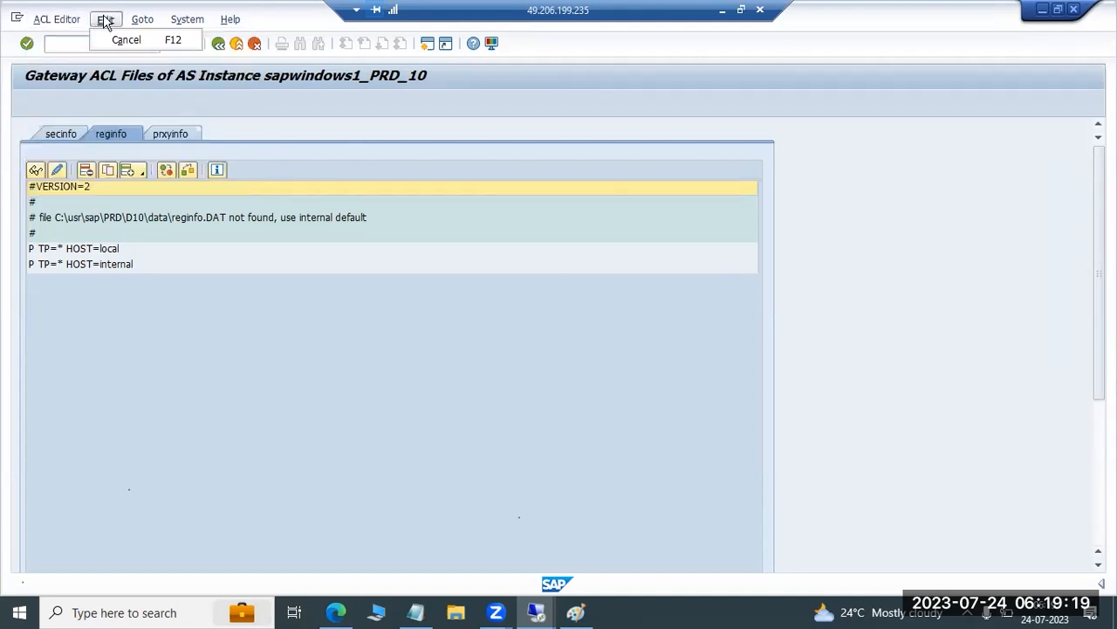
mouse_move(151, 25)
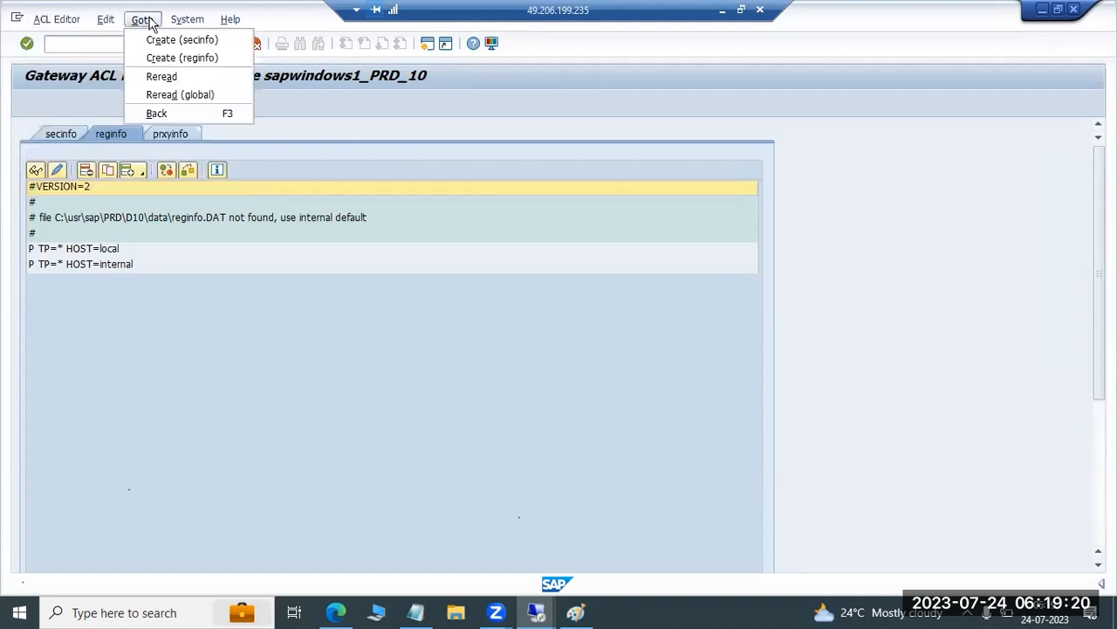
left_click(162, 64)
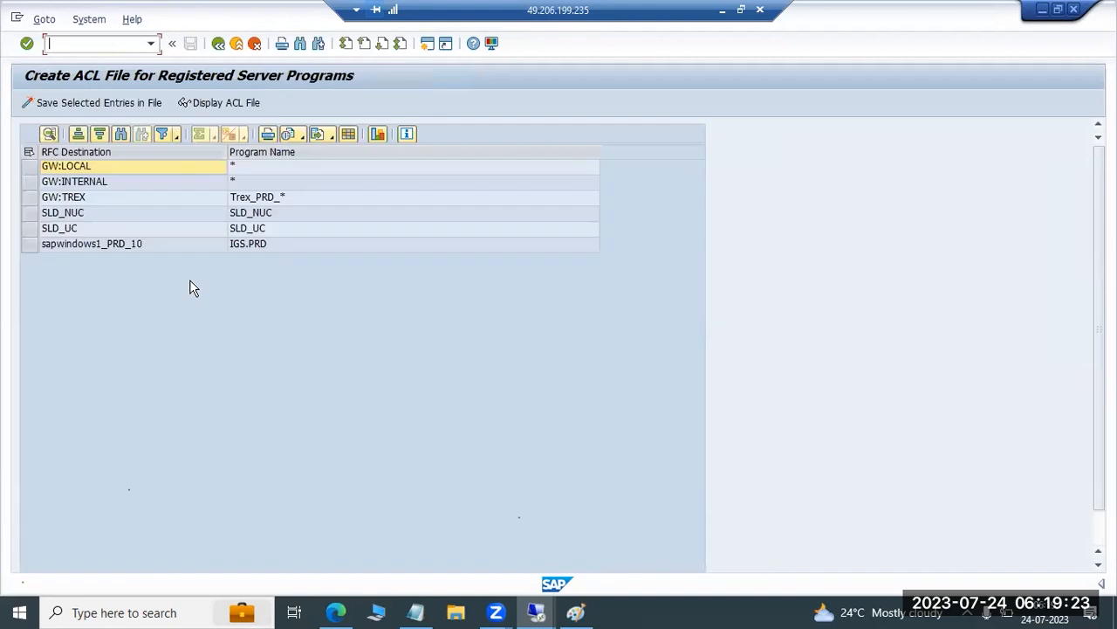
left_click(29, 154)
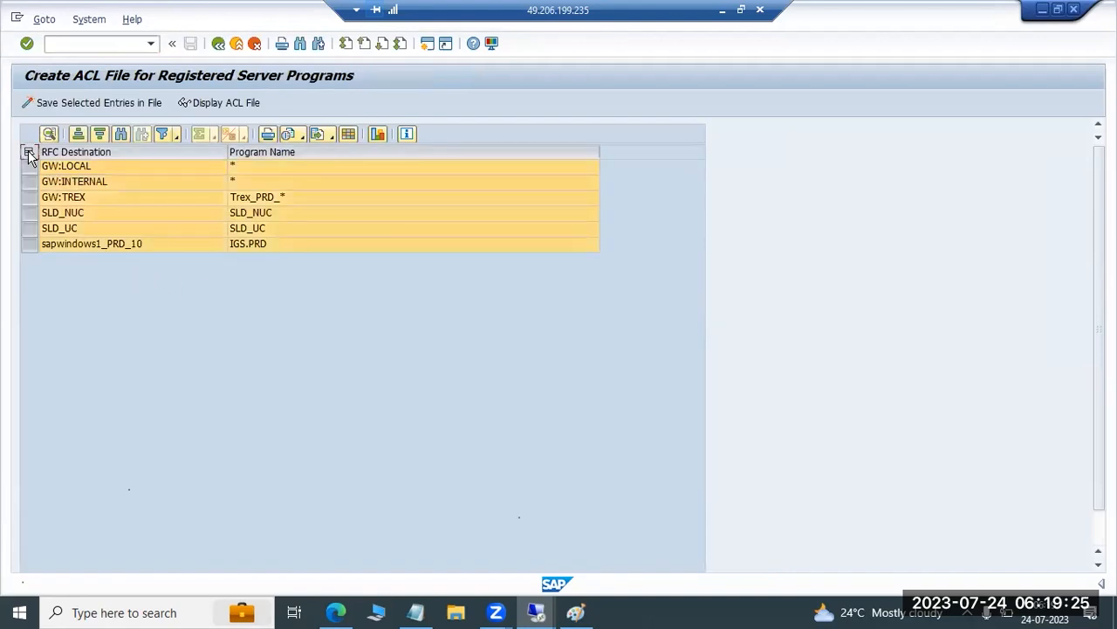
left_click(76, 103)
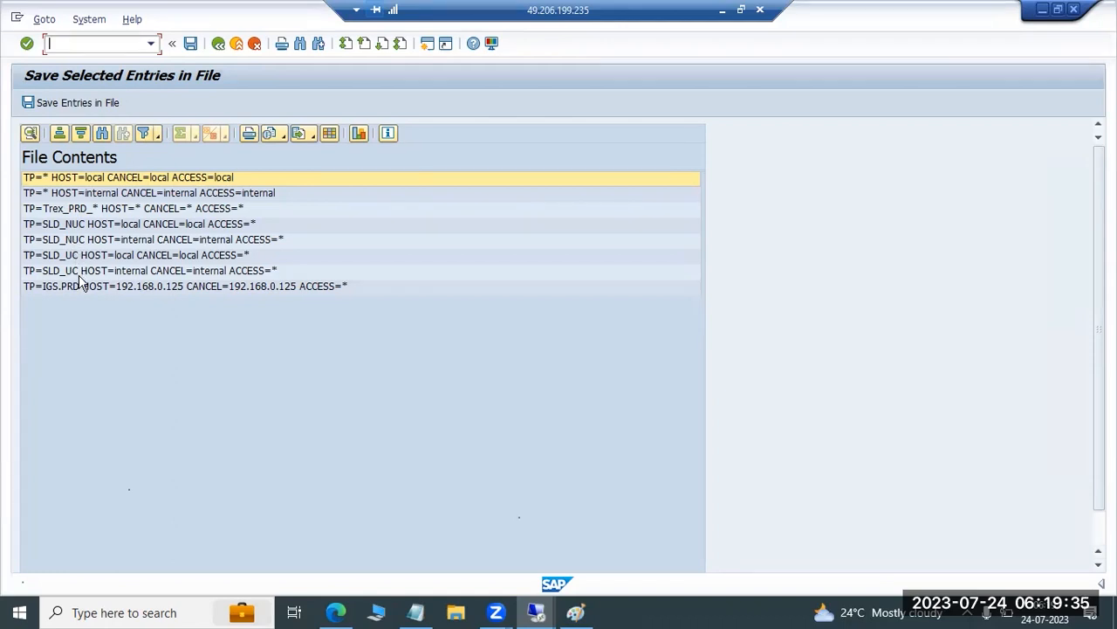
key("F3")
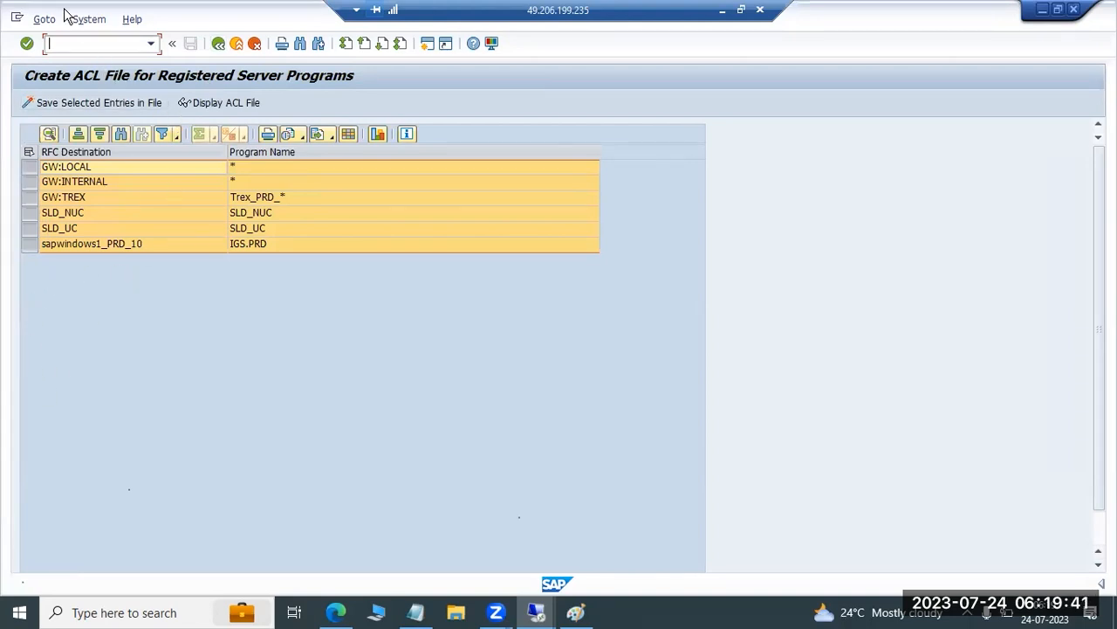
key("F3")
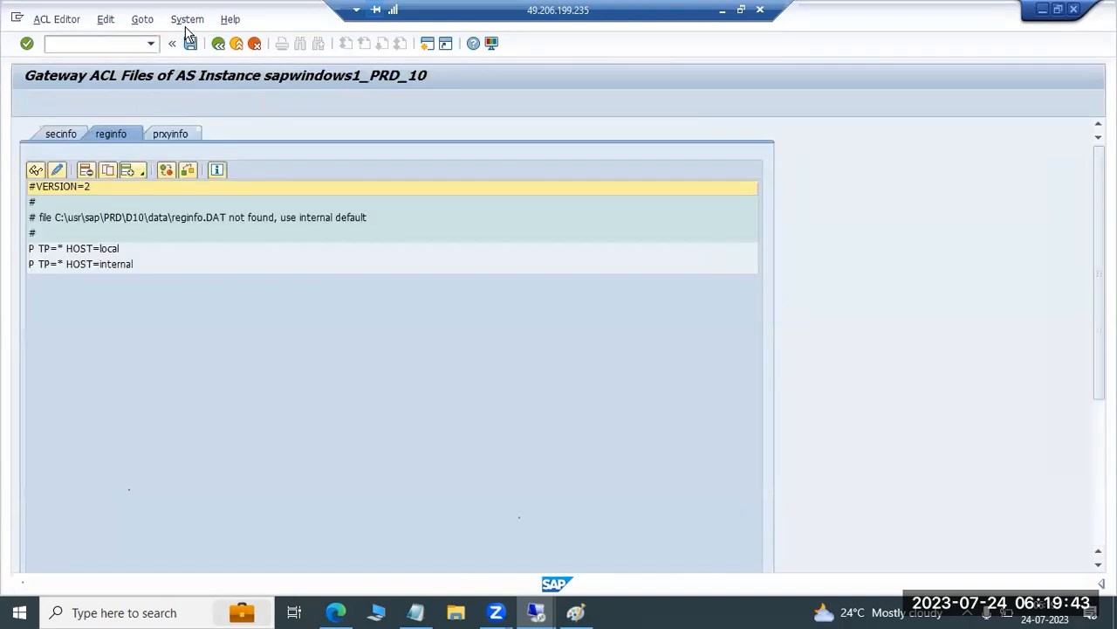
Compare the secinfo rules with the reginfo rules once more, ending on reginfo
left_click(62, 135)
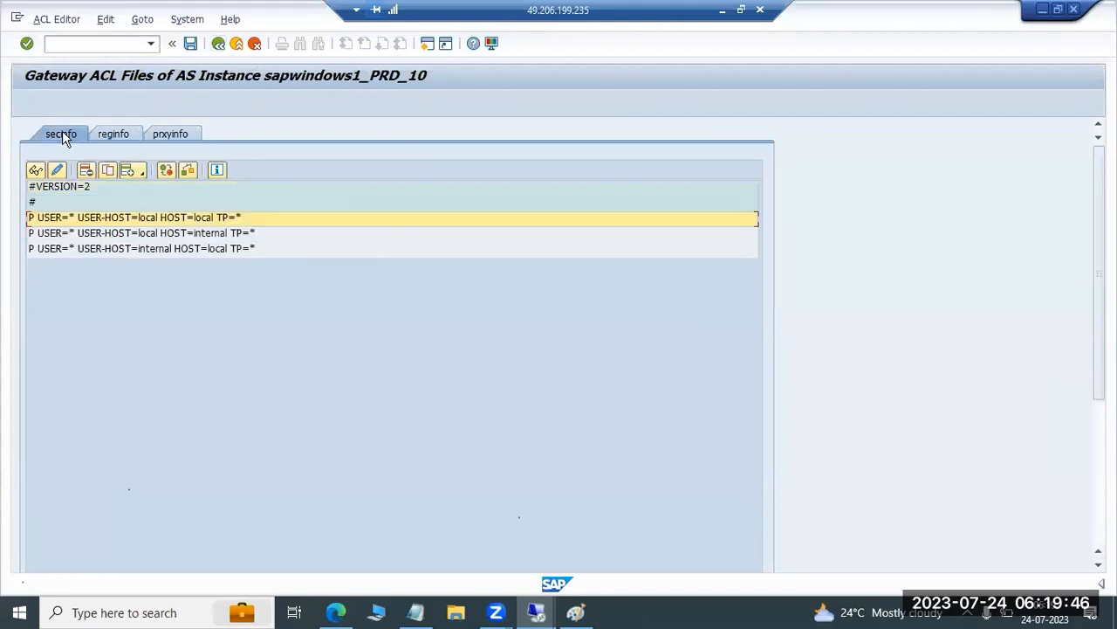
left_click(113, 135)
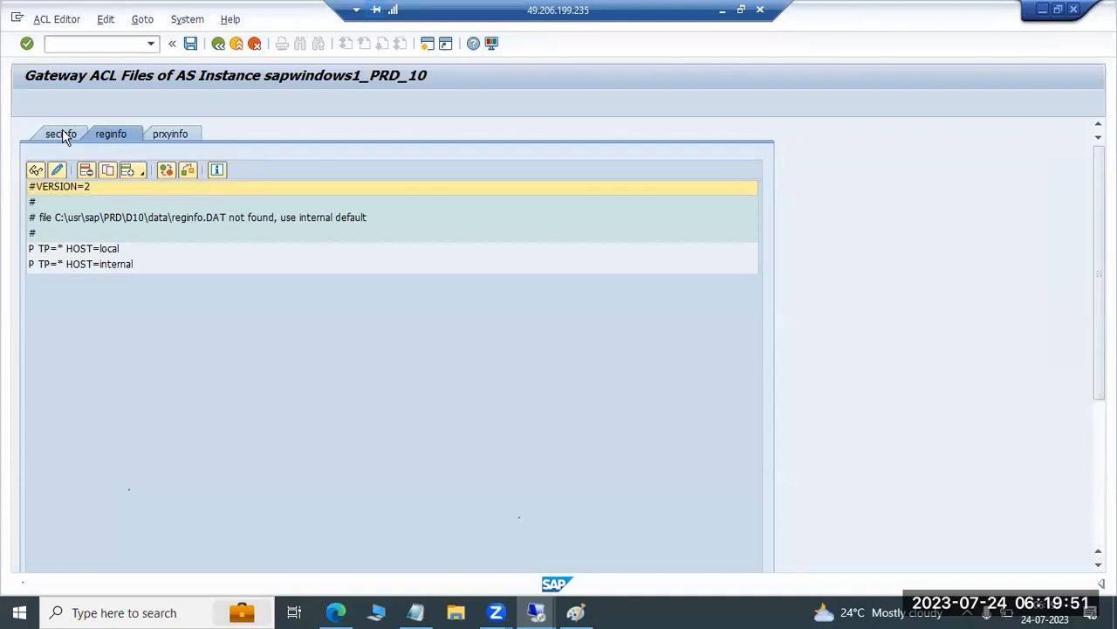
left_click(65, 134)
left_click(111, 135)
left_click(77, 135)
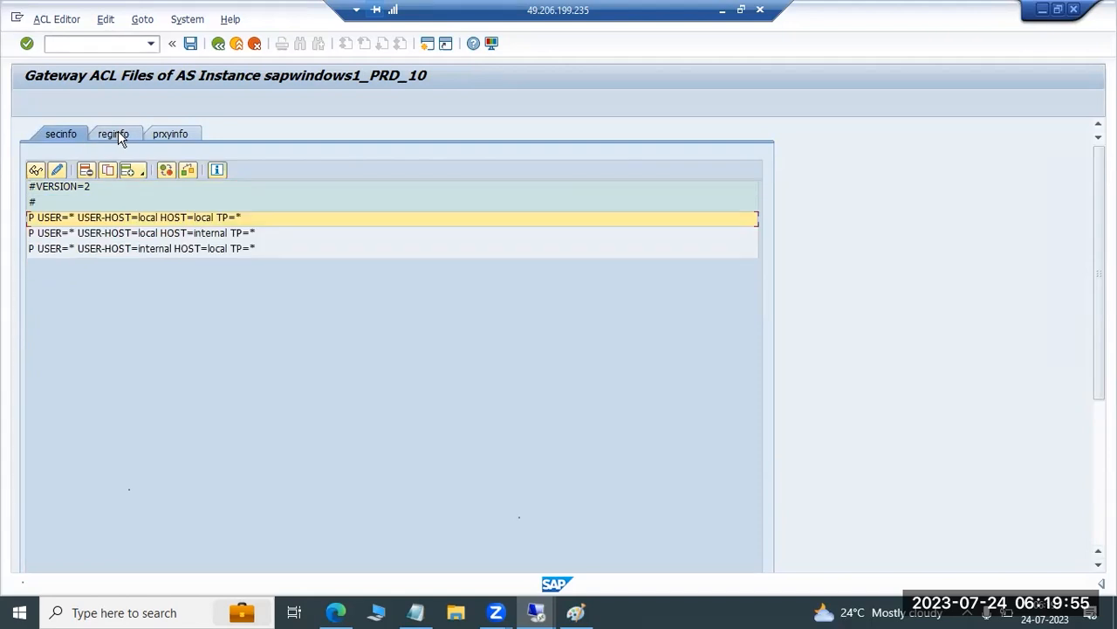
left_click(119, 137)
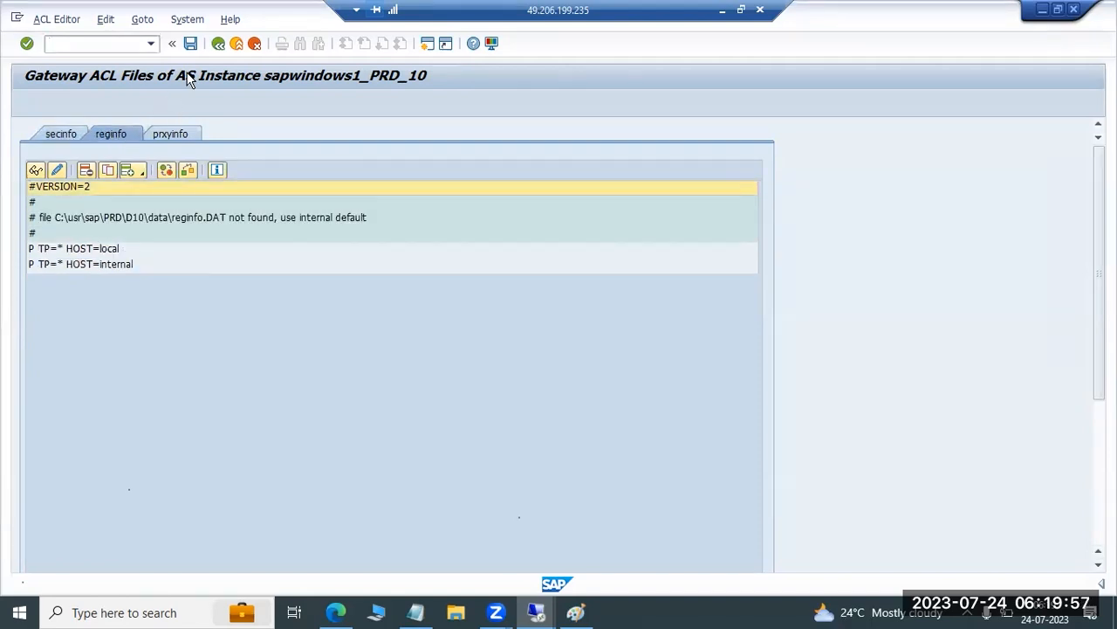
Leave the ACL files without saving, return to SAP Easy Access, run transaction SMGW, and dismiss the security warnings
left_click(218, 43)
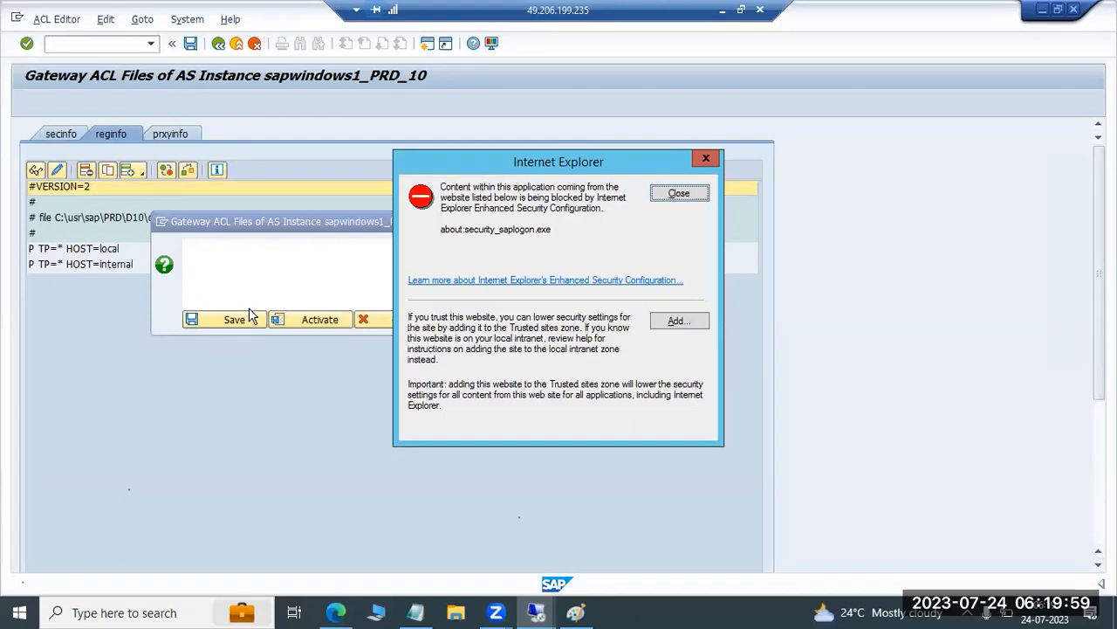
left_click(679, 192)
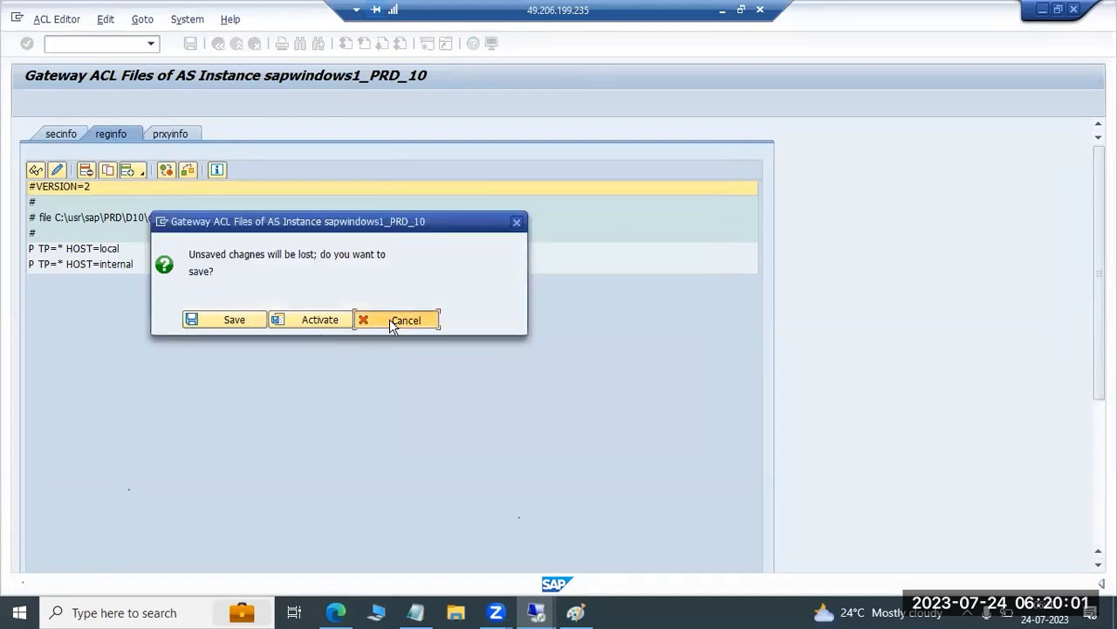
left_click(389, 319)
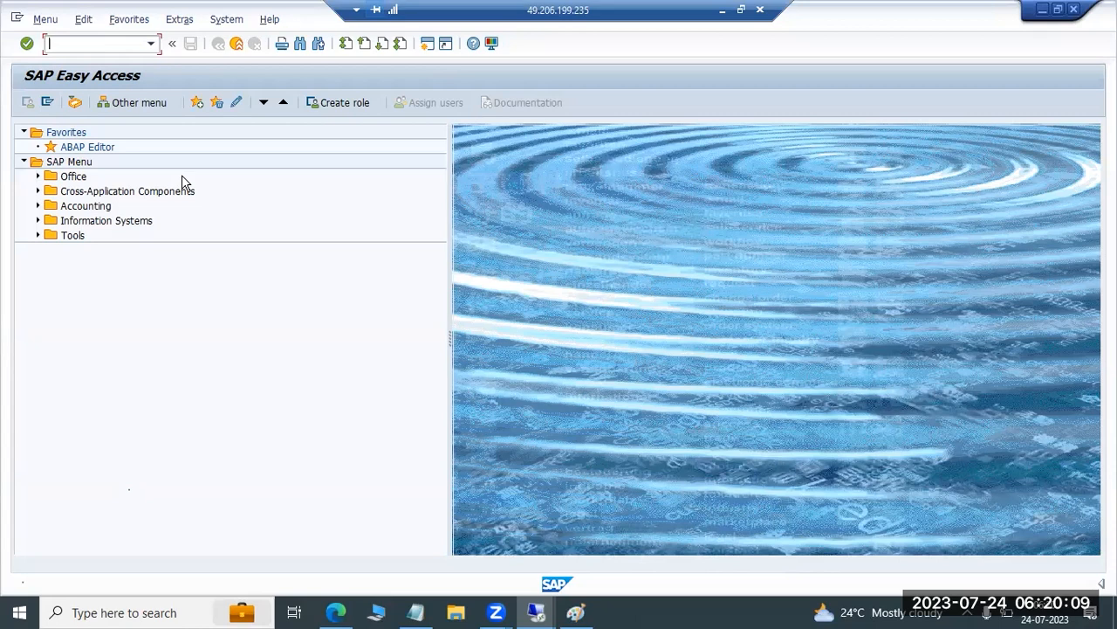
type("smgw")
key("Return")
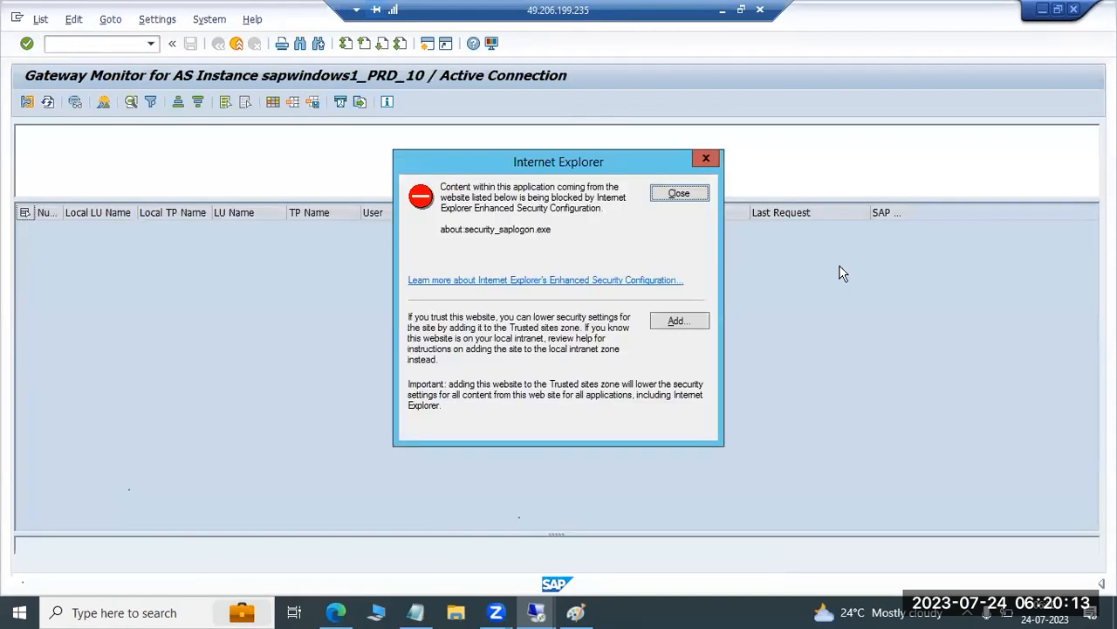
left_click(676, 193)
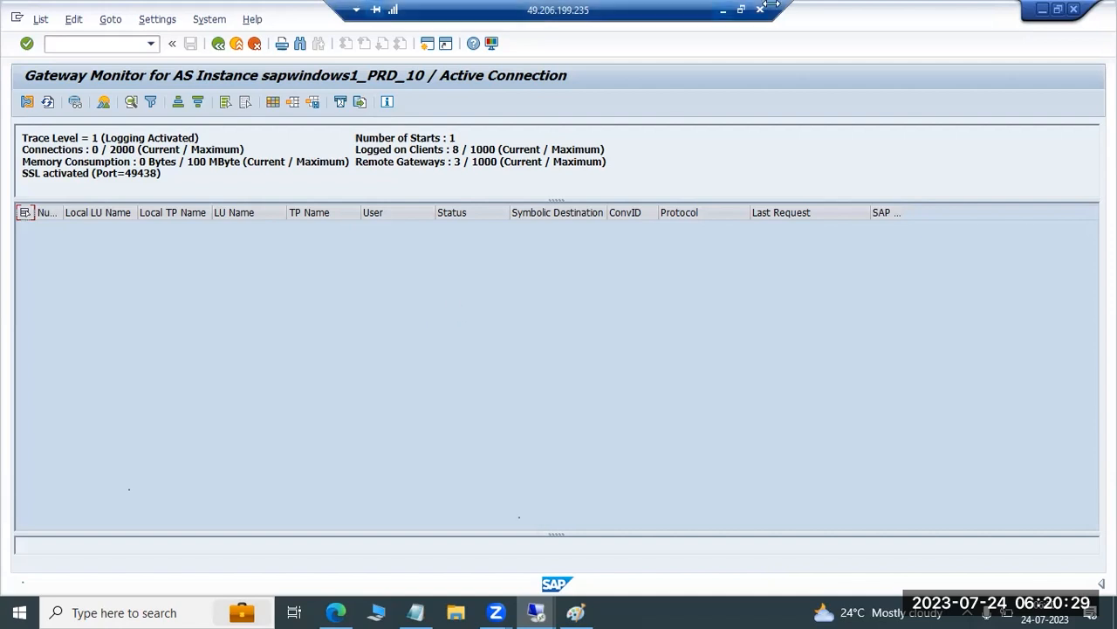
Switch to Paint and write two example user entries prefixed with XYZ below the SMGW line
key("alt+Tab")
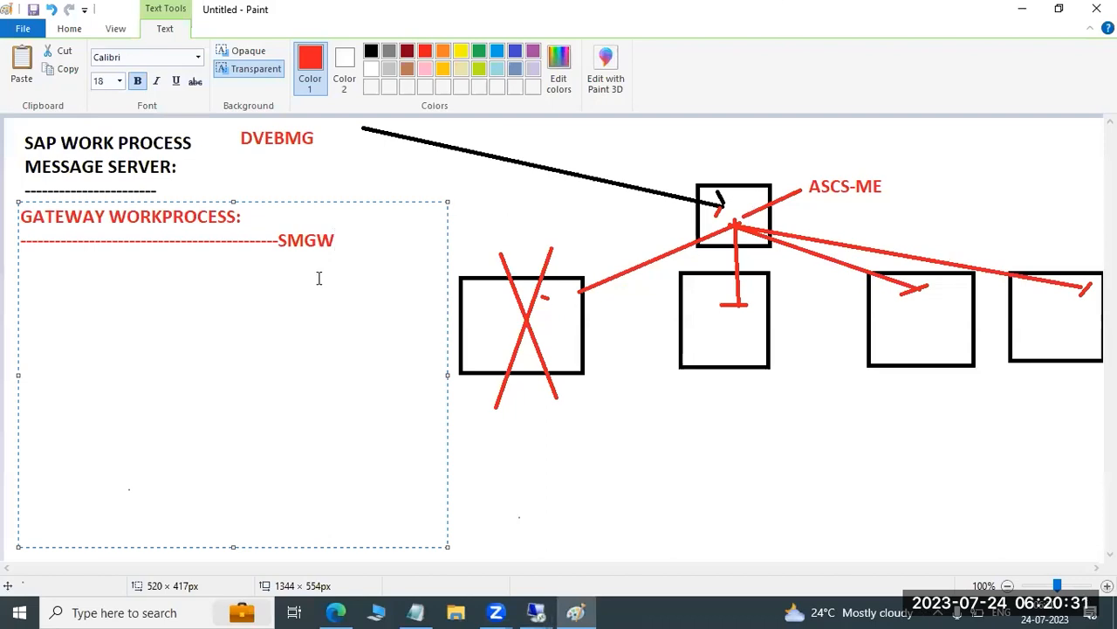
key("Return")
key("Return")
type("XYZravi")
key("Return")
type("XYZabc")
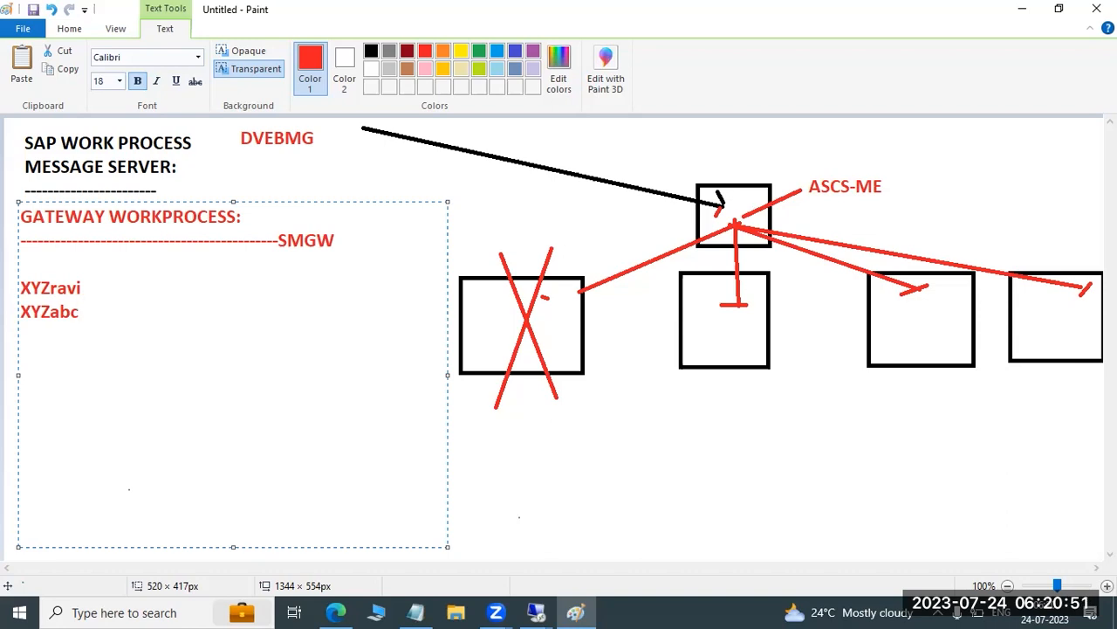
Erase the two example user entries below the SMGW line
key("BackSpace")
key("BackSpace")
key("BackSpace")
key("BackSpace")
key("BackSpace")
key("BackSpace")
key("BackSpace")
key("BackSpace")
key("BackSpace")
key("BackSpace")
key("BackSpace")
key("BackSpace")
key("BackSpace")
key("BackSpace")
key("BackSpace")
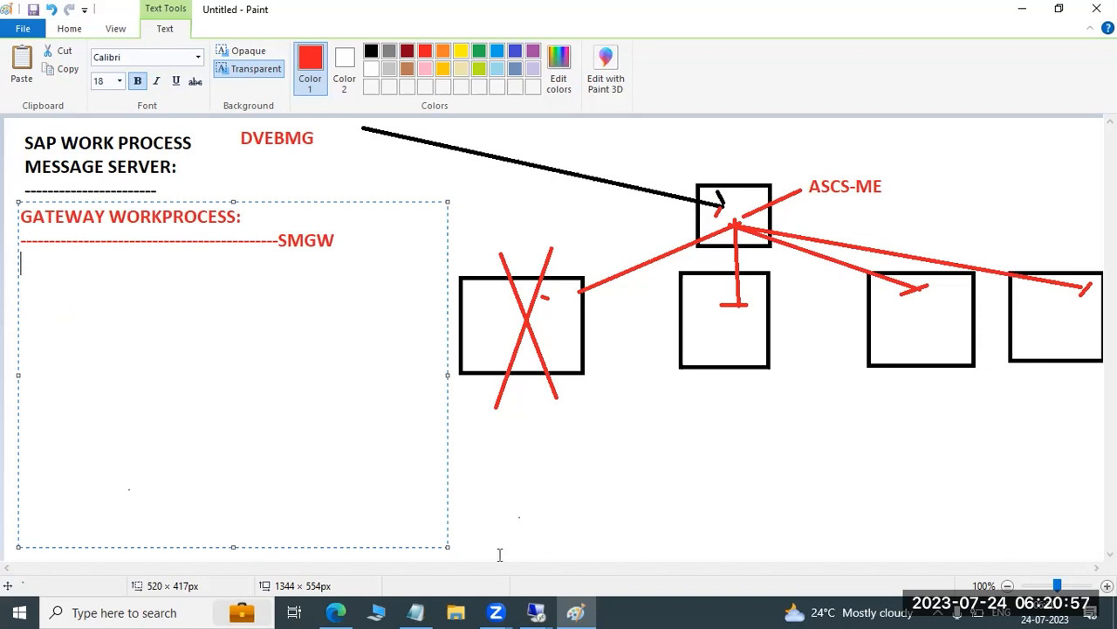
Switch back to the PRD remote session, leave the gateway monitor, rerun transaction SMGW, and dismiss the security warning
left_click(534, 609)
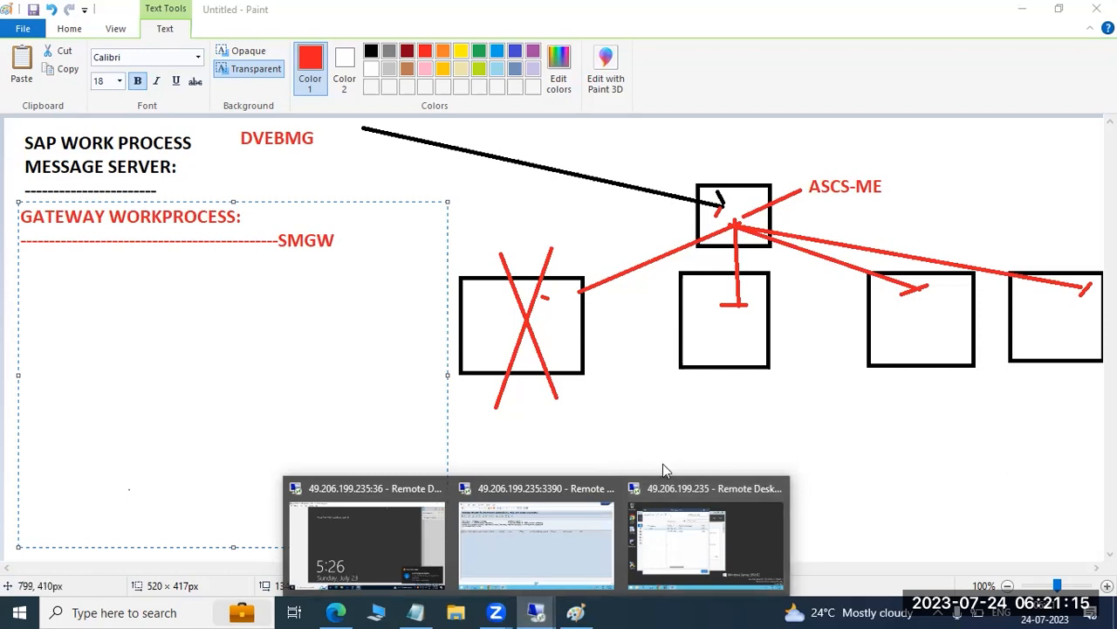
left_click(543, 532)
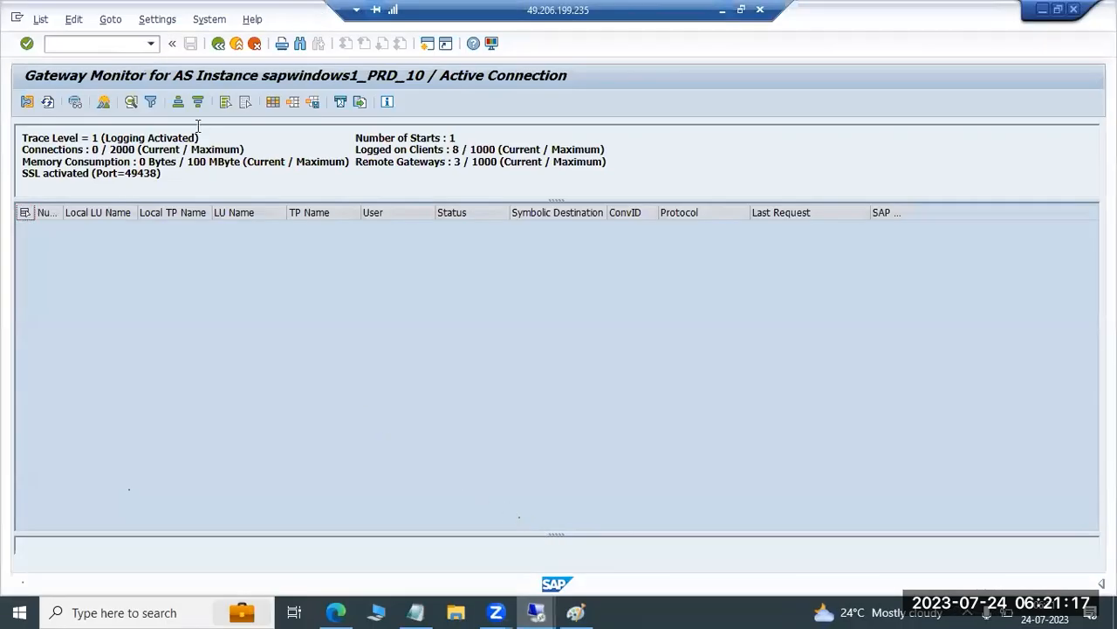
key("F3")
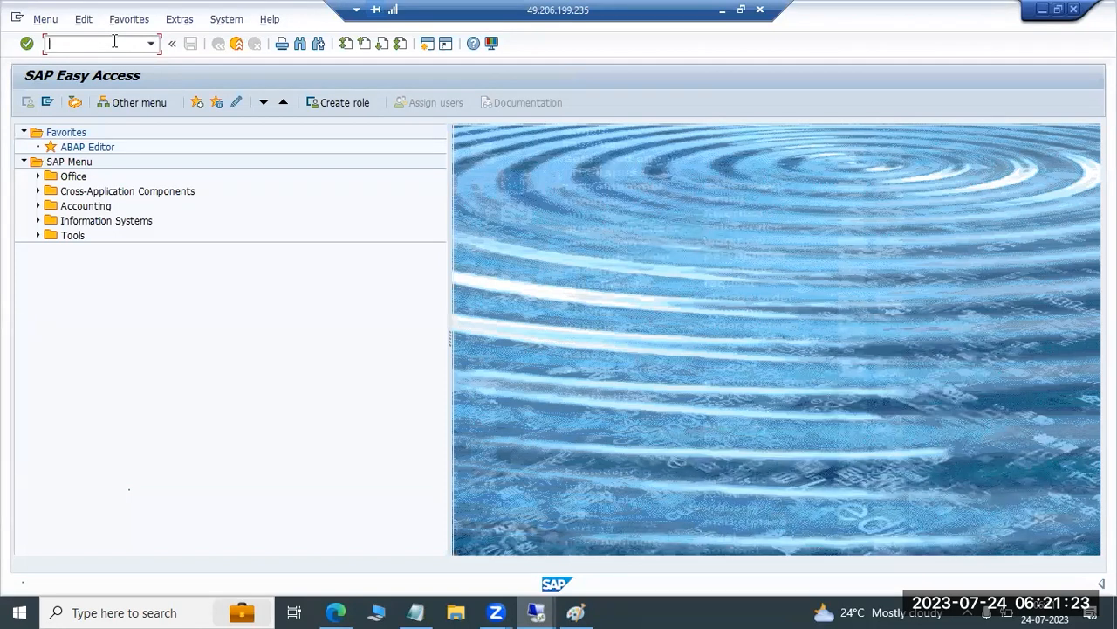
type("smgw")
key("Return")
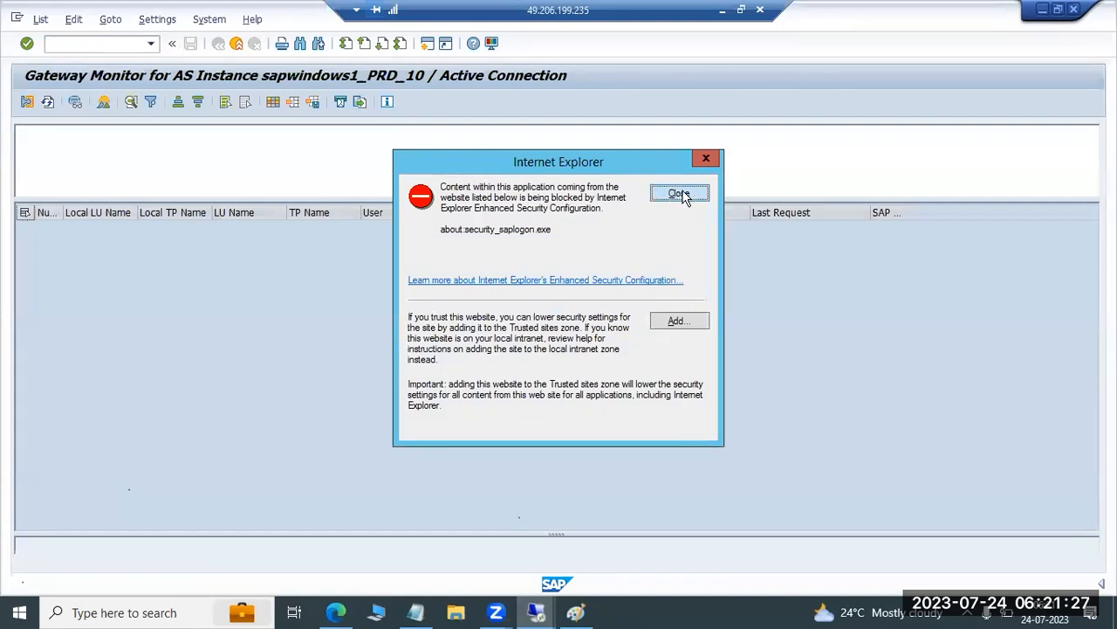
left_click(679, 194)
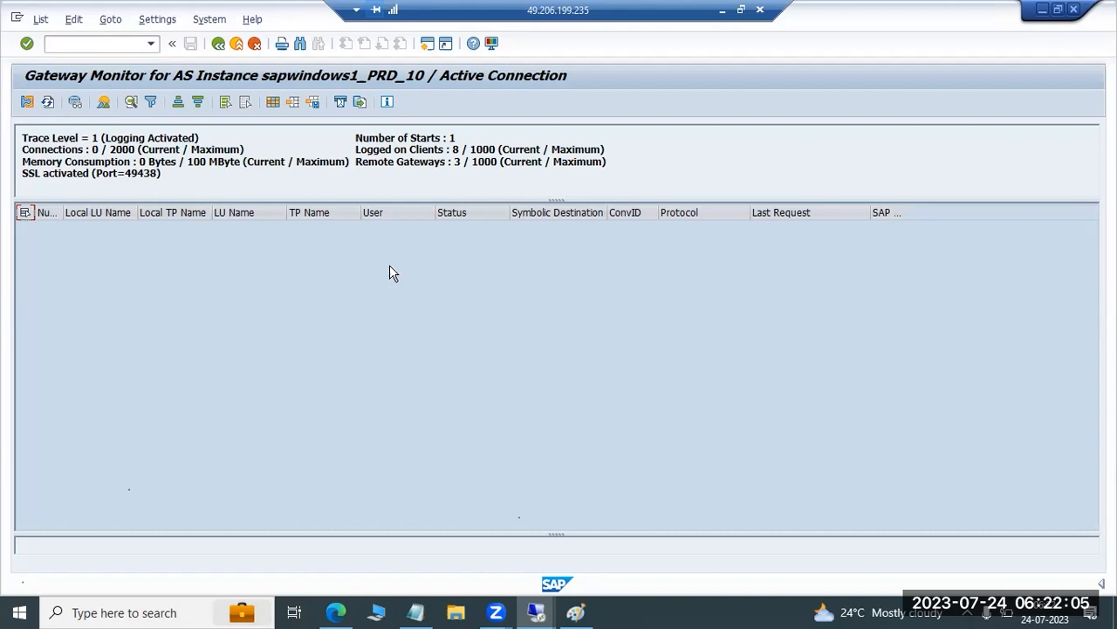
Display the gateway's logged-on clients and dismiss the security warning
left_click(111, 25)
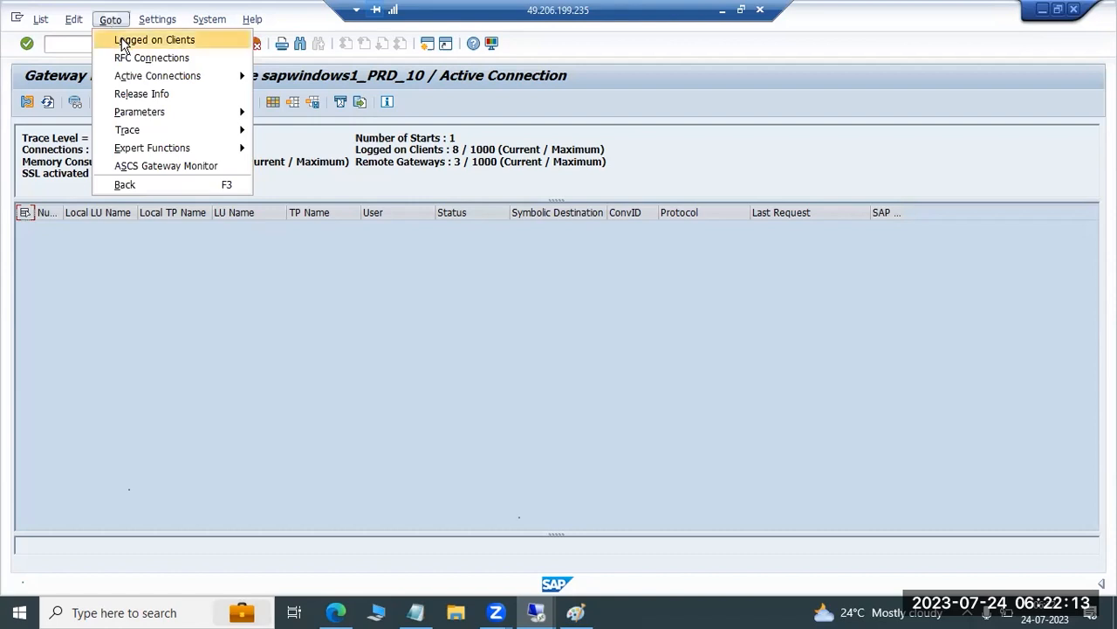
left_click(124, 39)
left_click(656, 196)
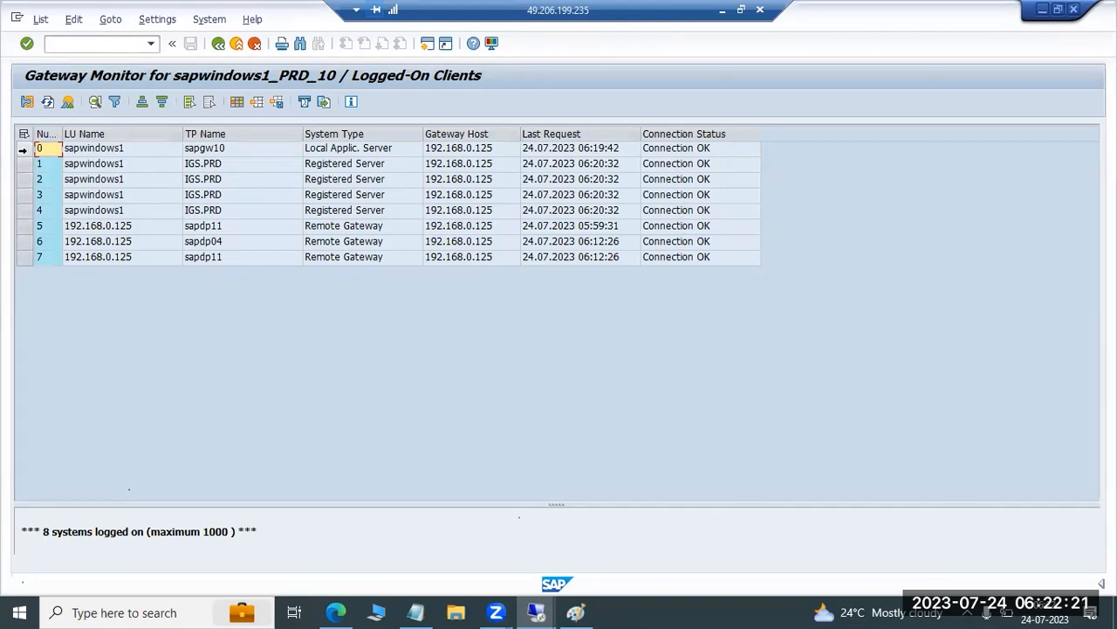
Try to delete the sapgw10 local application server connection from the logged-on clients, confirming the deletion
left_click(23, 150)
left_click(40, 19)
mouse_move(91, 22)
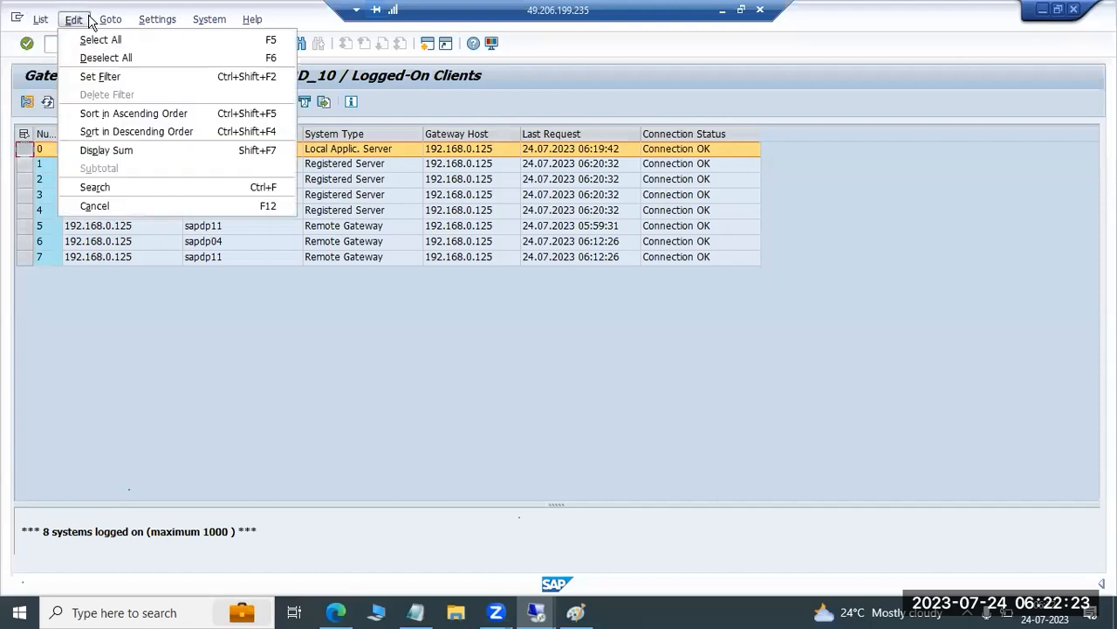
mouse_move(140, 46)
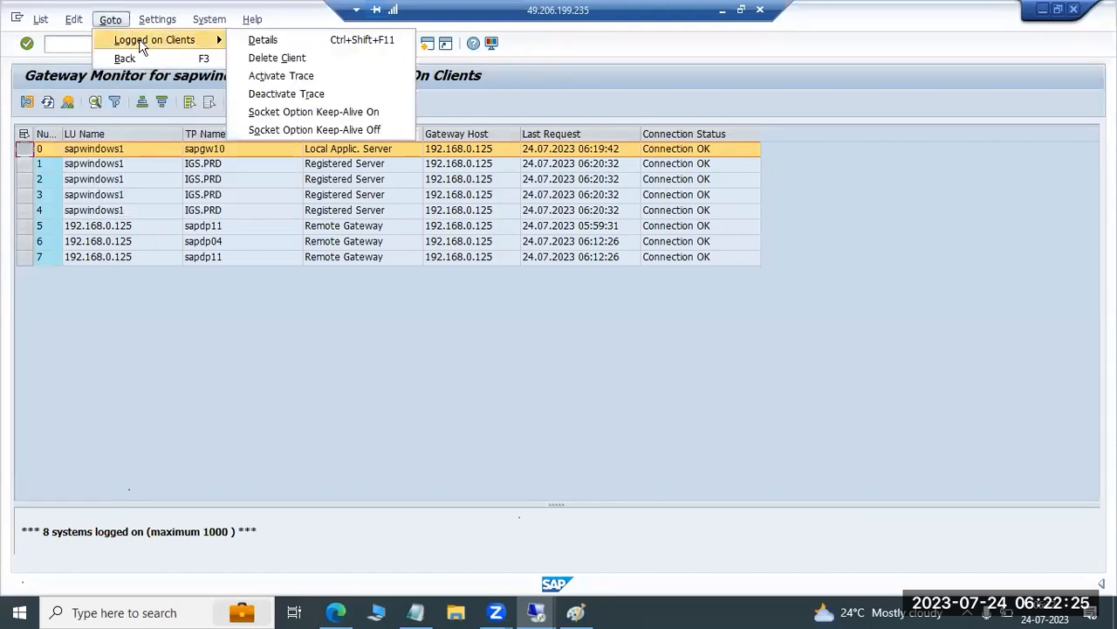
left_click(277, 57)
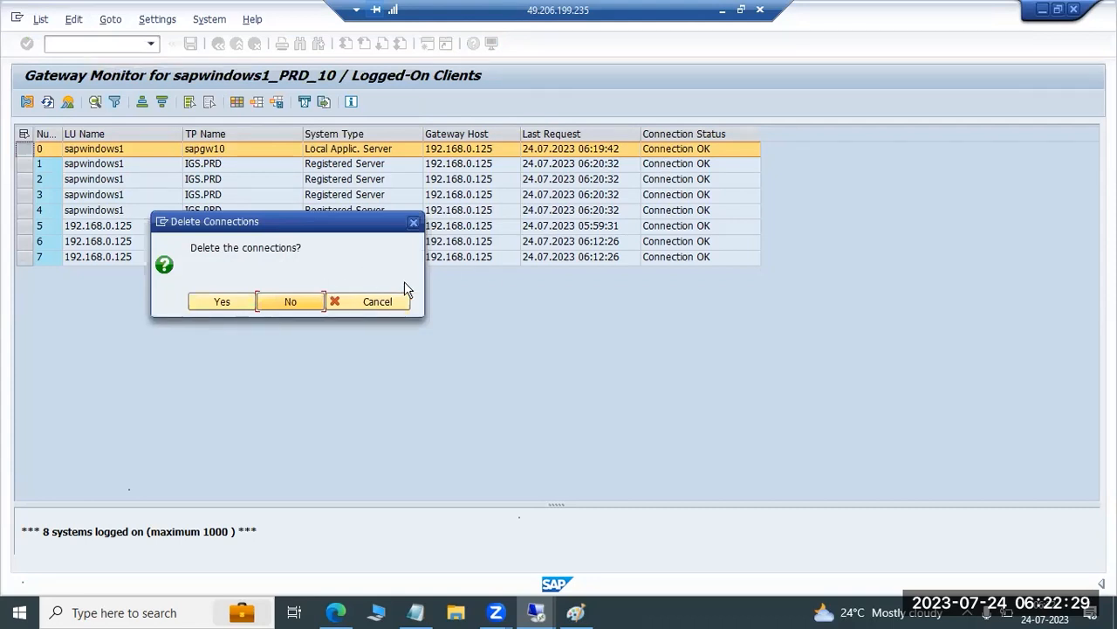
left_click(229, 301)
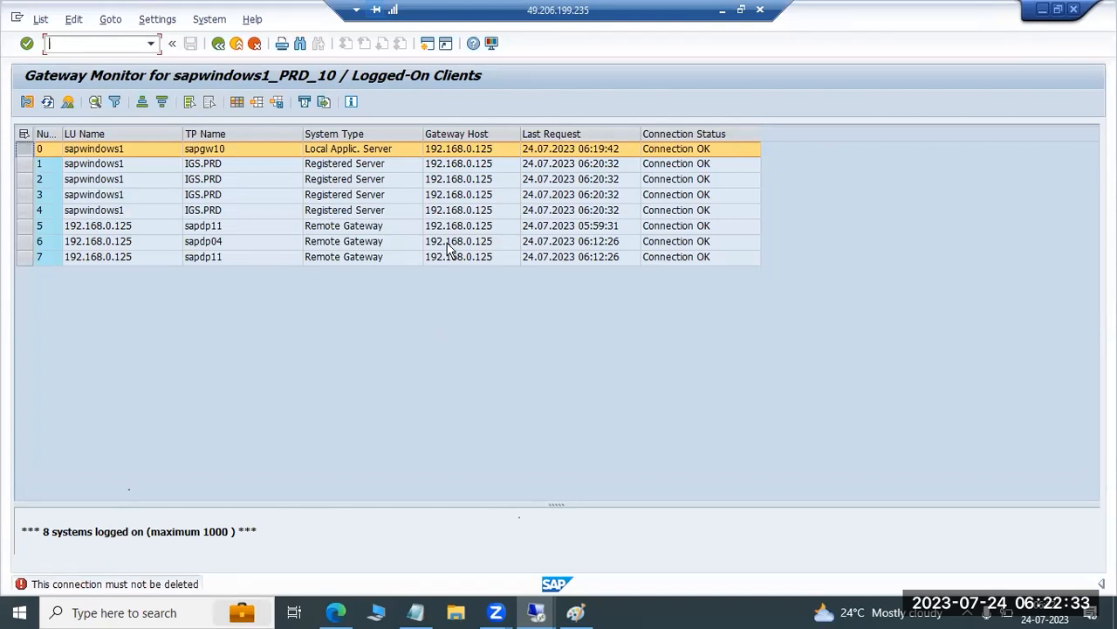
Check the last request times of the local application server, IGS.PRD and sapdp11 connections in the logged-on clients
left_click(539, 166)
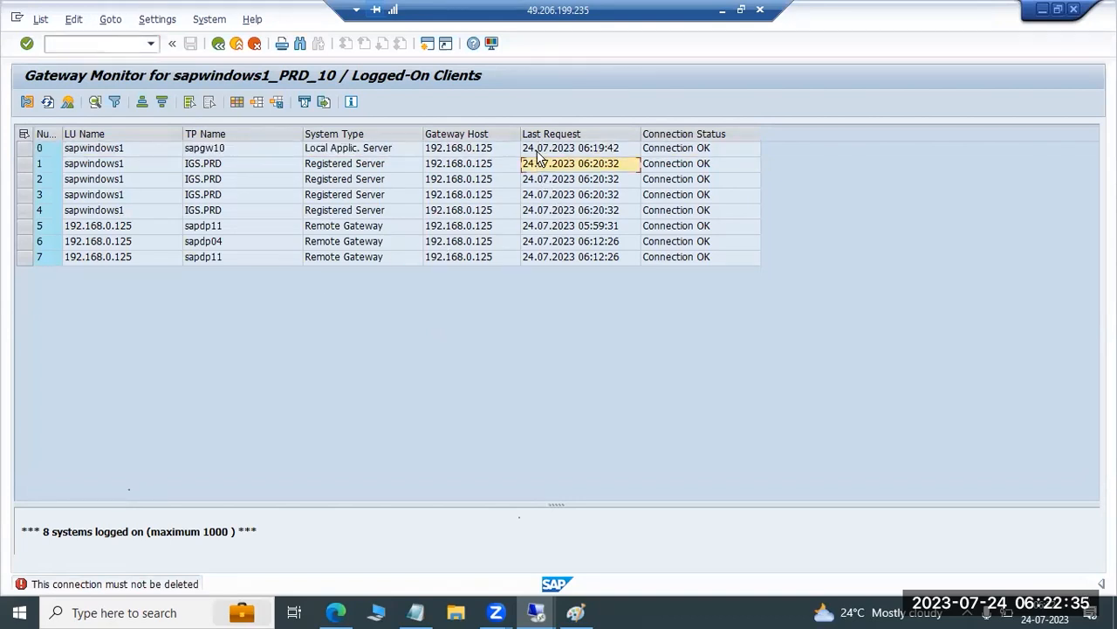
left_click(539, 150)
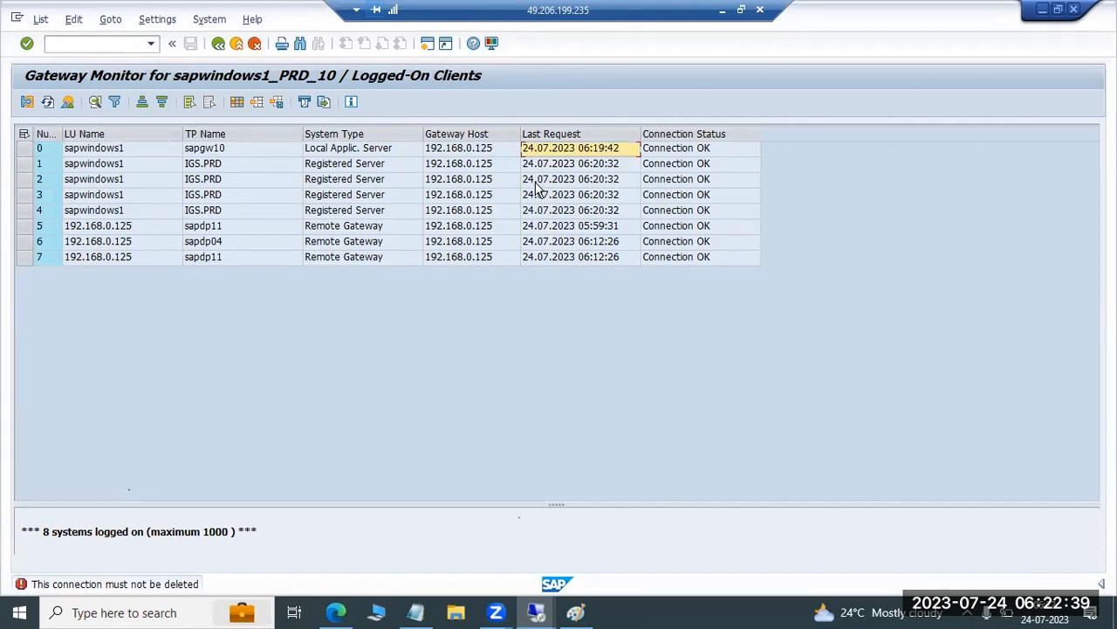
left_click(547, 217)
left_click(550, 227)
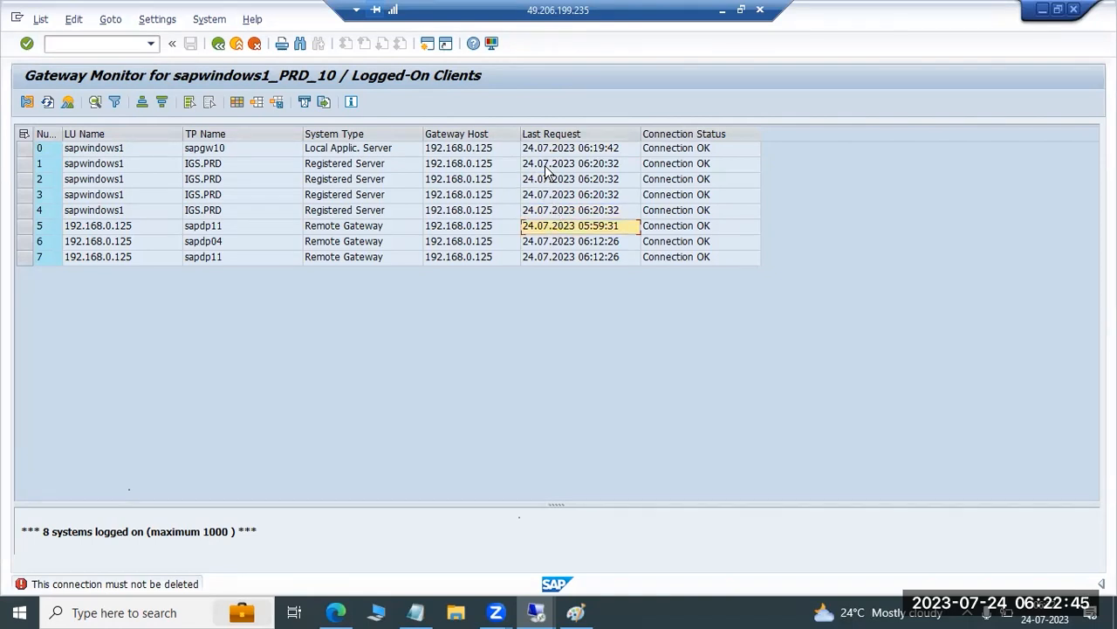
left_click(533, 213)
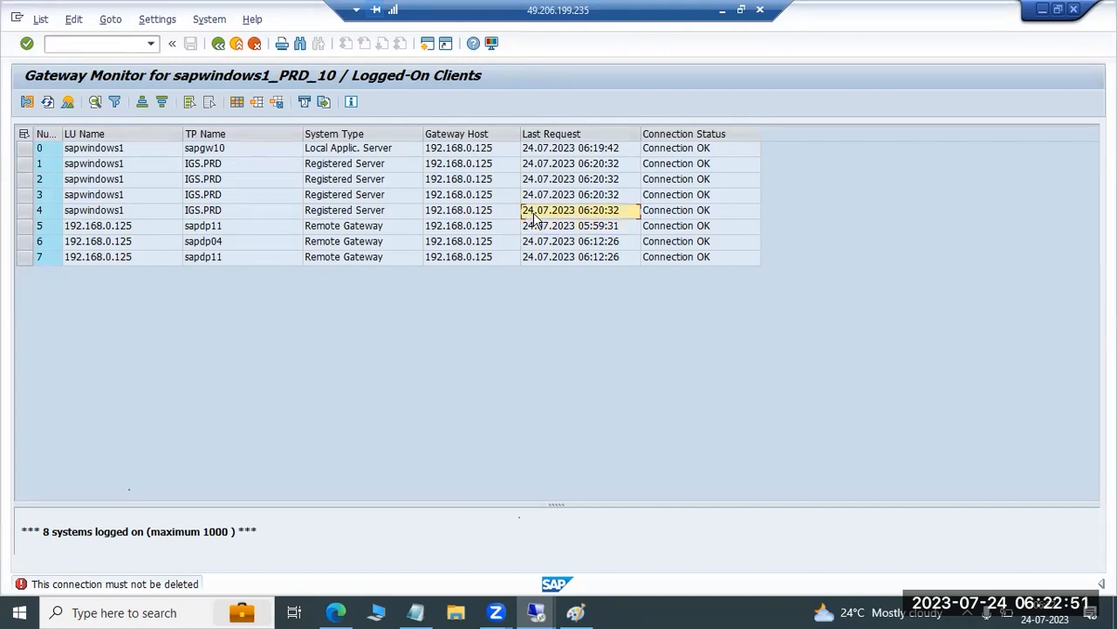
Select IGS.PRD registered server connection number 4 and review the available logged-on client actions without running any
left_click(24, 211)
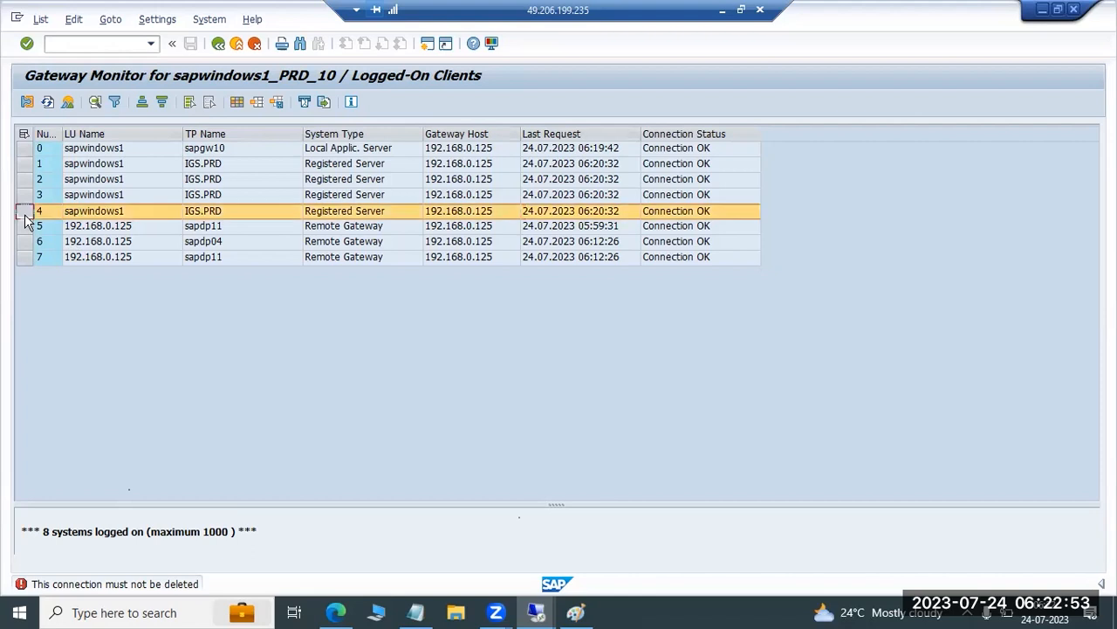
left_click(122, 19)
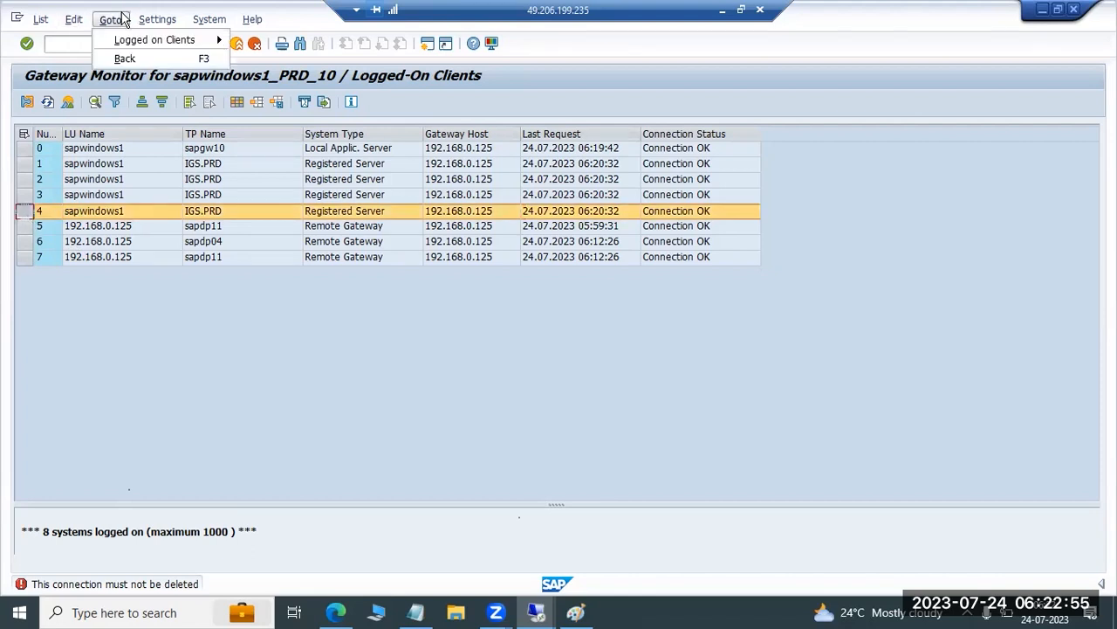
left_click(110, 19)
left_click(145, 21)
left_click(110, 19)
mouse_move(187, 40)
key("Up")
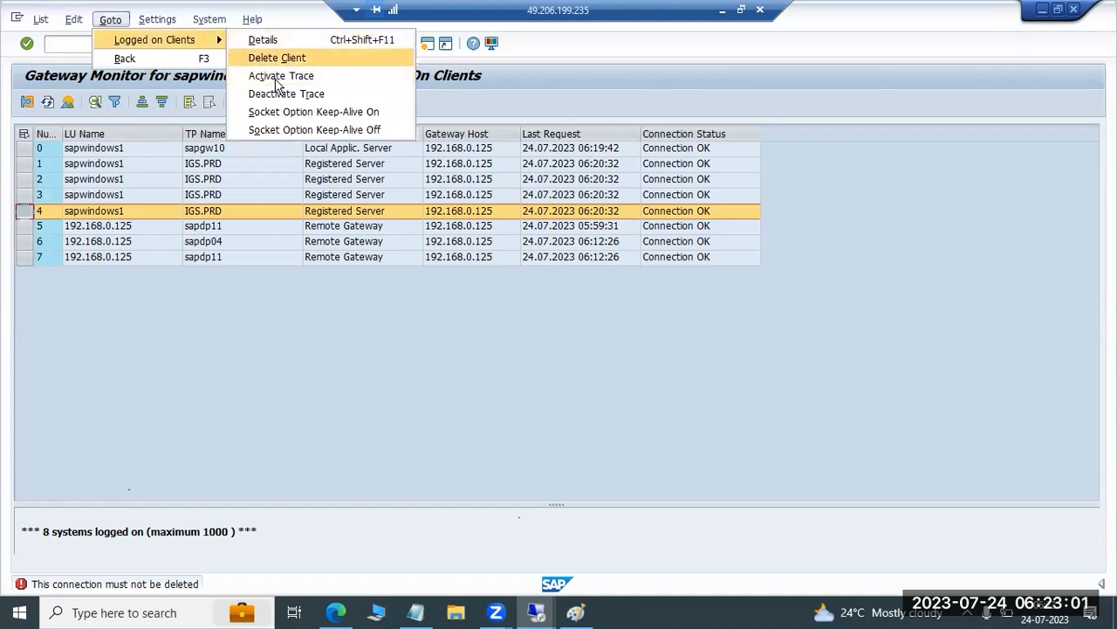
left_click(243, 318)
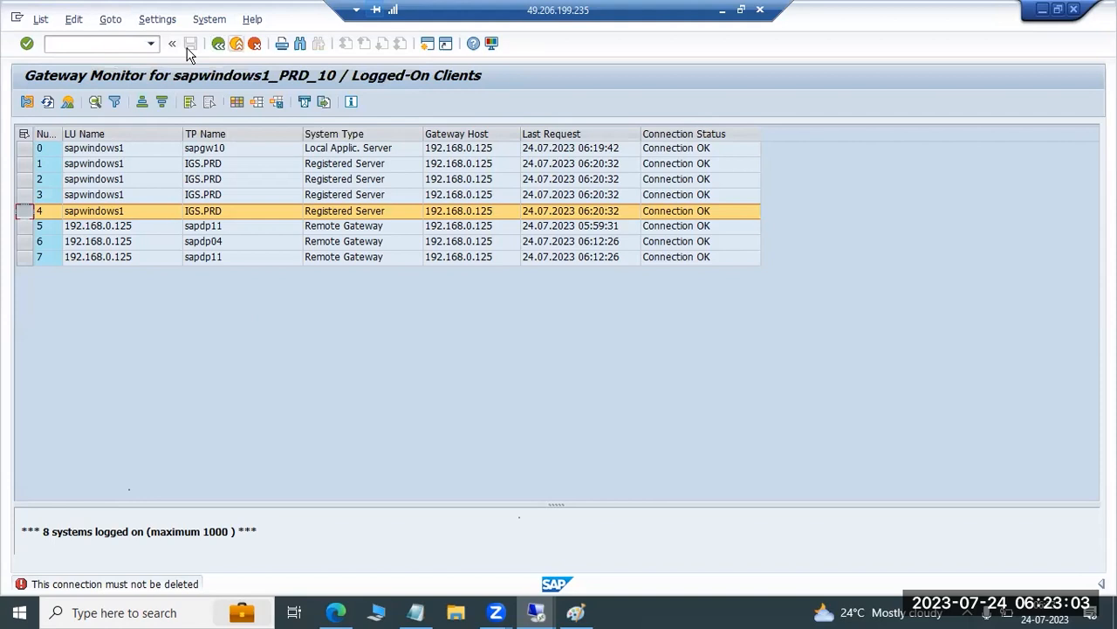
Reload the logged-on clients from the gateway overview, dismiss the security warning, and exit to SAP Easy Access
key("F3")
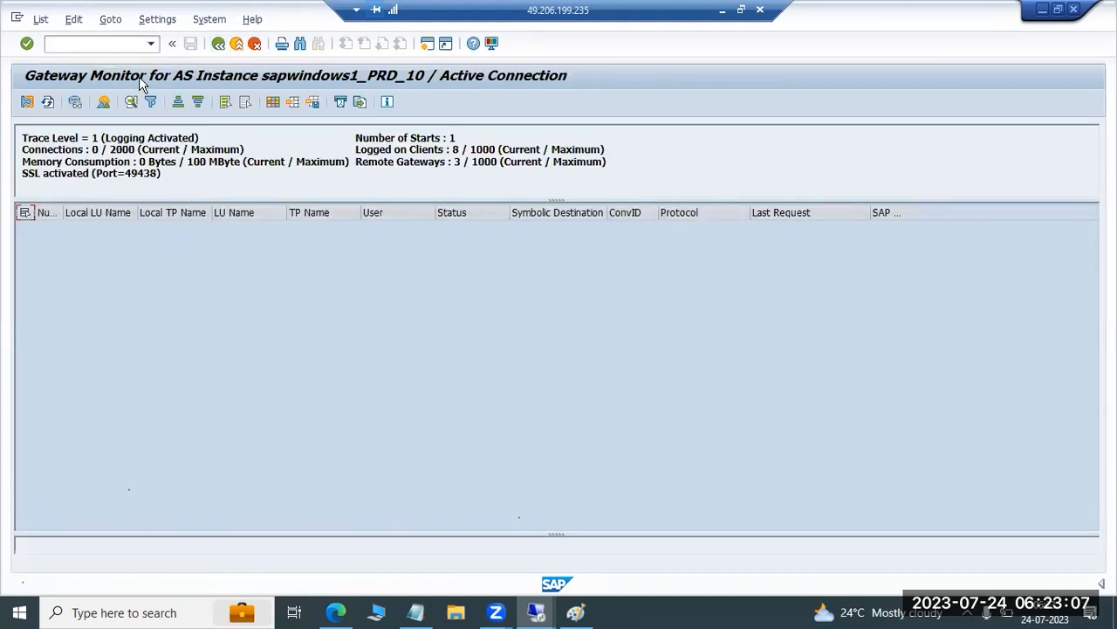
left_click(111, 19)
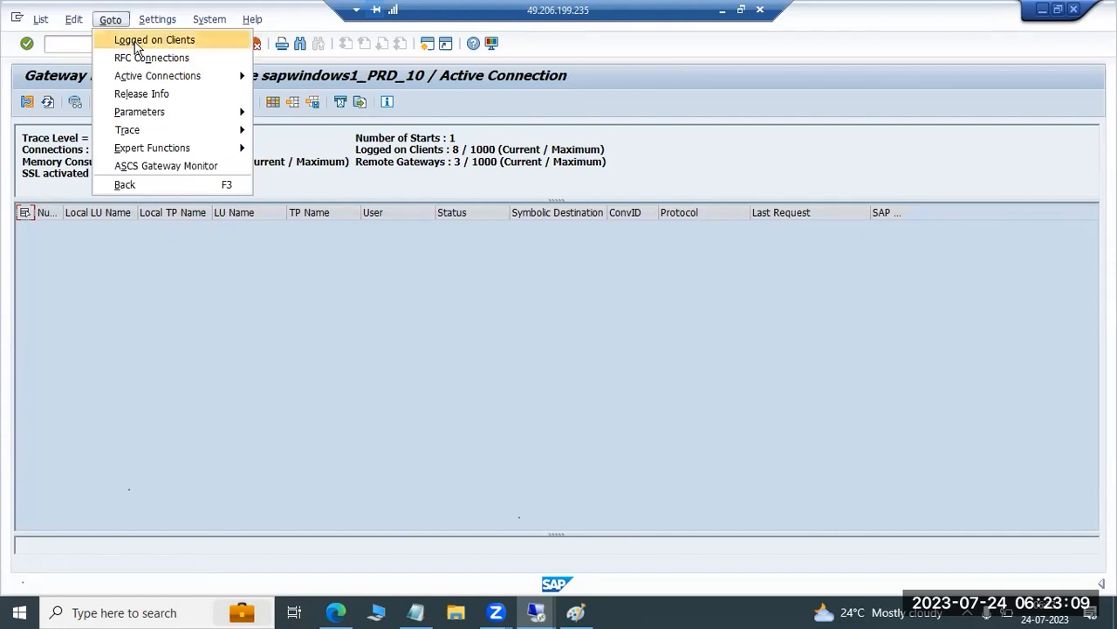
left_click(135, 42)
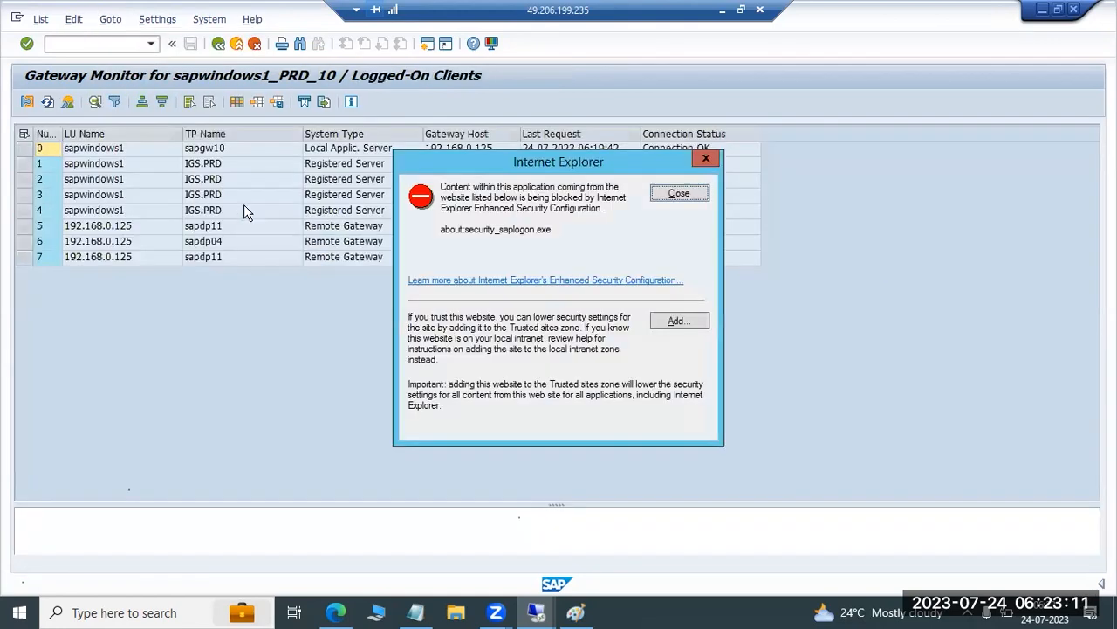
left_click(670, 201)
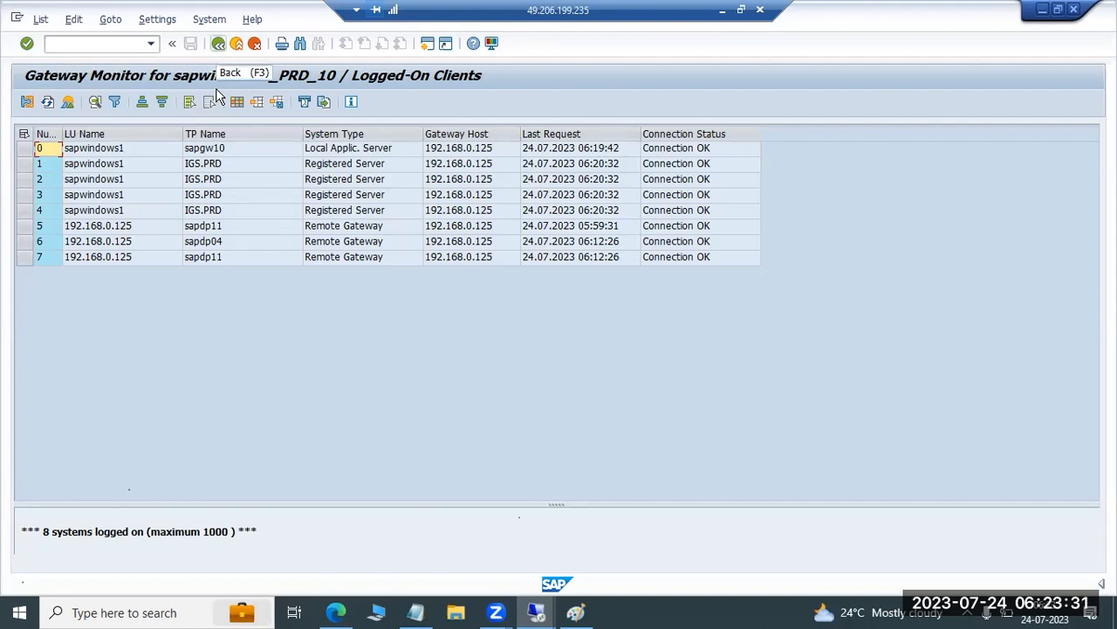
key("F3")
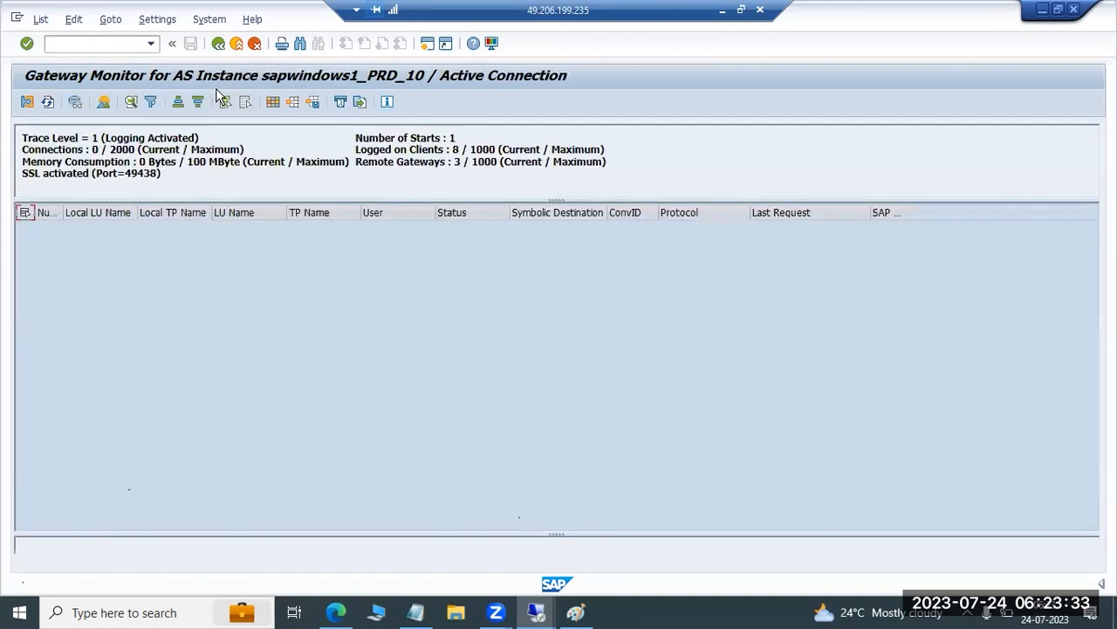
key("F3")
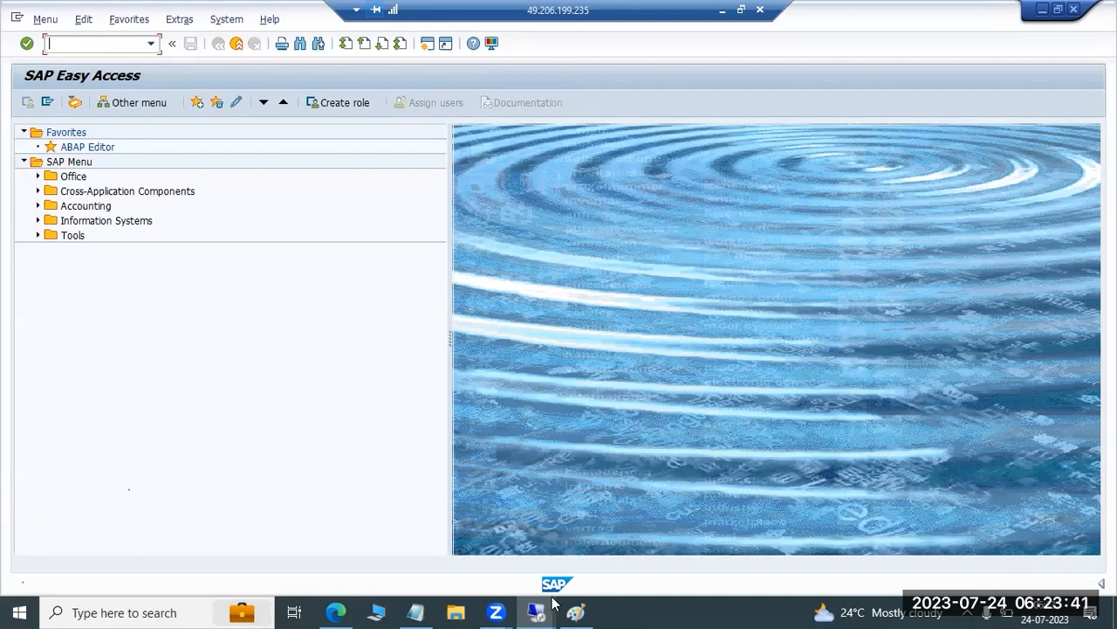
Switch to Paint and add REGINFO and SECINFO on separate lines below the SMGW line
left_click(575, 612)
type("REGINFO")
key("Return")
type("SECINFO")
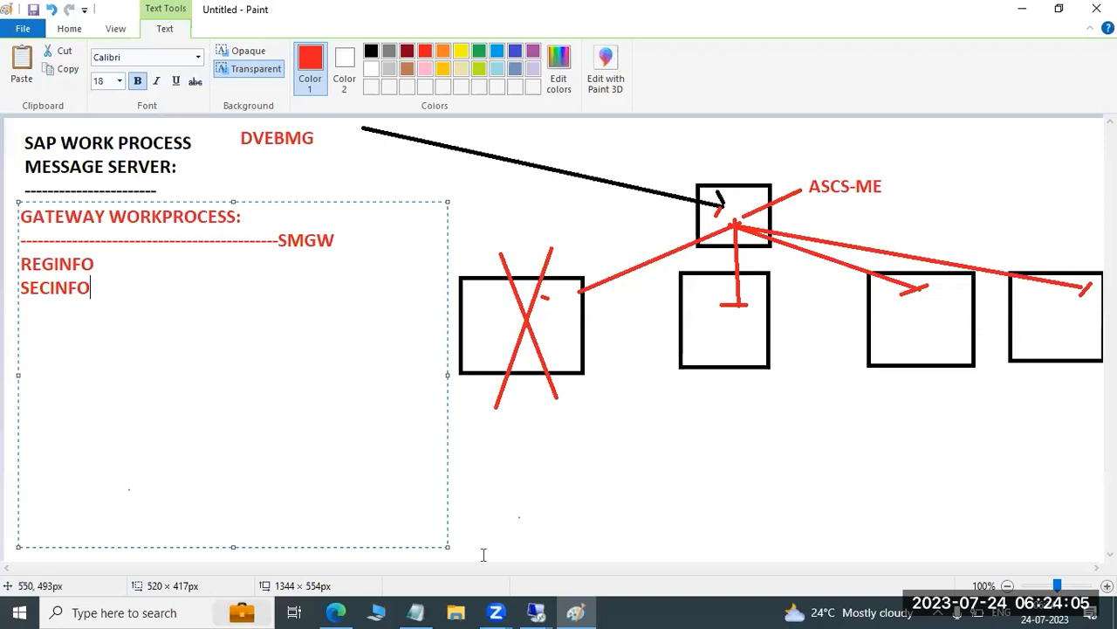
mouse_move(536, 612)
left_click(648, 494)
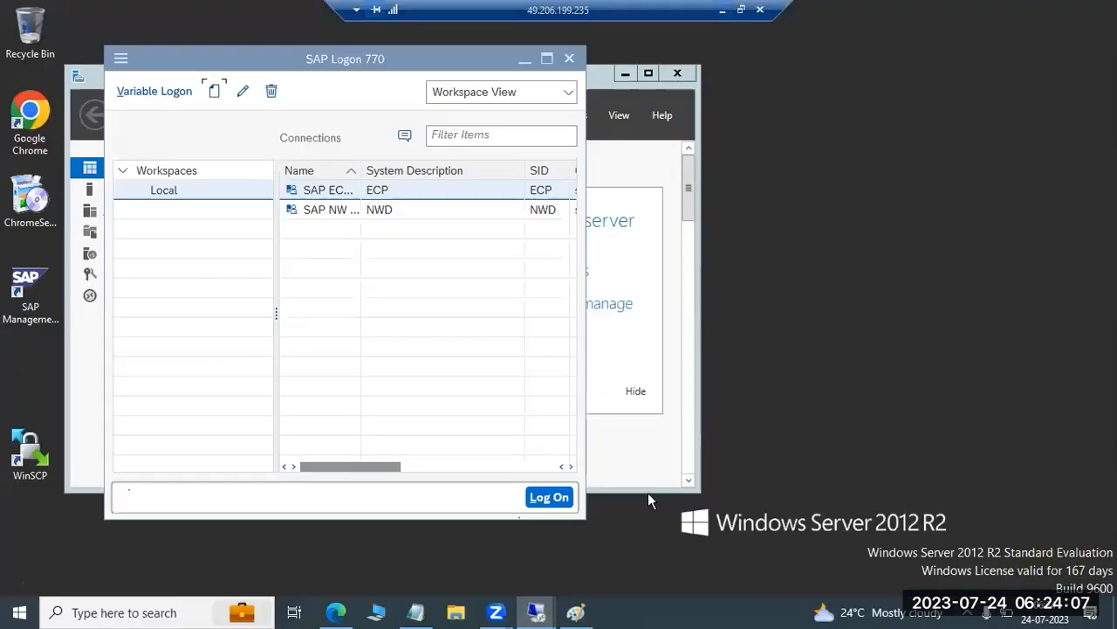
left_click_drag(301, 60, 309, 82)
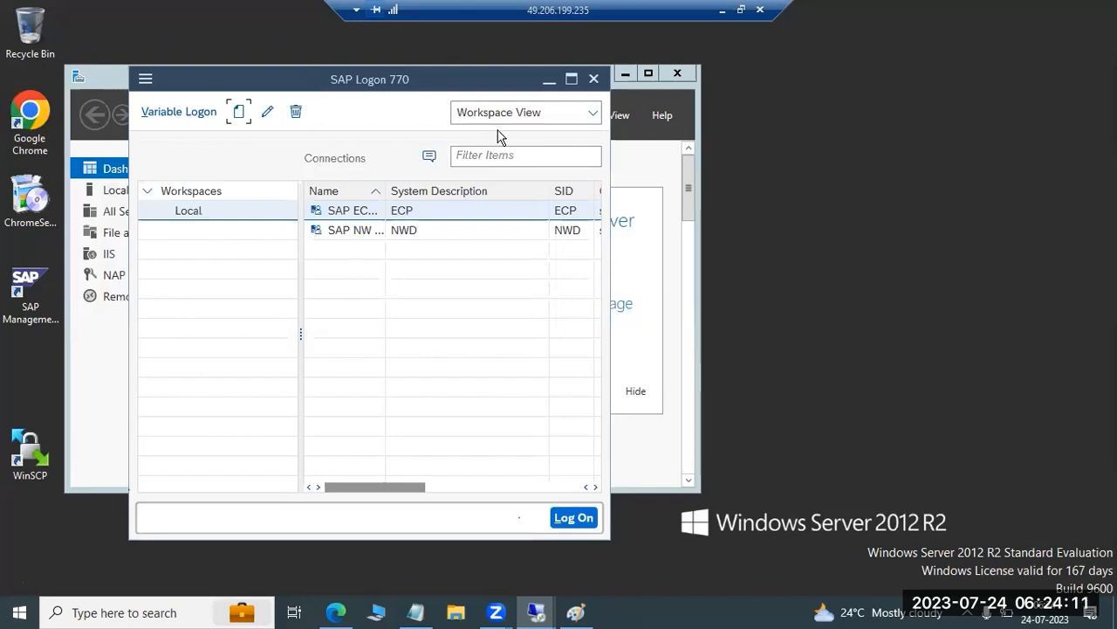
left_click(723, 10)
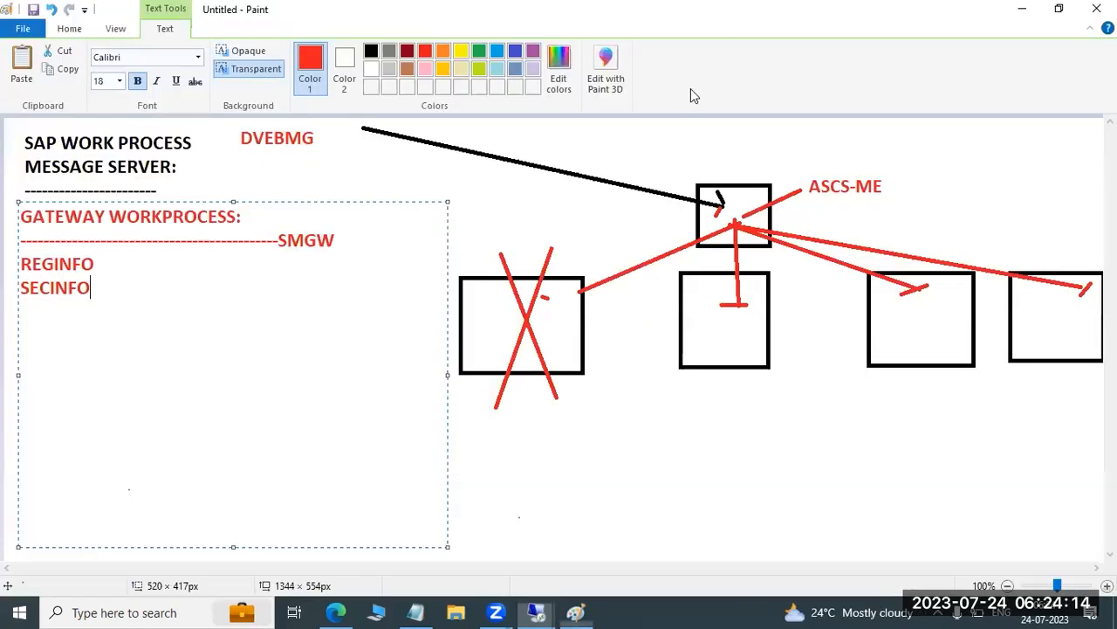
Switch to the PRD remote session, run transaction SMGW, and dismiss the security warning
left_click(536, 609)
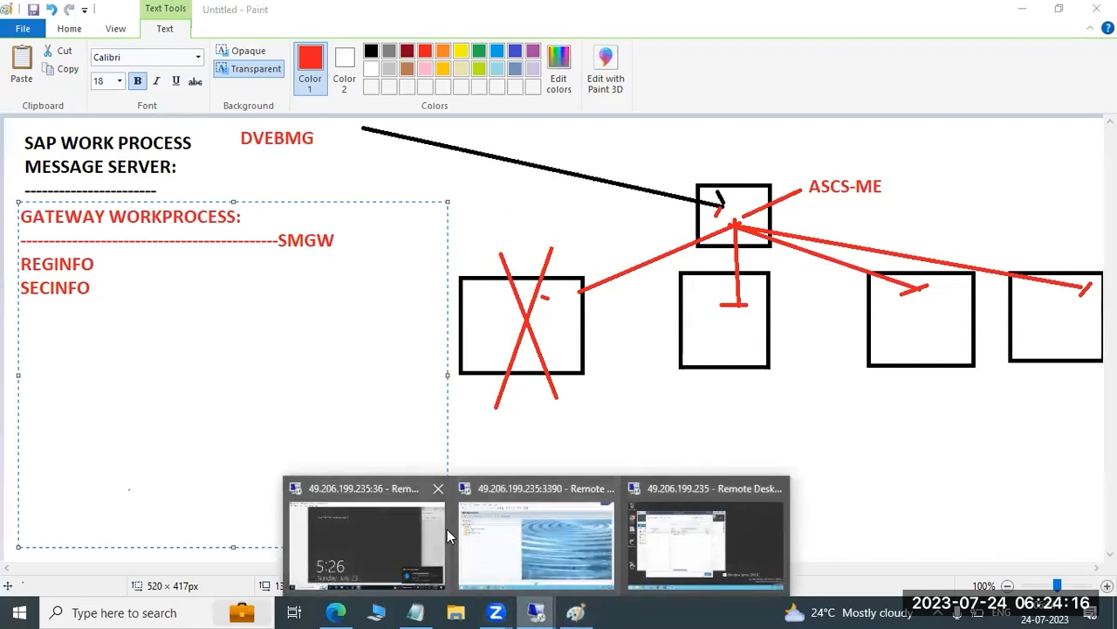
left_click(522, 539)
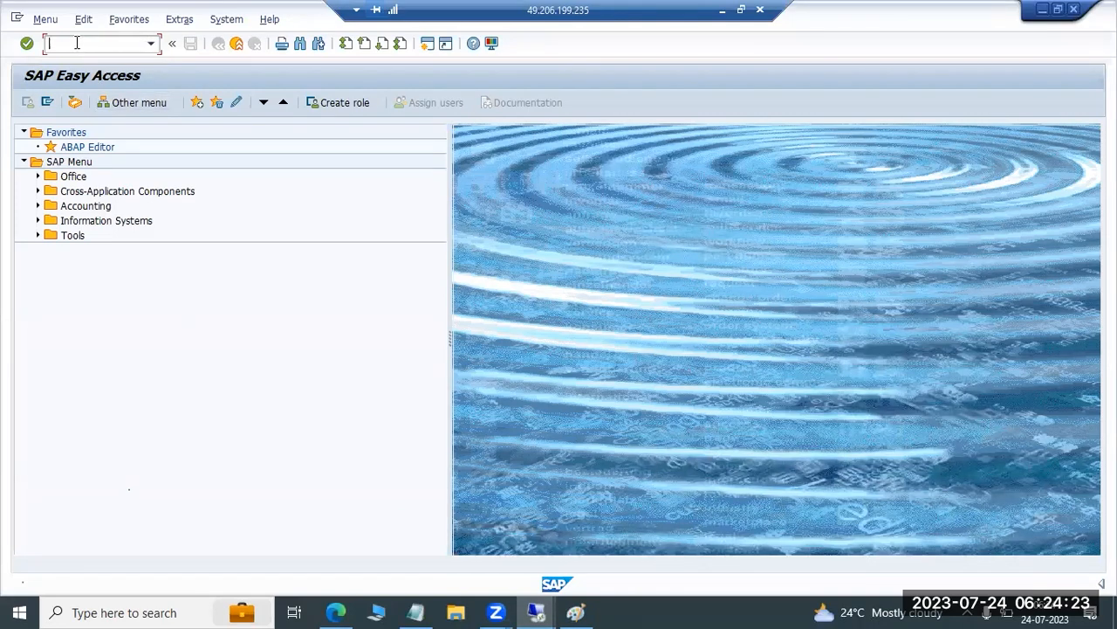
type("smgw")
key("Return")
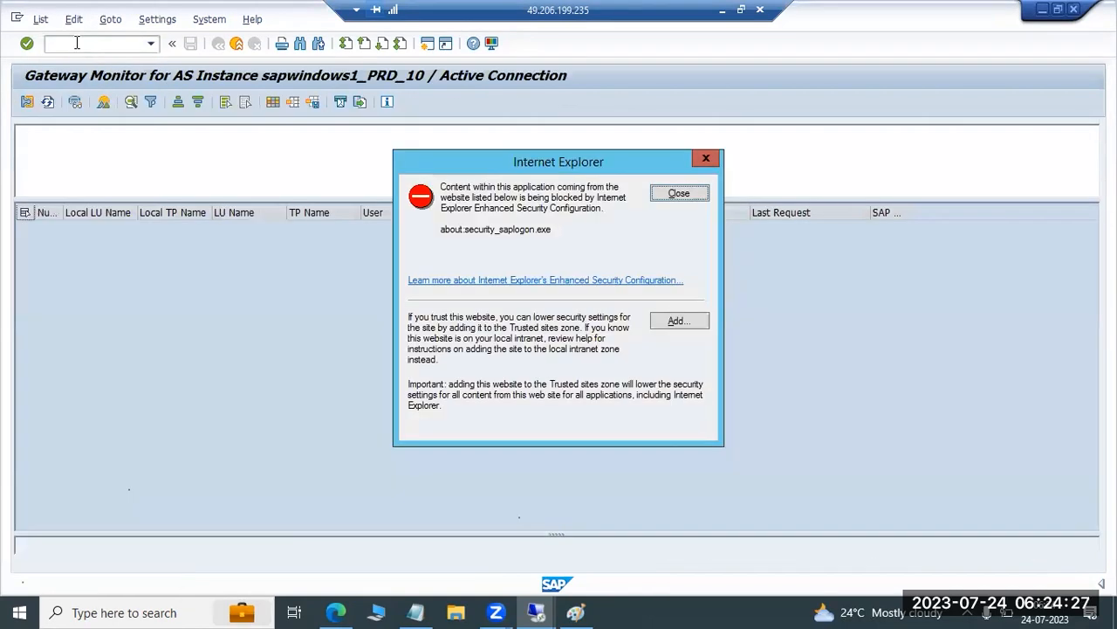
left_click(681, 189)
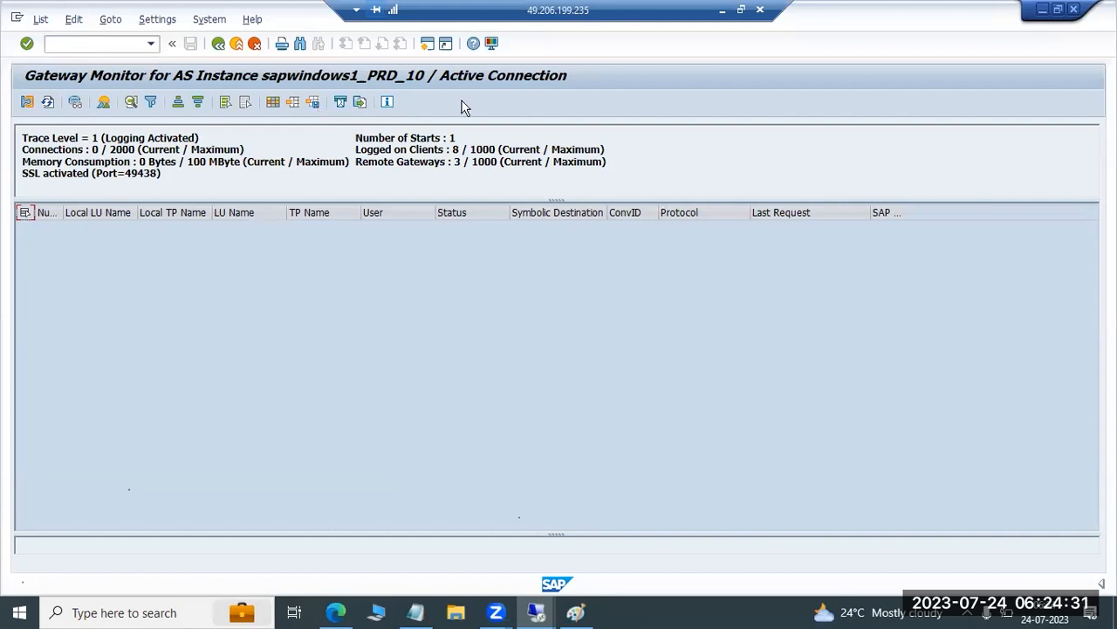
List the AS instances of system PRD and open the work processes of sapwindows1_PRD_04, dismissing the security warnings
left_click(94, 42)
type("/nsmgw")
key("Return")
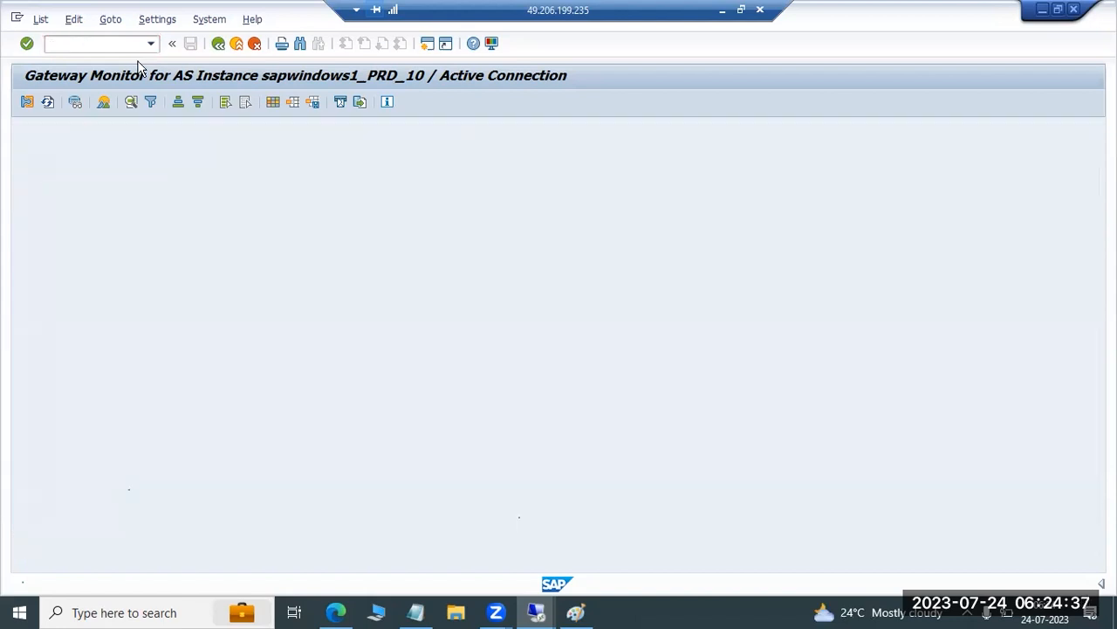
left_click(669, 197)
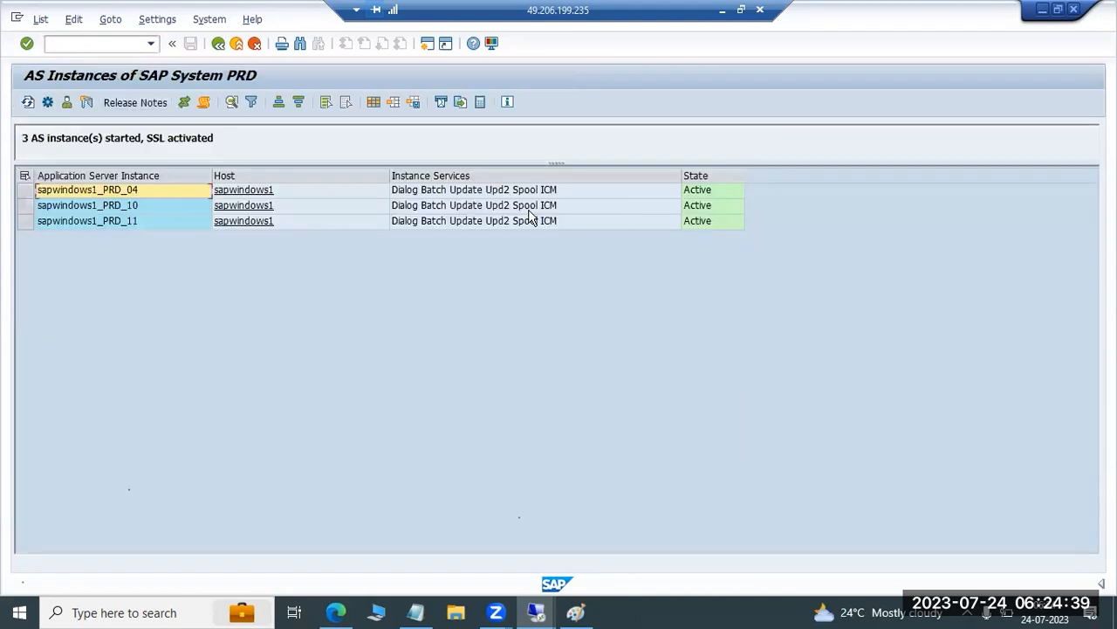
double_click(126, 188)
left_click(677, 191)
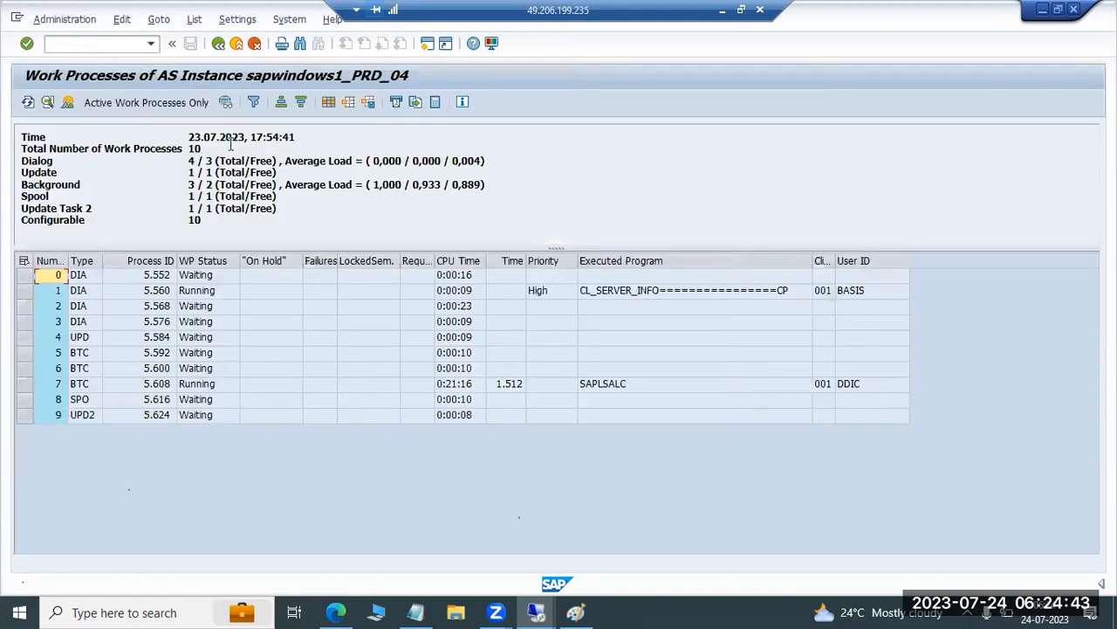
Open the gateway monitor for instance sapwindows1_PRD_04 and dismiss the security warning
left_click(104, 45)
type("/nsmgw")
key("Return")
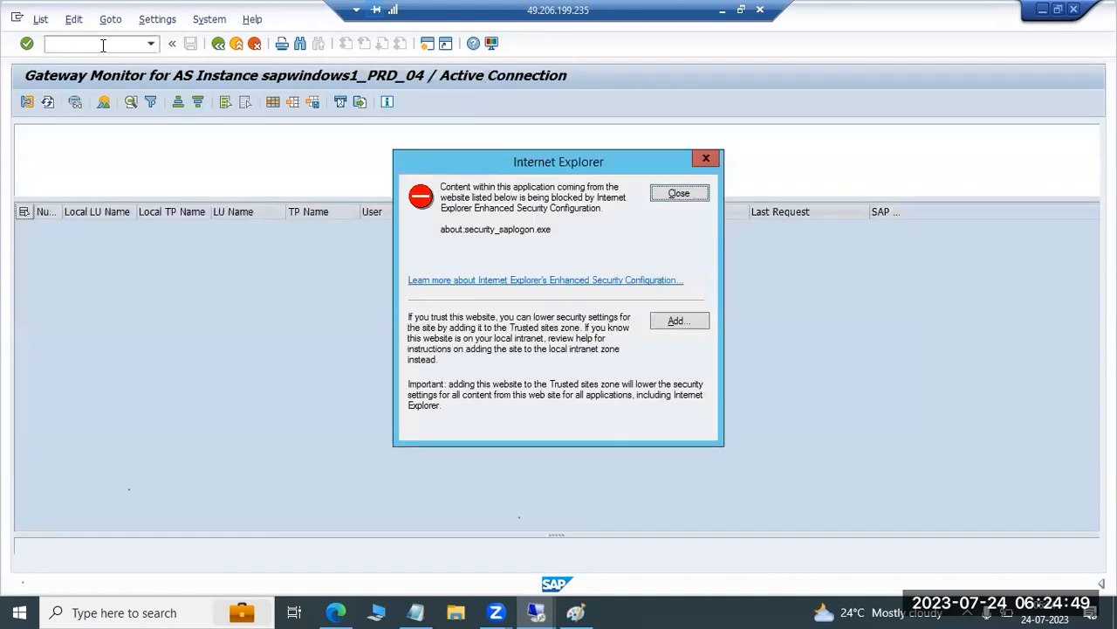
left_click(673, 193)
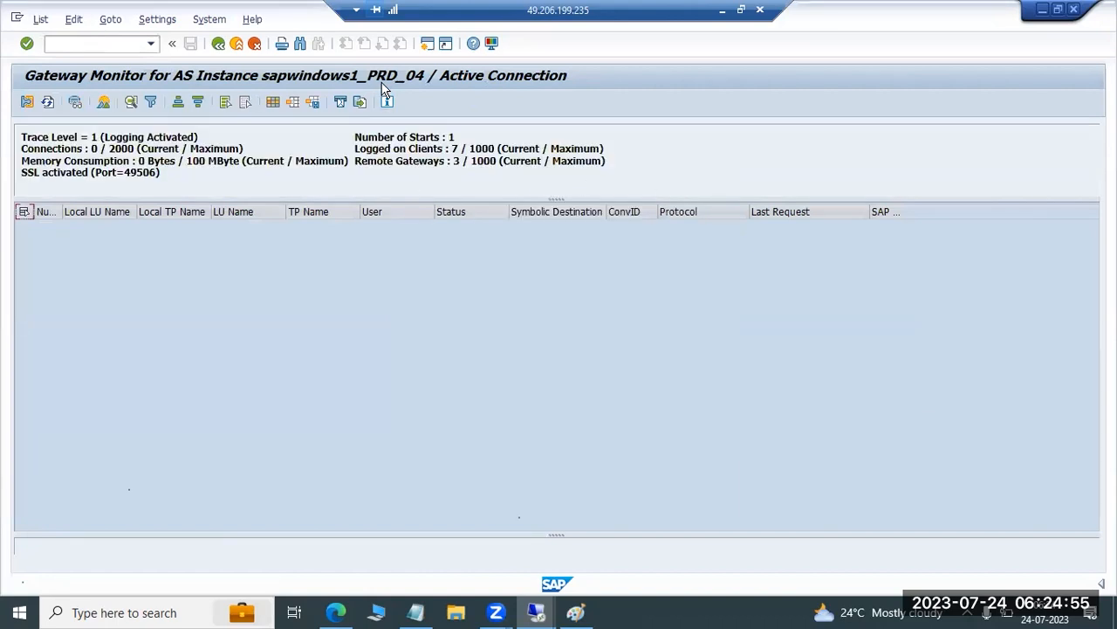
Display the RFC connections to other gateways, dismiss the security warning, and leave the gateway monitor
left_click(112, 19)
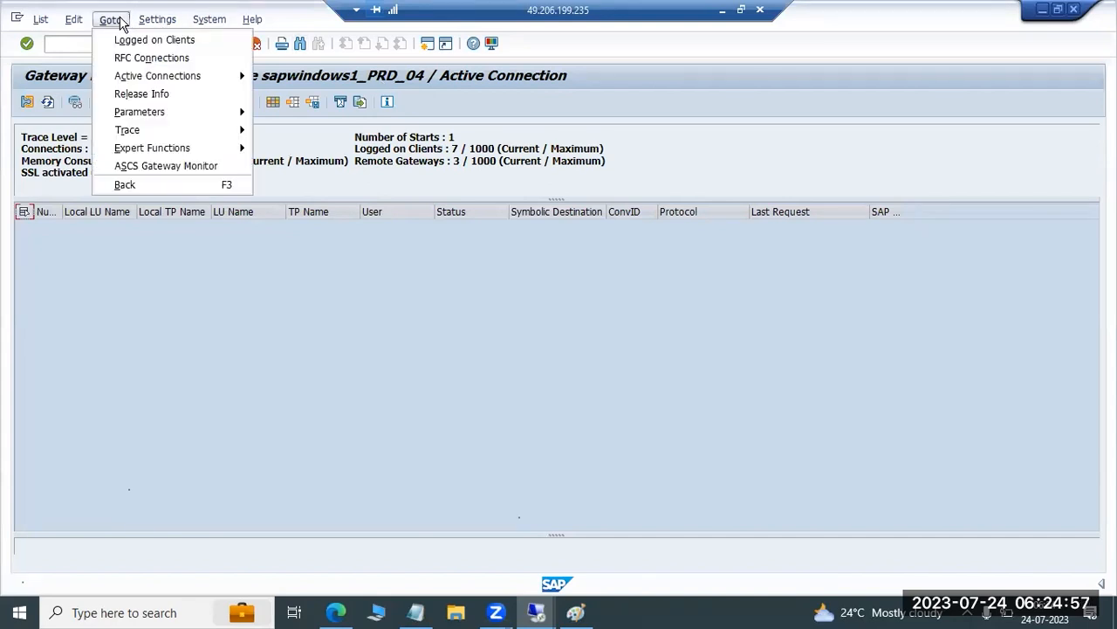
left_click(151, 58)
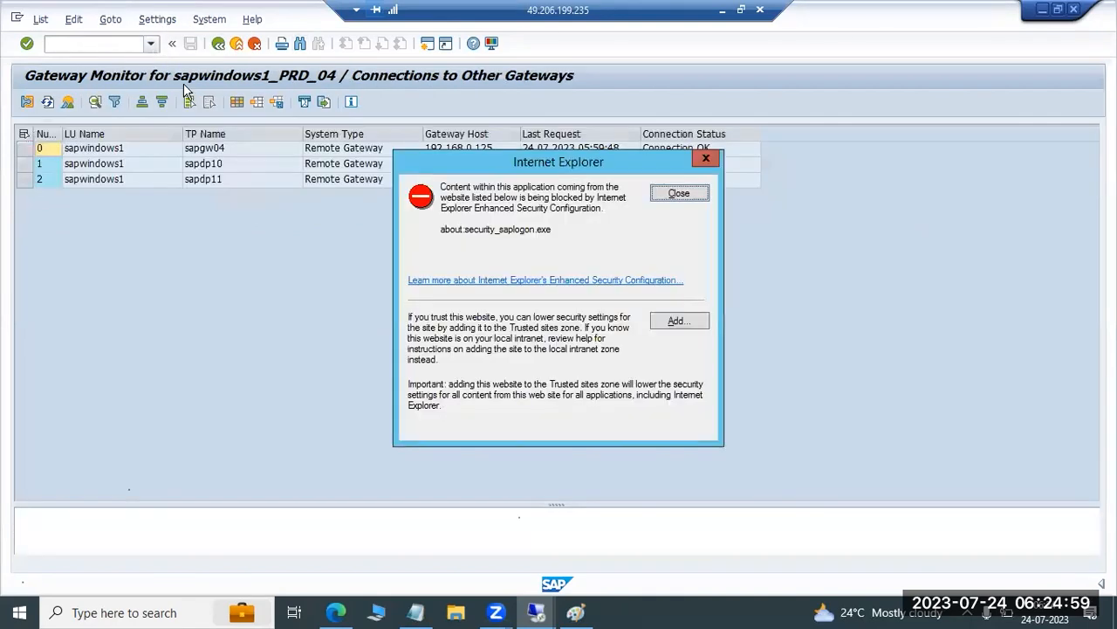
left_click(685, 202)
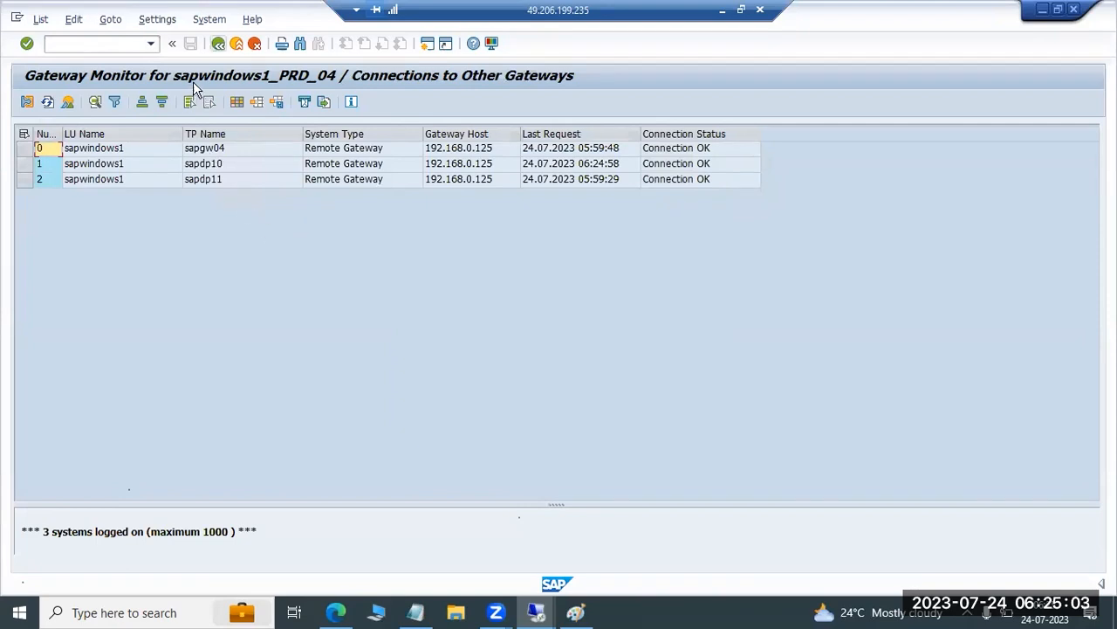
key("F3")
key("F3")
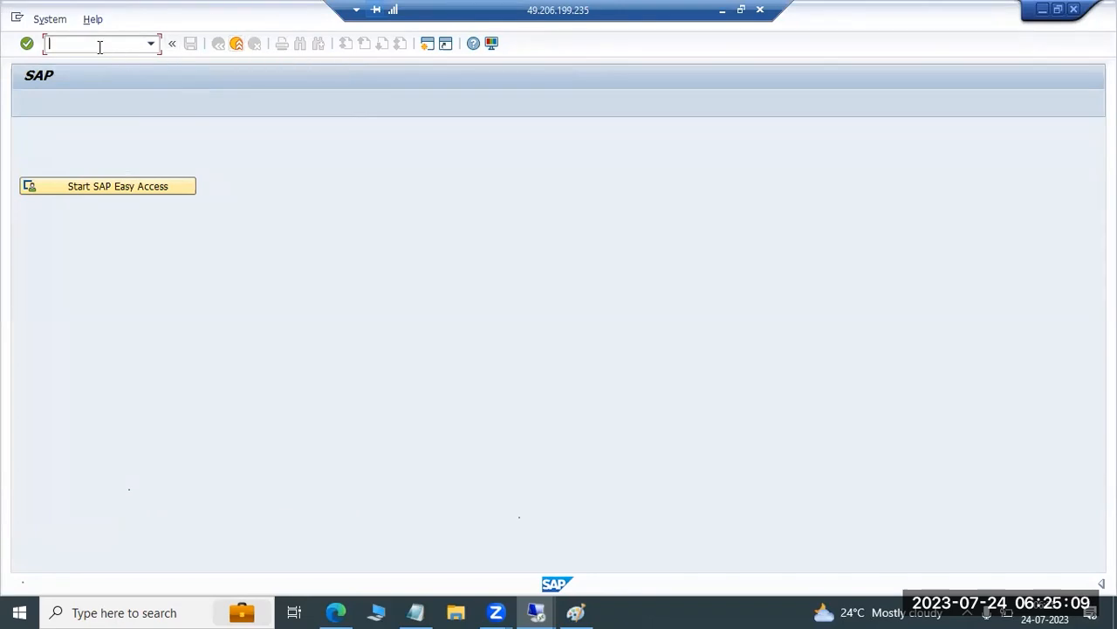
Run transaction SMGW again on instance sapwindows1_PRD_04 and dismiss the security warning
type("spro")
key("BackSpace")
key("BackSpace")
key("BackSpace")
type("mgw")
key("Return")
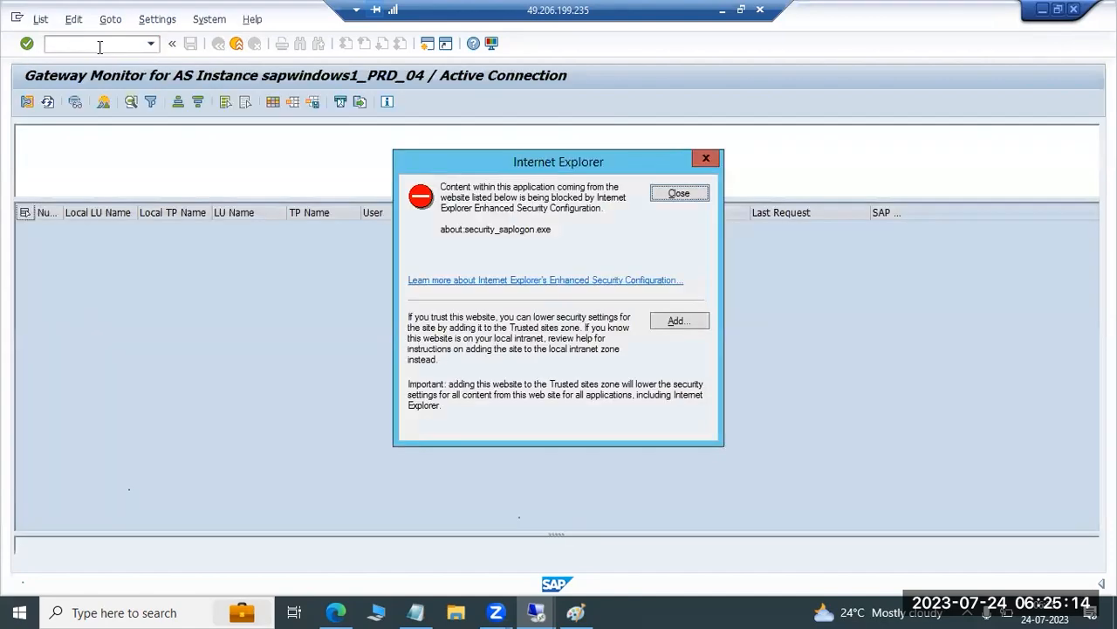
left_click(682, 194)
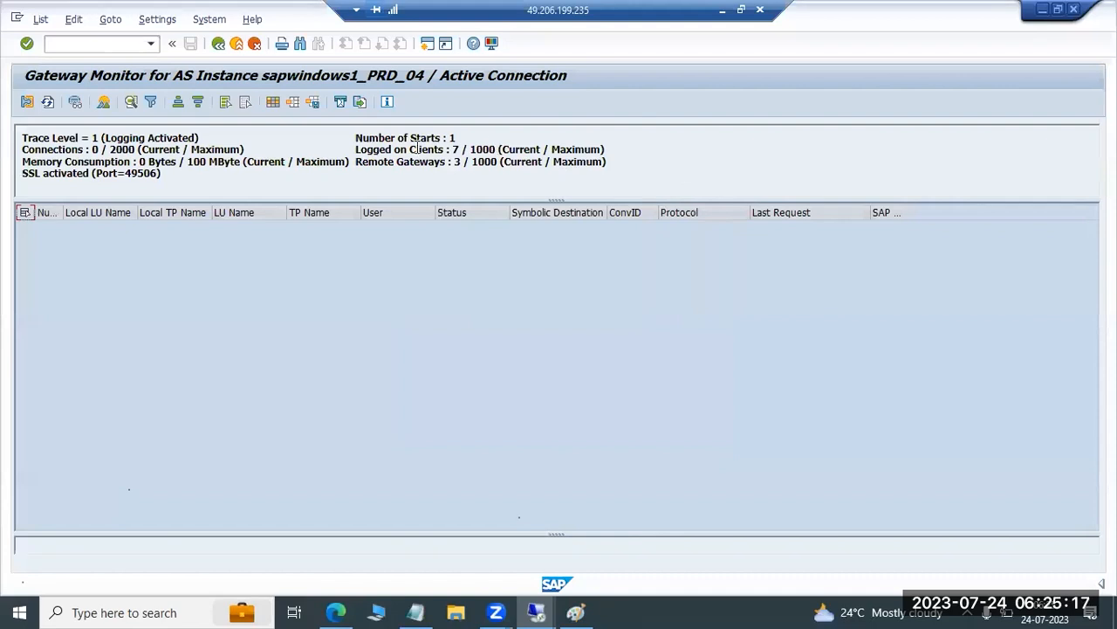
Open the maintenance of the gateway's ACL files and examine the three secinfo rules
left_click(160, 19)
mouse_move(114, 19)
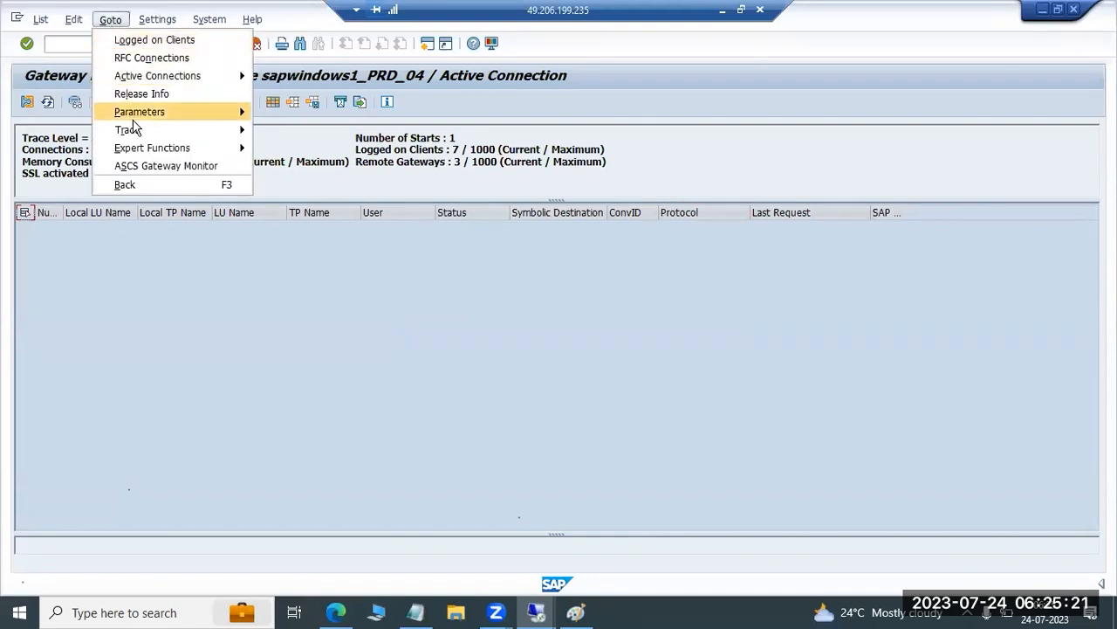
mouse_move(160, 149)
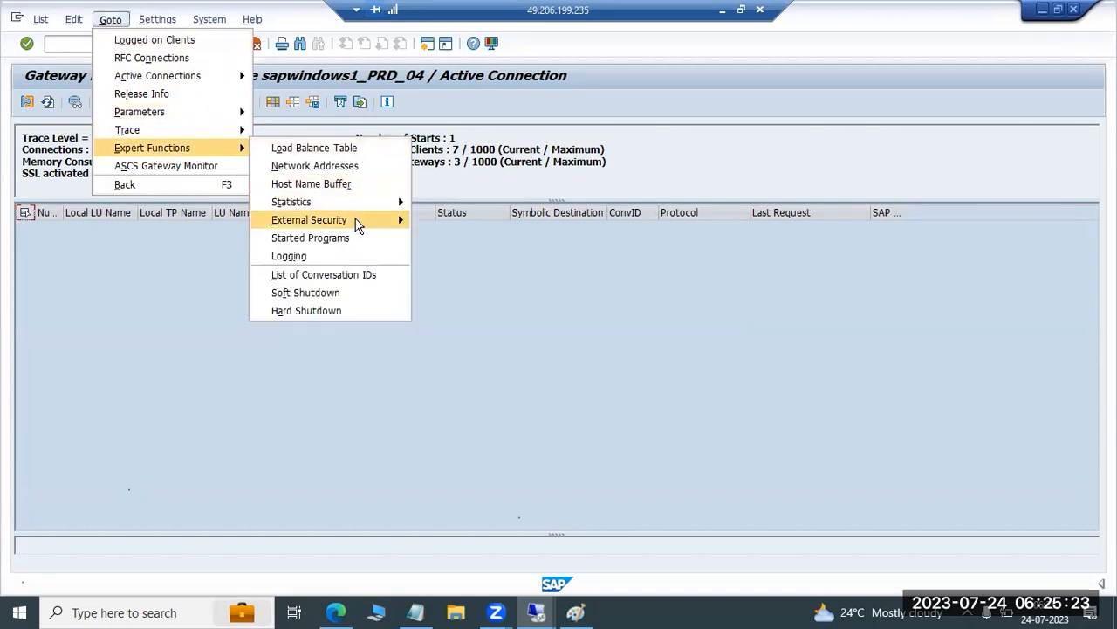
mouse_move(358, 223)
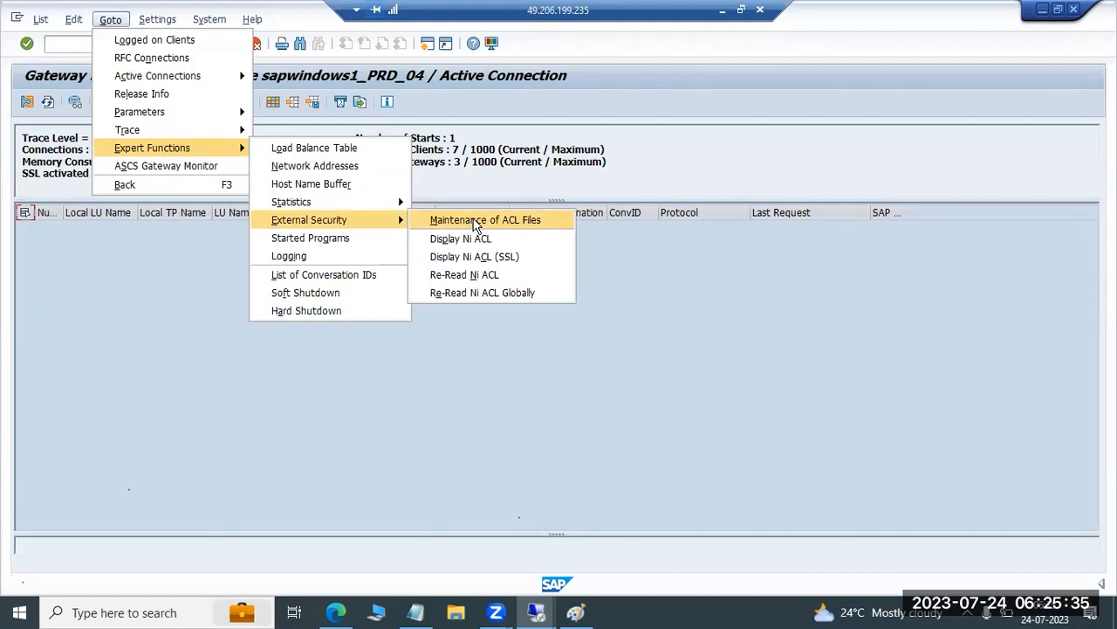
left_click(476, 224)
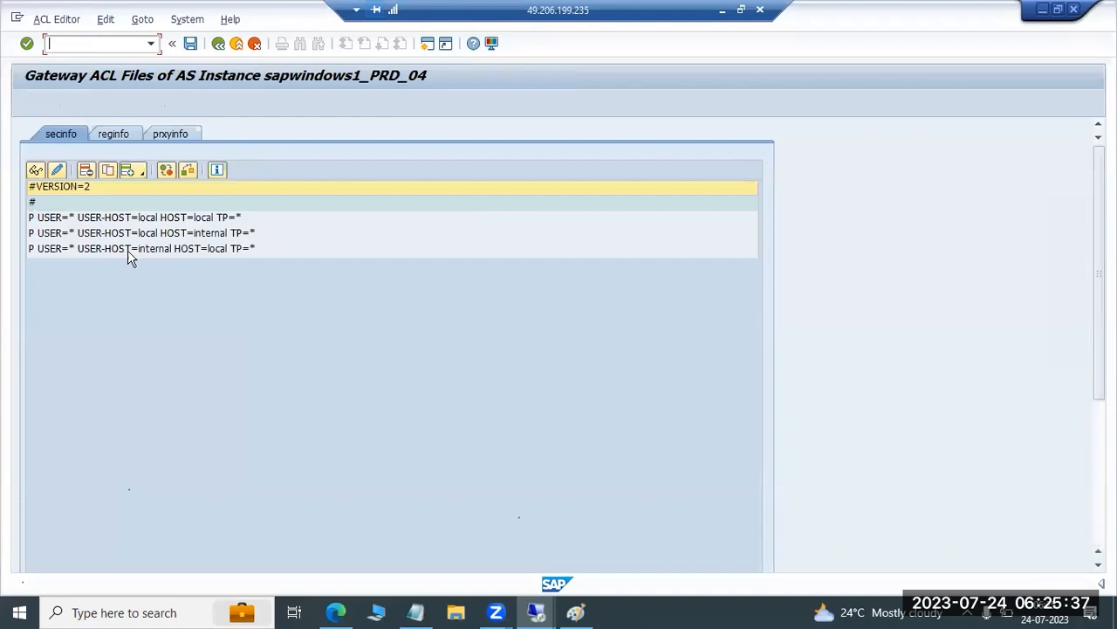
left_click(42, 219)
left_click(48, 234)
left_click(54, 251)
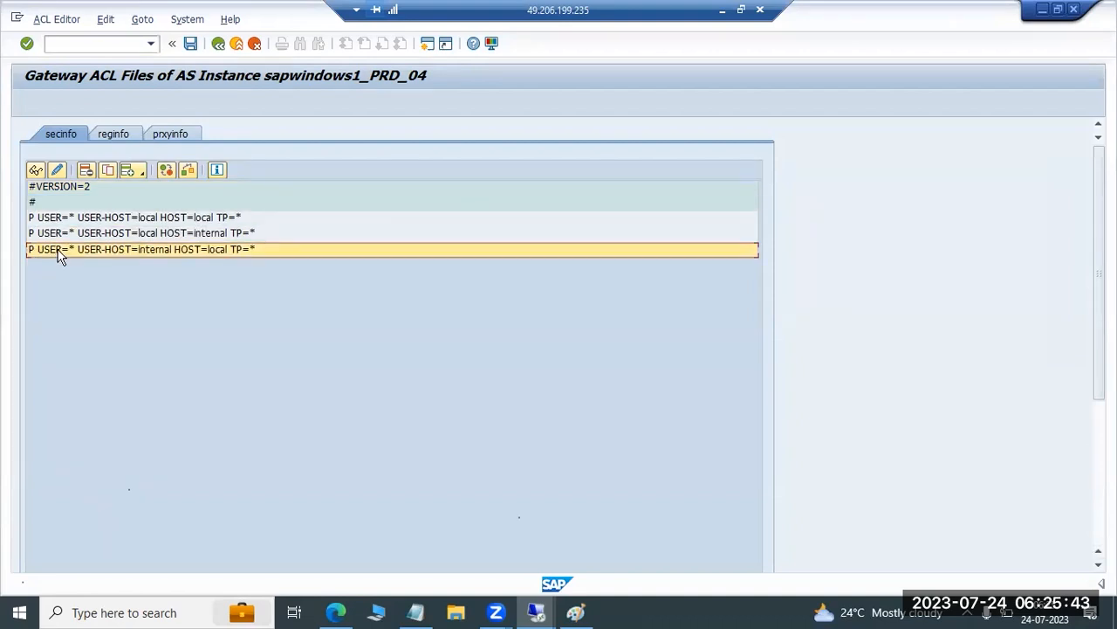
Examine the reginfo and prxyinfo ACL rules, and leave the gateway monitor
left_click(115, 133)
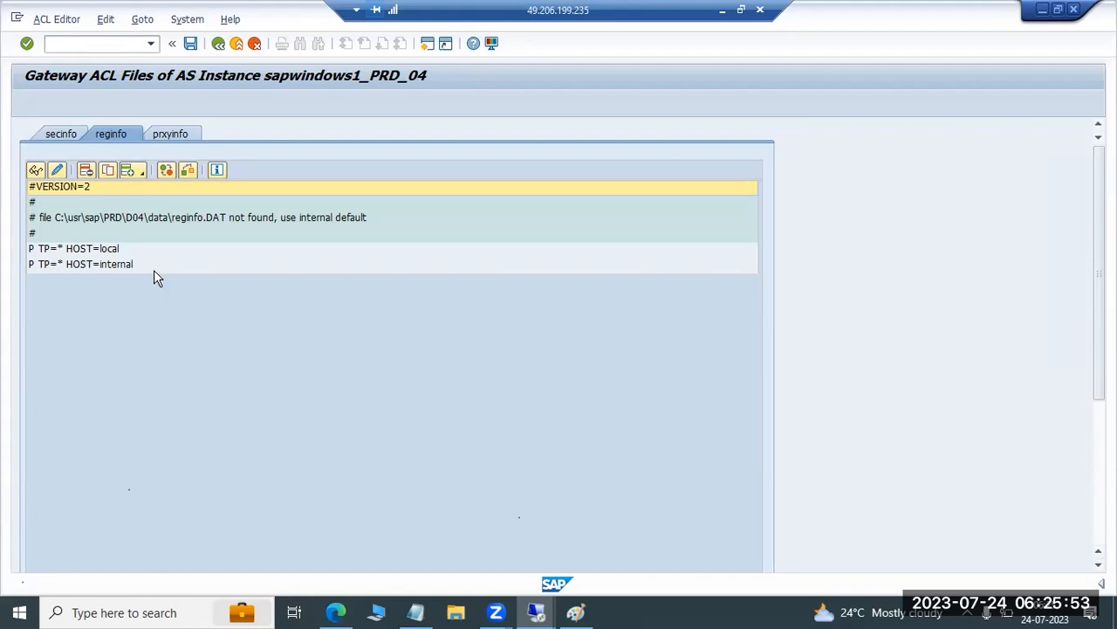
left_click(180, 134)
left_click(117, 135)
key("F3")
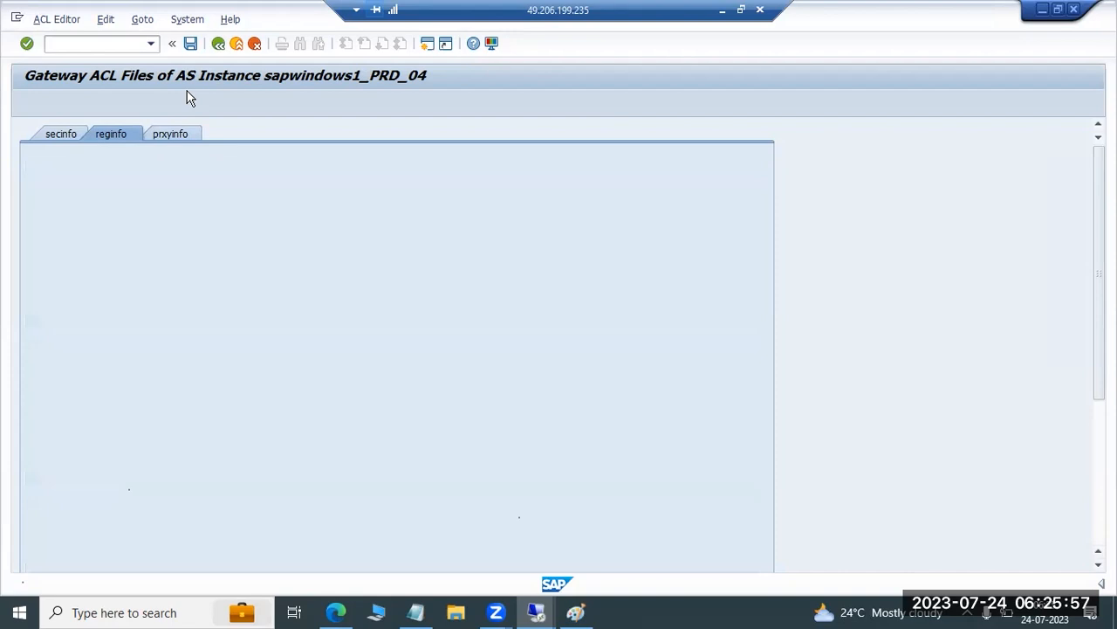
key("F3")
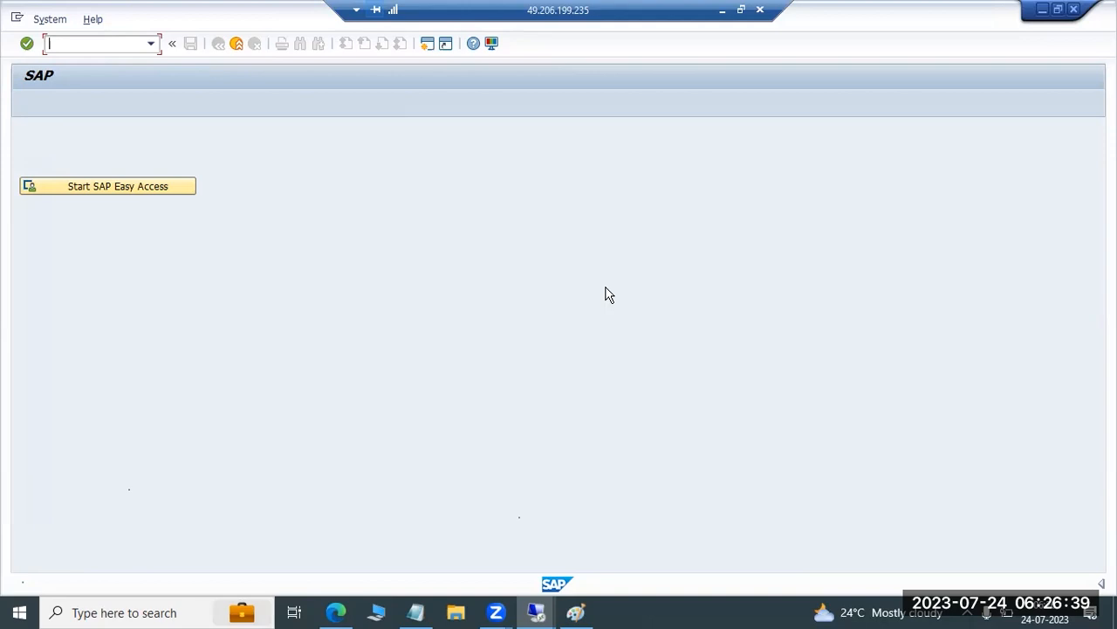
Run transaction SMGW for instance sapwindows1_PRD_04 and dismiss the security warning
type("smgw")
key("Return")
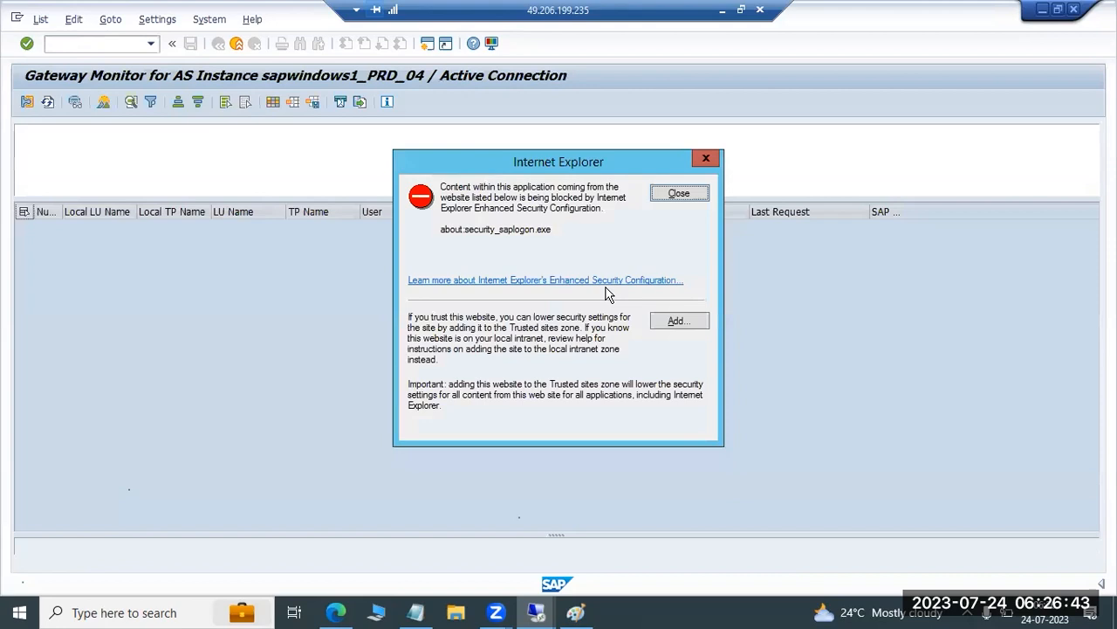
left_click(661, 195)
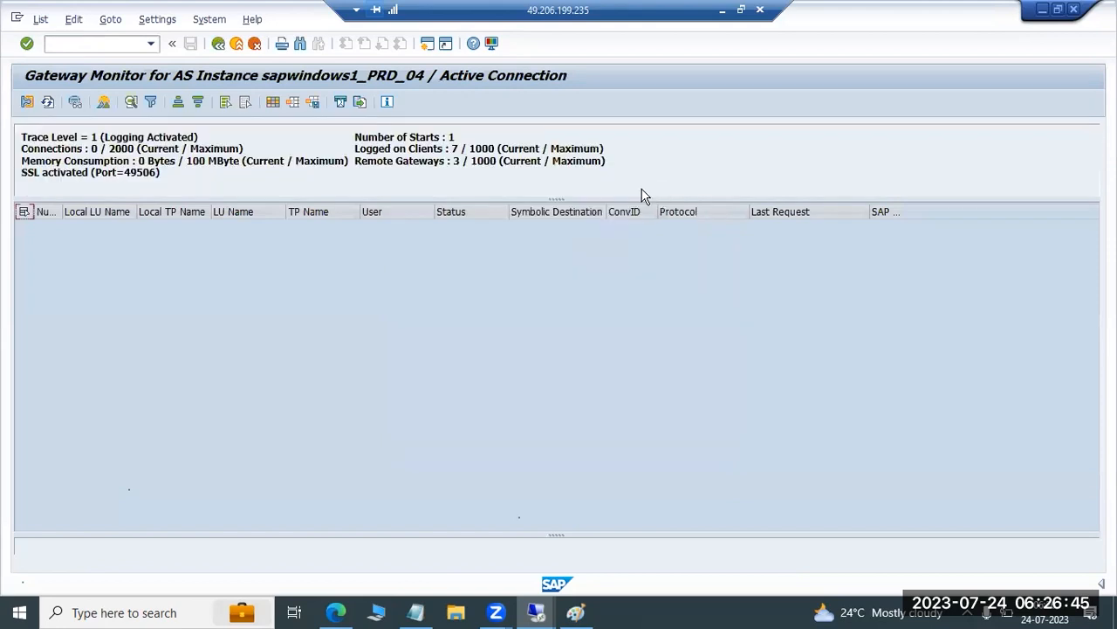
Reopen the ACL file maintenance, examine the first secinfo rule, and leave the gateway monitor
left_click(110, 19)
mouse_move(187, 130)
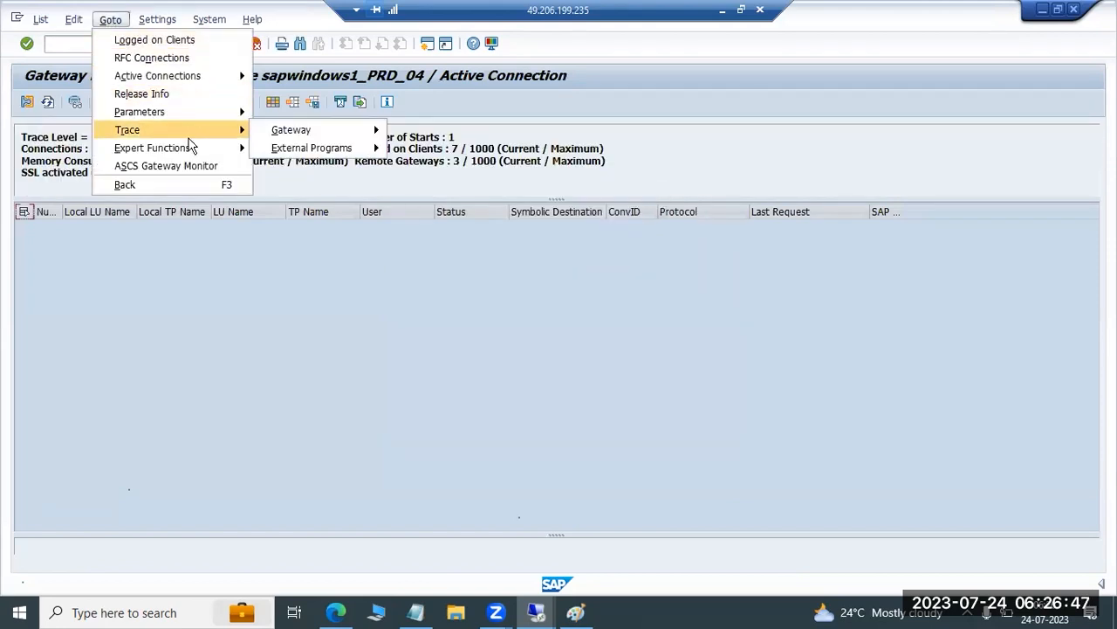
mouse_move(203, 148)
mouse_move(380, 218)
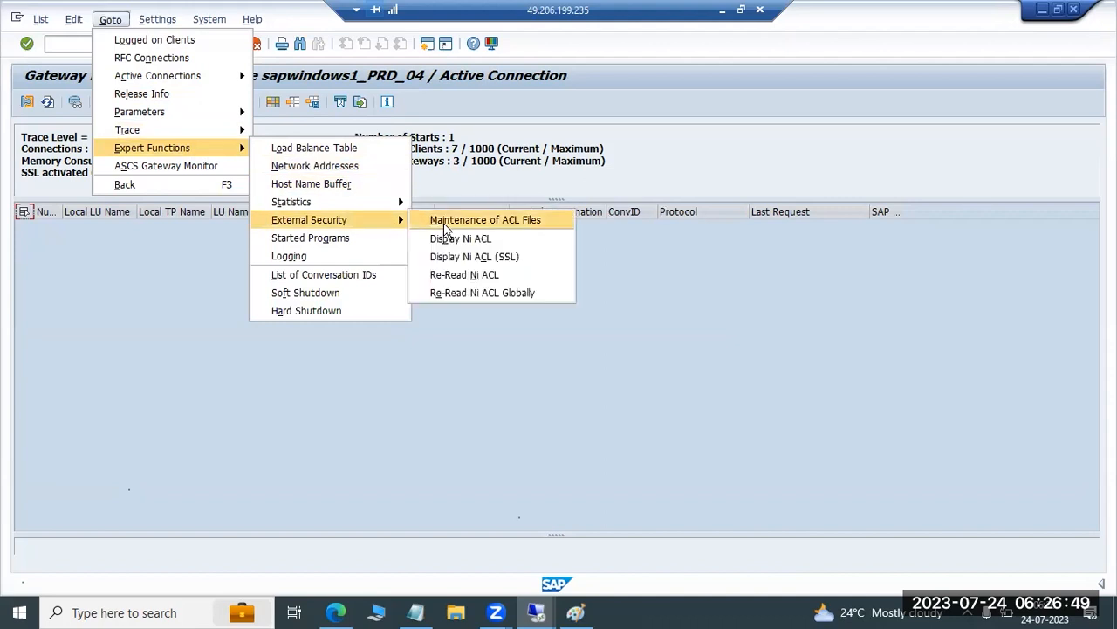
left_click(454, 221)
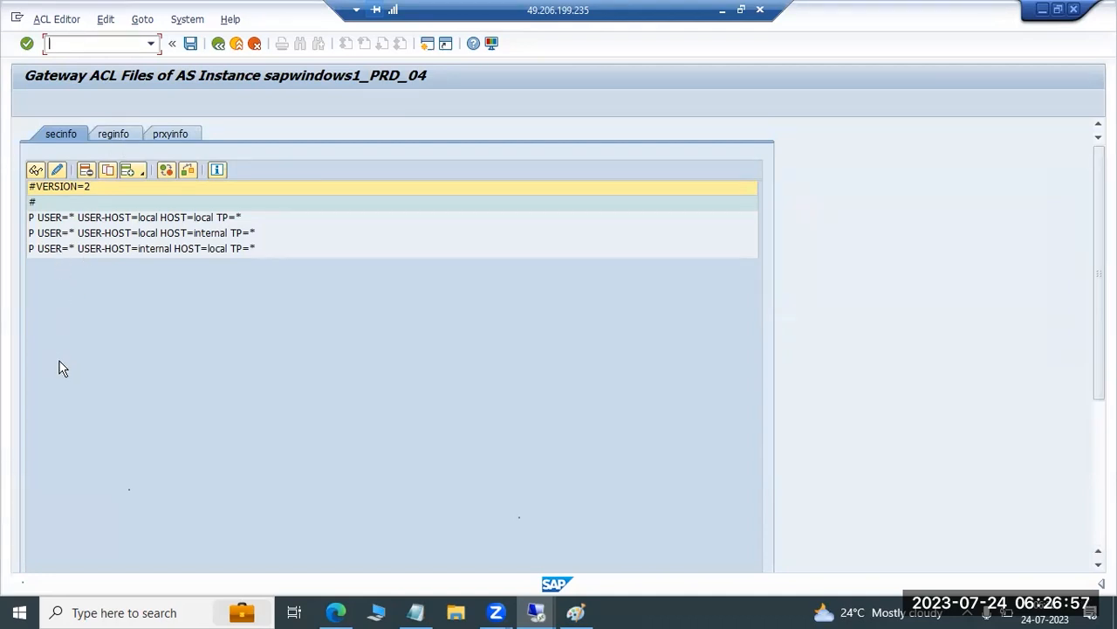
left_click(62, 219)
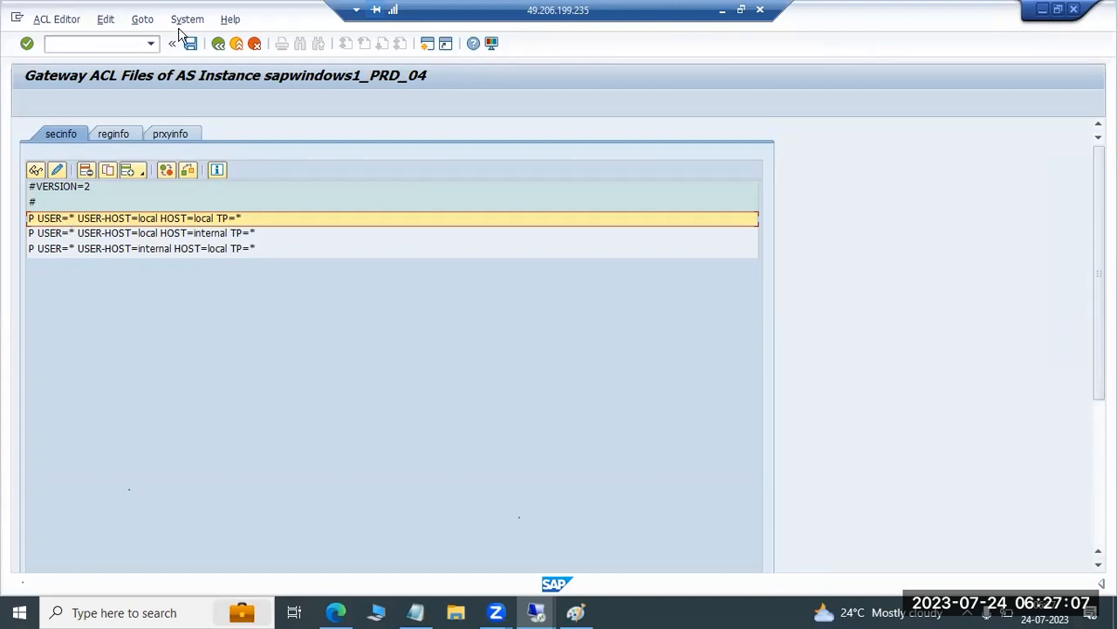
key("F3")
key("F3")
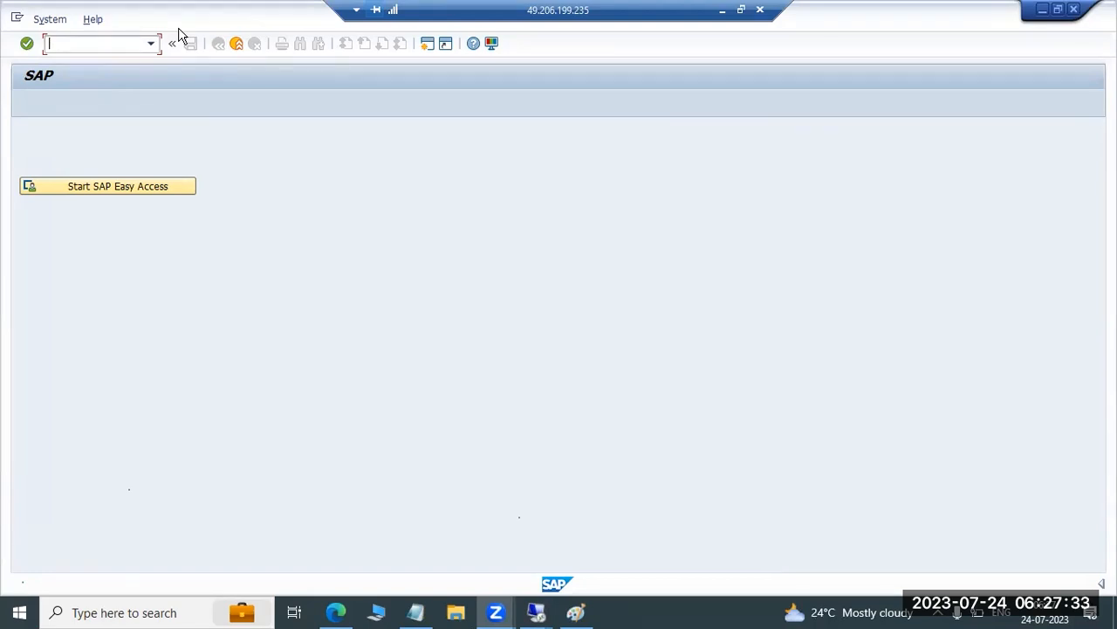
Run transaction SMGW again and dismiss the security warning
left_click(111, 42)
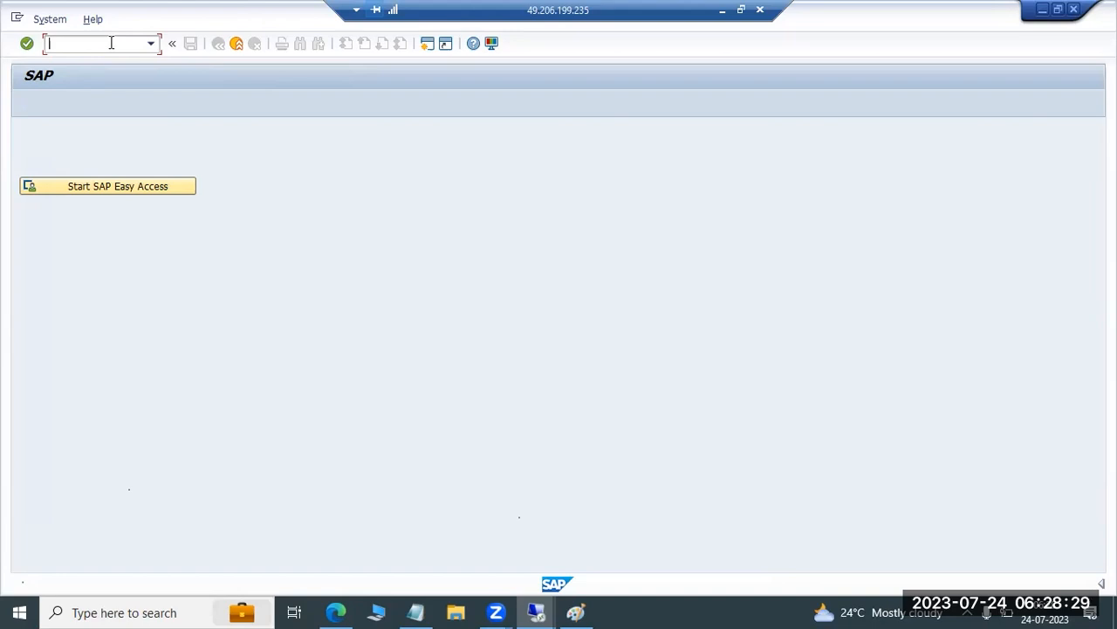
type("smgw")
key("Return")
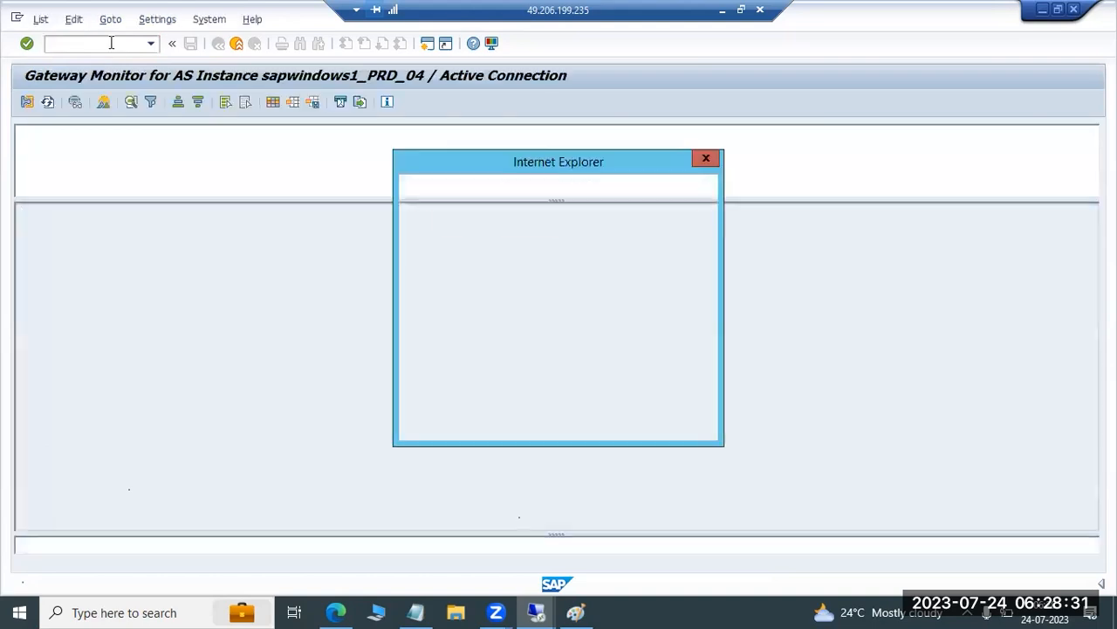
left_click(663, 193)
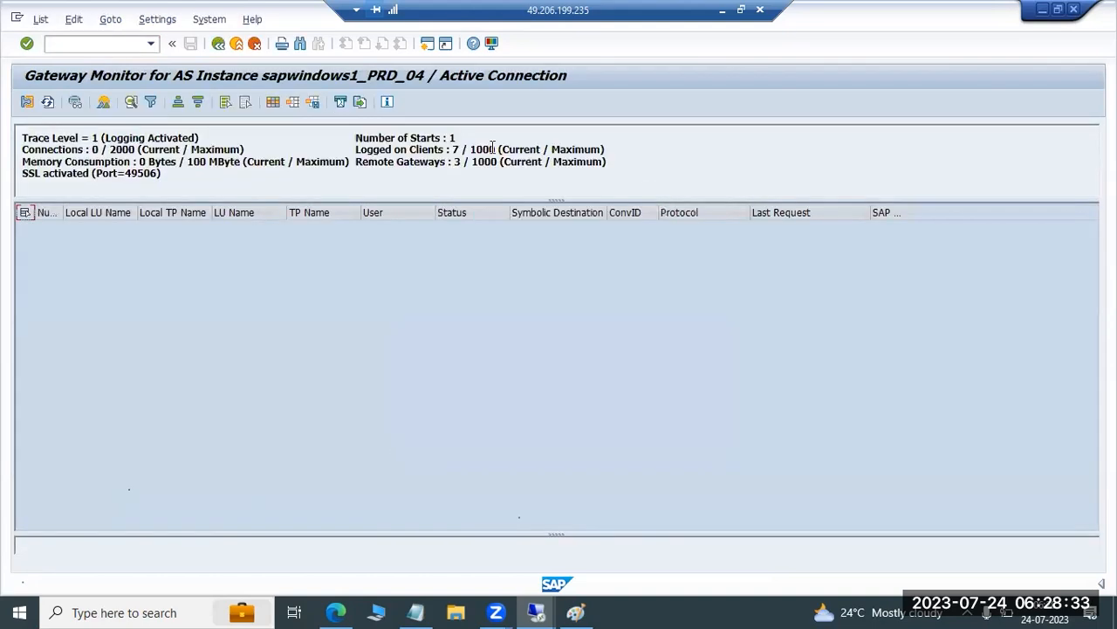
Open the maintenance of the ACL files for gateway instance sapwindows1_PRD_04
left_click(110, 19)
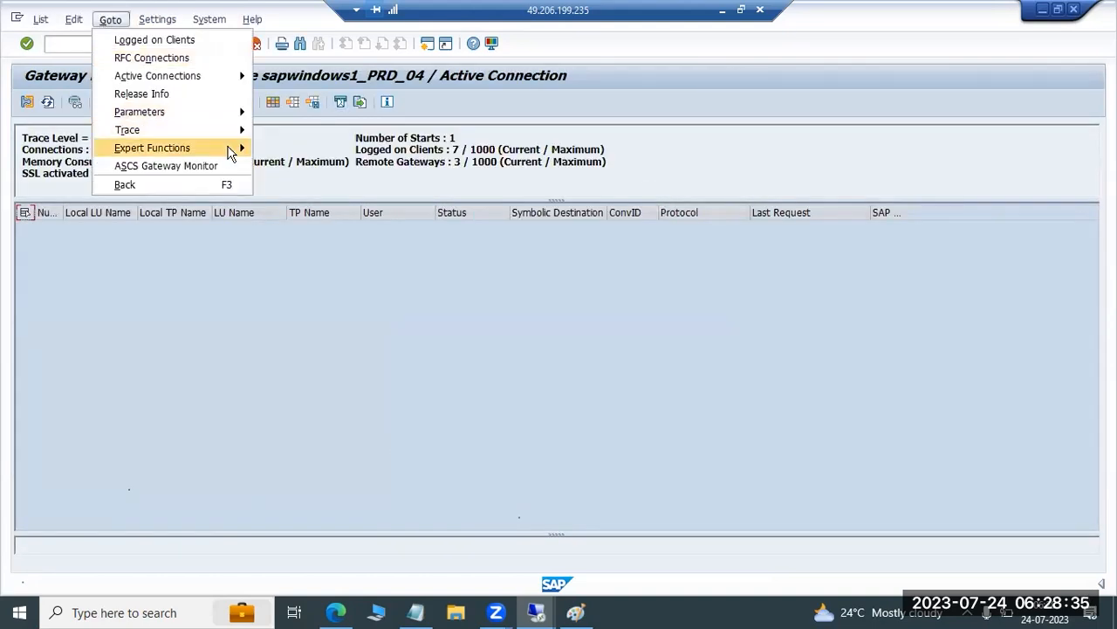
mouse_move(247, 149)
mouse_move(387, 219)
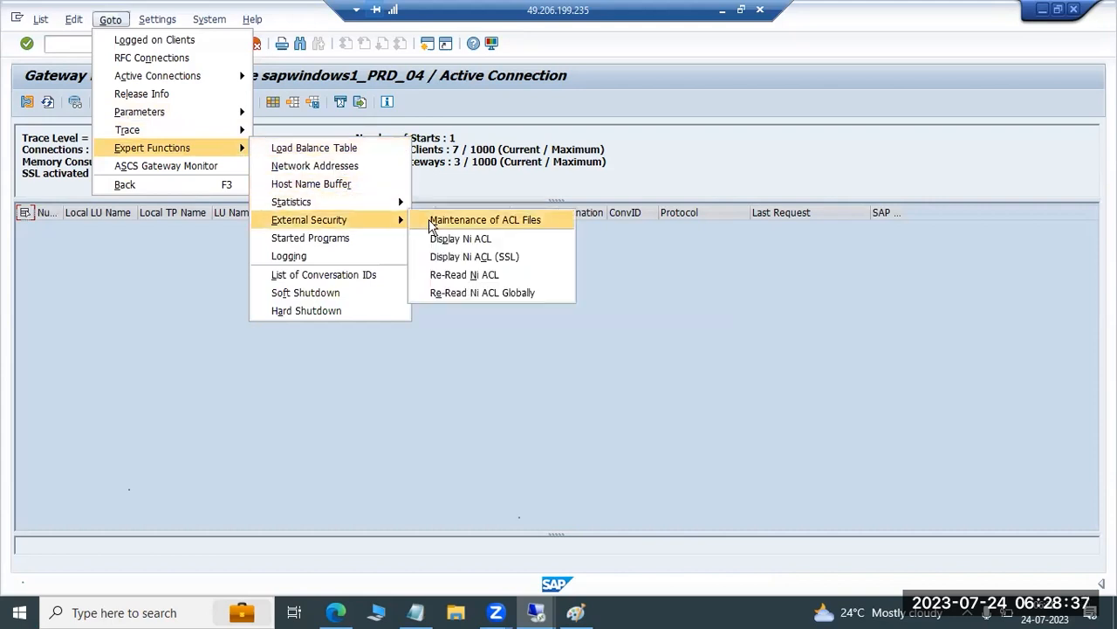
left_click(437, 222)
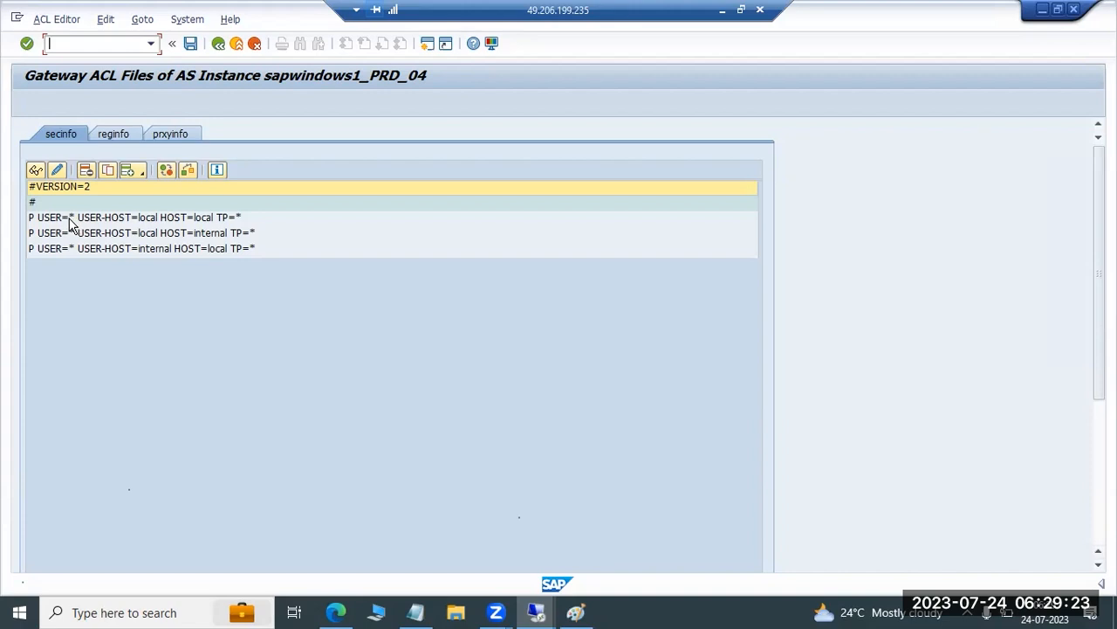
Create a standard secinfo ACL file for starting server programs, choosing both the GW:LOCAL and GW:INTERNAL entries for saving
left_click(58, 19)
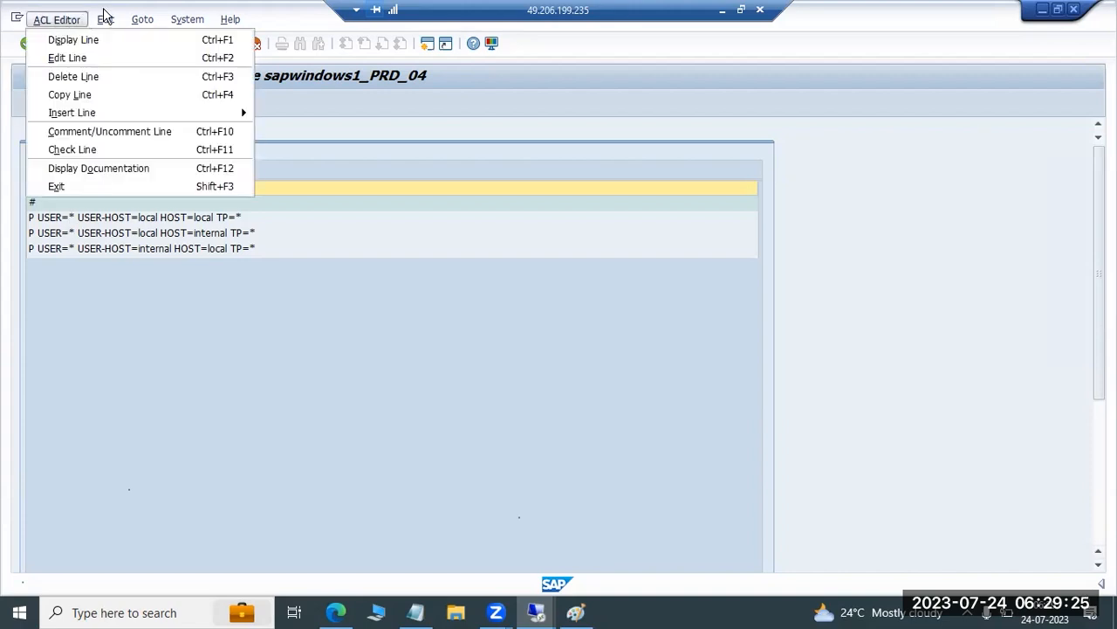
mouse_move(140, 21)
left_click(149, 40)
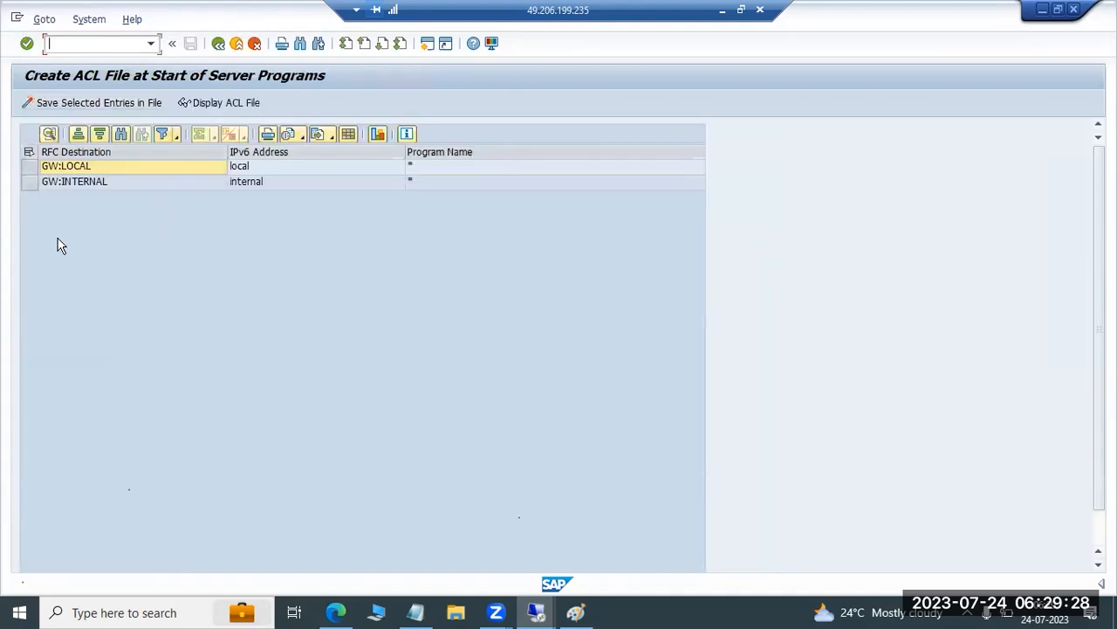
left_click(28, 152)
left_click(53, 101)
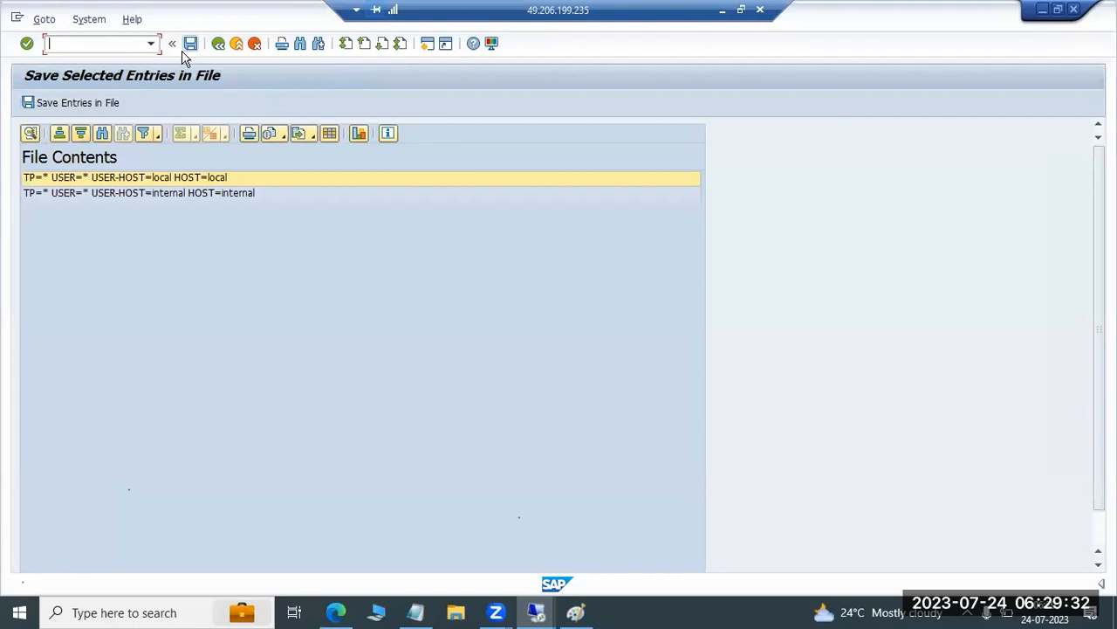
Save the selected entries in the file, replacing the existing one, dismiss the security warnings and display the ACL file
left_click(85, 106)
left_click(221, 321)
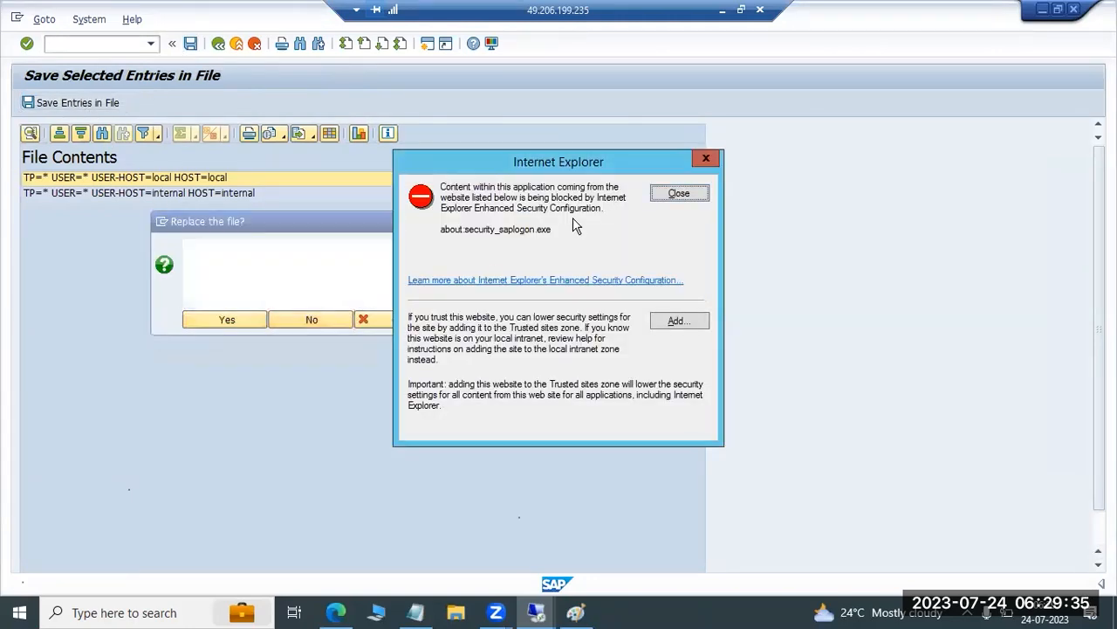
left_click(678, 190)
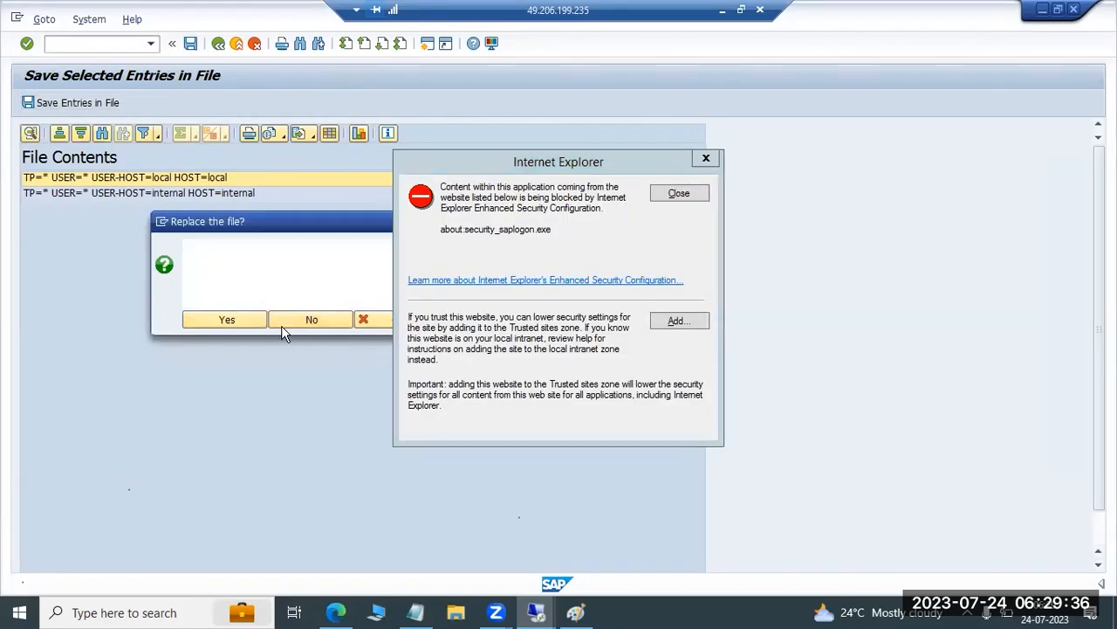
left_click(225, 320)
left_click(225, 321)
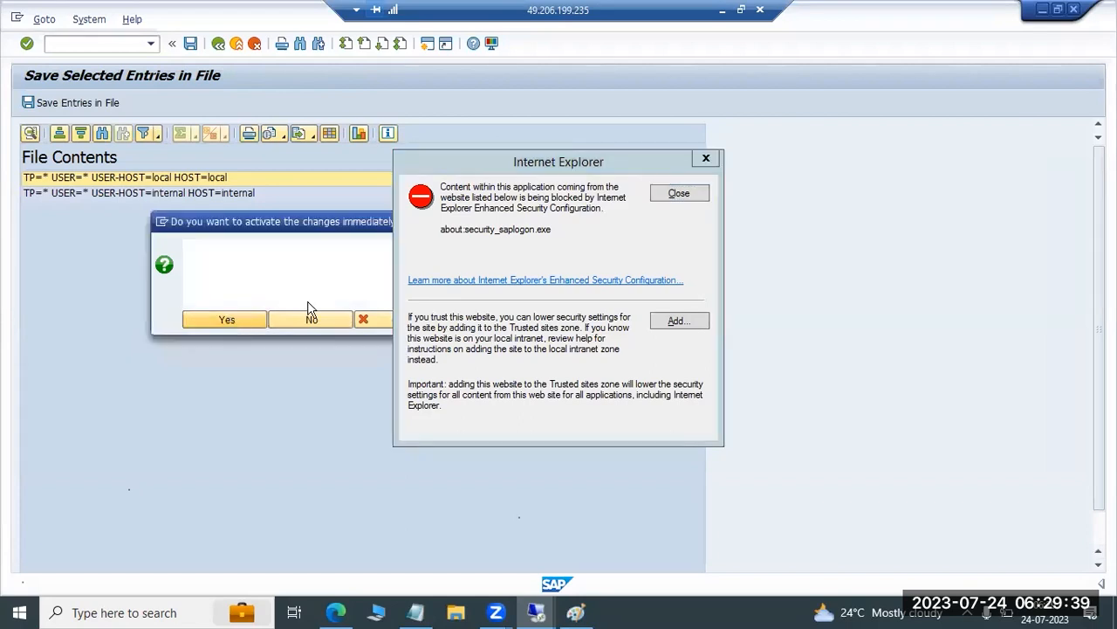
left_click(673, 193)
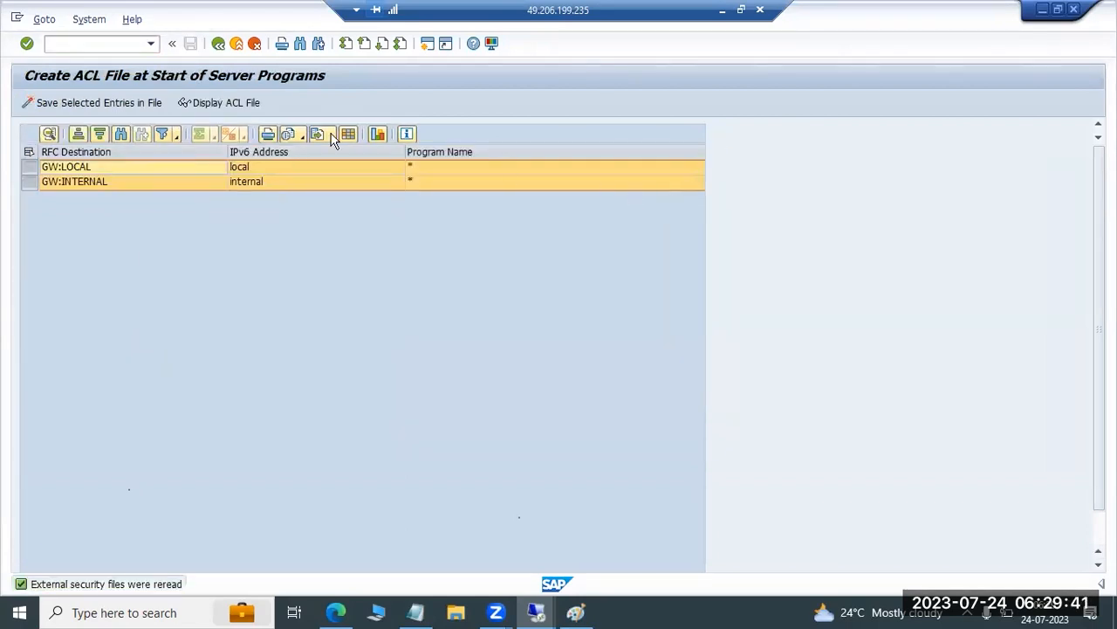
left_click(229, 101)
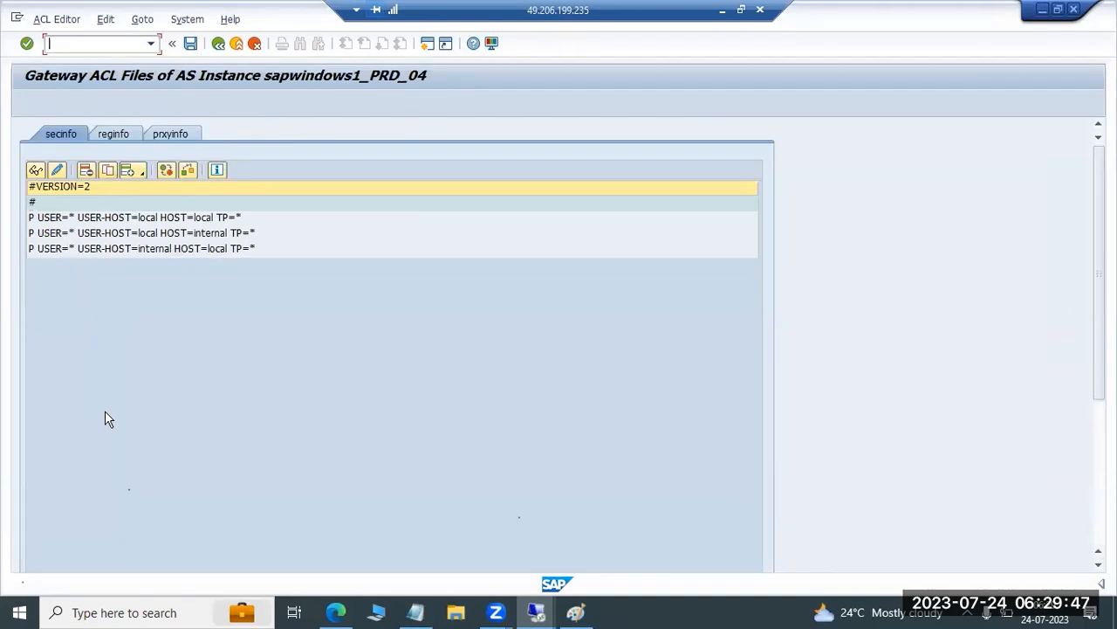
Return to the gateway monitor and reopen the ACL file maintenance with the saved secinfo entries
left_click(218, 44)
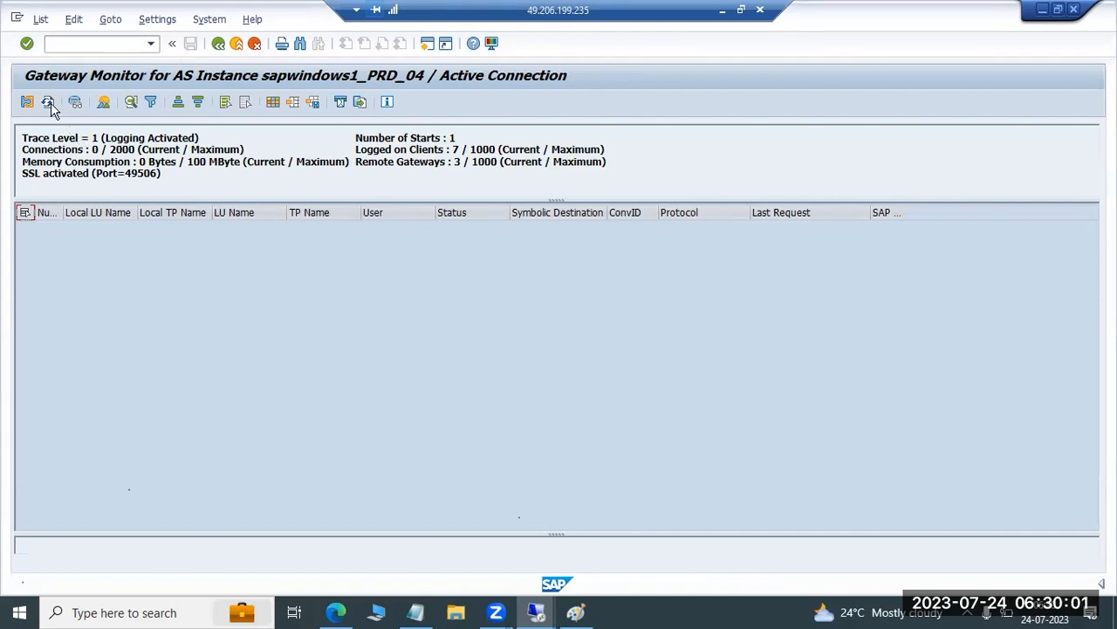
left_click(106, 21)
mouse_move(213, 152)
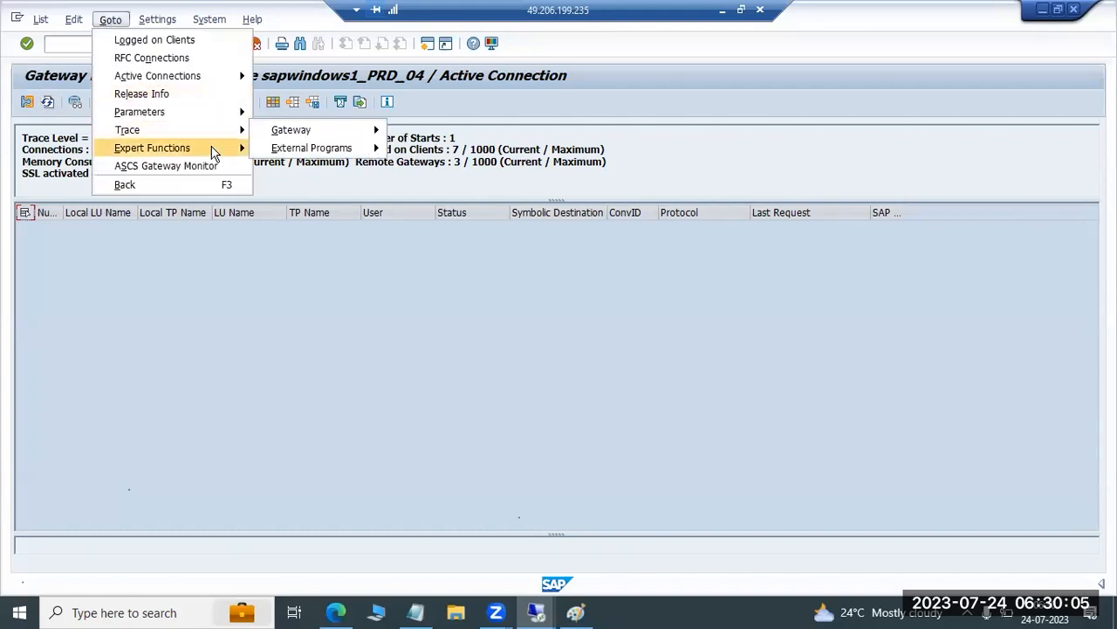
mouse_move(380, 220)
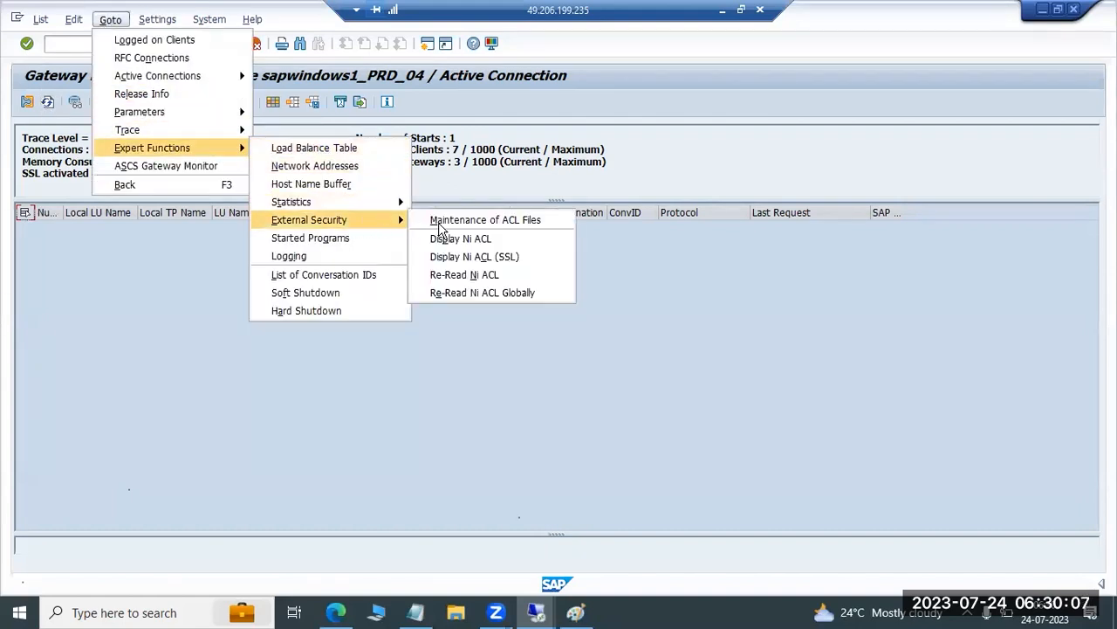
left_click(442, 222)
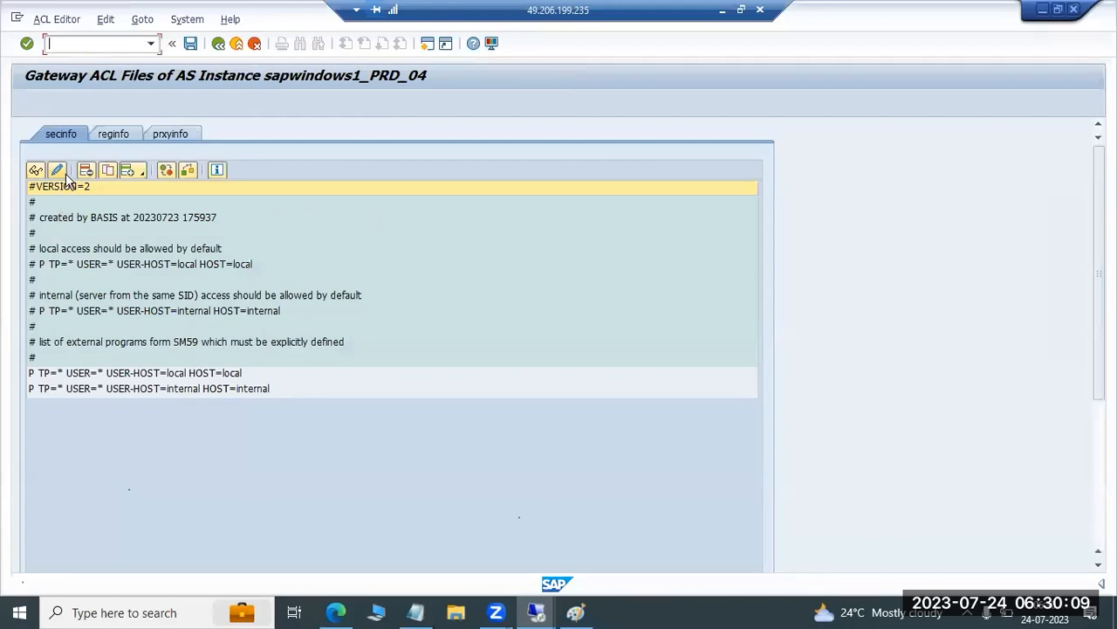
Insert a blank line below the #VERSION=2 line in secinfo
left_click(131, 170)
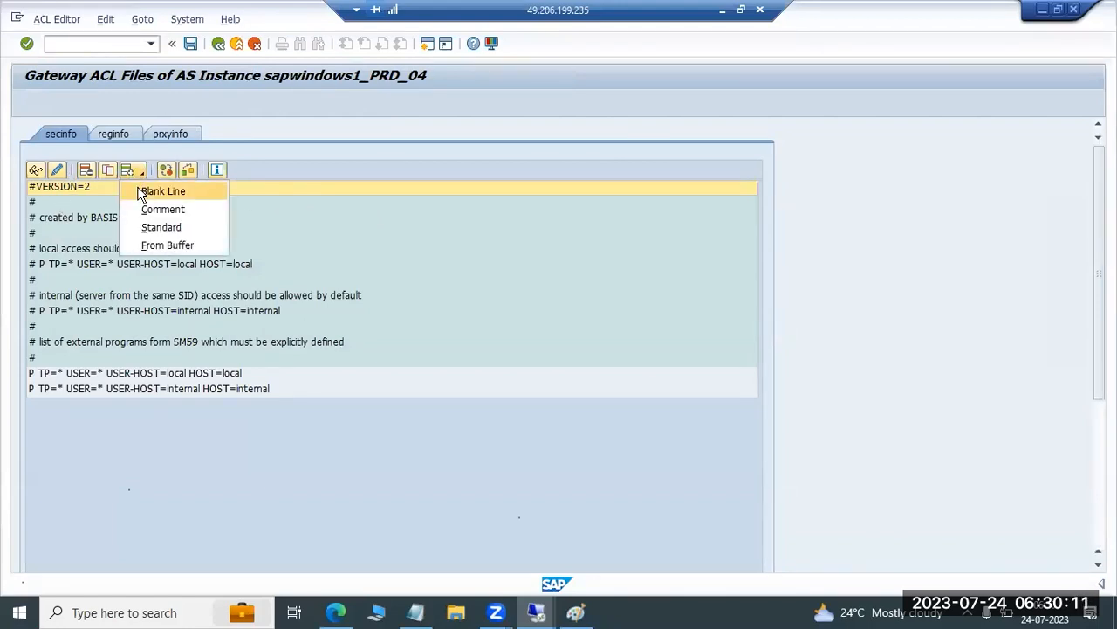
left_click(145, 192)
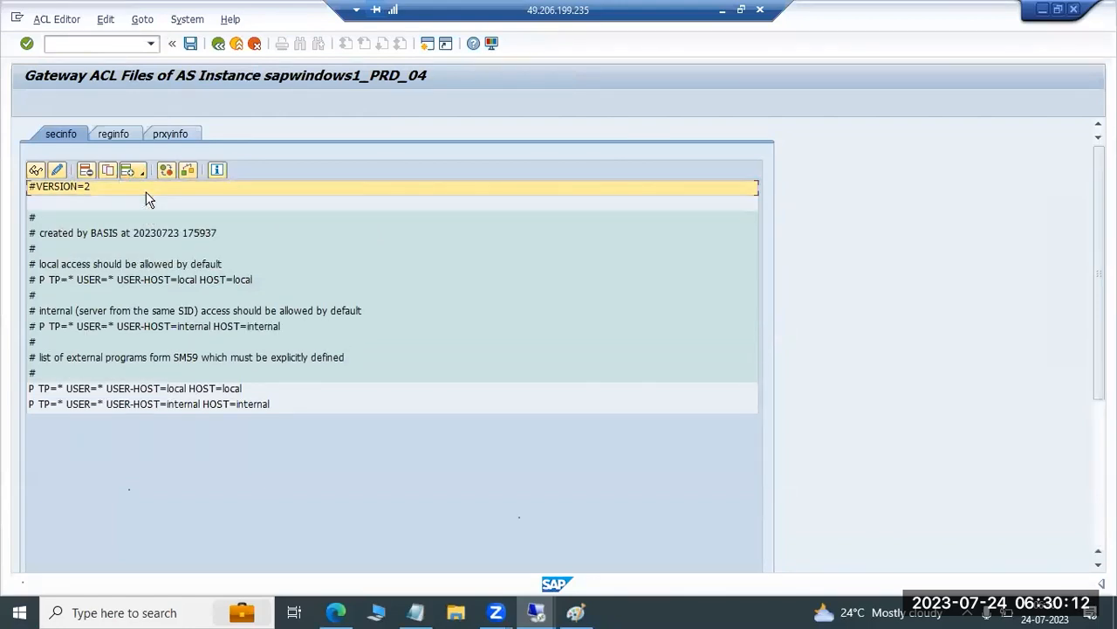
Delete the blank line below #VERSION=2 from secinfo, dismissing the information message and the security warning
left_click(53, 205)
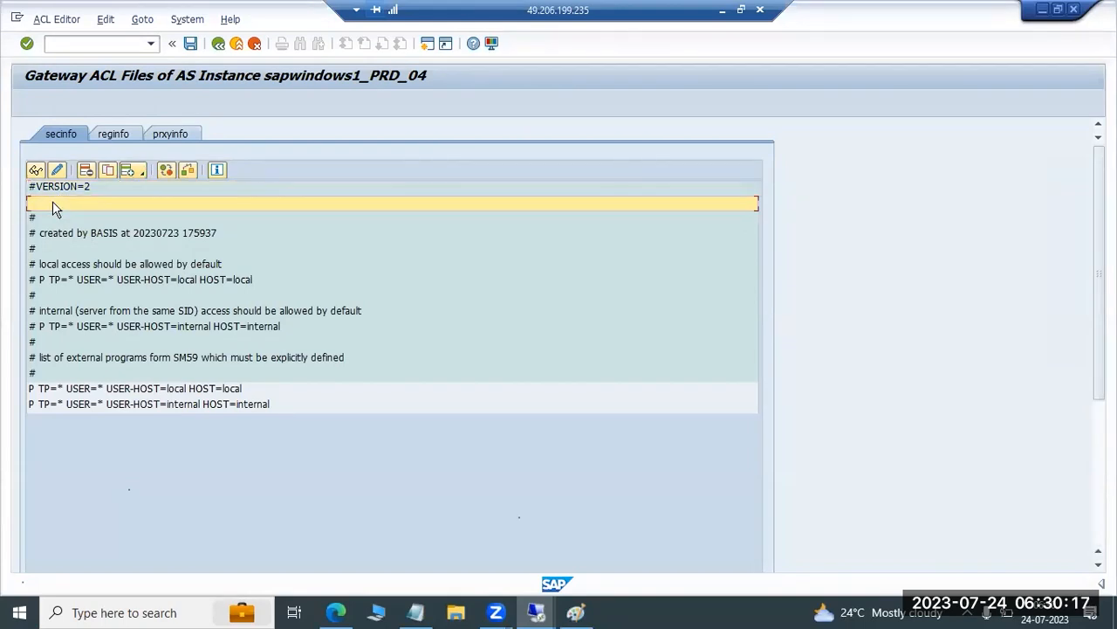
left_click(57, 170)
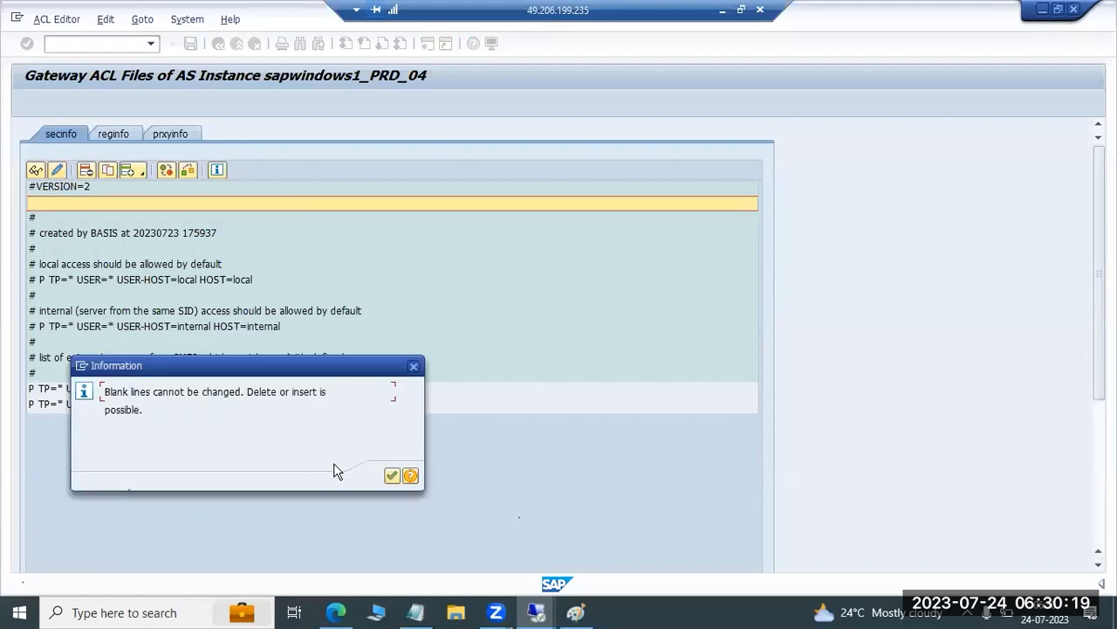
left_click(391, 475)
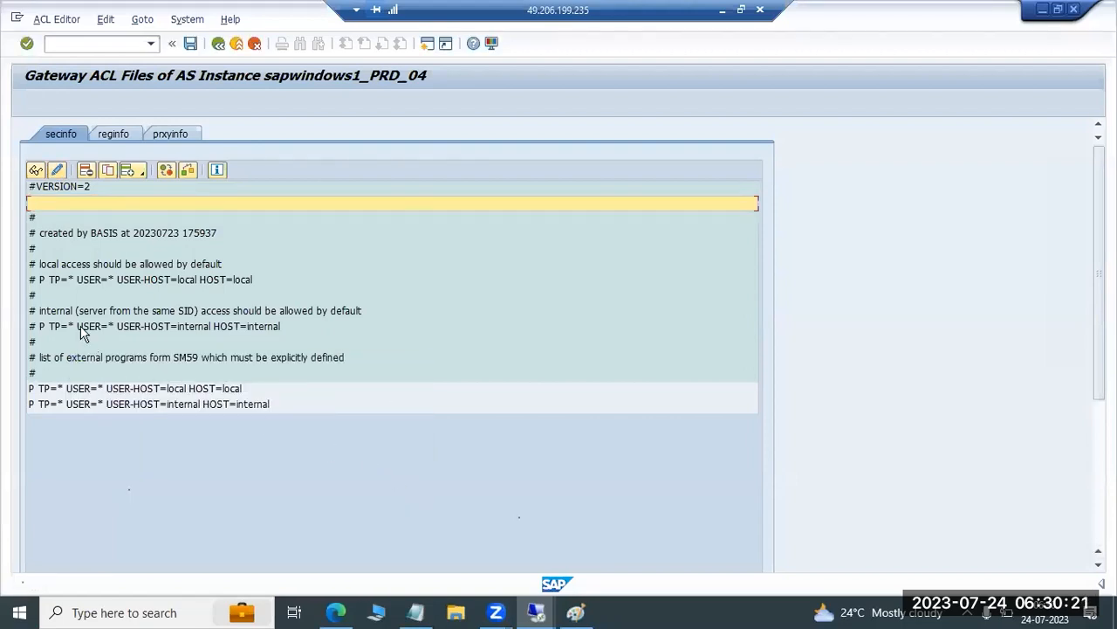
left_click(87, 171)
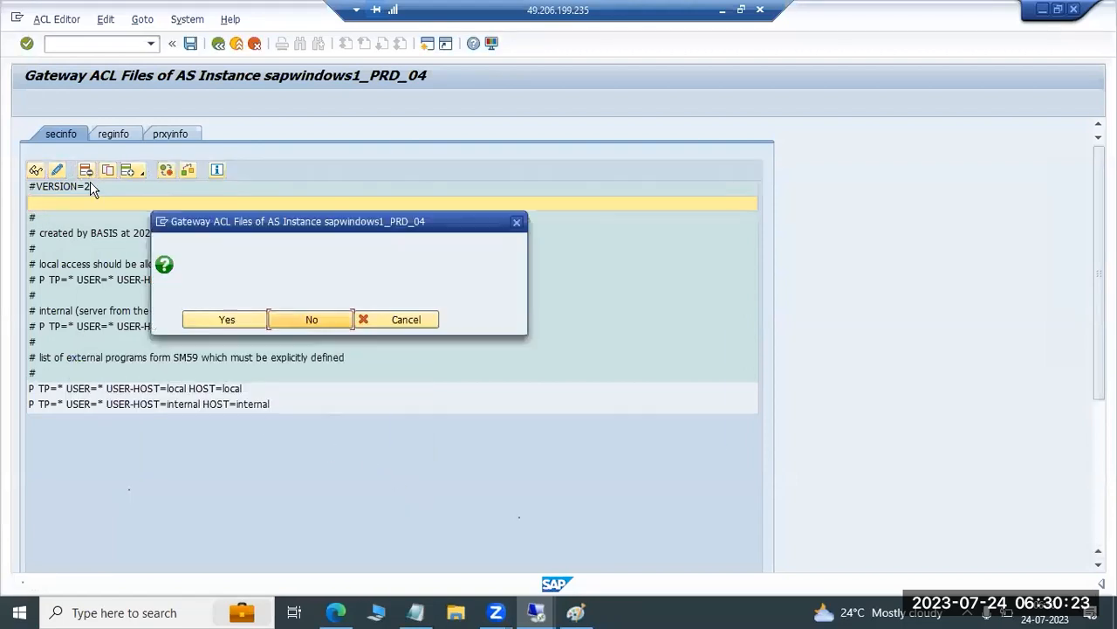
left_click(226, 317)
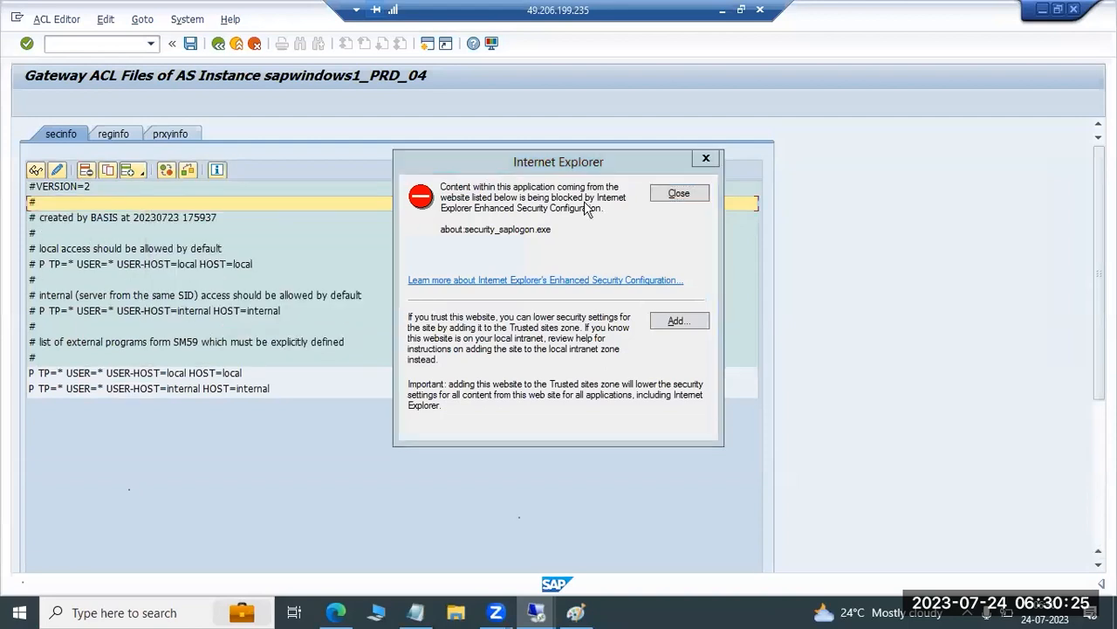
left_click(680, 193)
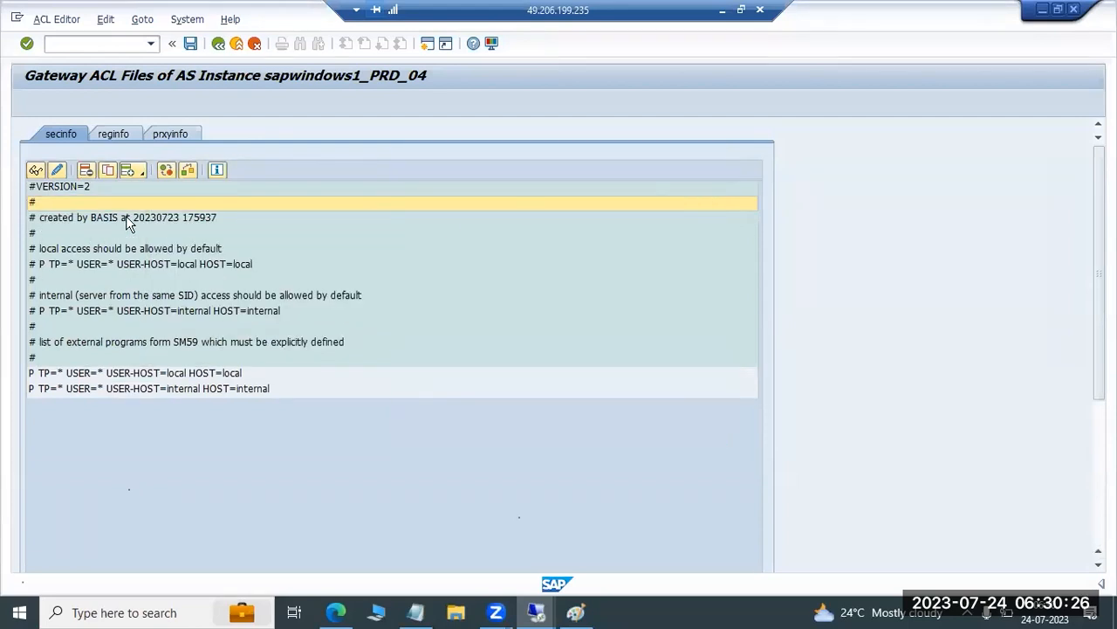
Start a new standard line in secinfo as a deny (D) entry and try ABC* as its TP value
left_click(144, 171)
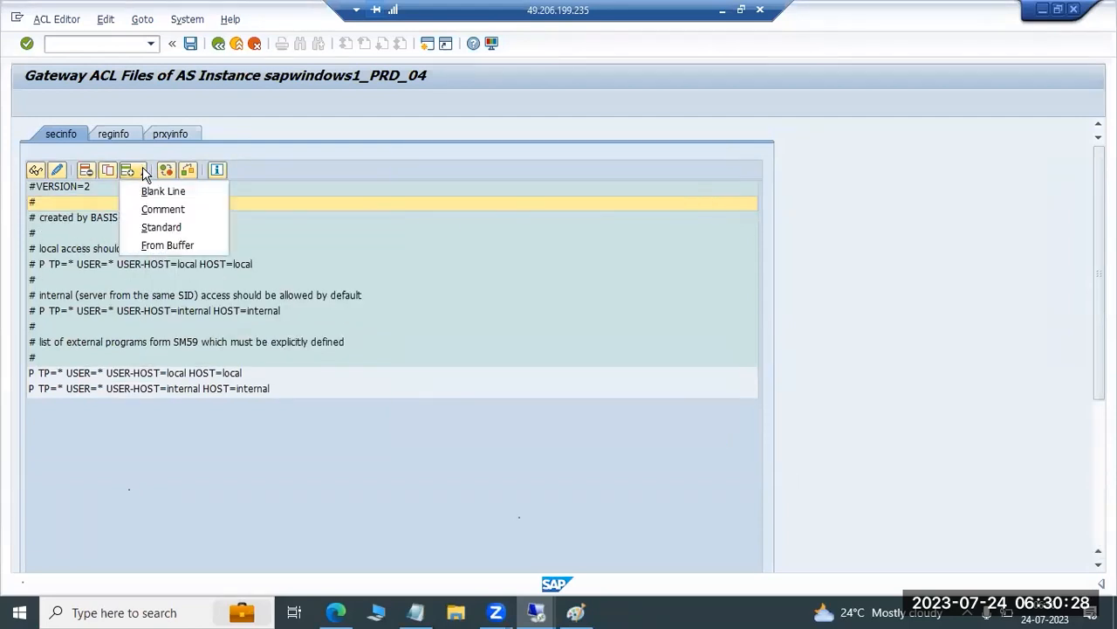
left_click(157, 225)
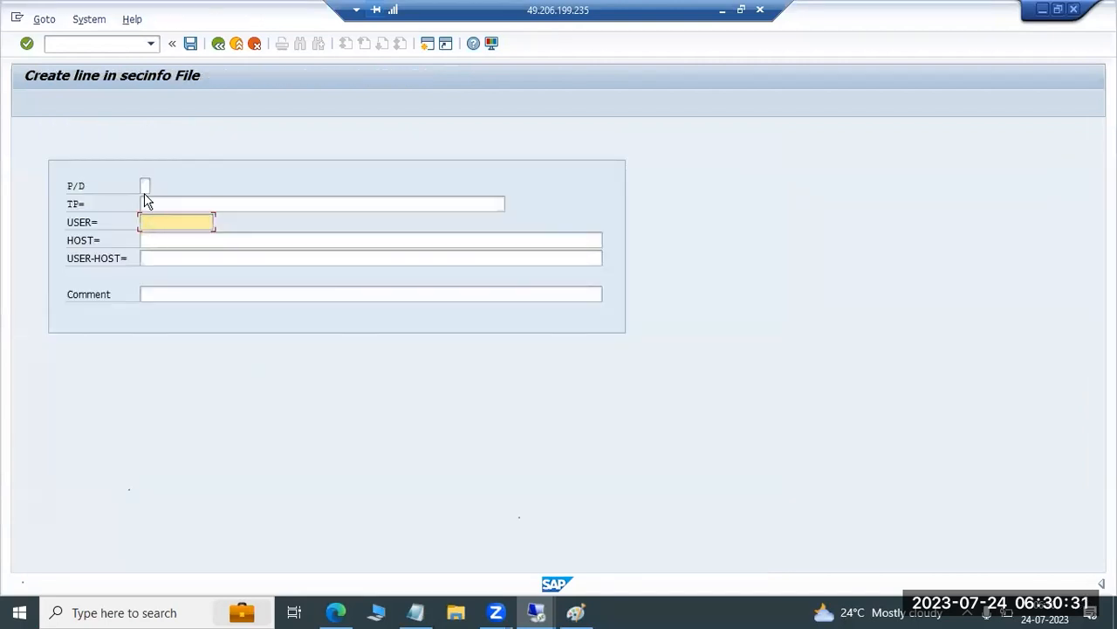
left_click(145, 186)
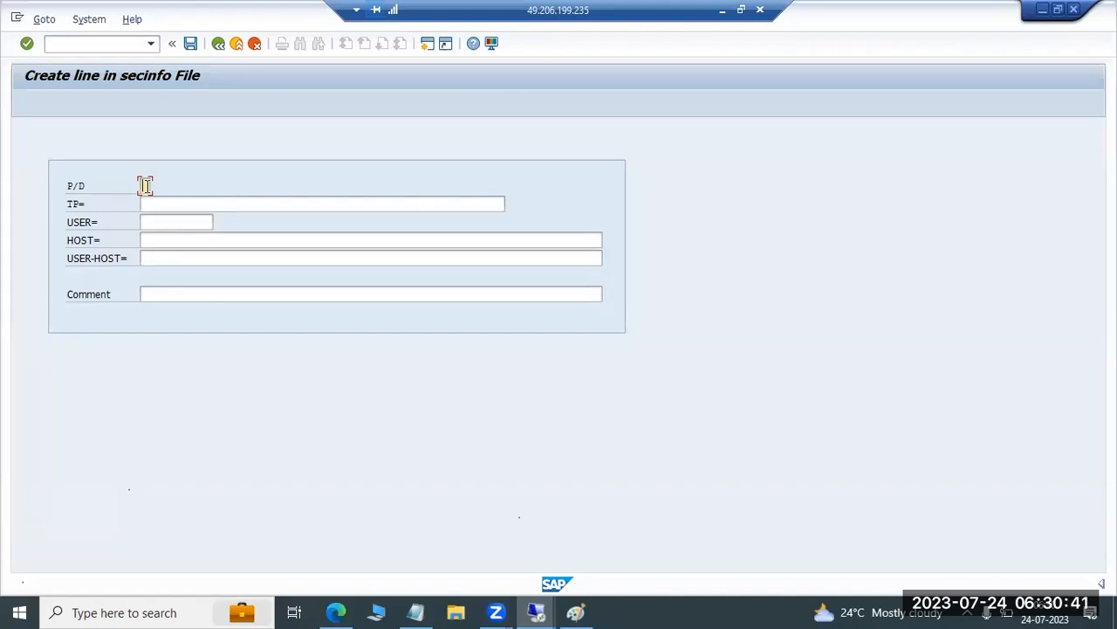
key("Tab")
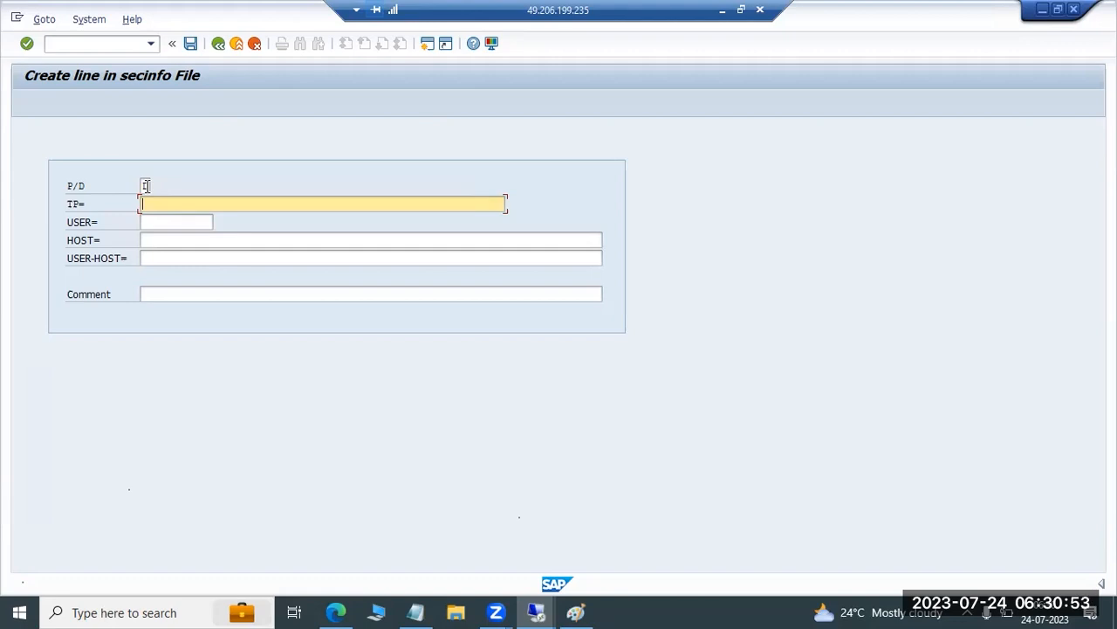
type("ABC*")
key("BackSpace")
key("BackSpace")
key("BackSpace")
Change the new secinfo line to P/D value P, with TP set to XYZ* and USER set to *
left_click(145, 185)
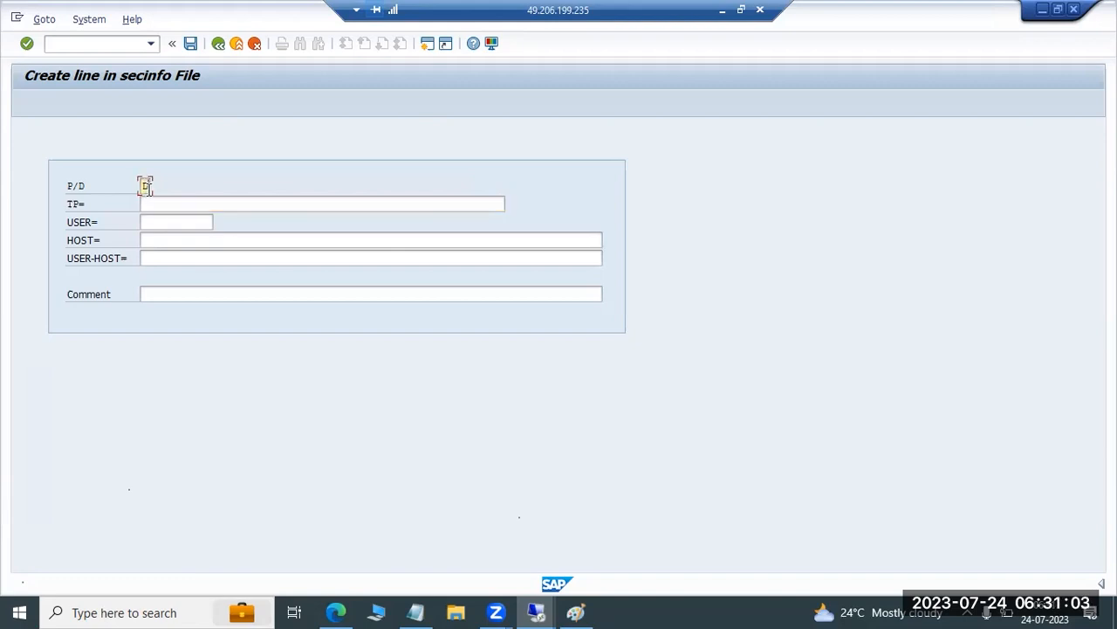
type("P")
left_click(172, 207)
type("XYZ*")
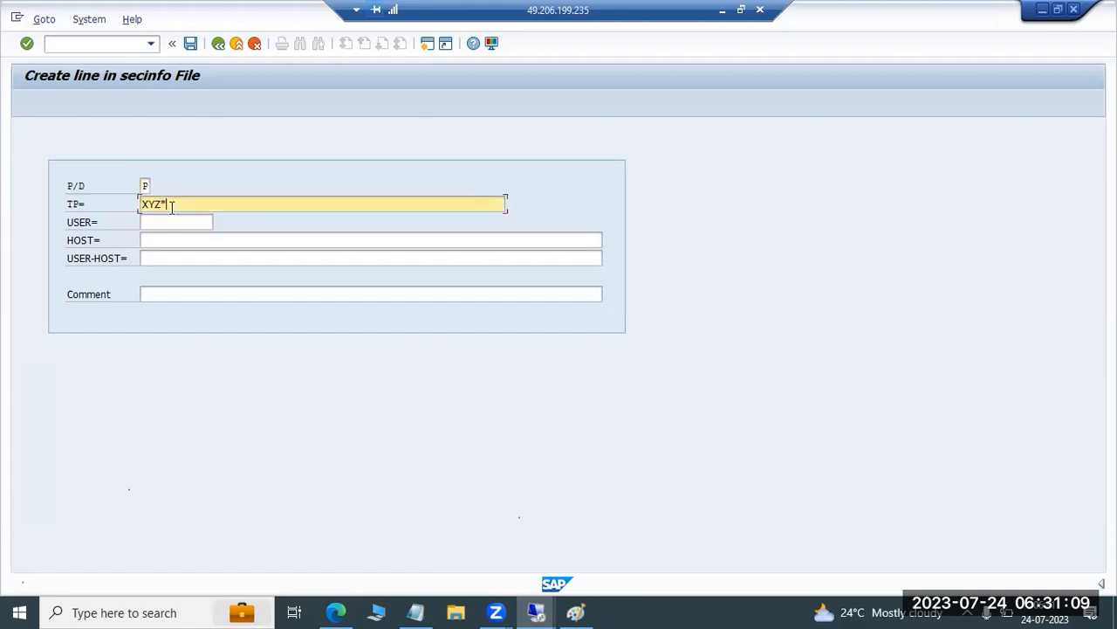
left_click(172, 220)
type("*HO")
key("BackSpace")
key("BackSpace")
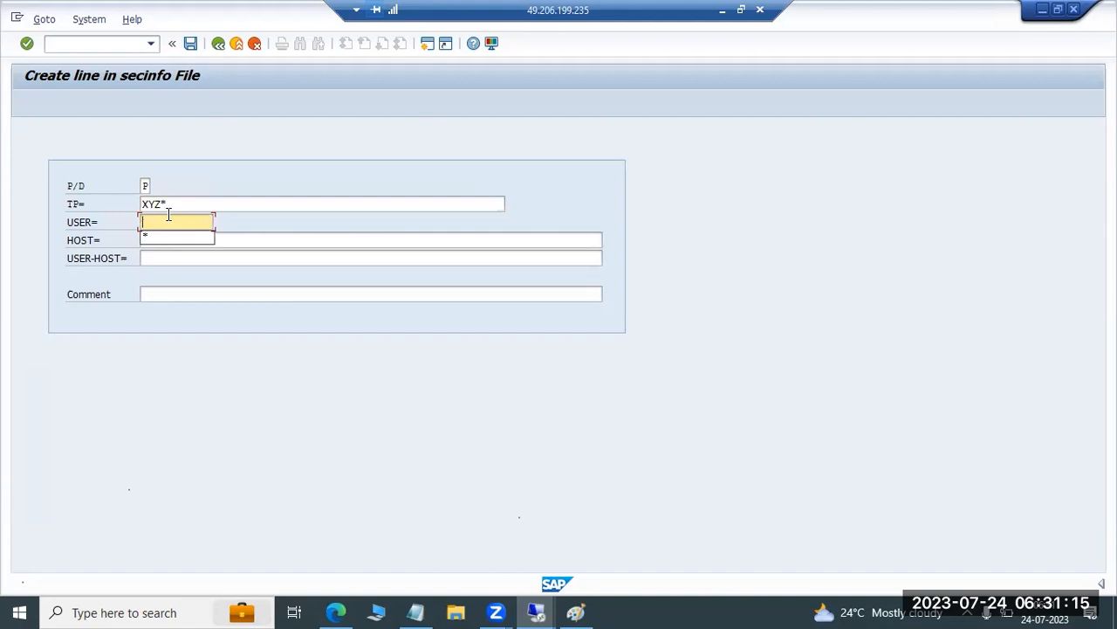
left_click(160, 237)
left_click(161, 240)
left_click(161, 259)
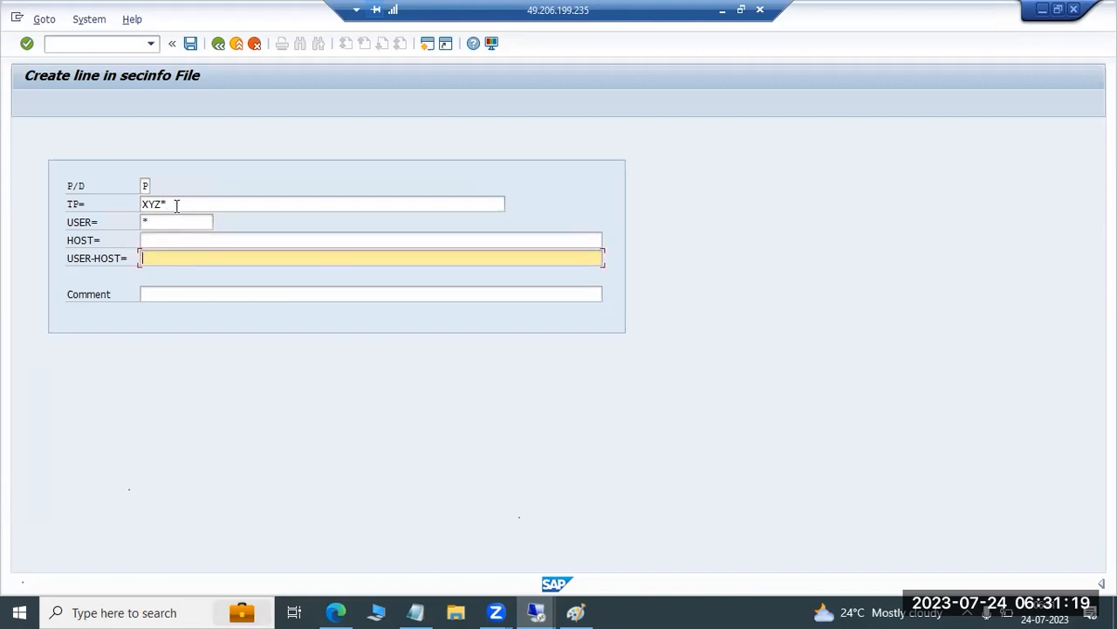
Leave the new line form and ACL file maintenance without saving, and return to the SAP start screen
left_click(219, 43)
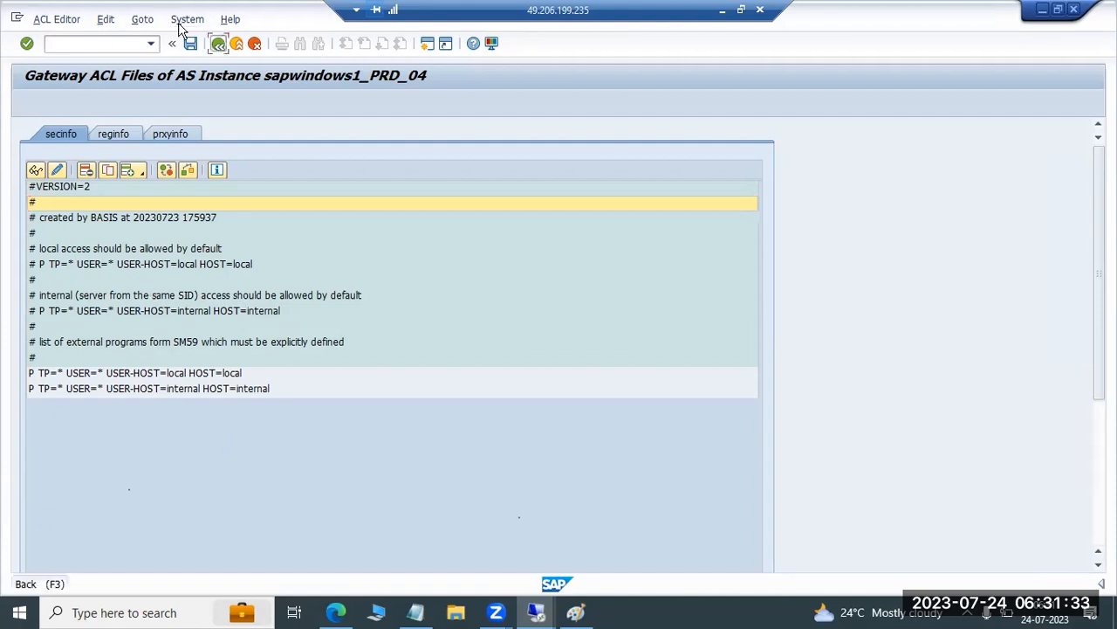
left_click(218, 43)
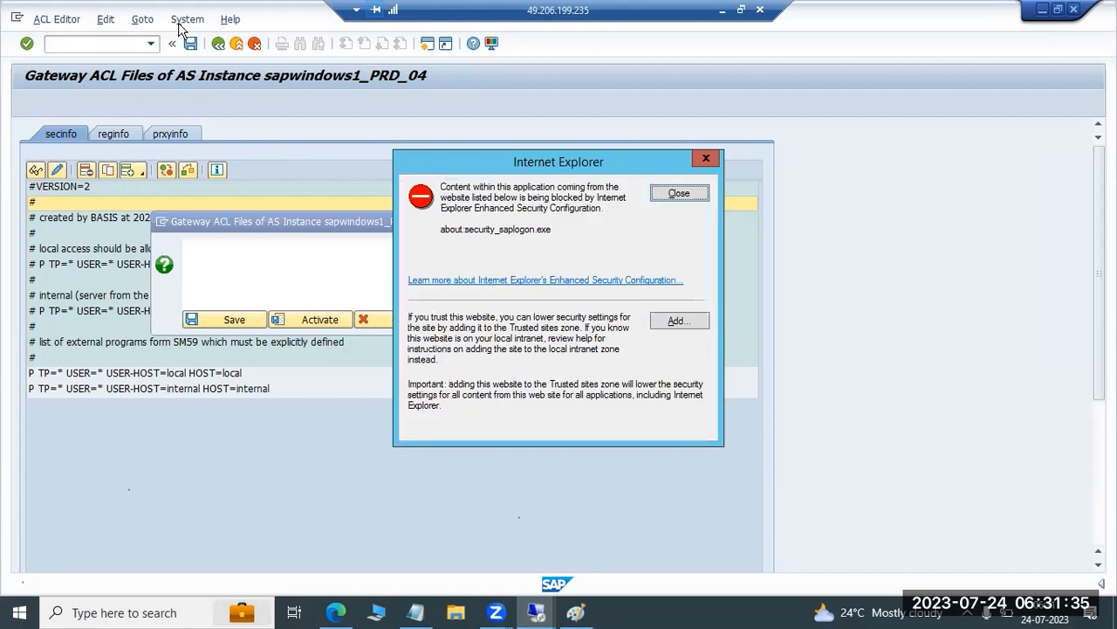
left_click(679, 194)
left_click(417, 324)
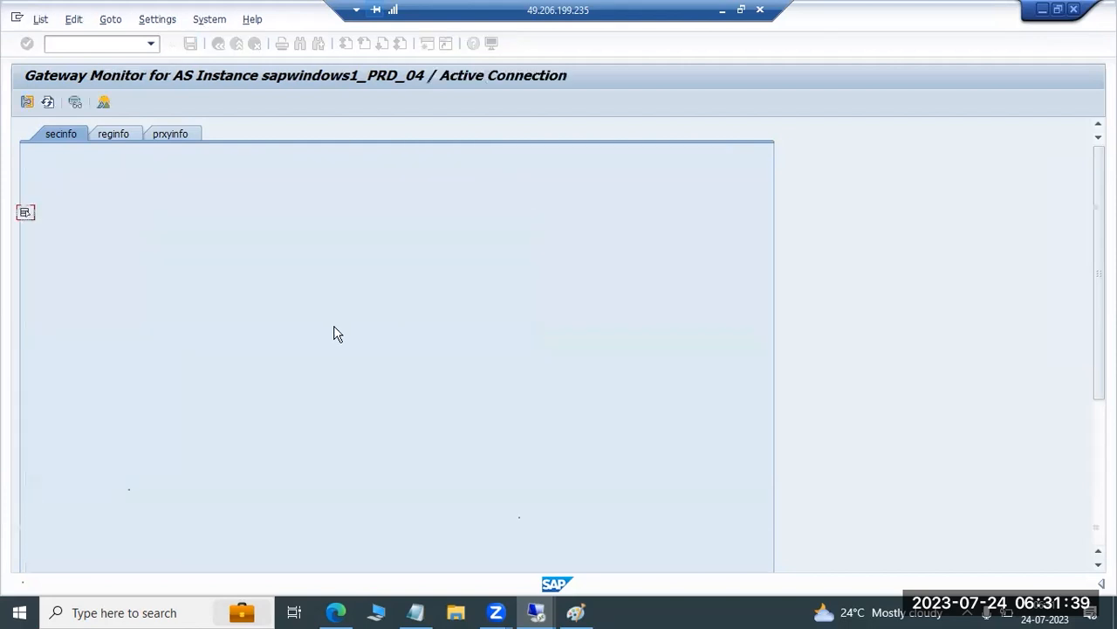
left_click(220, 44)
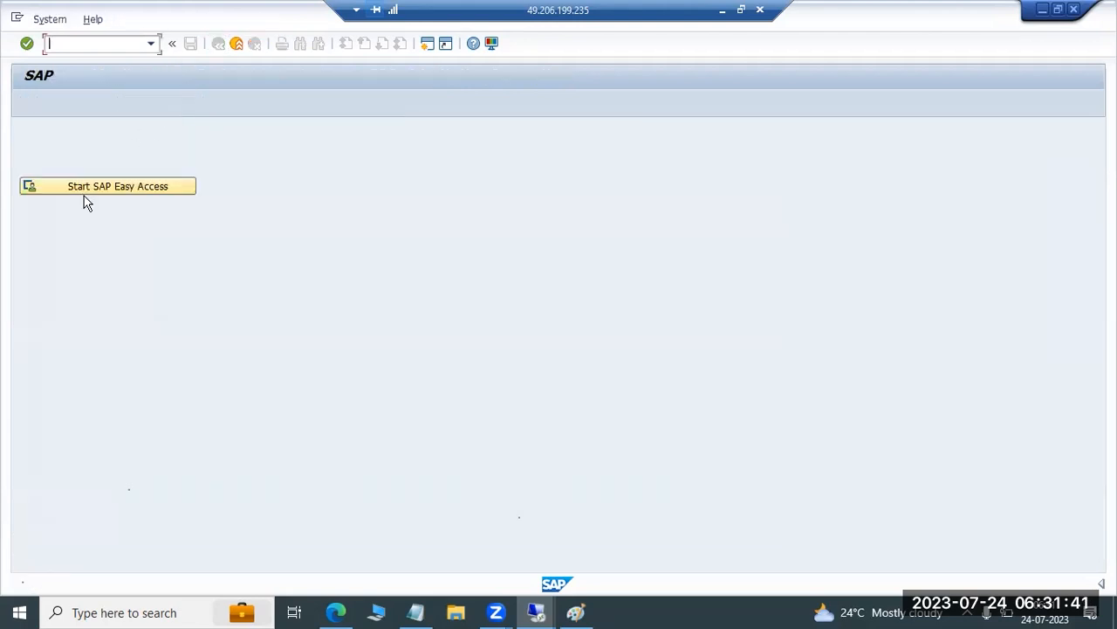
type("/")
type("n")
Minimize the remote session, search the Downloads folder for EWA and open ERP_ABAP_Critical (Yellow)_EWA.htm
left_click(721, 11)
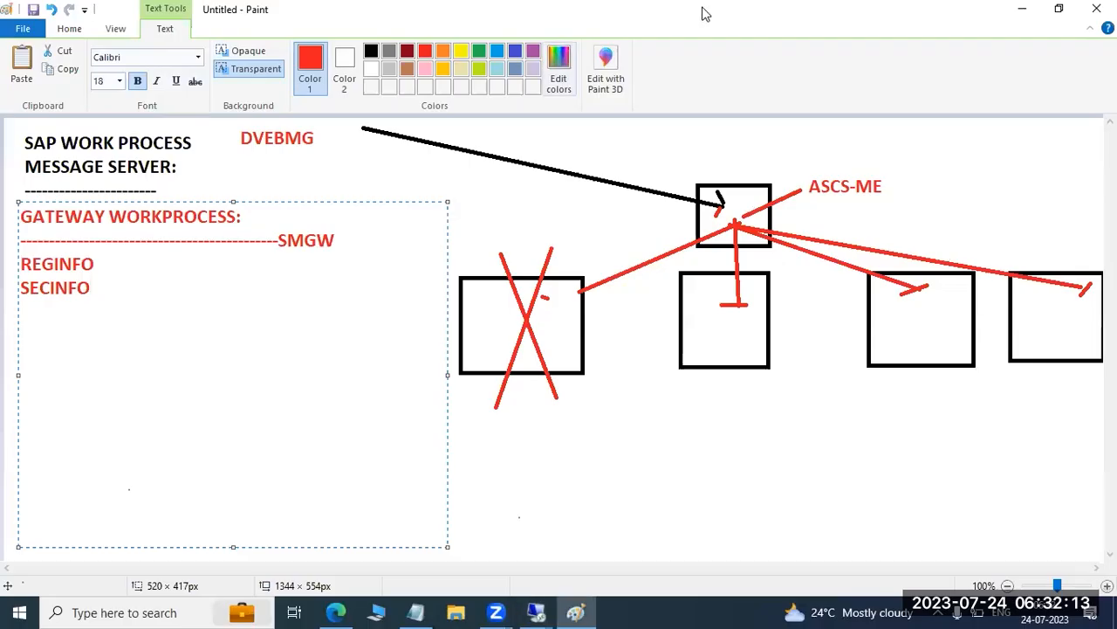
left_click(447, 607)
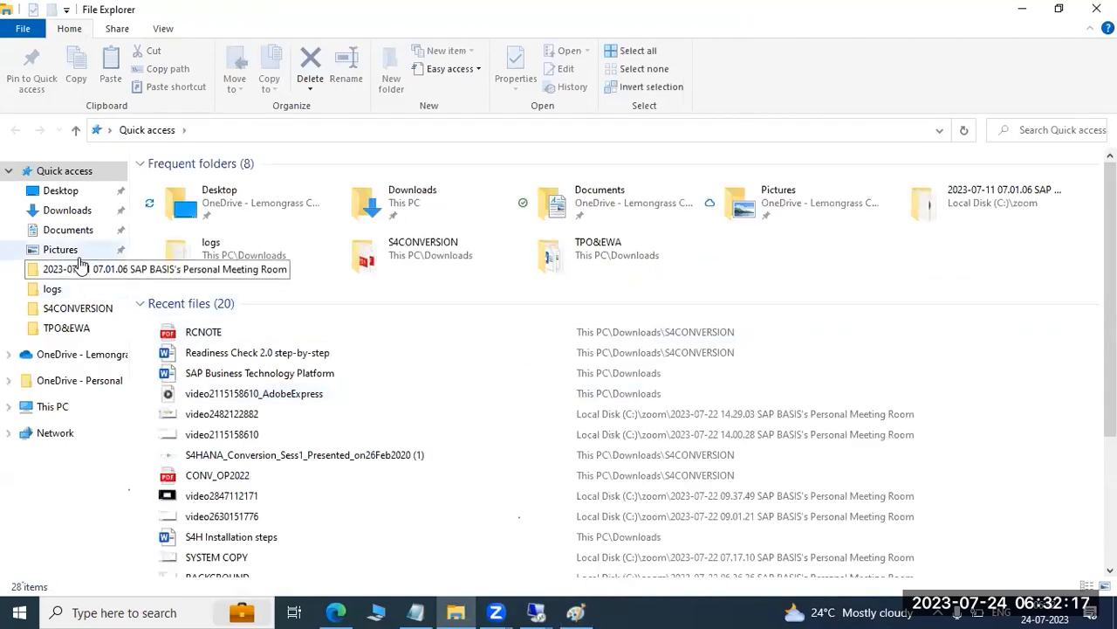
left_click(70, 210)
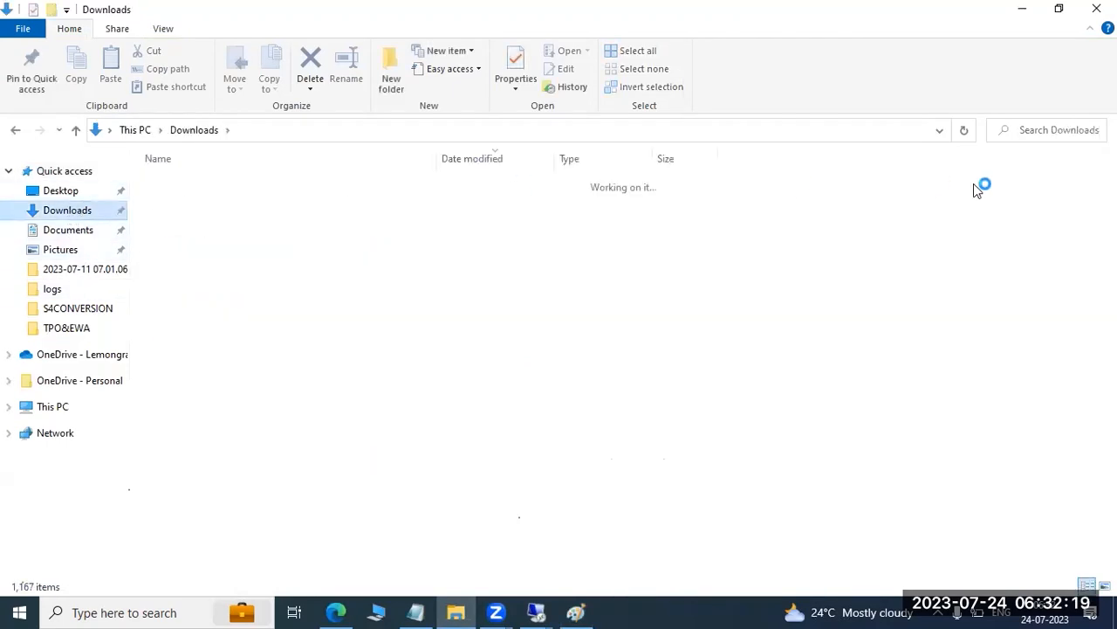
left_click(1031, 131)
type("EWA")
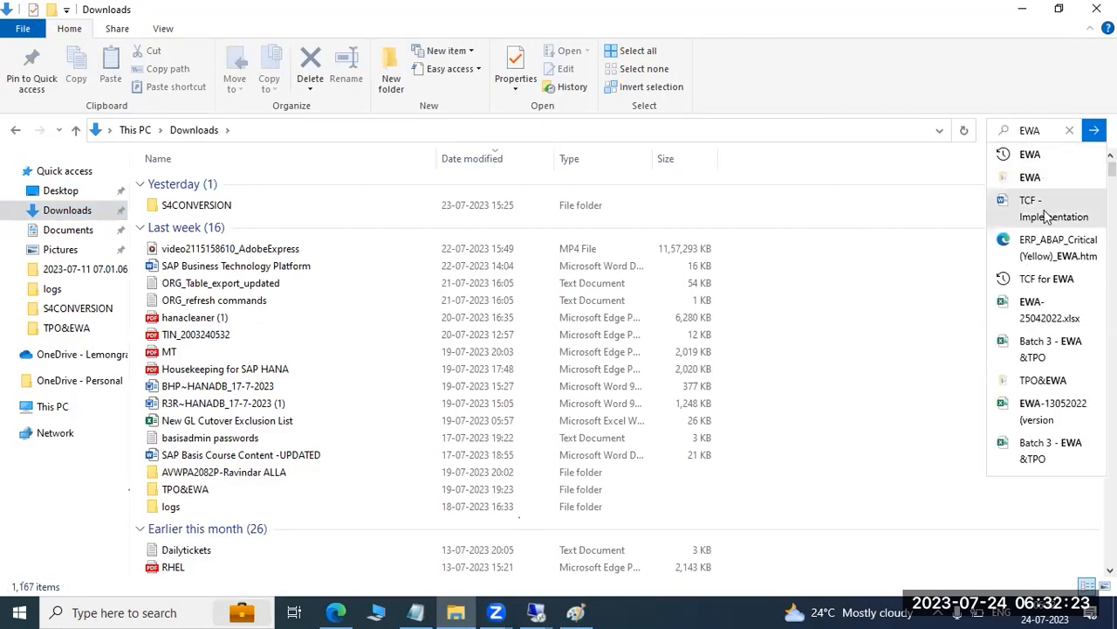
left_click(1054, 254)
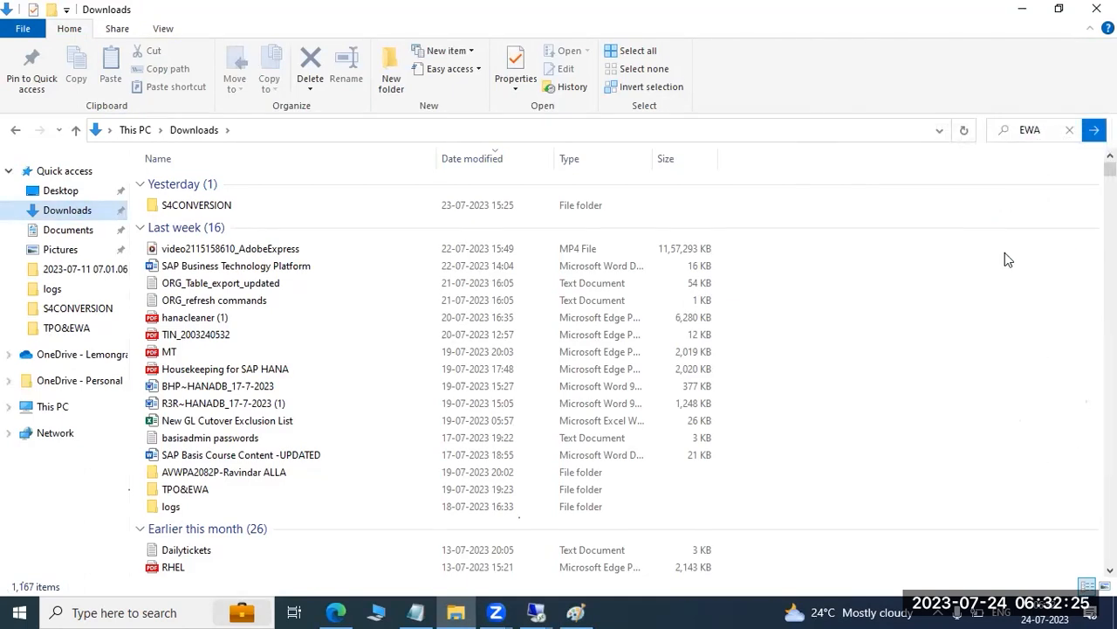
Review the EarlyWatch report's Alert Overview for gateway ACL alerts, and return to the Paint drawing
scroll(412, 305, "down", 3)
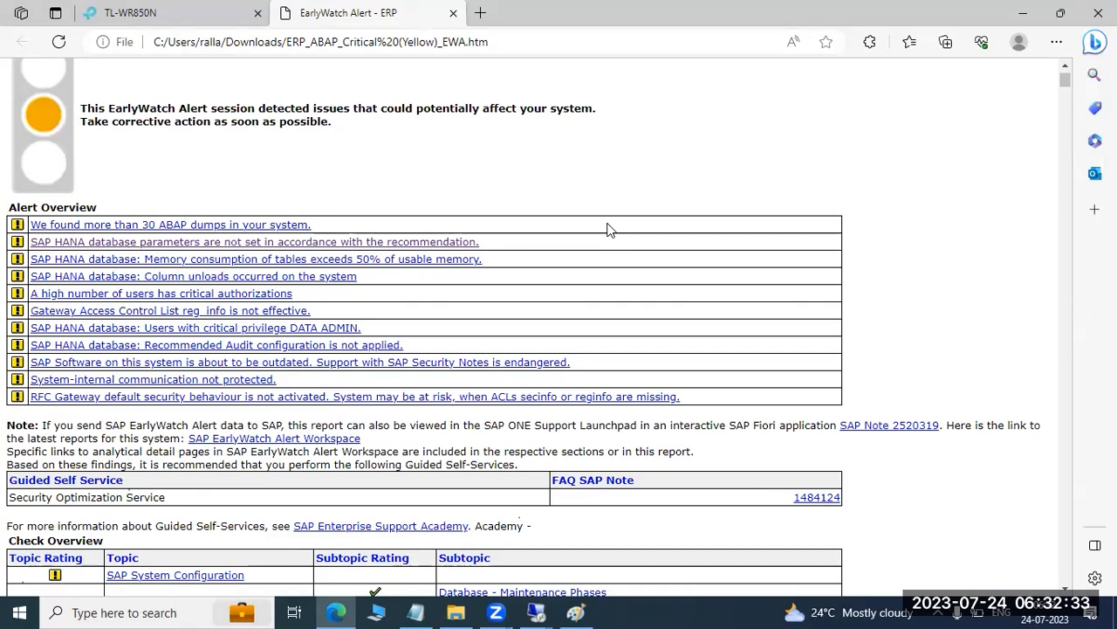
scroll(609, 230, "down", 3)
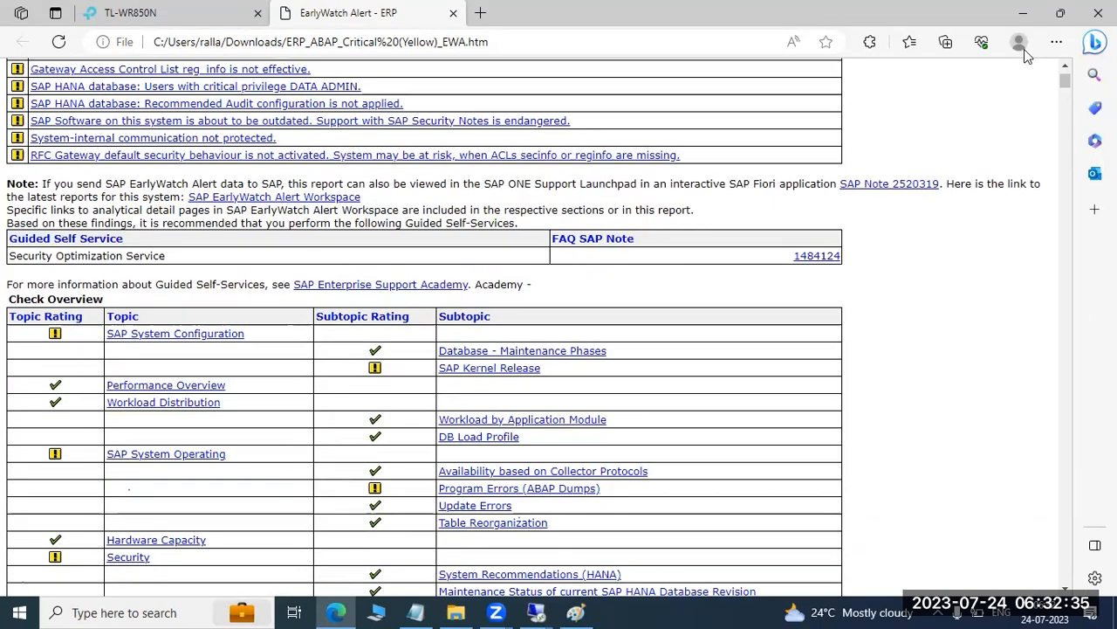
left_click(1026, 13)
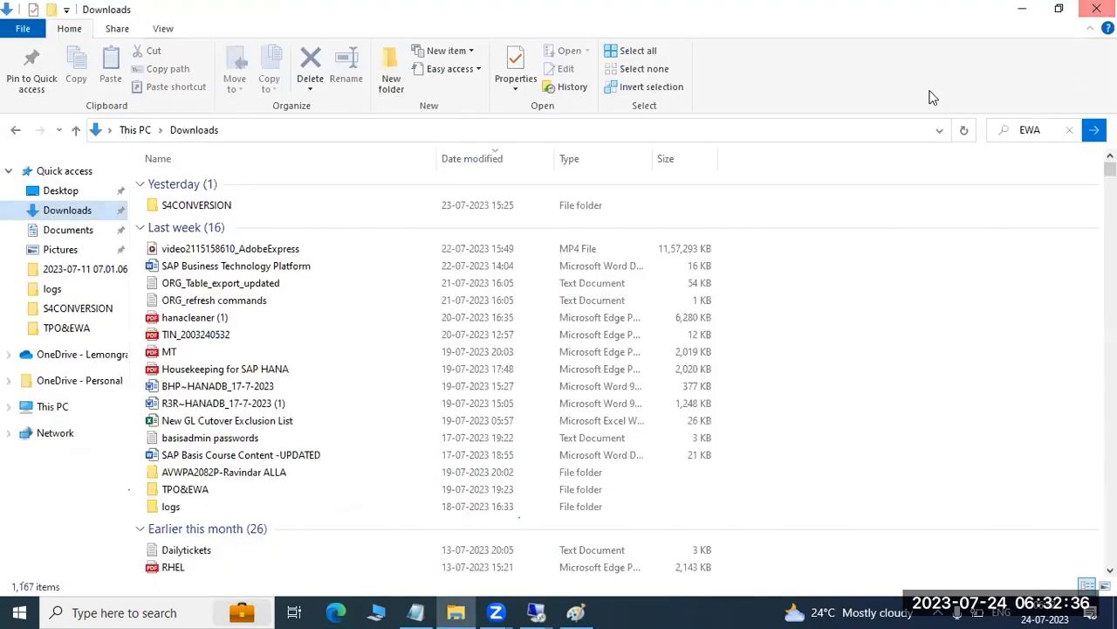
left_click(1030, 11)
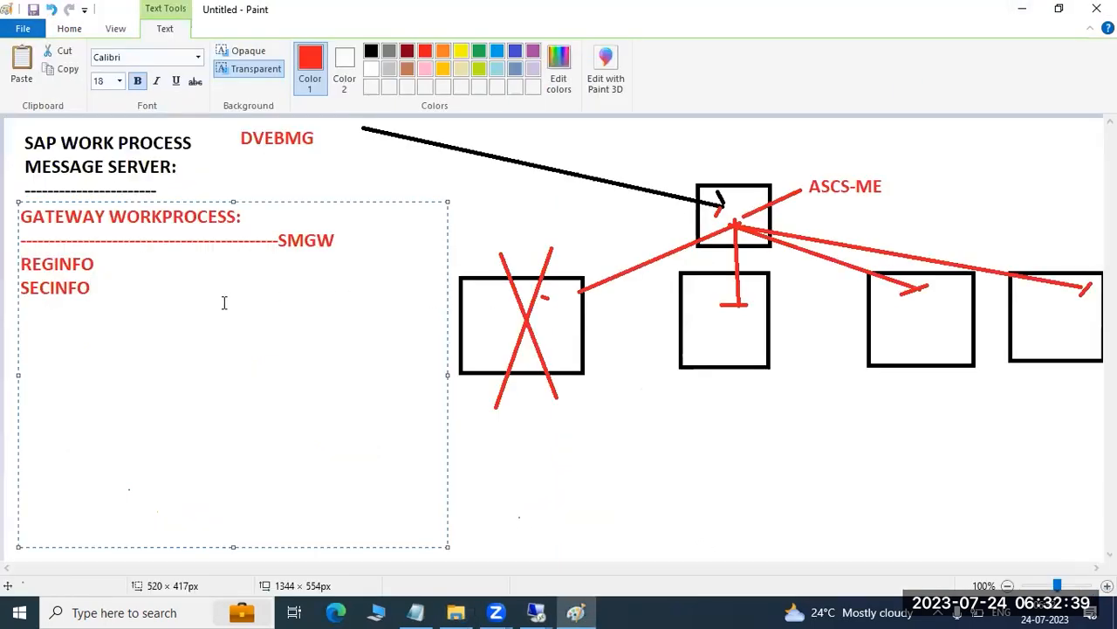
Clear the gateway work process notes, including the heading, SMGW, REGINFO and SECINFO, from the text box
key("BackSpace")
key("BackSpace")
key("BackSpace")
key("BackSpace")
key("BackSpace")
key("BackSpace")
key("BackSpace")
key("BackSpace")
key("BackSpace")
key("BackSpace")
key("BackSpace")
key("BackSpace")
key("BackSpace")
key("BackSpace")
key("BackSpace")
key("BackSpace")
key("BackSpace")
key("BackSpace")
key("BackSpace")
key("BackSpace")
key("BackSpace")
key("BackSpace")
key("BackSpace")
key("BackSpace")
key("BackSpace")
key("BackSpace")
key("BackSpace")
key("BackSpace")
key("BackSpace")
key("BackSpace")
key("BackSpace")
key("BackSpace")
key("BackSpace")
key("BackSpace")
key("BackSpace")
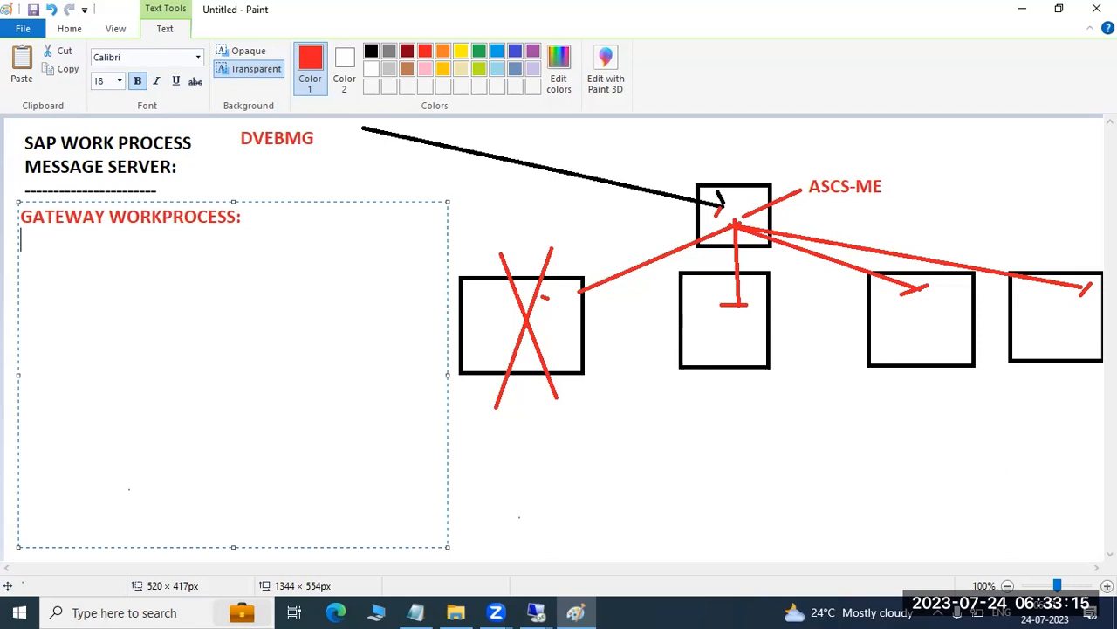
key("BackSpace")
key("BackSpace")
key("BackSpace")
key("BackSpace")
key("BackSpace")
key("BackSpace")
key("BackSpace")
key("BackSpace")
key("BackSpace")
key("BackSpace")
key("BackSpace")
key("BackSpace")
key("BackSpace")
key("BackSpace")
key("BackSpace")
key("BackSpace")
key("BackSpace")
key("BackSpace")
key("BackSpace")
key("BackSpace")
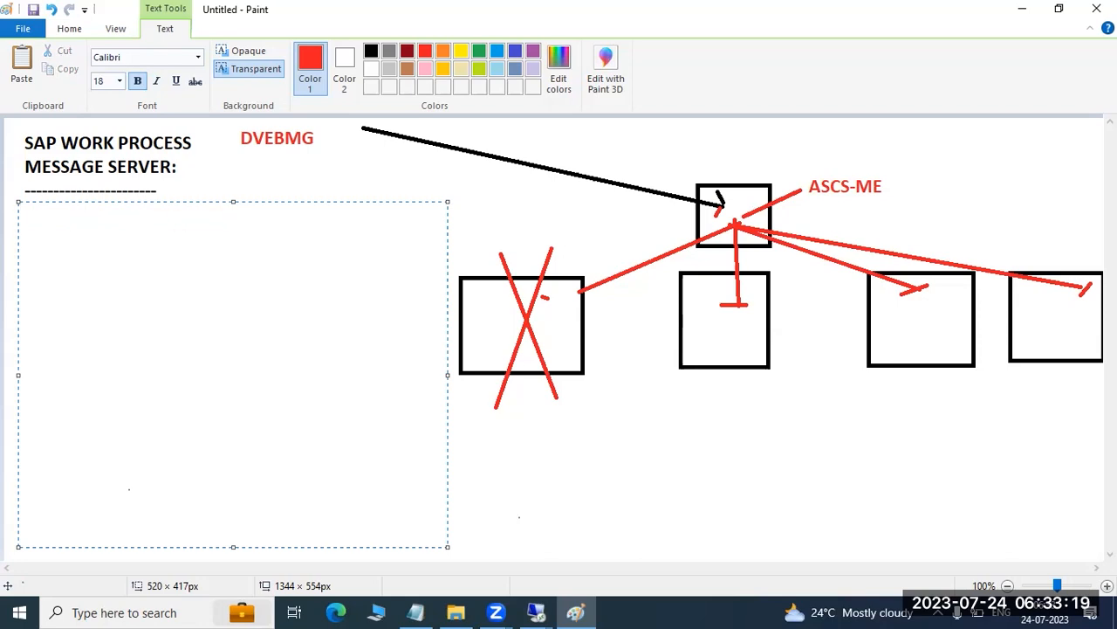
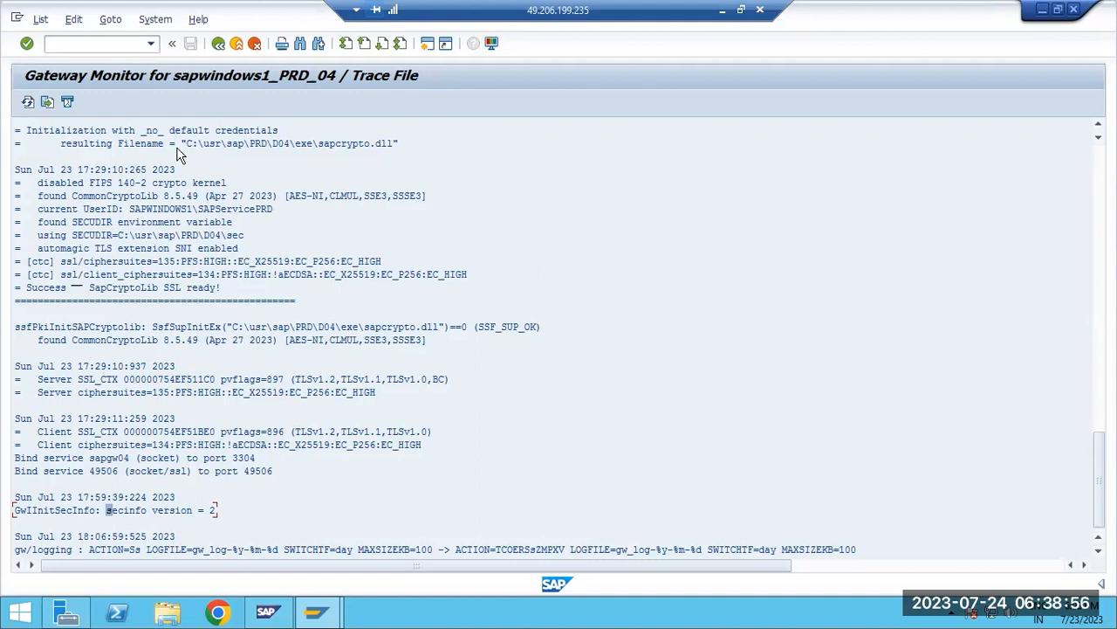
Refresh the gateway trace file and review its SSL initialization and most recent secinfo and logging entries
left_click(28, 102)
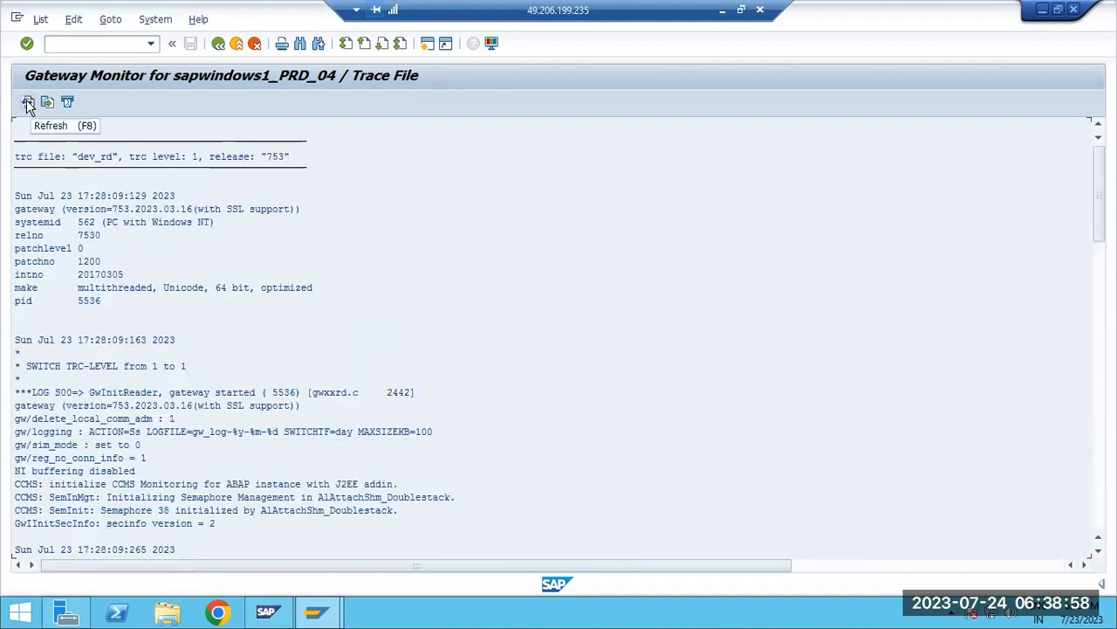
left_click(1099, 273)
left_click_drag(1099, 273, 1091, 496)
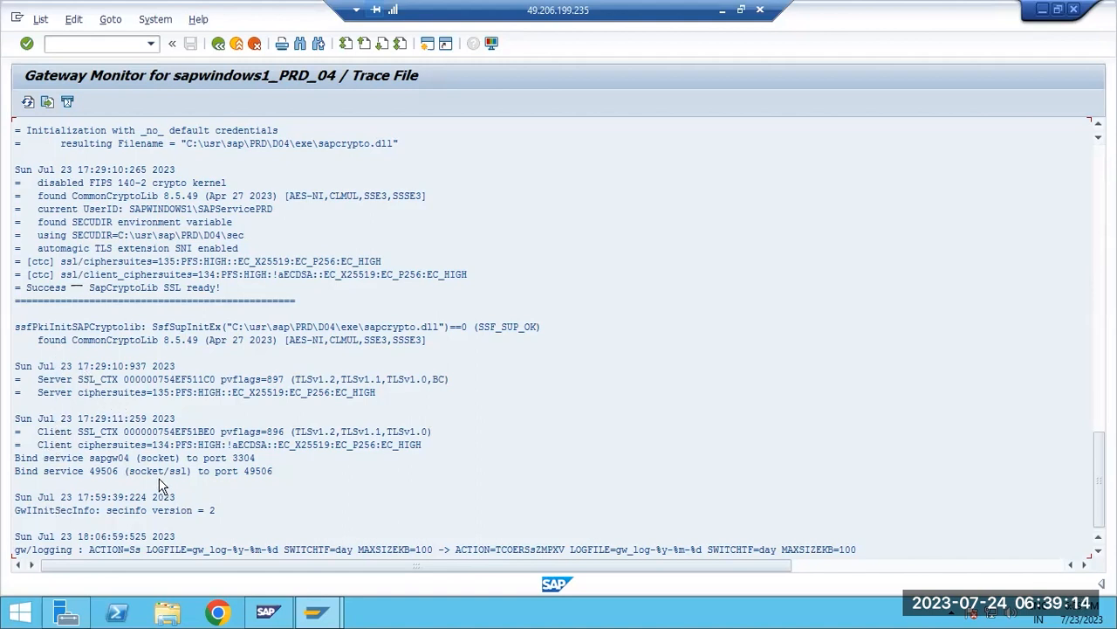
scroll(161, 476, "up", 3)
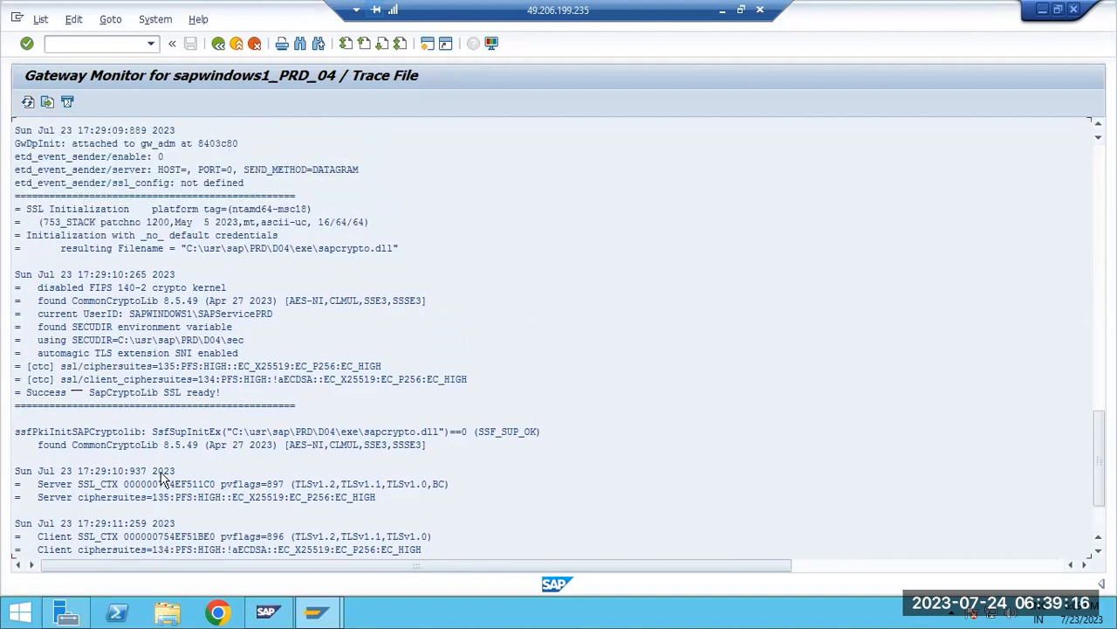
key("alt+Tab")
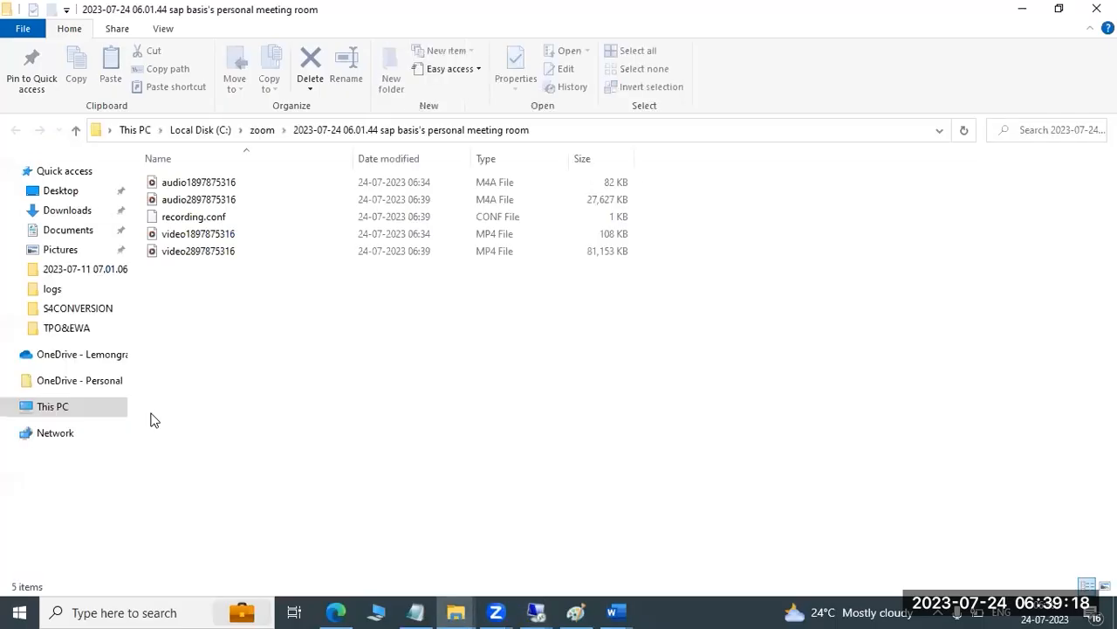
key("alt+Tab")
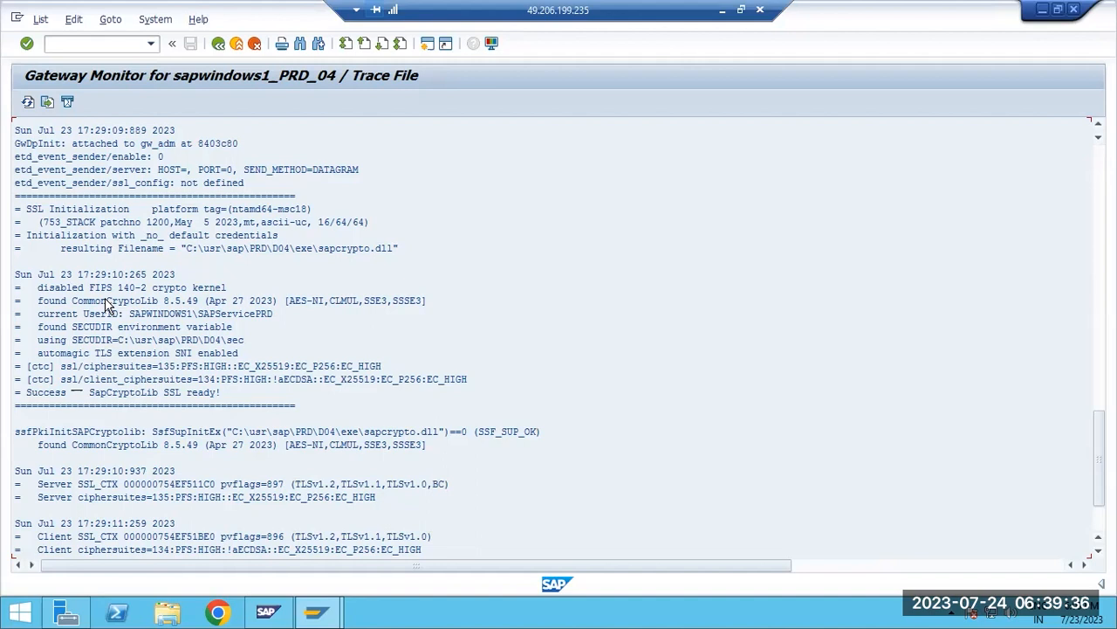
Leave the trace file, restart the gateway monitor with transaction SMGW, and dismiss the blocked-content warning
left_click(218, 43)
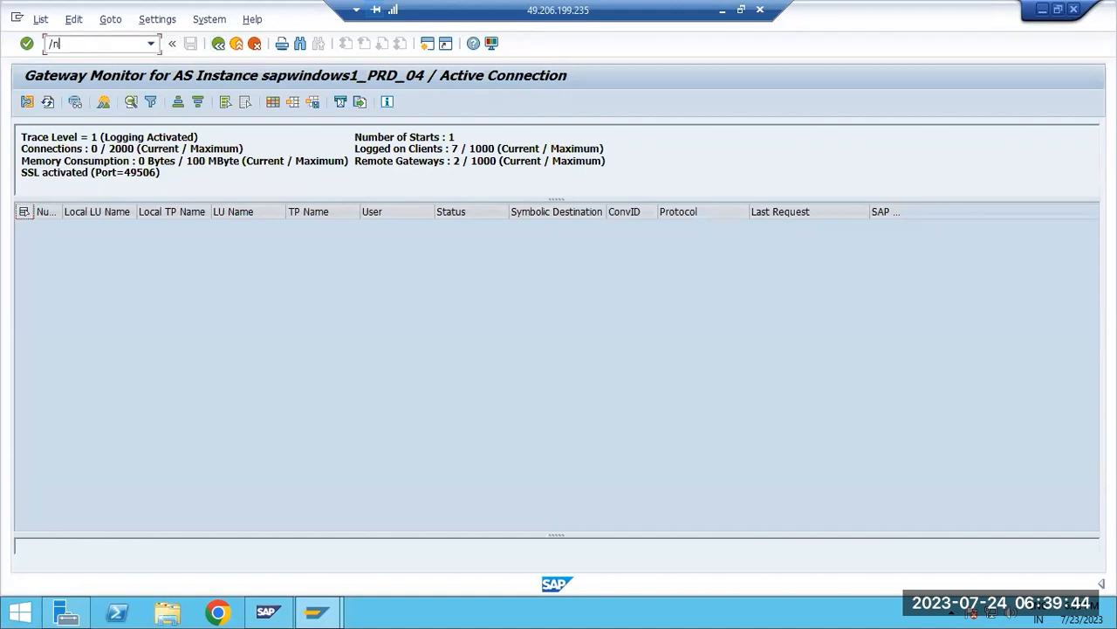
left_click(83, 45)
type("/nsmgw")
key("Return")
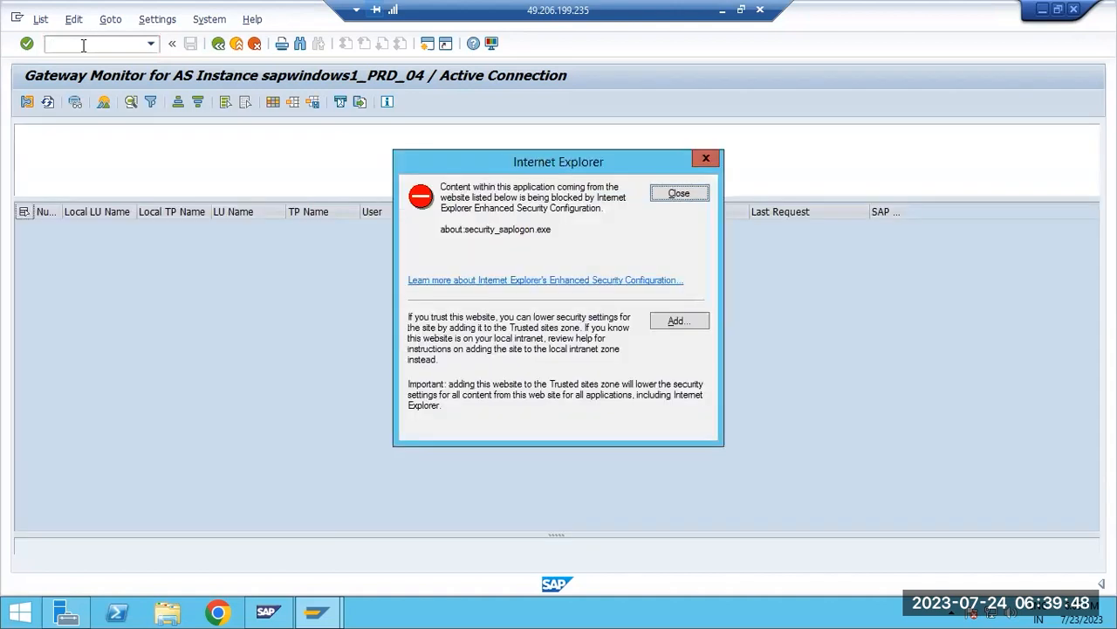
left_click(690, 193)
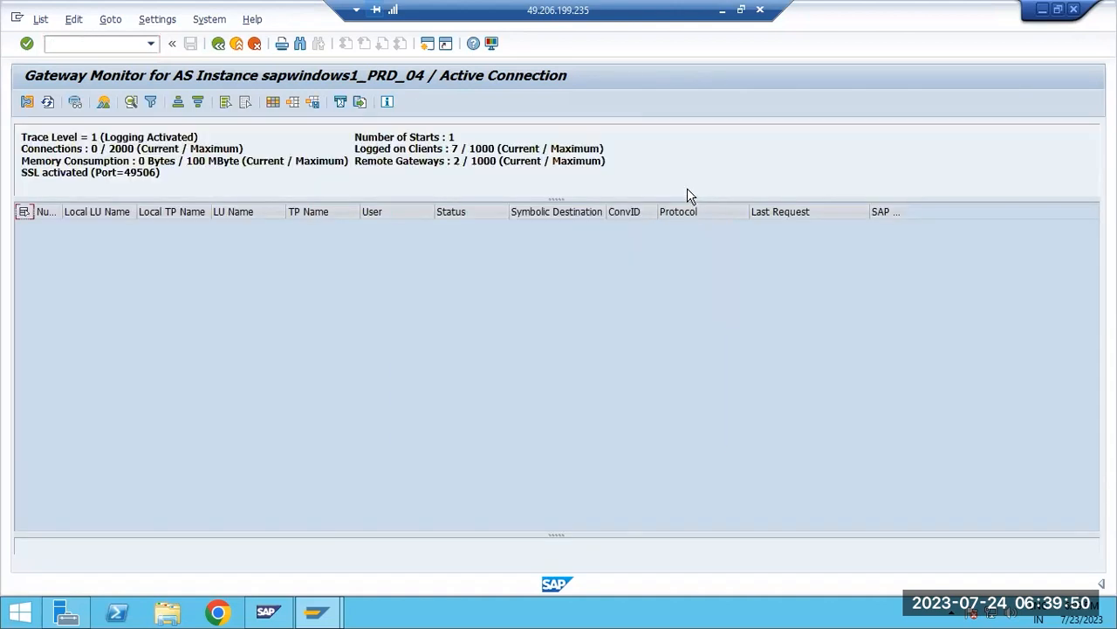
Open the maintenance of the gateway's external security ACL files and show the reginfo file
left_click(106, 23)
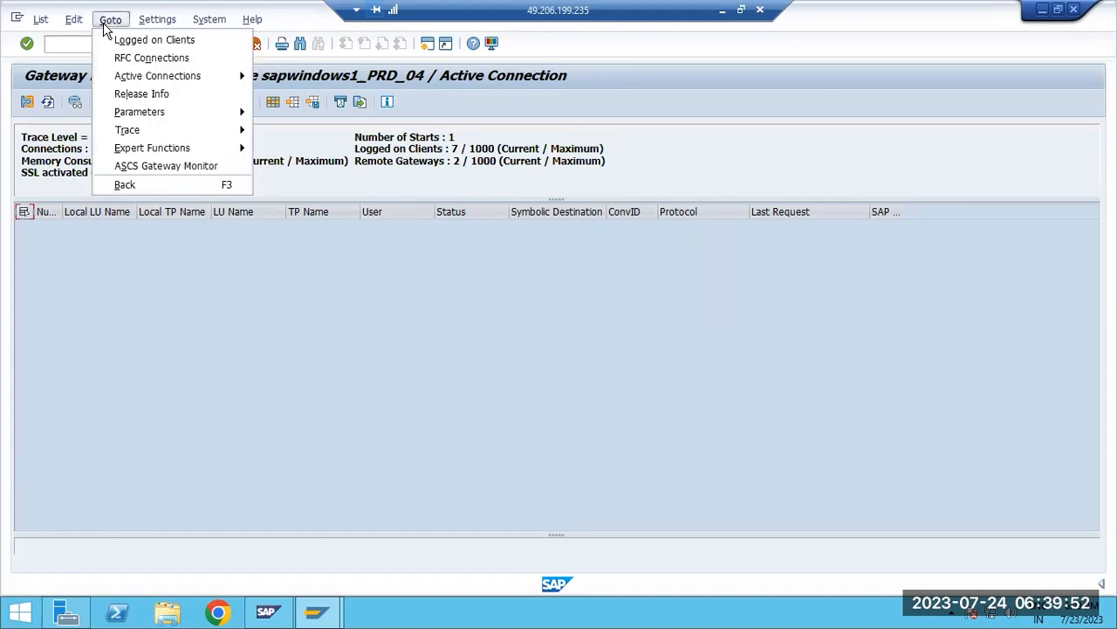
mouse_move(171, 148)
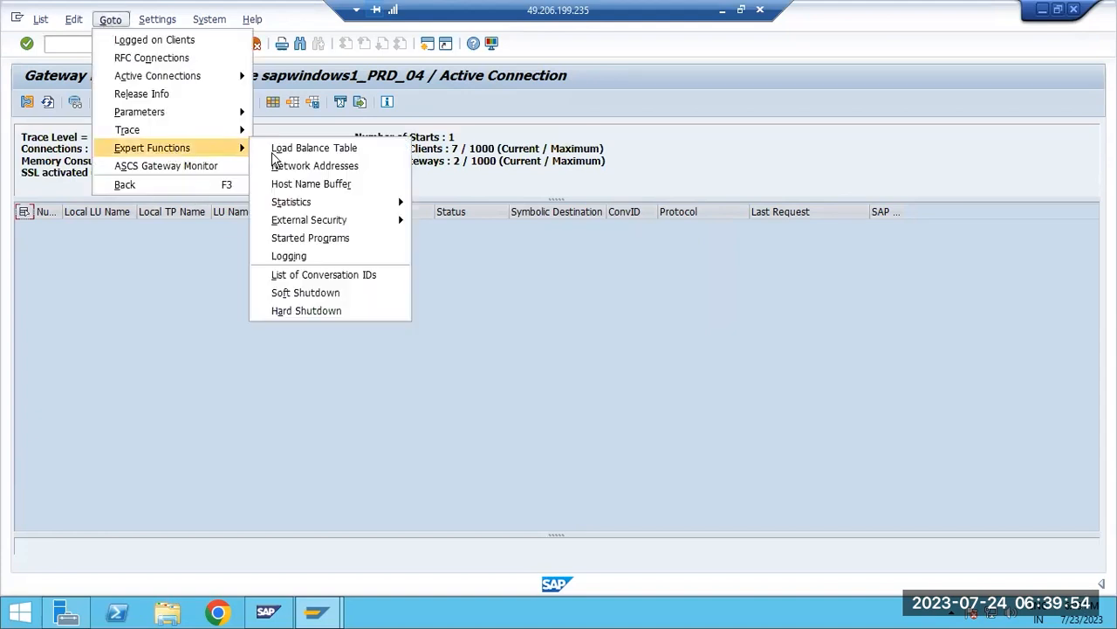
mouse_move(382, 229)
left_click(463, 220)
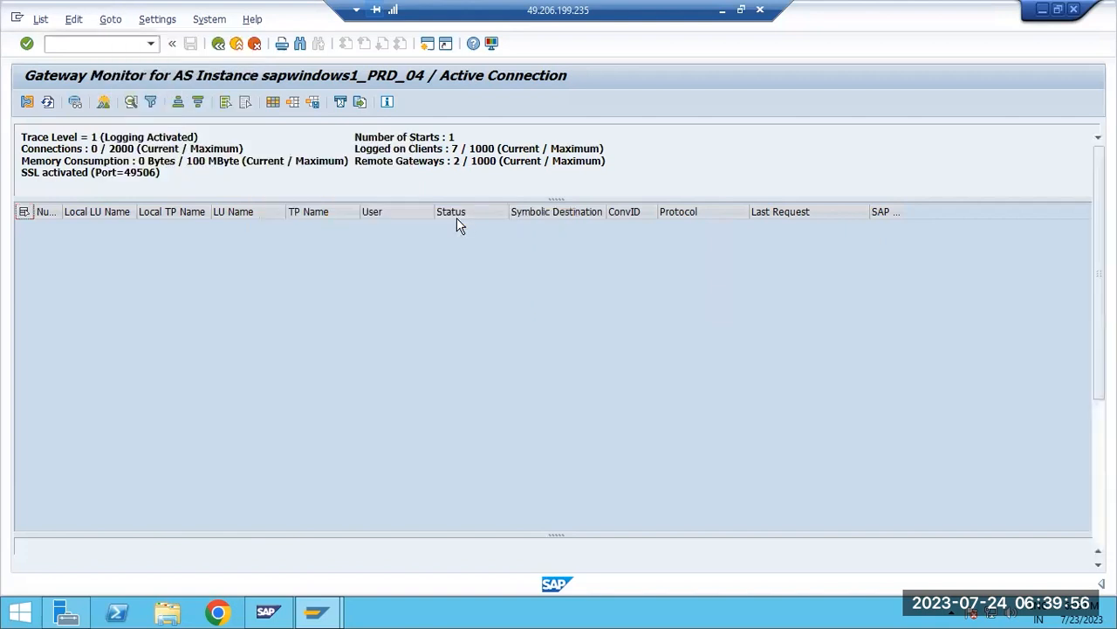
left_click(105, 136)
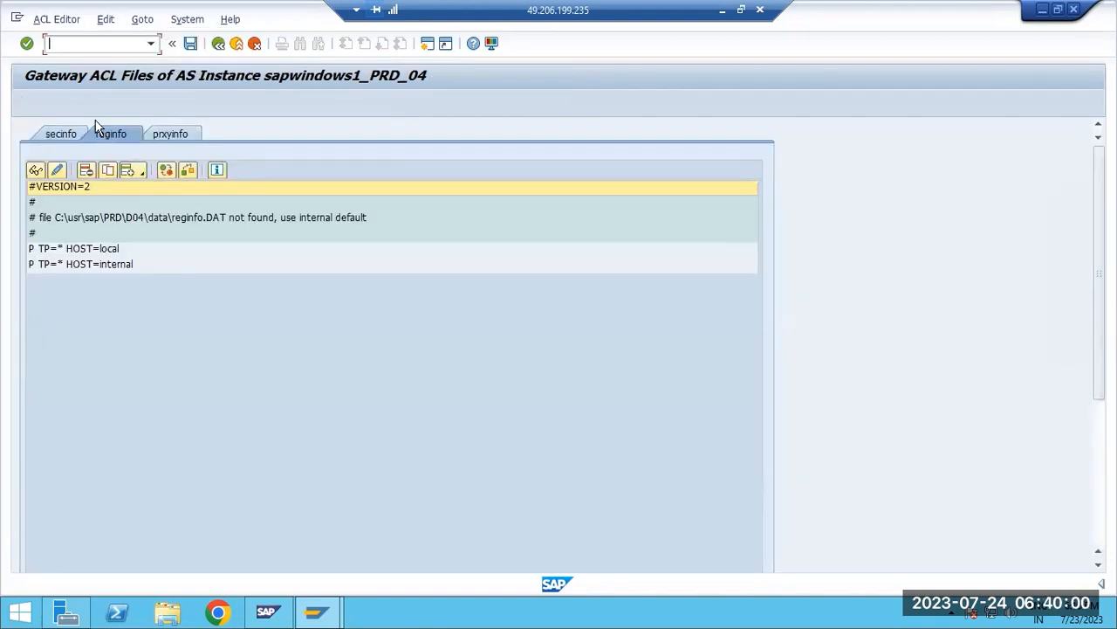
Create the reginfo ACL file from all listed RFC destinations, save the entries and activate the changes immediately, dismissing the blocked-content warning
left_click(105, 19)
mouse_move(139, 21)
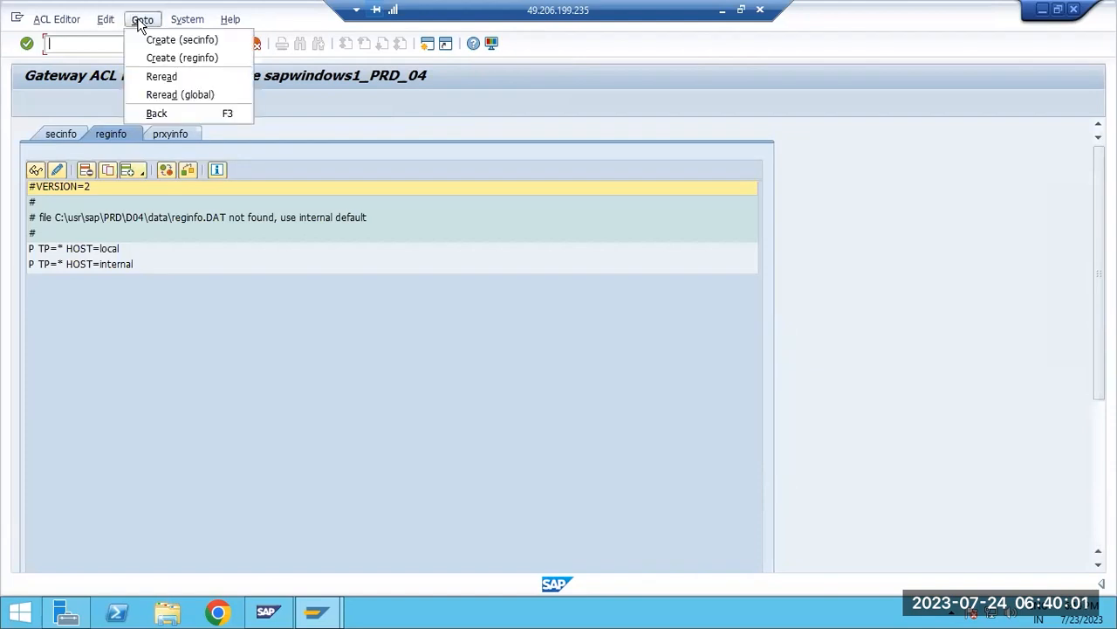
left_click(166, 57)
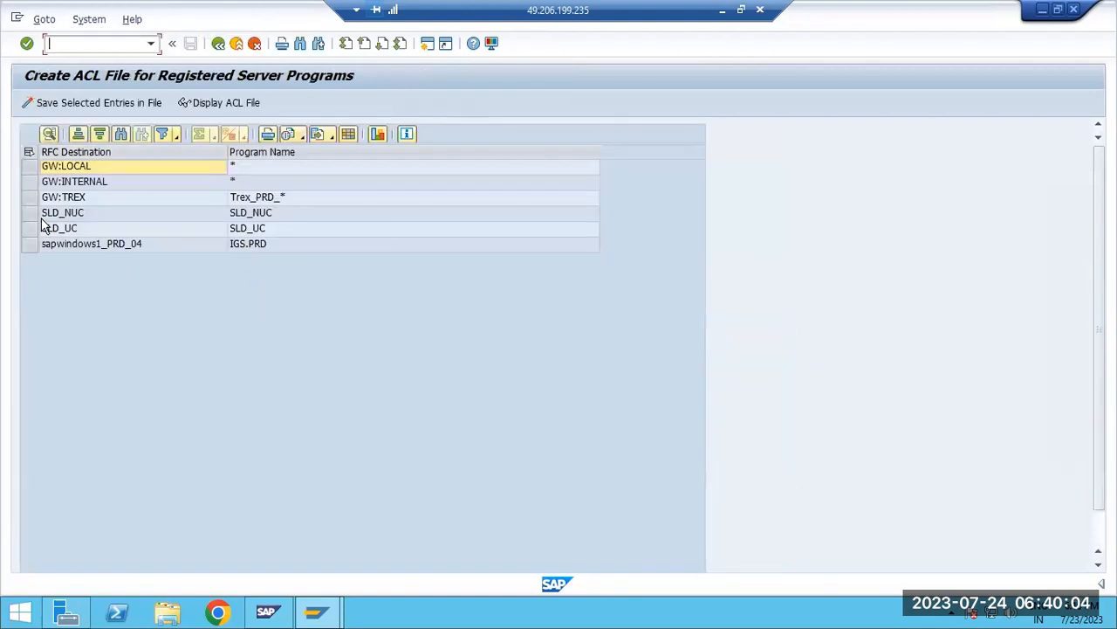
left_click(29, 151)
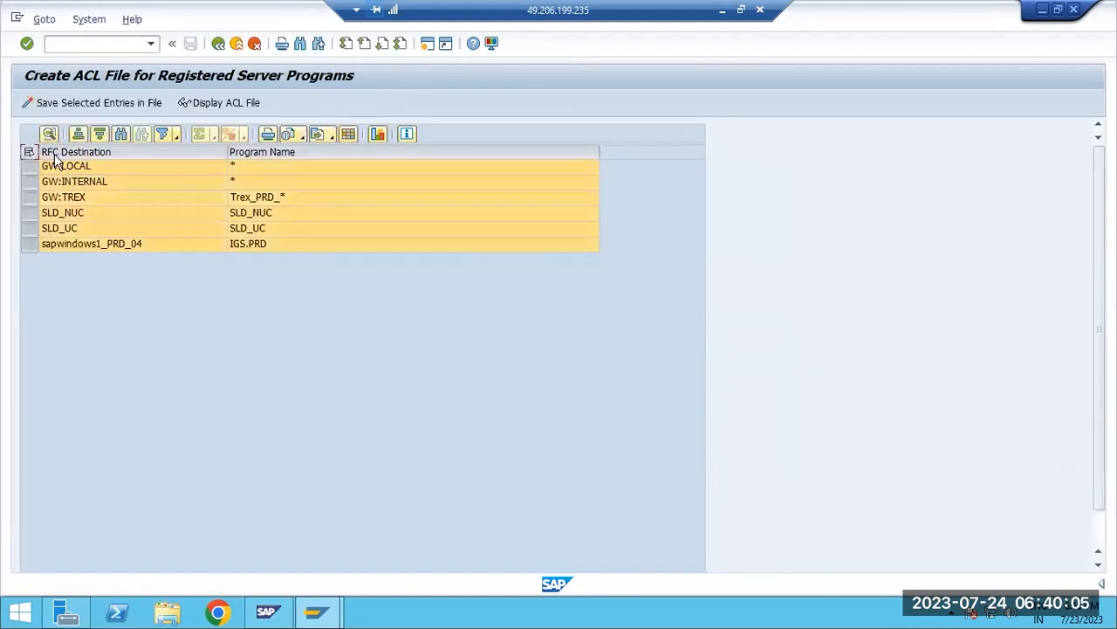
left_click(91, 103)
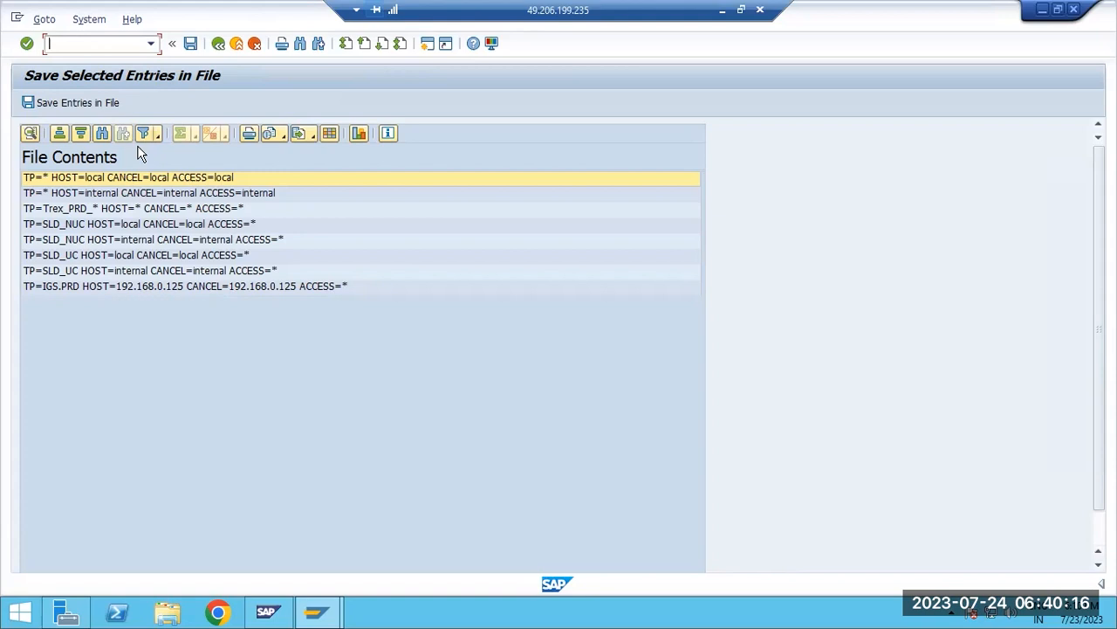
left_click(100, 103)
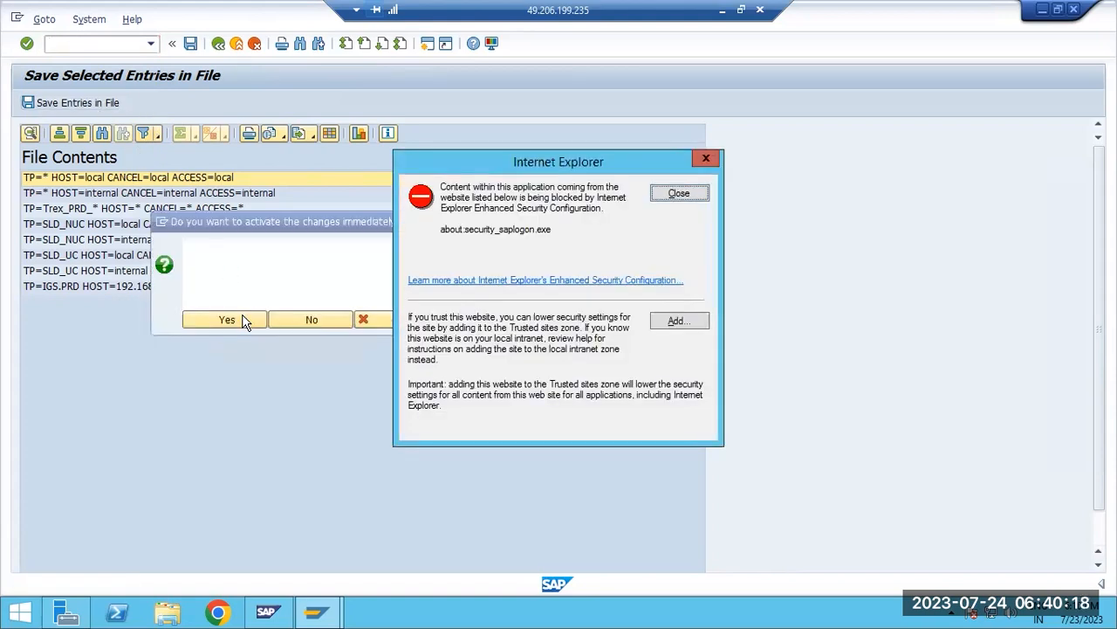
left_click(244, 321)
left_click(662, 196)
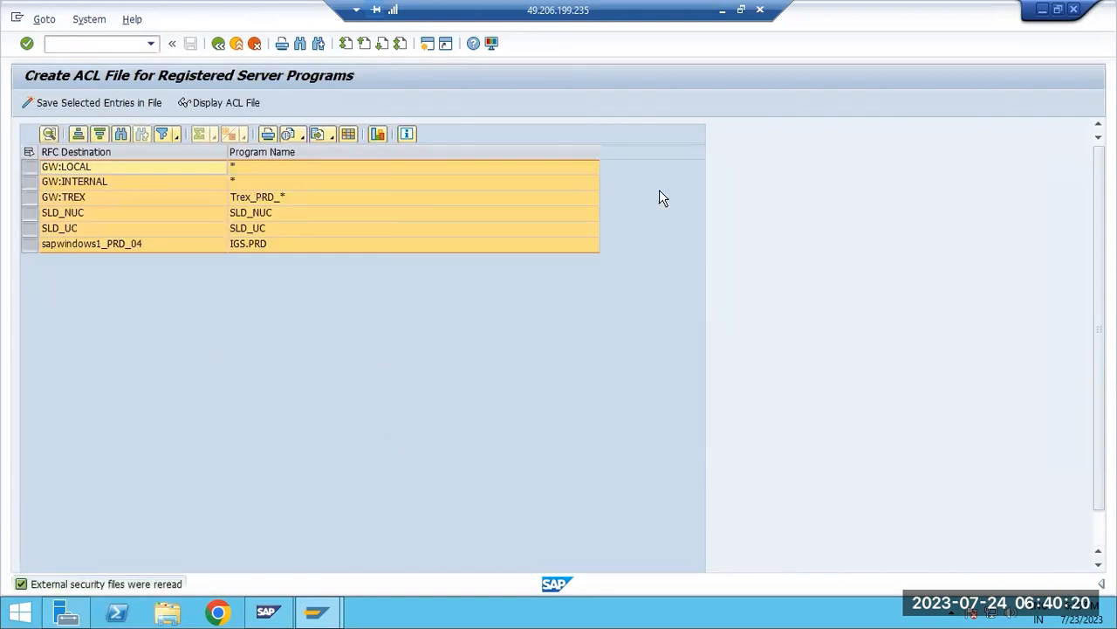
Reread the gateway ACL files globally, and return to the gateway monitor's active connections
left_click(205, 102)
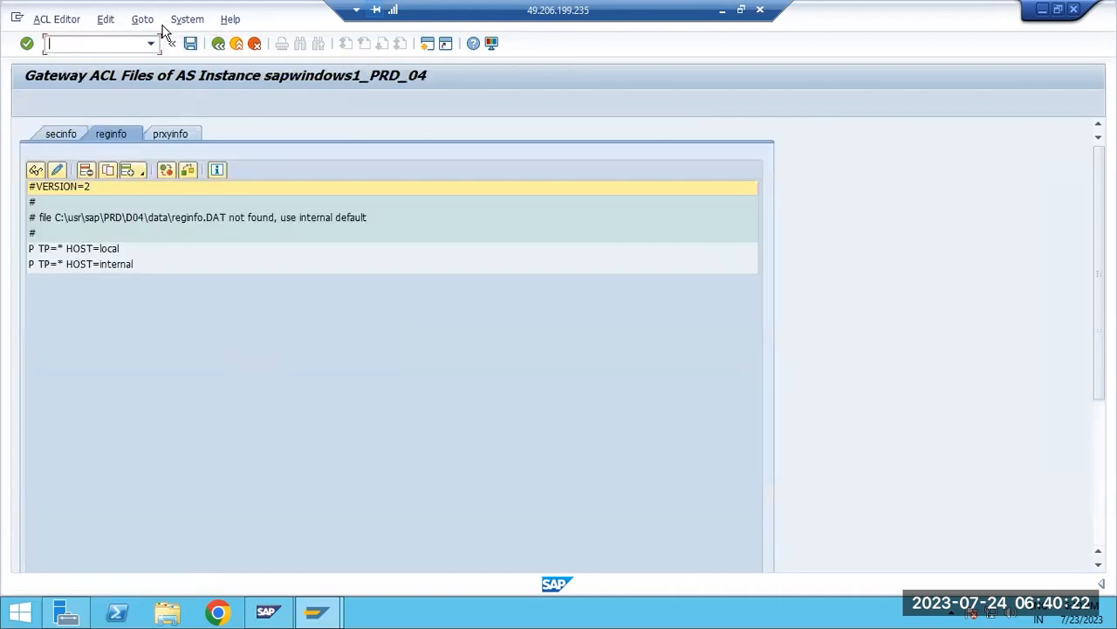
left_click(142, 20)
left_click(160, 93)
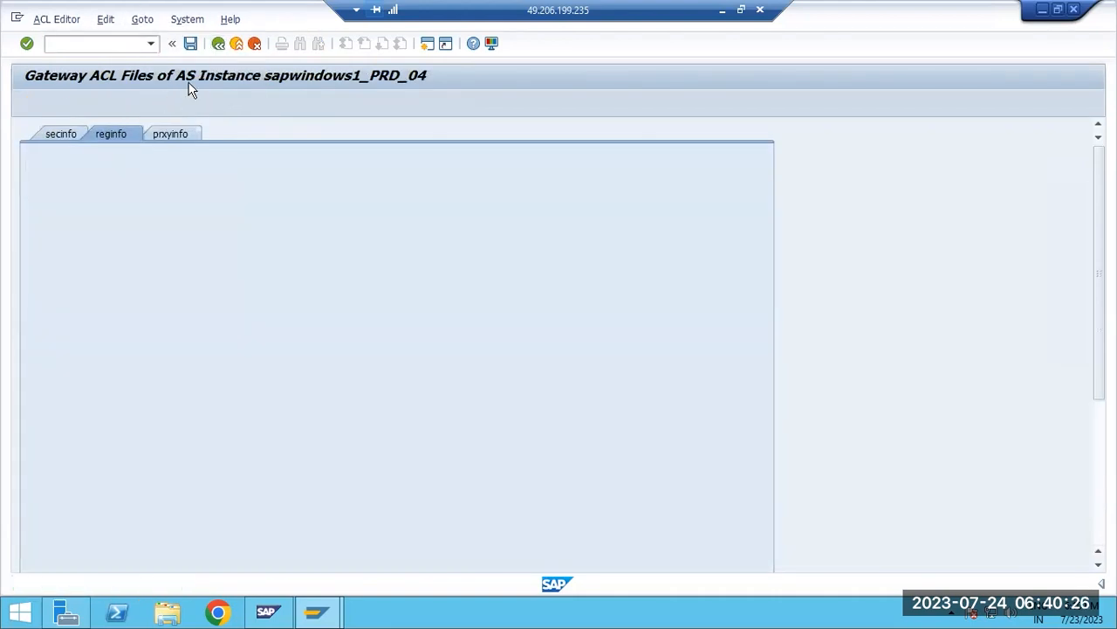
left_click(218, 42)
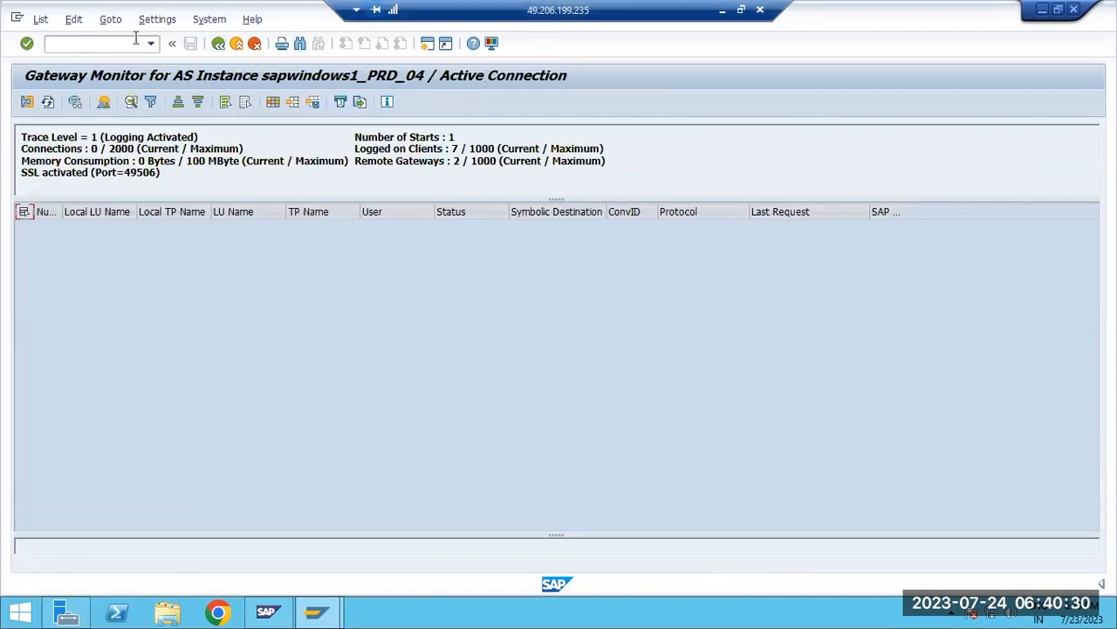
Switch to the Word report GRP~ABAP_13-2-2023 and review the gateway recommendation on maintaining access control lists against rogue servers
left_click(722, 11)
mouse_move(613, 611)
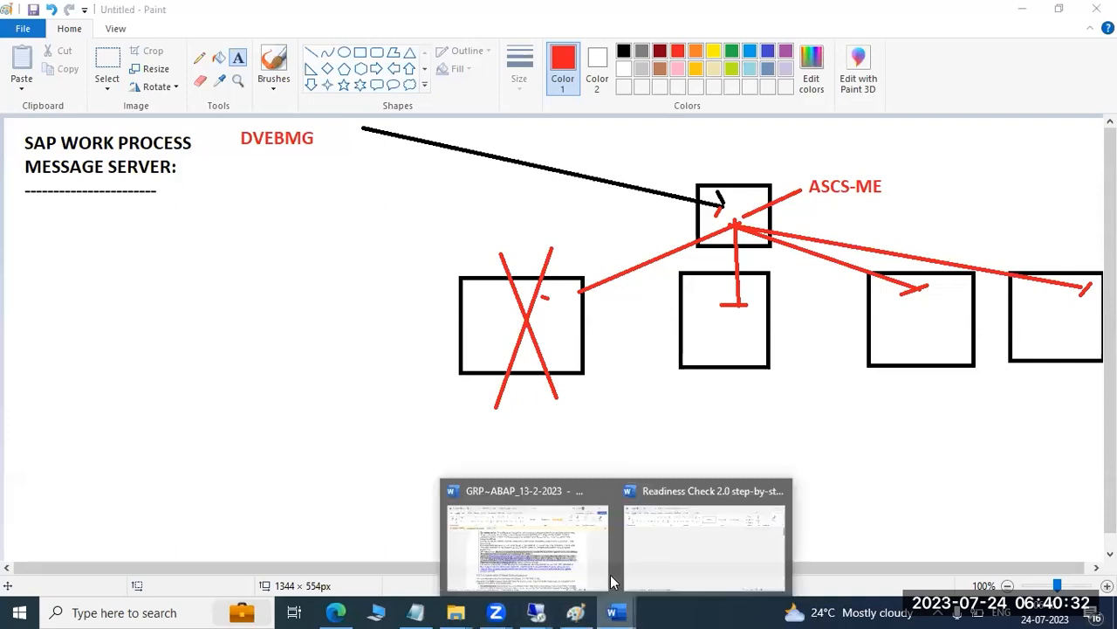
left_click(559, 535)
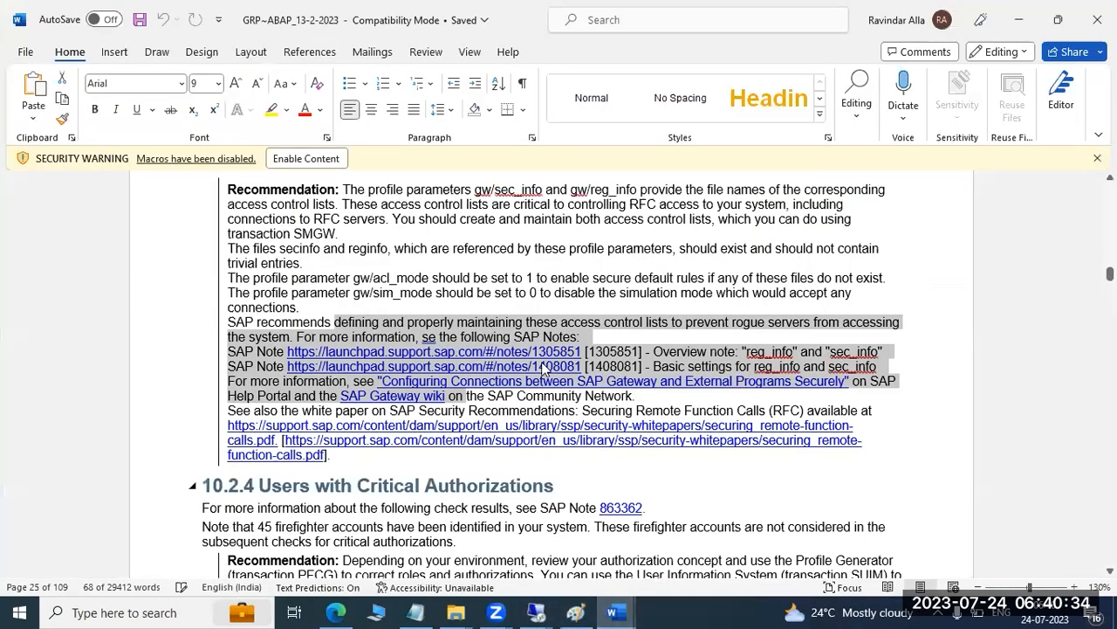
left_click(406, 300)
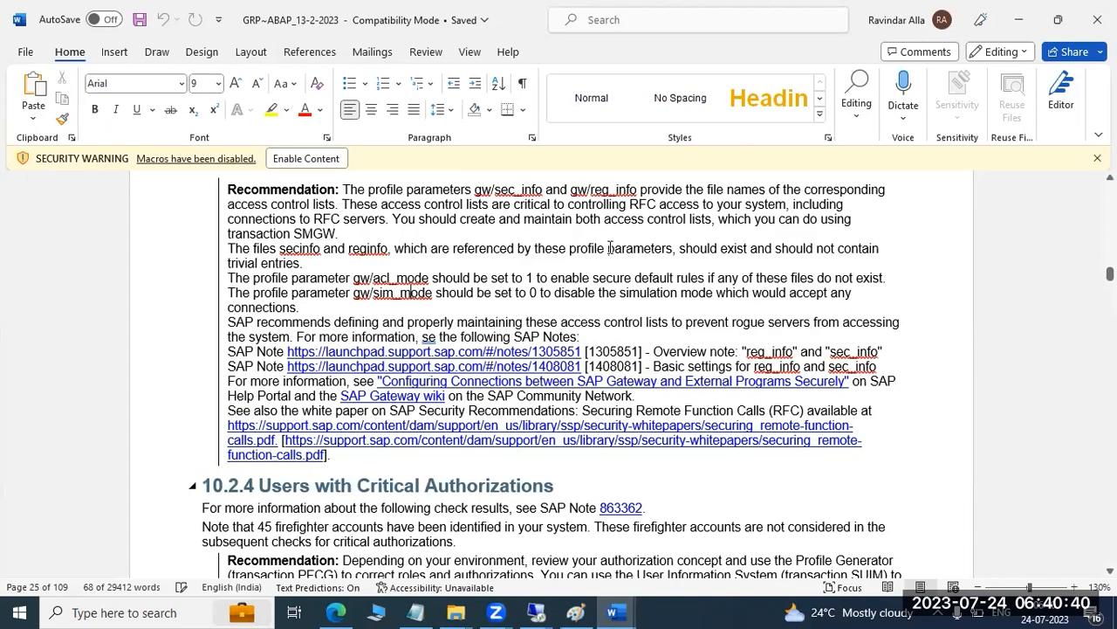
left_click_drag(396, 219, 703, 220)
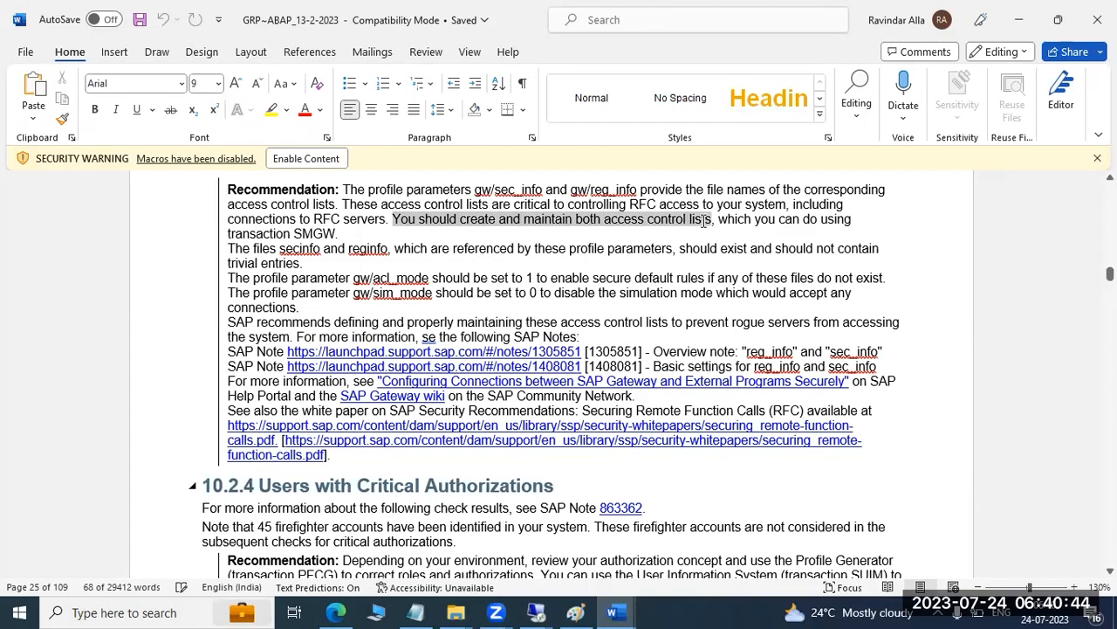
left_click_drag(370, 321, 286, 337)
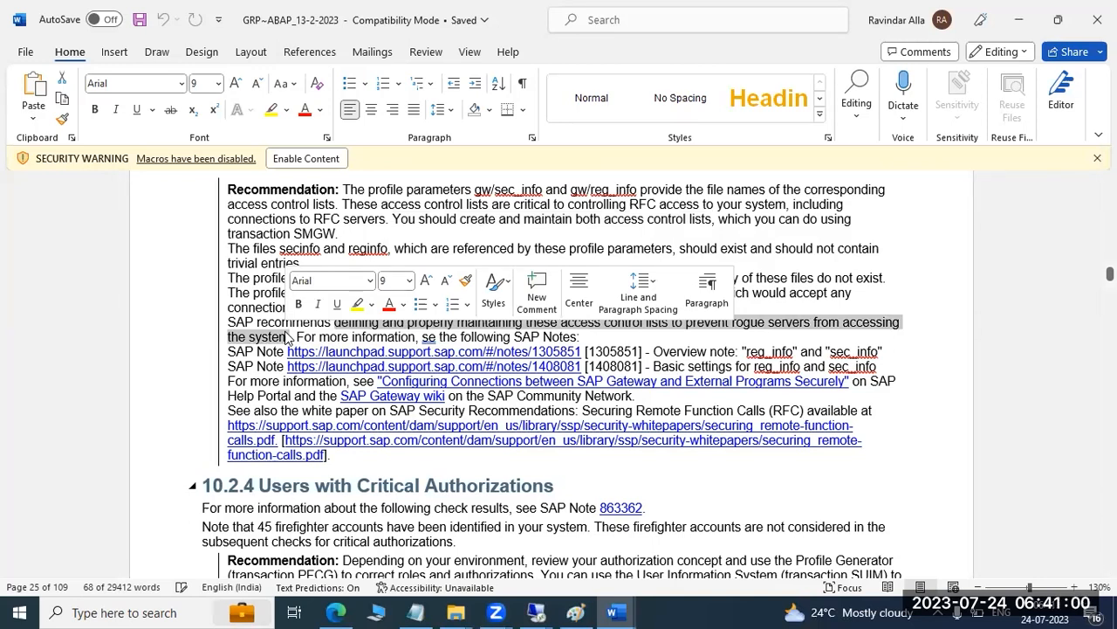
left_click(735, 324)
left_click_drag(734, 323, 813, 326)
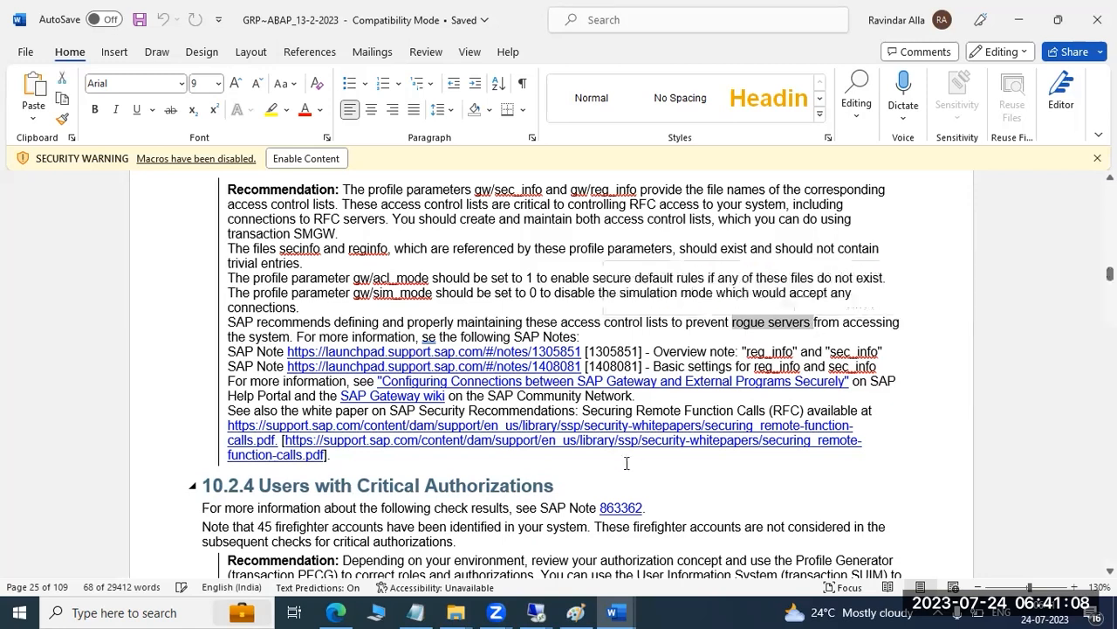
Switch back to the remote SAP session, reopen ACL file maintenance and examine the regenerated reginfo file, including its IGS.PRD entry
left_click(536, 612)
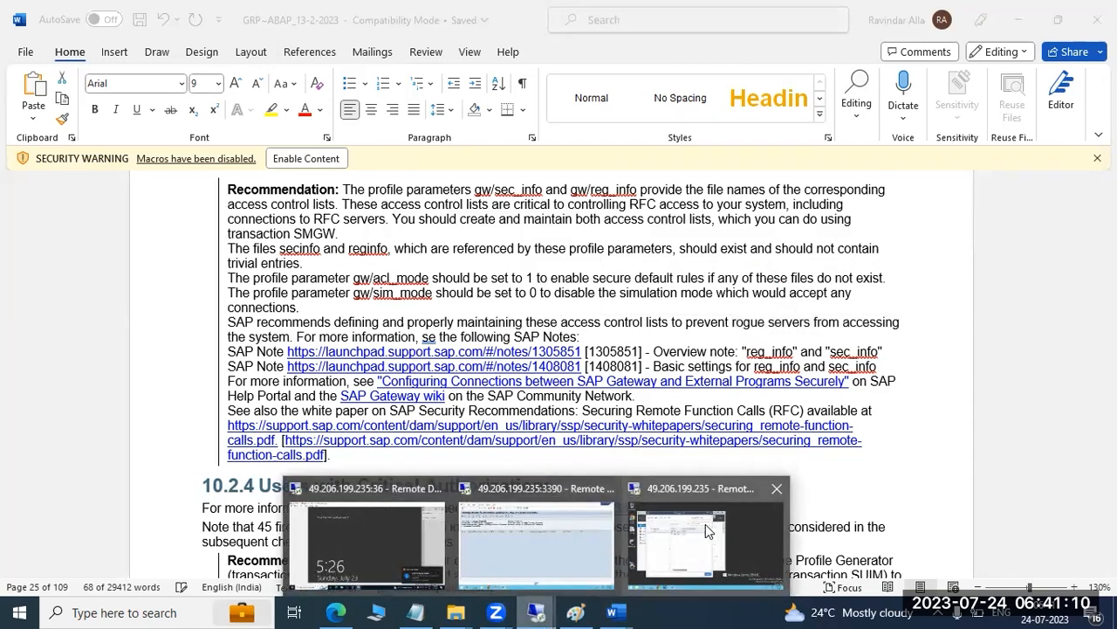
left_click(517, 539)
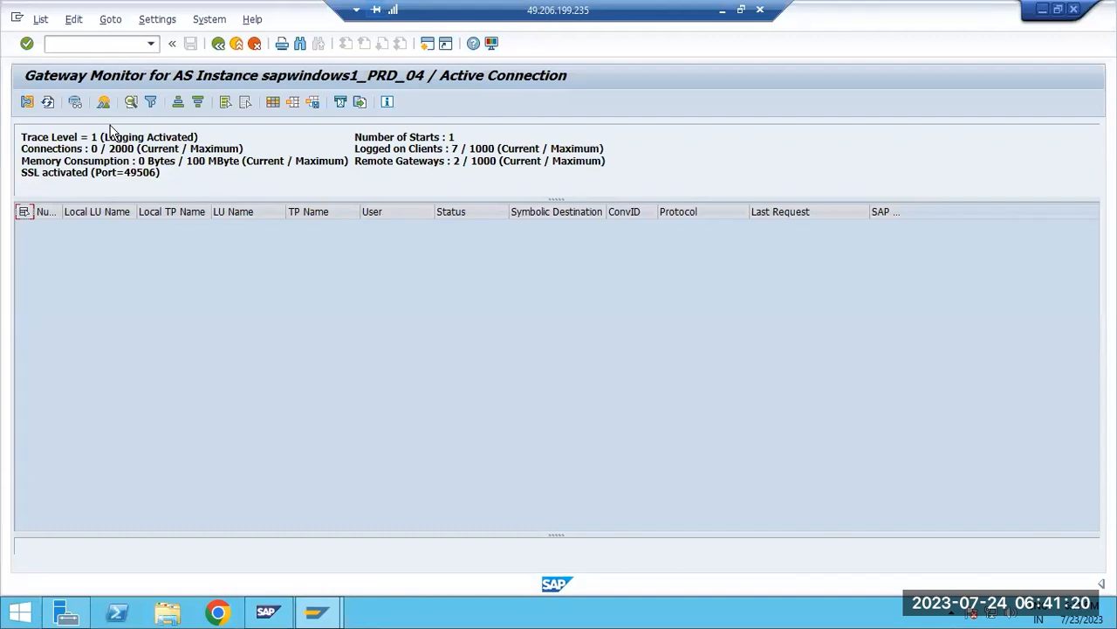
left_click(110, 19)
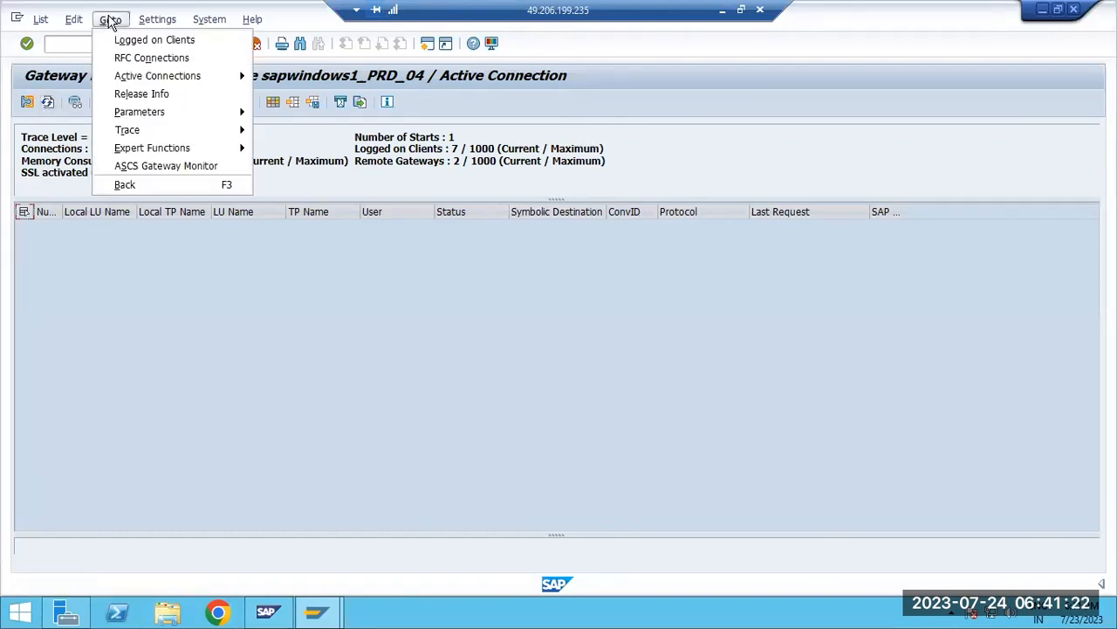
mouse_move(231, 150)
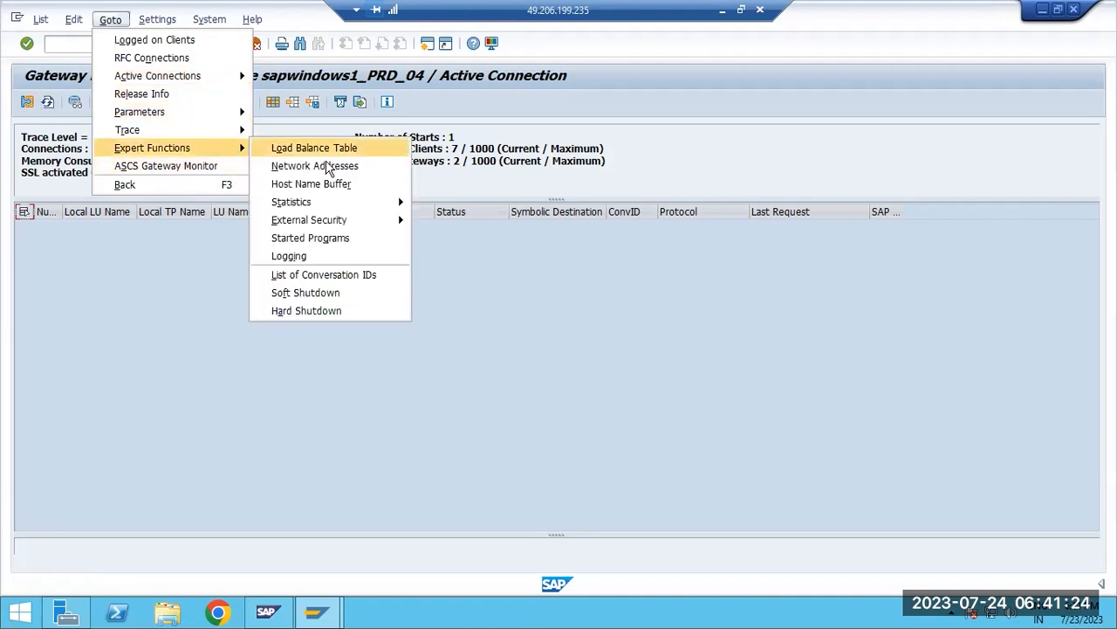
mouse_move(376, 220)
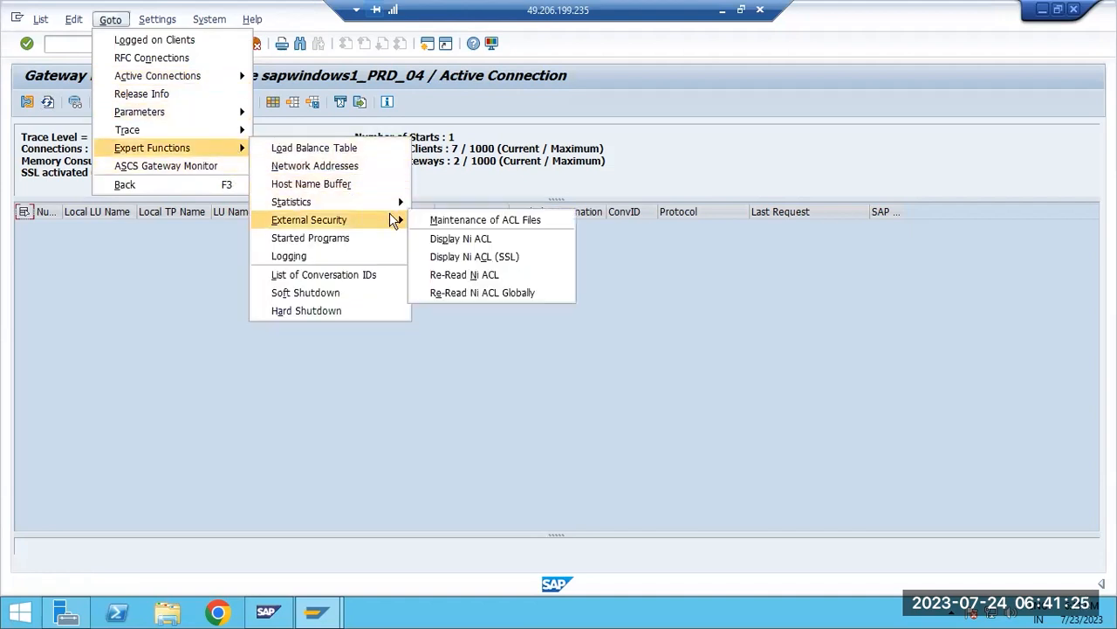
left_click(476, 223)
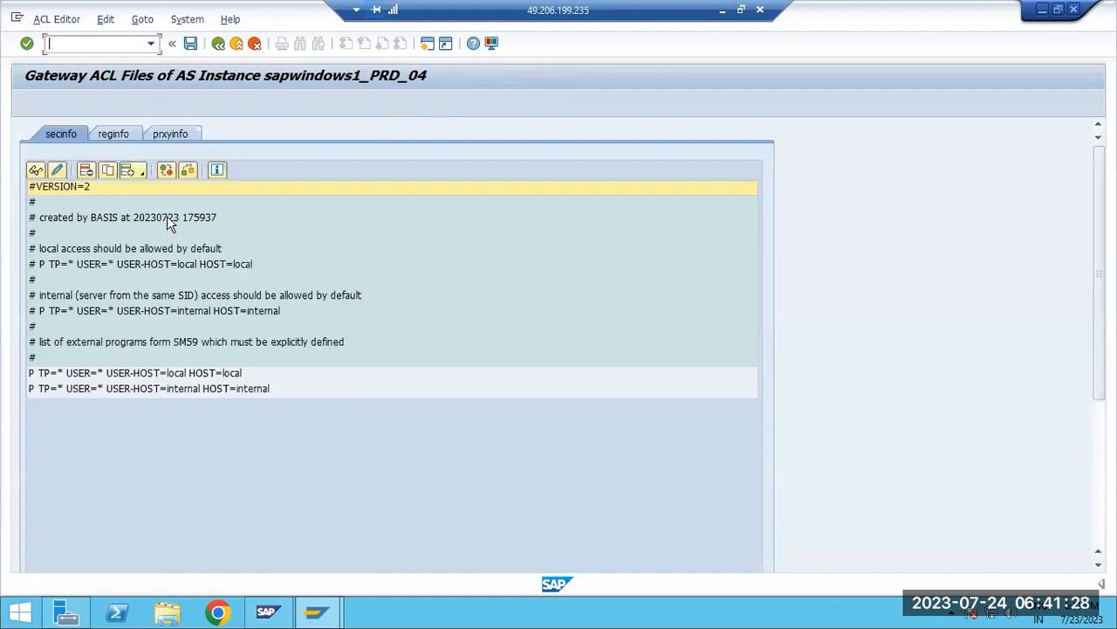
left_click(112, 134)
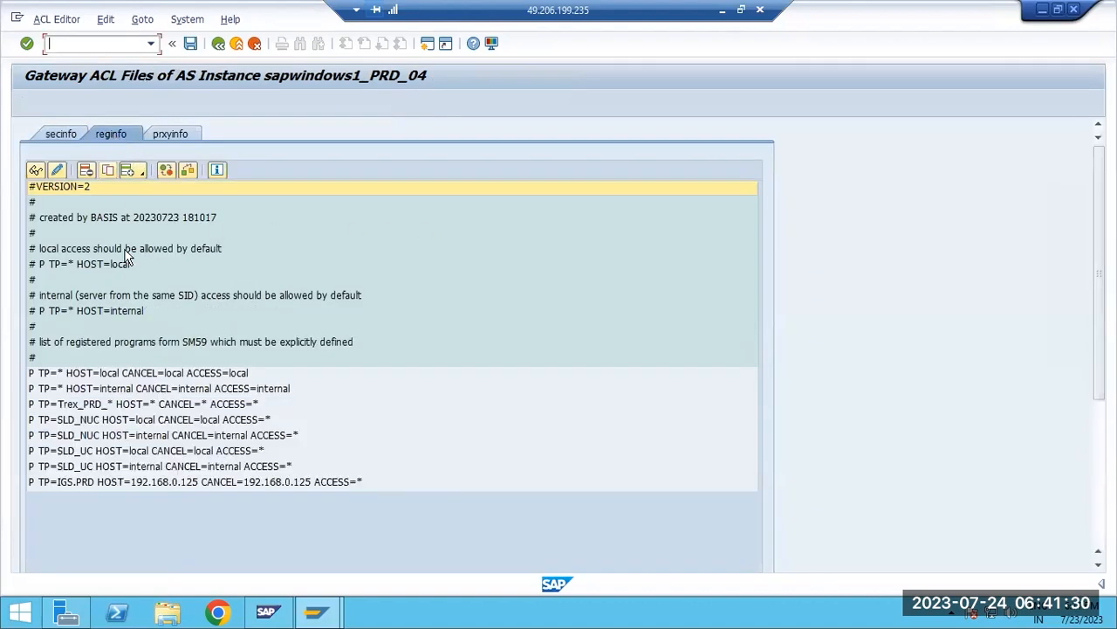
left_click(133, 483)
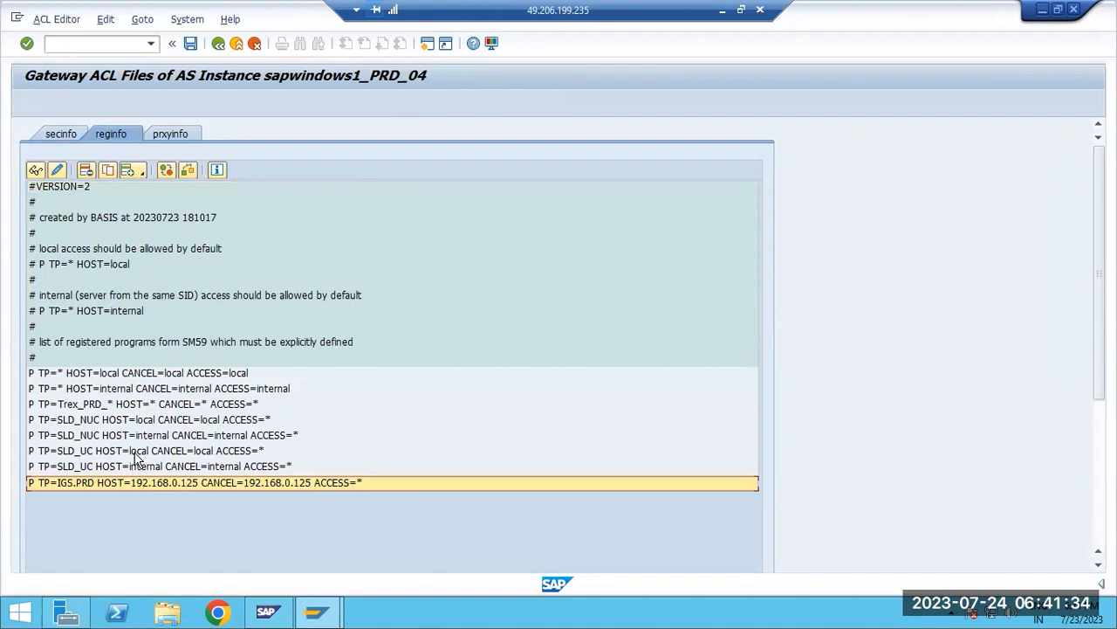
Examine the SLD_UC entries for local and internal hosts in the reginfo file
left_click(135, 452)
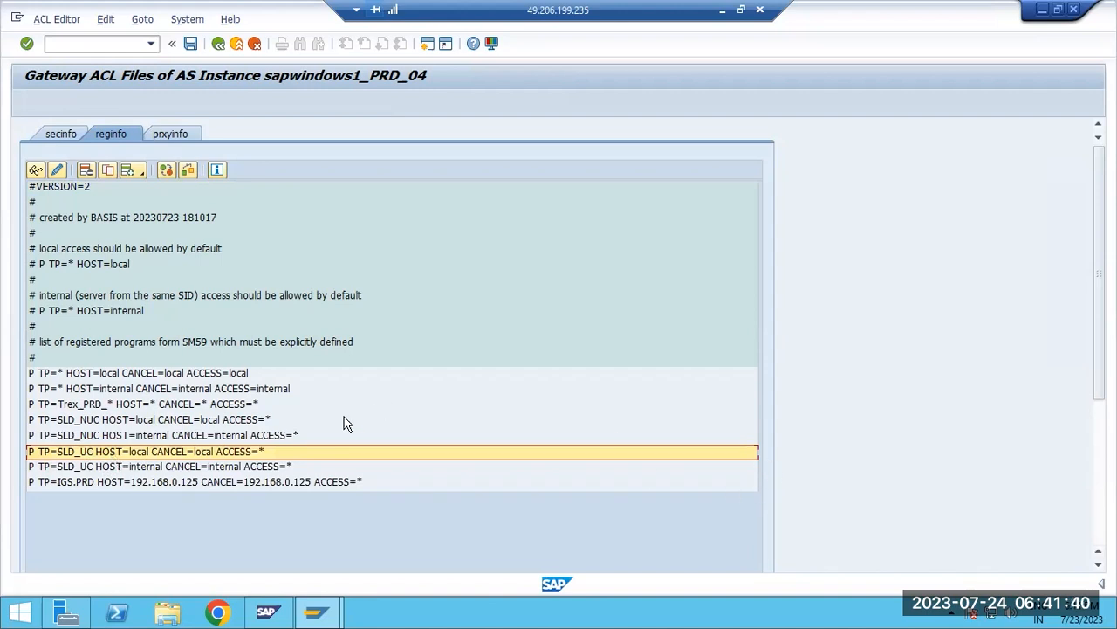
left_click(126, 463)
left_click(128, 455)
left_click(127, 463)
left_click(128, 455)
left_click(127, 463)
left_click(125, 454)
left_click(127, 464)
Examine the commented default rules for local and internal access in reginfo, and the IGS.PRD entry
left_click(64, 252)
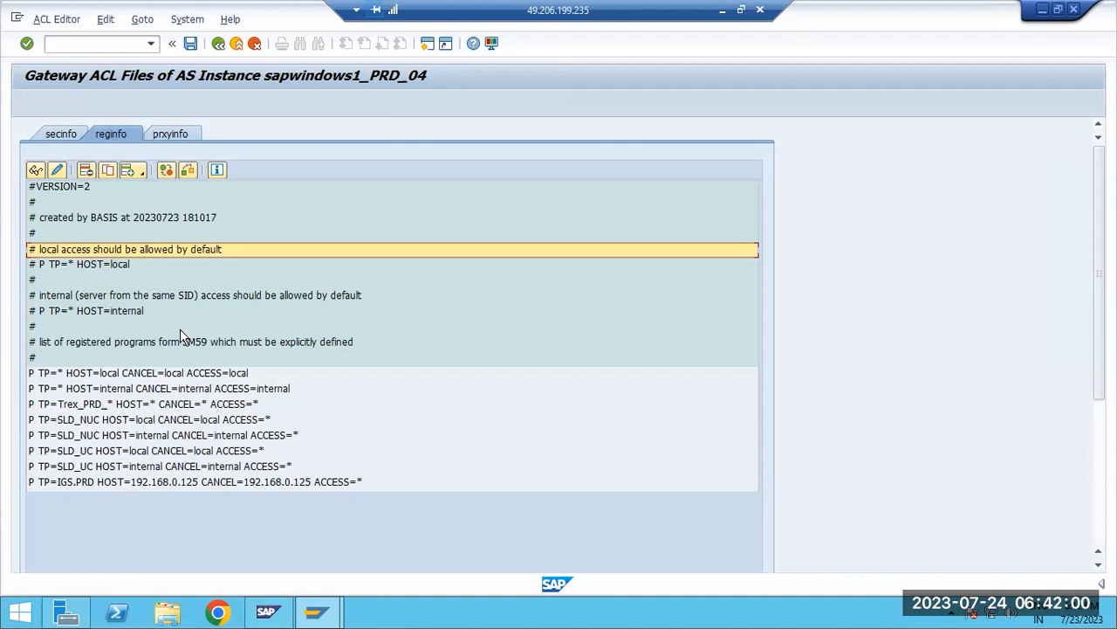
left_click(53, 315)
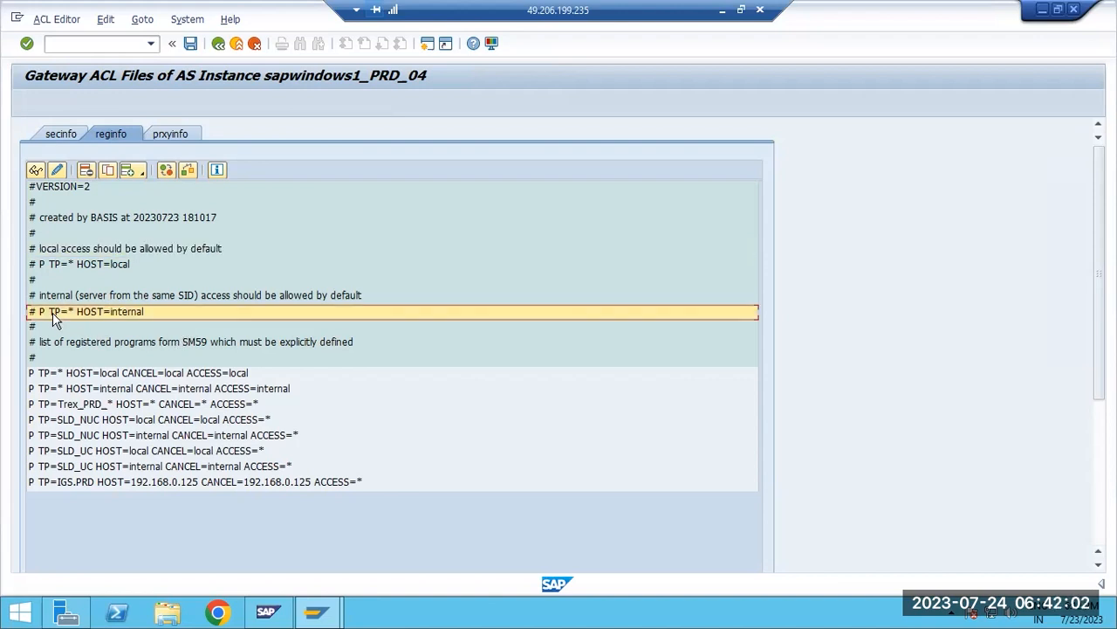
left_click(54, 266)
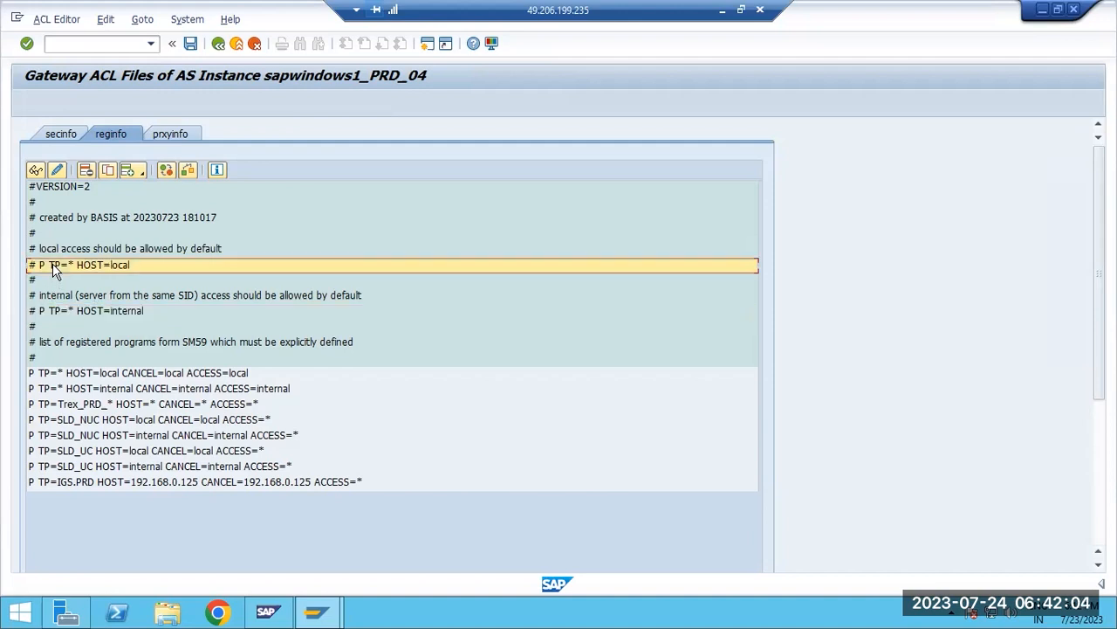
left_click(73, 314)
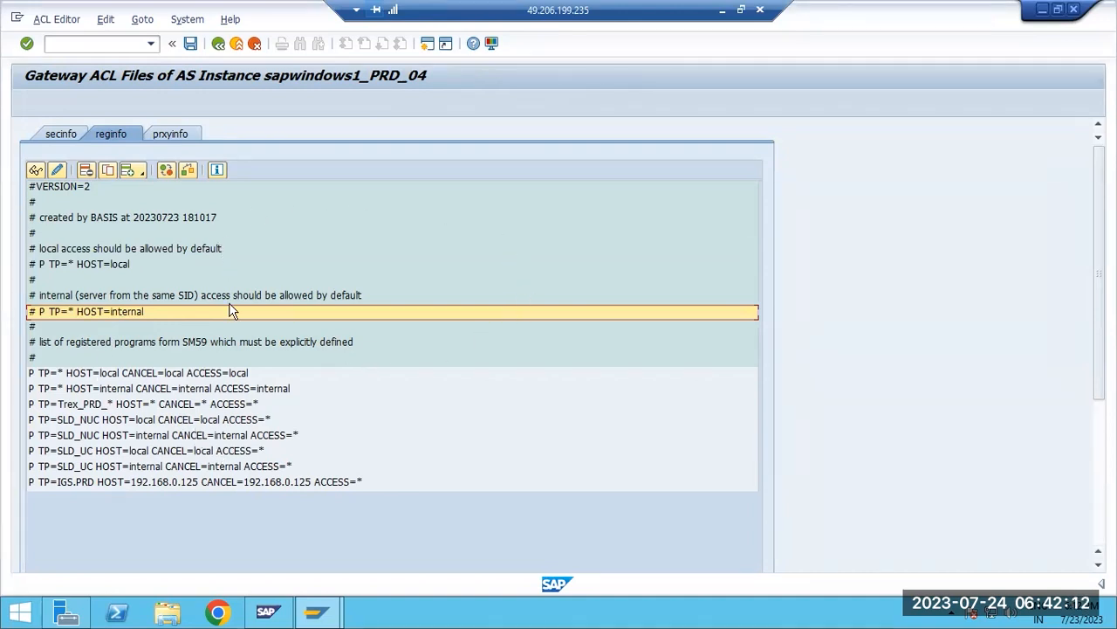
left_click(74, 266)
left_click(80, 315)
left_click(72, 487)
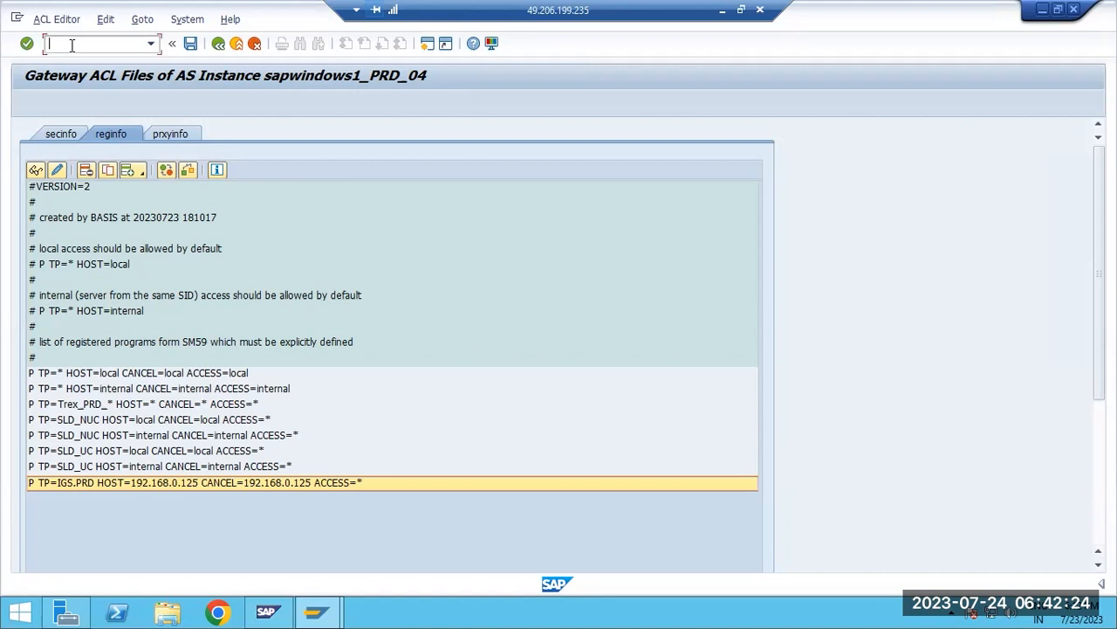
Open transaction SM59 and look through the TCP/IP connections
type("/nsm59")
key("Return")
left_click(24, 233)
scroll(83, 454, "down", 3)
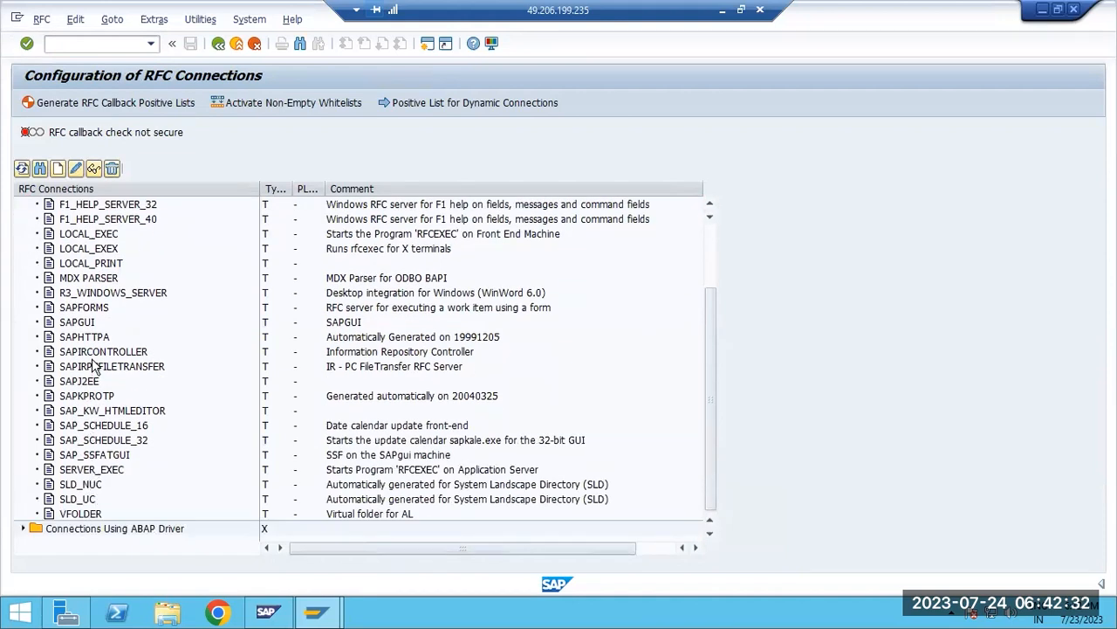
scroll(94, 366, "up", 3)
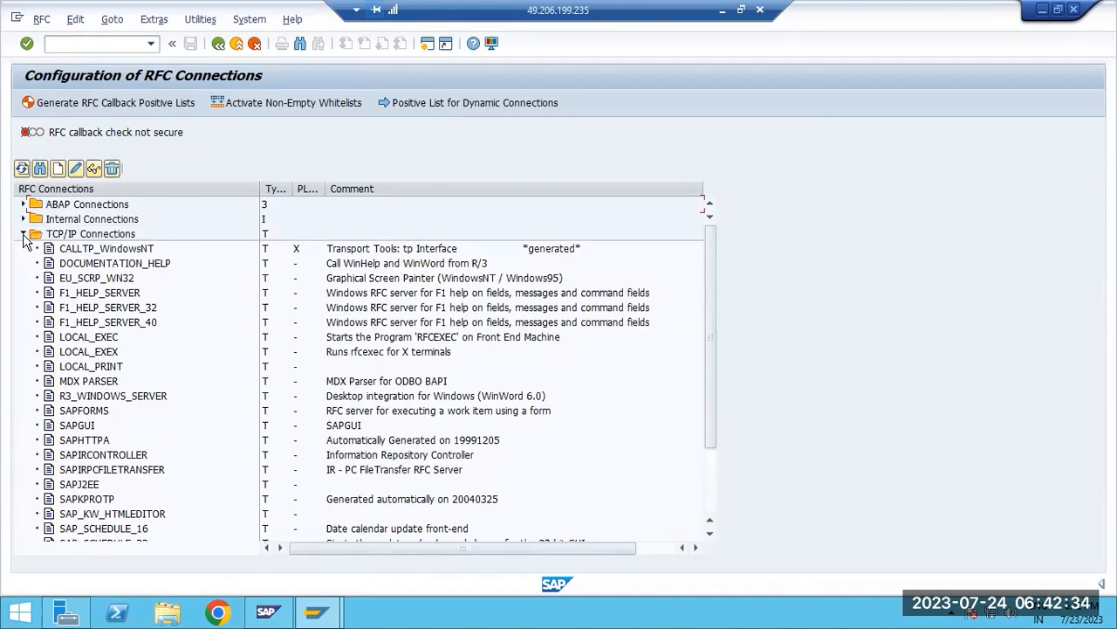
Look through the RFC destinations using the ABAP driver, the TCP/IP destinations and the ABAP connections
left_click(23, 233)
left_click(24, 248)
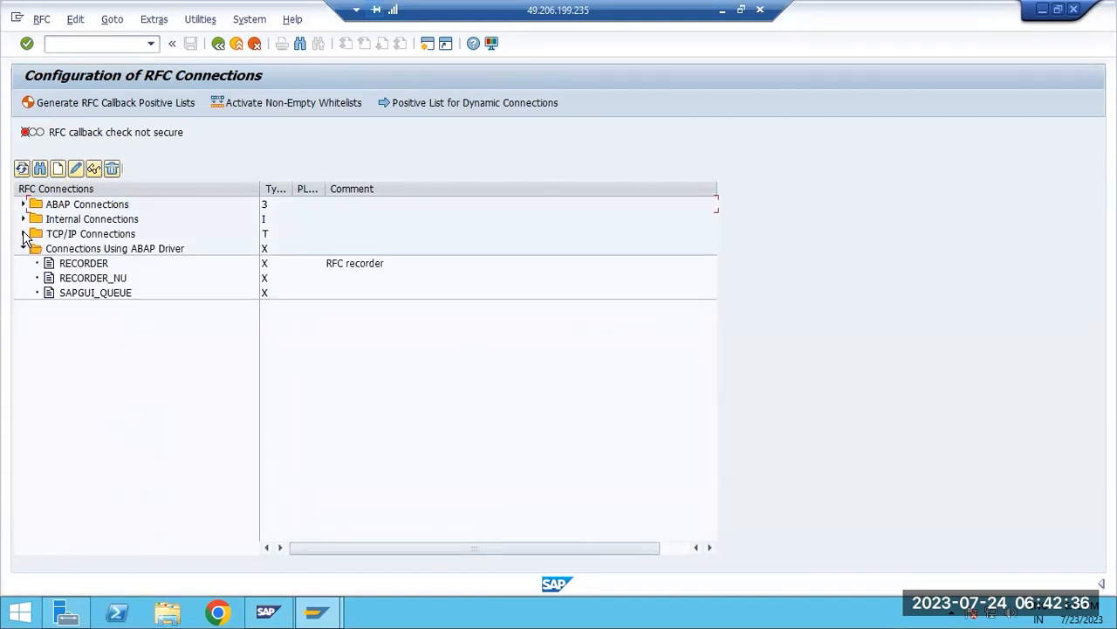
left_click(24, 233)
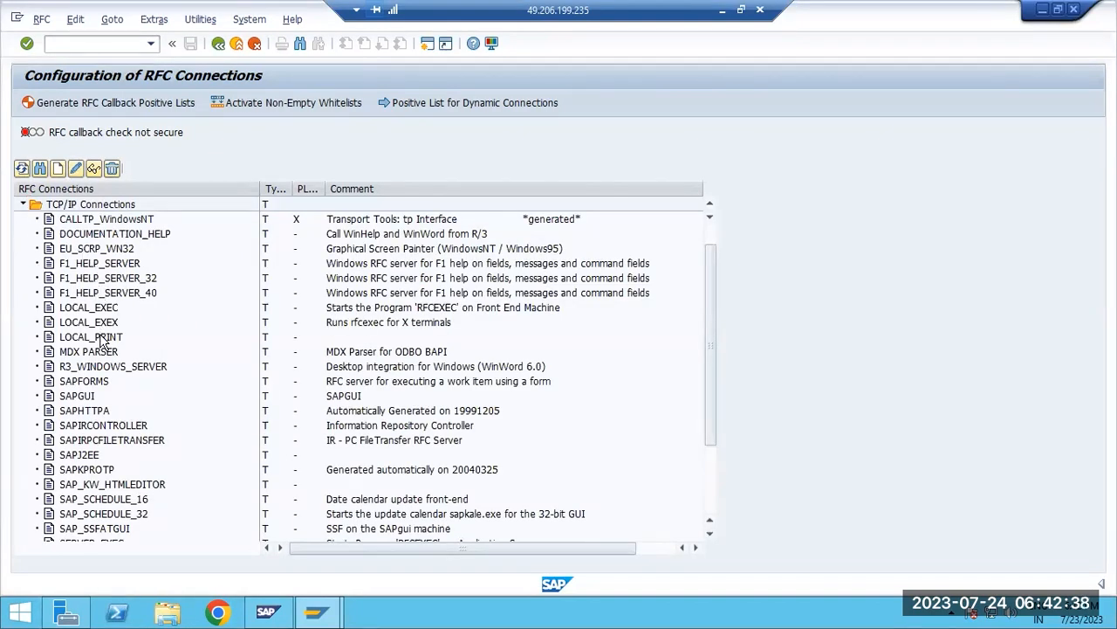
scroll(87, 447, "down", 2)
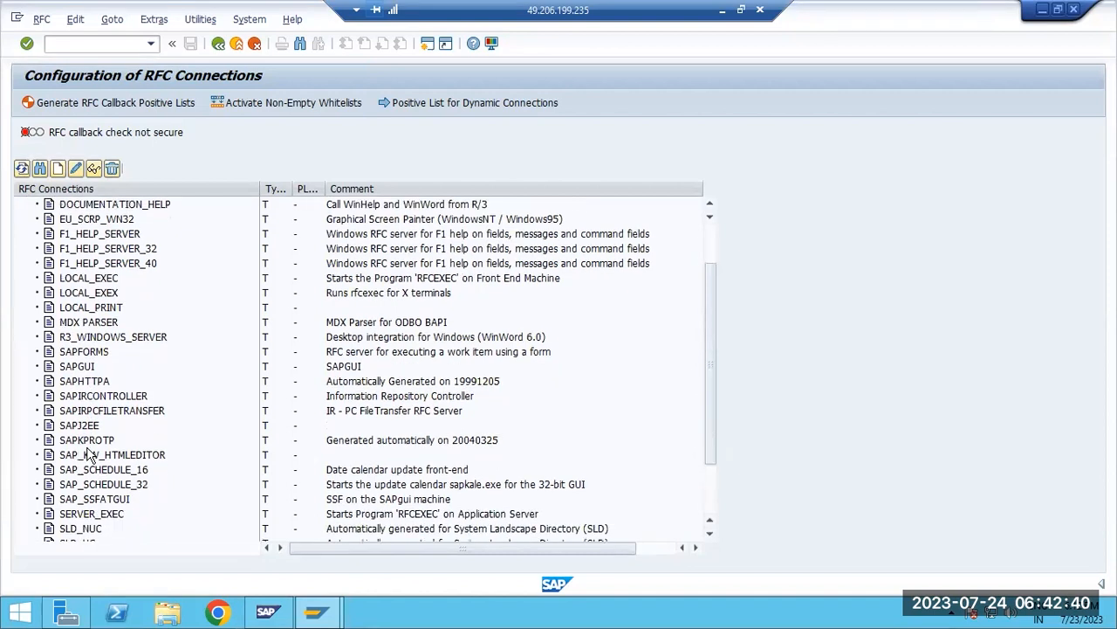
scroll(87, 454, "up", 3)
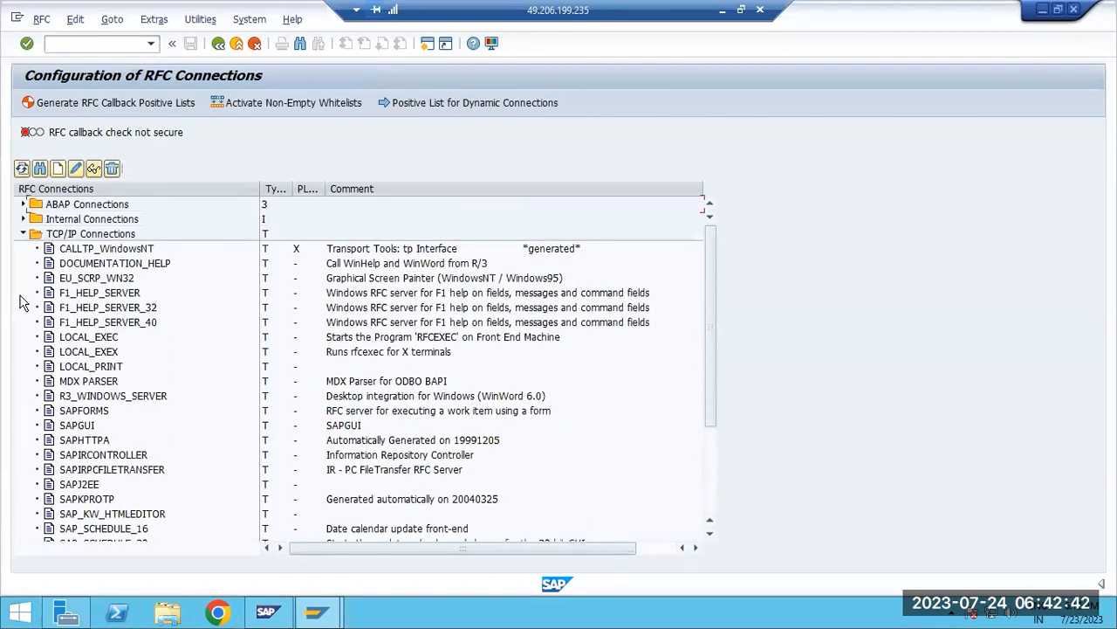
left_click(24, 204)
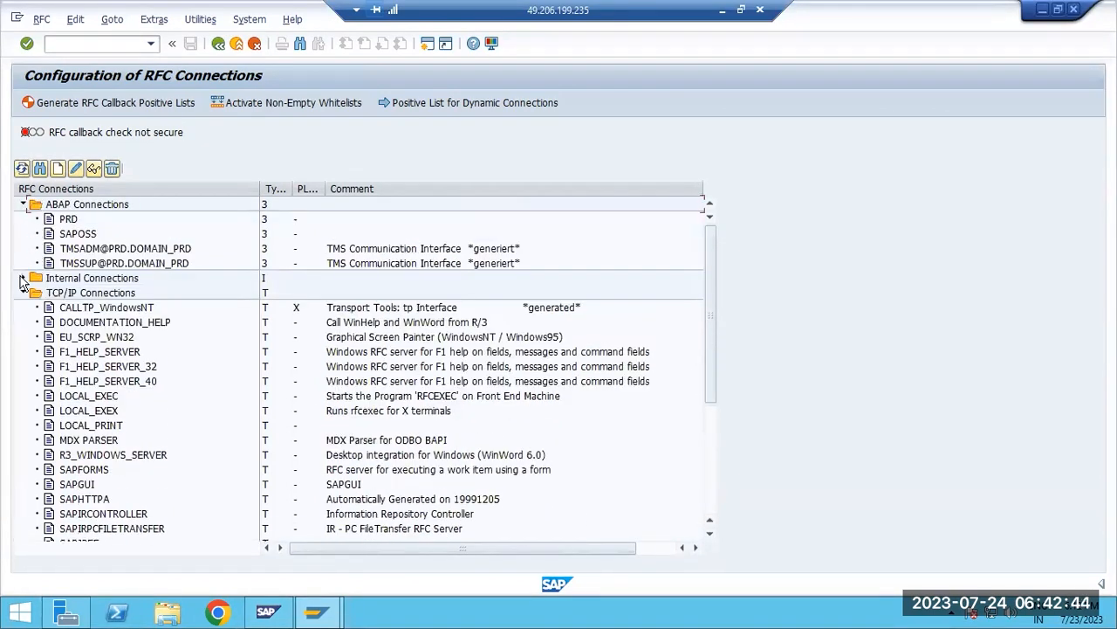
Search the RFC connections for IGS*, and look through the TCP/IP destinations around MDX PARSER
left_click(45, 173)
type("IGS*")
key("Return")
left_click(346, 181)
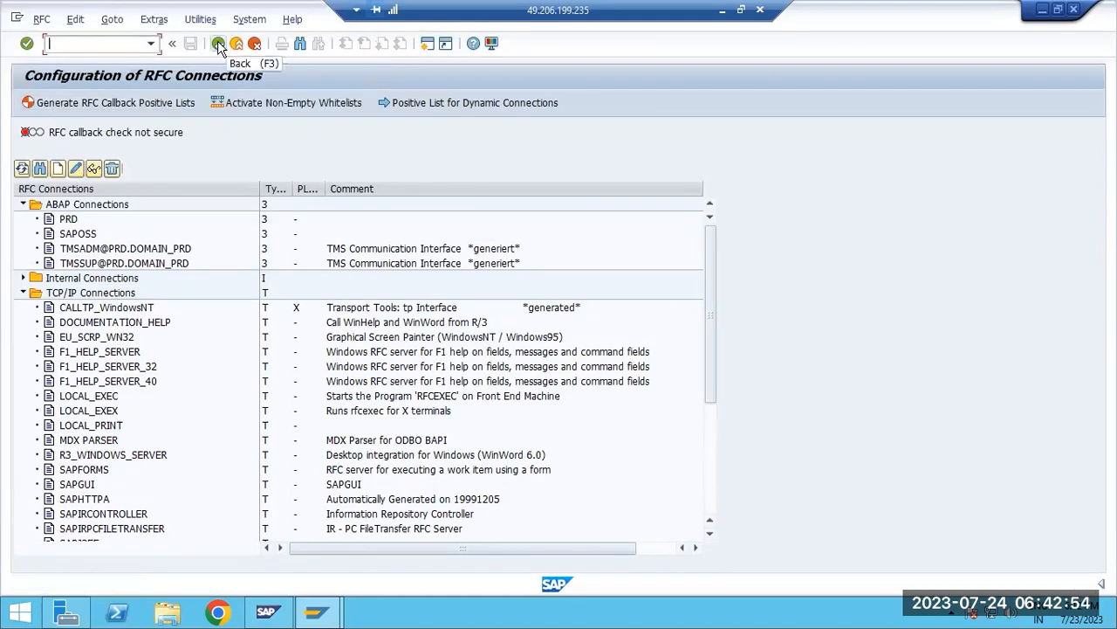
left_click(110, 439)
scroll(110, 439, "down", 5)
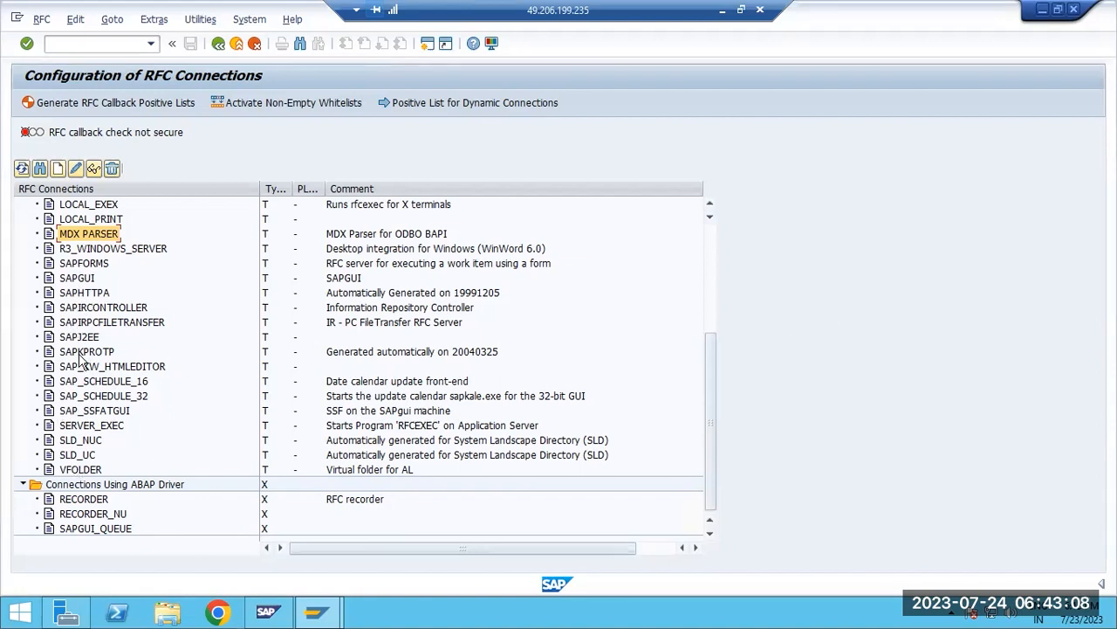
scroll(82, 332, "up", 3)
scroll(83, 331, "down", 3)
scroll(52, 280, "up", 4)
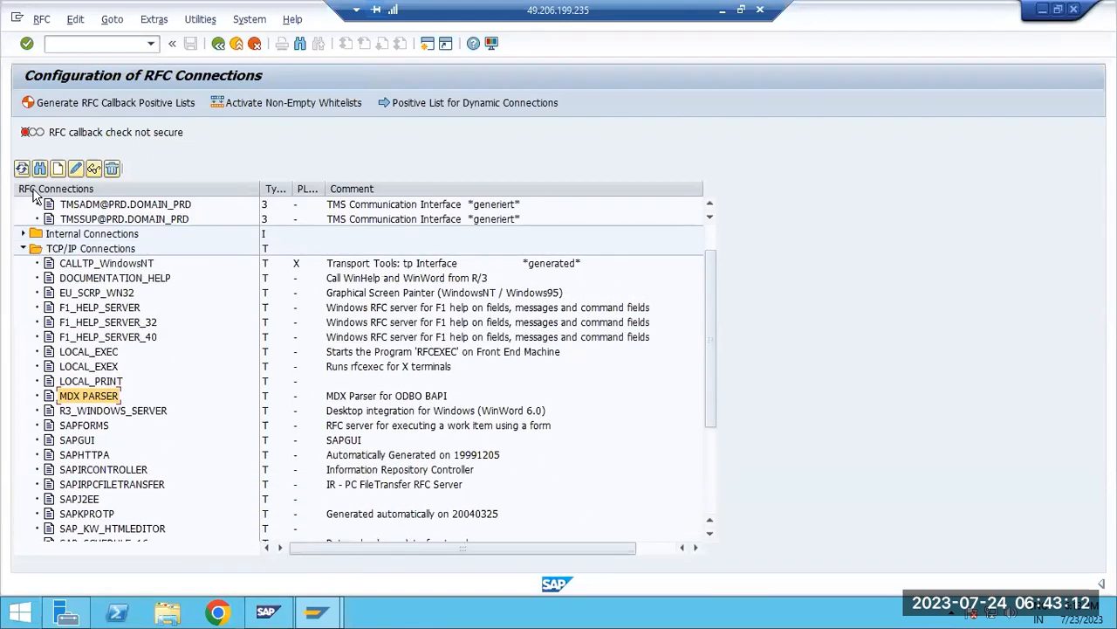
Open a new RFC destination form of type TCP/IP Connection, and leave it without creating a destination
left_click(58, 167)
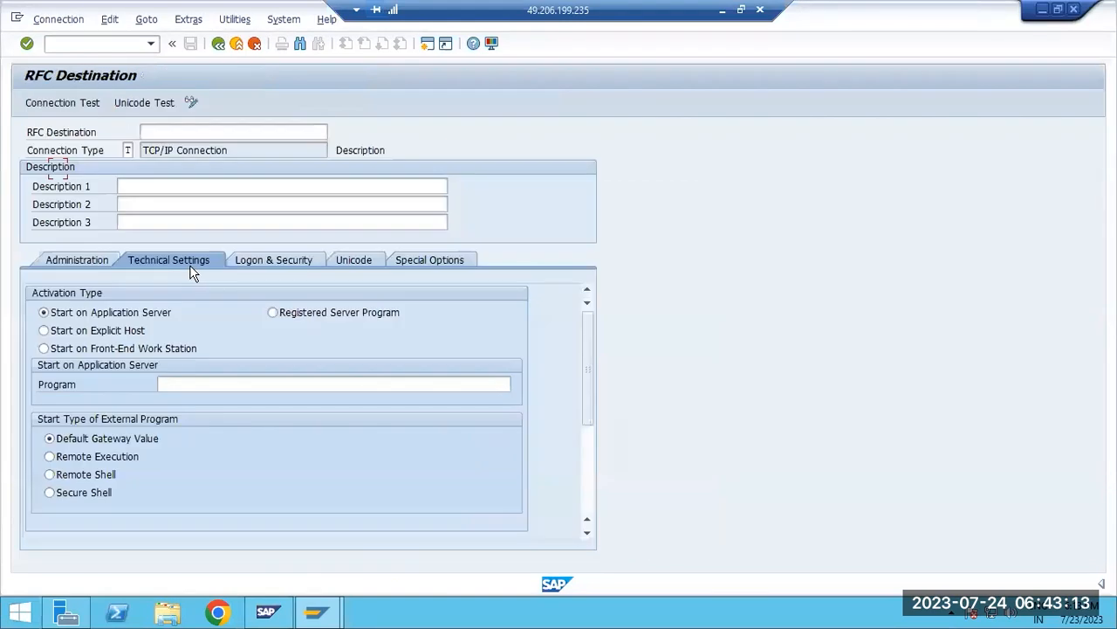
left_click(159, 133)
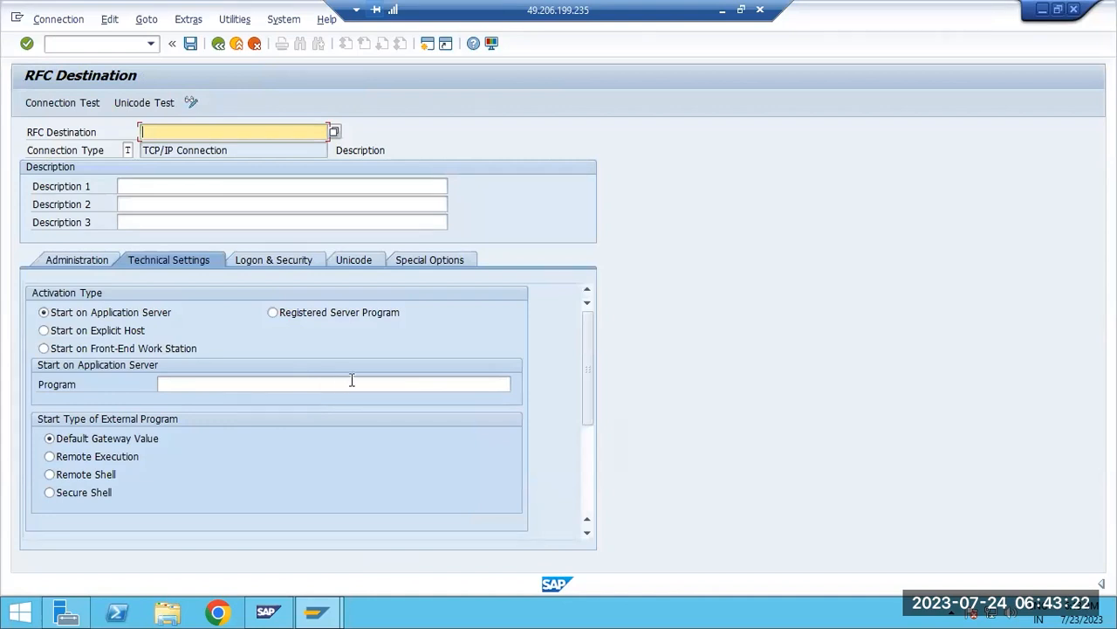
left_click(218, 46)
left_click(237, 47)
left_click(254, 47)
Open the gateway monitor with transaction SMGW and display the reginfo file in the external security ACL file maintenance
type("/nsmgw")
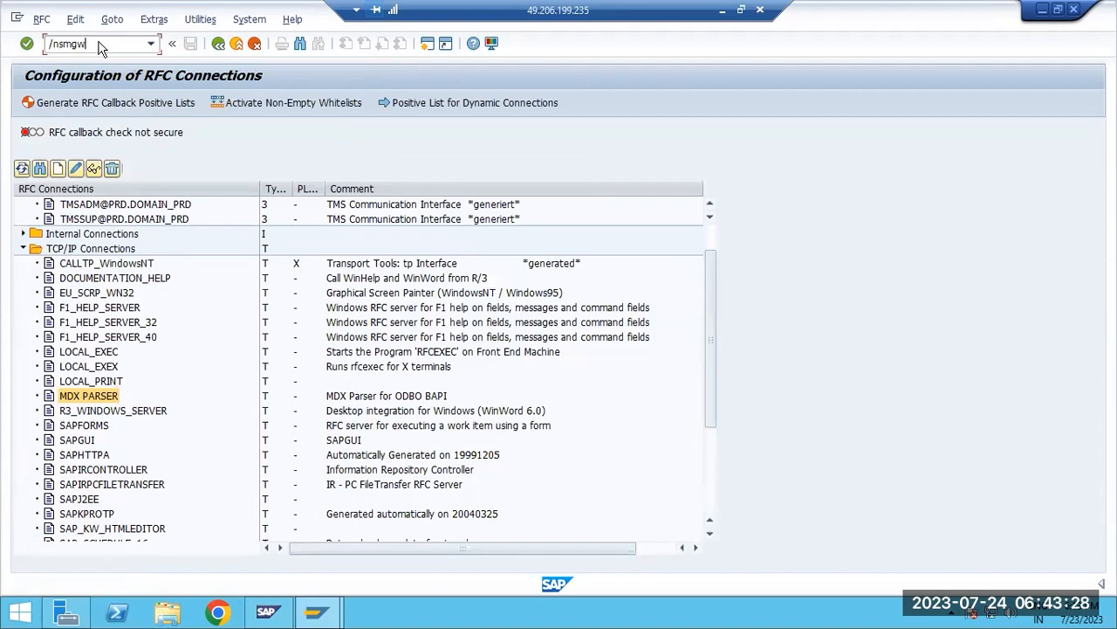
key("Return")
left_click(672, 191)
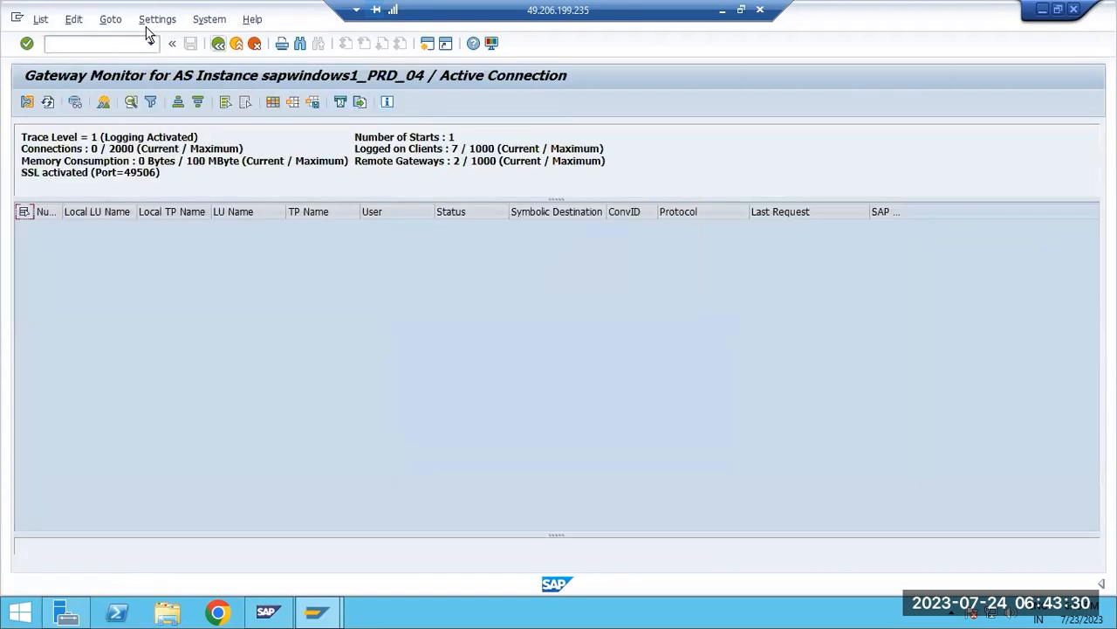
left_click(110, 19)
mouse_move(222, 148)
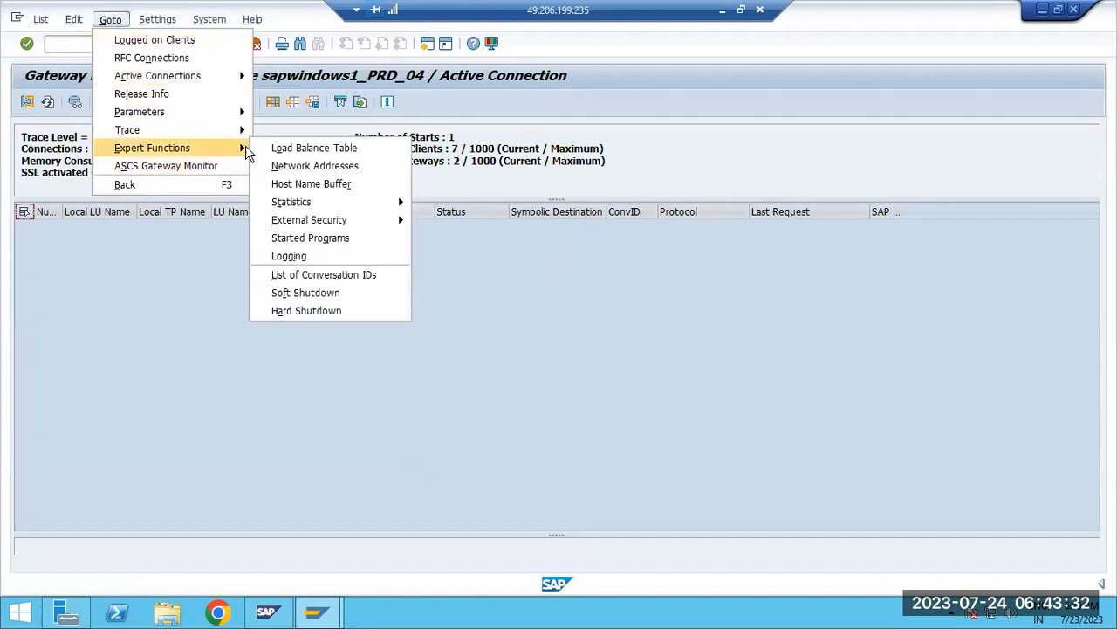
mouse_move(386, 221)
left_click(463, 222)
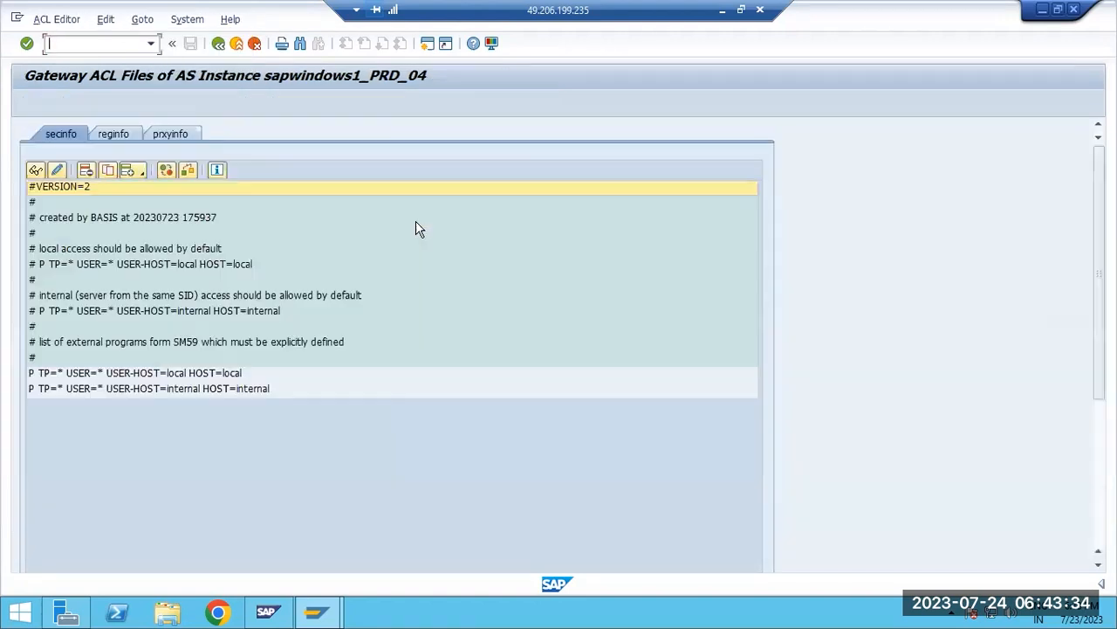
left_click(113, 138)
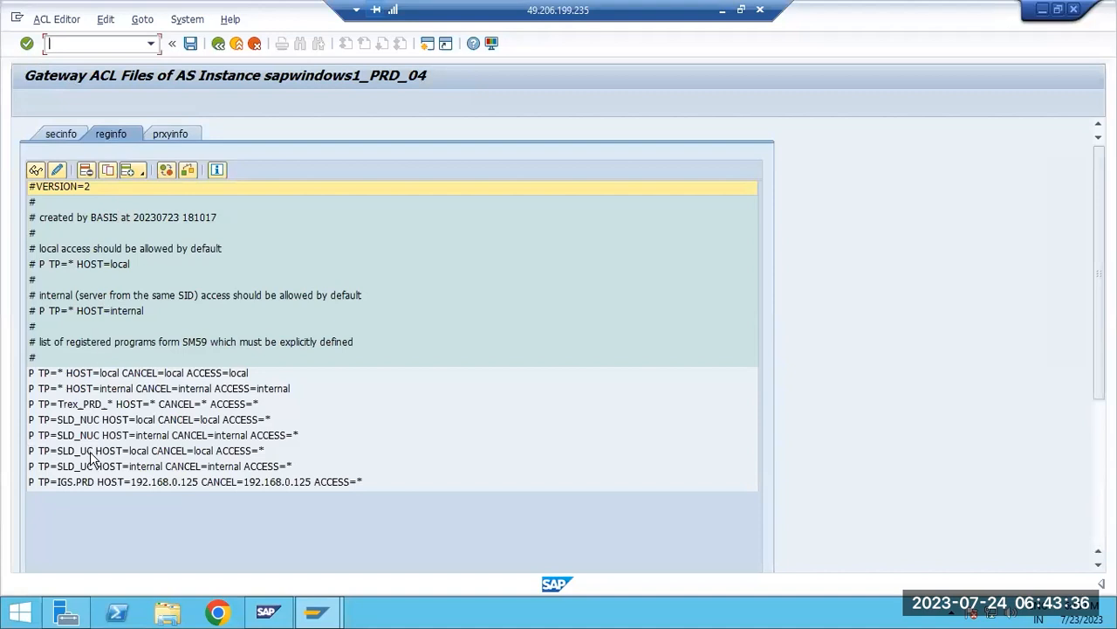
Review the IGS.PRD entry in reginfo and reread the gateway ACL files globally
left_click(96, 489)
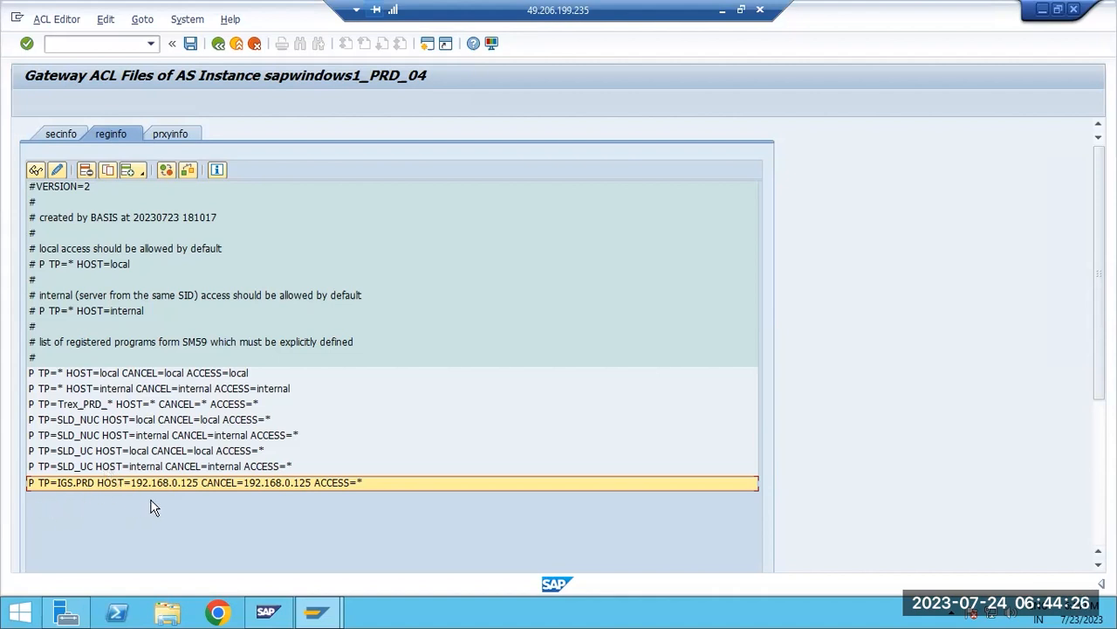
left_click(142, 19)
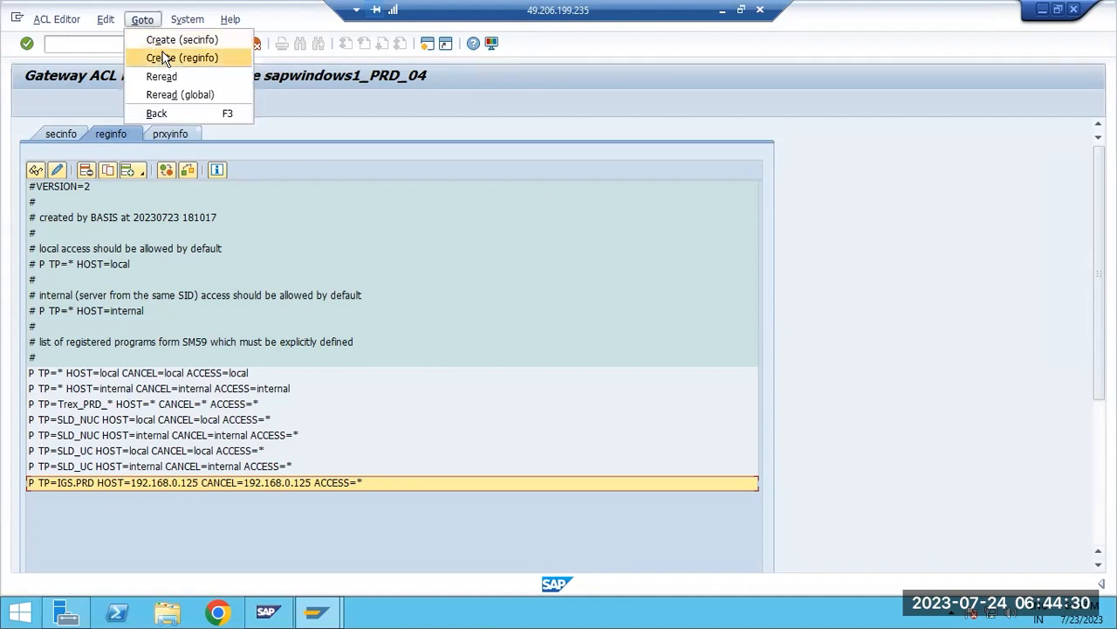
left_click(174, 94)
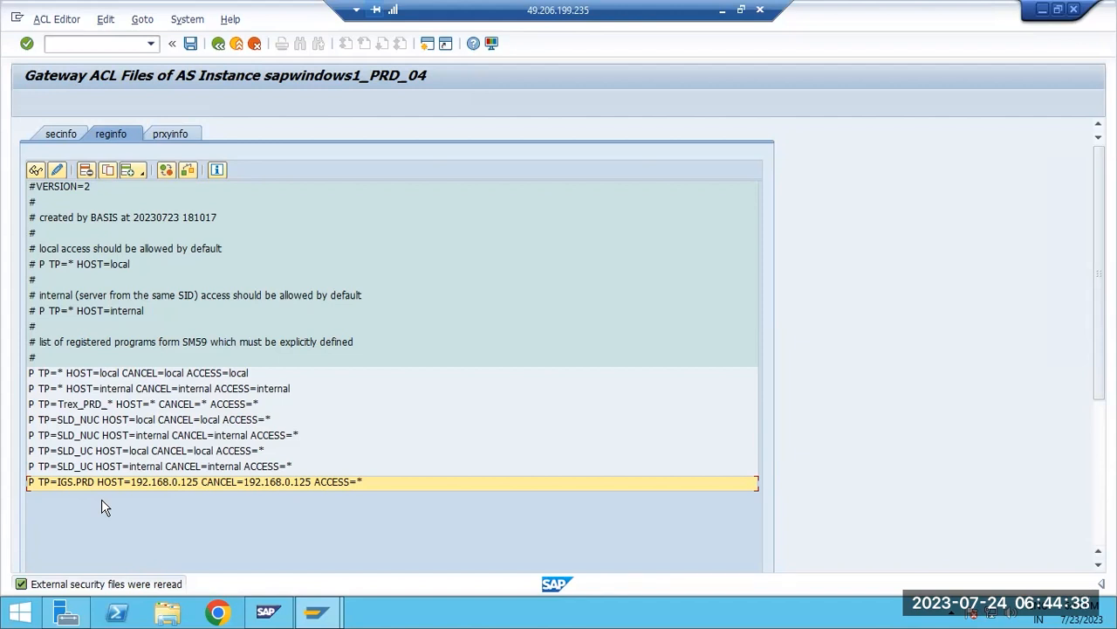
Switch to the Paint diagram, draw a red rectangle at the canvas's lower left, and connect it with a red arrow to the crossed-out box
left_click(722, 9)
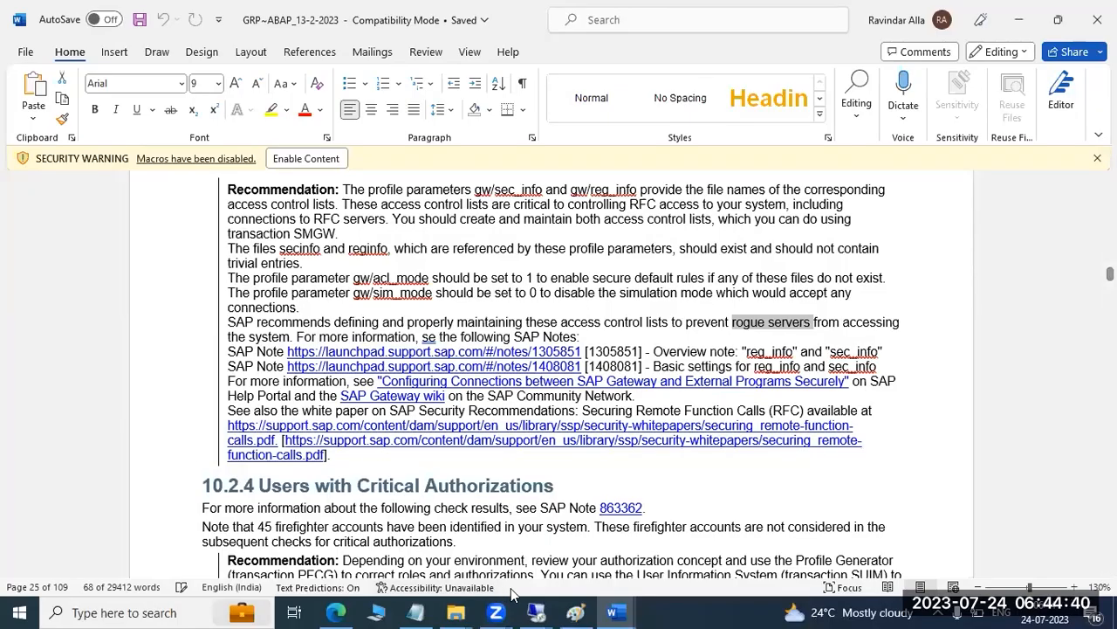
left_click(576, 612)
left_click(238, 360)
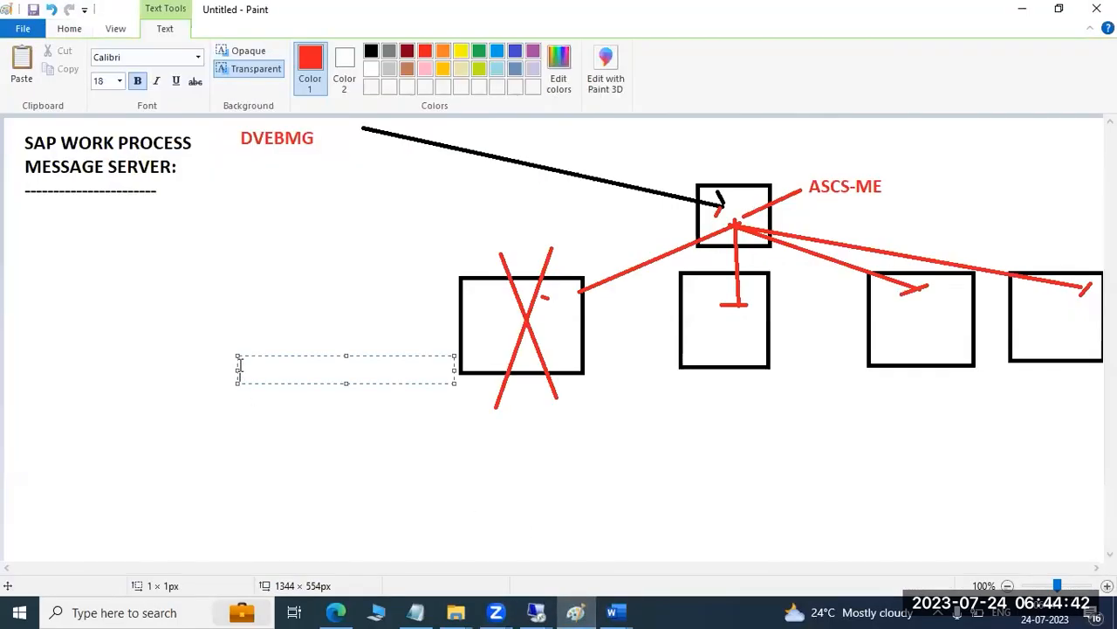
left_click(768, 399)
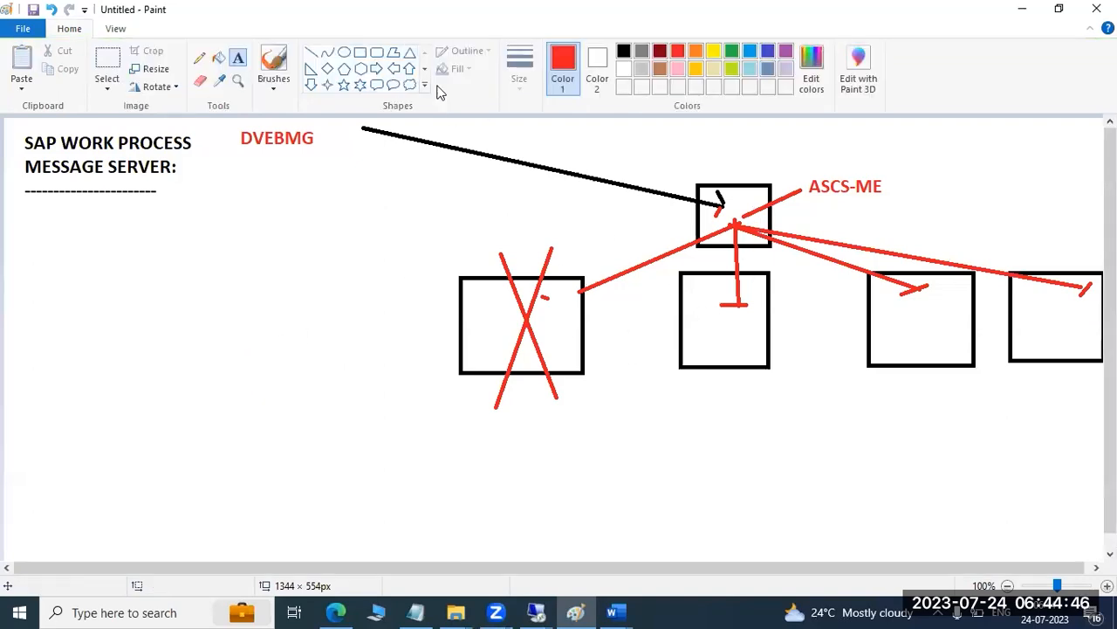
left_click(359, 53)
left_click_drag(20, 375, 147, 461)
left_click(124, 484)
left_click_drag(88, 415, 91, 422)
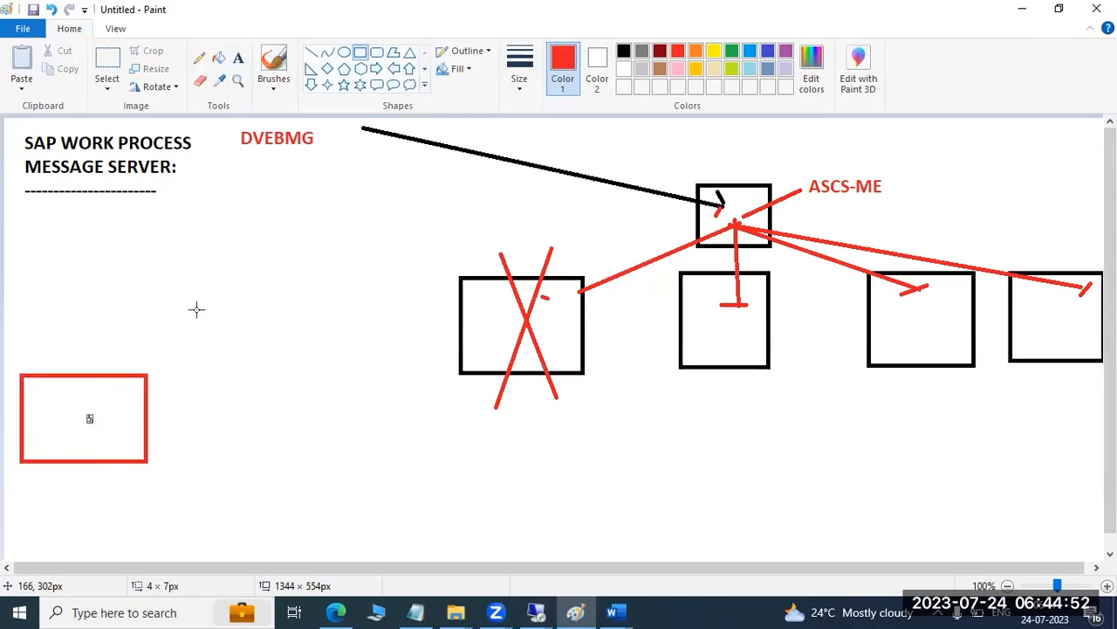
left_click(310, 53)
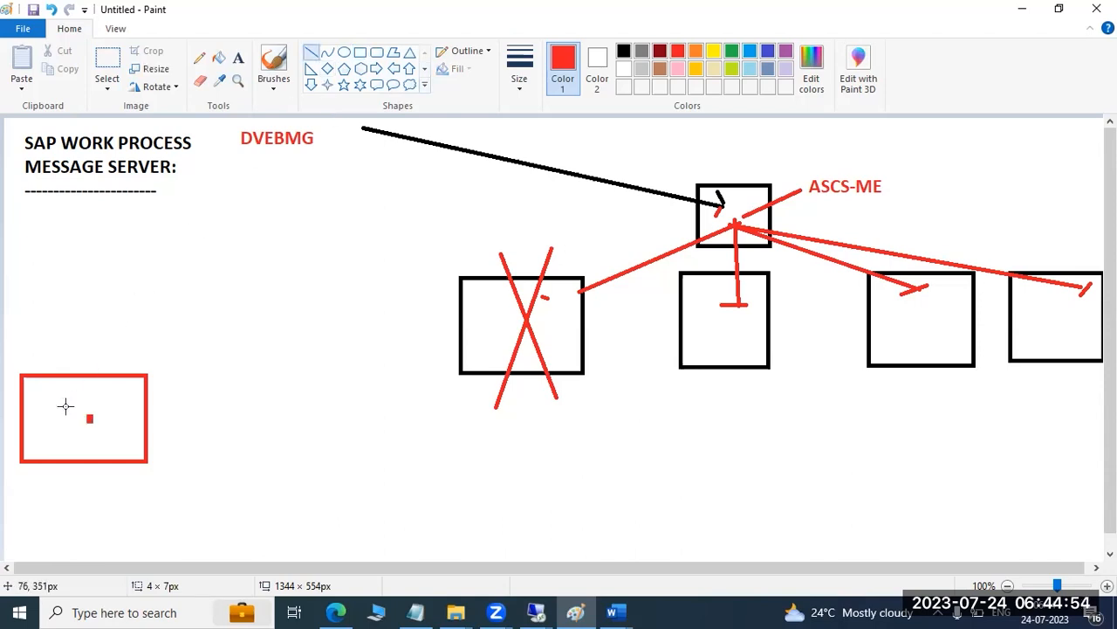
left_click_drag(65, 405, 495, 321)
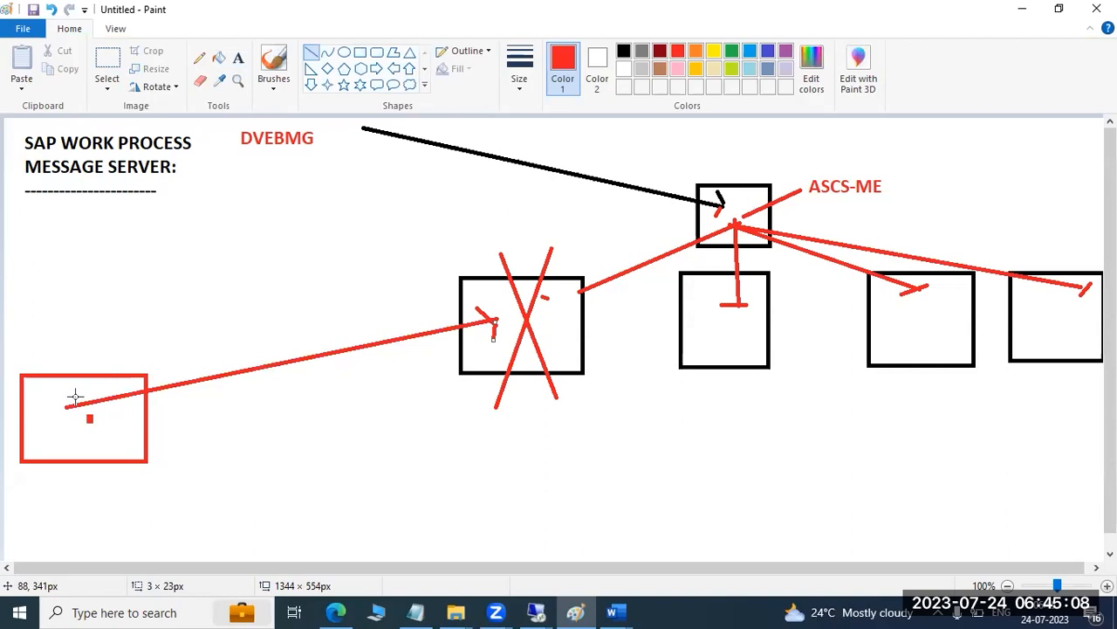
Check reginfo in the remote SAP session, return to Paint and retrace the red line from the lower-left rectangle to the crossed-out box
left_click(536, 612)
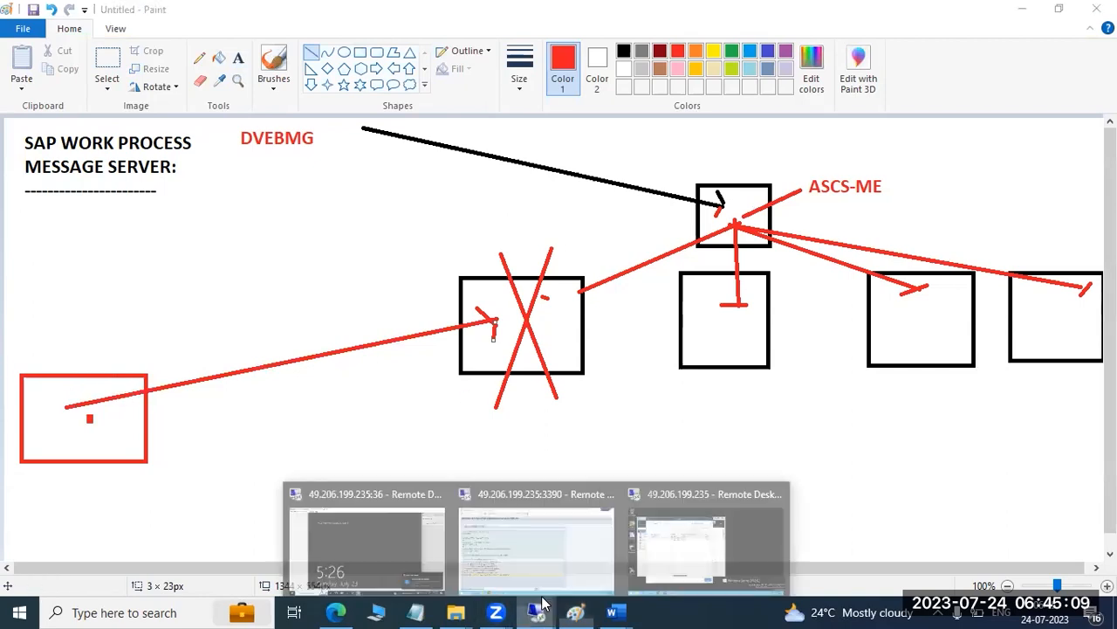
left_click(584, 534)
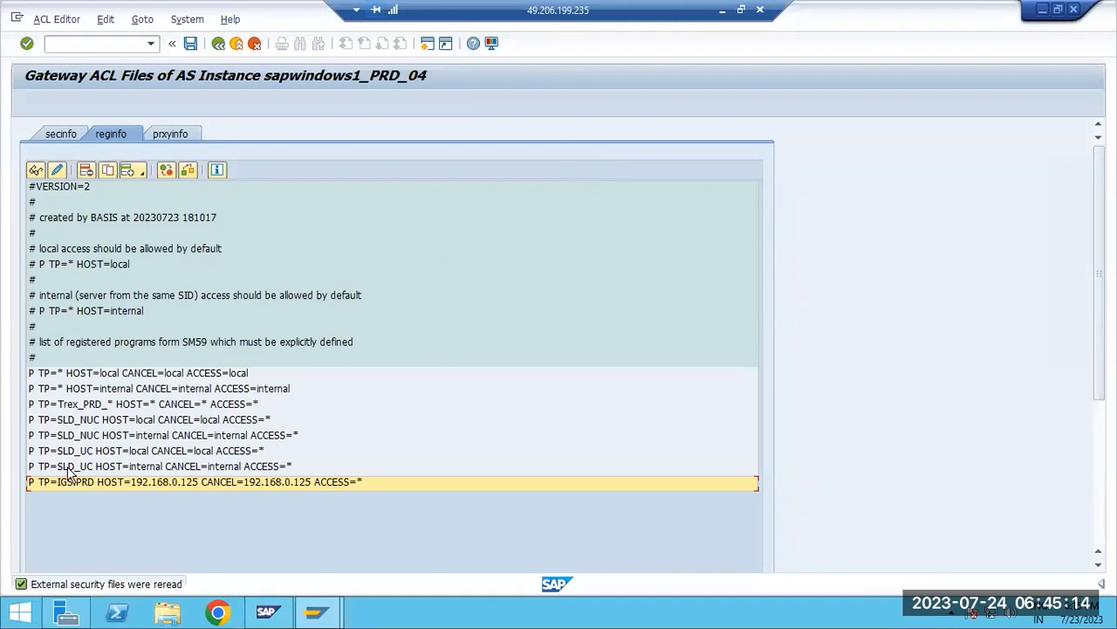
left_click(722, 12)
left_click_drag(60, 403, 498, 321)
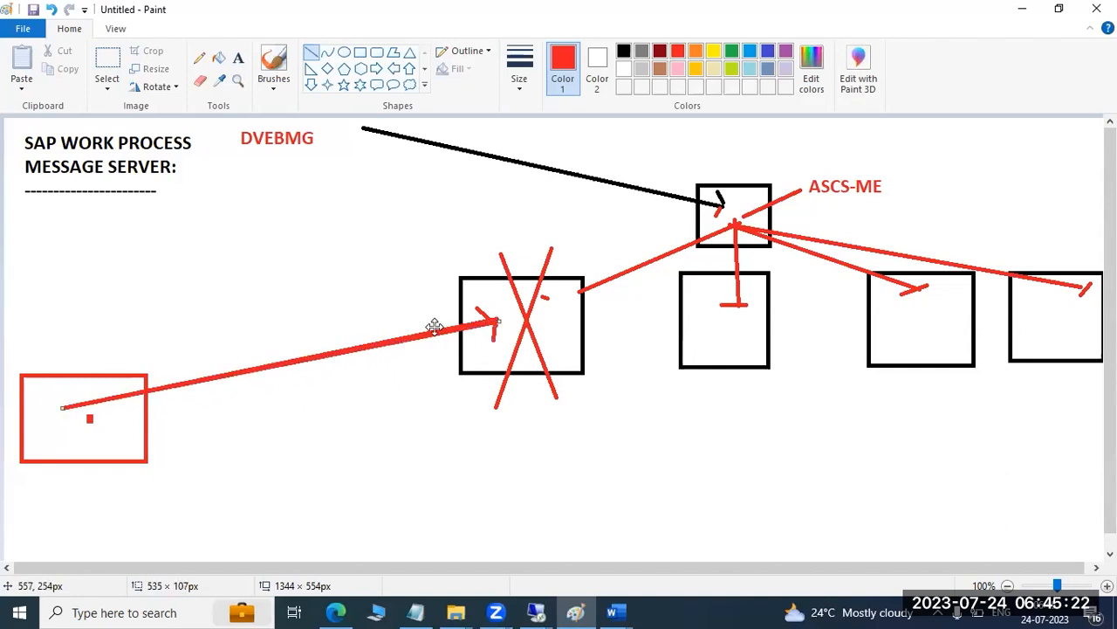
Finish the red cross over the diagram's connecting line, and exit the gateway ACL maintenance in the remote SAP session
mouse_move(366, 335)
left_mouse_down()
mouse_move(347, 377)
mouse_move(368, 376)
left_mouse_up()
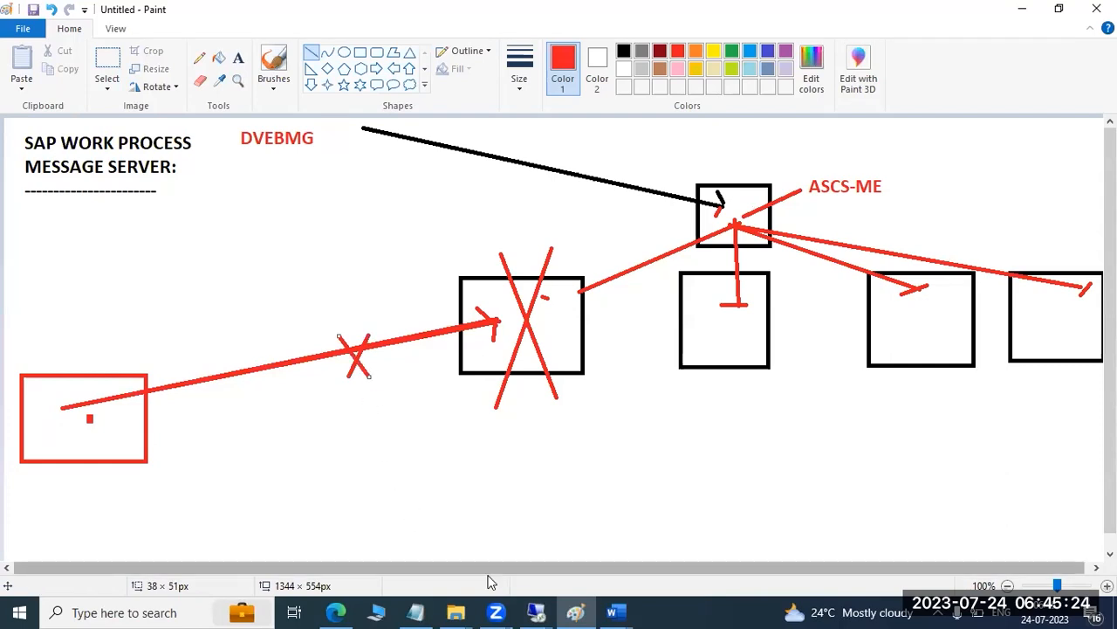
mouse_move(536, 612)
left_click(537, 547)
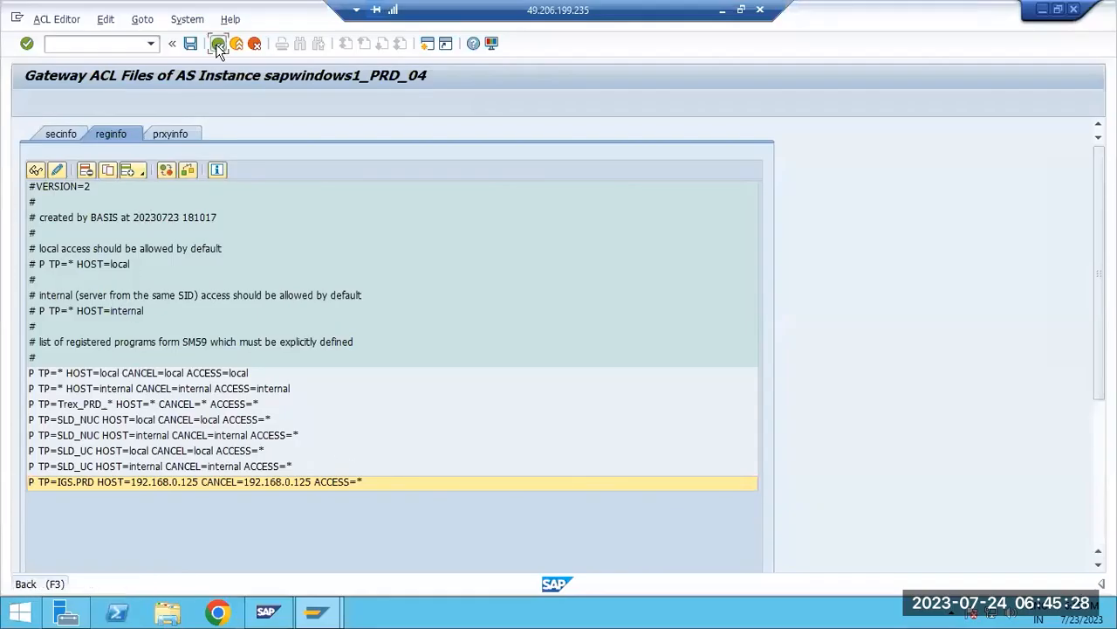
left_click(217, 44)
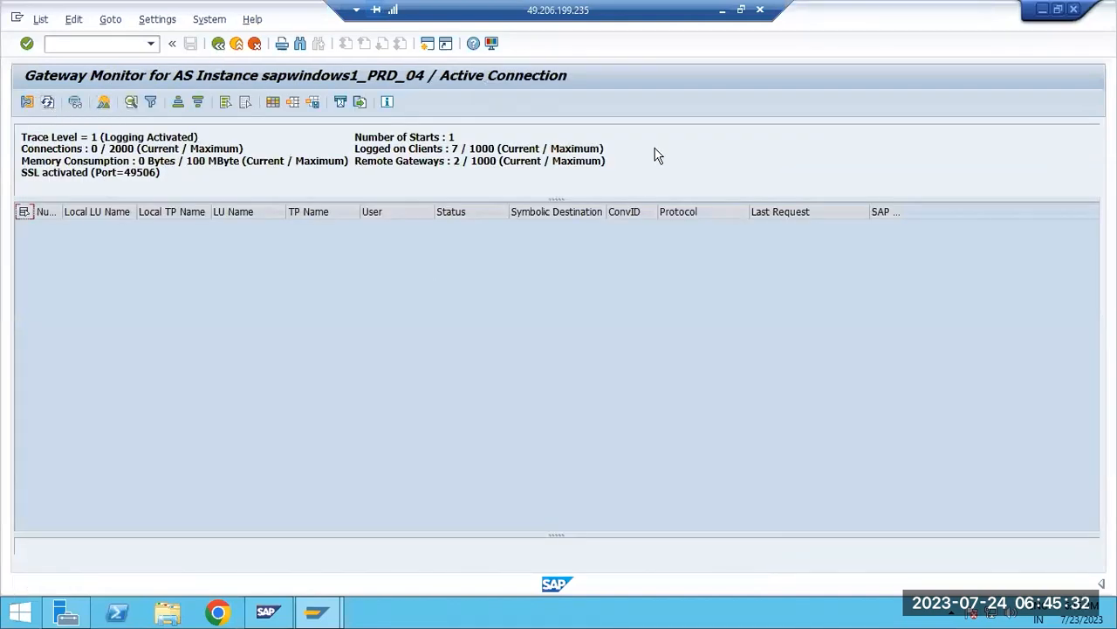
Return to Paint and add a short red dash above and a dot below the crossed-out connecting line
left_click(723, 10)
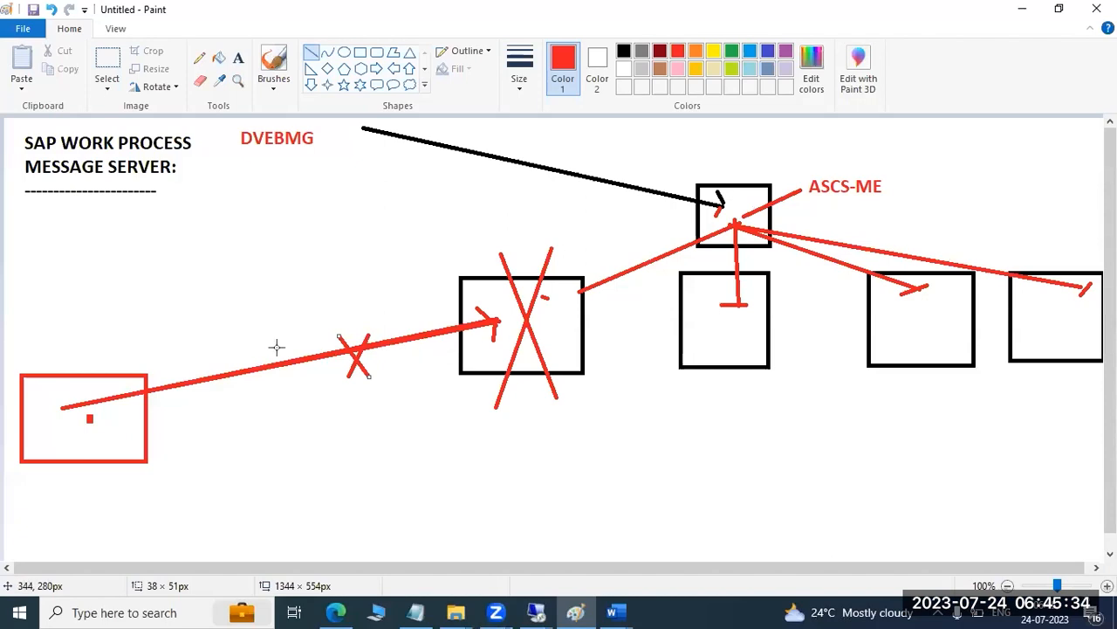
left_click_drag(192, 365, 207, 356)
left_click(225, 401)
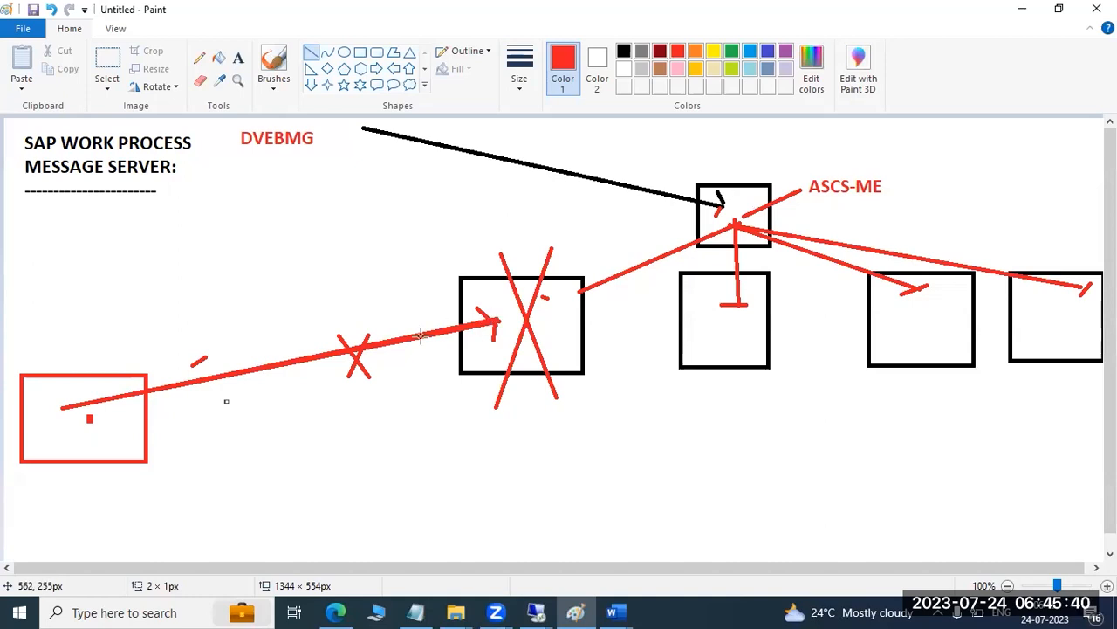
Switch to the remote SAP session and display reginfo in the gateway's external security ACL file maintenance
mouse_move(535, 612)
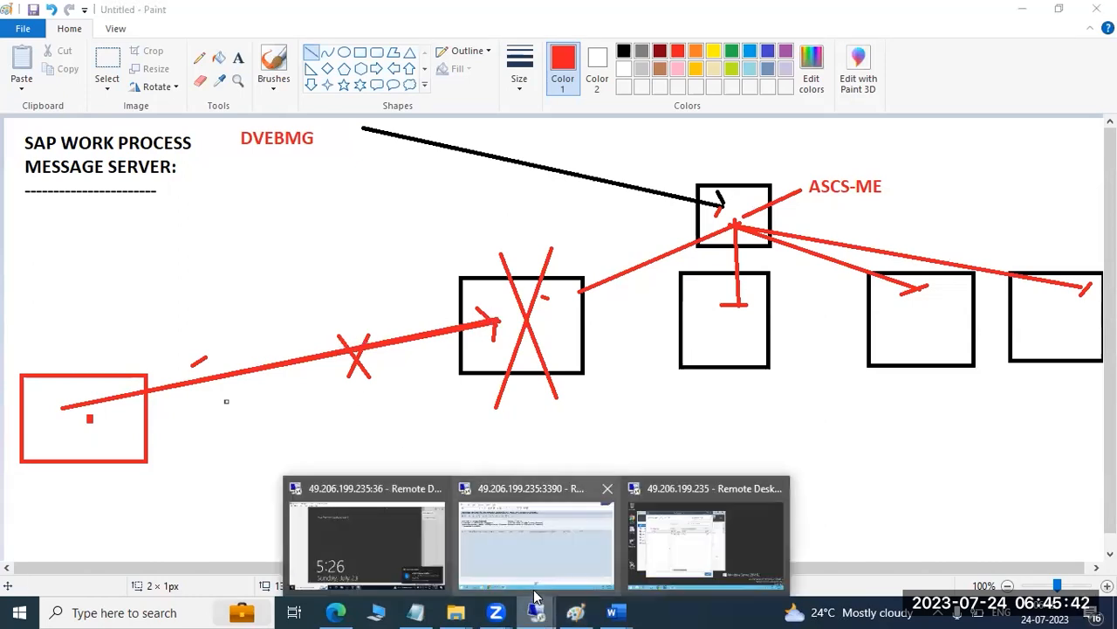
left_click(539, 502)
left_click(115, 21)
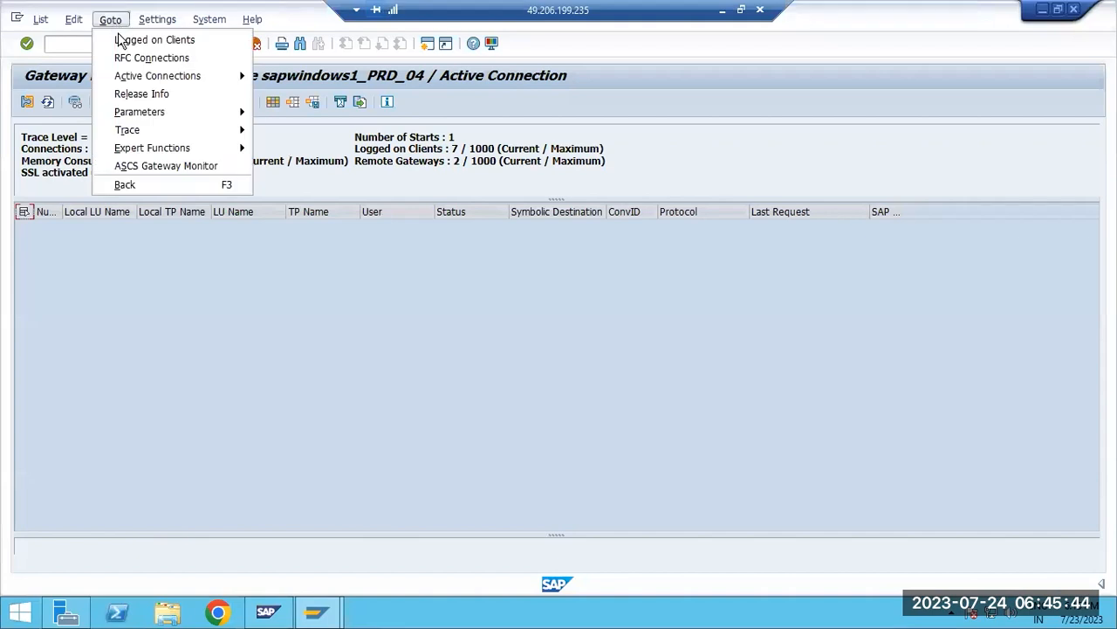
mouse_move(219, 148)
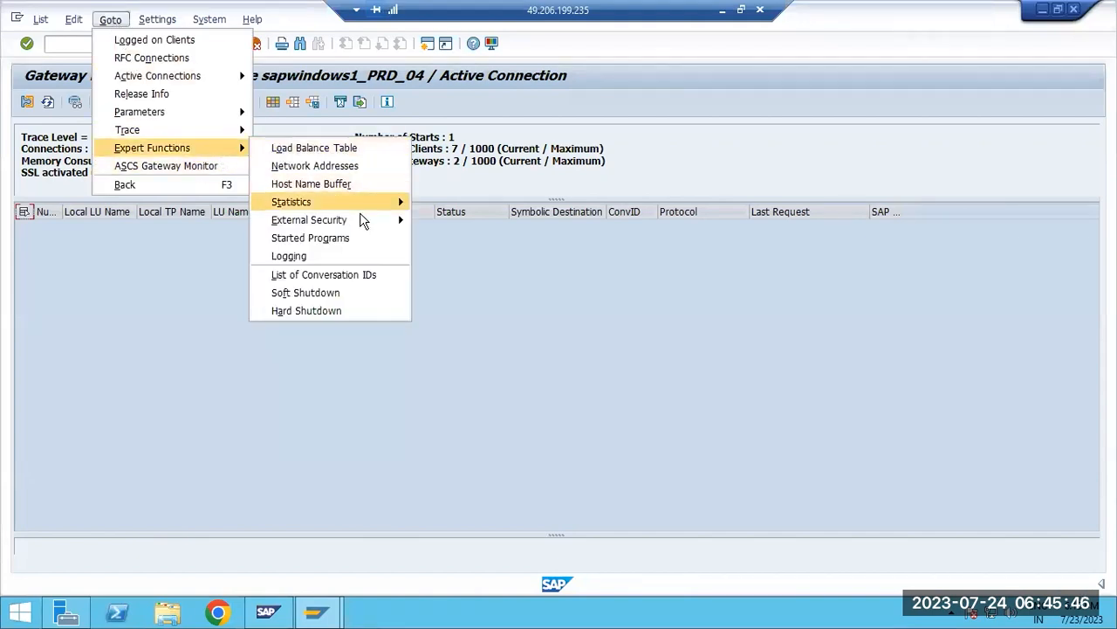
mouse_move(395, 220)
left_click(439, 220)
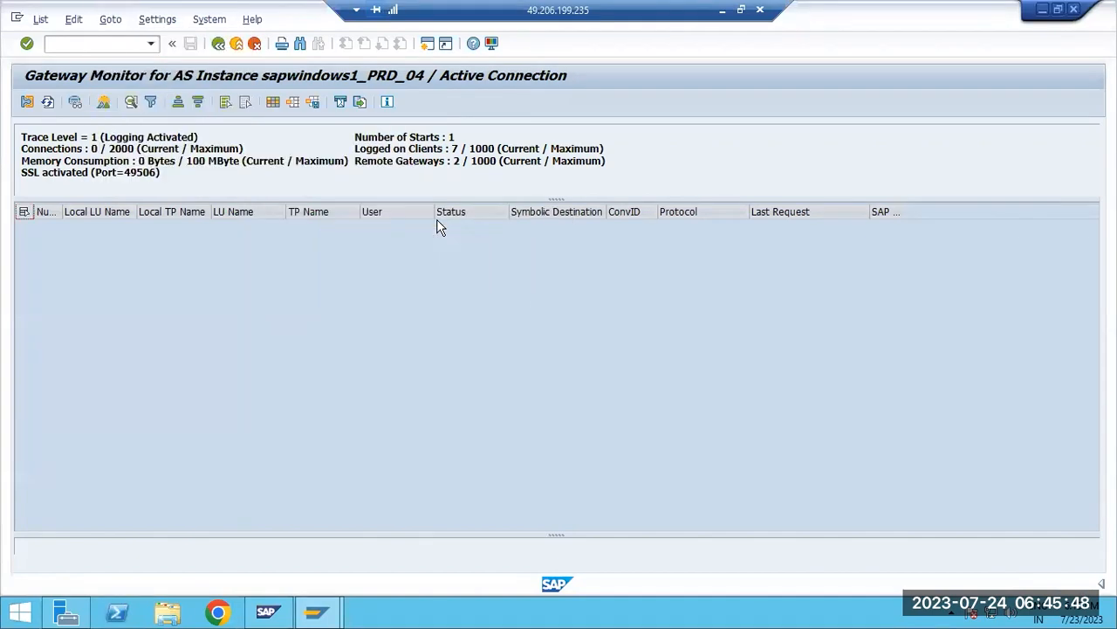
left_click(122, 136)
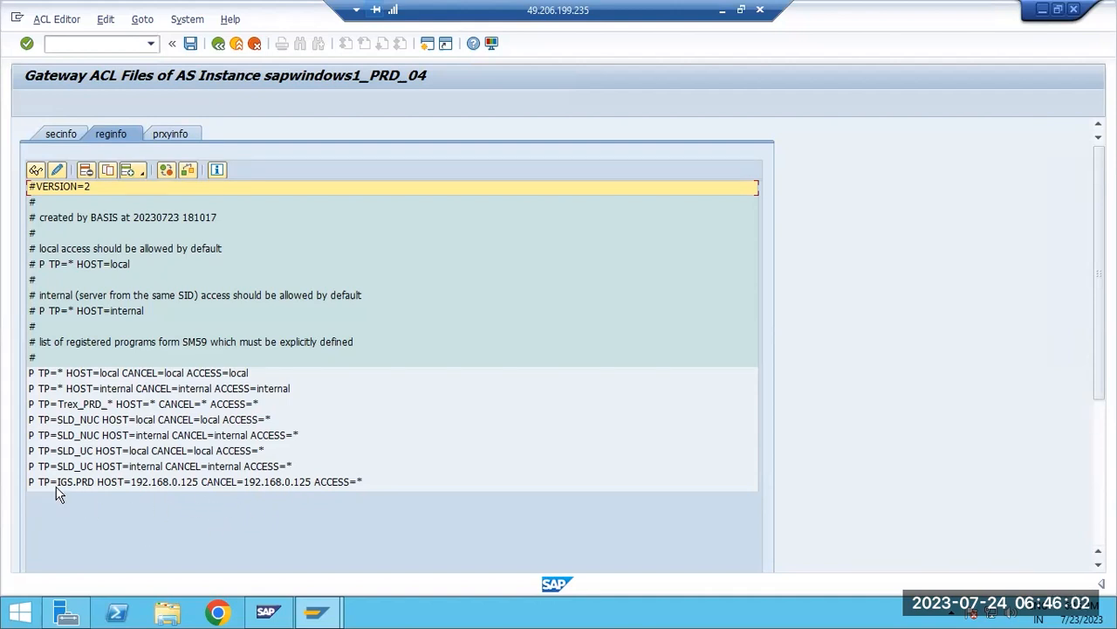
Return to Paint and draw a short red dash under the arrowhead inside the crossed-out box
left_click(724, 12)
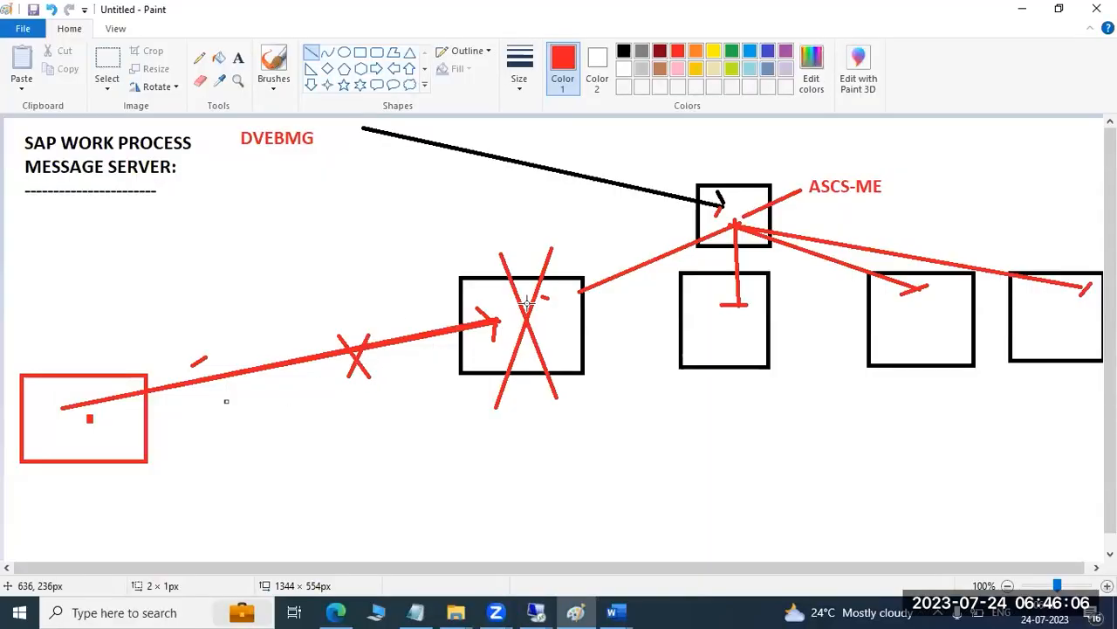
left_click(478, 349)
left_click_drag(478, 348, 494, 347)
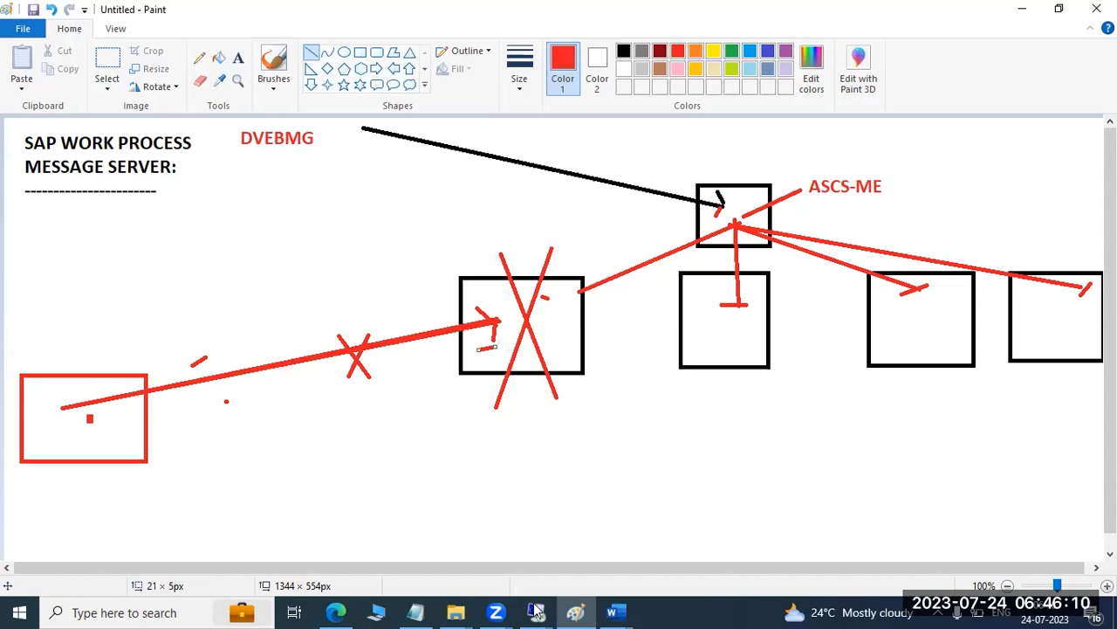
In the remote SAP session, select the IGS.PRD entry in reginfo and exit the gateway monitor to the SAP start screen
mouse_move(536, 612)
left_click(576, 536)
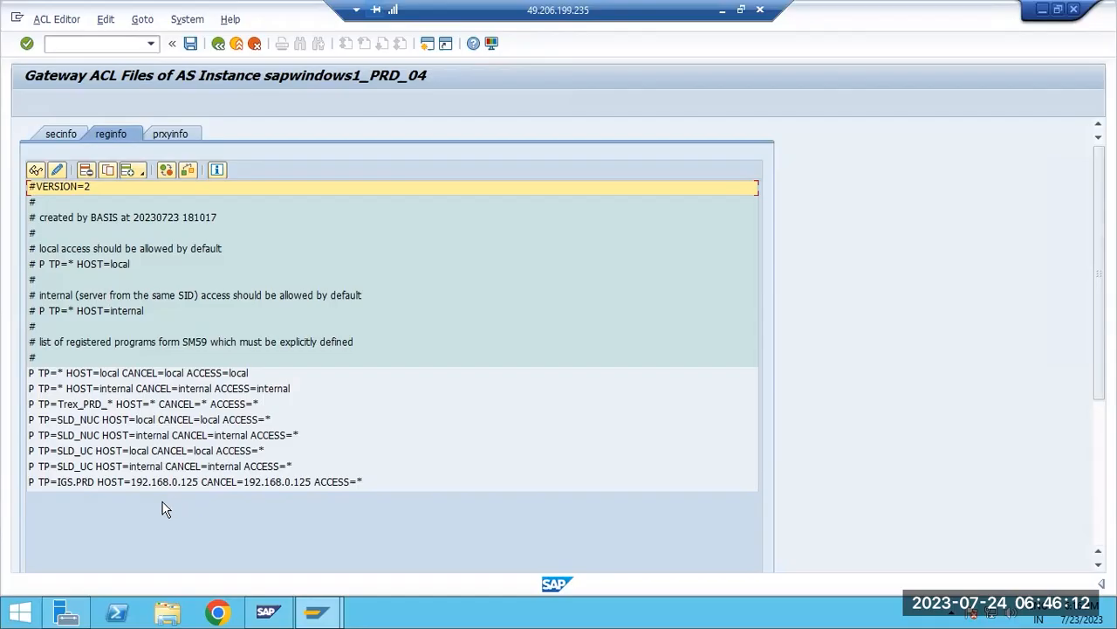
left_click(88, 483)
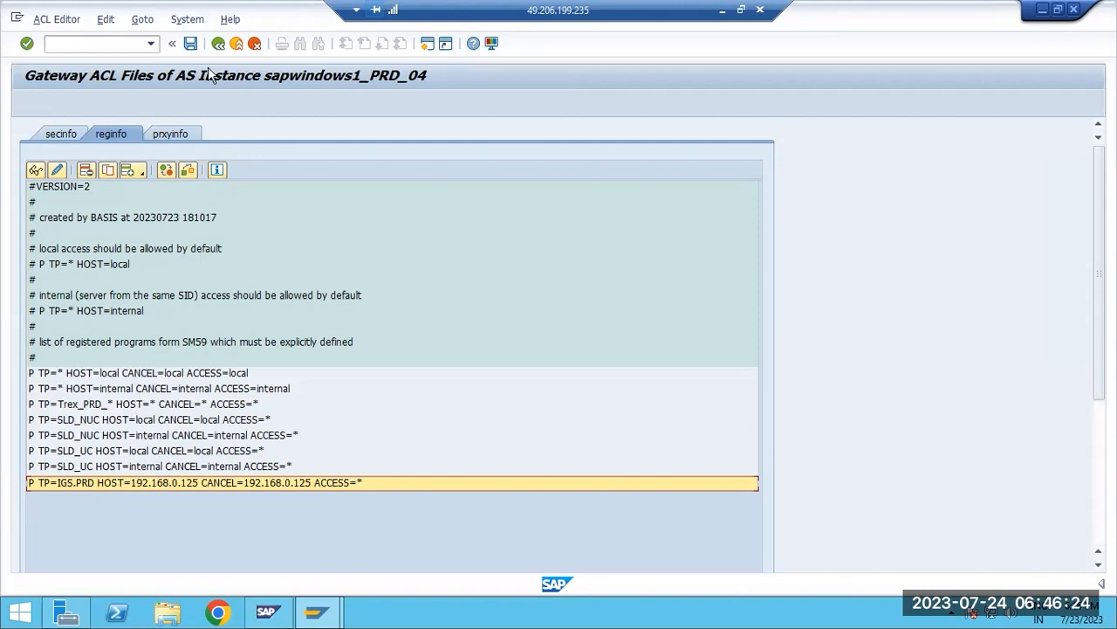
left_click(219, 44)
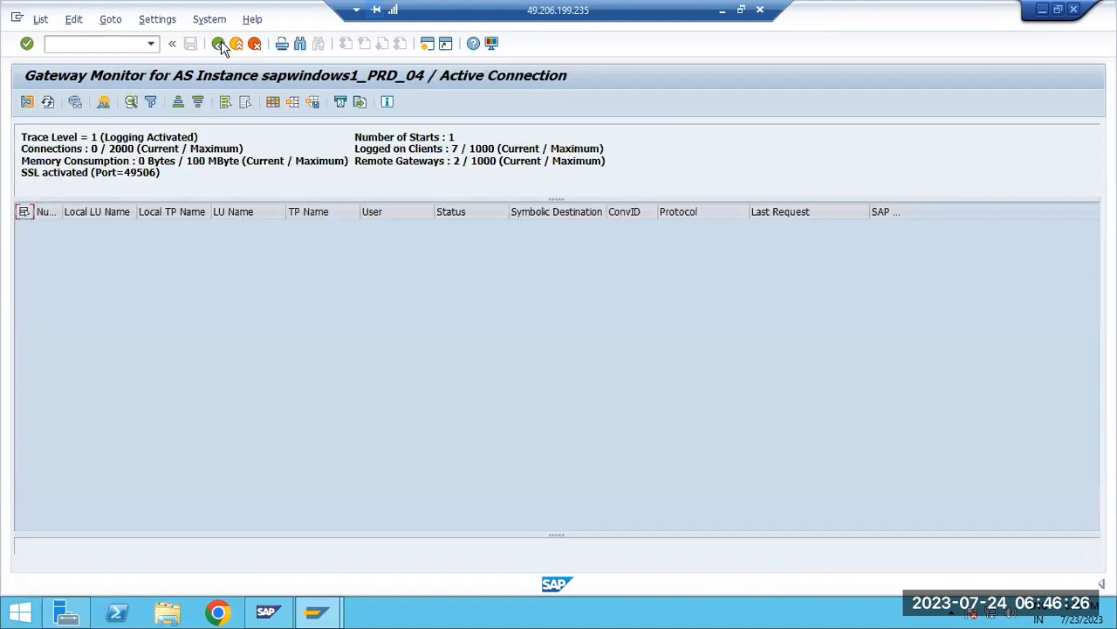
left_click(219, 44)
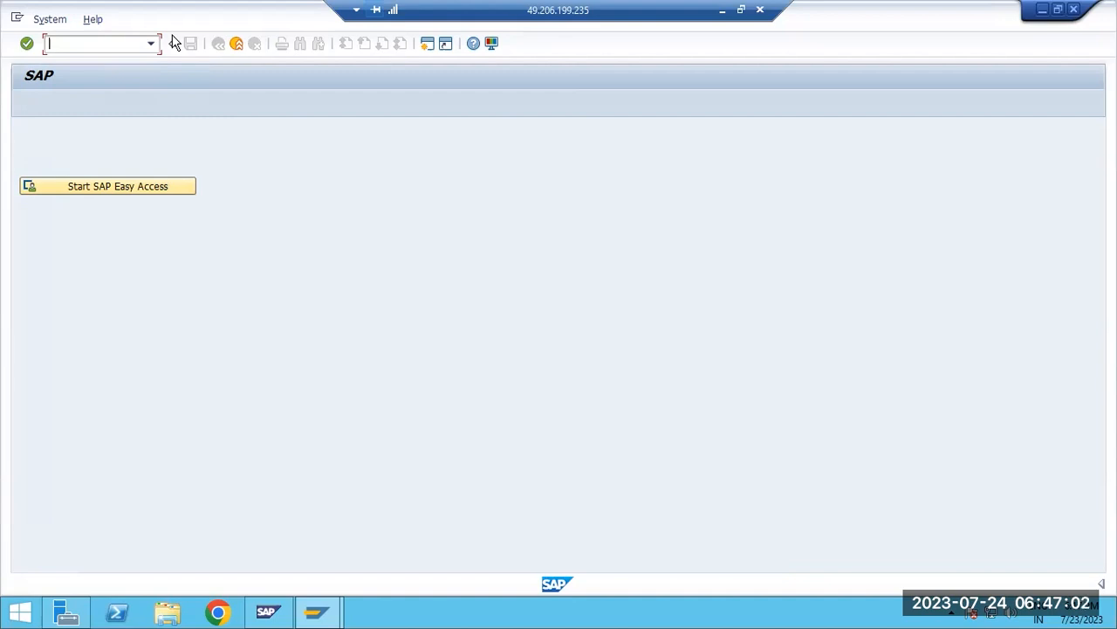
Return to Paint, draw a second red arrow from the red rectangle to below the crossed-out box, and add a dash inside that box
left_click(722, 10)
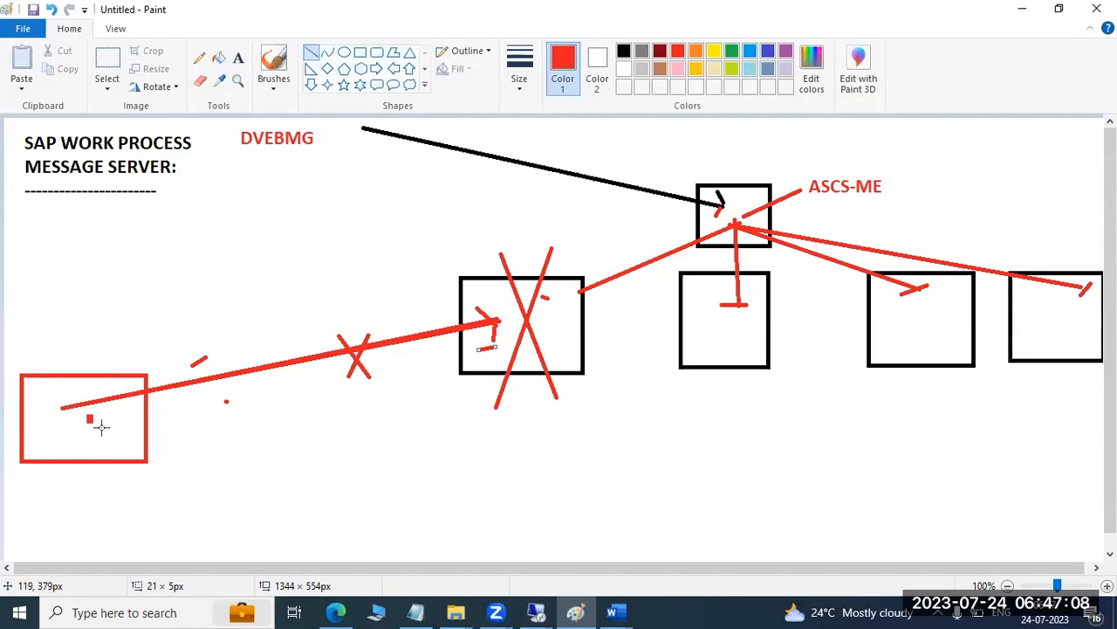
mouse_move(487, 478)
left_mouse_down()
mouse_move(354, 451)
mouse_move(124, 441)
mouse_move(61, 408)
left_mouse_up()
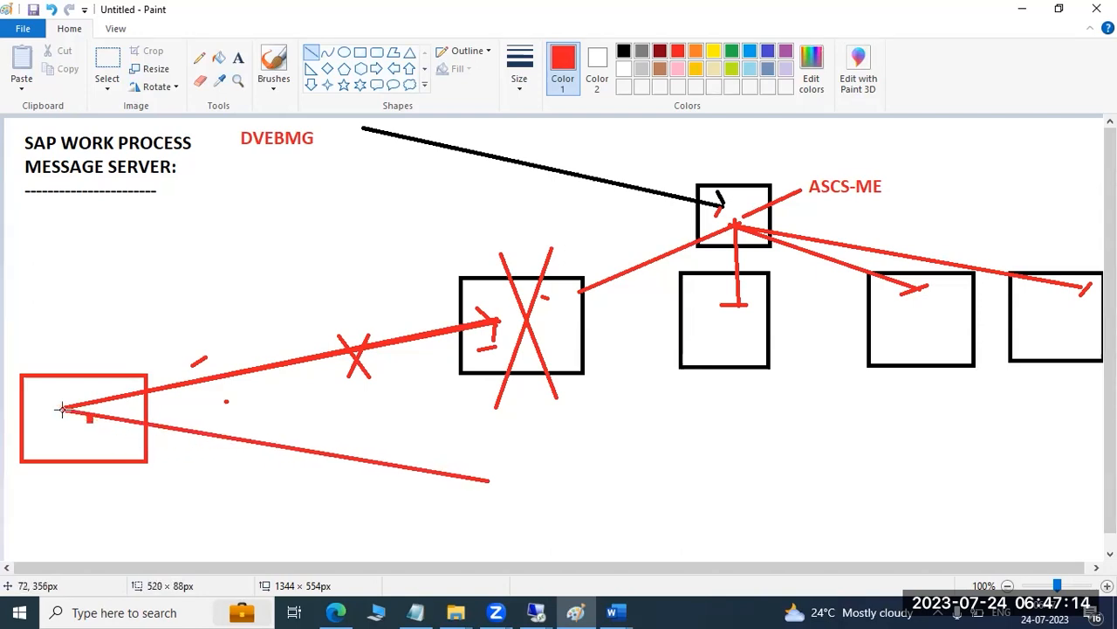
mouse_move(466, 464)
left_mouse_down()
mouse_move(490, 482)
mouse_move(475, 490)
mouse_move(491, 481)
left_mouse_up()
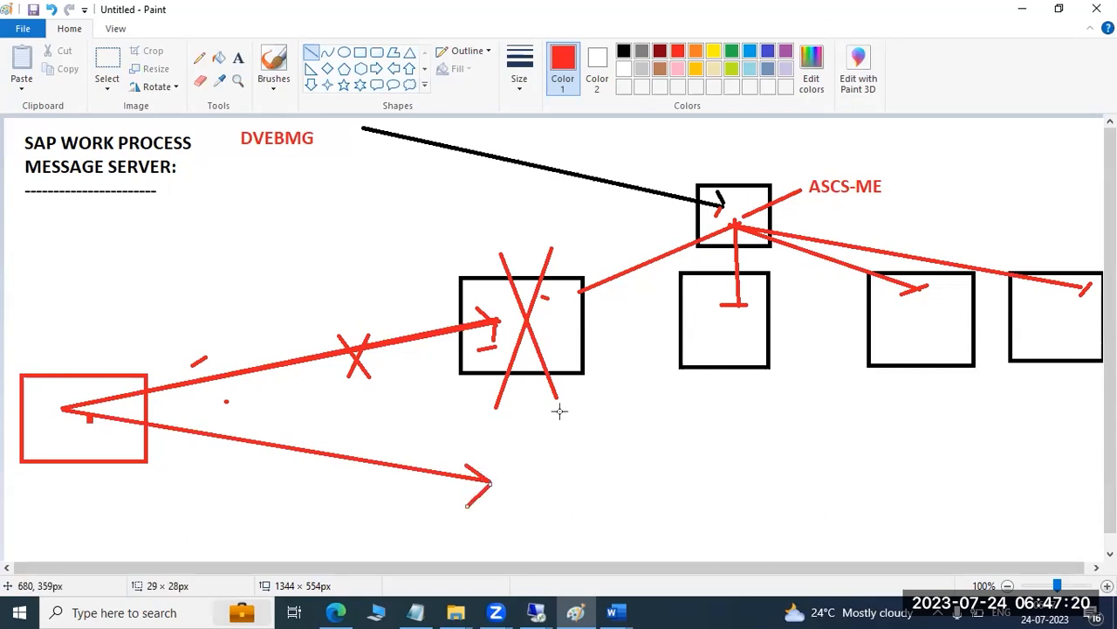
left_click_drag(515, 348, 530, 350)
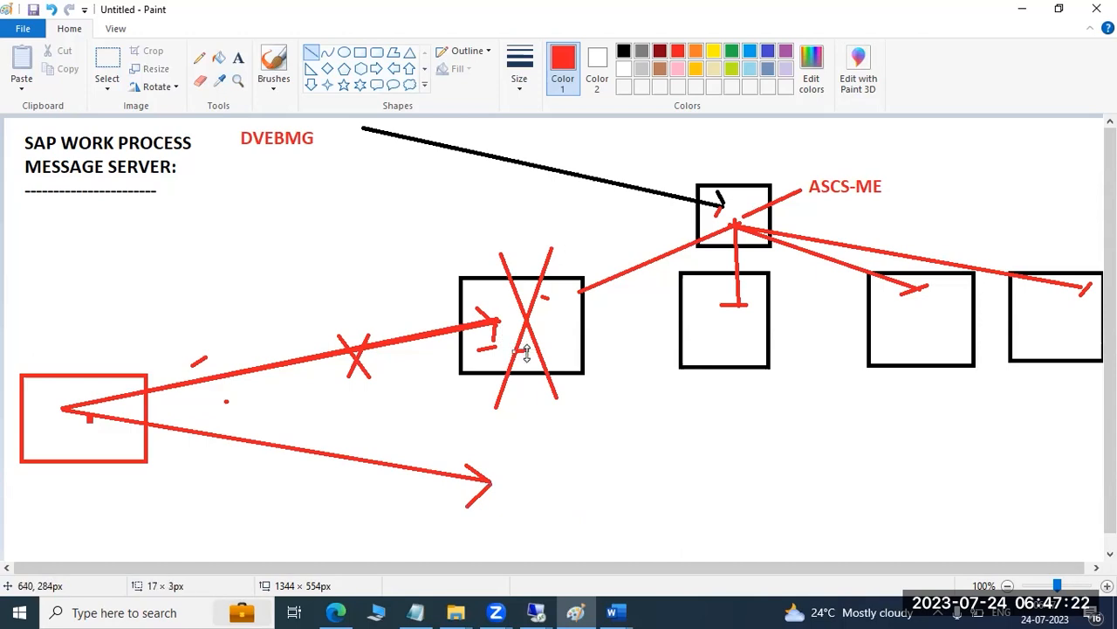
Minimize the Paint and Word windows and view the remote SAP session
left_click(1022, 10)
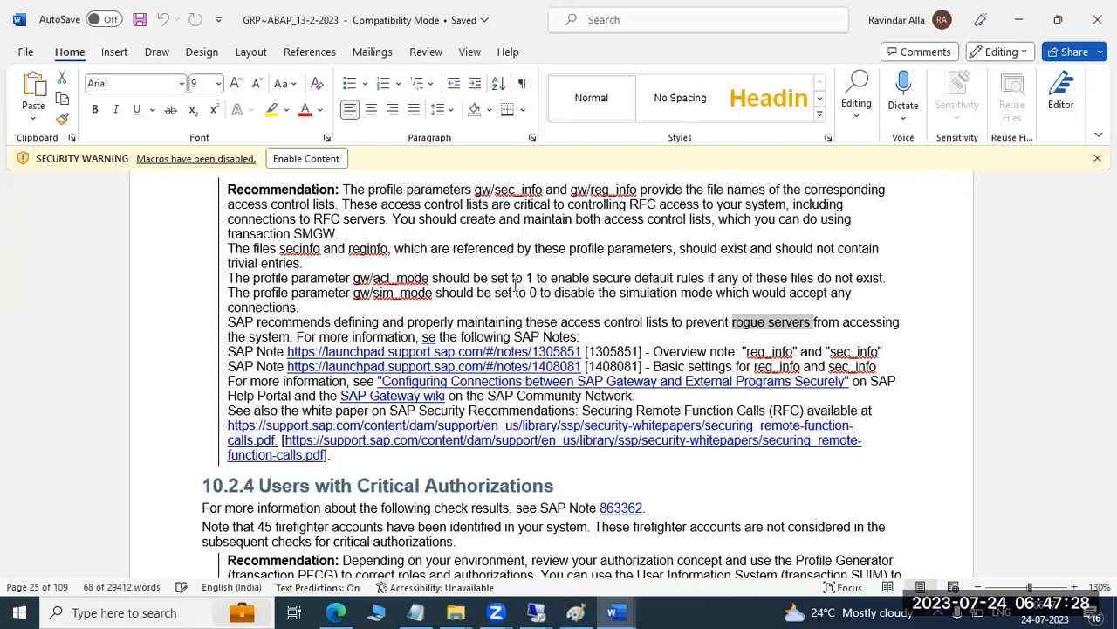
left_click(1036, 10)
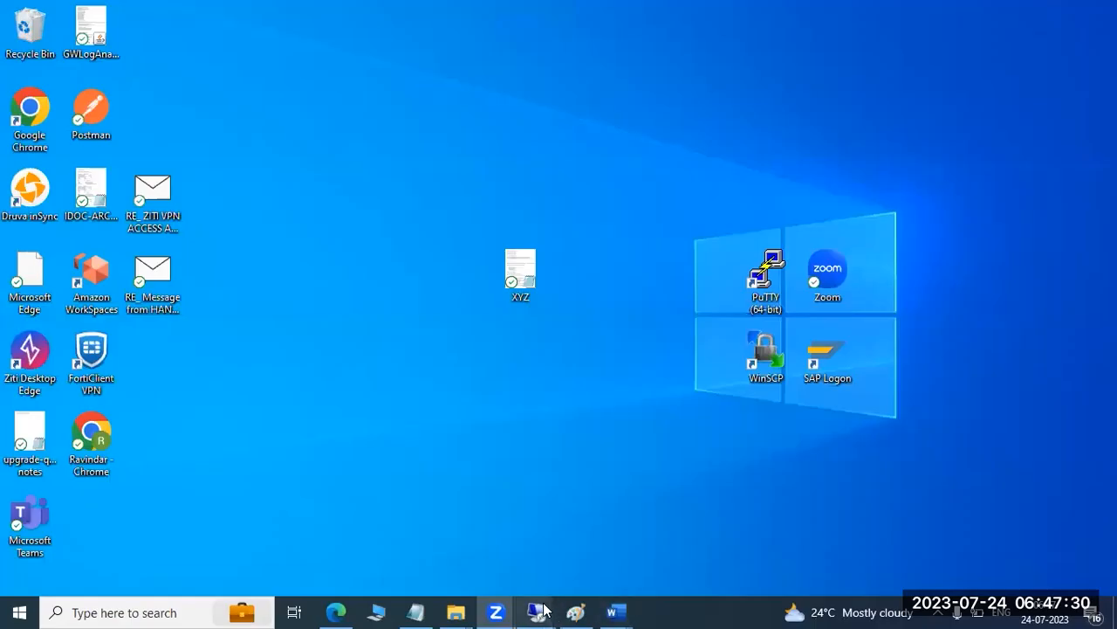
mouse_move(552, 609)
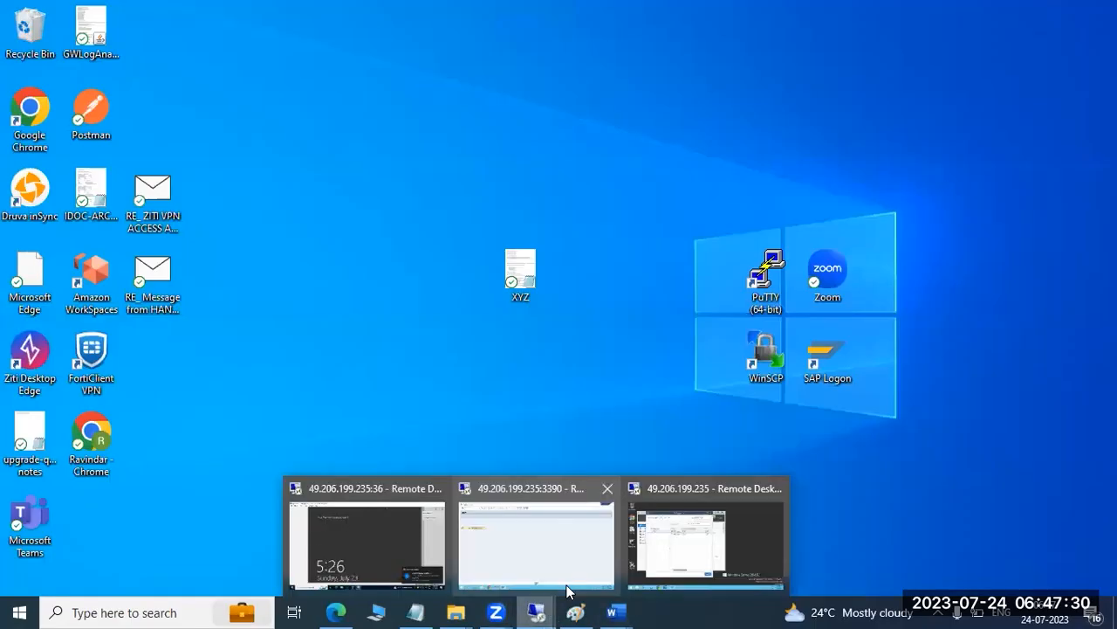
left_click(547, 524)
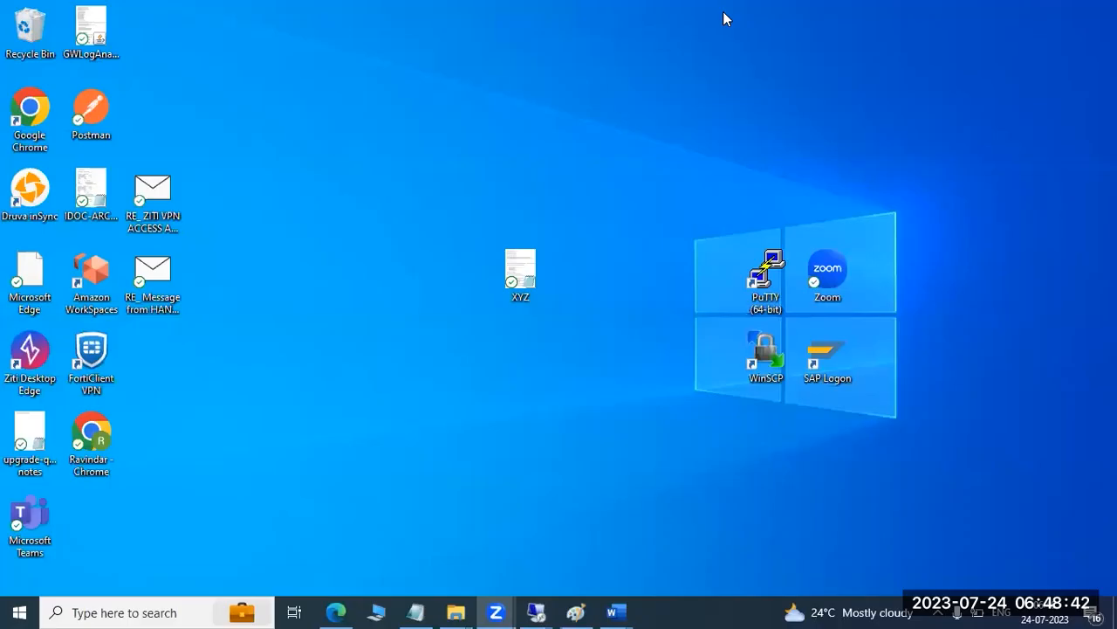
Return to Paint and undo the whole message server diagram until the canvas is blank
left_click(585, 609)
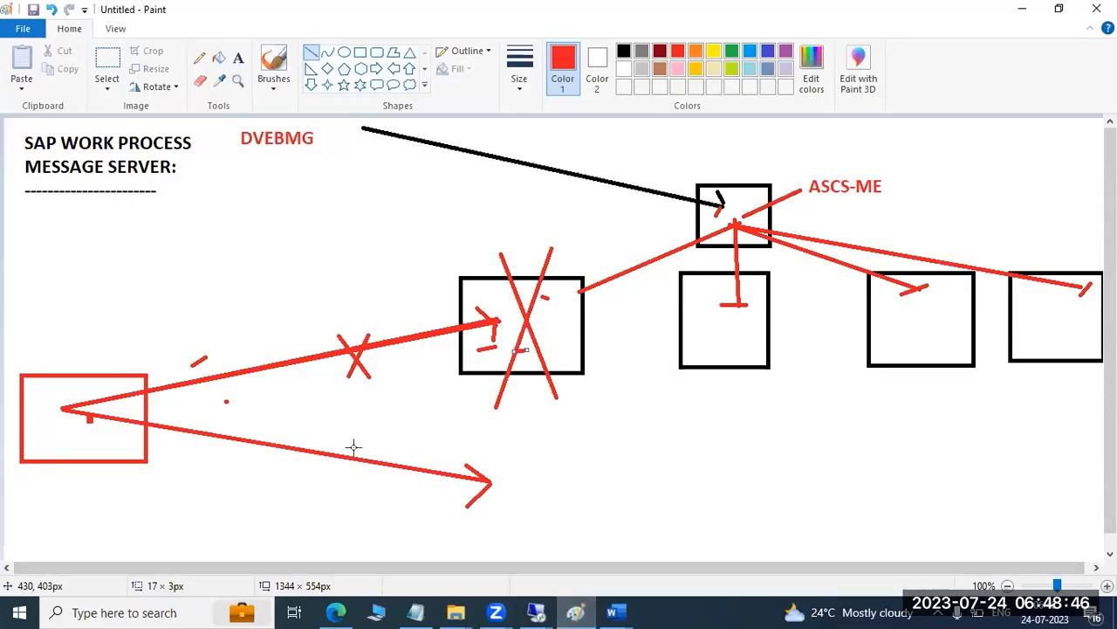
key("ctrl+z")
key("ctrl+z")
key("ctrl+z")
key("ctrl+z")
key("ctrl+z")
key("ctrl+z")
key("ctrl+z")
key("ctrl+z")
key("ctrl+z")
key("ctrl+z")
key("ctrl+z")
key("ctrl+z")
key("ctrl+z")
key("ctrl+z")
key("ctrl+z")
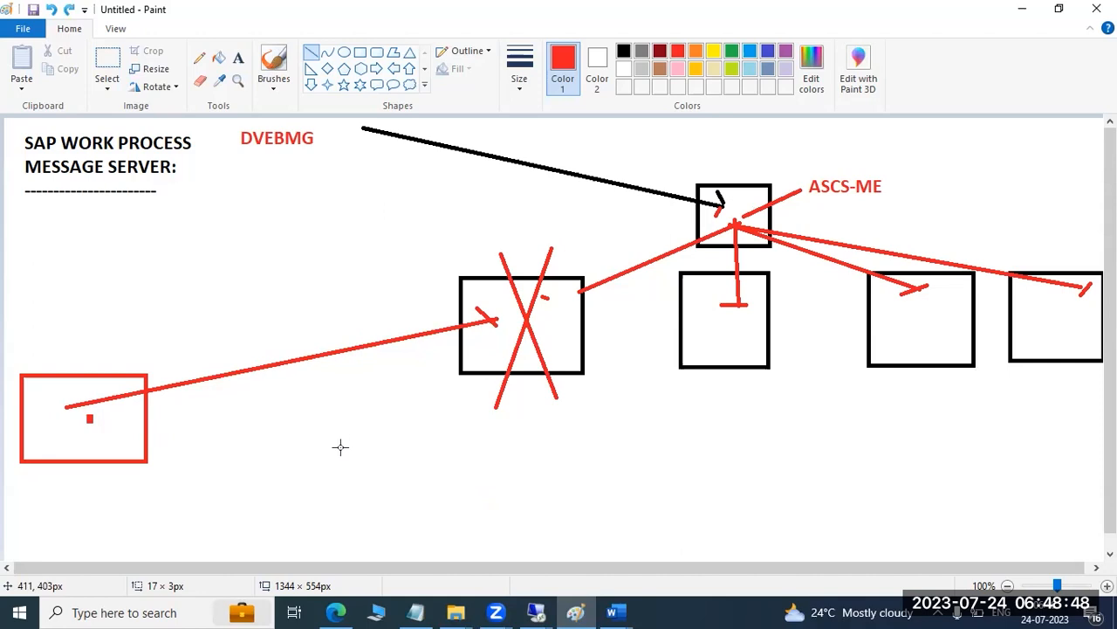
key("ctrl+z")
key("ctrl+z")
key("ctrl+z")
key("ctrl+z")
key("ctrl+z")
key("ctrl+z")
key("ctrl+z")
key("ctrl+z")
key("ctrl+z")
key("ctrl+z")
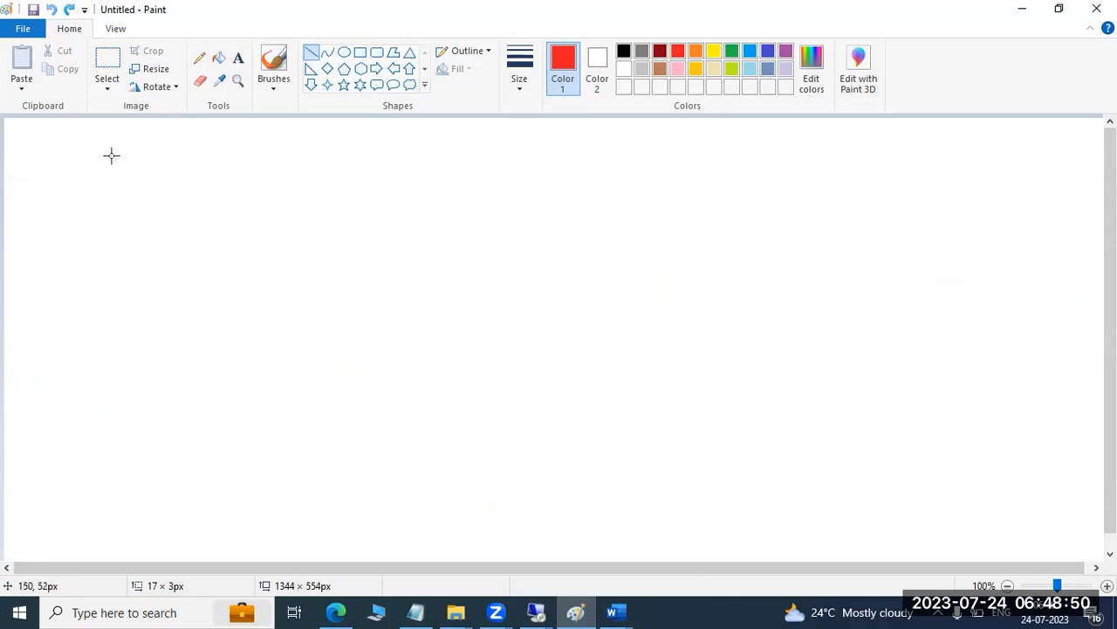
Add a canvas-wide text box in bold red Calibri 18 with the lines "ST22 =ABAP DUMPS" and "SM21 - SYSTEM LOGS"
left_click(237, 57)
left_click_drag(8, 125, 1082, 548)
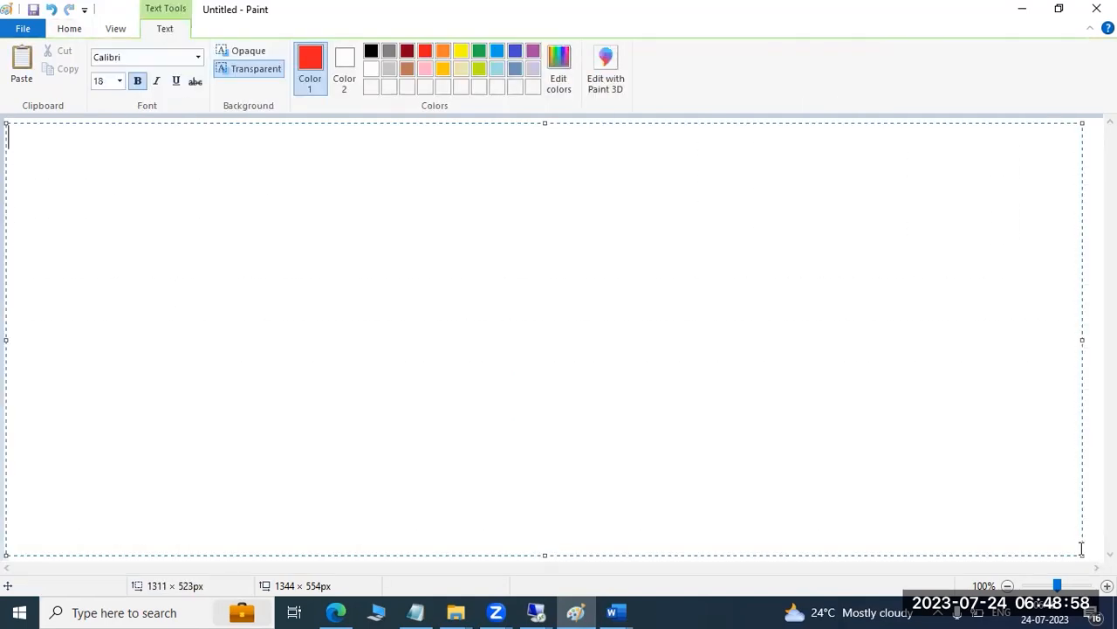
type("ST22")
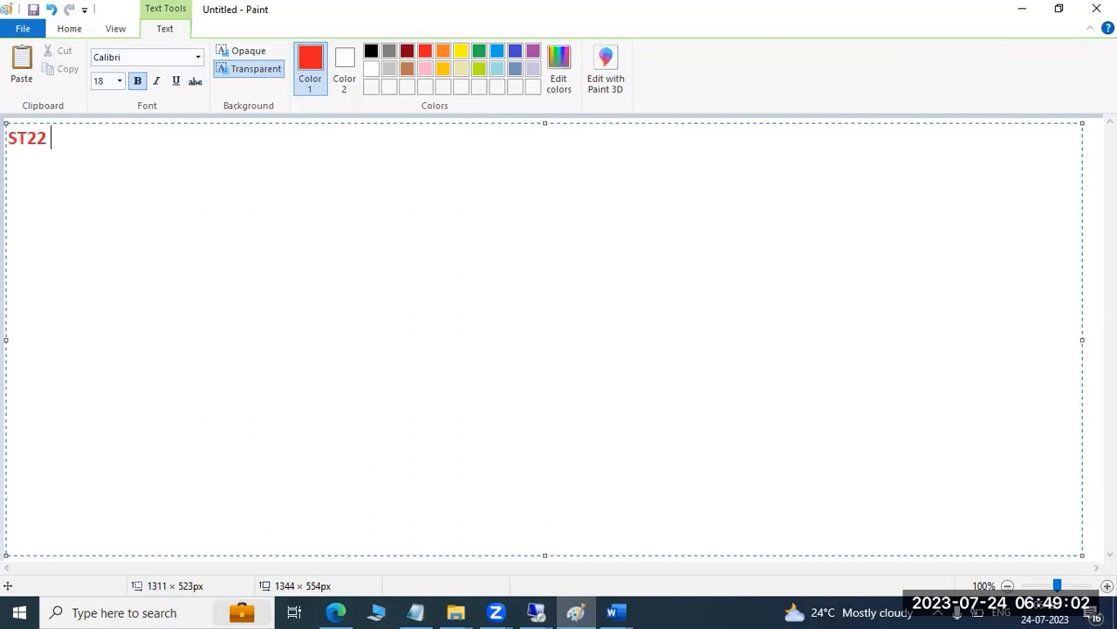
type(" =ABAP DUMPS")
key("Return")
type("SM21 ")
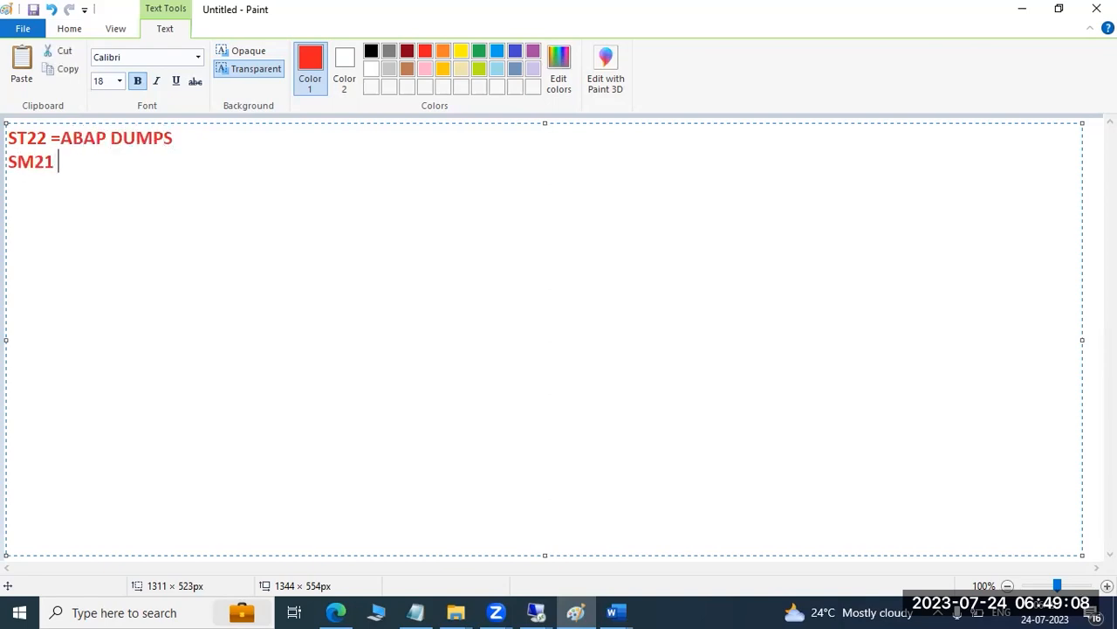
type("- SYSTEM LOGS")
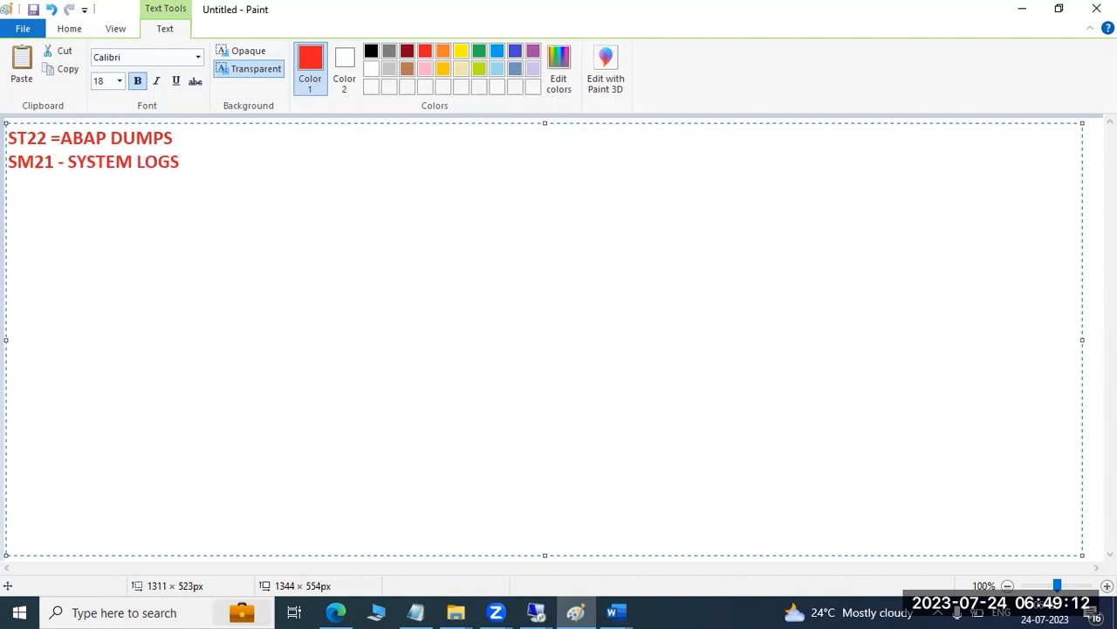
Switch to the remote SAP session, open the system log display with transaction SM21 and go to the Extended Instance Name selection
left_click(531, 609)
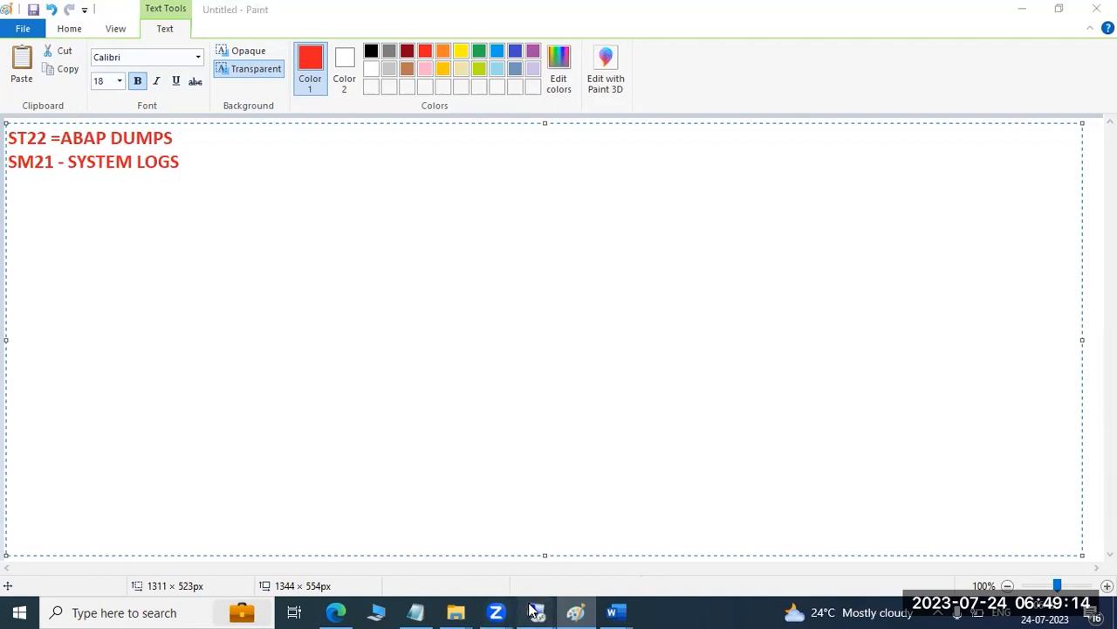
left_click(561, 534)
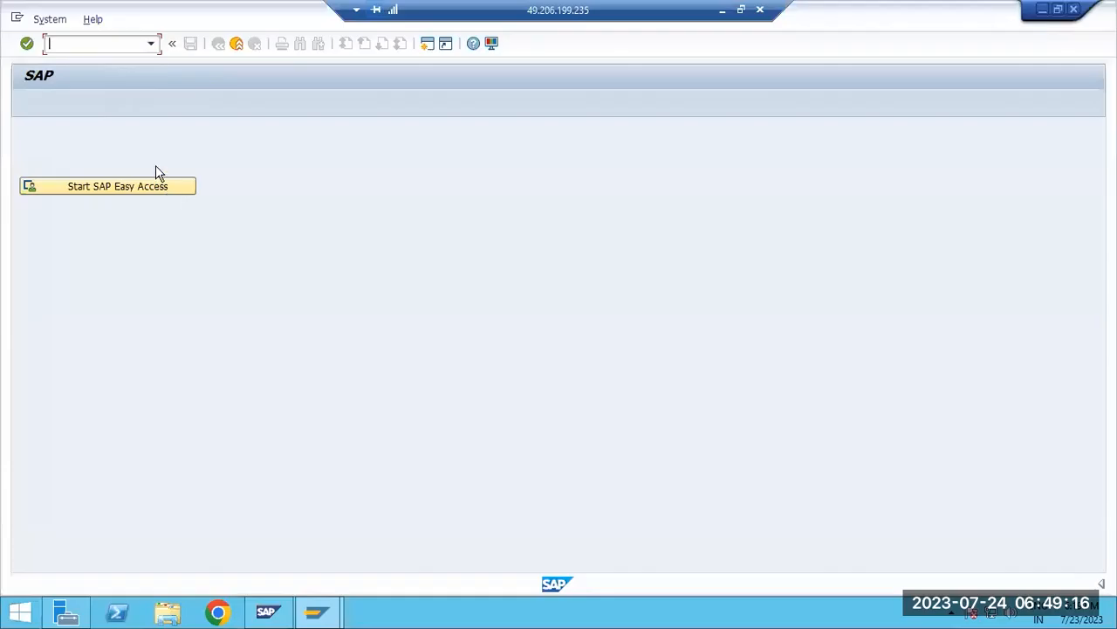
type("sm21")
key("Return")
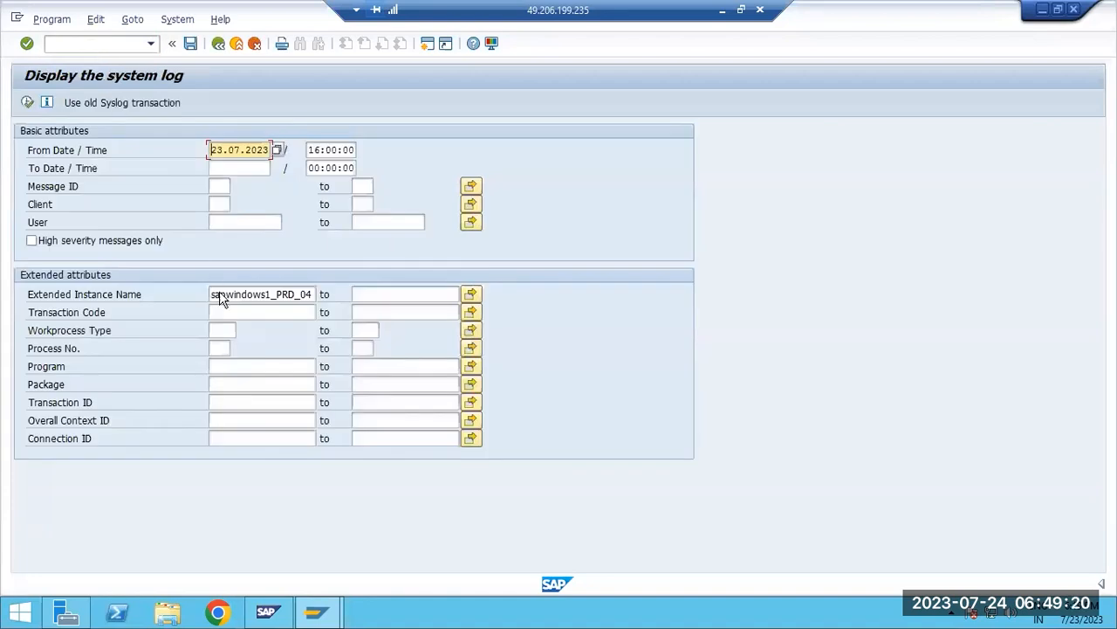
left_click(259, 295)
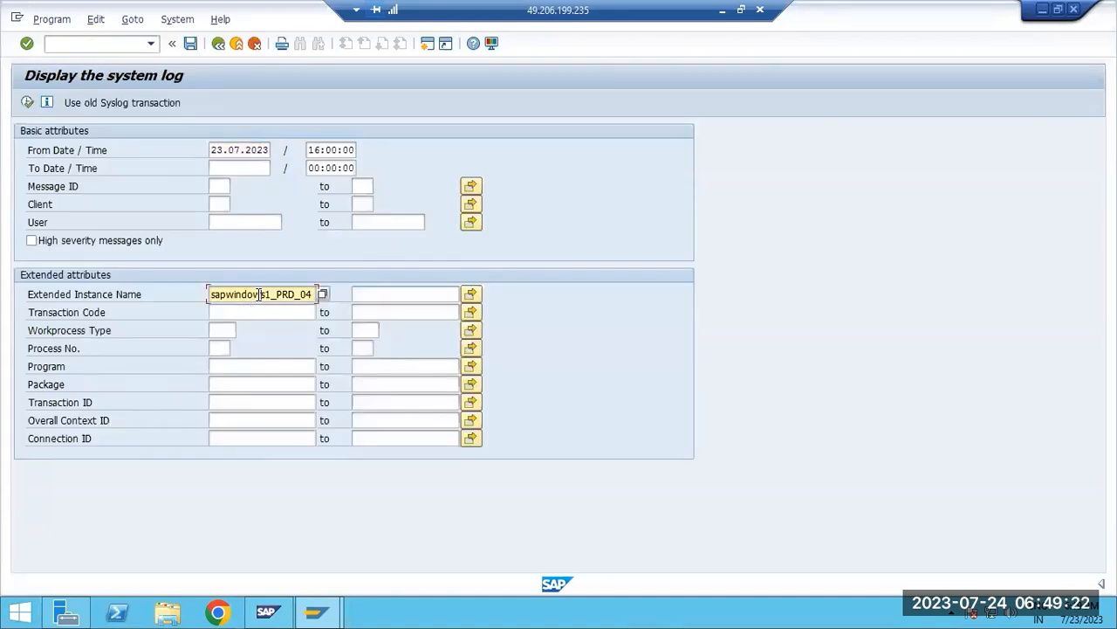
Clear the Extended Instance Name selection, run the system log for all instances and browse its messages
key("ctrl+a")
key("BackSpace")
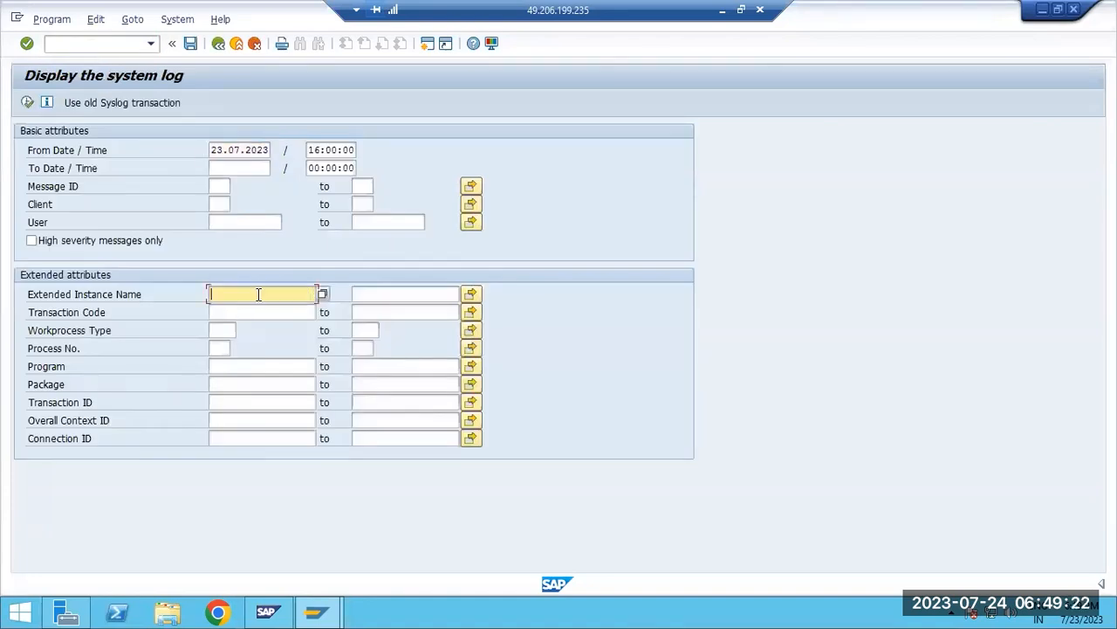
left_click(27, 103)
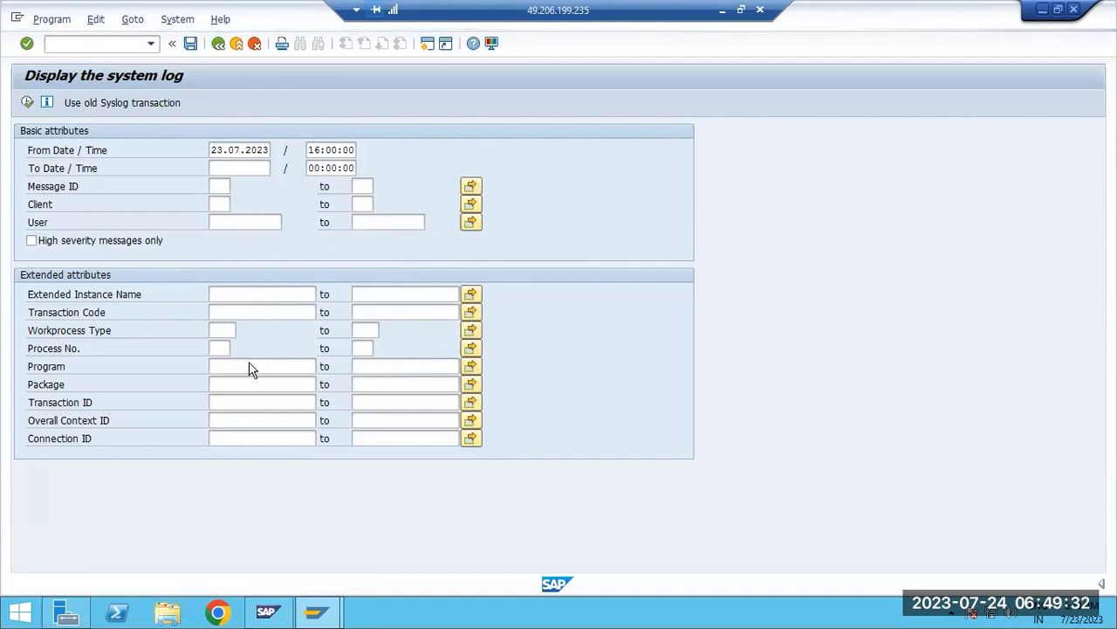
scroll(524, 371, "down", 8)
scroll(527, 371, "down", 6)
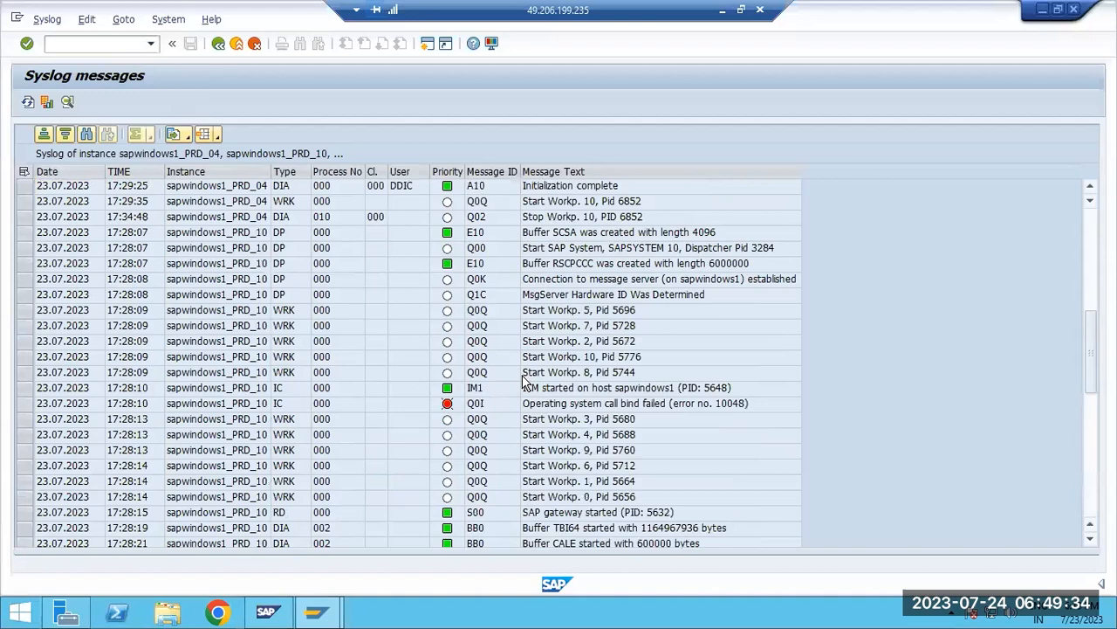
scroll(522, 387, "up", 10)
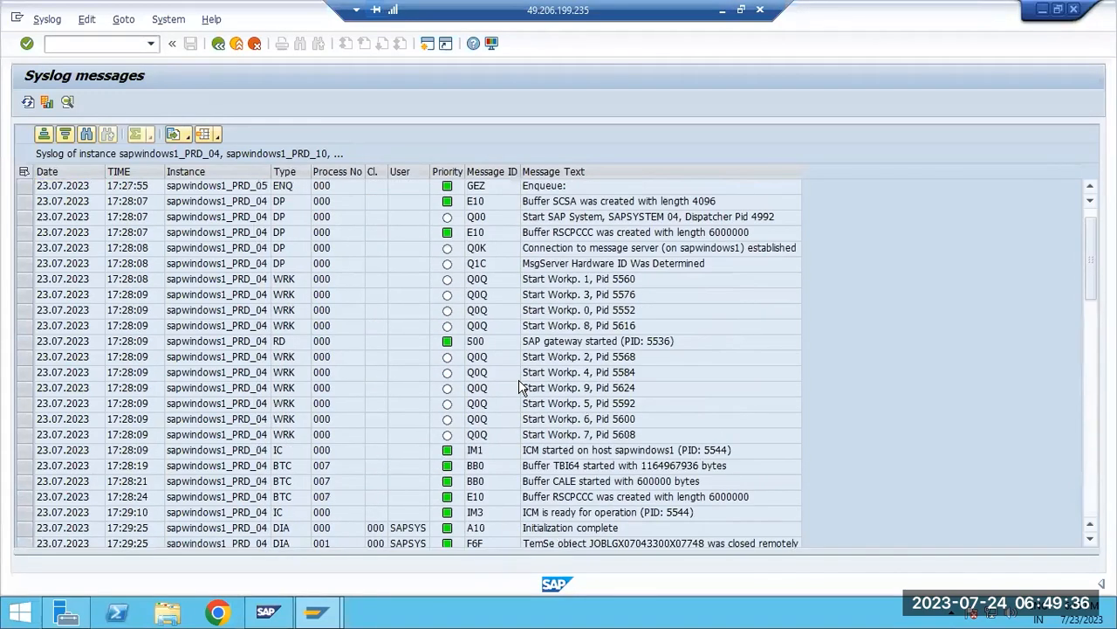
scroll(253, 366, "down", 10)
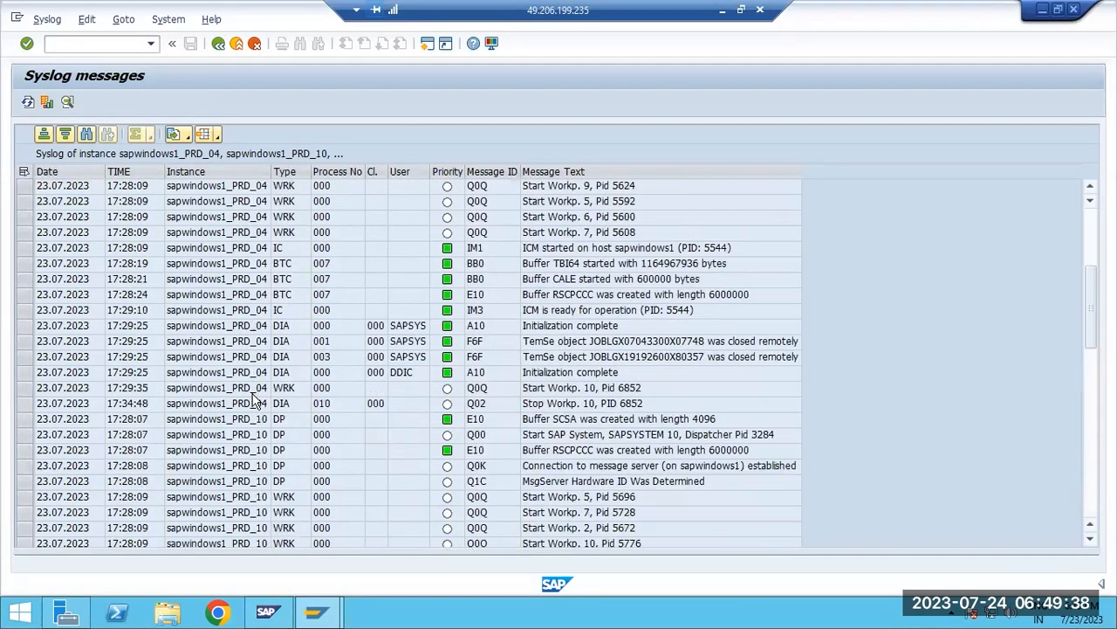
Return to the system log selection, review the instance name, user and start date criteria, and exit SM21
left_click(219, 44)
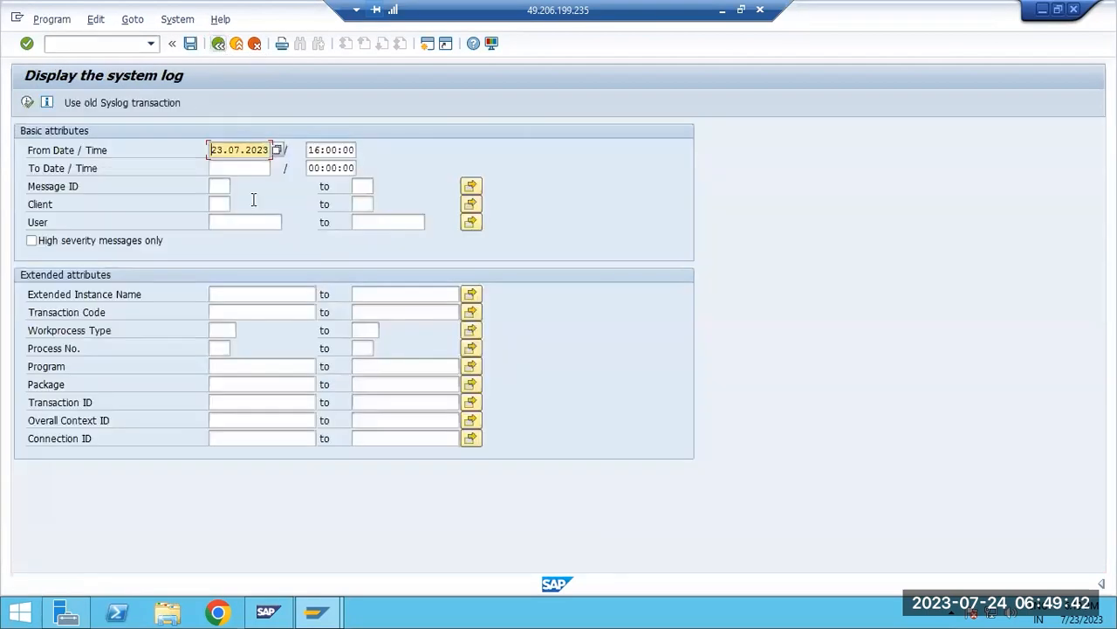
left_click(252, 291)
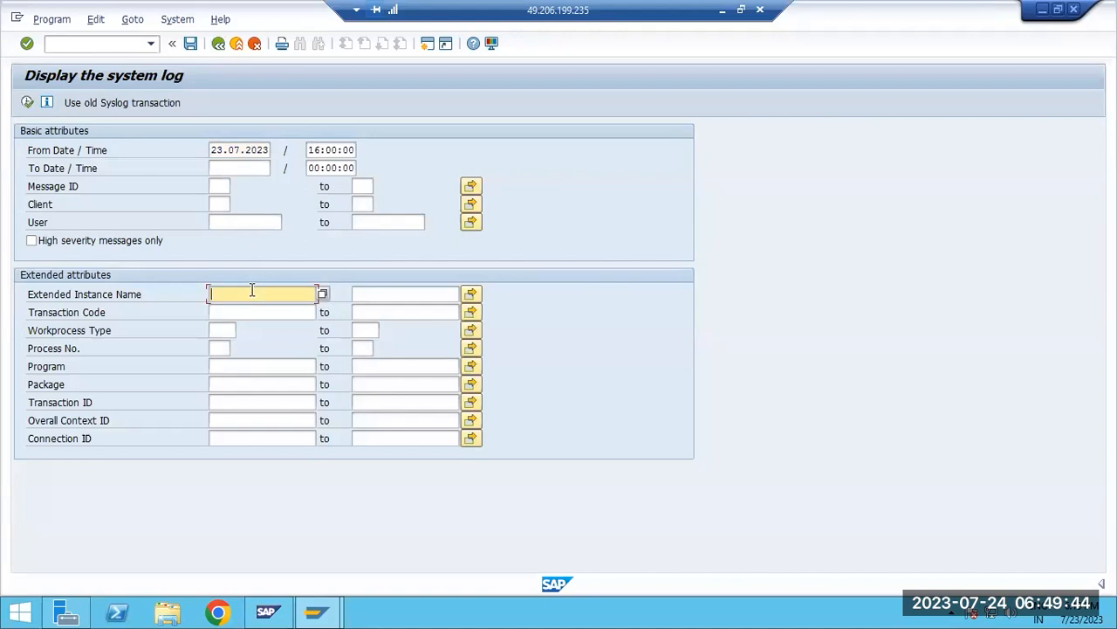
left_click(227, 222)
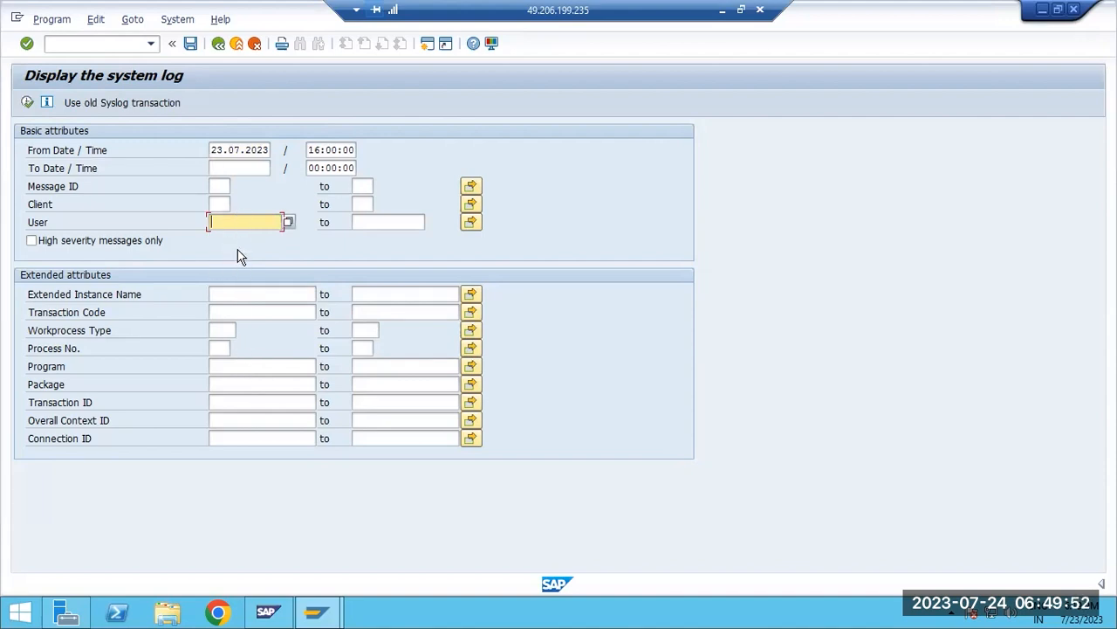
left_click(256, 151)
left_click(219, 43)
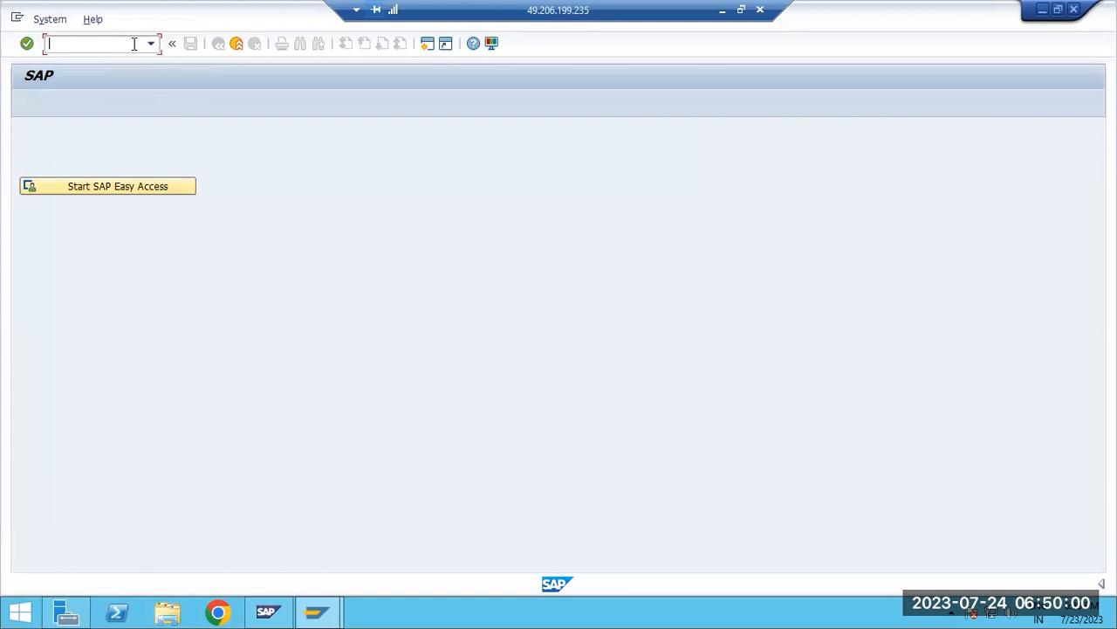
Return to Paint and add the third text line "SM04 - Active users -Logged on users list" below the SM21 line
left_click(722, 10)
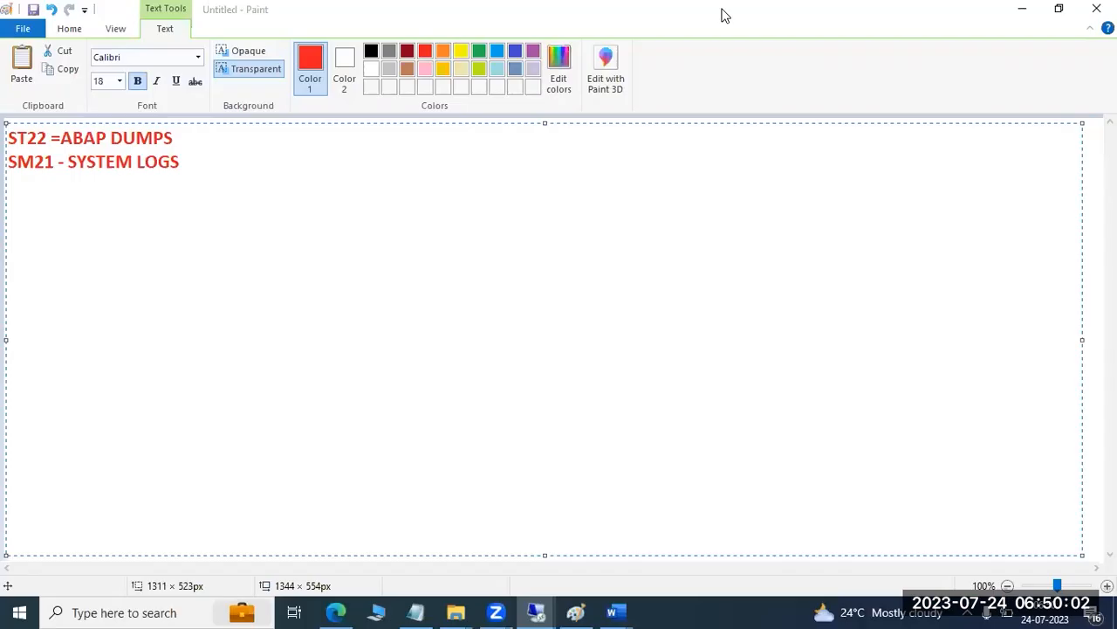
key("Return")
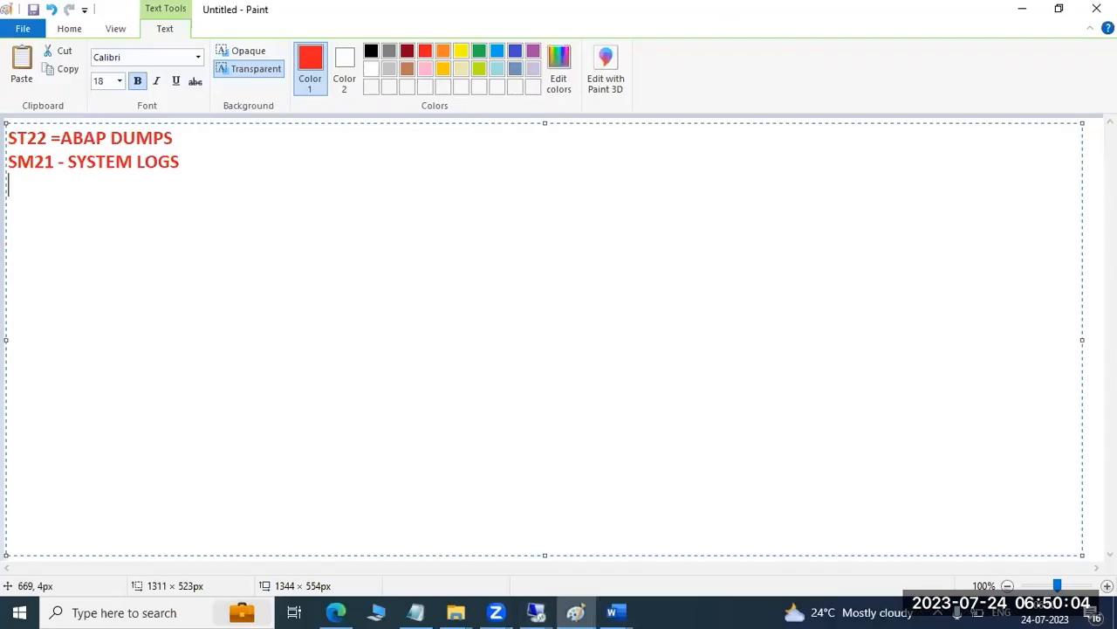
type("SM04")
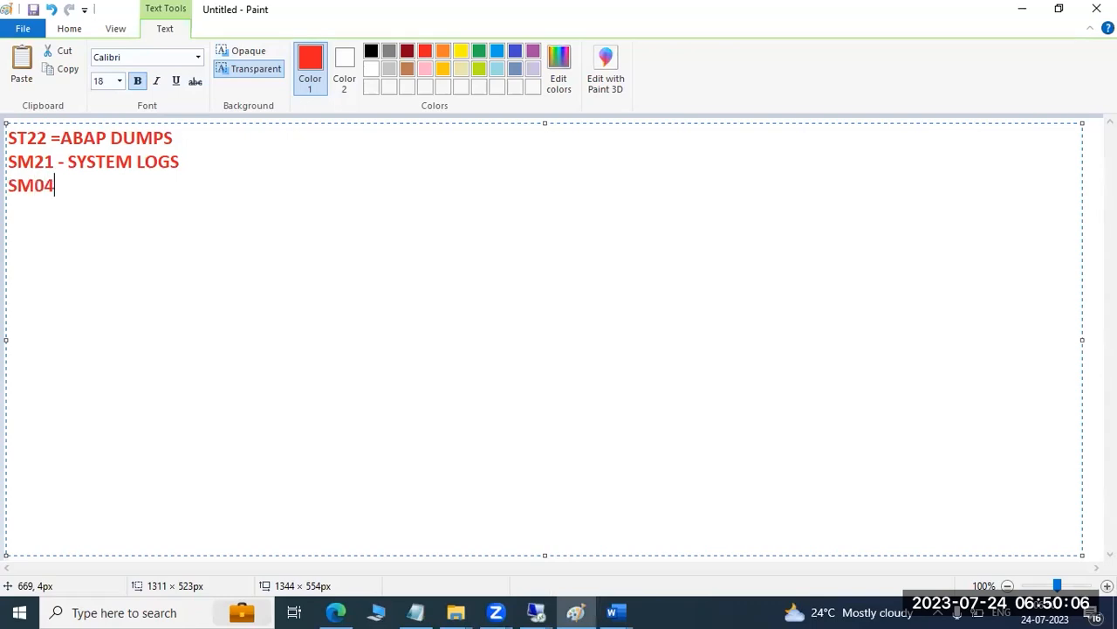
type(" - Activ")
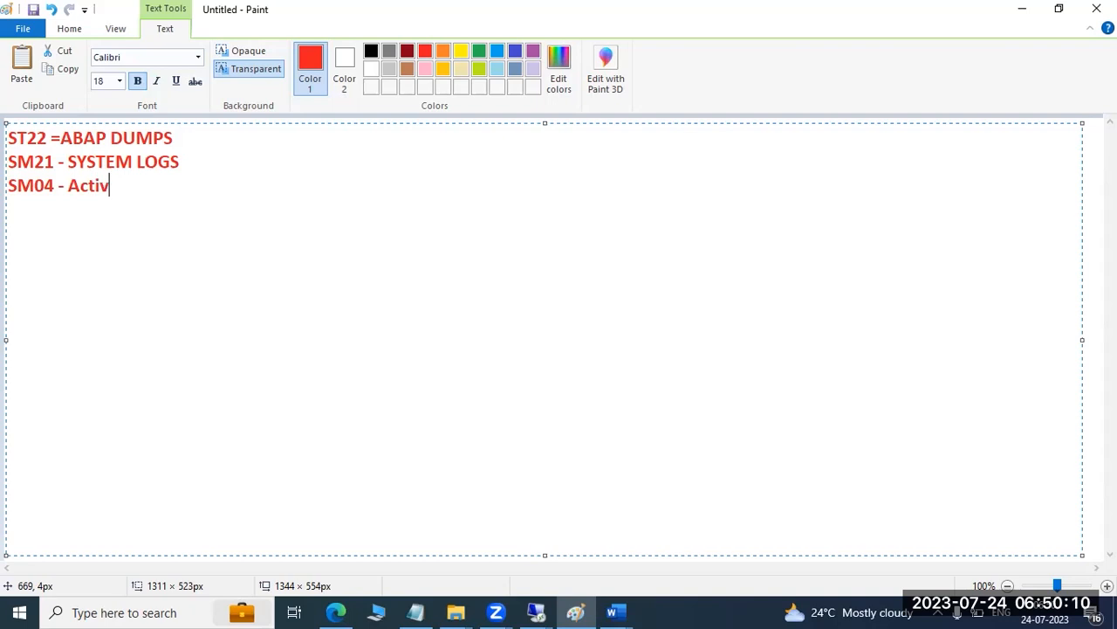
type("e users -Logg")
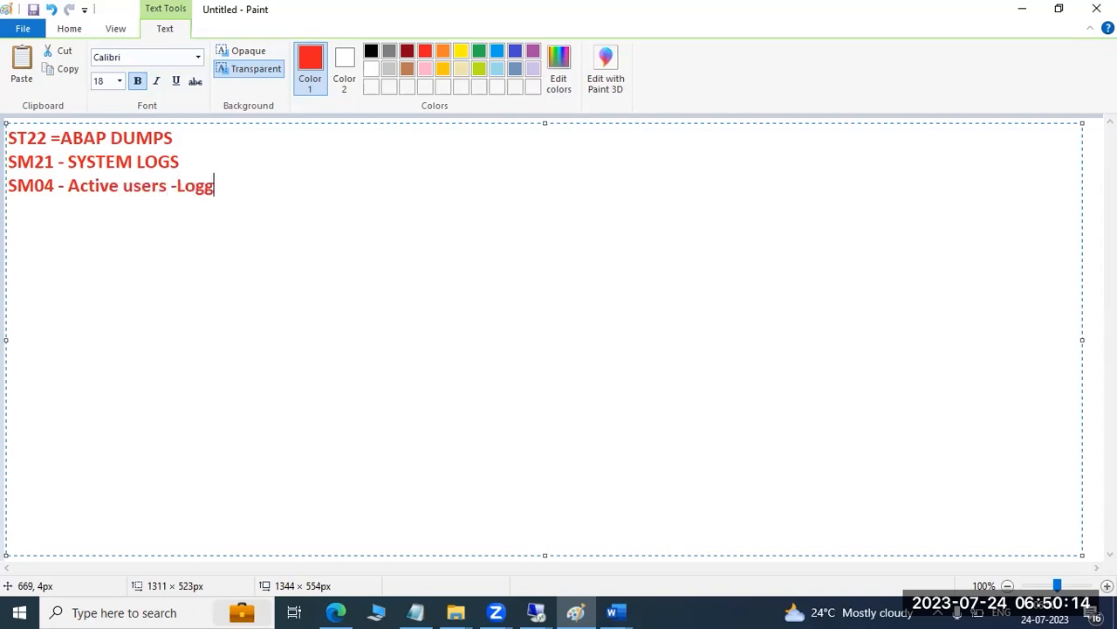
type("ed on users list")
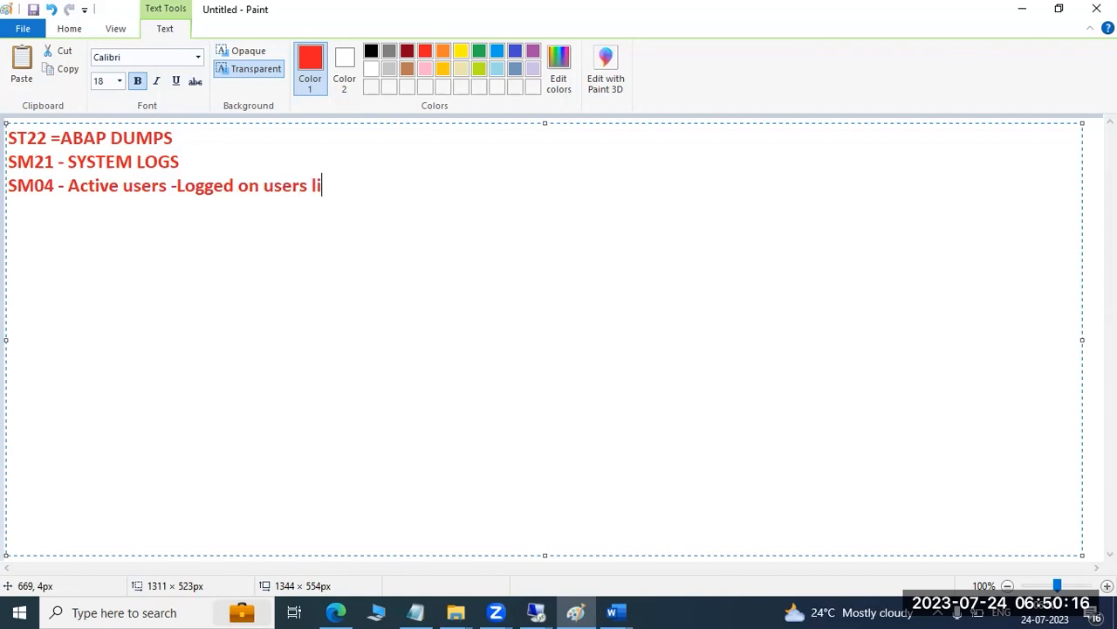
Switch back to the remote SAP session, open the user session list with transaction SM04 and dismiss the Internet Explorer security notice
left_click(536, 612)
left_click(559, 544)
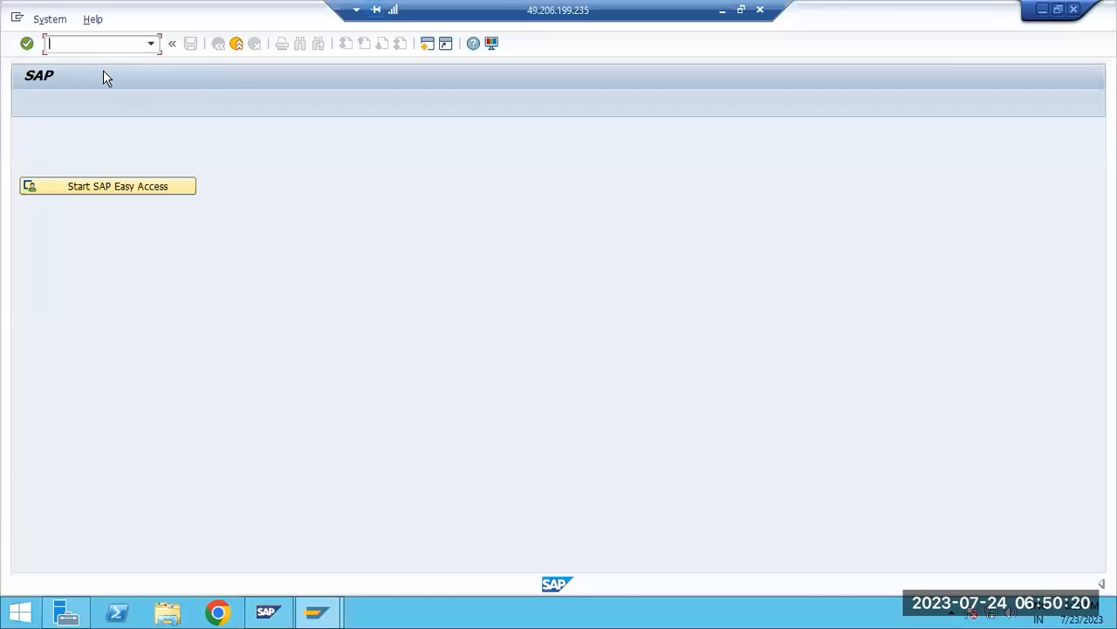
type("sm")
key("Return")
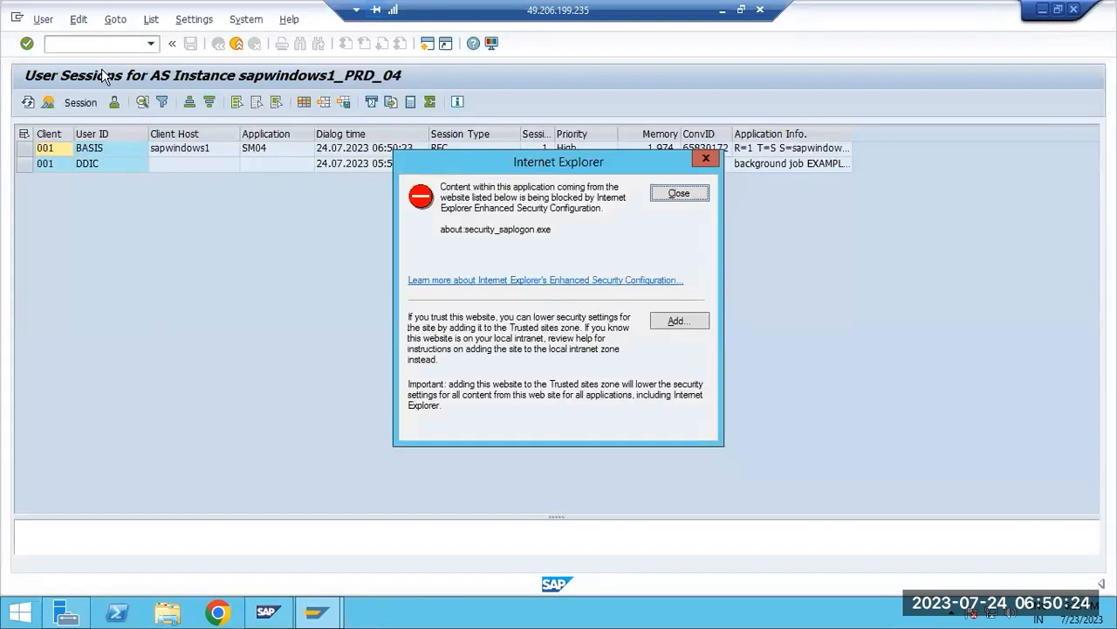
left_click(686, 193)
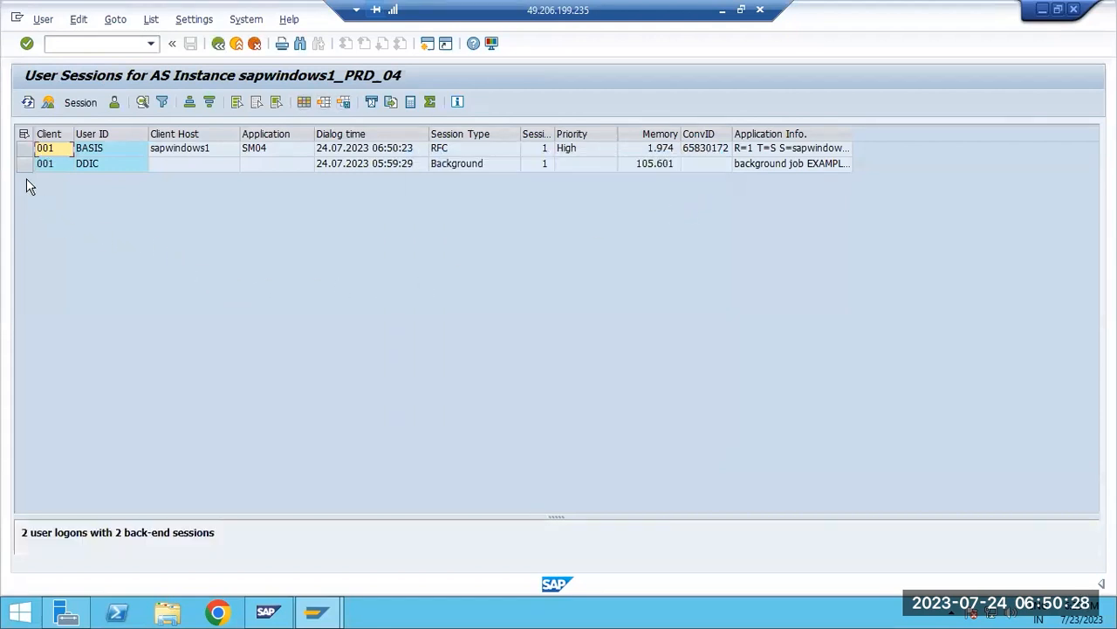
Examine the BASIS and DDIC entries and their session types in the instance's user session list
left_click(21, 148)
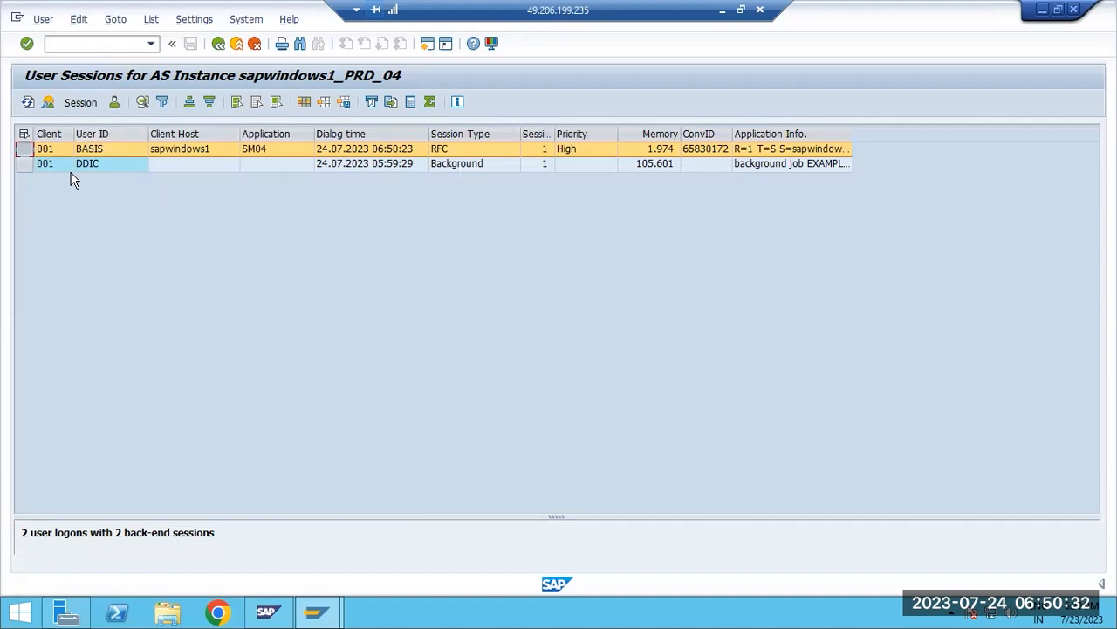
left_click(24, 164)
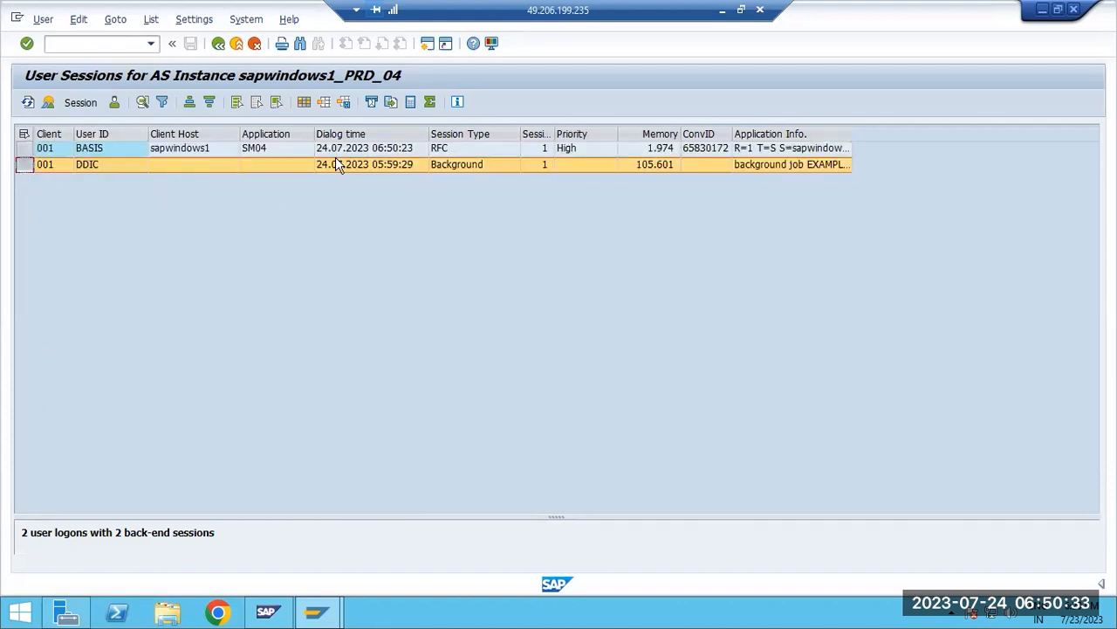
left_click(452, 150)
left_click(455, 166)
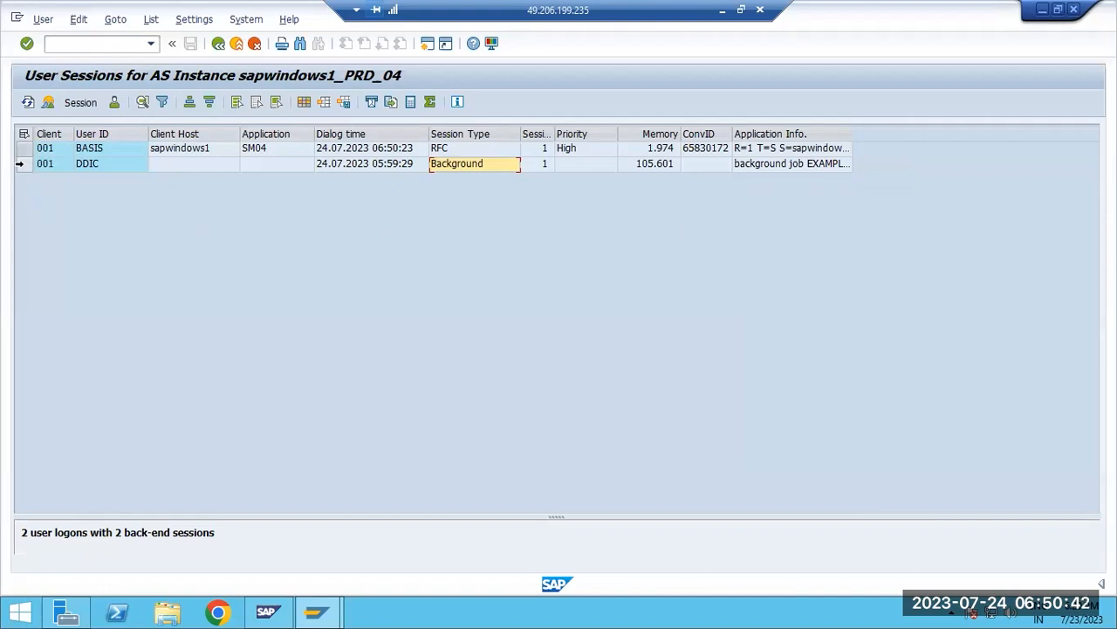
left_click(21, 165)
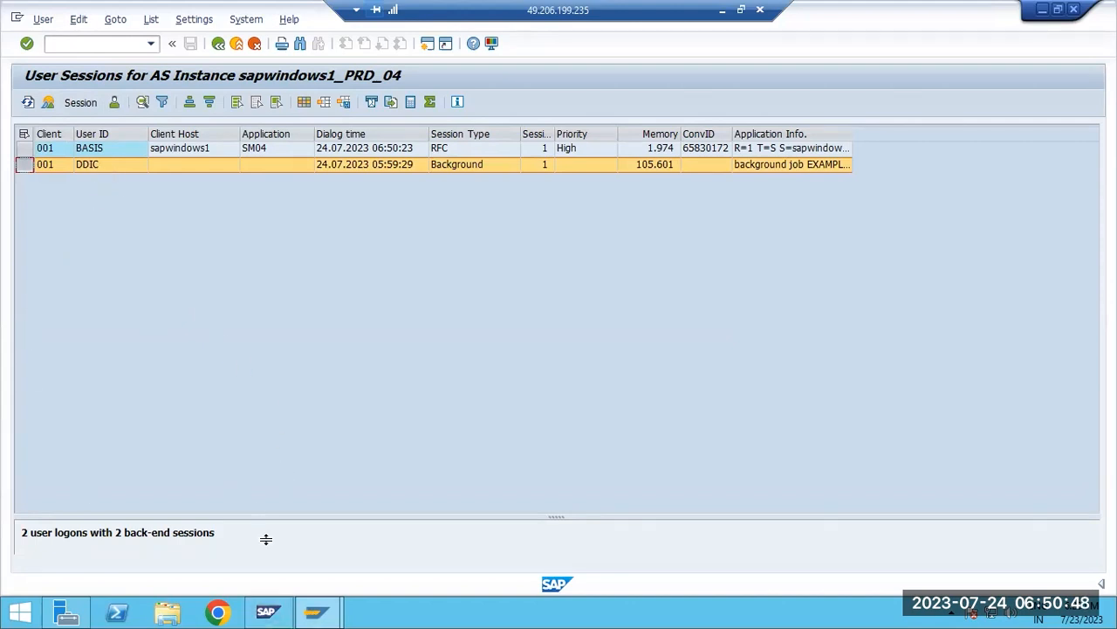
Log on to PRD client 001 as DDIC with the account password and start transaction ST22
mouse_move(316, 611)
left_click(225, 515)
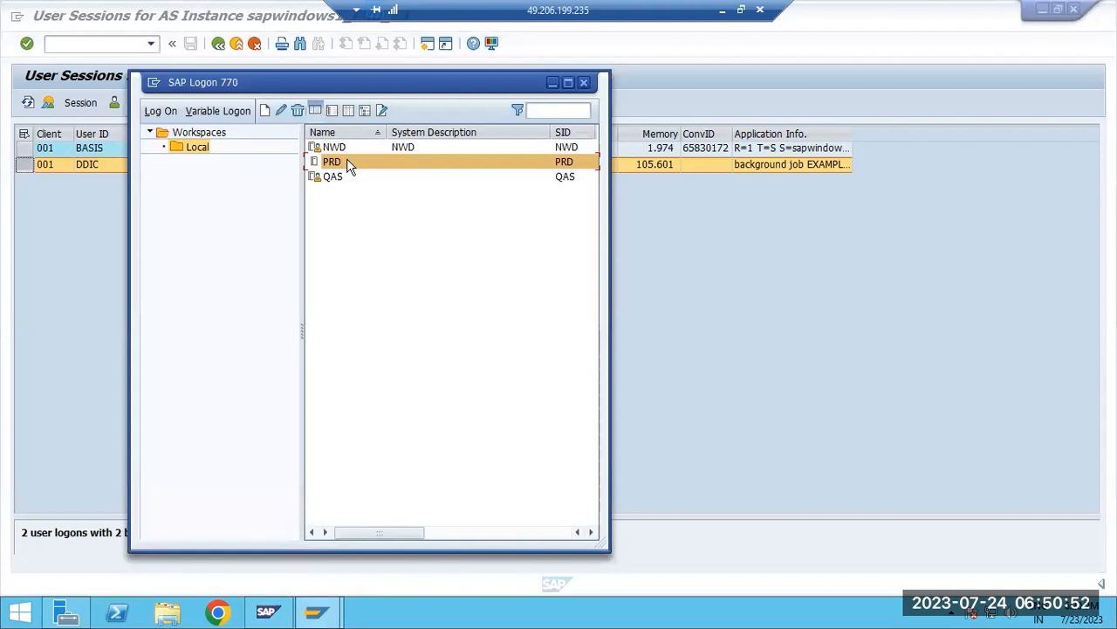
type("ddic")
key("Tab")
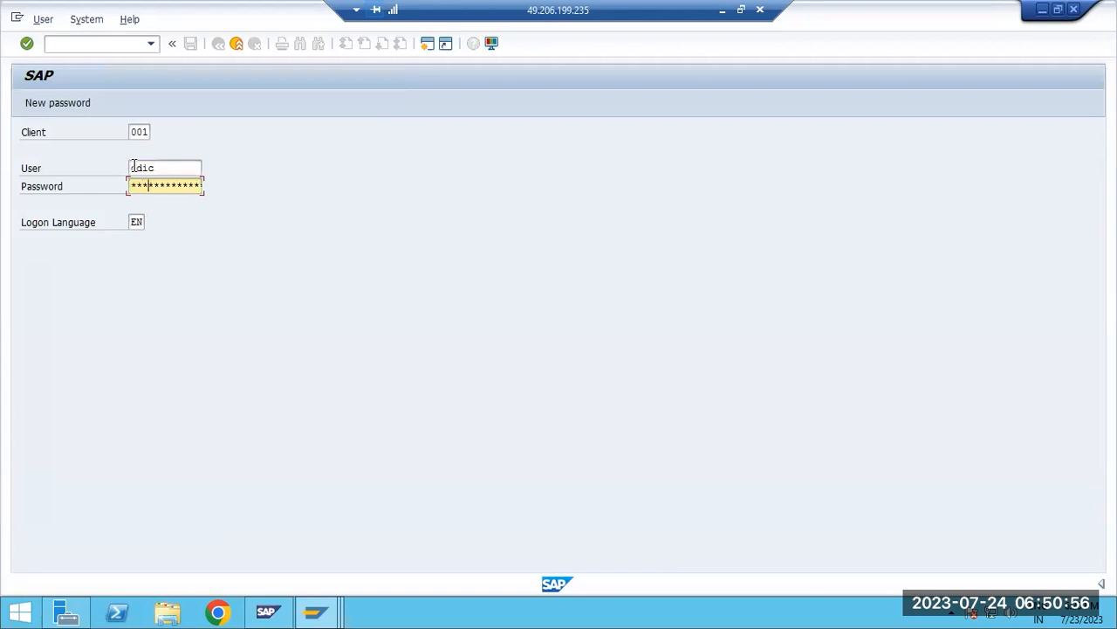
key("Return")
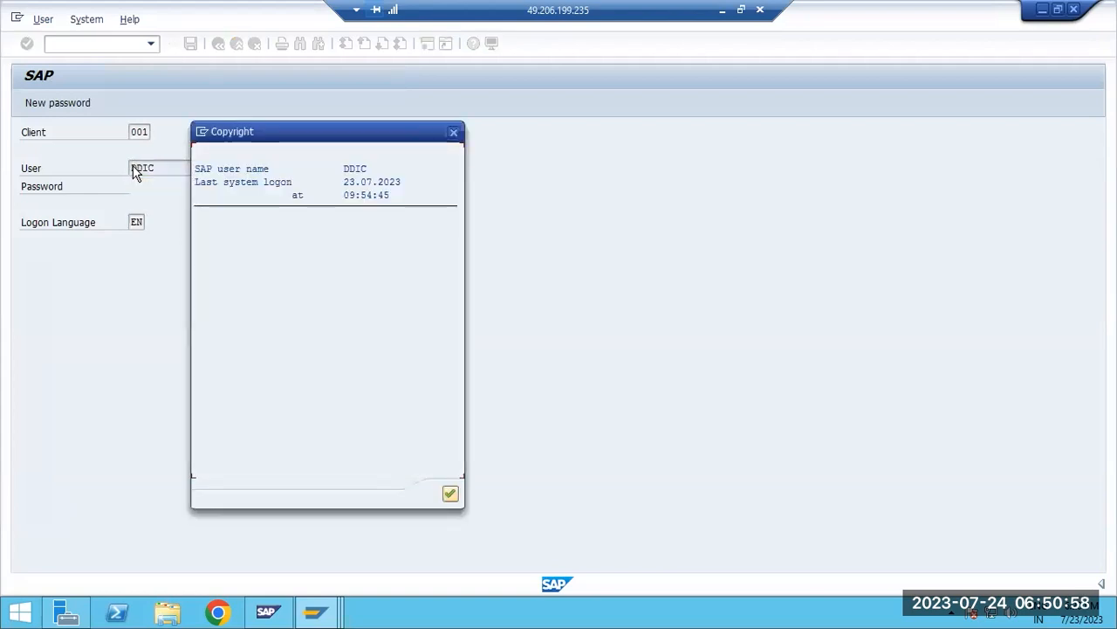
key("Return")
type("st22")
key("Return")
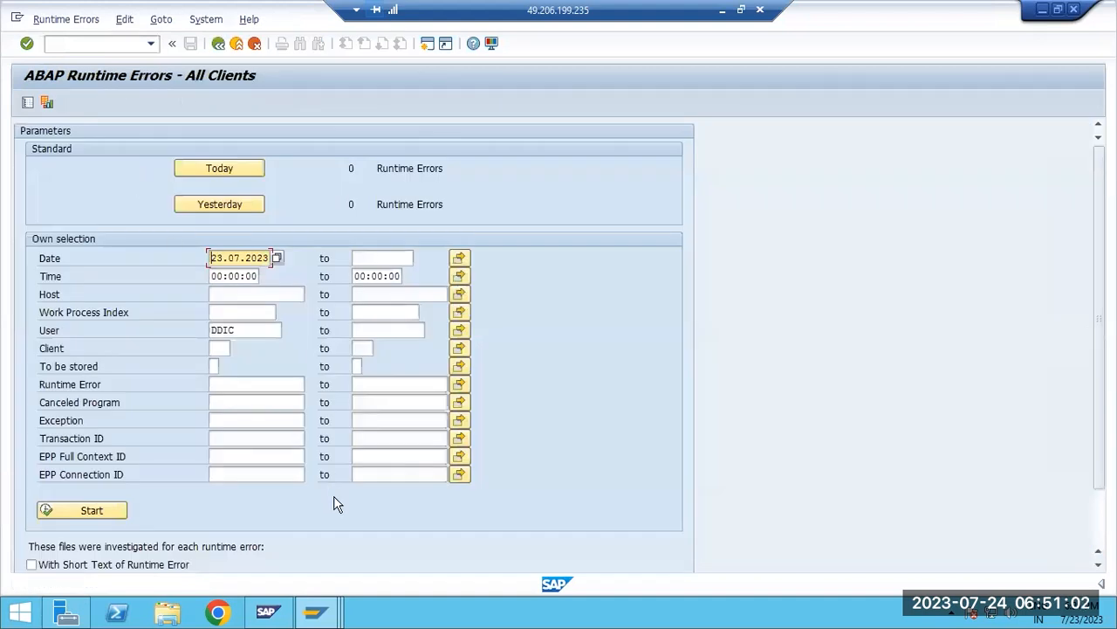
Go back to the SM04 session window and refresh the list to check for the new DDIC logon
mouse_move(322, 616)
left_click(316, 550)
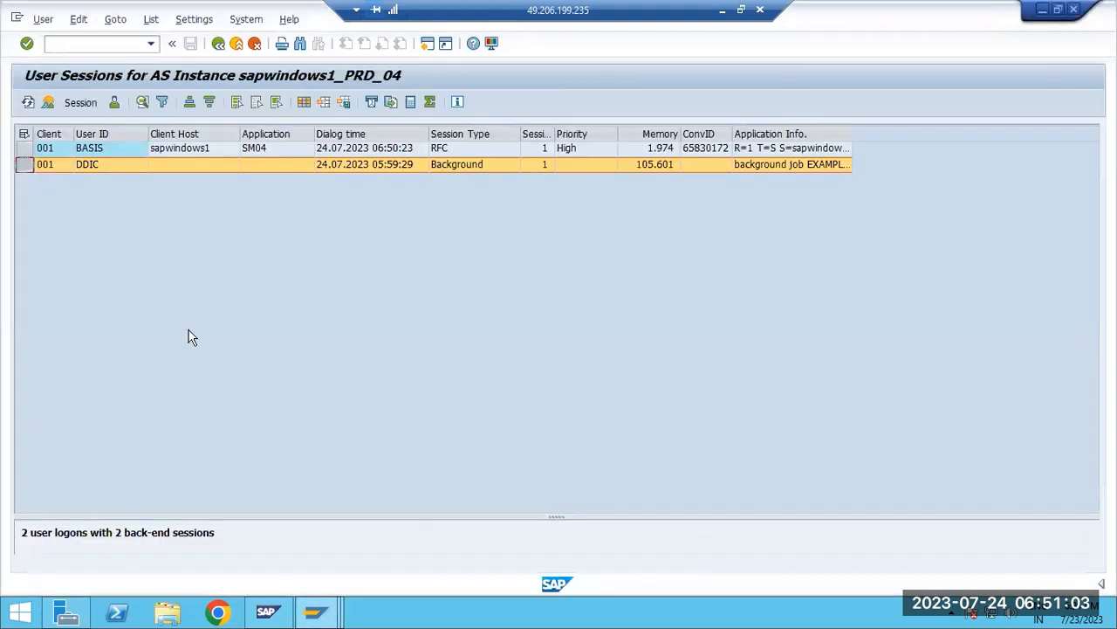
left_click(27, 103)
left_click(27, 103)
left_click(27, 103)
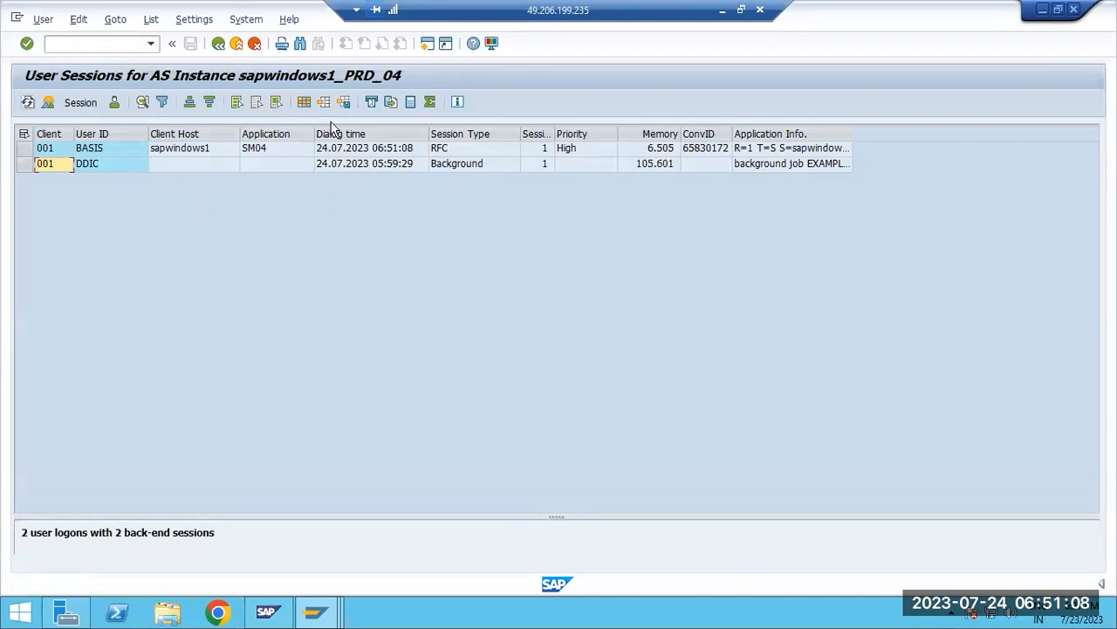
Leave SM04, open the system-wide user session list with transaction AL08 and dismiss the Internet Explorer security notice
left_click(218, 44)
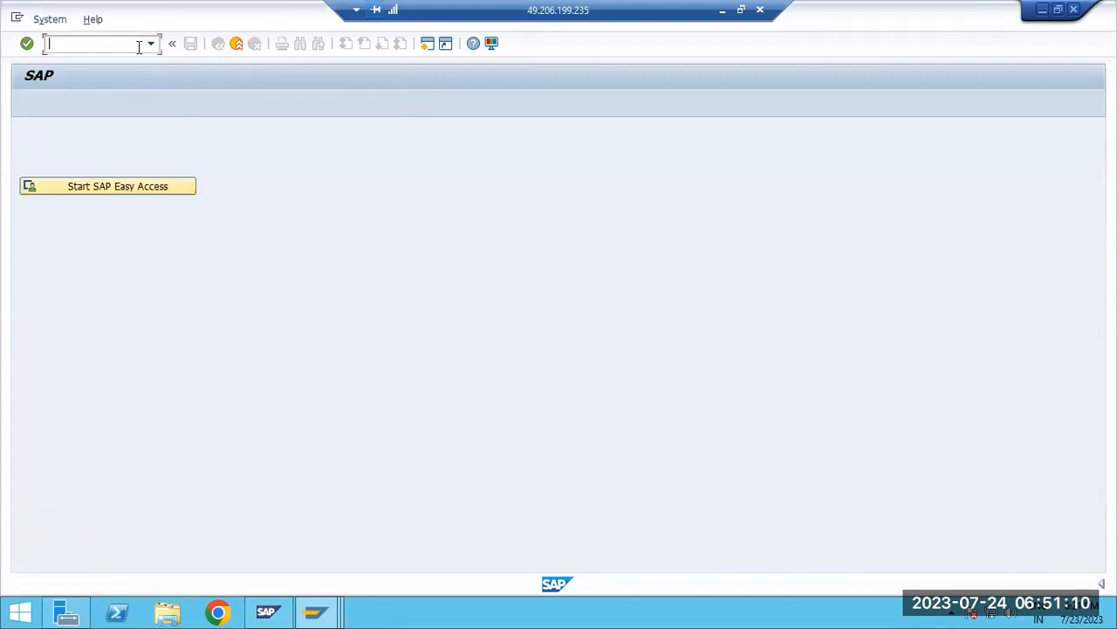
type("/nal08")
key("Return")
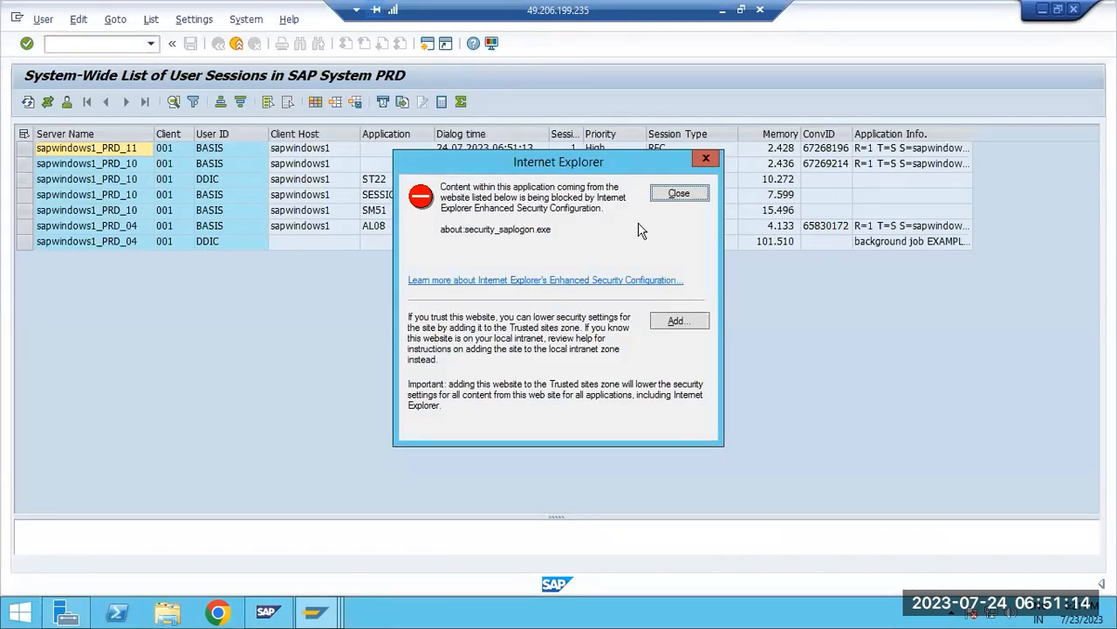
left_click(679, 194)
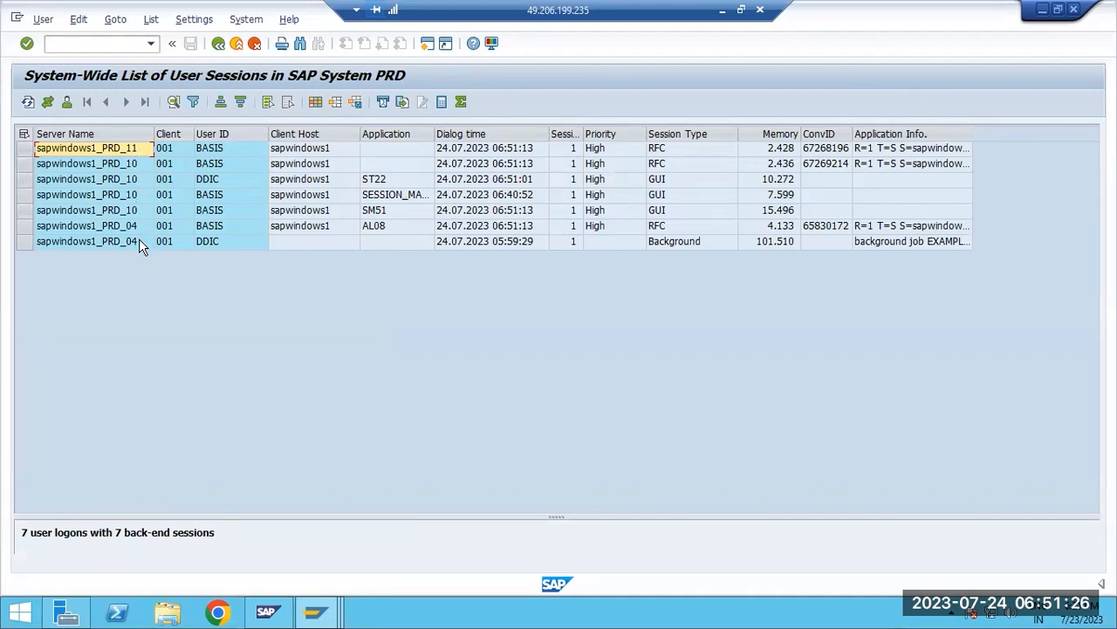
Examine the SM51, ST22 and AL08 applications and the session types in the system-wide session list
left_click(374, 212)
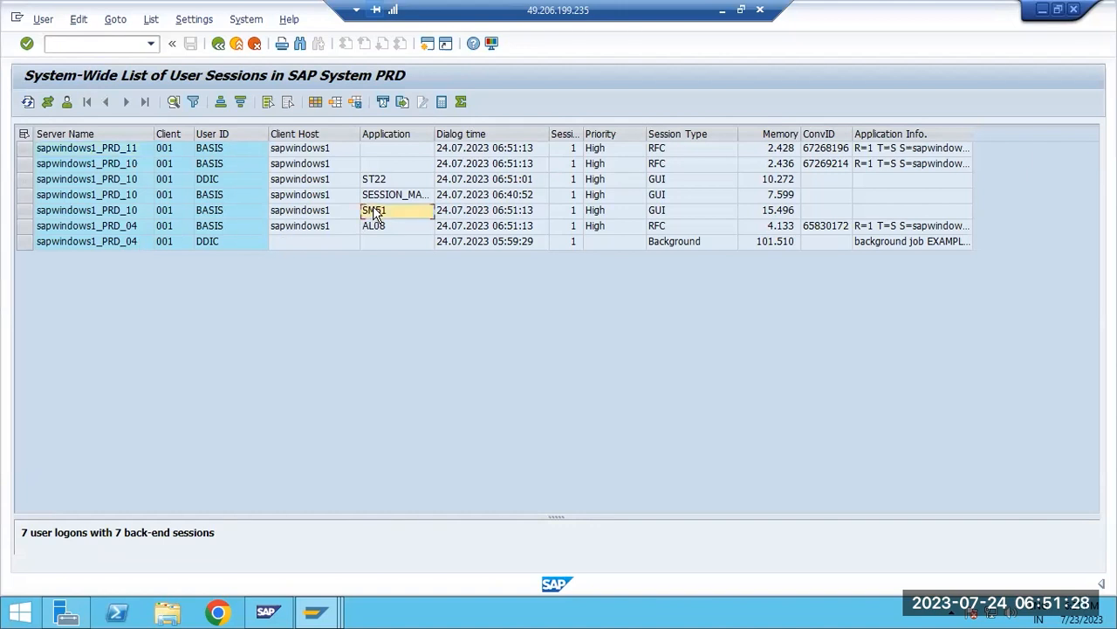
left_click(372, 180)
left_click(326, 610)
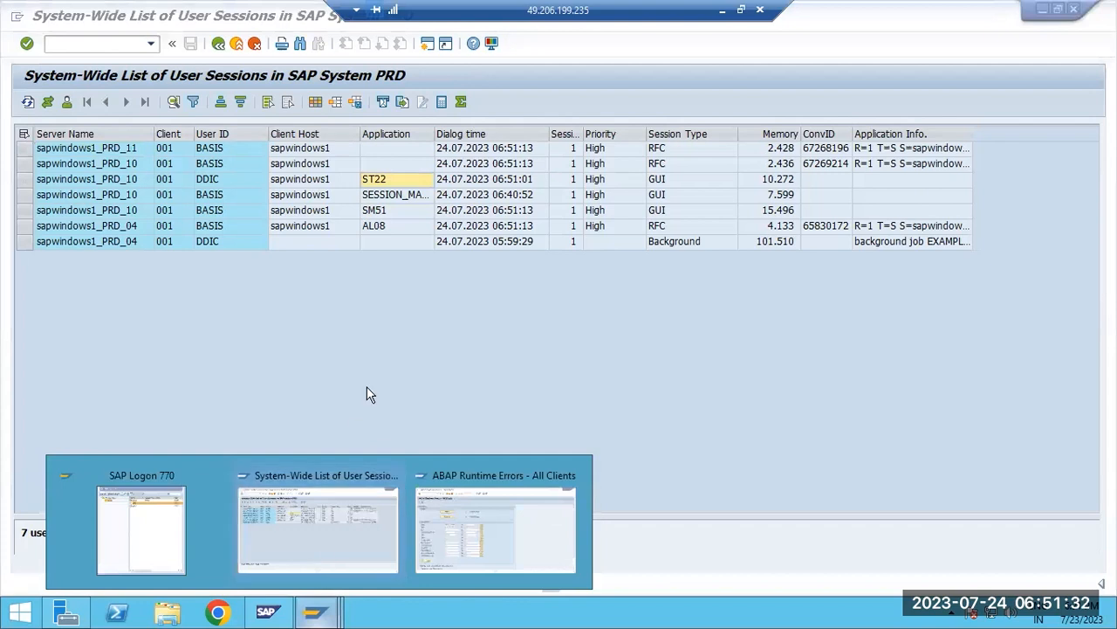
left_click(376, 229)
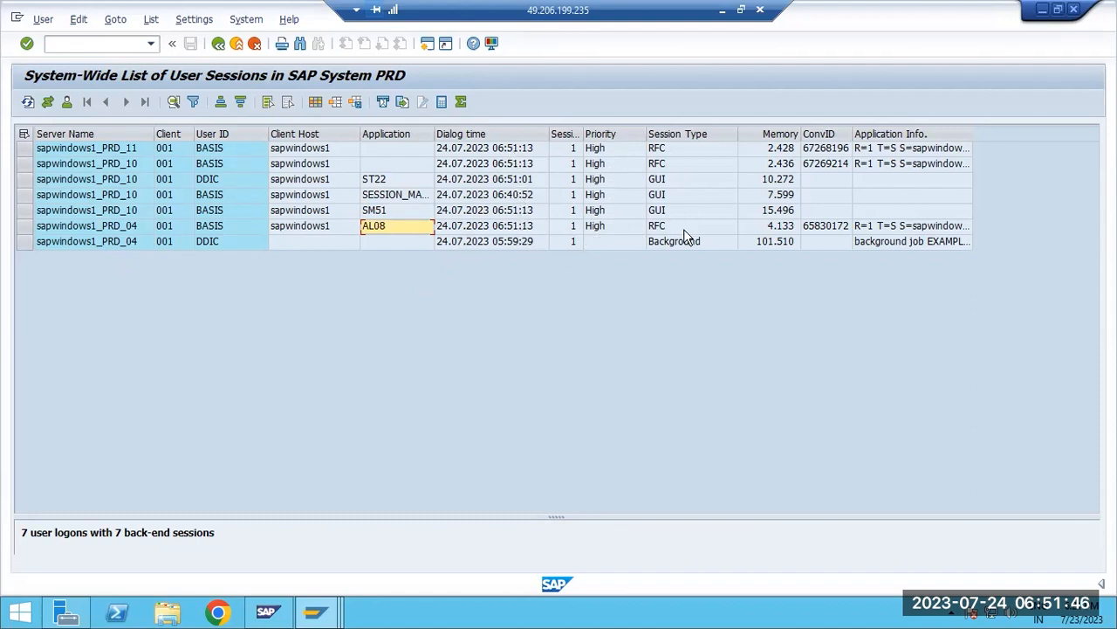
left_click(674, 165)
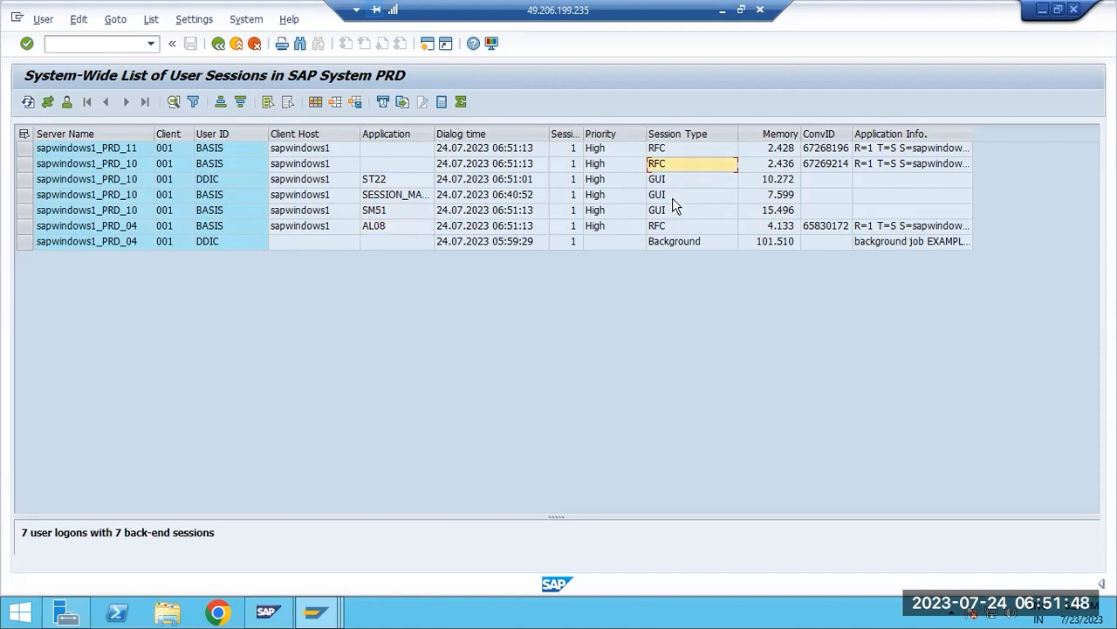
Check the background job behind the background session in the system-wide session list, and start transaction SM37 in place of AL08
left_click(679, 245)
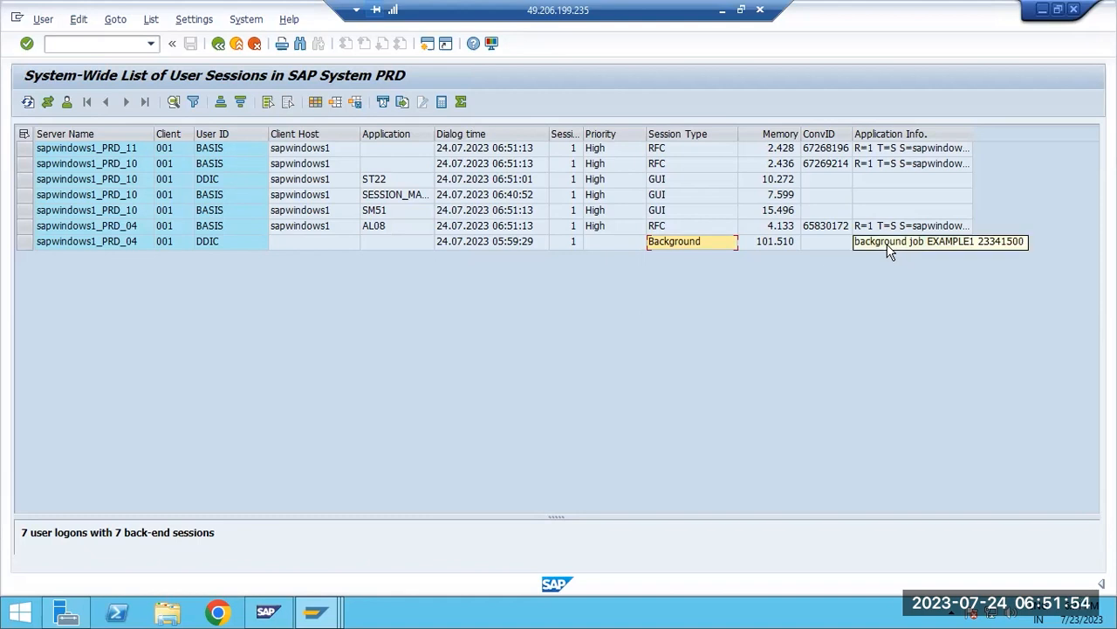
left_click(129, 52)
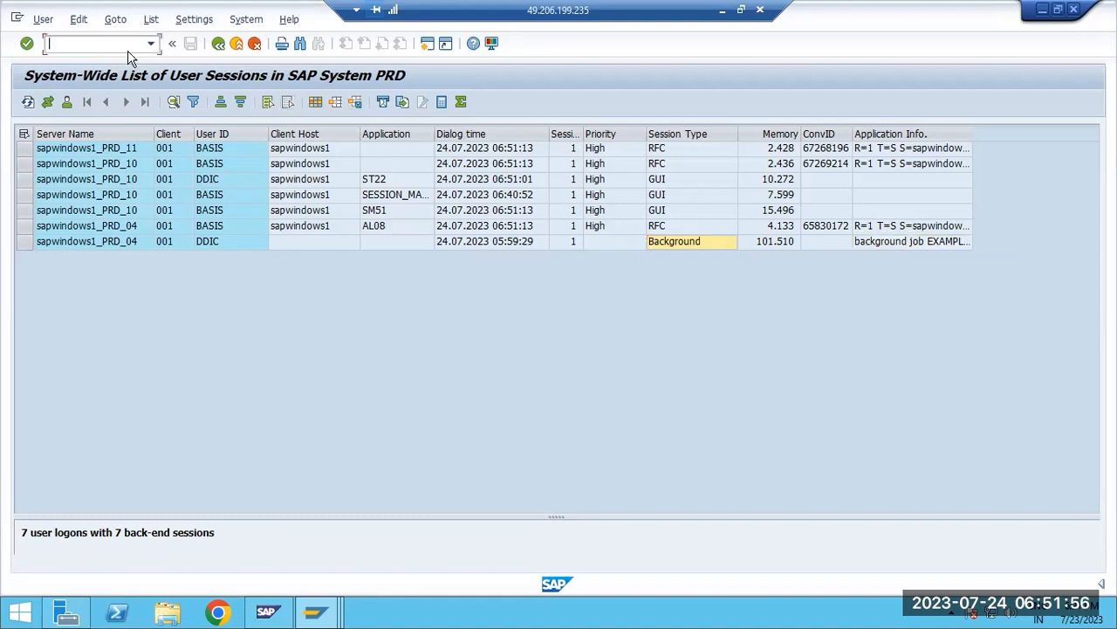
type("/nsm37")
key("Return")
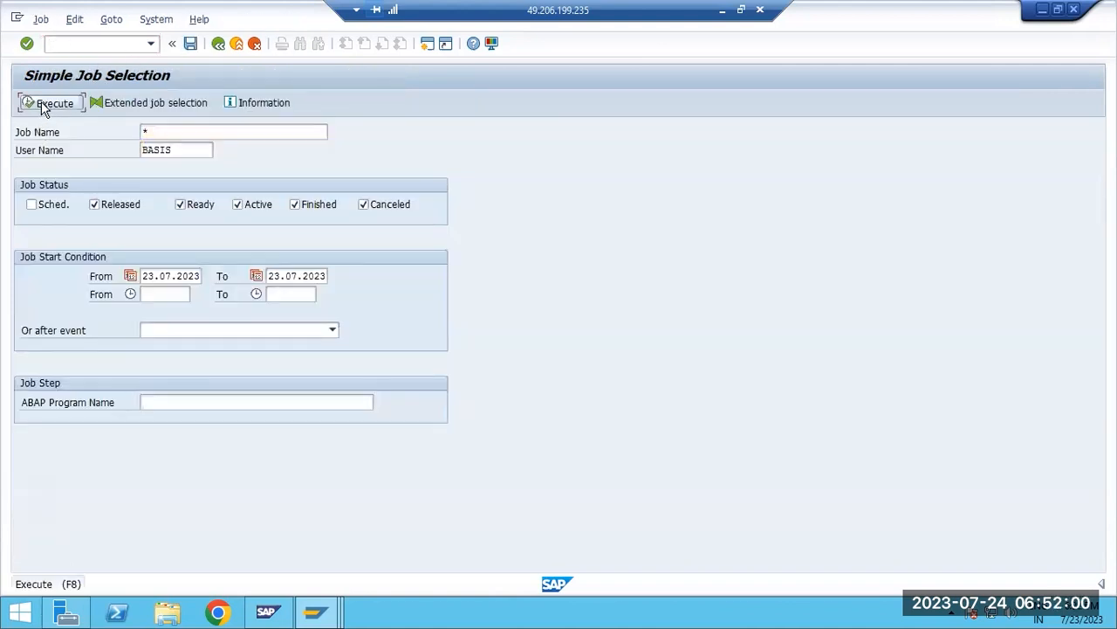
List the jobs of user BASIS for 23.07.2023 and look through their statuses in the job overview
left_click(41, 101)
scroll(187, 426, "down", 5)
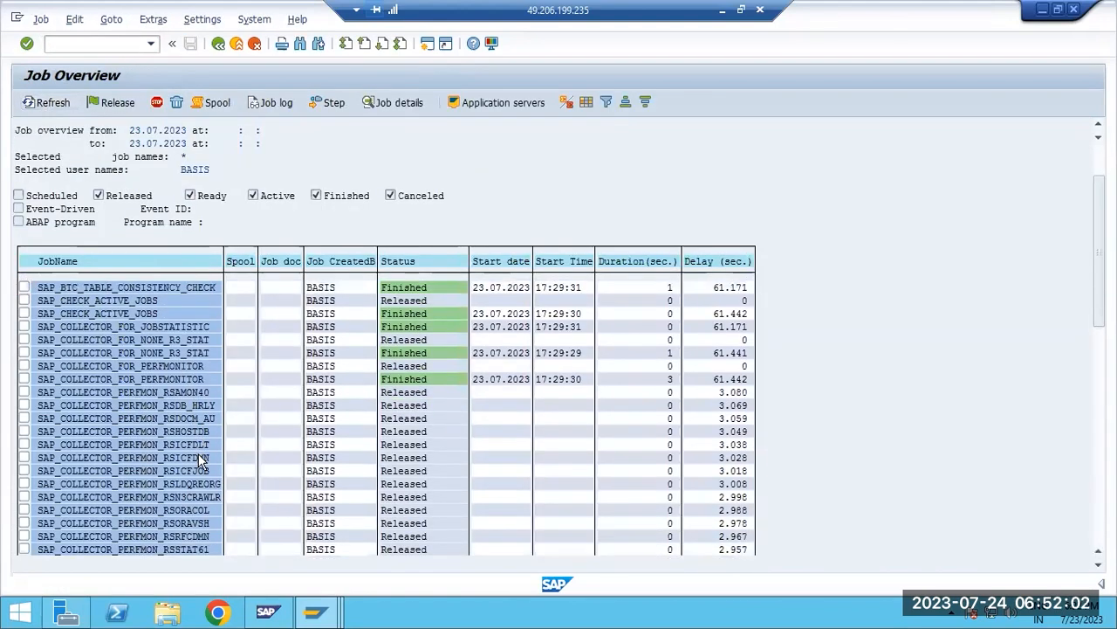
scroll(201, 450, "down", 5)
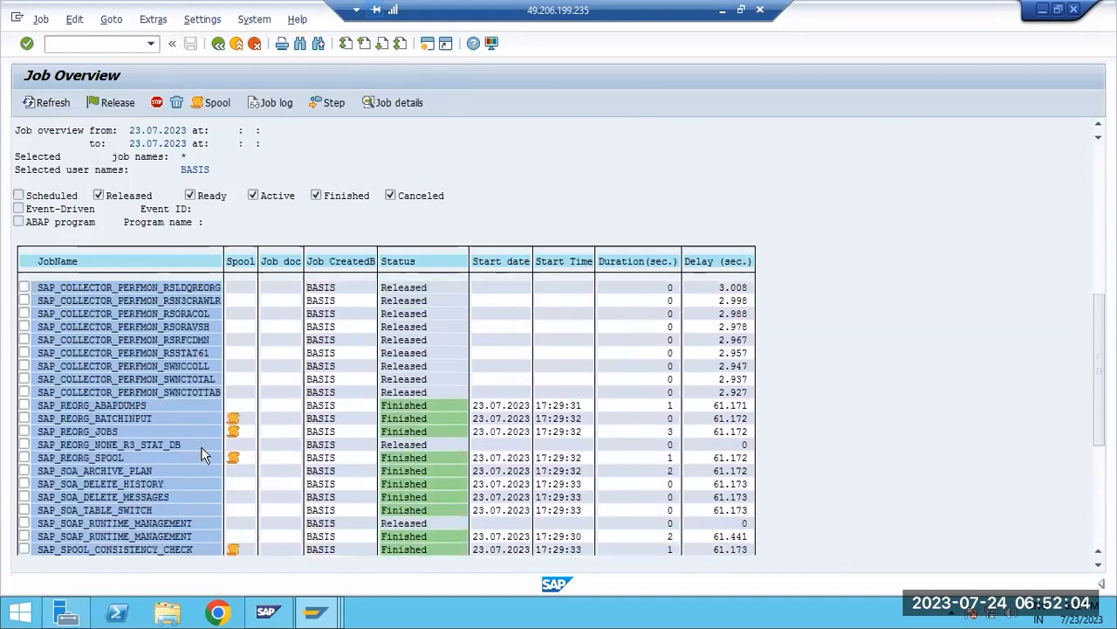
scroll(201, 447, "down", 2)
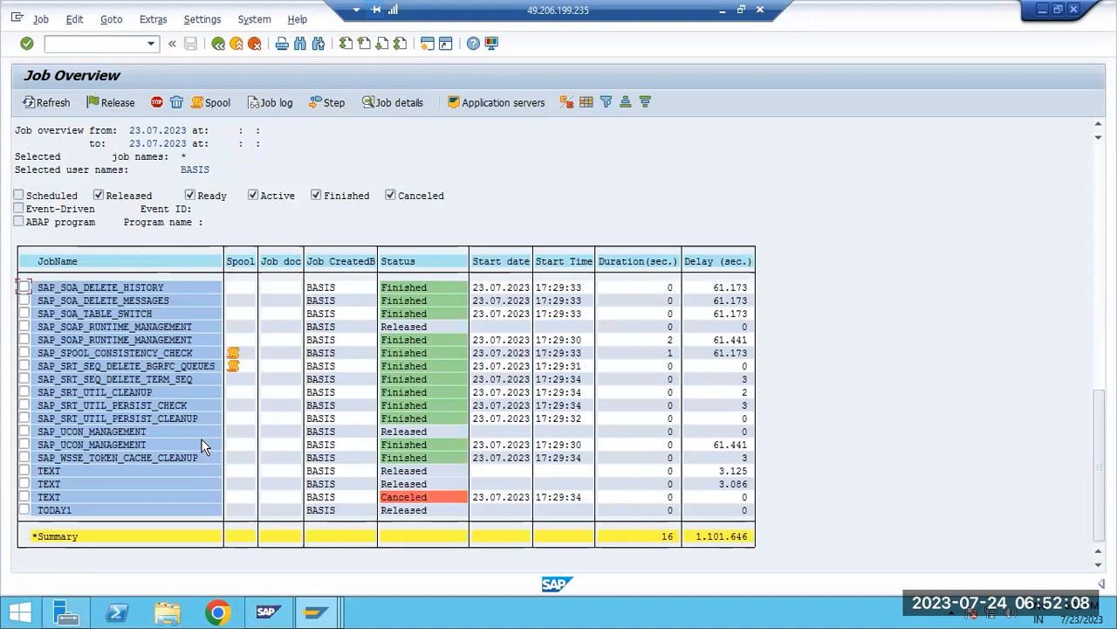
scroll(201, 438, "up", 2)
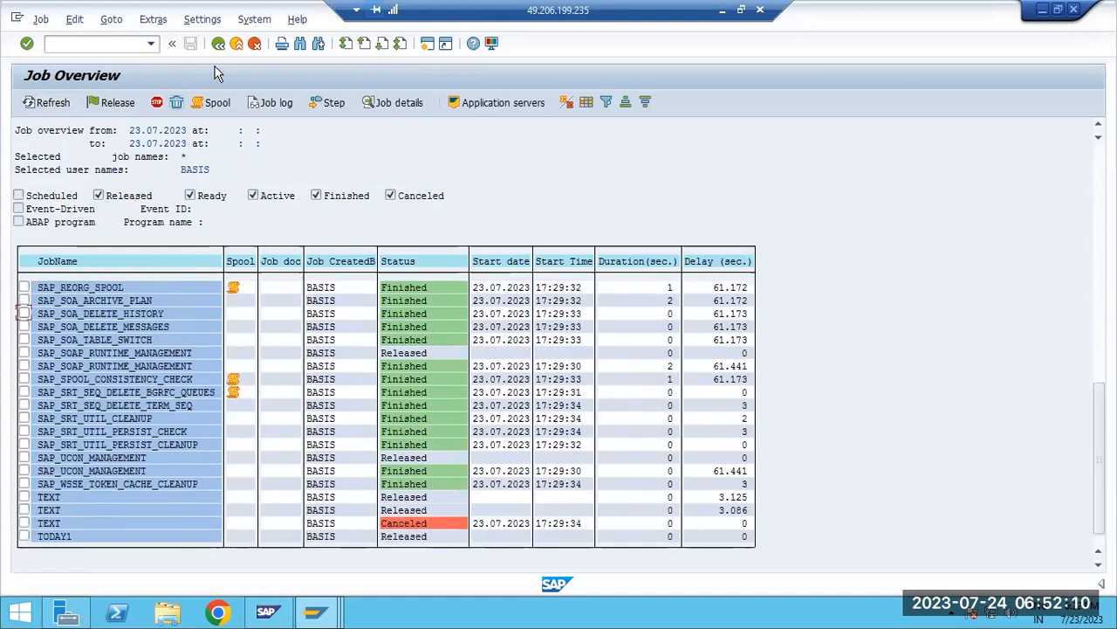
Change the job selection to user name *, exclude finished and released jobs, and list the matching jobs
left_click(218, 46)
left_click(174, 152)
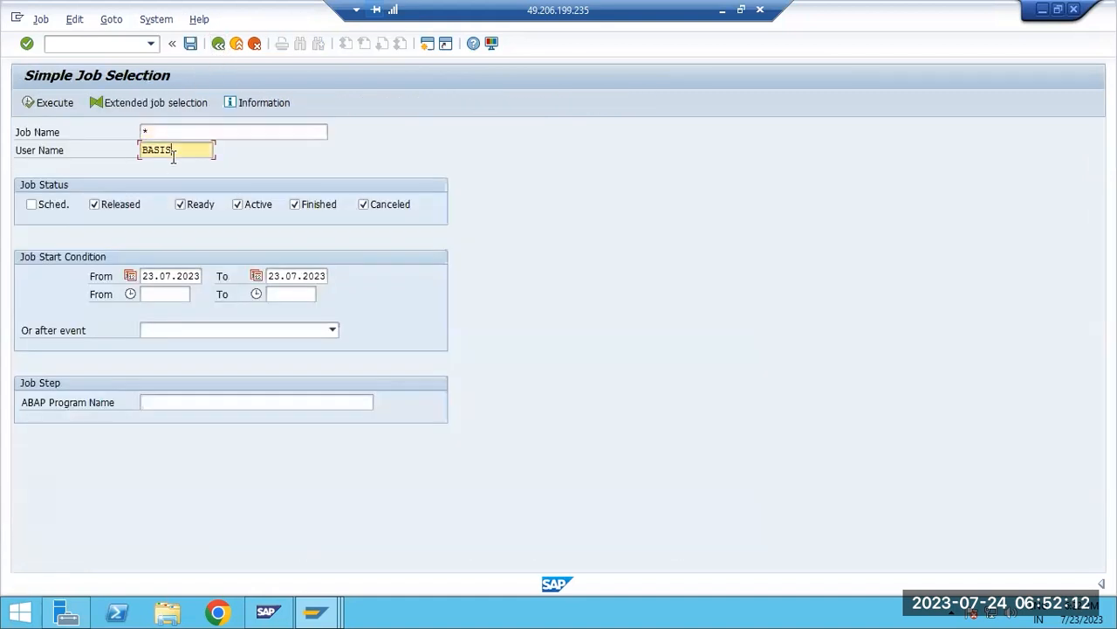
double_click(174, 152)
type("*")
left_click(294, 206)
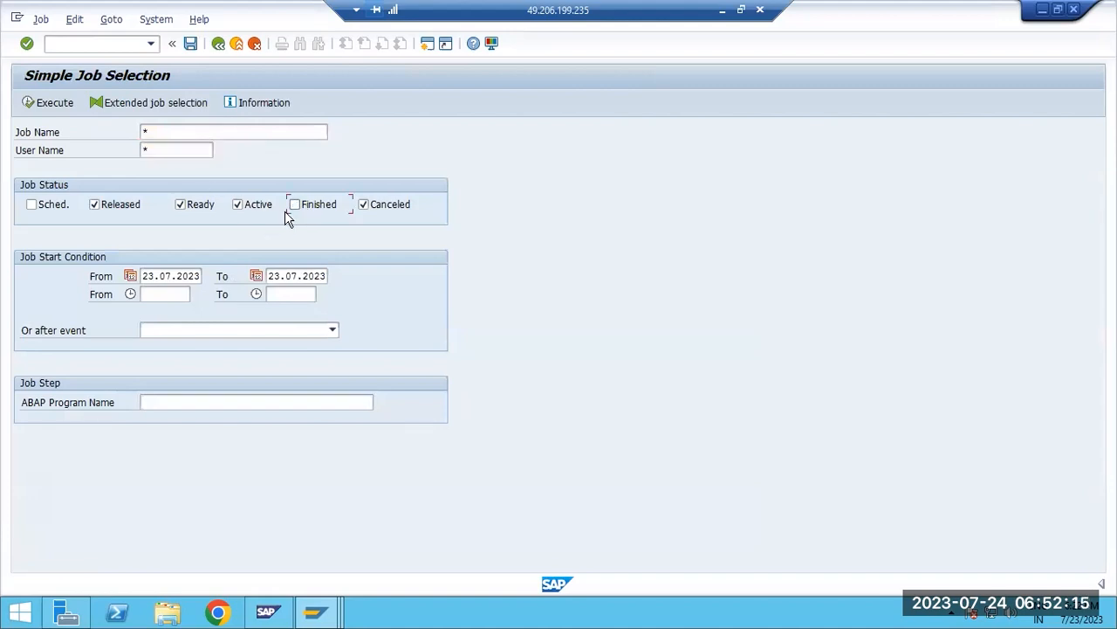
left_click(50, 103)
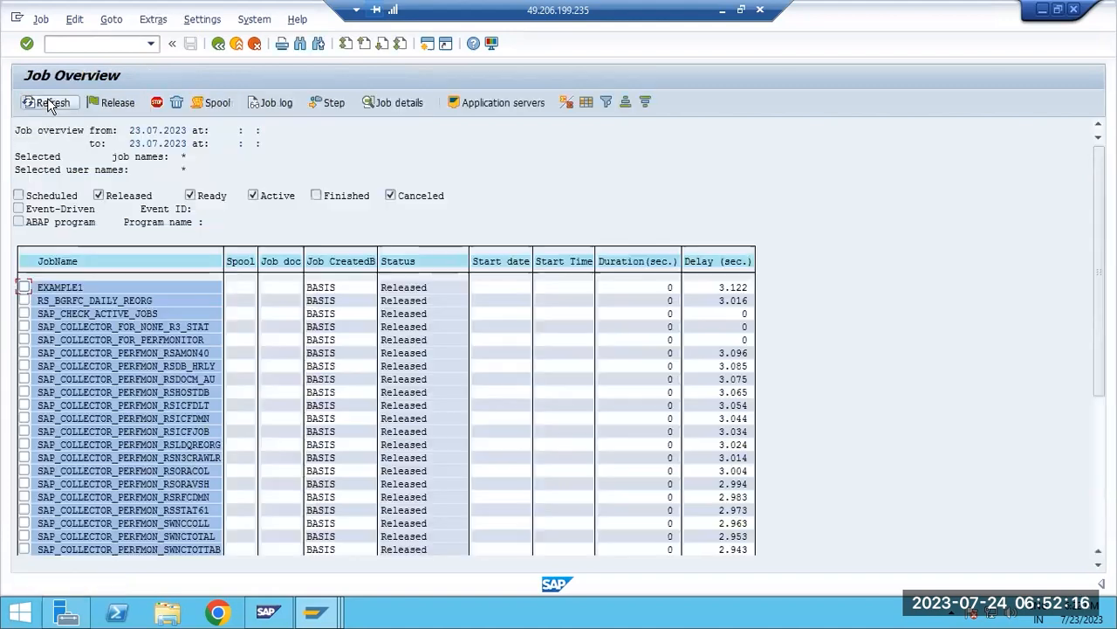
left_click(218, 43)
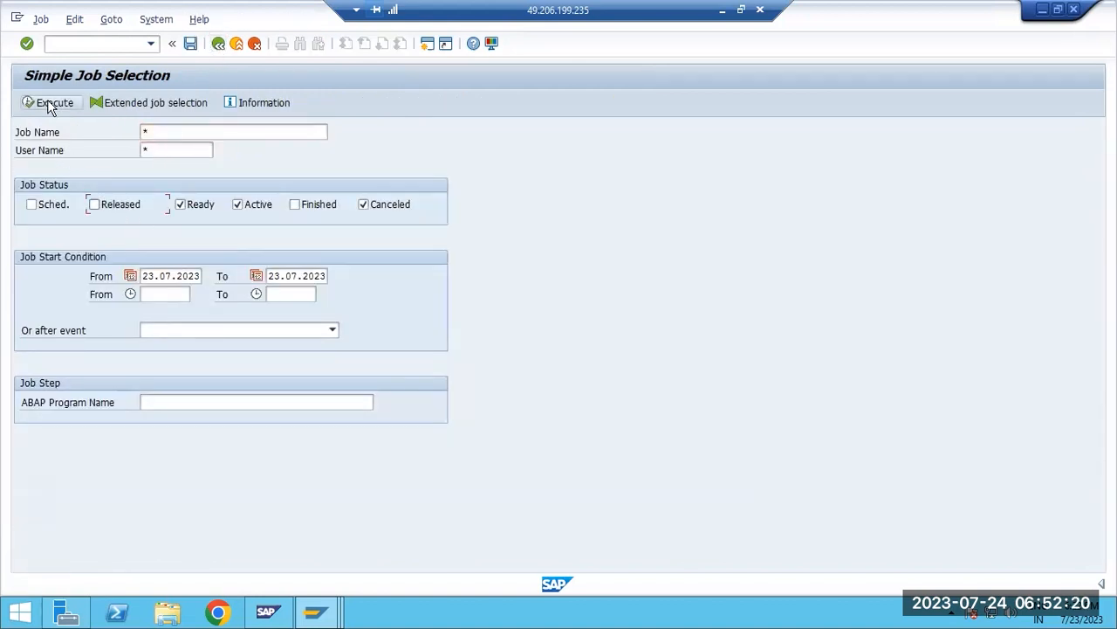
left_click(49, 103)
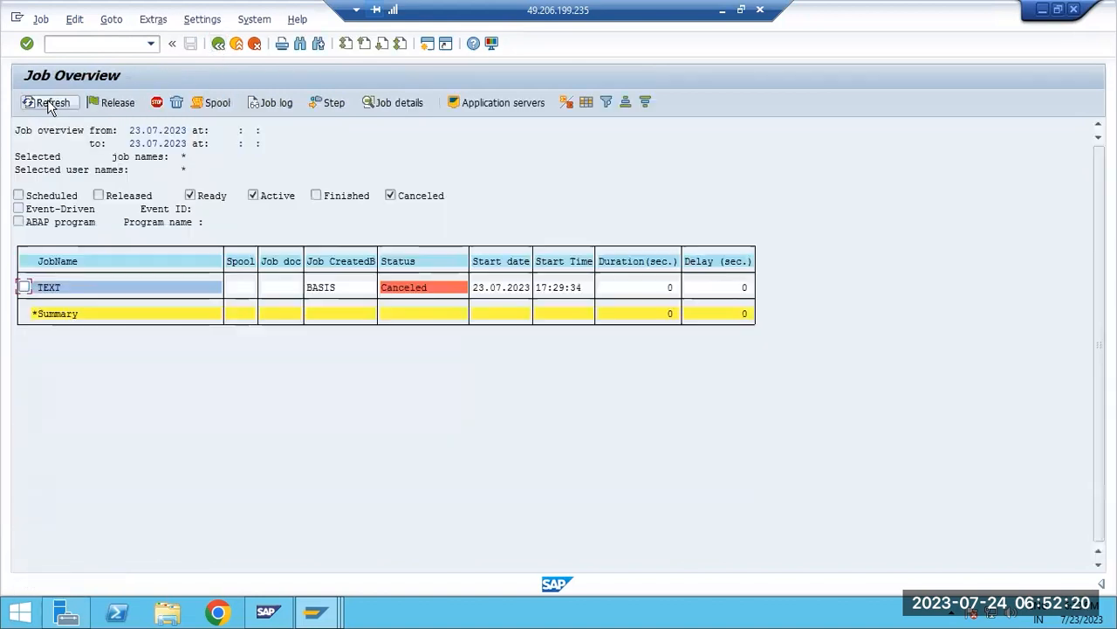
Clear the start and end dates in the job start condition and list the jobs without a date restriction
left_click(218, 43)
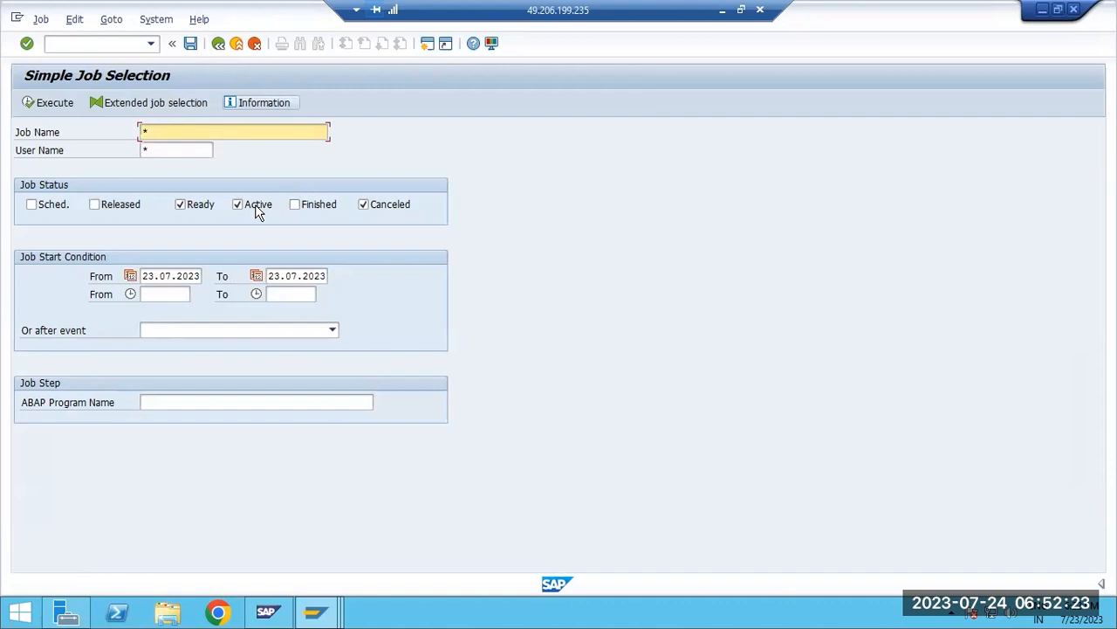
left_click(158, 275)
double_click(158, 276)
key("Delete")
key("Tab")
key("Delete")
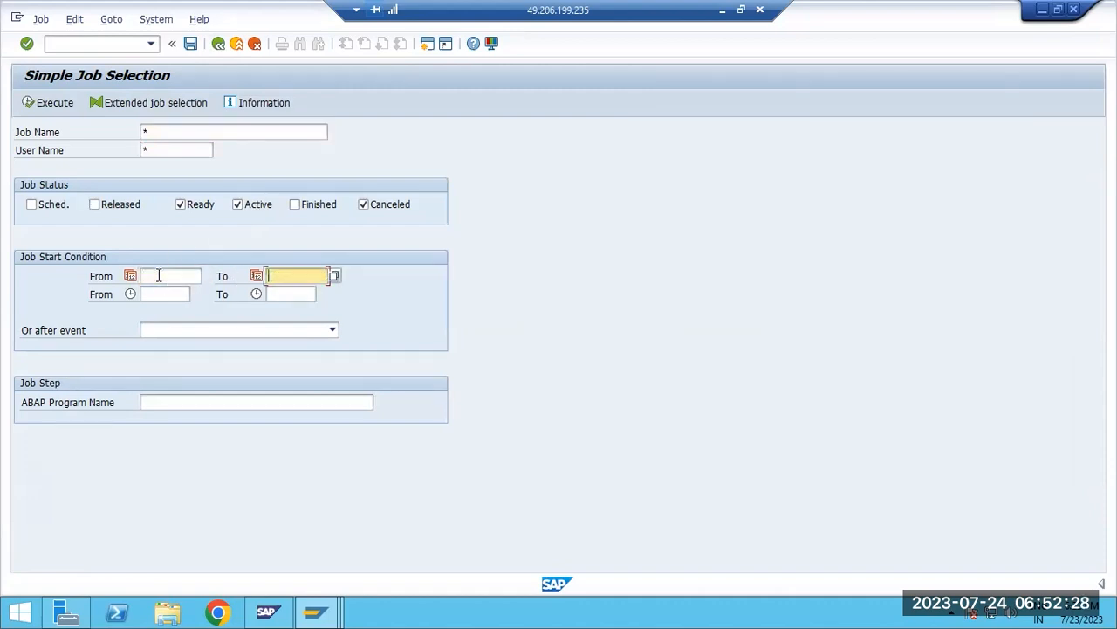
left_click(36, 102)
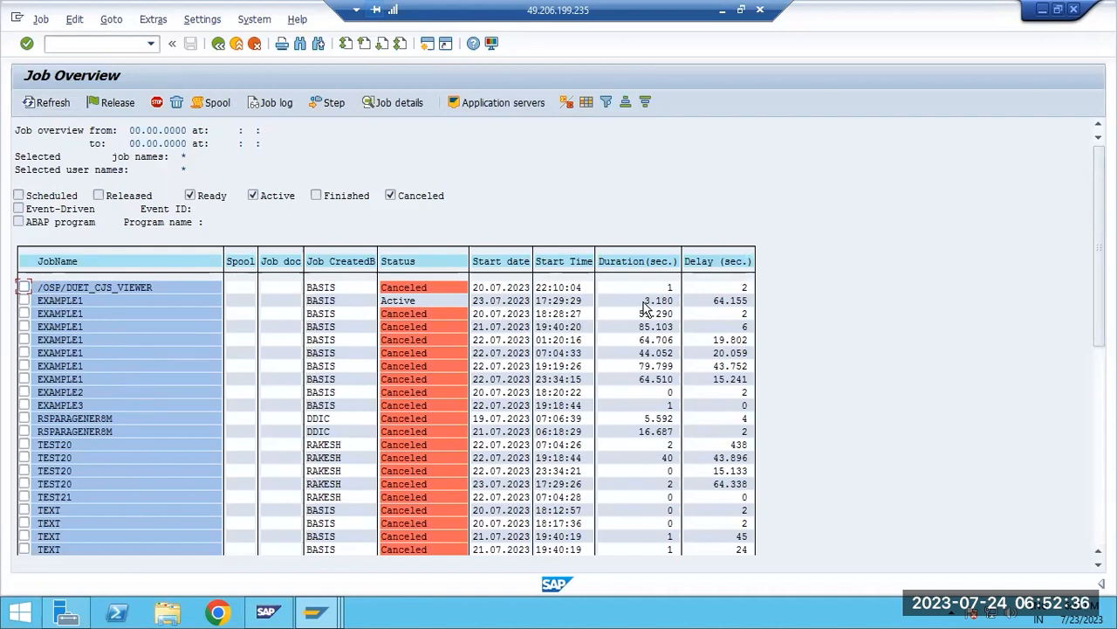
Read the job log of the active EXAMPLE1 job, including its started program step, and return to the job overview
left_click(24, 301)
left_click(274, 109)
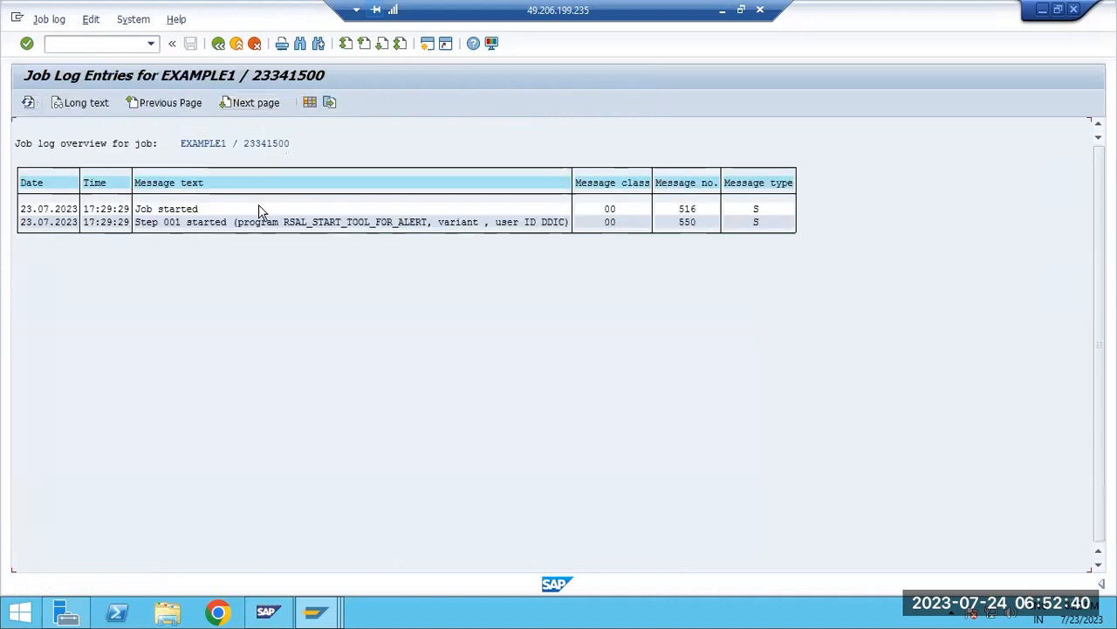
left_click(343, 224)
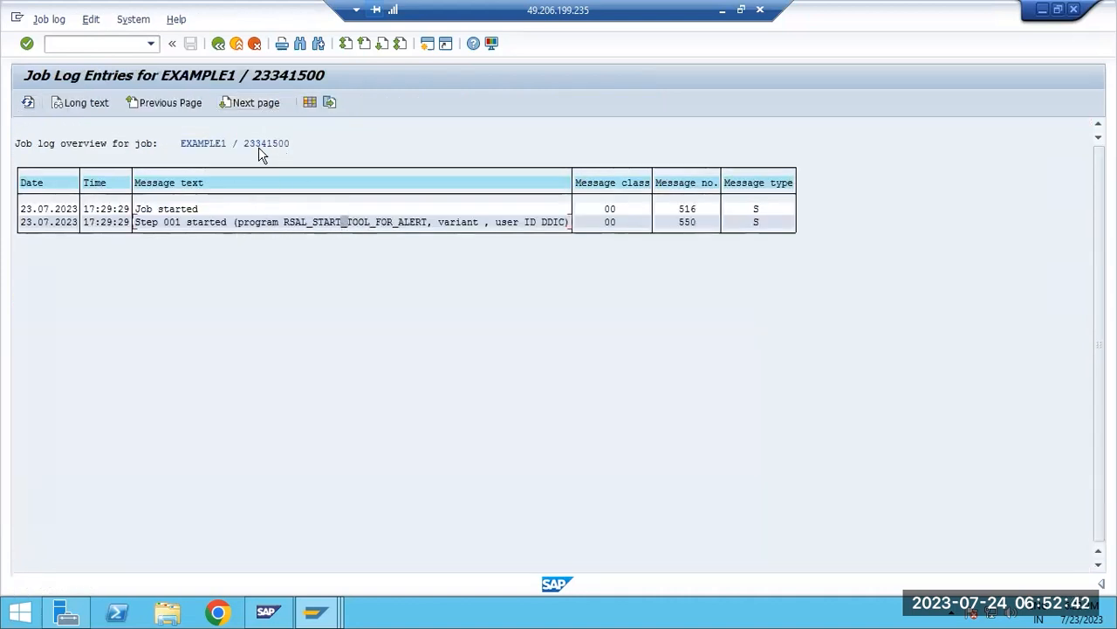
left_click(219, 43)
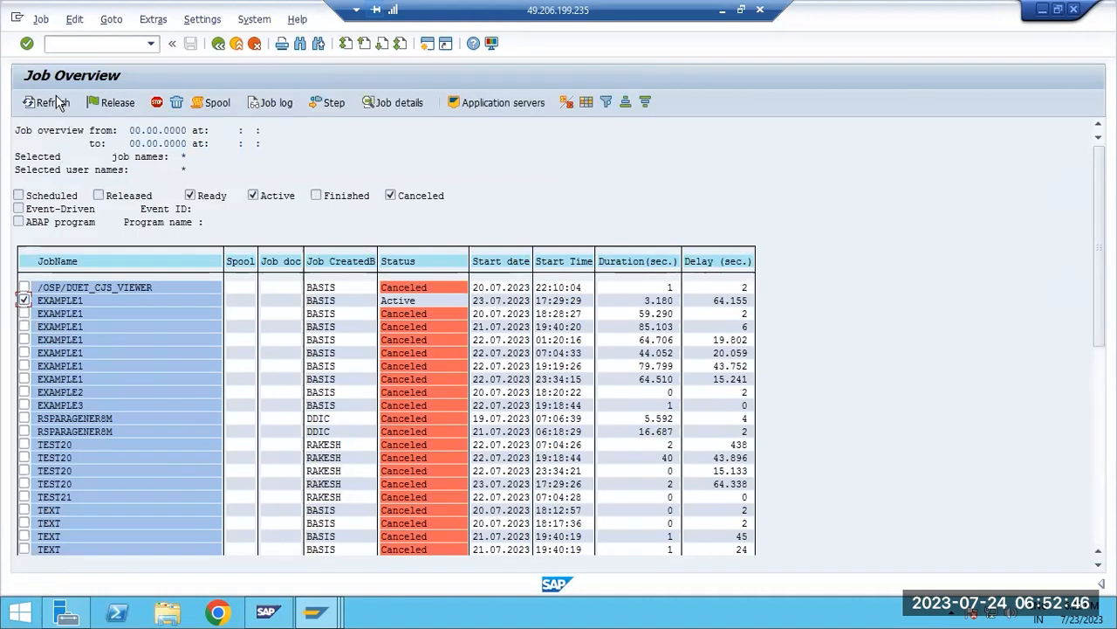
Cancel the active EXAMPLE1 job and confirm the cancellation
left_click(41, 20)
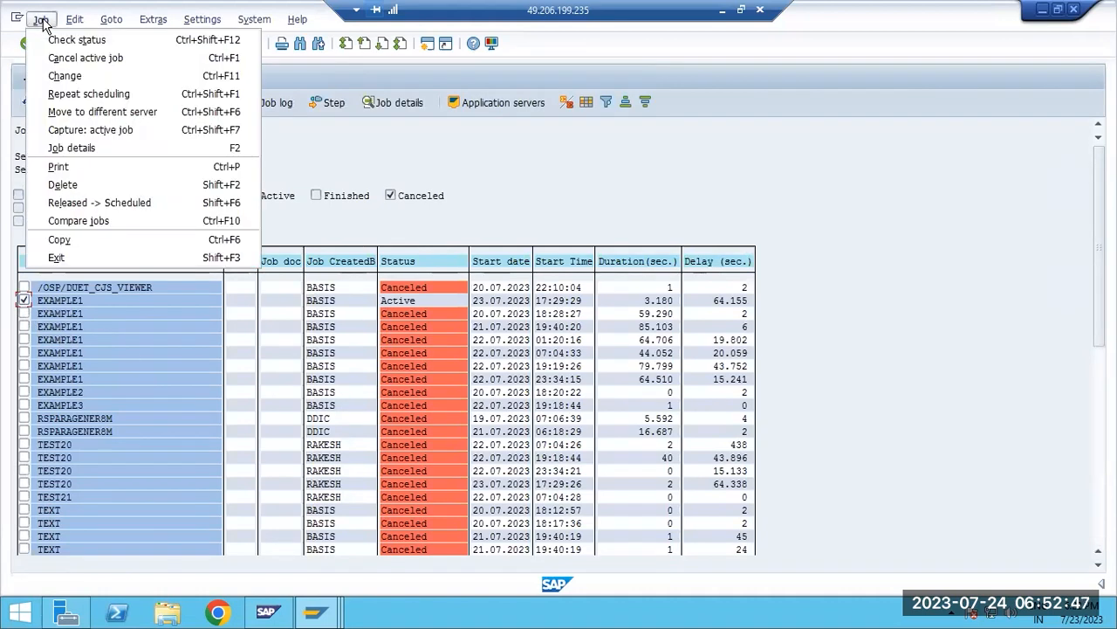
left_click(70, 58)
left_click(226, 278)
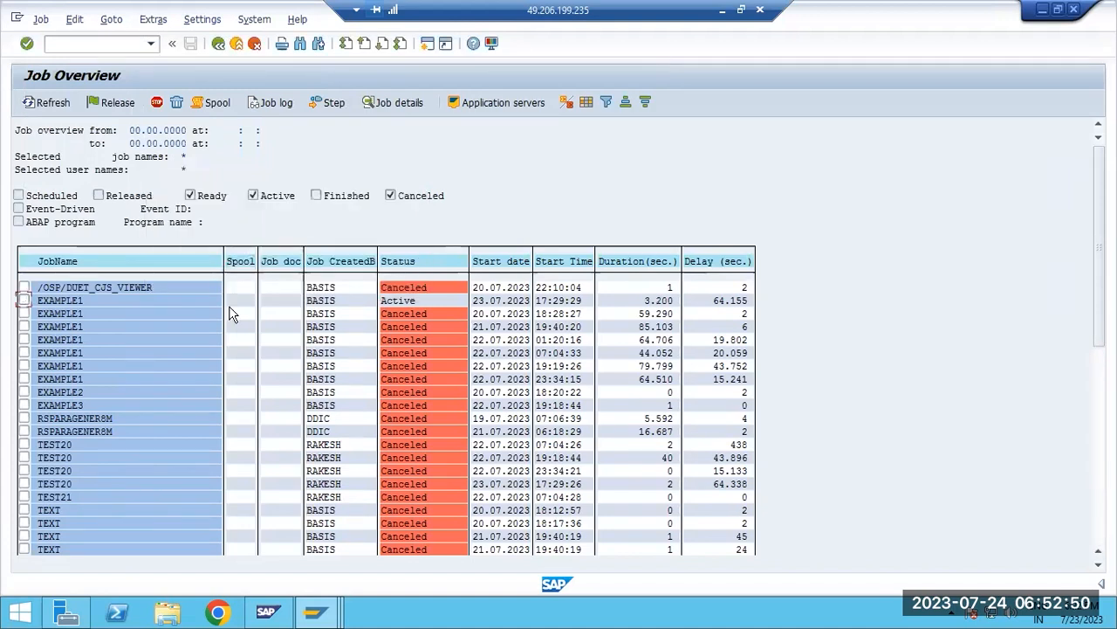
Refresh the job overview repeatedly to check the job statuses, and view the start time and frequency of the active EXAMPLE1 job
left_click(32, 103)
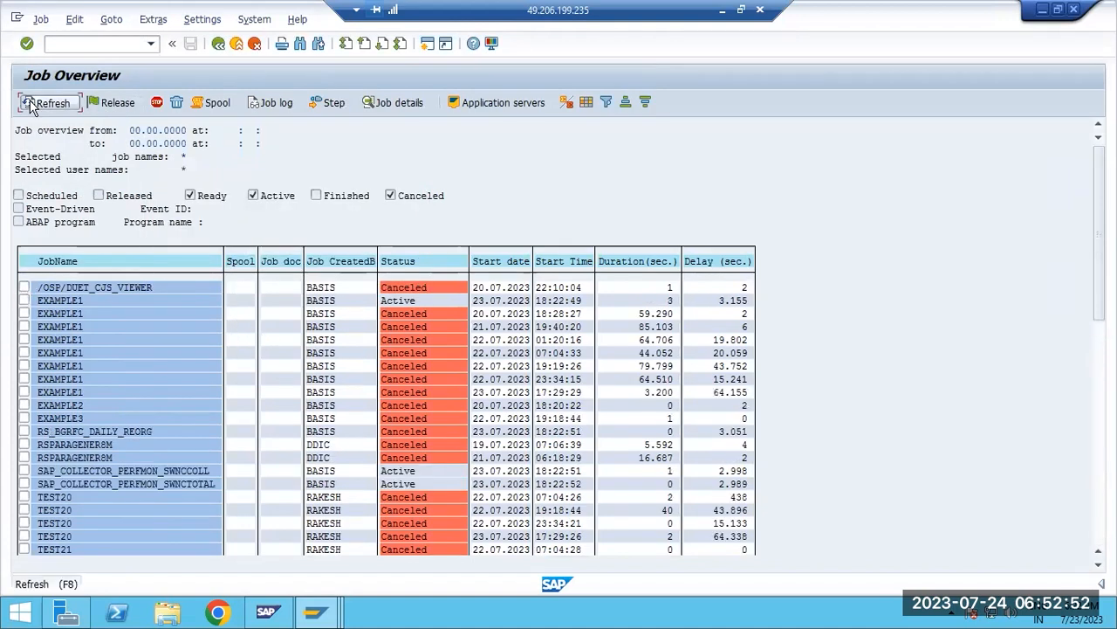
left_click(30, 103)
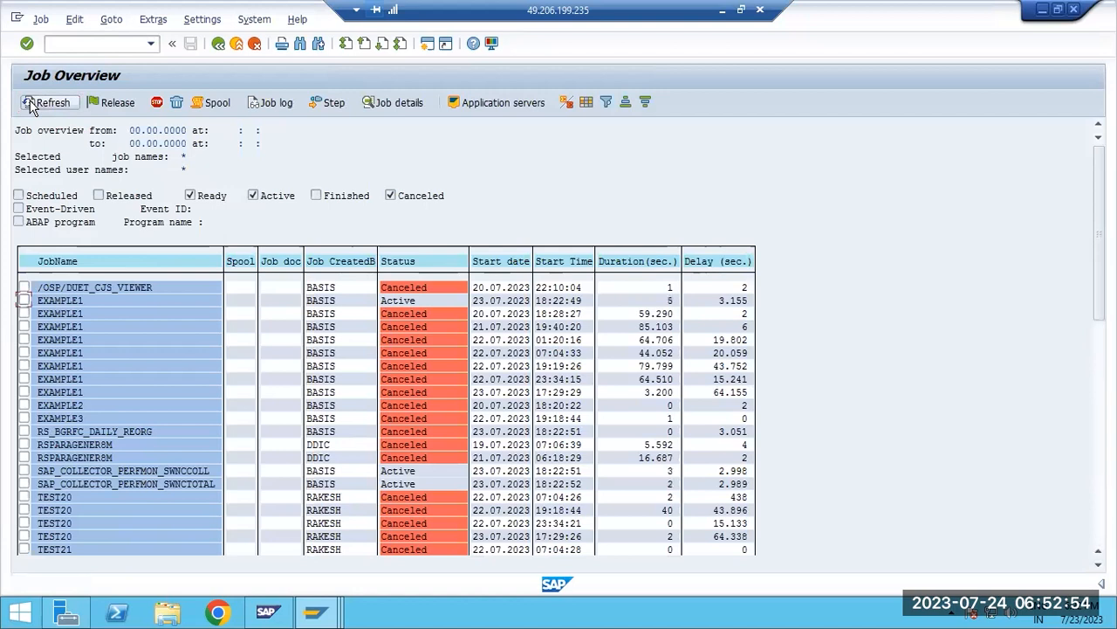
left_click(31, 103)
left_click(32, 103)
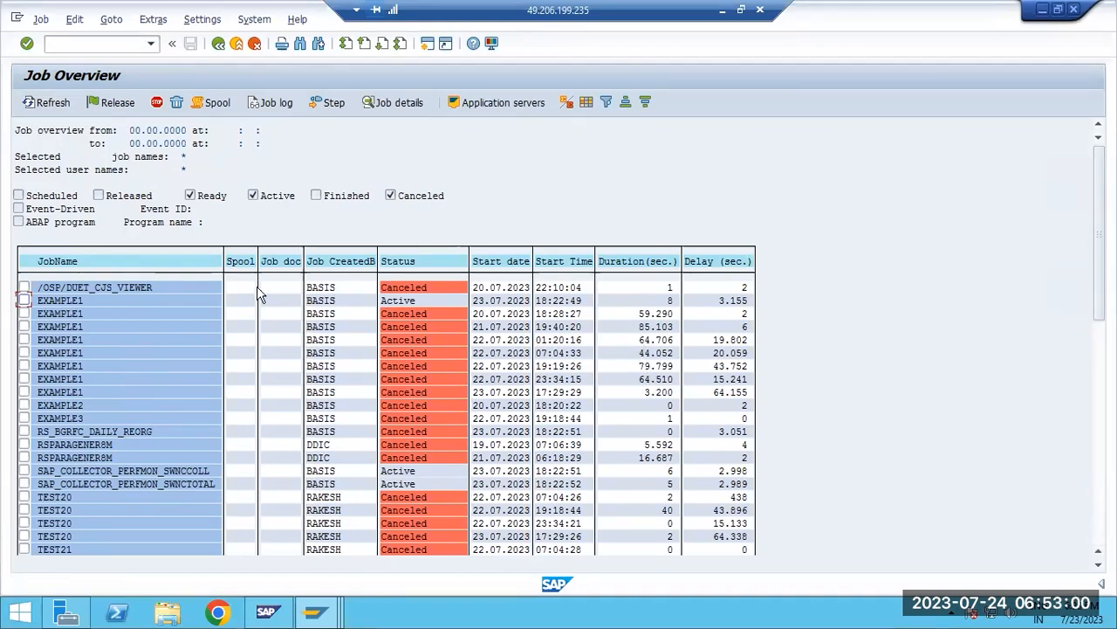
left_click(48, 106)
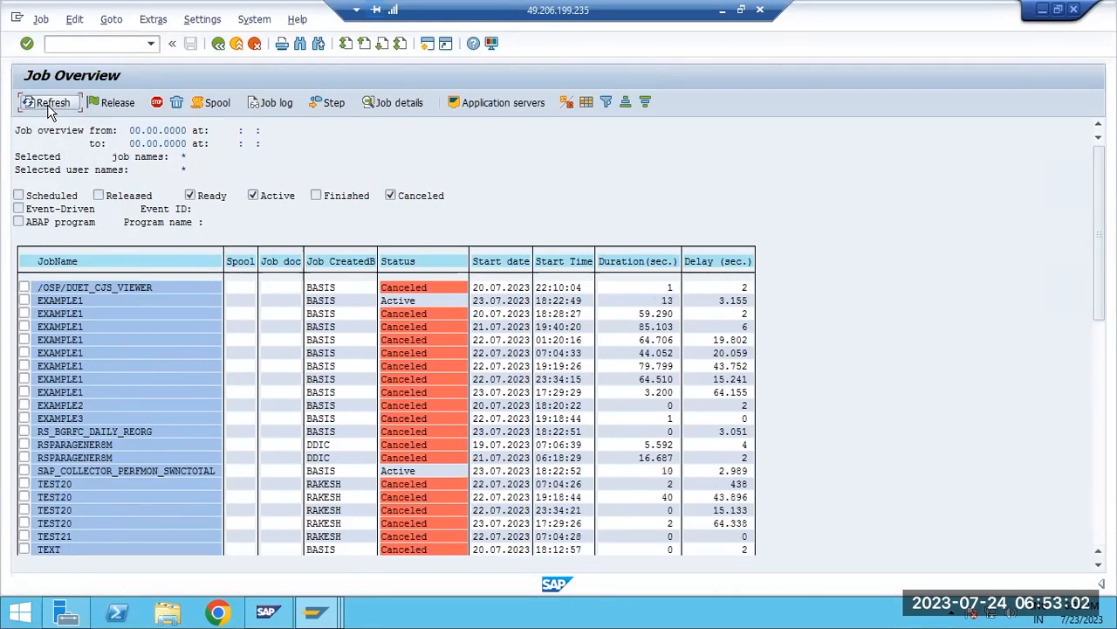
left_click(48, 106)
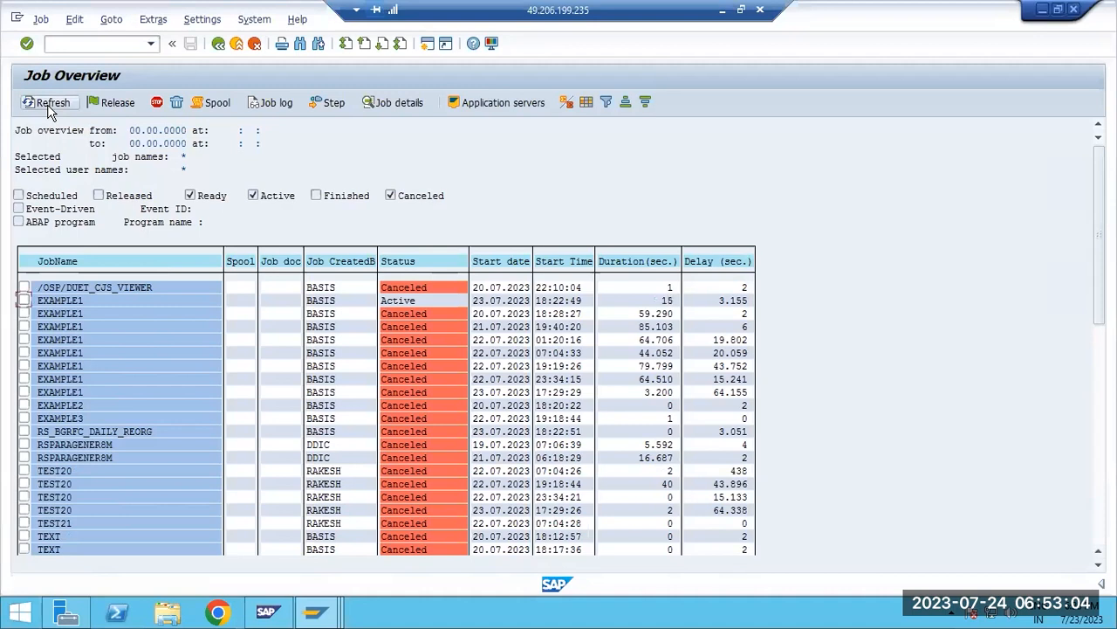
left_click(48, 106)
left_click(49, 107)
double_click(62, 300)
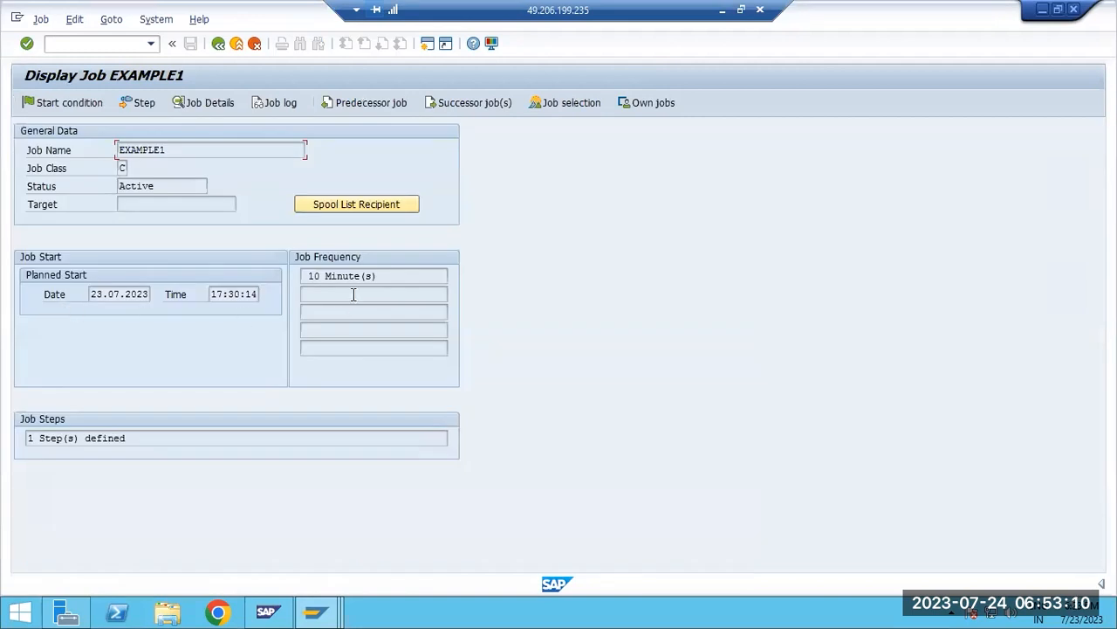
left_click(218, 44)
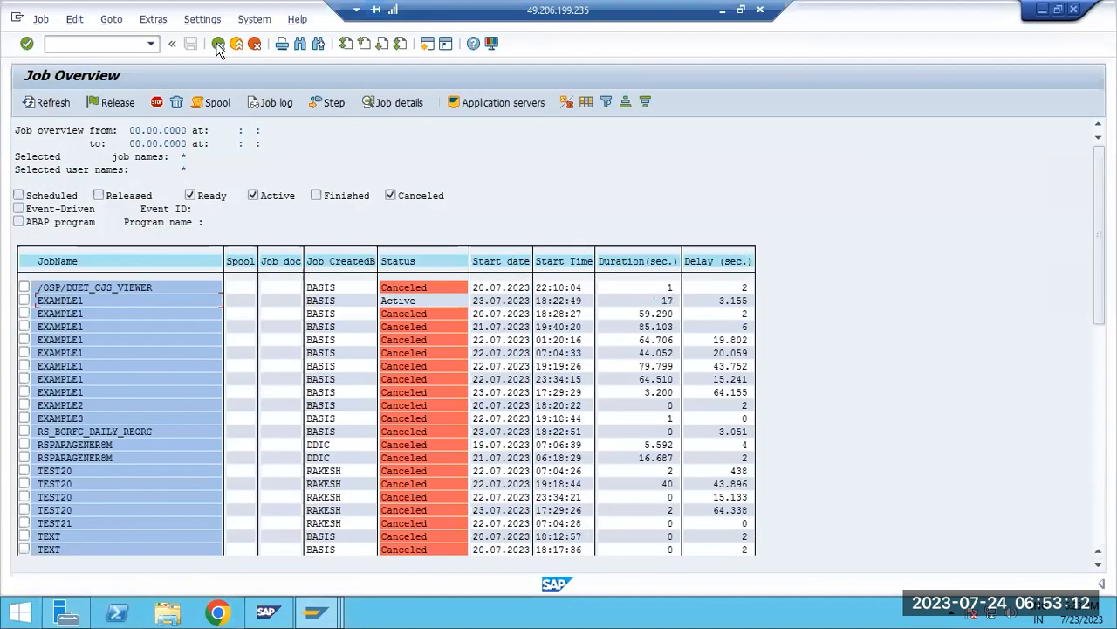
Limit the job selection to released and ready jobs named EXAMPLE1 and list them
left_click(218, 44)
left_click(96, 206)
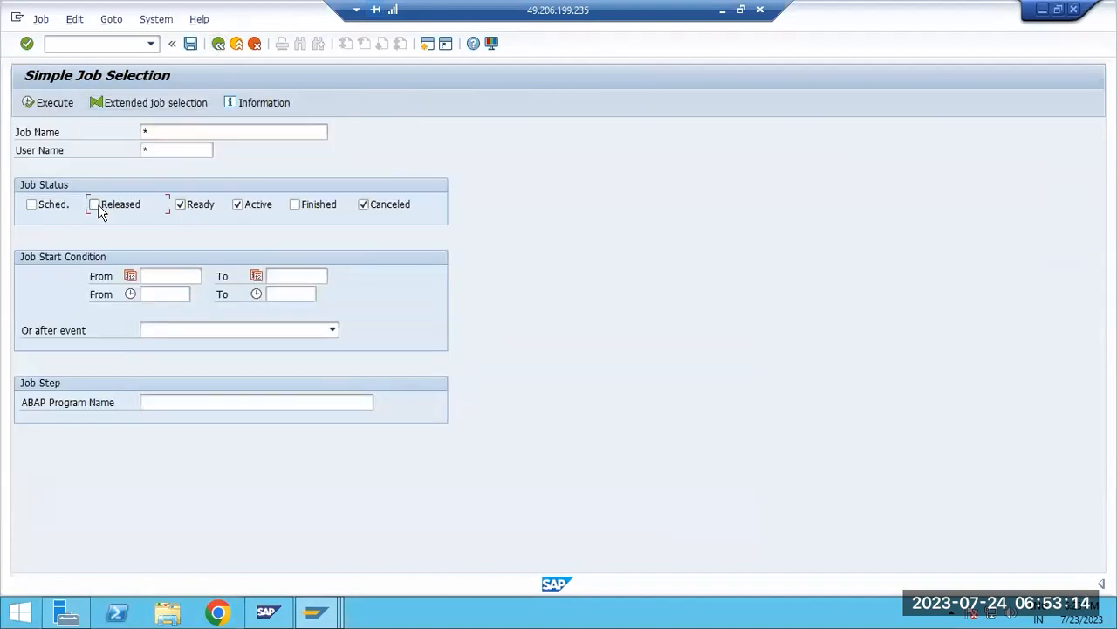
left_click(364, 204)
left_click(161, 131)
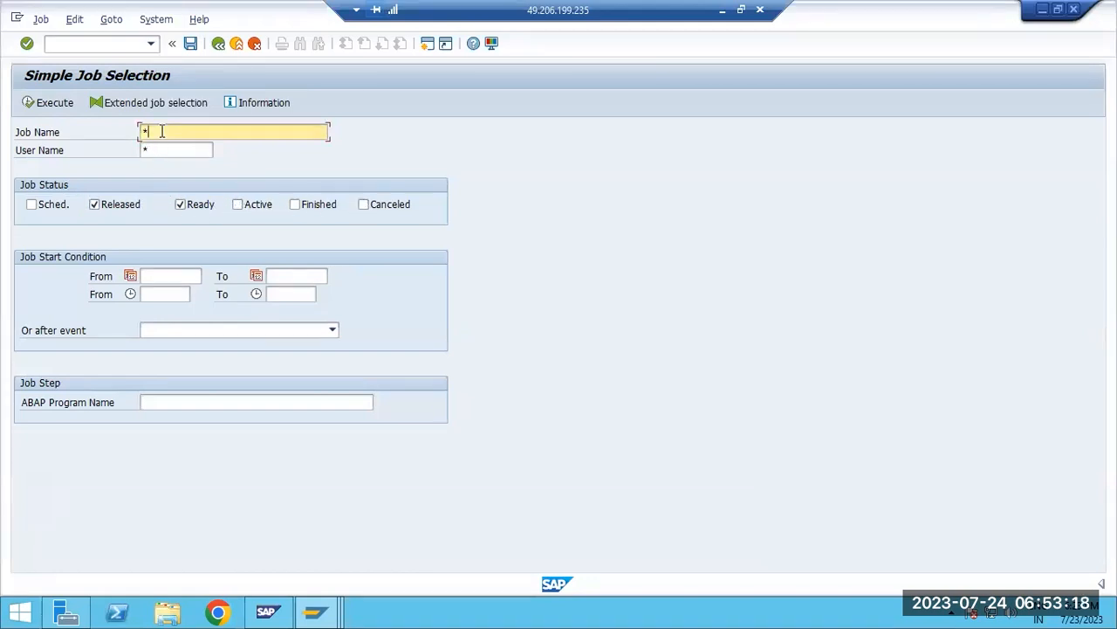
key("BackSpace")
type("EXAMPLE1")
left_click(50, 105)
Set the released EXAMPLE1 job back to scheduled status
left_click(24, 288)
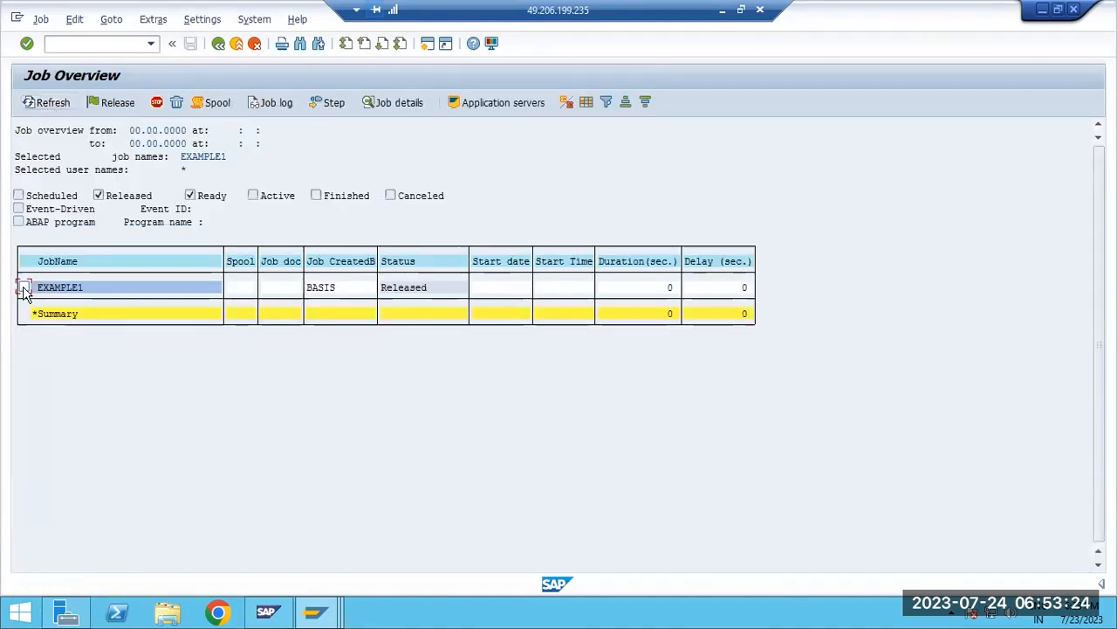
left_click(41, 19)
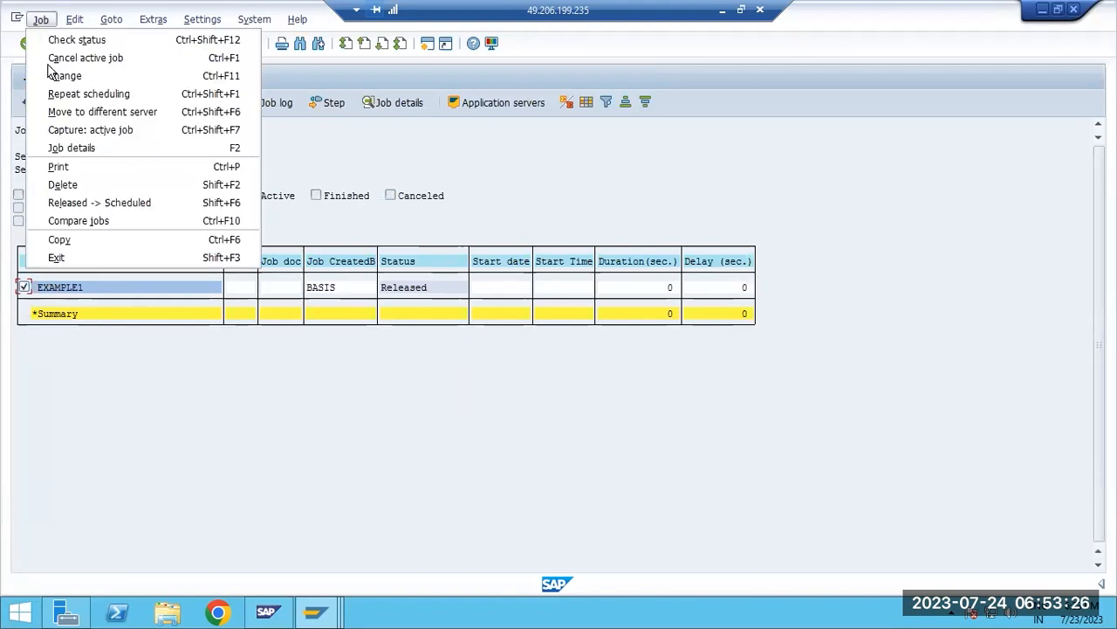
left_click(89, 204)
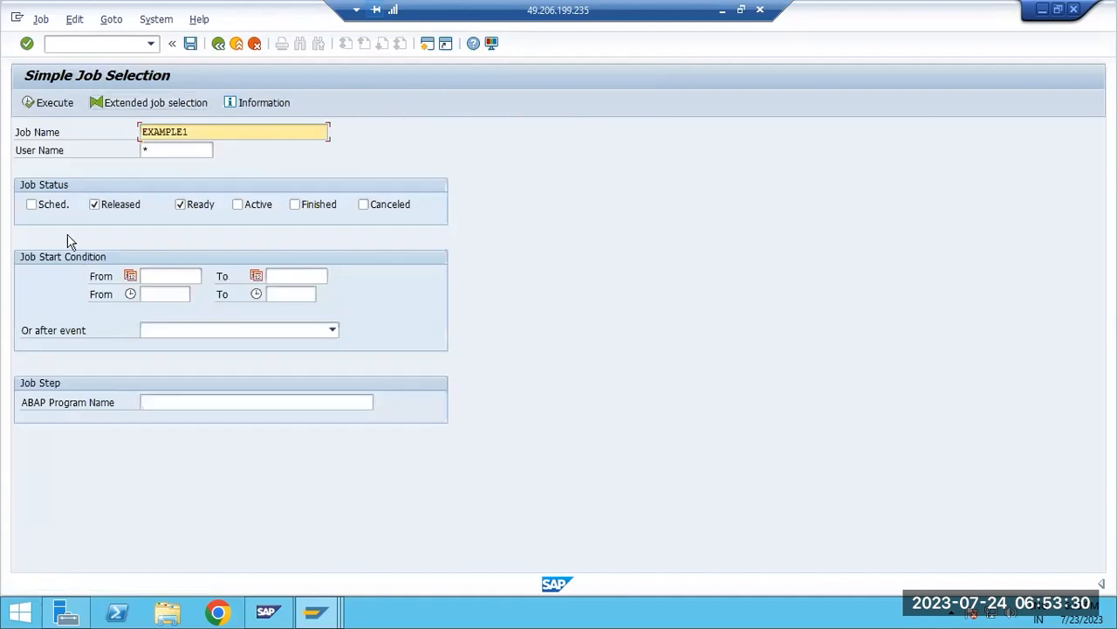
Include scheduled jobs in the EXAMPLE1 selection, list them, and view the EXAMPLE1 job's details before returning to the overview
left_click(32, 204)
left_click(41, 103)
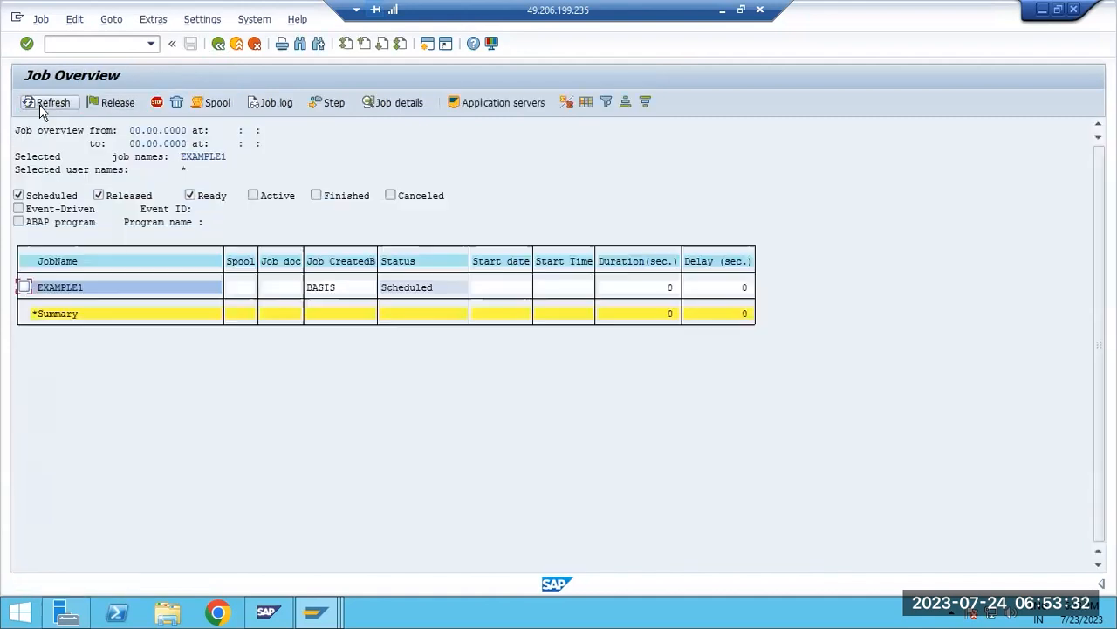
double_click(56, 293)
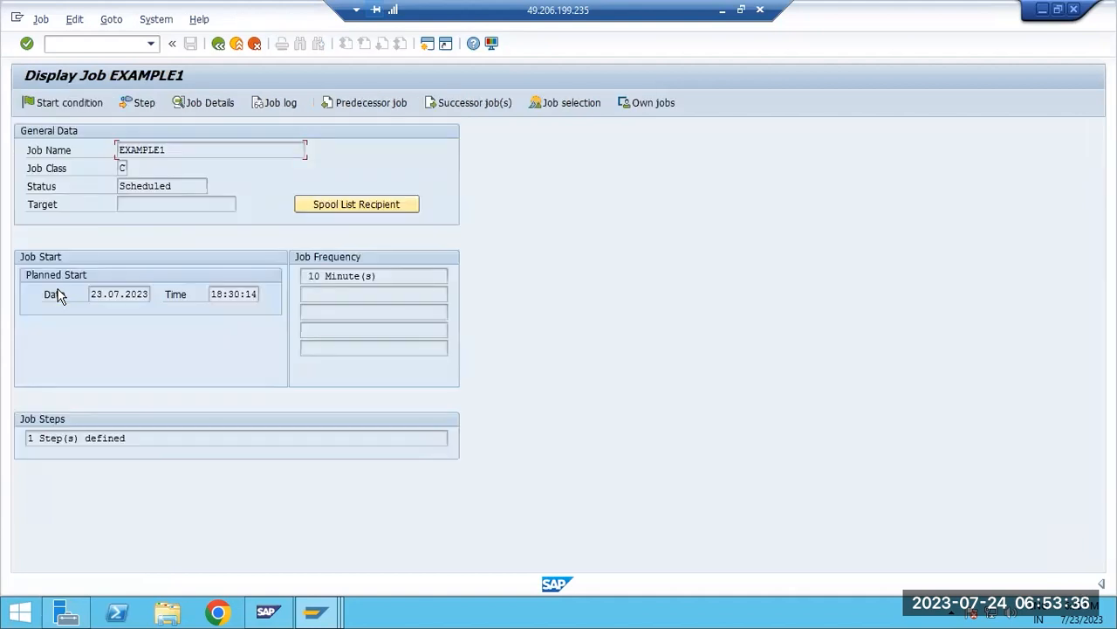
left_click(218, 44)
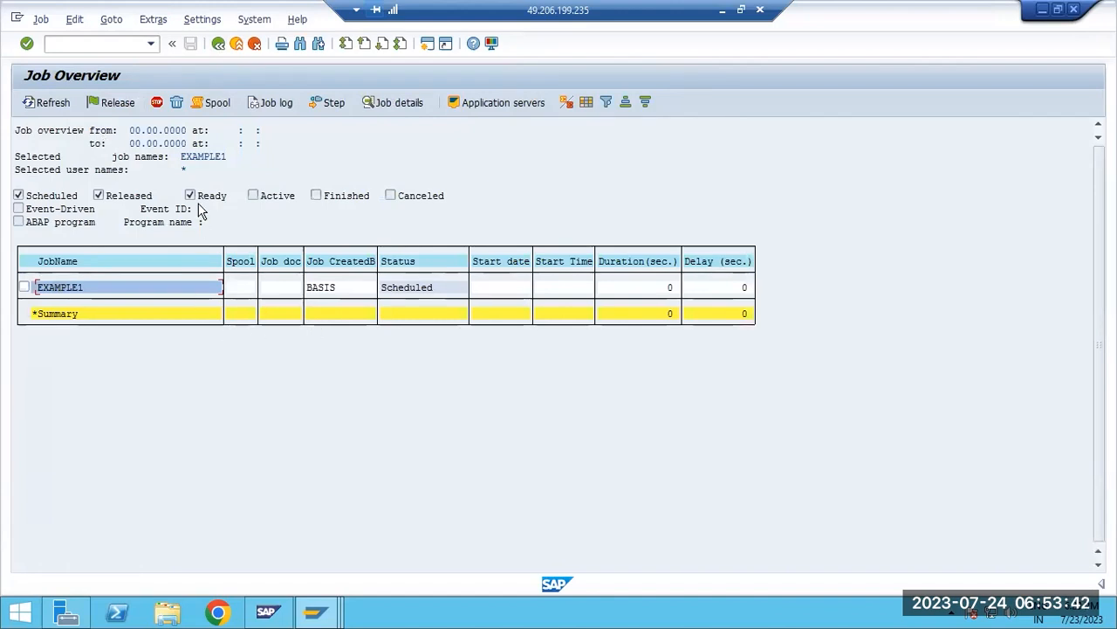
Leave the job overview and its selection, switch to Paint, and add the note "AL08 -System wide logged on users ;ist" below the SM04 line
left_click(219, 43)
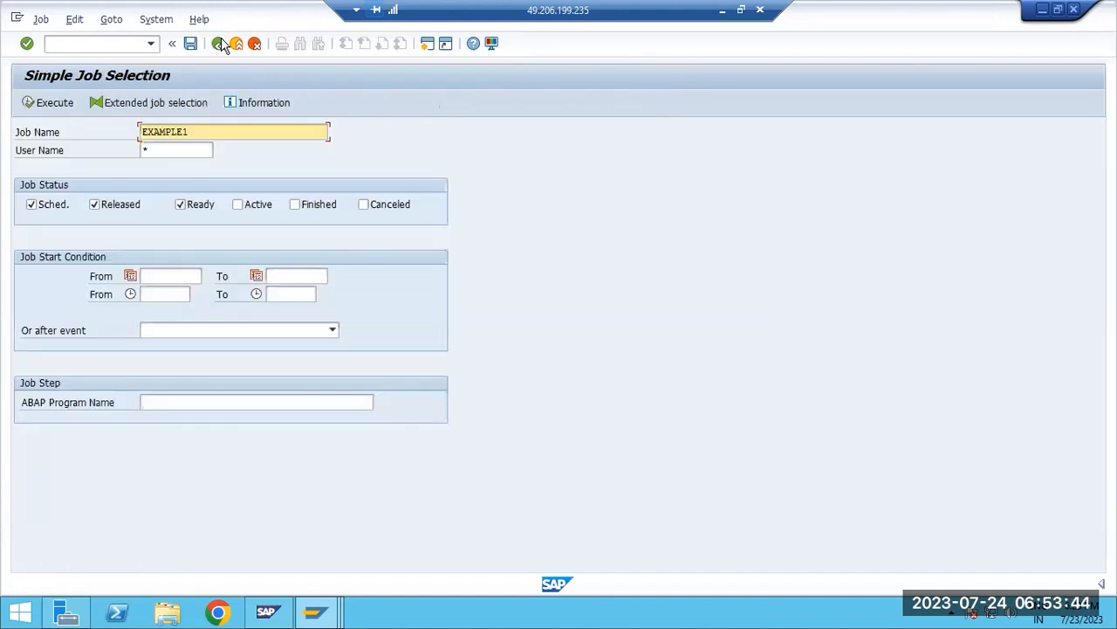
left_click(219, 44)
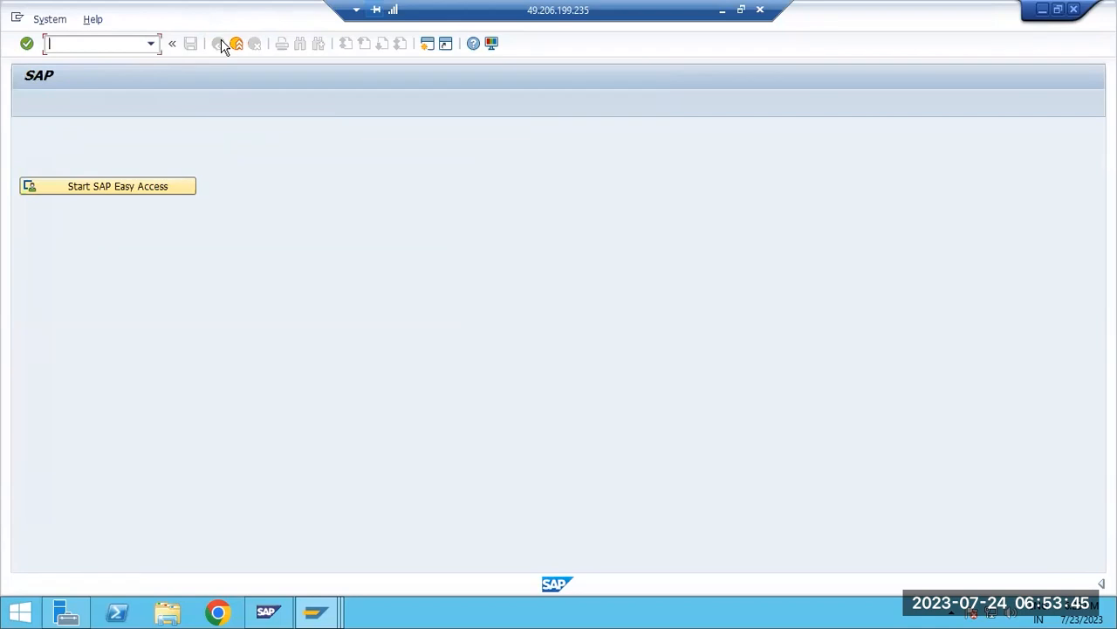
left_click(723, 11)
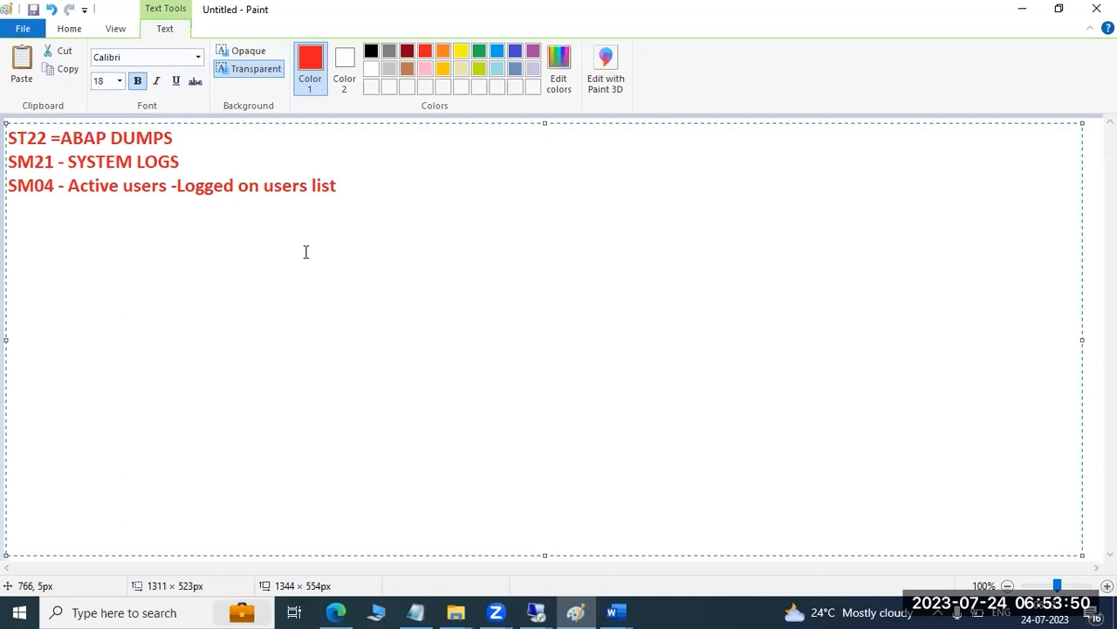
type("AL08 -")
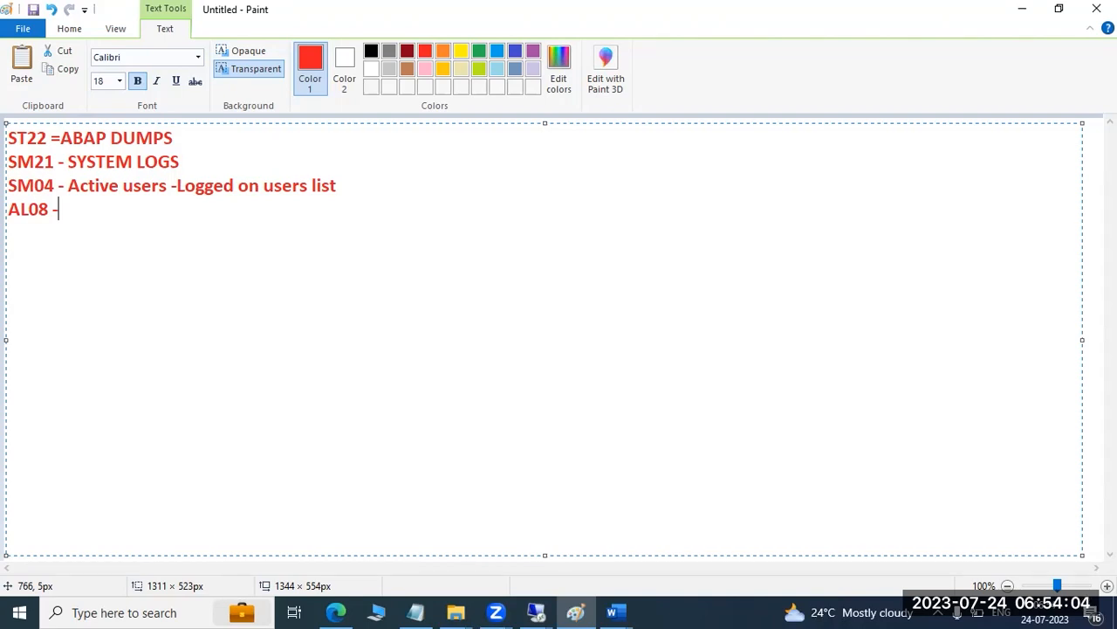
type("System wide logged o")
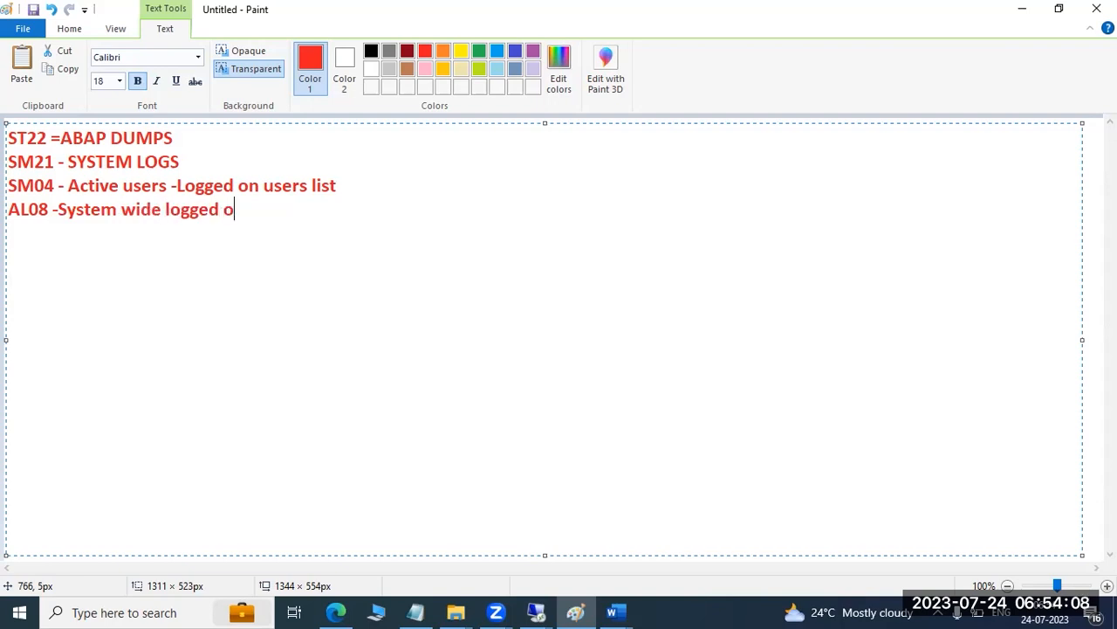
type("n users ;ist")
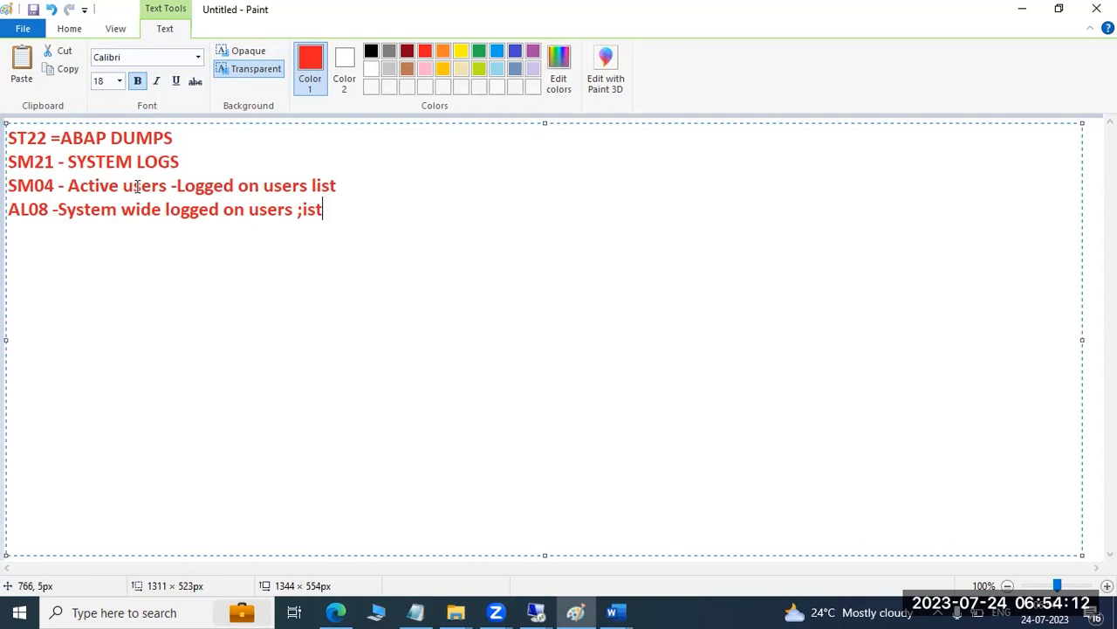
left_click_drag(59, 187, 335, 186)
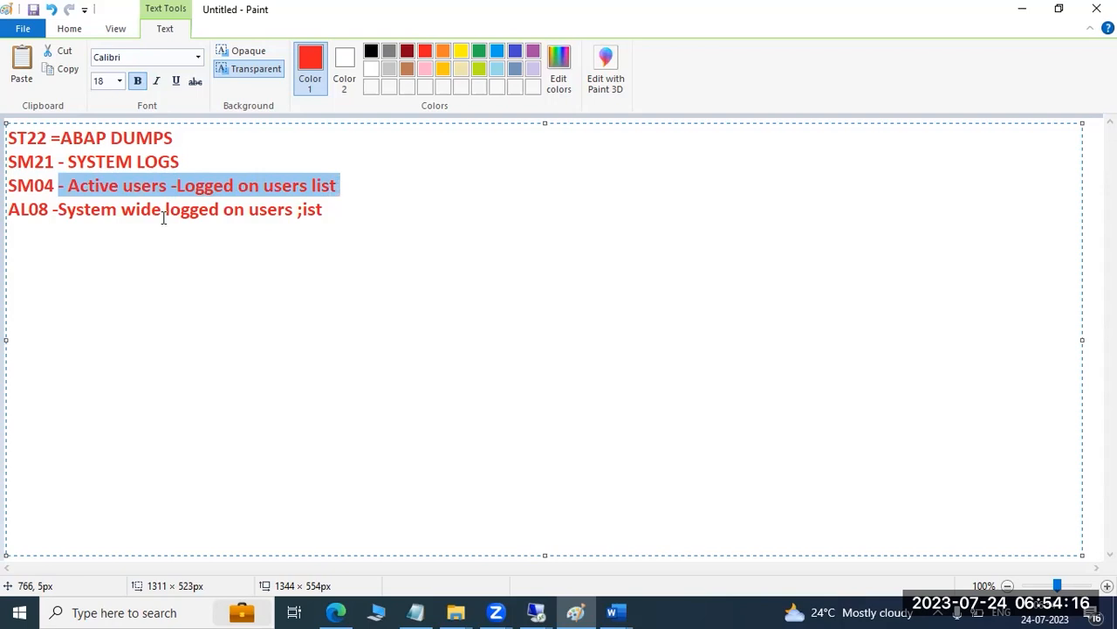
left_click_drag(12, 211, 324, 210)
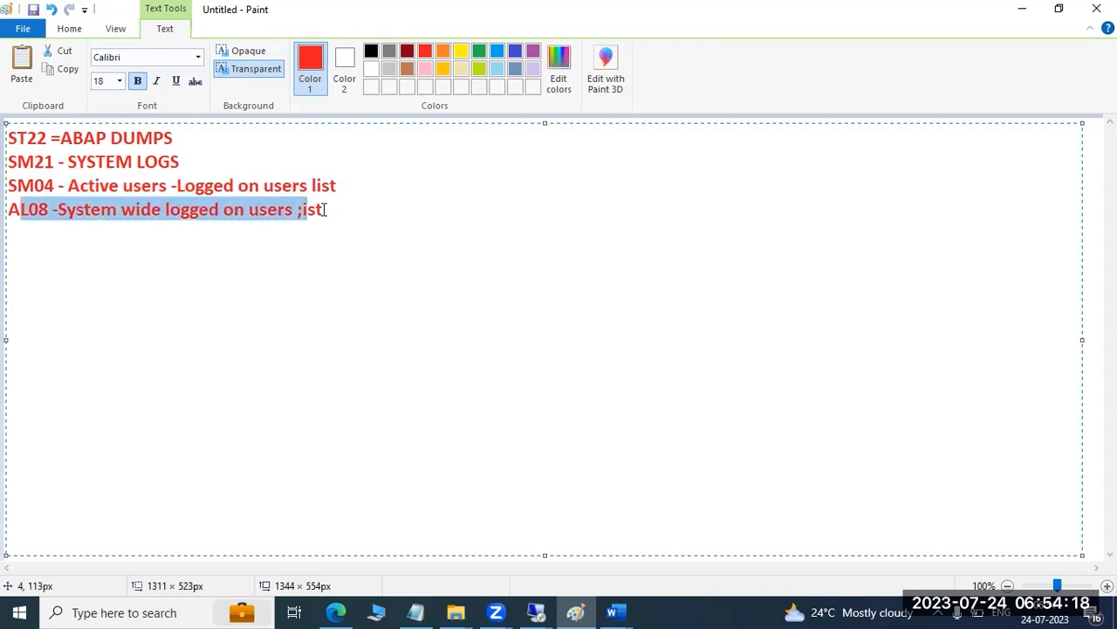
Add three more note lines: "SM50", "SM66" and "SM01- Lock/unlock the Tcodes"
left_click(325, 209)
key("Return")
type("SM5")
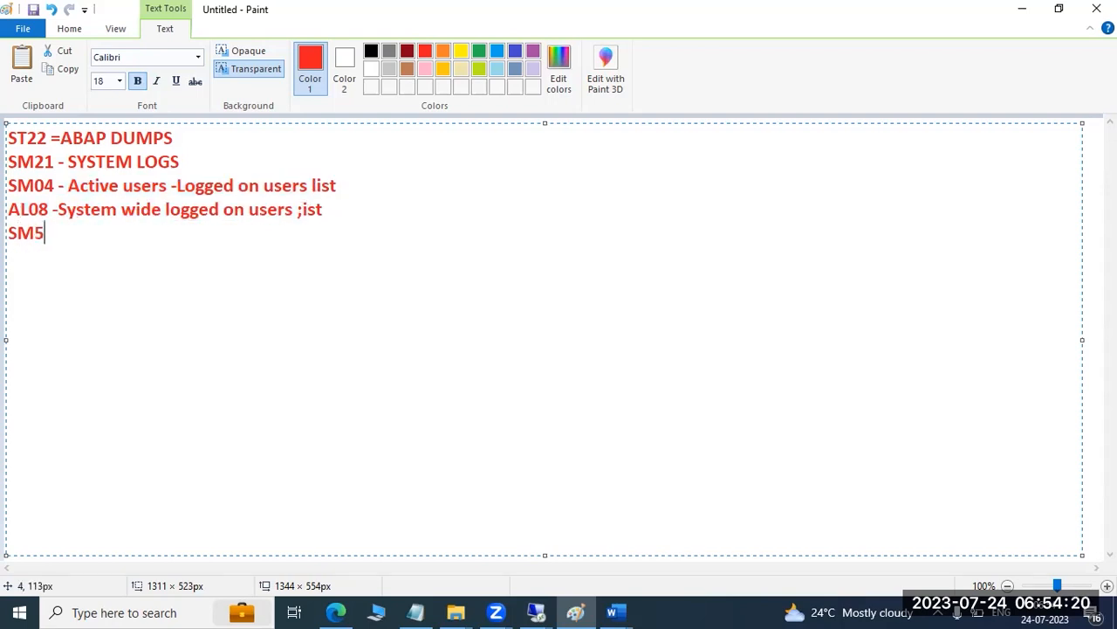
type("0 SM66")
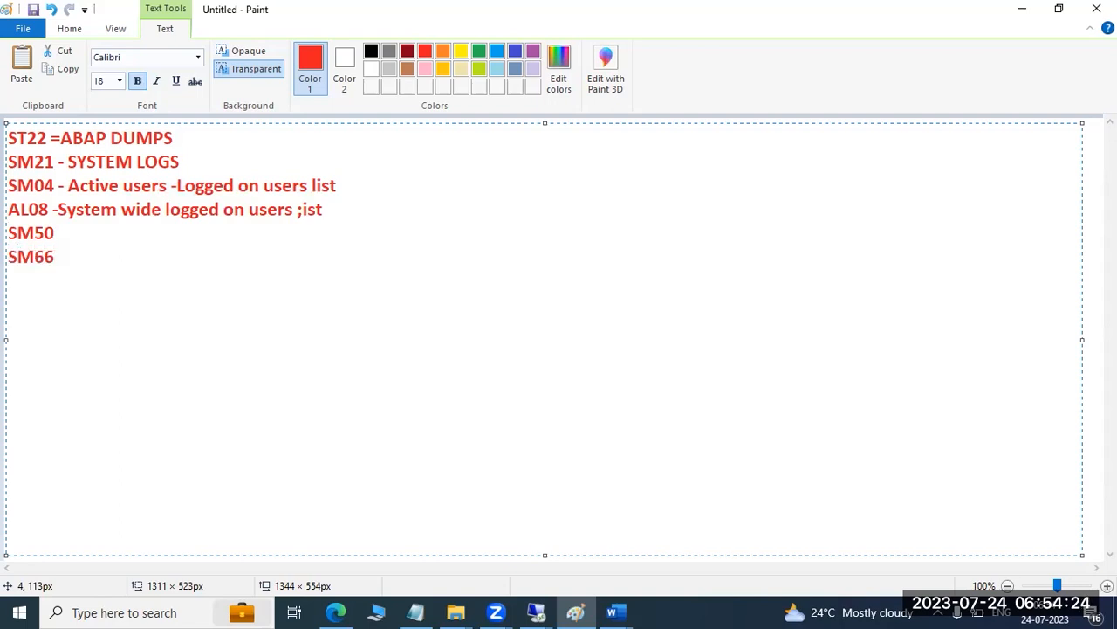
key("Return")
type("SM01- Lock/un")
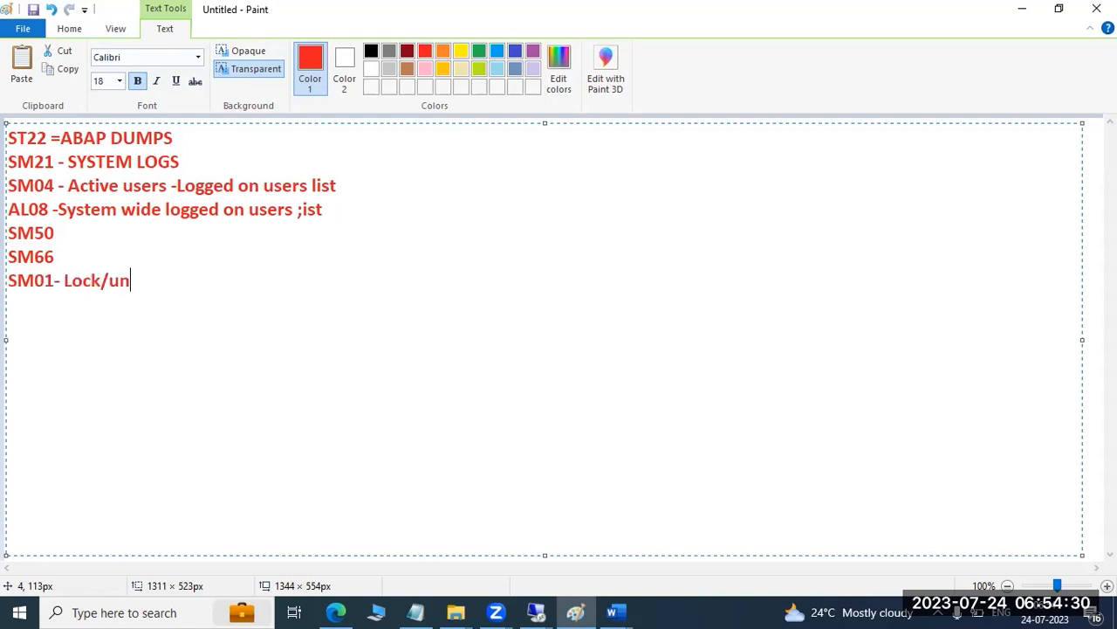
type("lock the Tcodes")
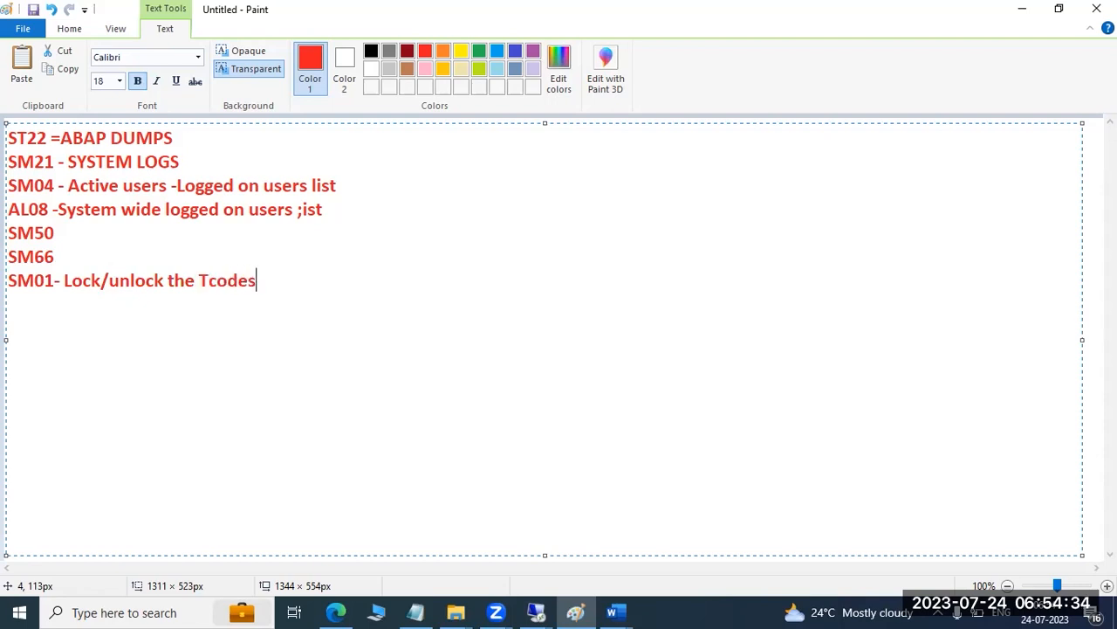
Switch back to the remote SAP session, open transaction SM01, find SM50 and lock it
left_click(536, 612)
left_click(550, 542)
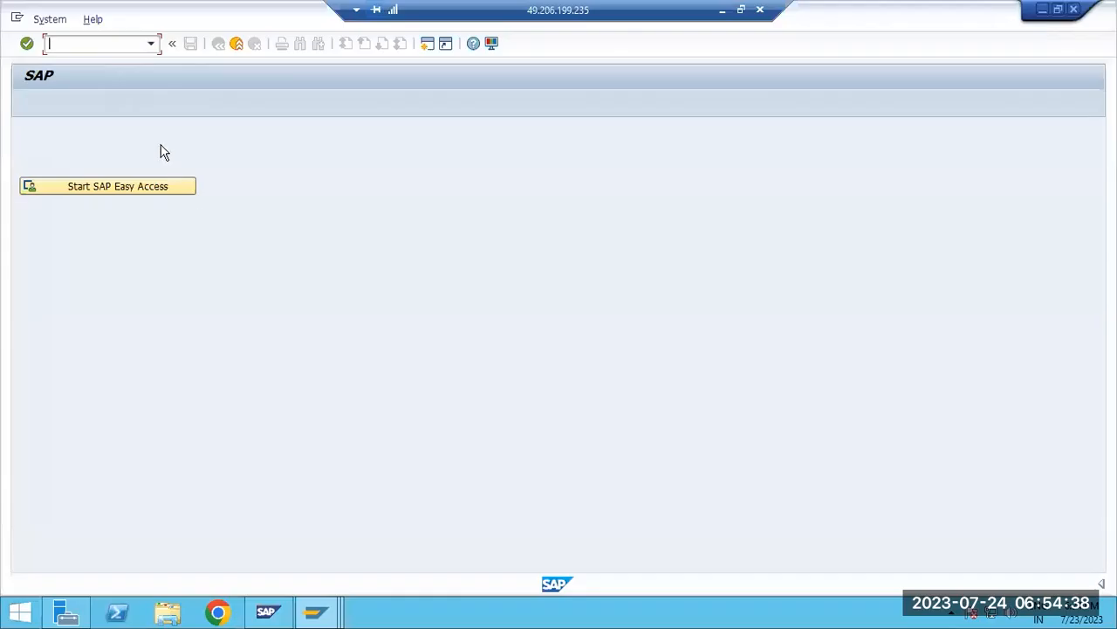
type("se43")
key("Return")
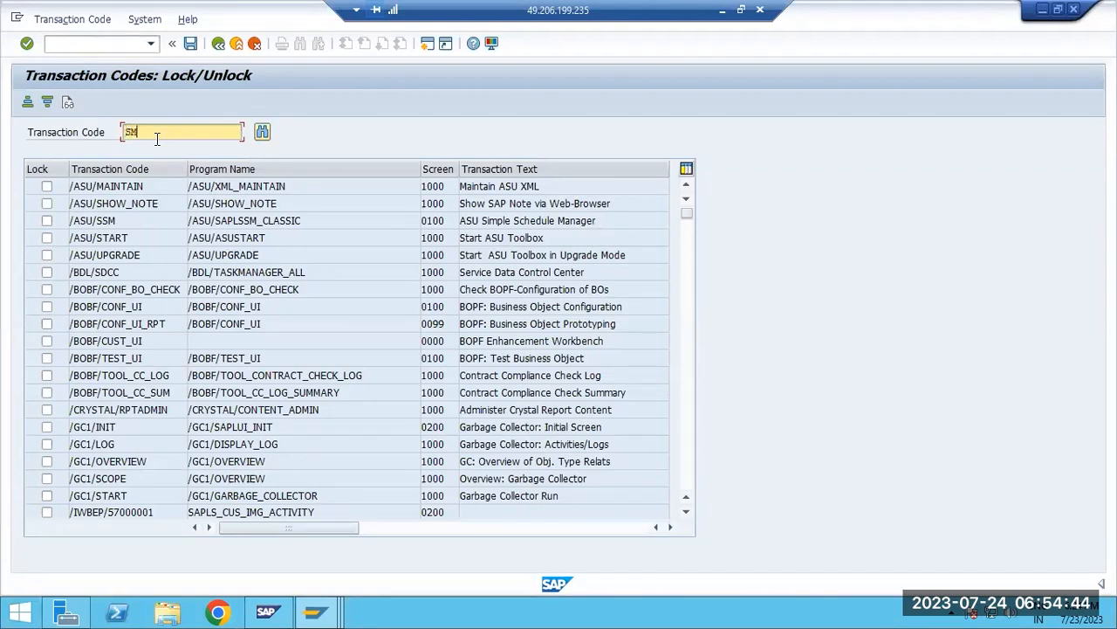
left_click(155, 139)
type("SM50")
left_click(262, 131)
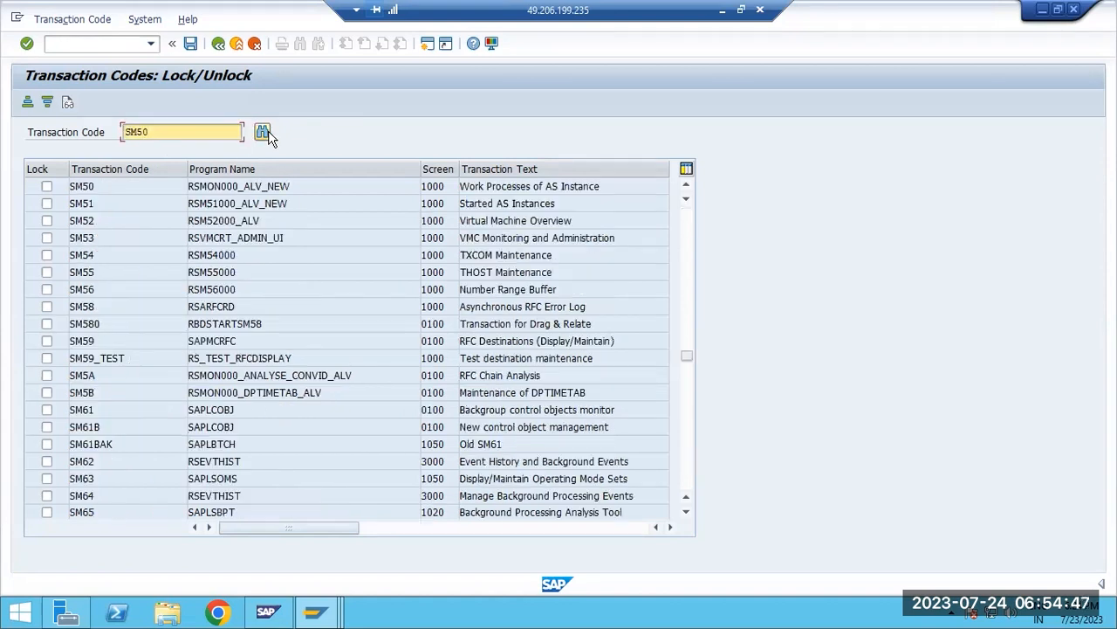
left_click(46, 188)
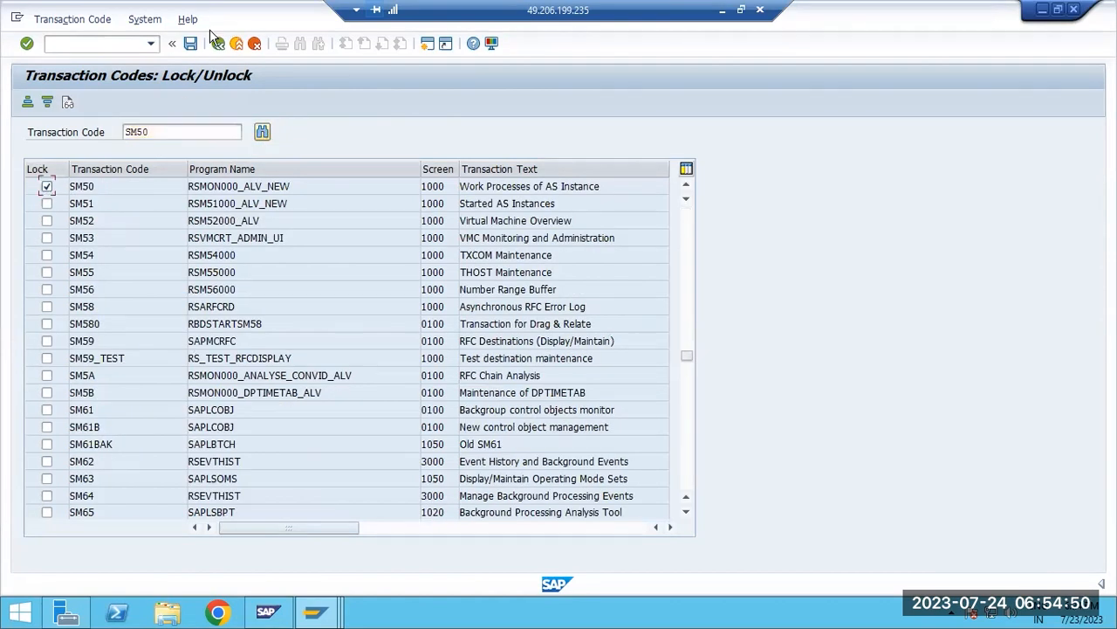
Try to open SM50 from the ABAP Runtime Errors session, and view the help for the resulting message
left_click(316, 611)
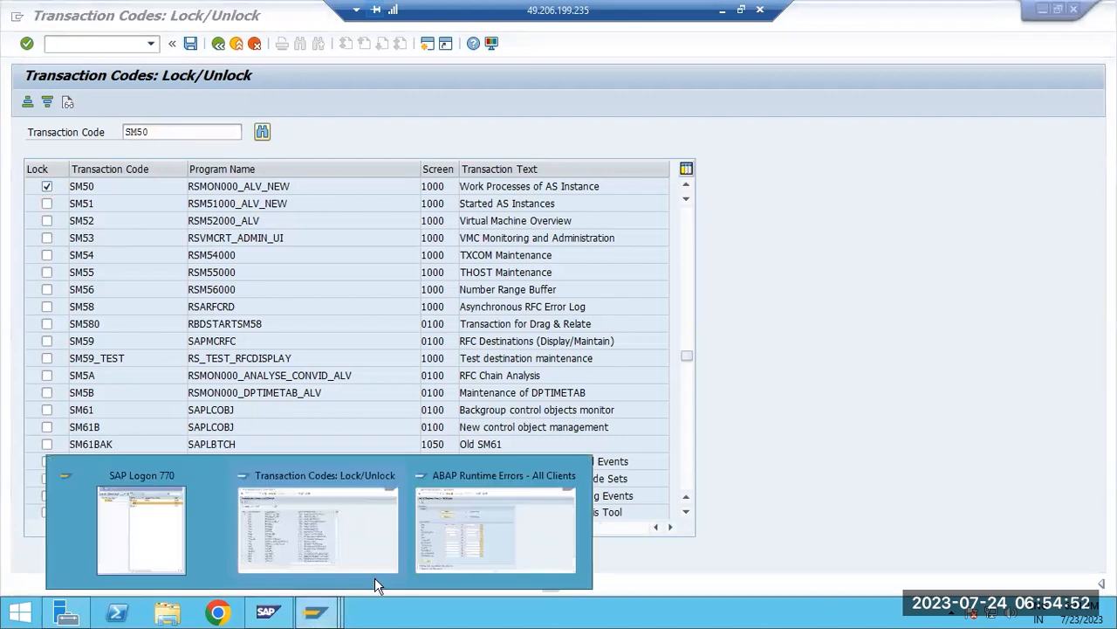
left_click(455, 539)
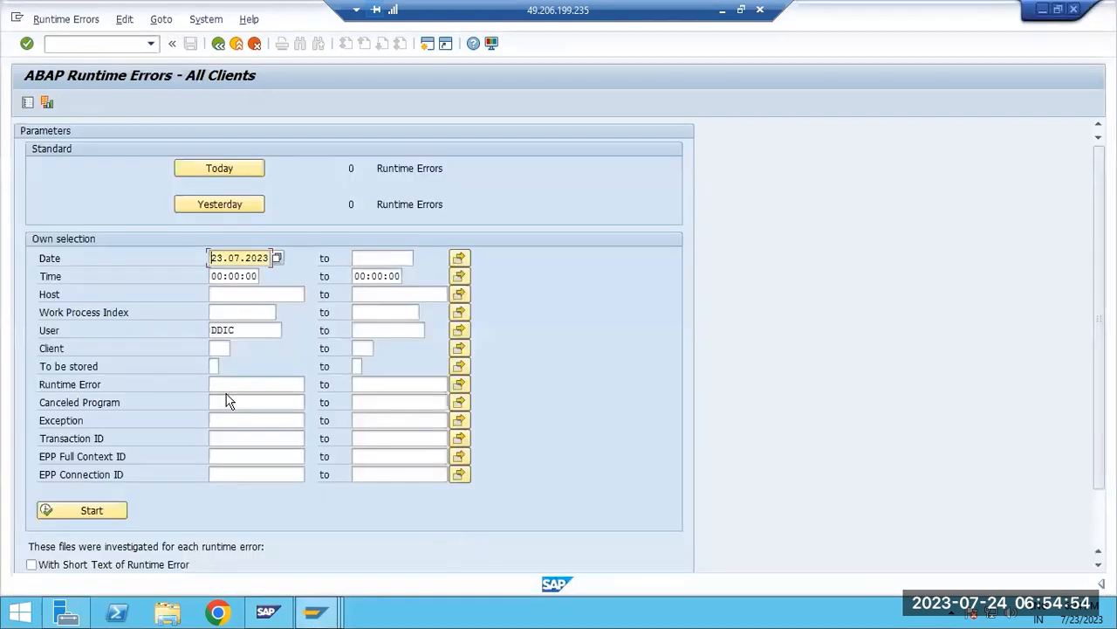
left_click(83, 46)
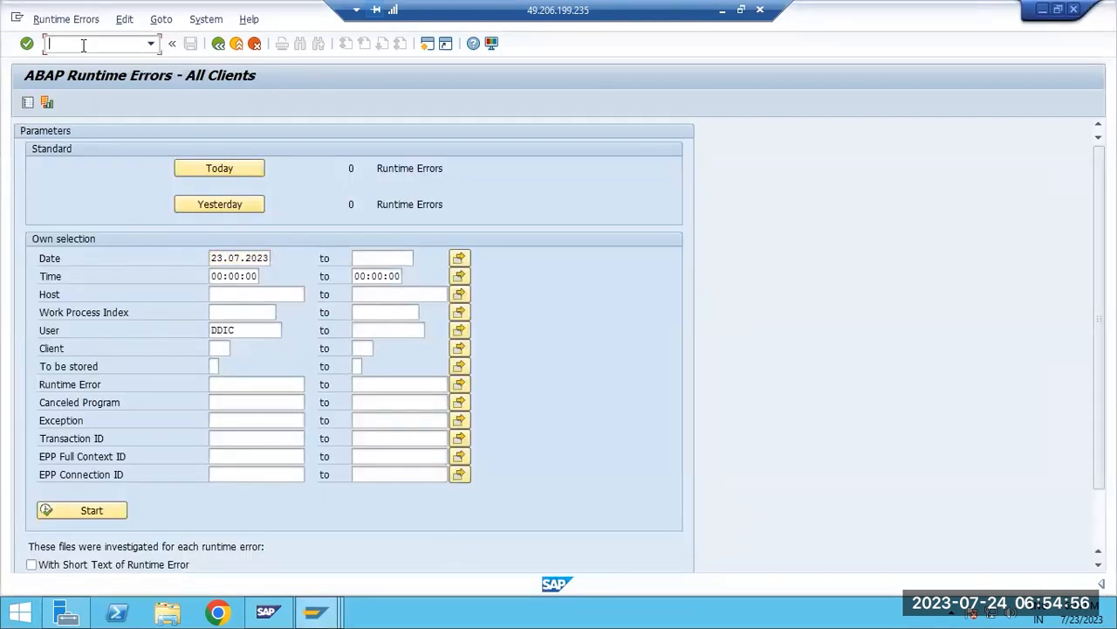
type("/nsm50")
key("Return")
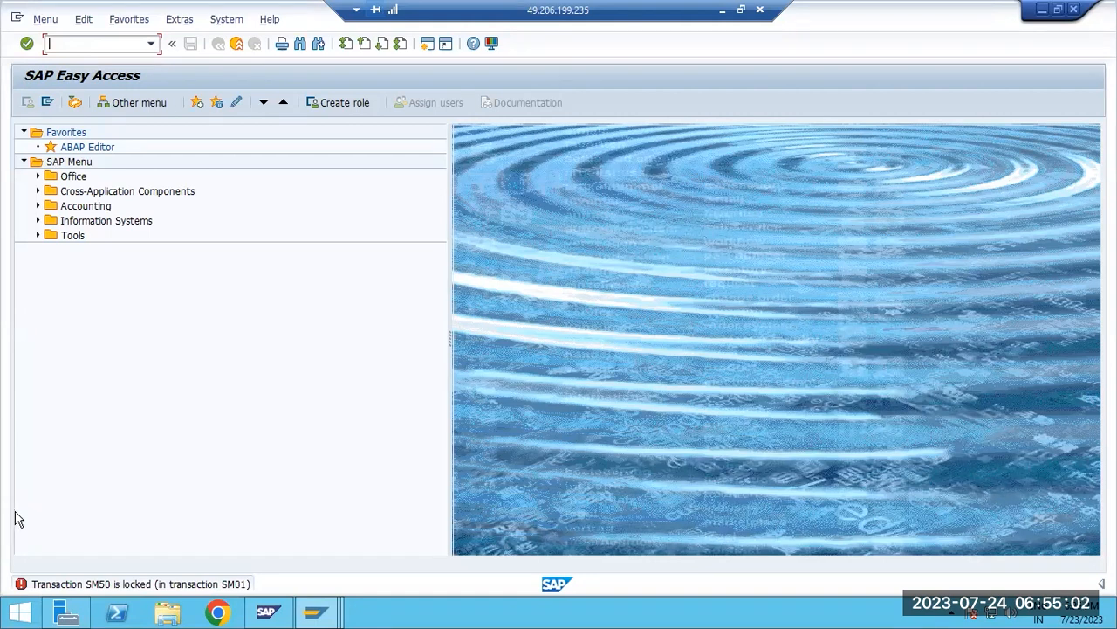
key("F1")
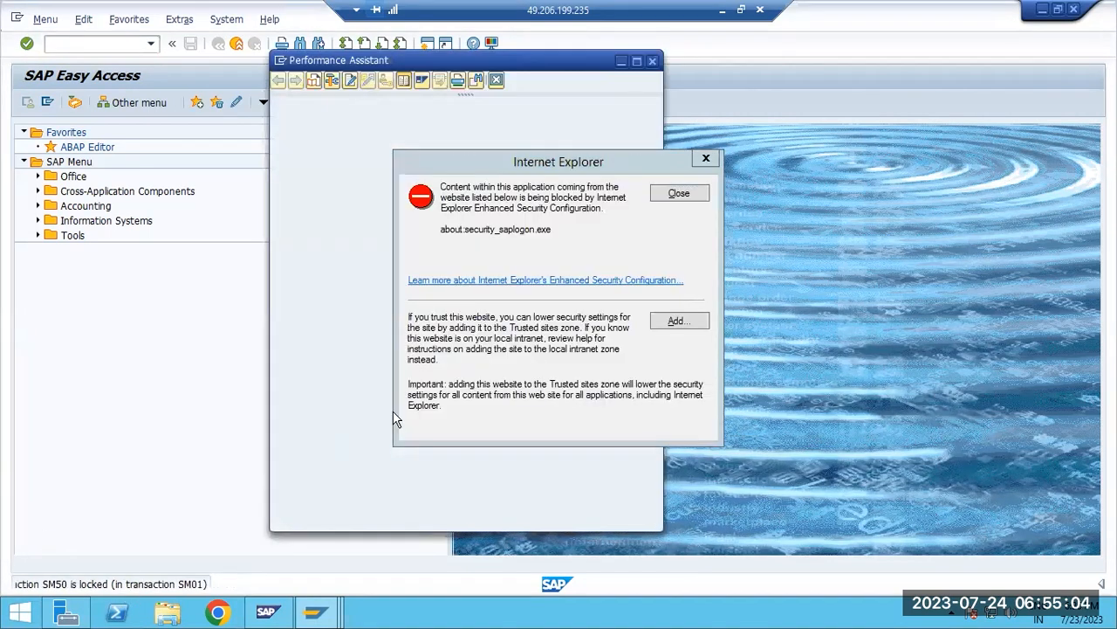
left_click(680, 193)
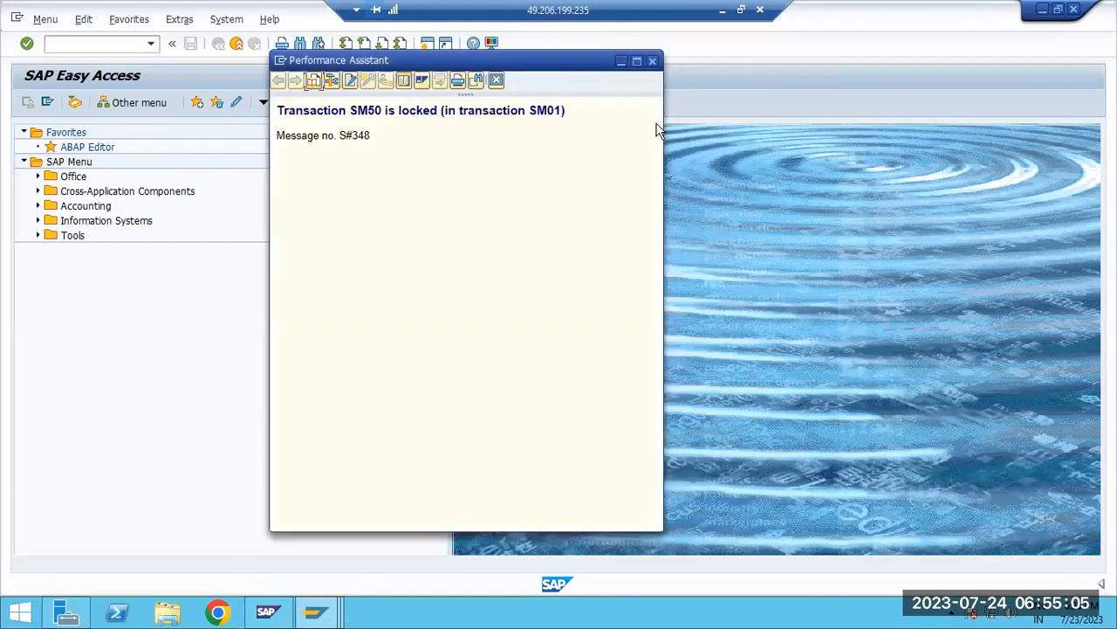
left_click(652, 61)
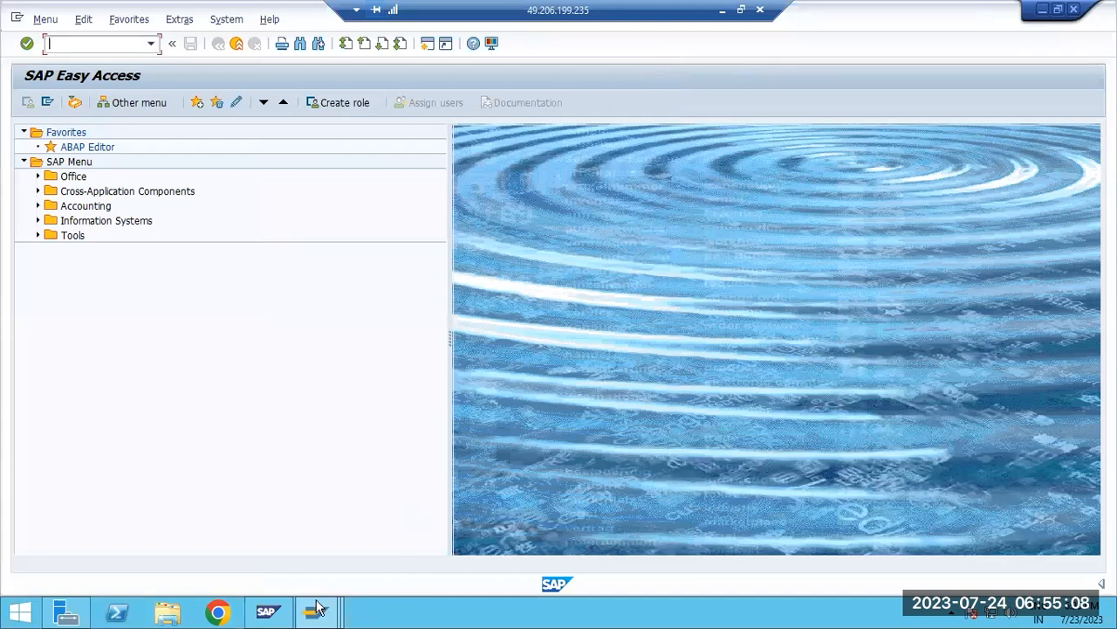
Return to the transaction lock list, unlock SM50 and save the change
mouse_move(316, 609)
left_click(332, 541)
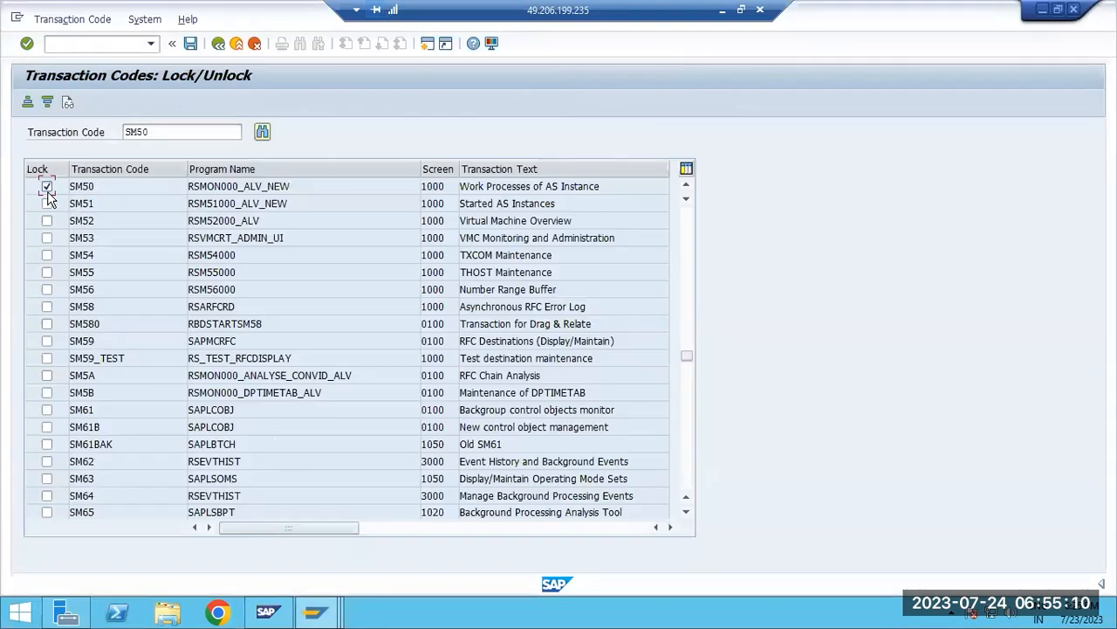
left_click(46, 188)
left_click(189, 47)
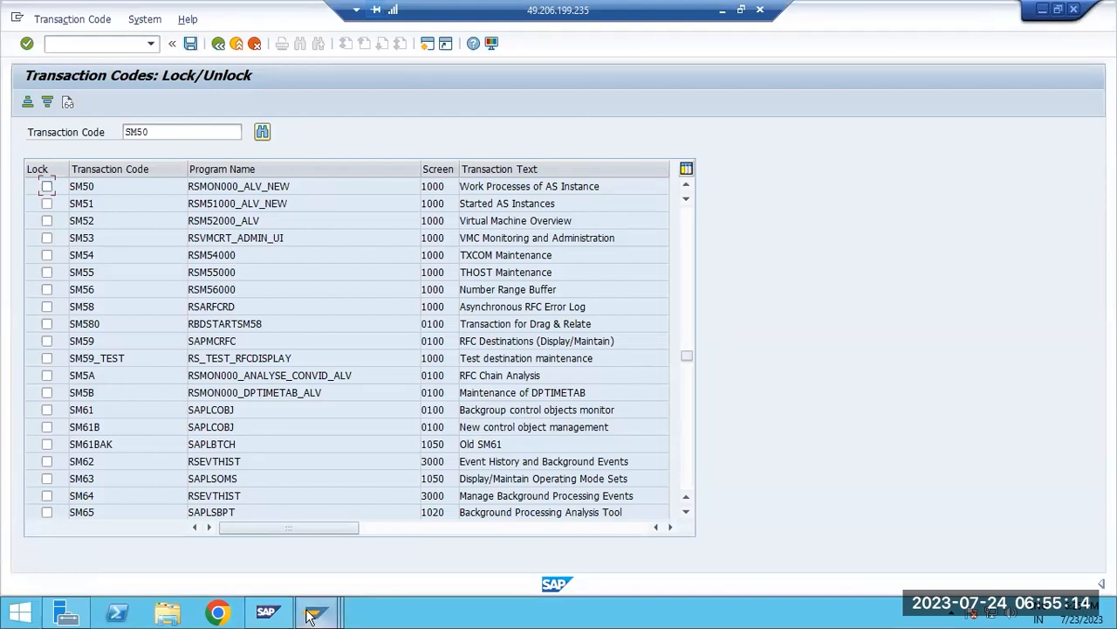
Try to open SM50 from the SAP Easy Access session
mouse_move(267, 612)
left_click(417, 462)
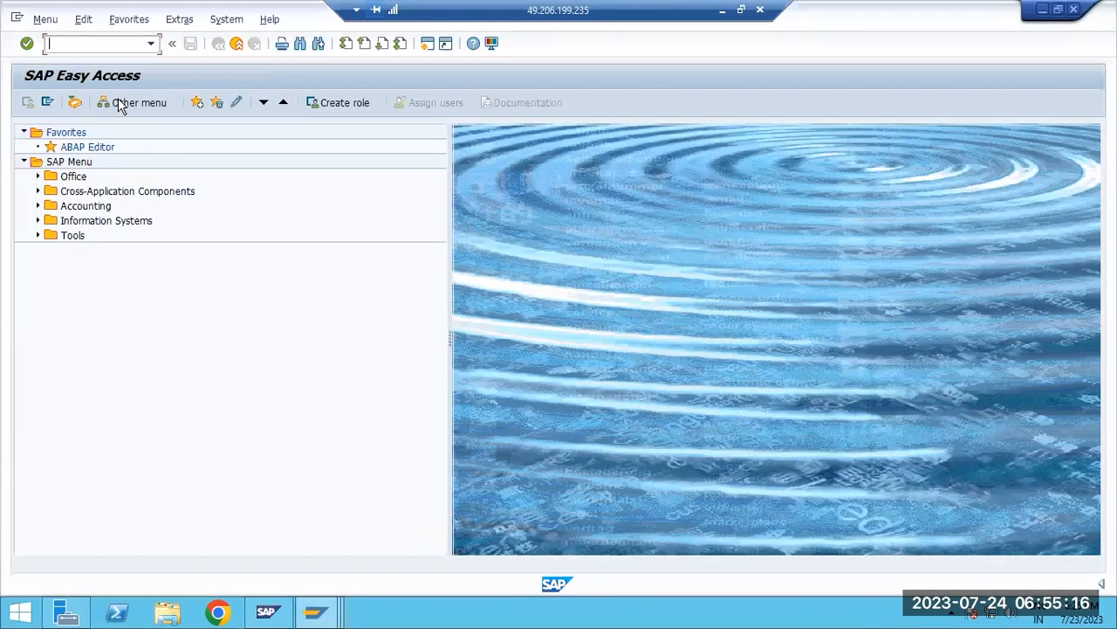
type("sm")
key("Return")
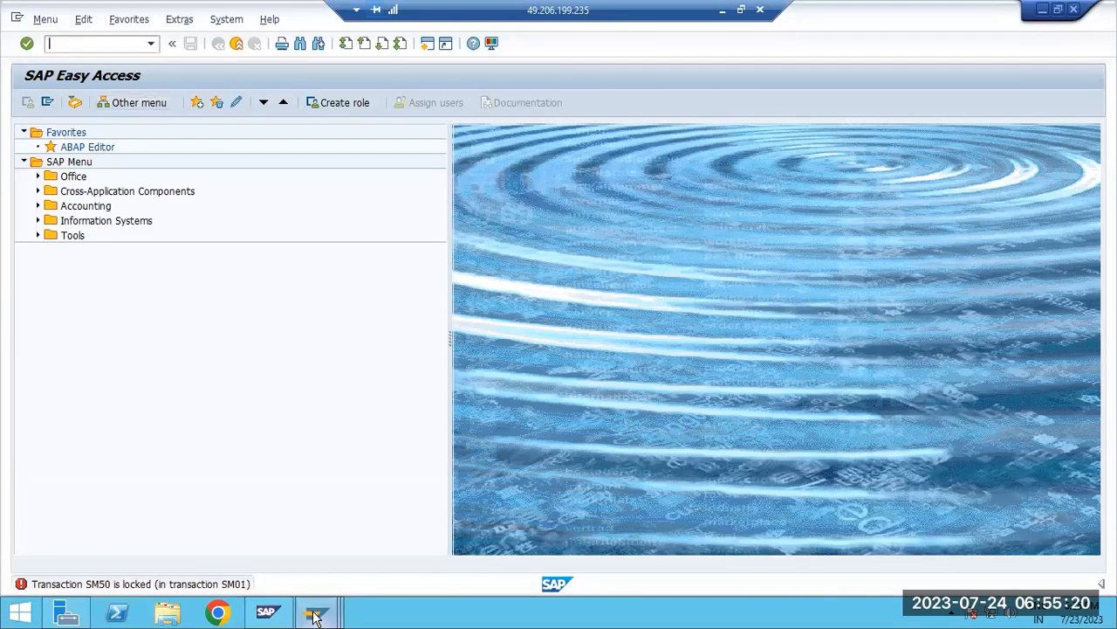
Exit the transaction lock list and retry opening SM50 in the SAP Easy Access session
mouse_move(315, 611)
left_click(324, 558)
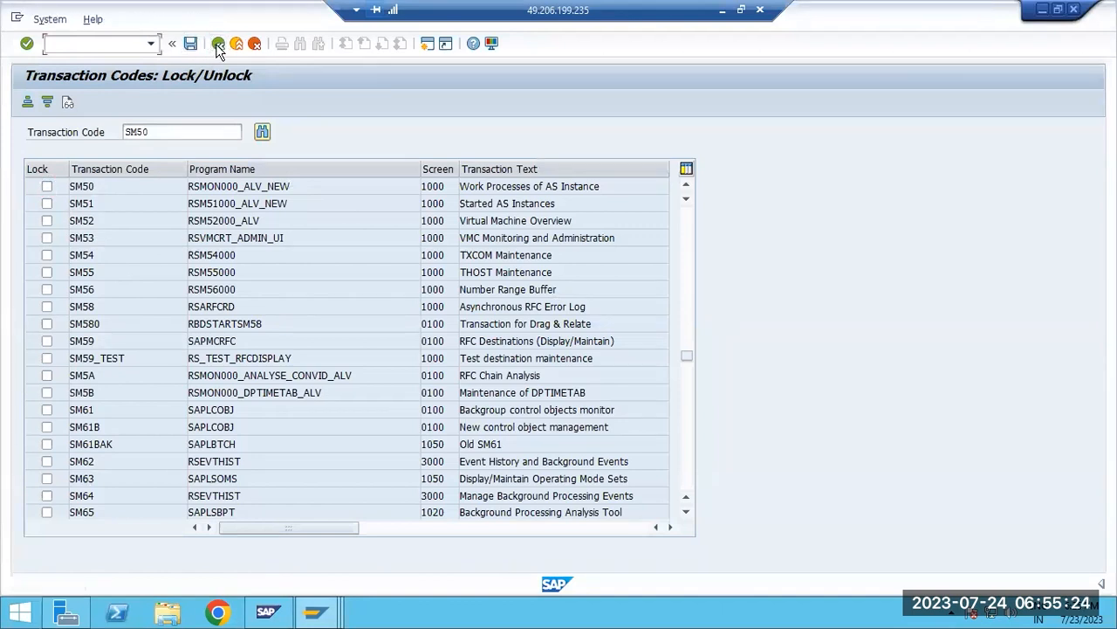
left_click(218, 43)
mouse_move(314, 609)
left_click(515, 516)
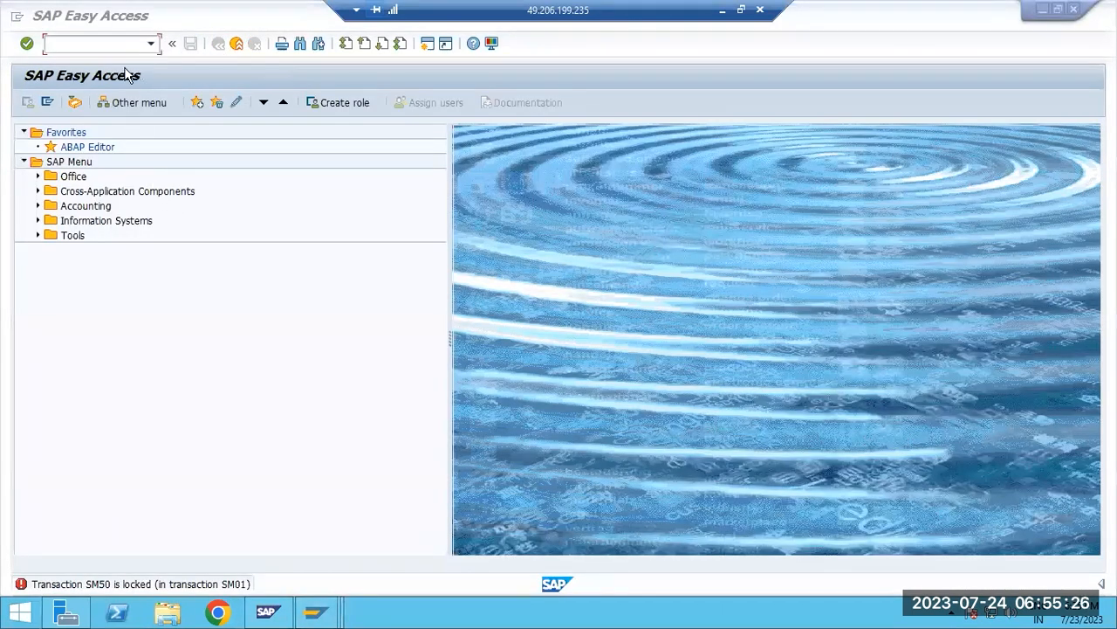
left_click(150, 44)
left_click(113, 58)
key("Return")
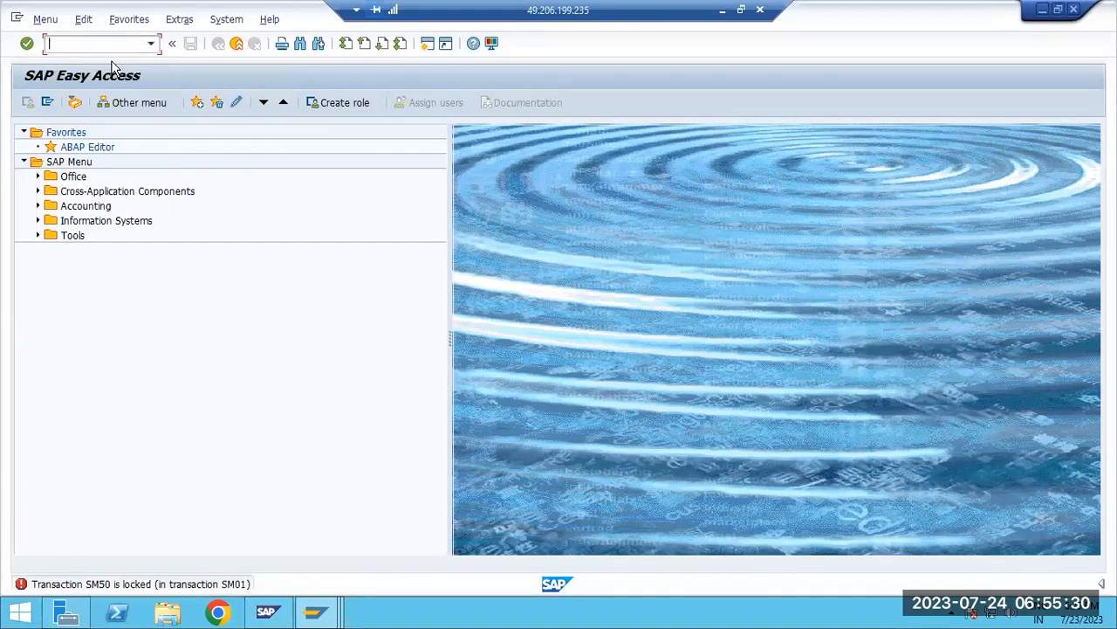
Open SM01 in this session, find SM50, and check its lock status and the remaining columns
type("sm01")
key("Return")
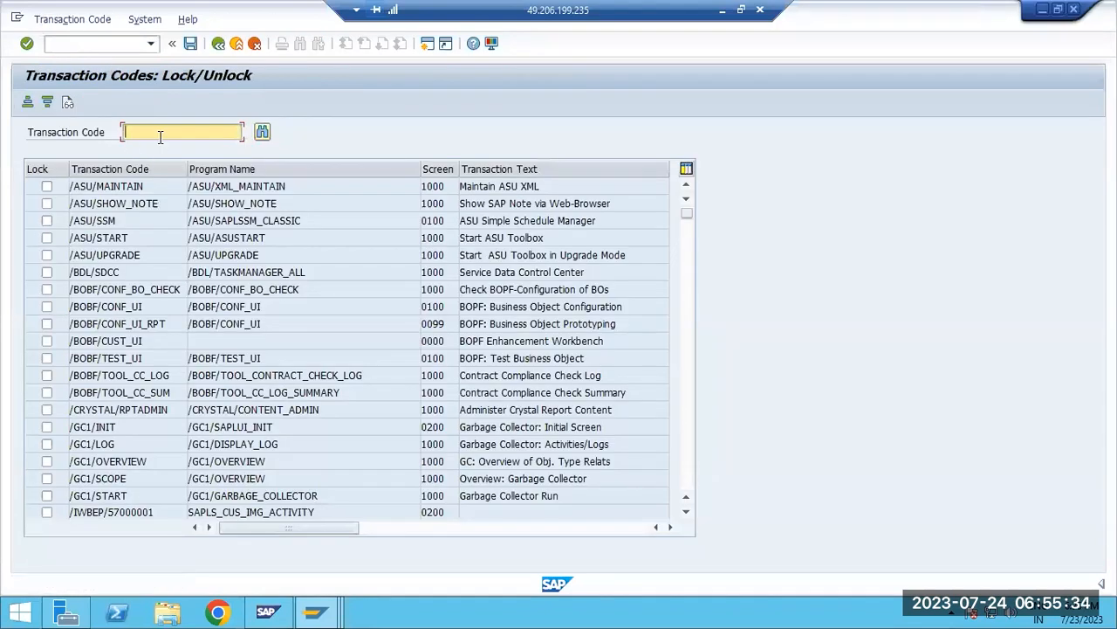
type("SM50")
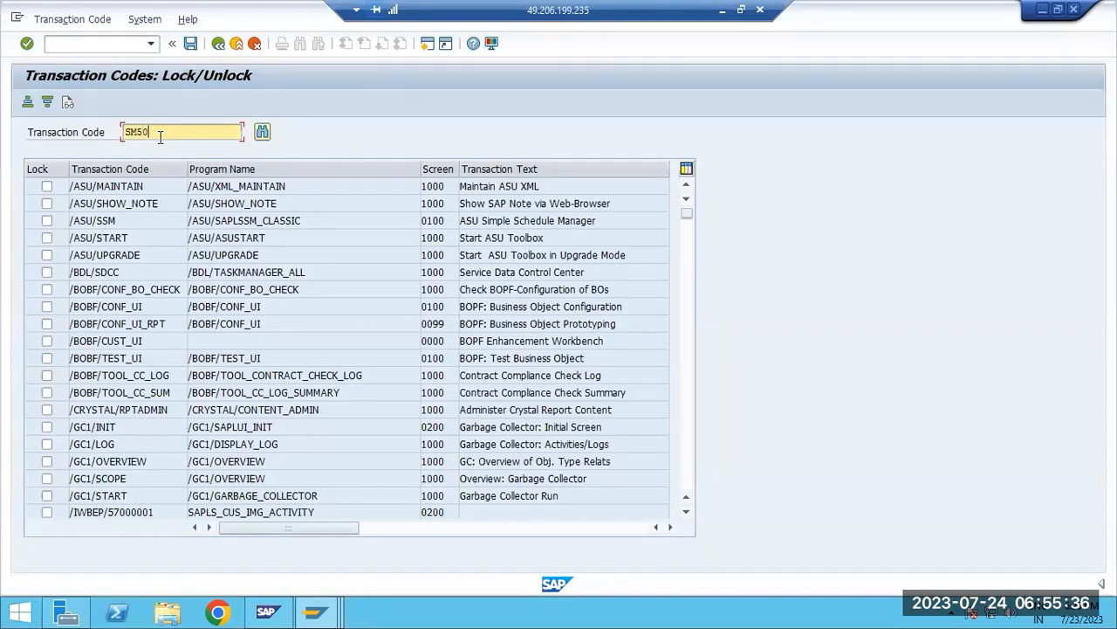
left_click(261, 132)
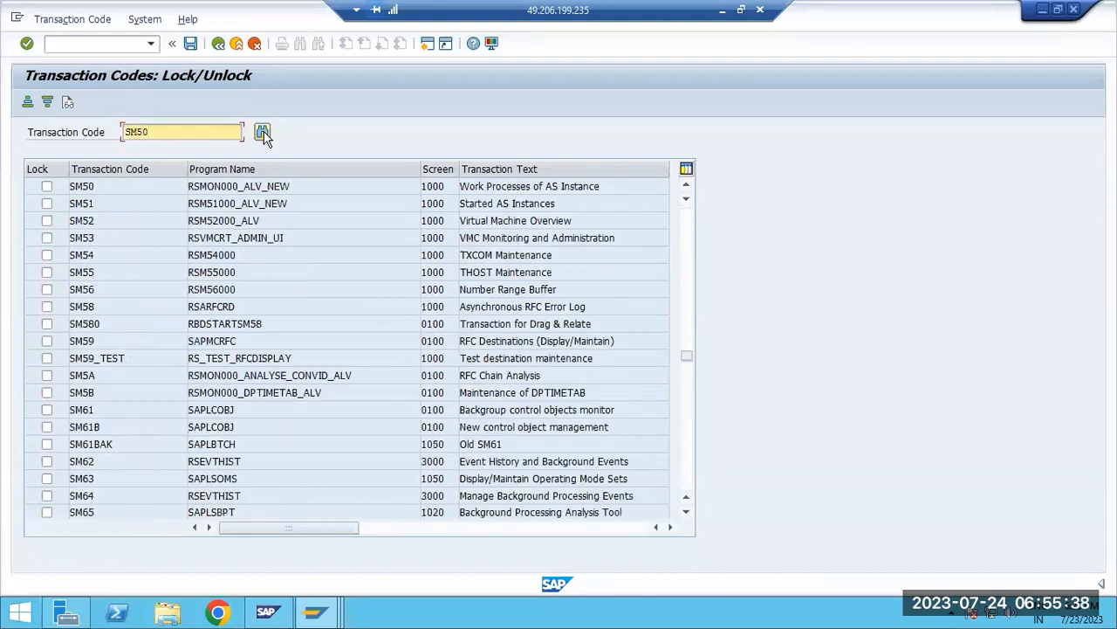
left_click(559, 529)
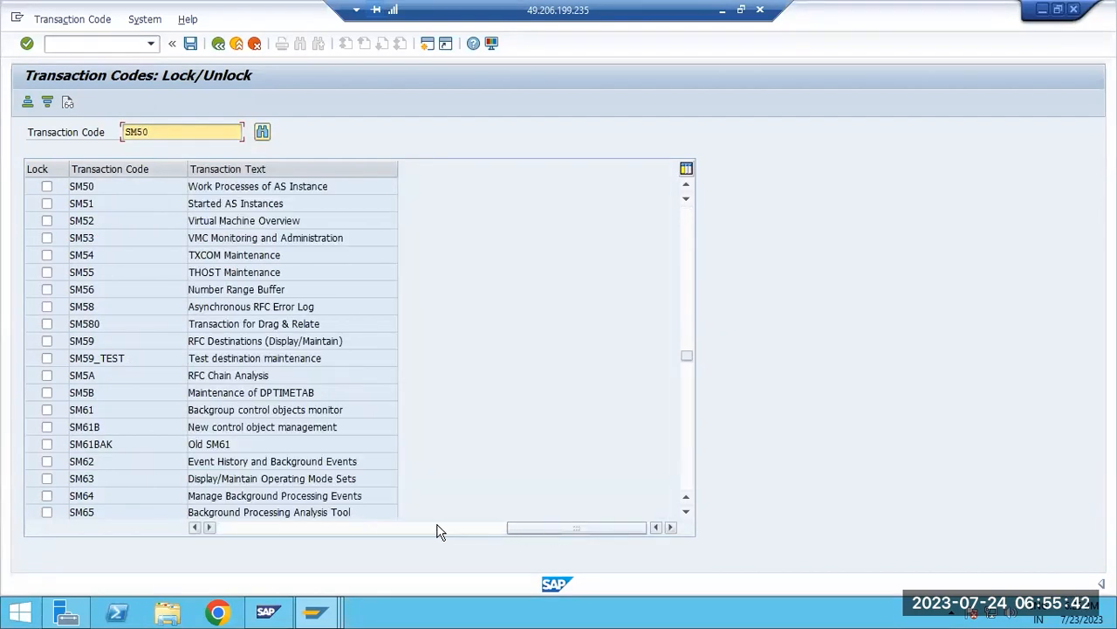
left_click(410, 529)
left_click(290, 529)
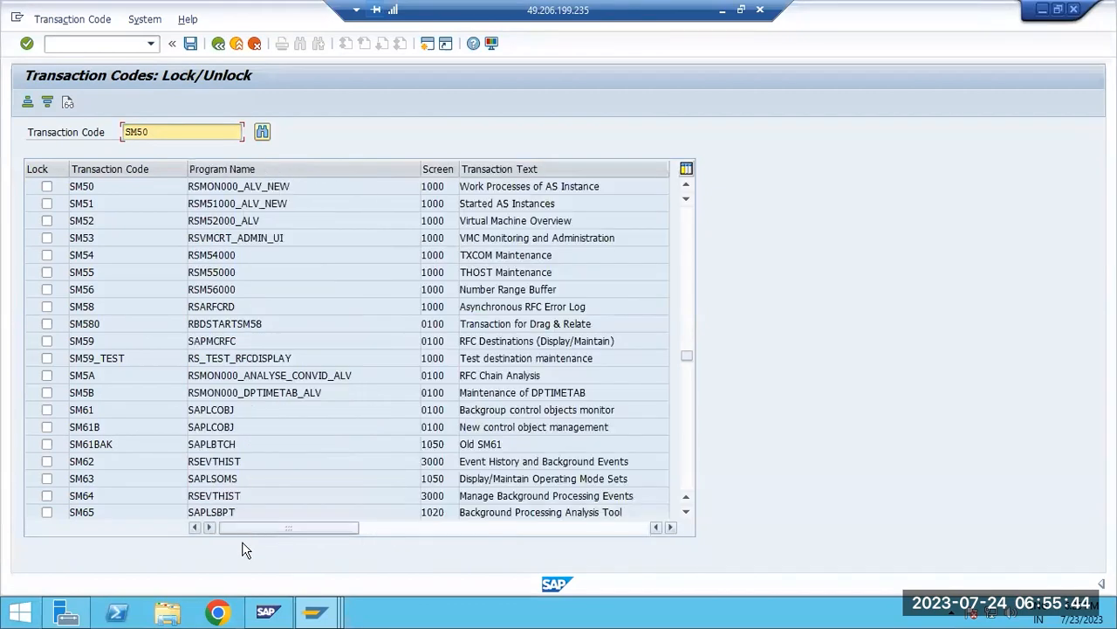
Leave the transaction lock list for SM50, then retry opening SM50 from SAP Easy Access
left_click(98, 41)
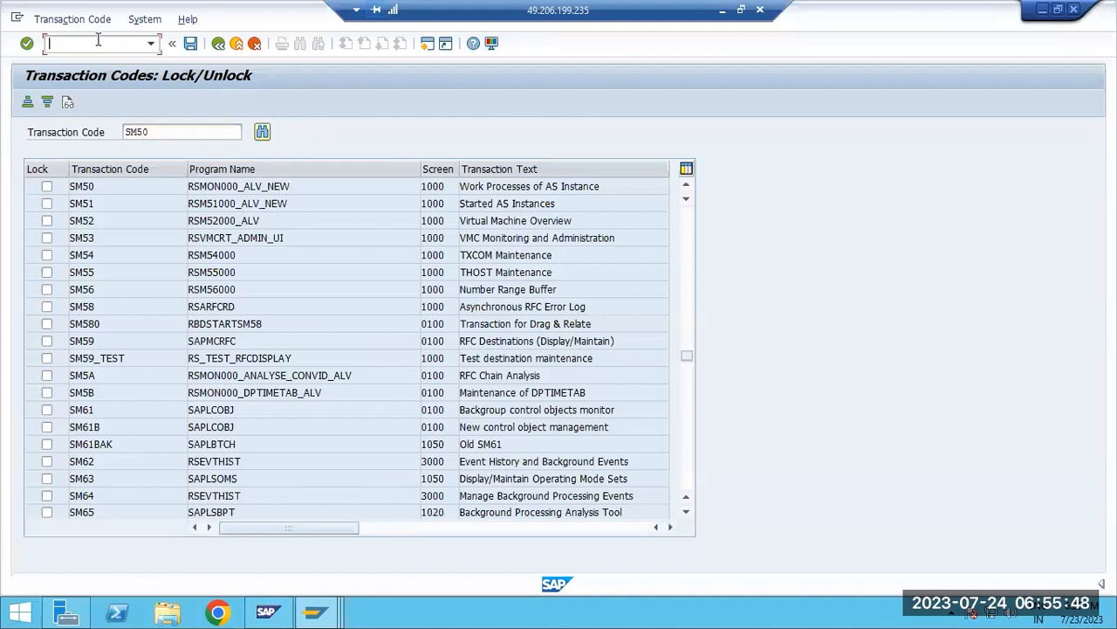
type("/nsm50")
key("Return")
type("sm")
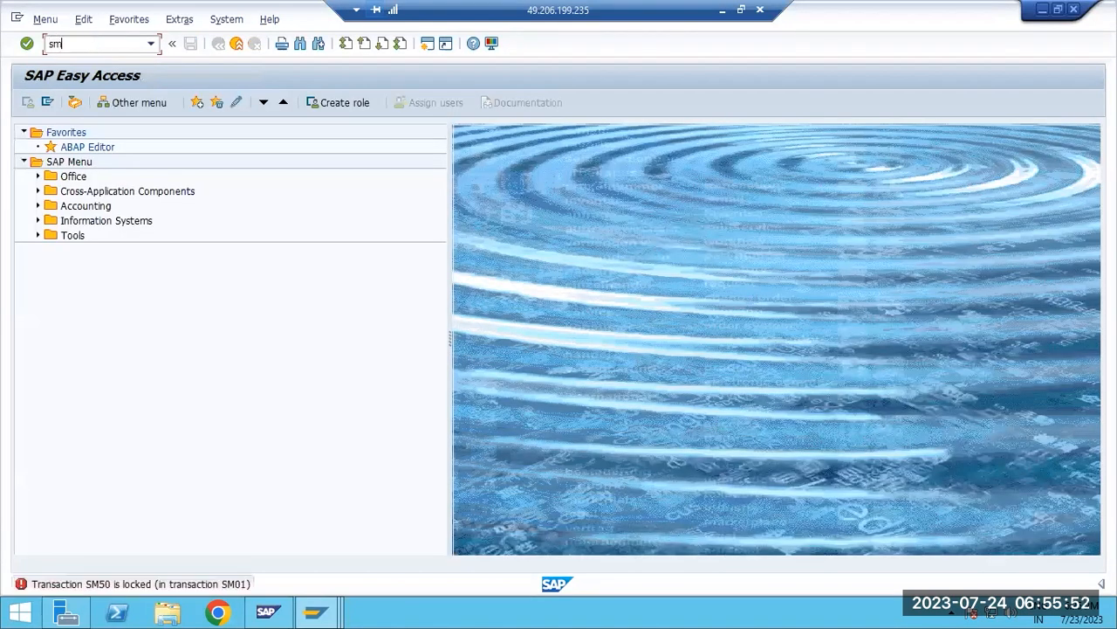
type("50")
key("Return")
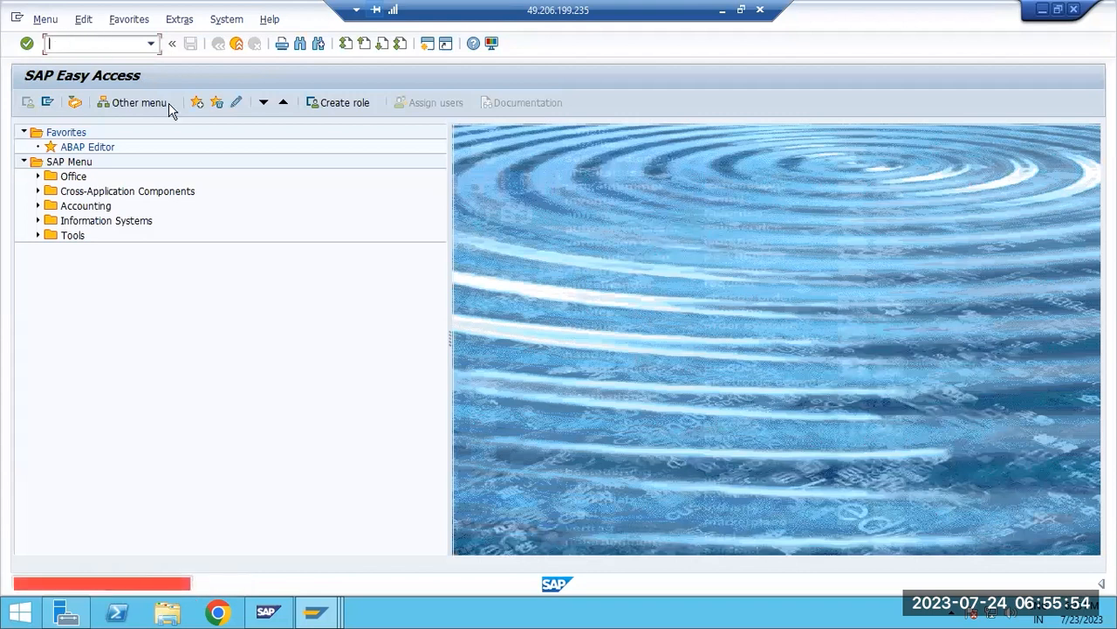
Switch to the other SAP session, open SM50, dismiss the Internet Explorer warning, view the work processes and exit
mouse_move(316, 611)
left_click(380, 563)
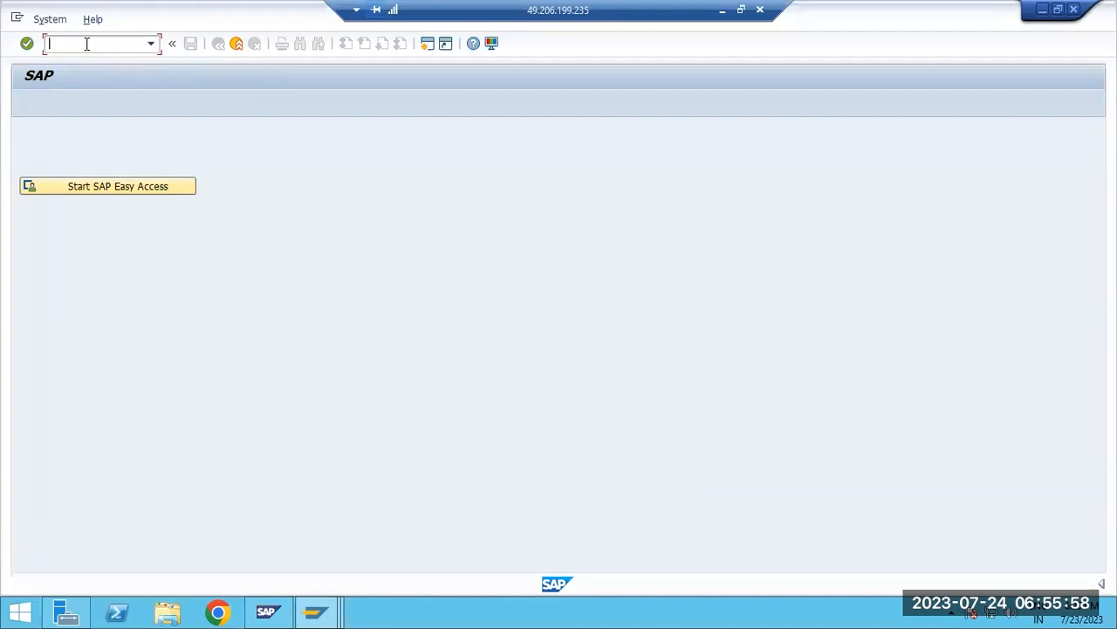
type("sm50")
key("Return")
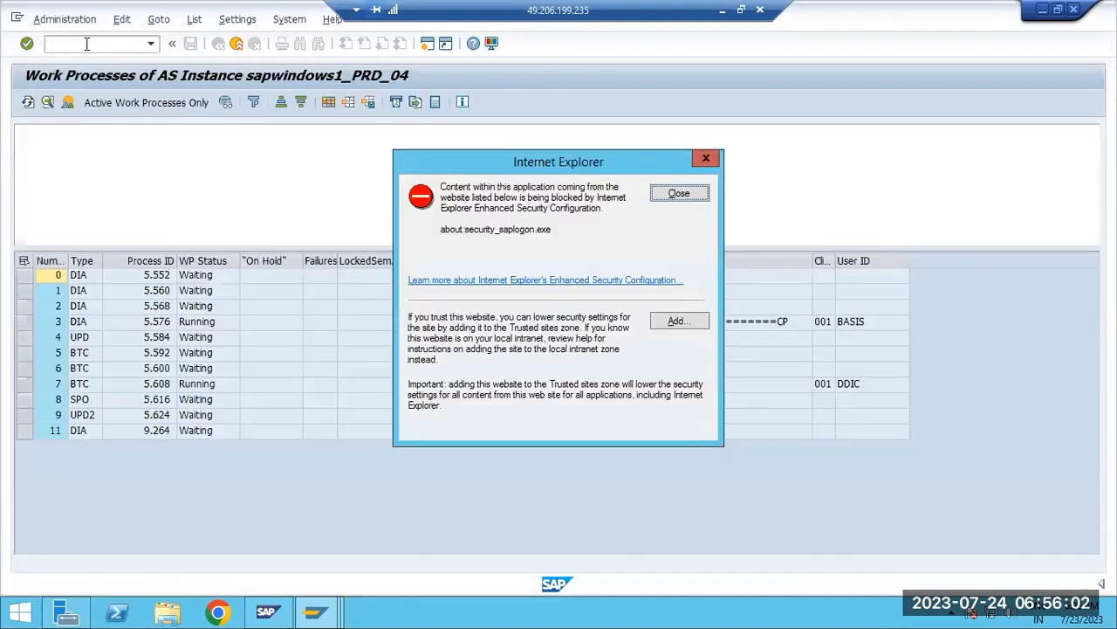
left_click(657, 195)
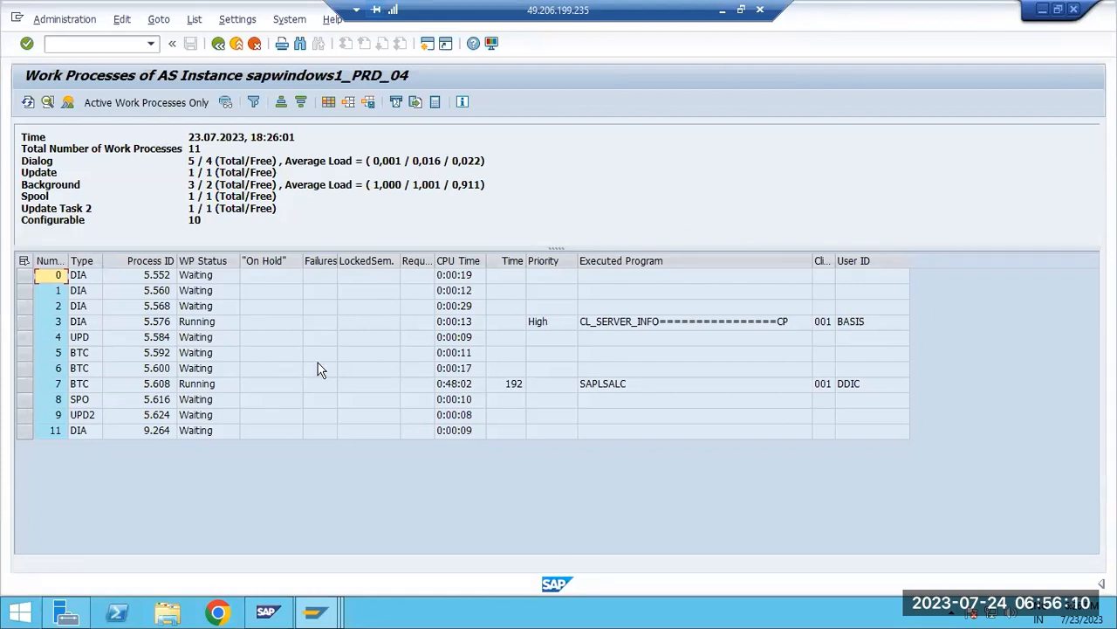
left_click(219, 42)
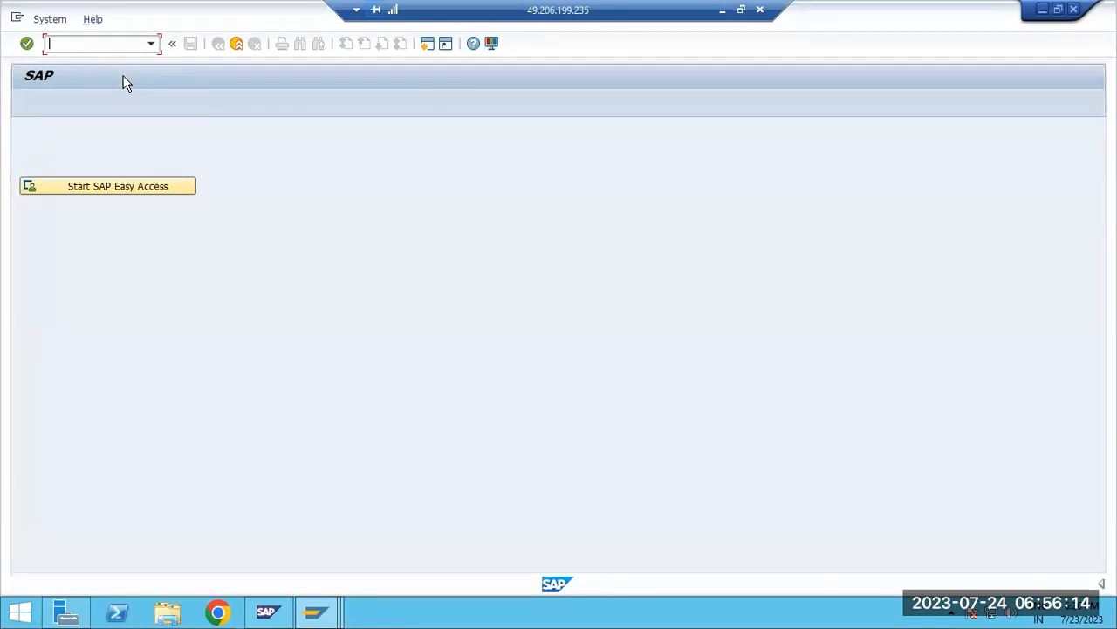
Switch to the Paint notes and add the line "SM02-System messages -" below the SM01 entry
left_click(723, 11)
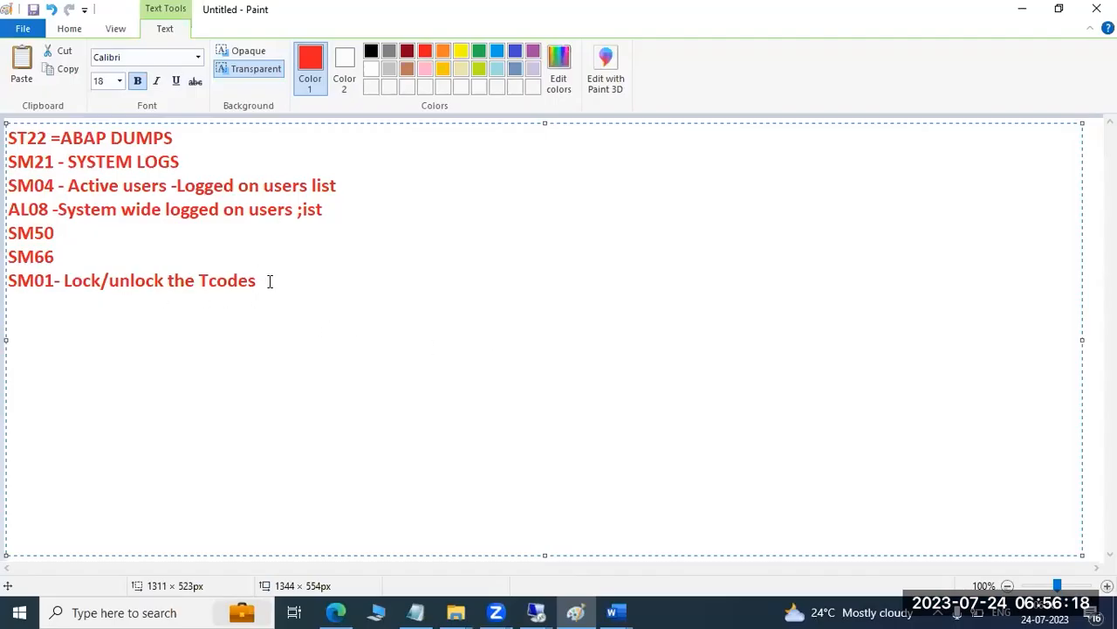
key("Return")
type("SM02")
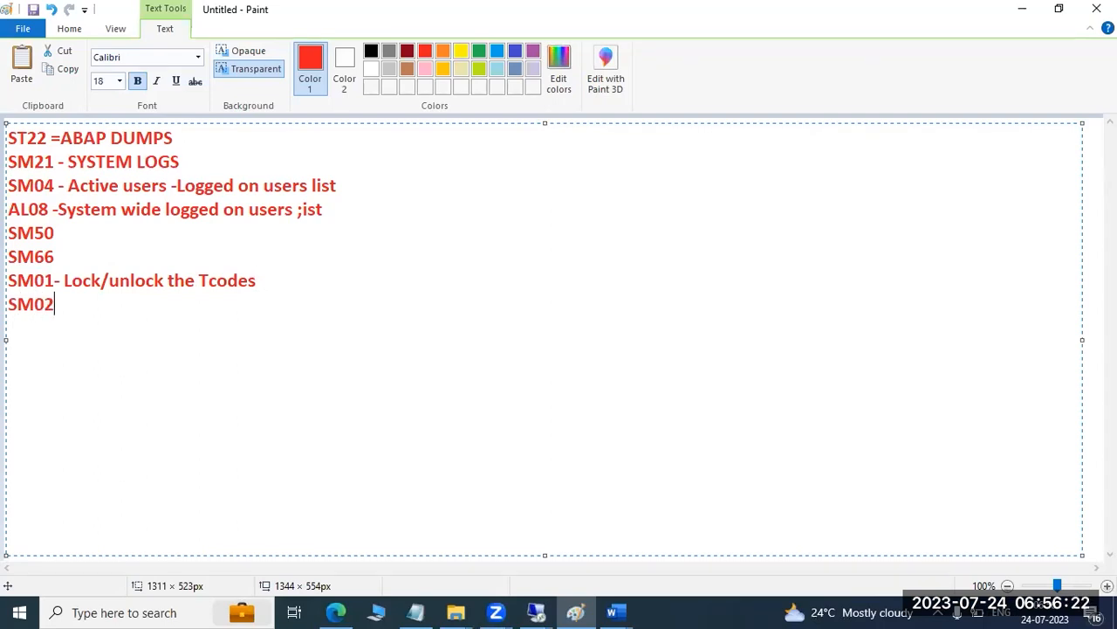
type("-")
type("System m")
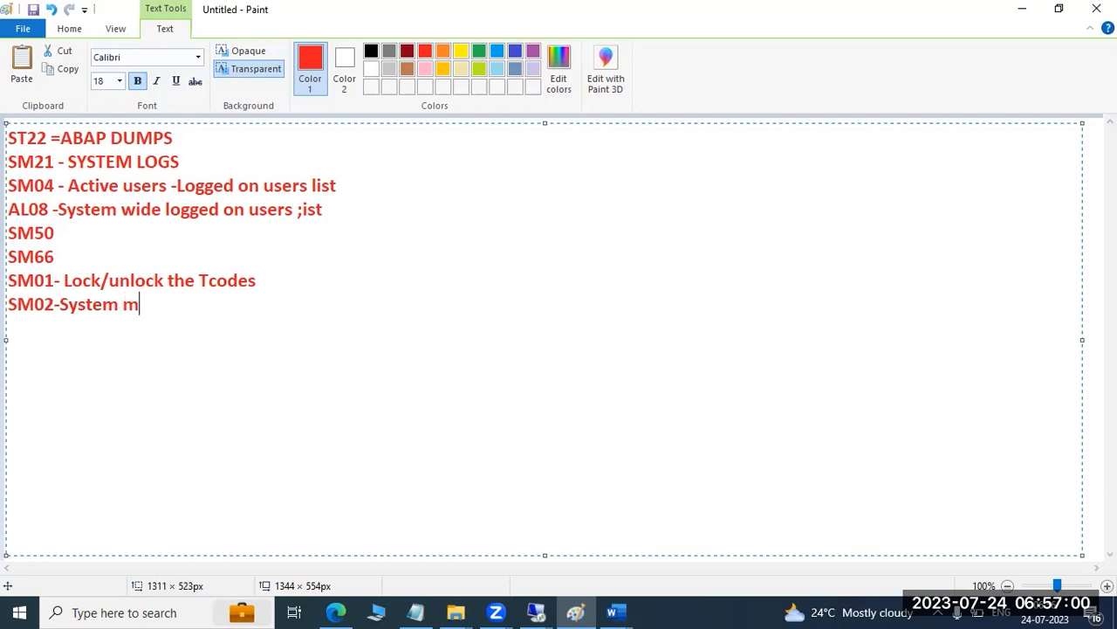
type("essages -")
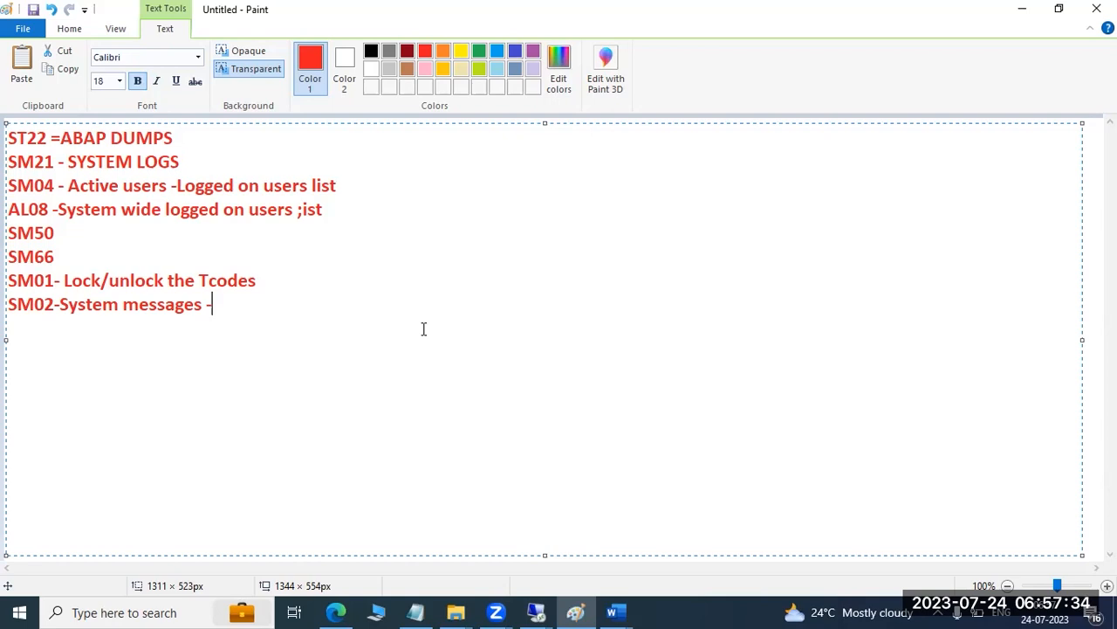
Switch back to the SAP remote desktop session and open transaction SM02
left_click(536, 611)
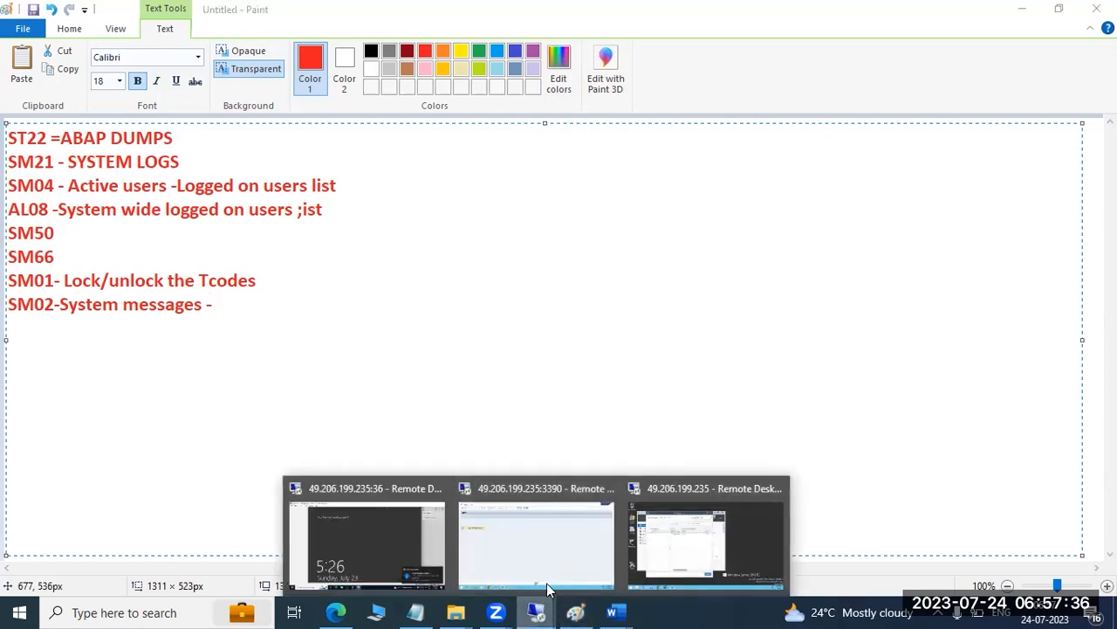
left_click(584, 528)
type("sm02")
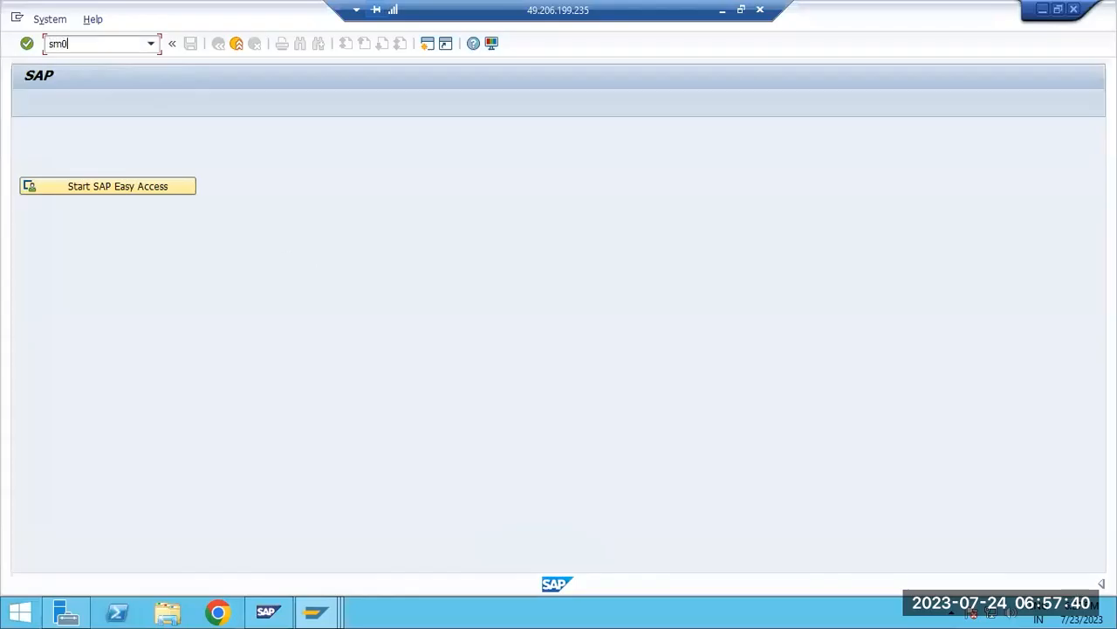
key("Return")
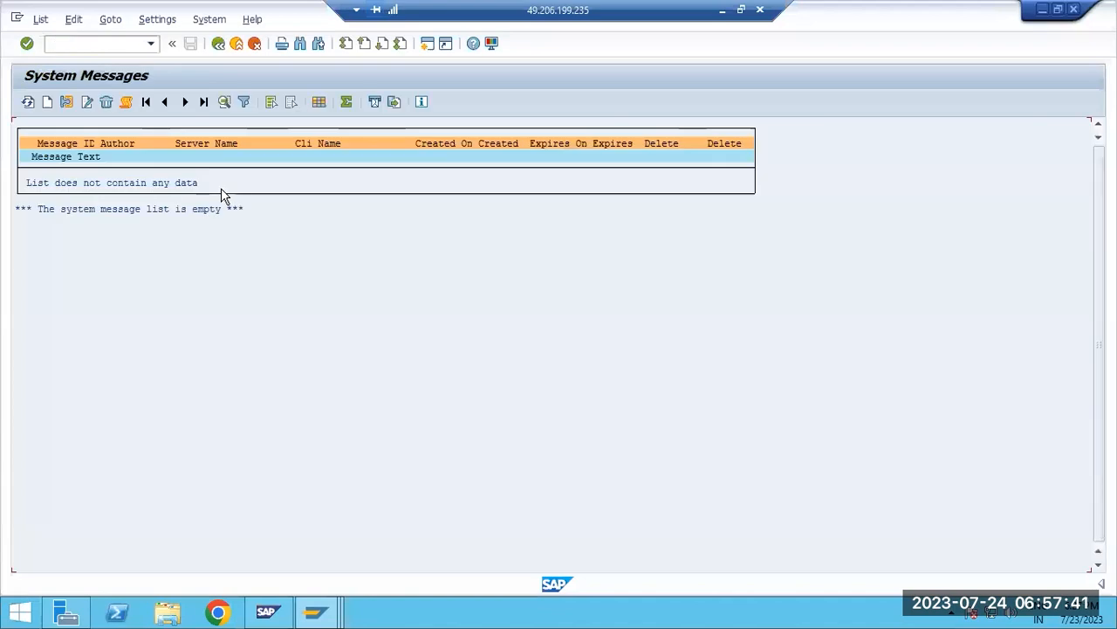
Create a system message with the text "Hi USERS, SAP PRD will be down for 10 mins", keeping the default display and deletion dates
left_click(47, 102)
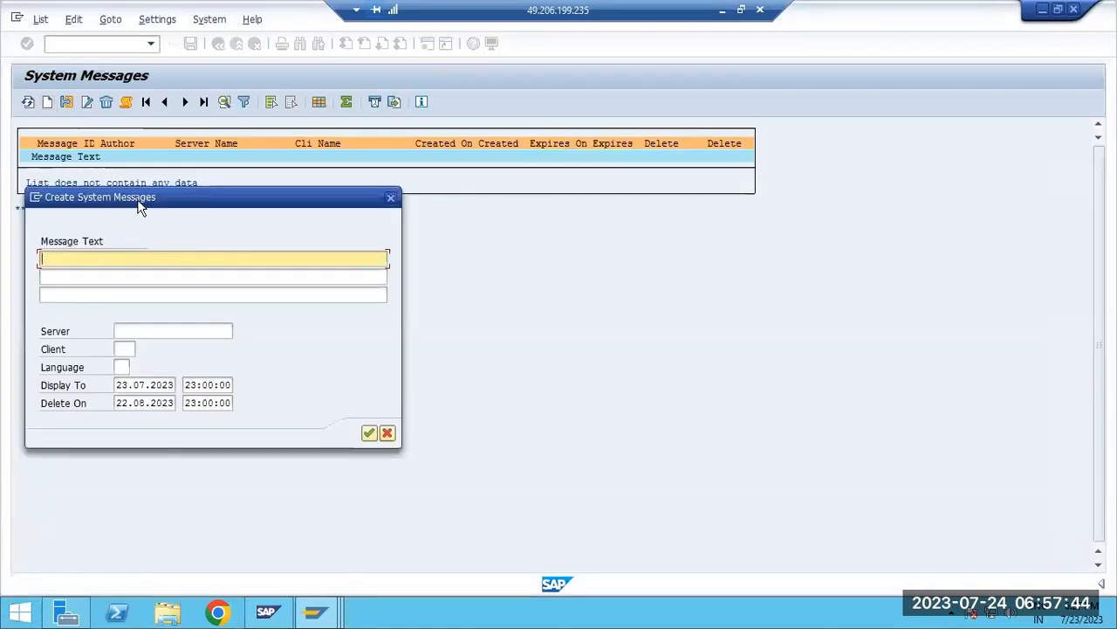
type("Hi USERS, SAP ")
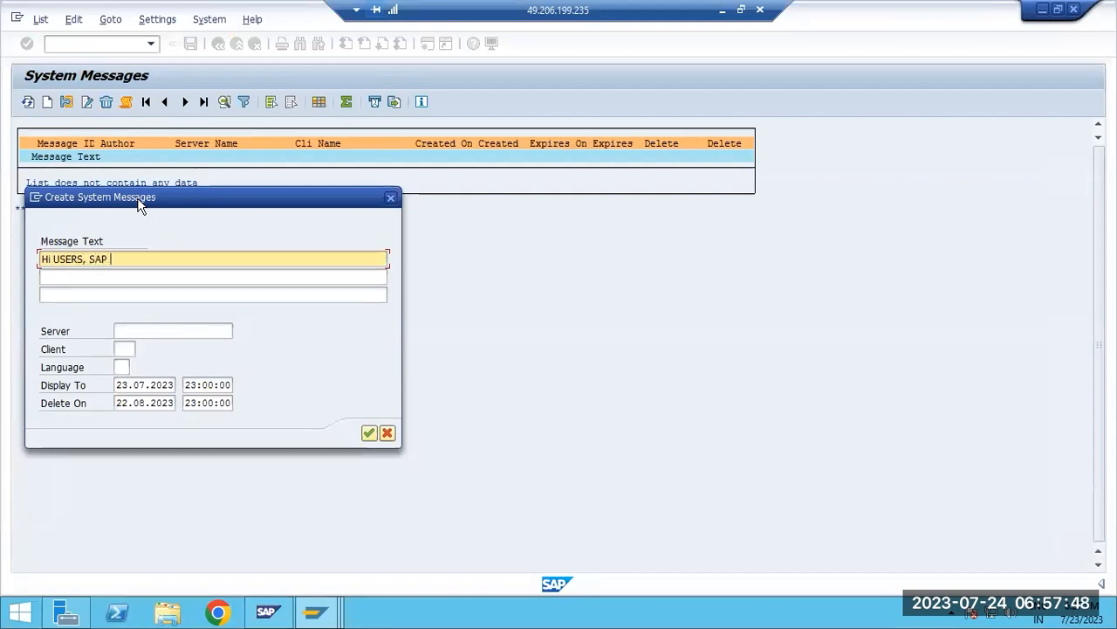
type("PRD will bw")
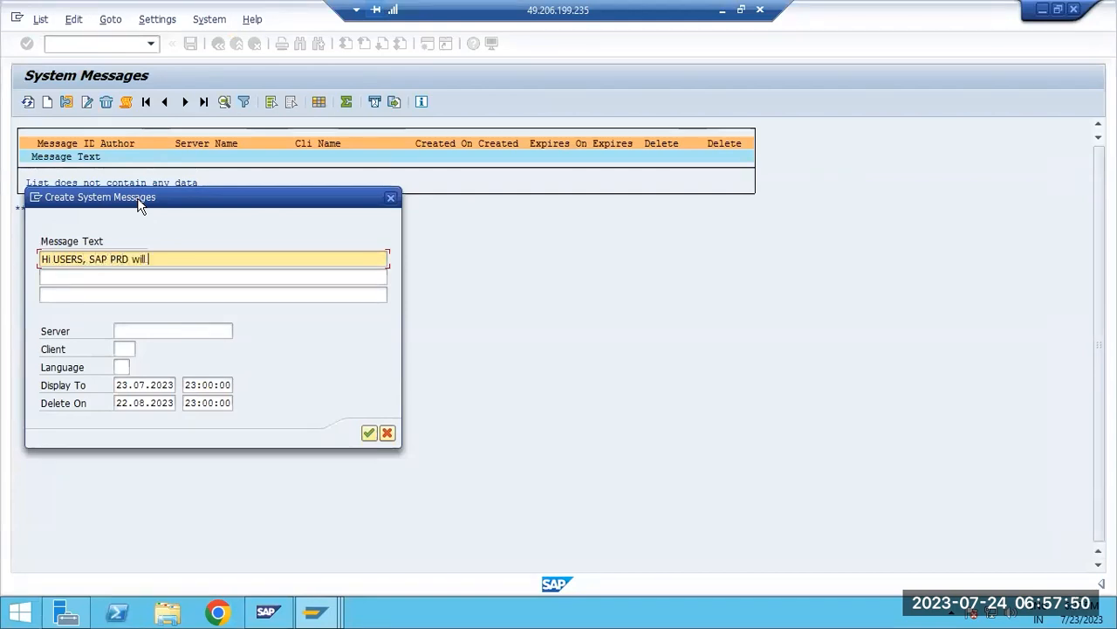
key("BackSpace")
key("BackSpace")
type("e down for 10 minsd")
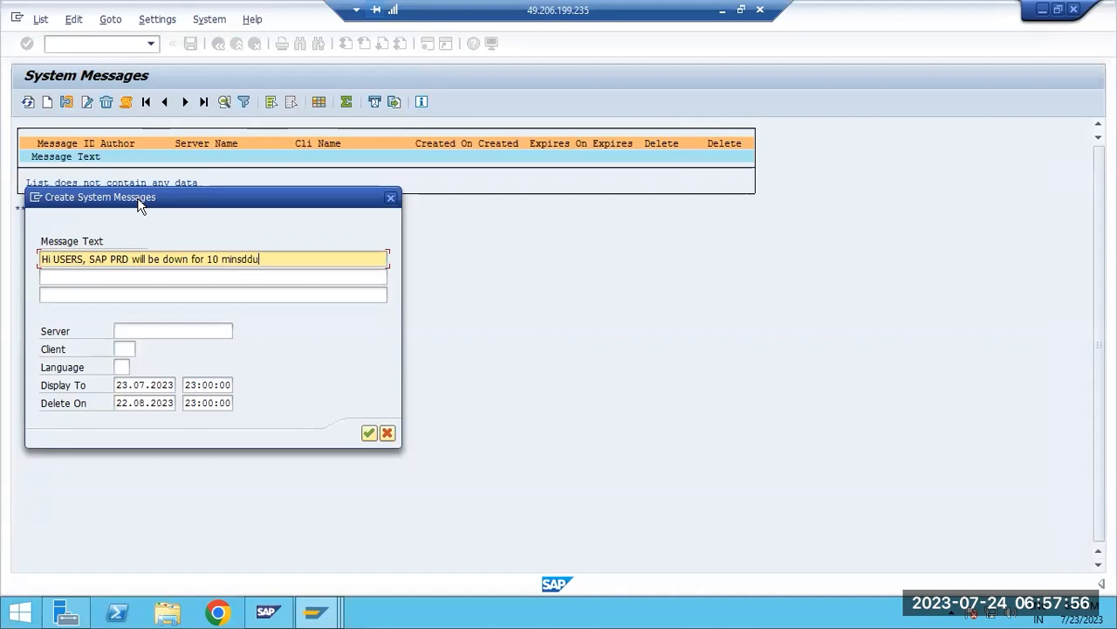
key("BackSpace")
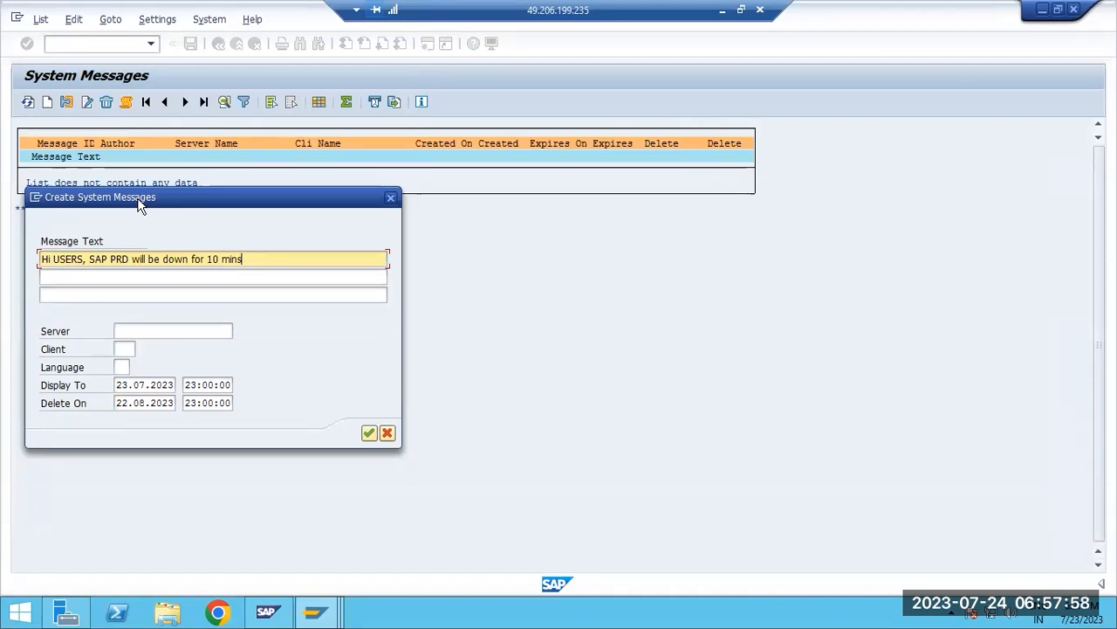
left_click(145, 385)
left_click(150, 403)
left_click(369, 433)
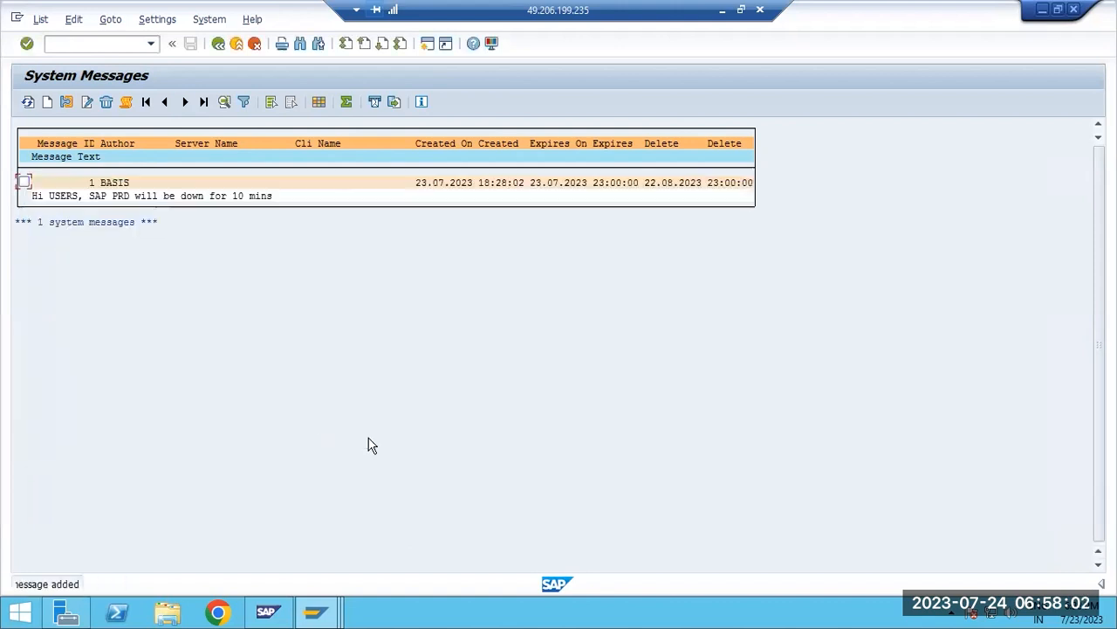
Select the new system message and display its details, then close the display
left_click(24, 181)
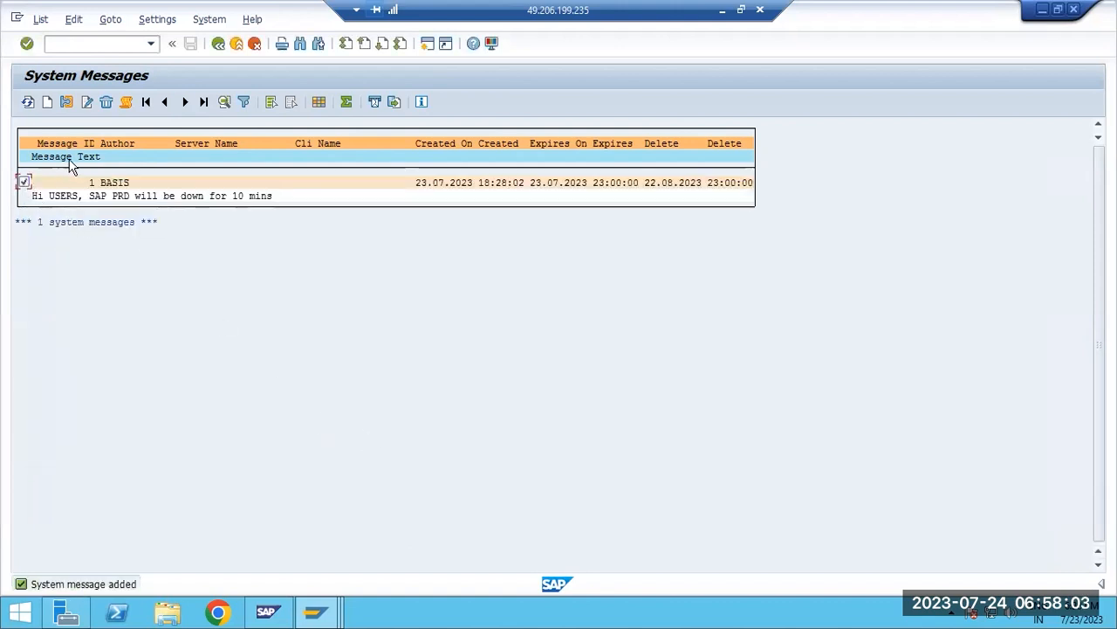
left_click(67, 103)
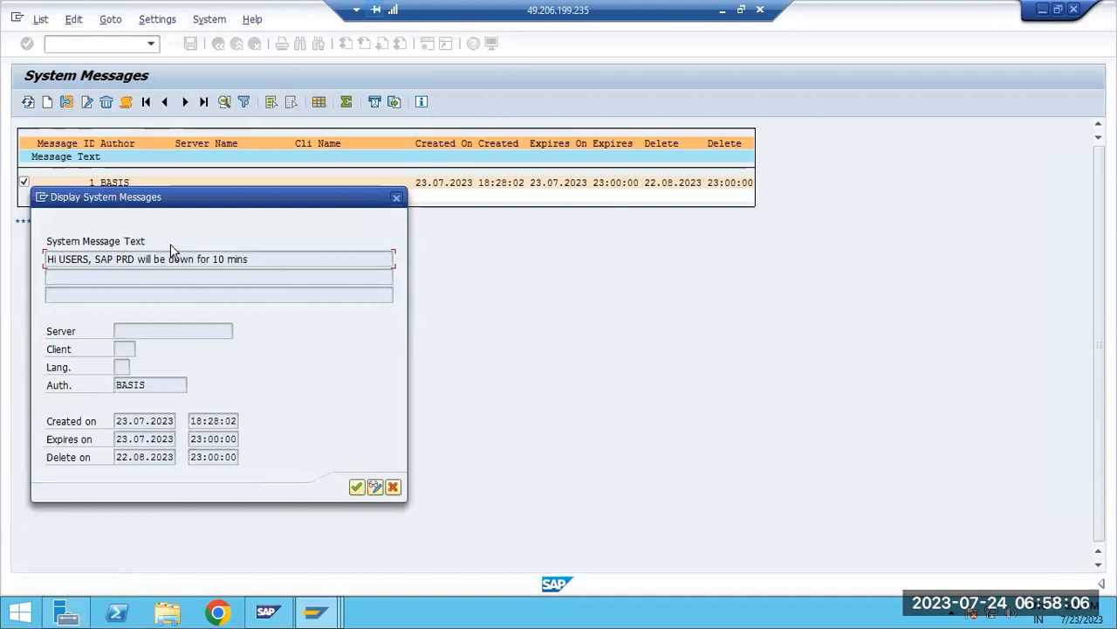
left_click(357, 486)
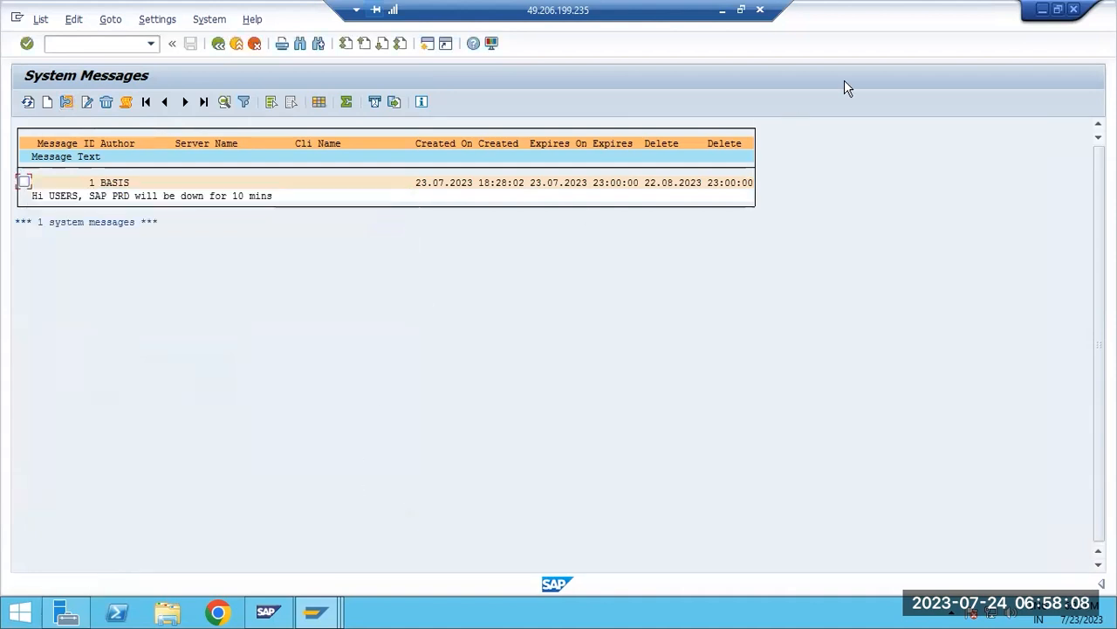
Acknowledge the system message popup and decline to log off from SAP
left_click(1042, 10)
left_click(1075, 11)
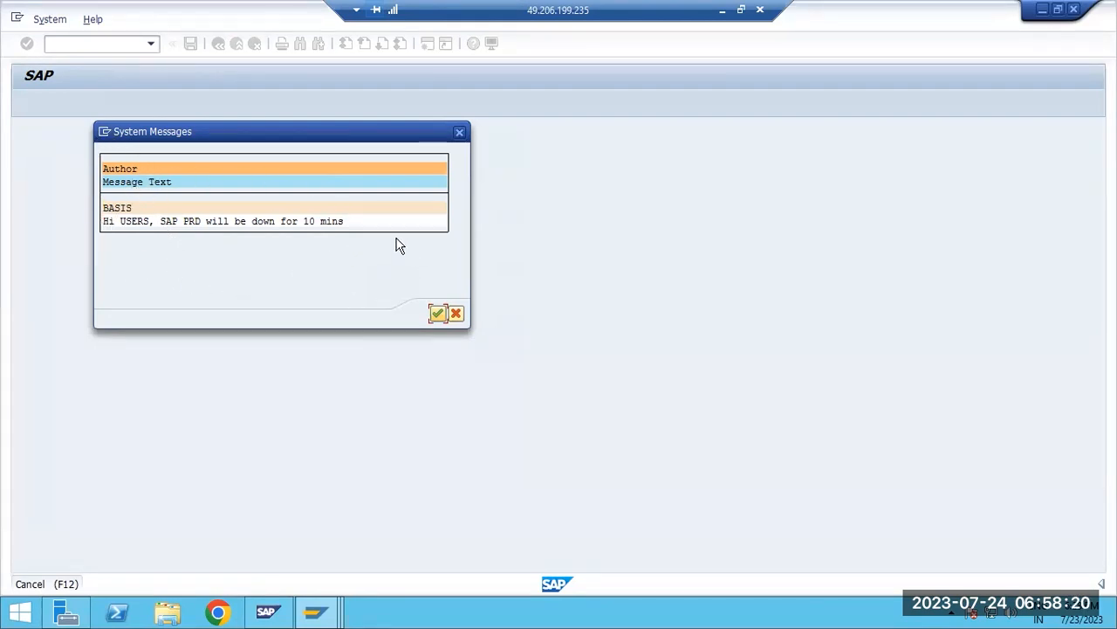
left_click(437, 313)
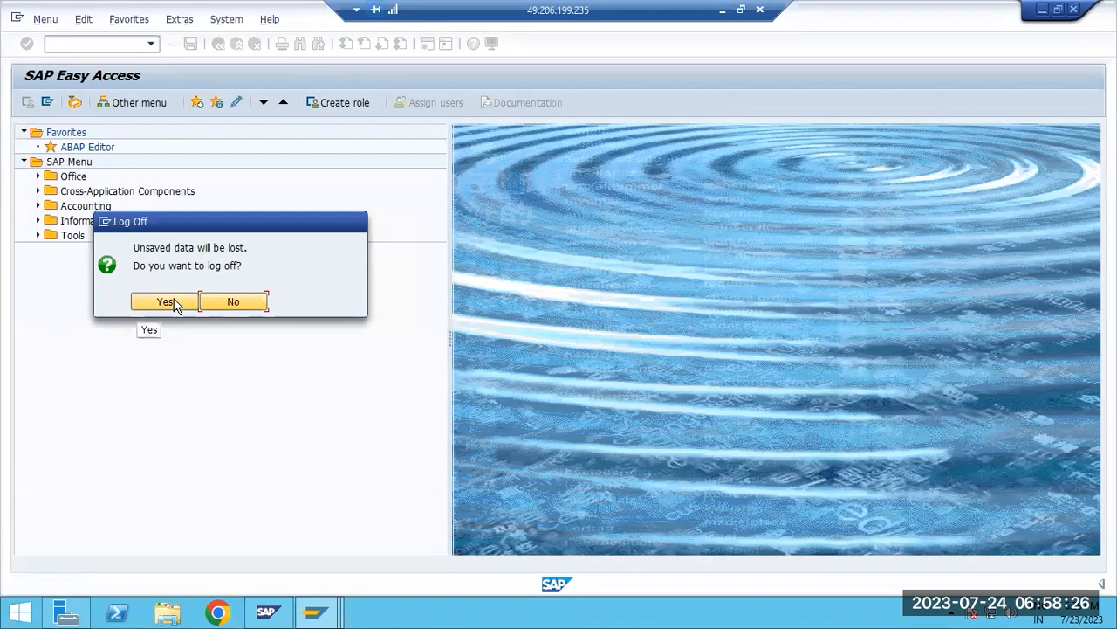
left_click(234, 302)
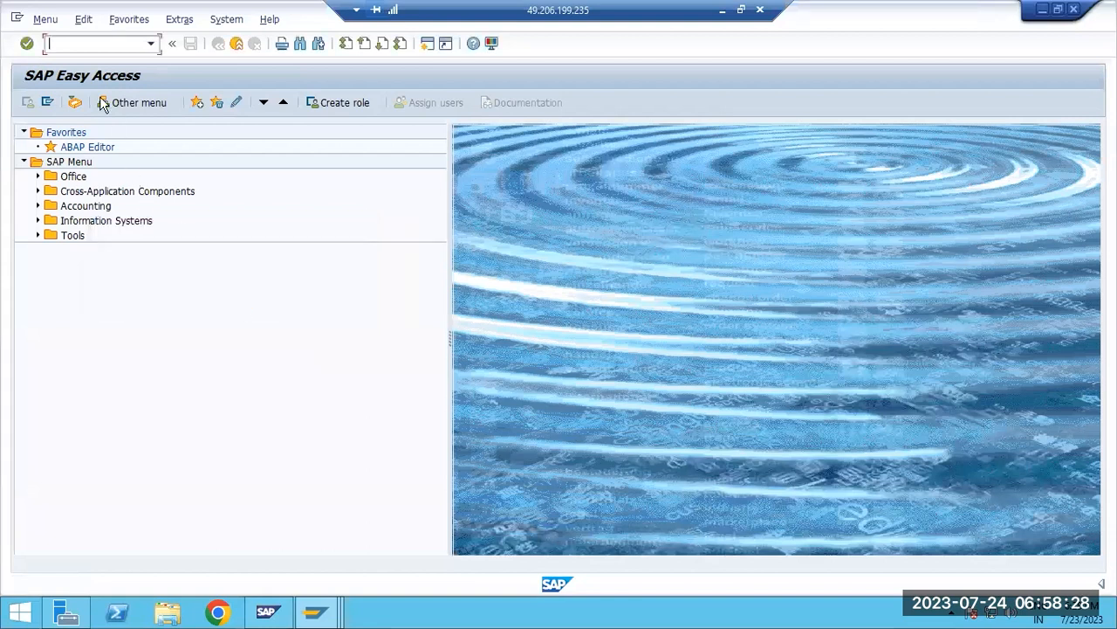
Open SM01 from SAP Easy Access, switch to SE01 and return to SAP Easy Access
type("sm01")
key("Return")
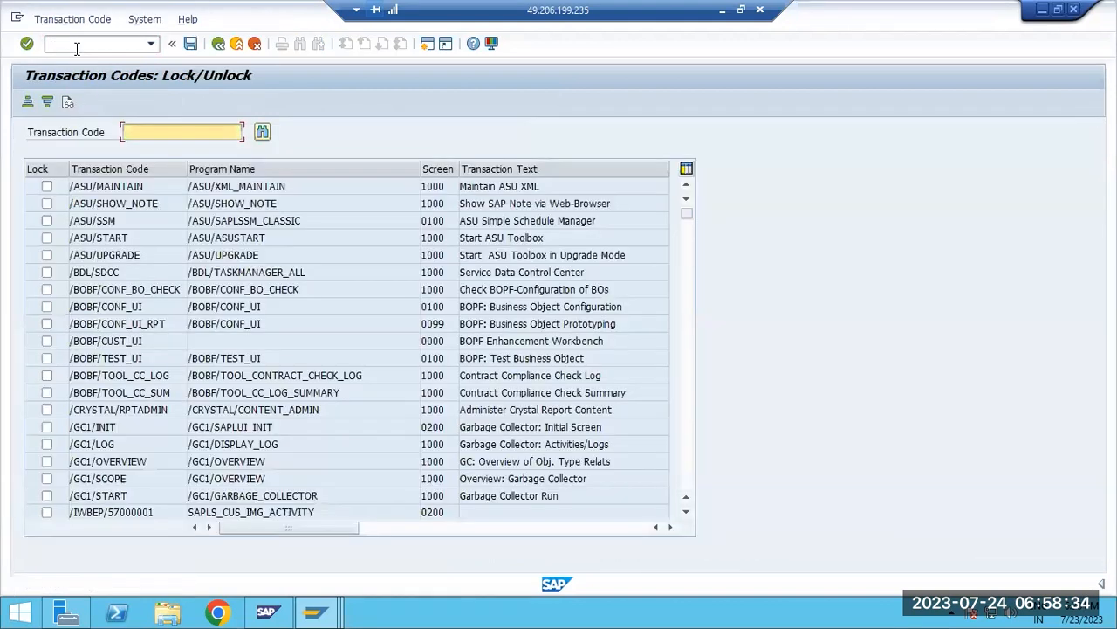
left_click(77, 48)
type("/nse01")
key("Return")
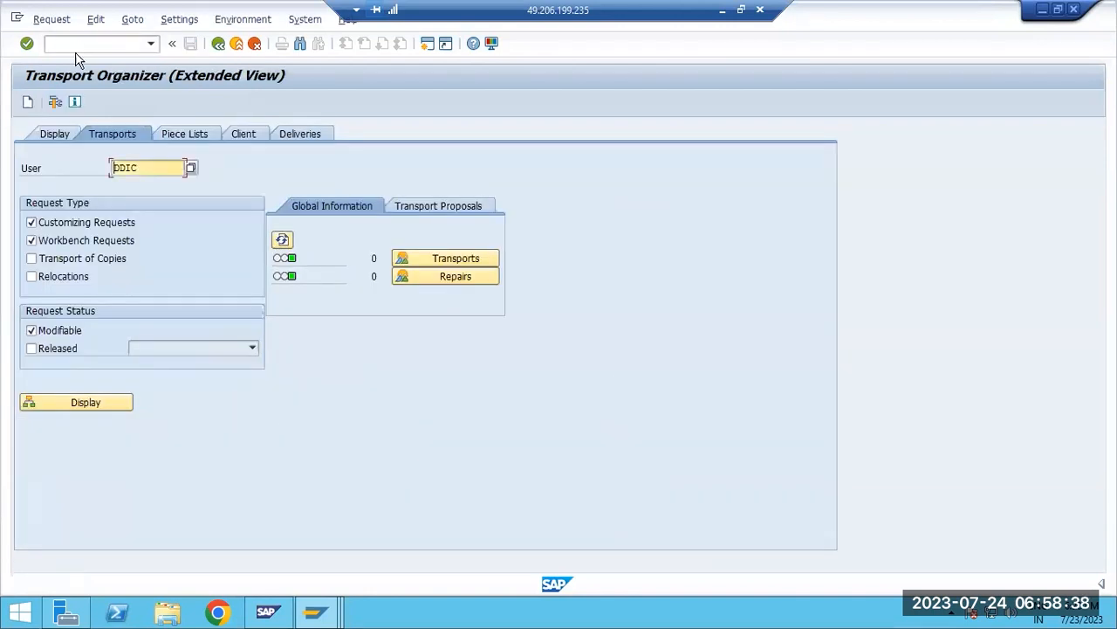
left_click(219, 44)
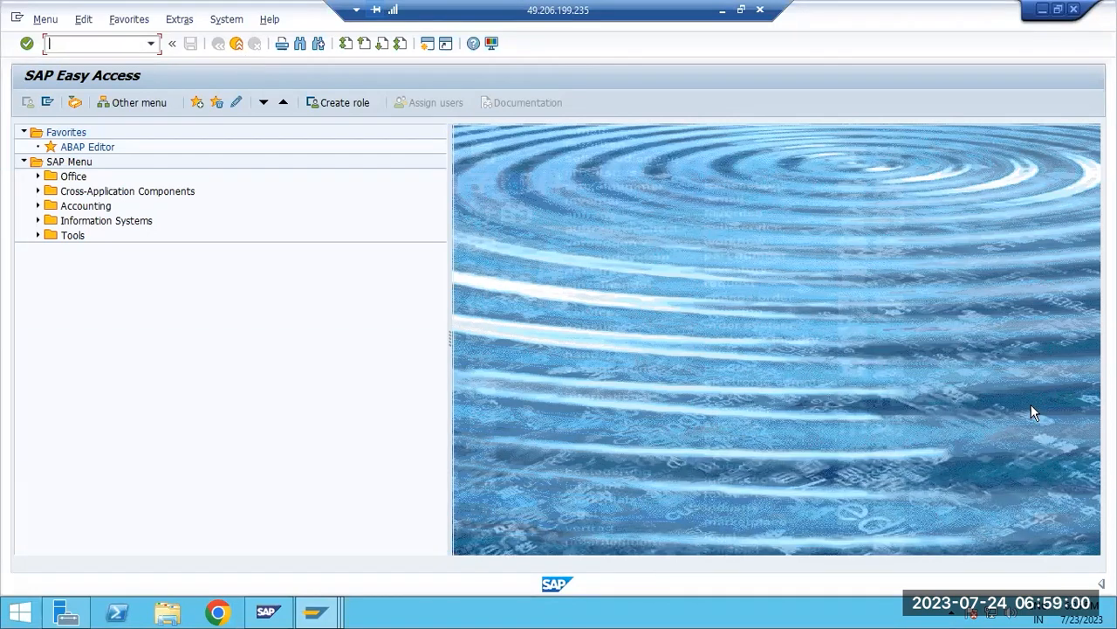
Expand the status bar's system details and switch the entry mode from overwrite to insert
left_click(1101, 584)
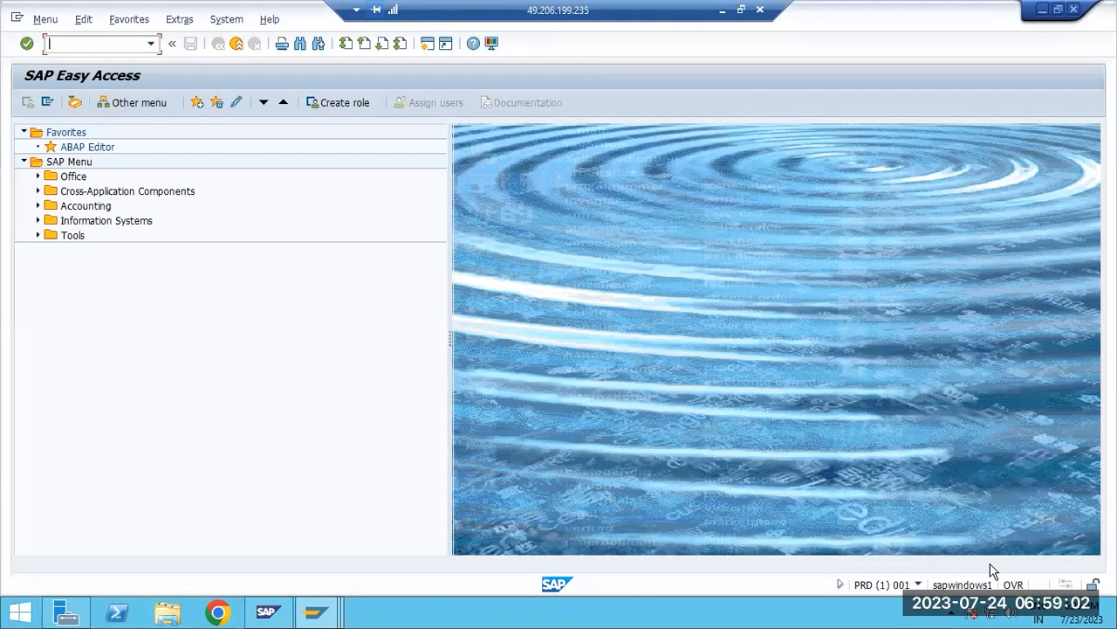
left_click(1015, 584)
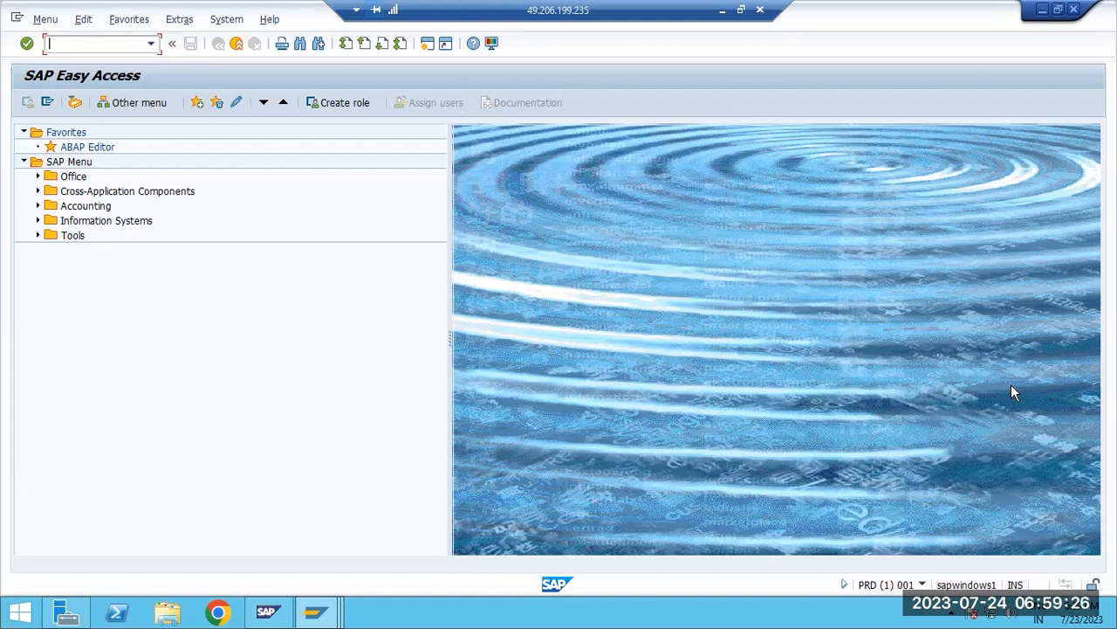
Switch to the session with the system messages list, select the message for the PRD downtime and leave the list
left_click(334, 602)
left_click(339, 543)
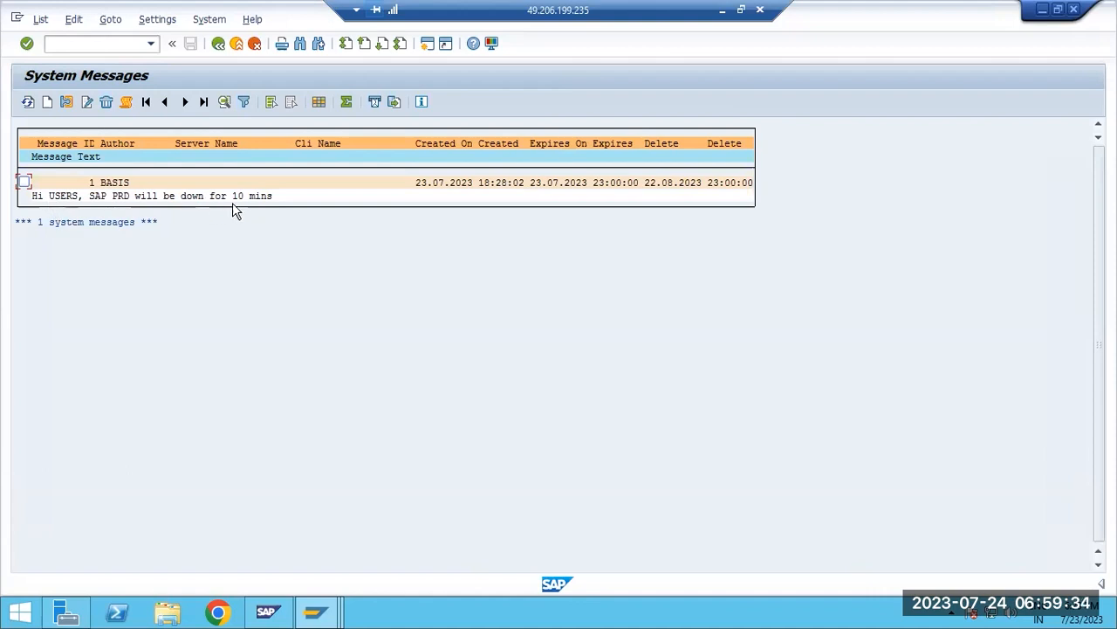
left_click(26, 182)
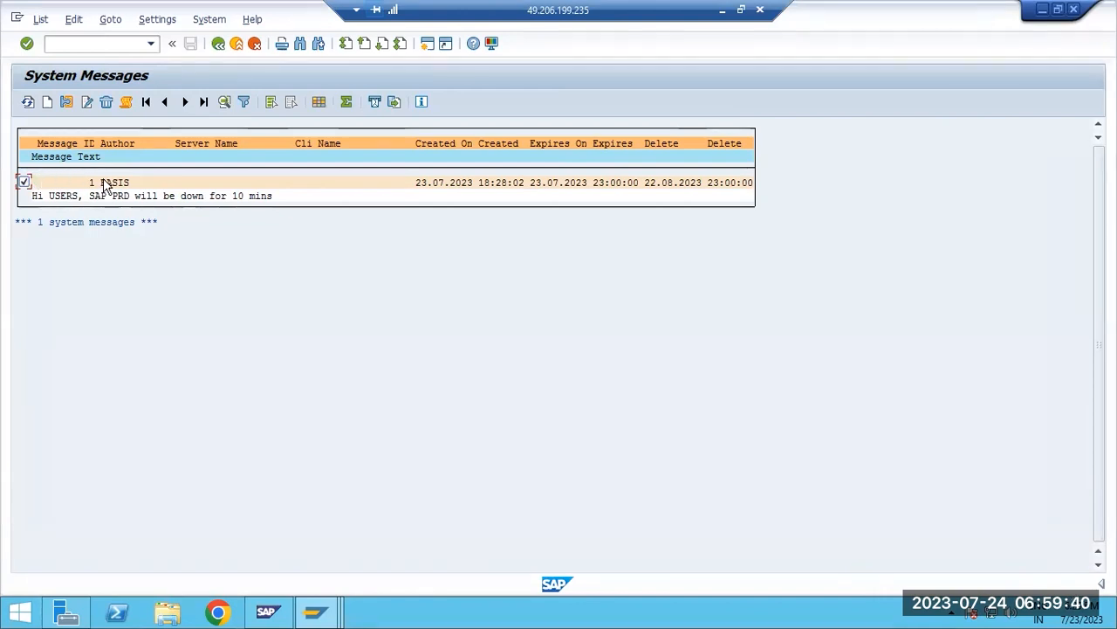
left_click(220, 45)
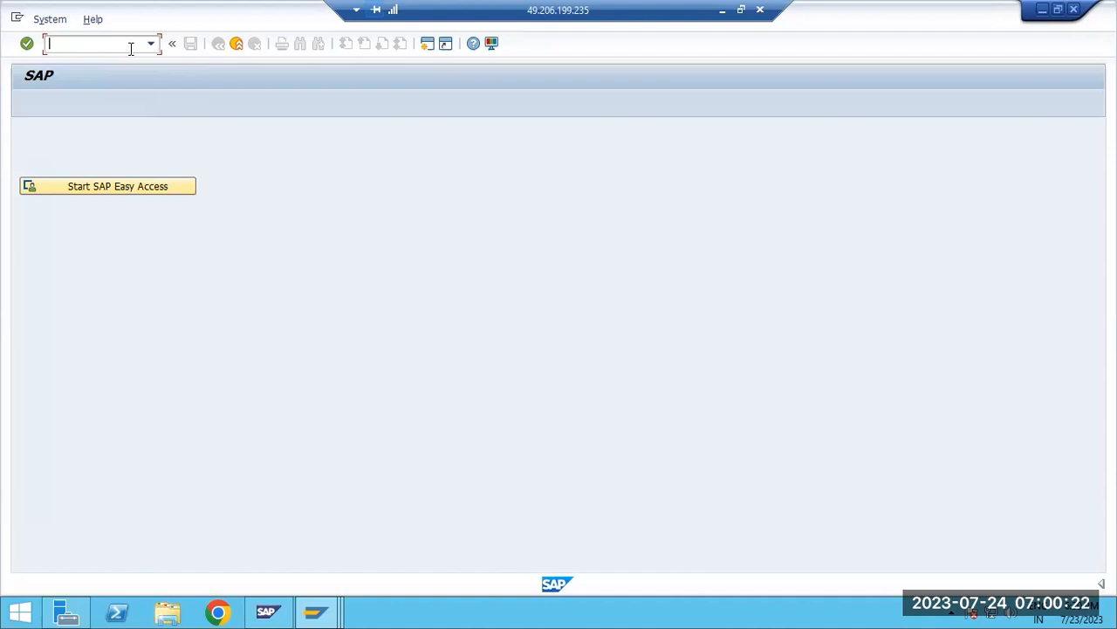
Close the empty SAP session and log on to PRD from SAP Logon as sap* with the account password
left_click(1074, 10)
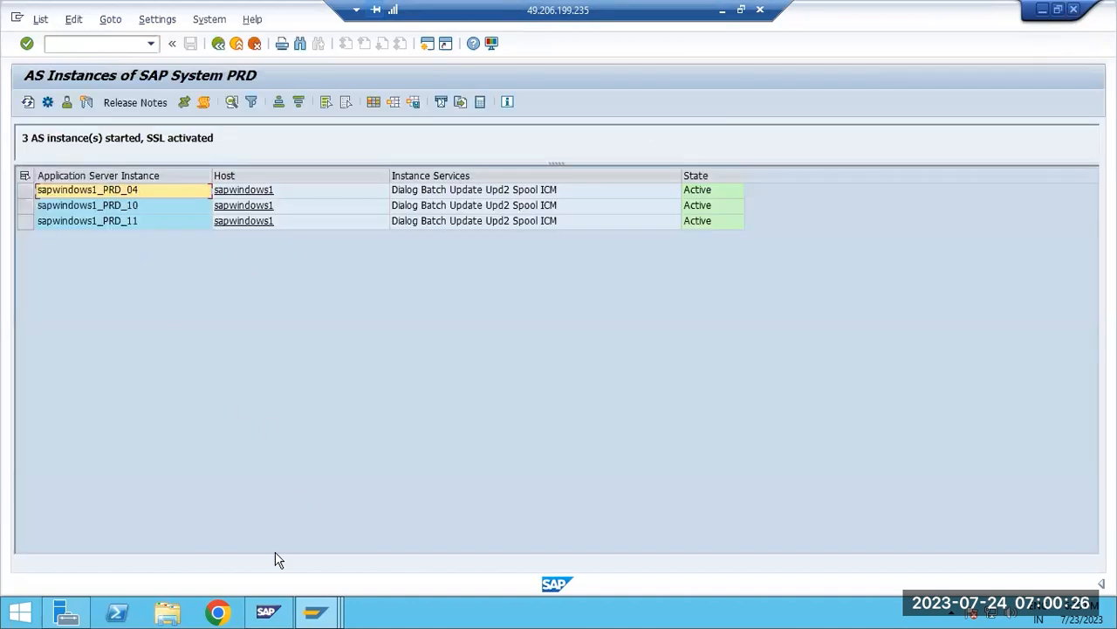
left_click(315, 611)
left_click(156, 528)
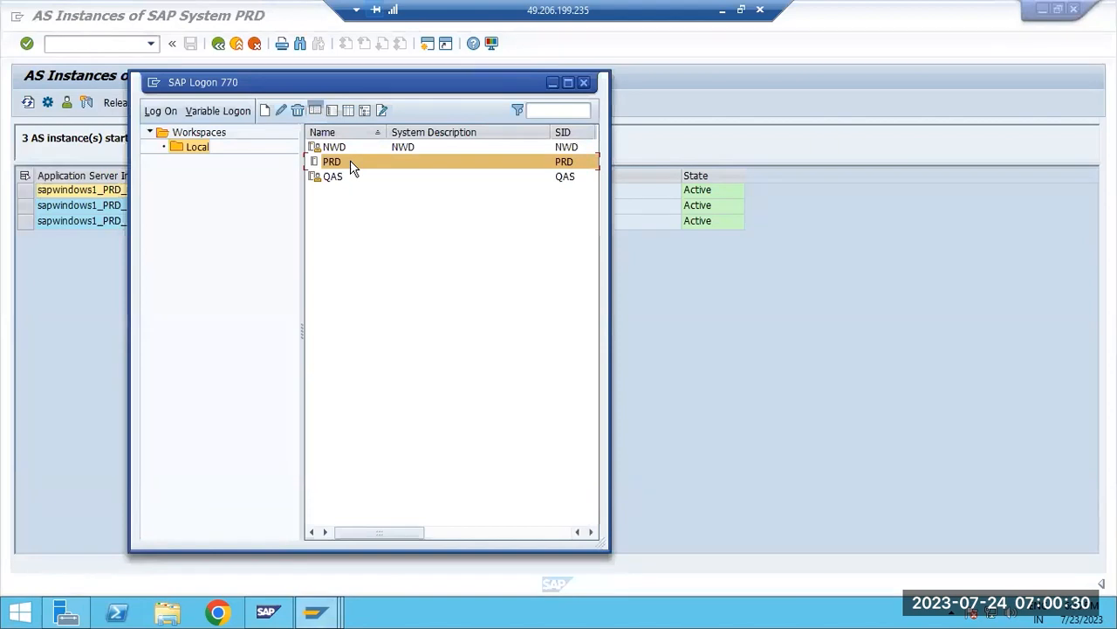
double_click(350, 162)
type("sap*")
key("Tab")
type("************")
key("Return")
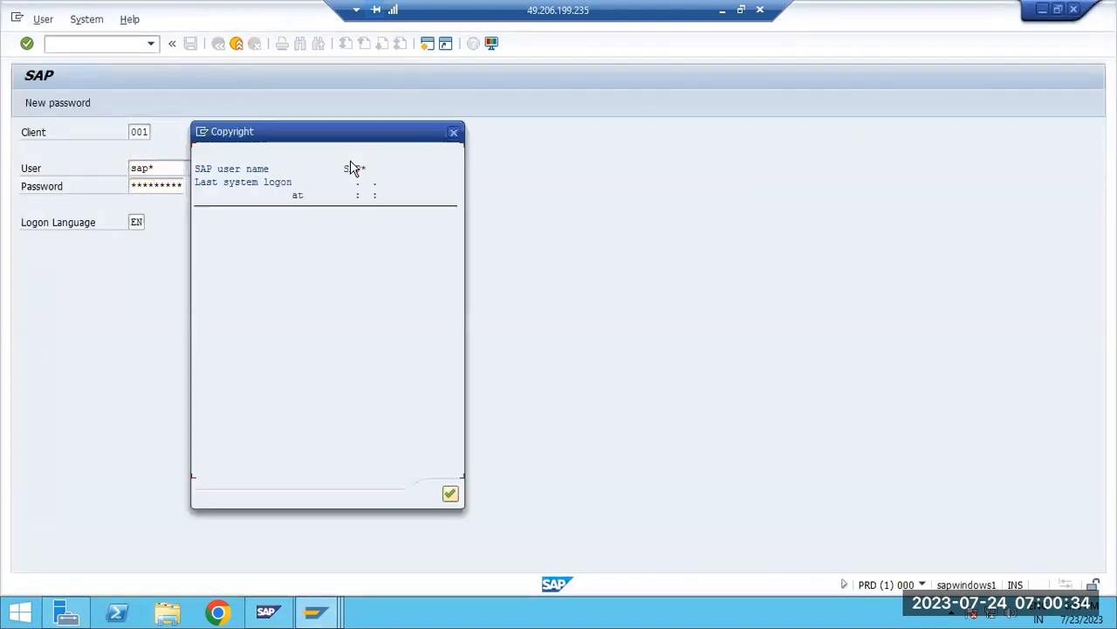
key("Return")
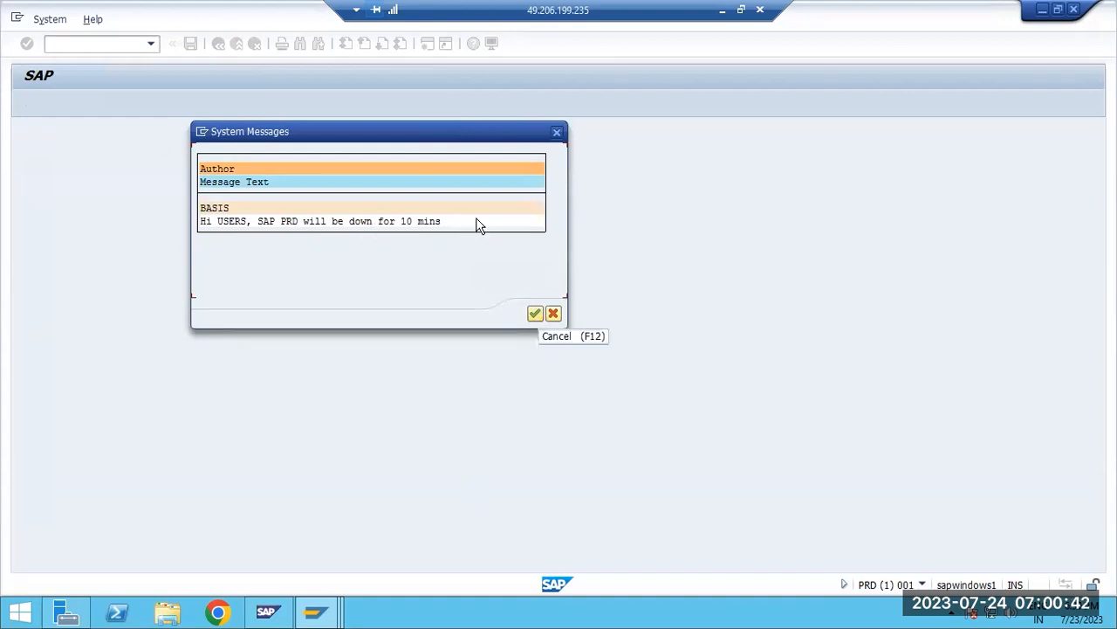
Acknowledge the system message about the PRD downtime and log off from the sap* session
left_click(534, 313)
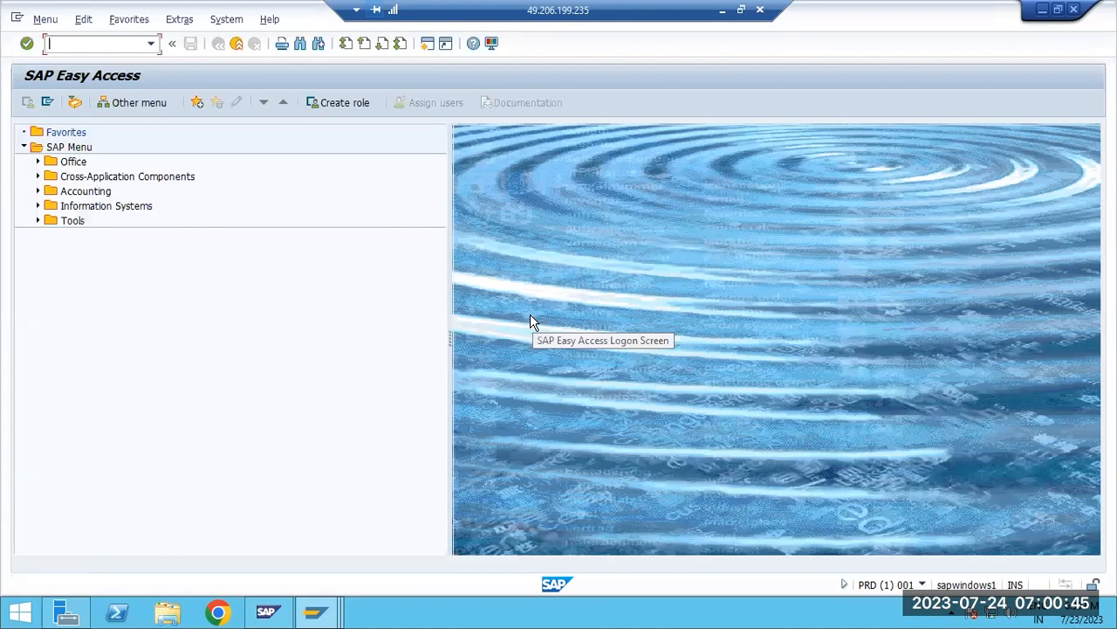
left_click(238, 43)
left_click(176, 305)
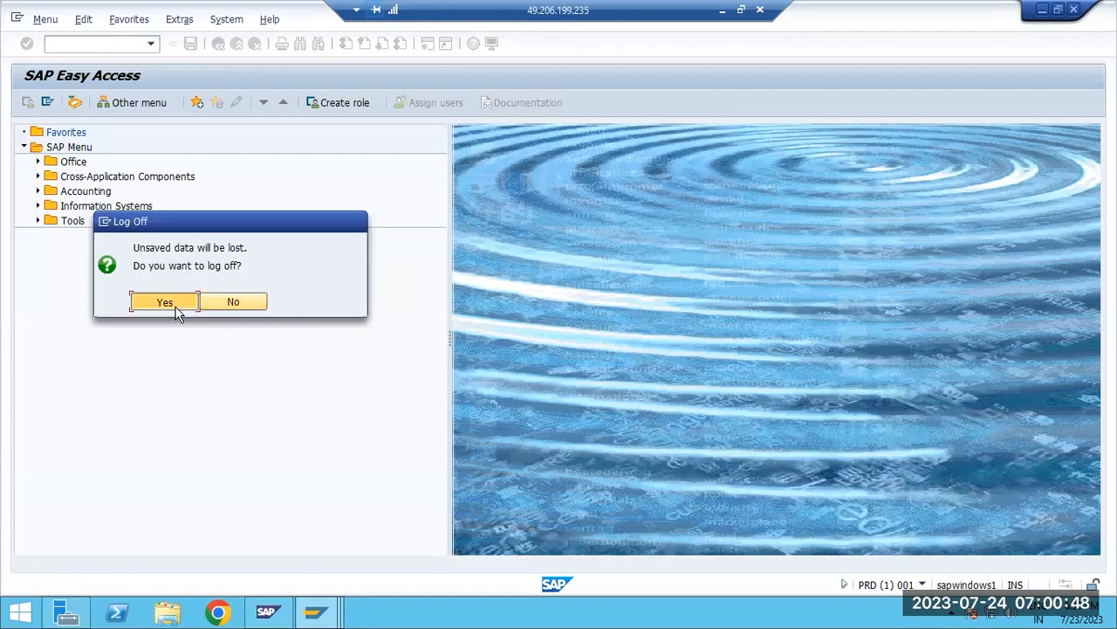
Switch to the session with the PRD application server instances, refresh the list and return to SAP Easy Access
mouse_move(325, 614)
left_click(332, 573)
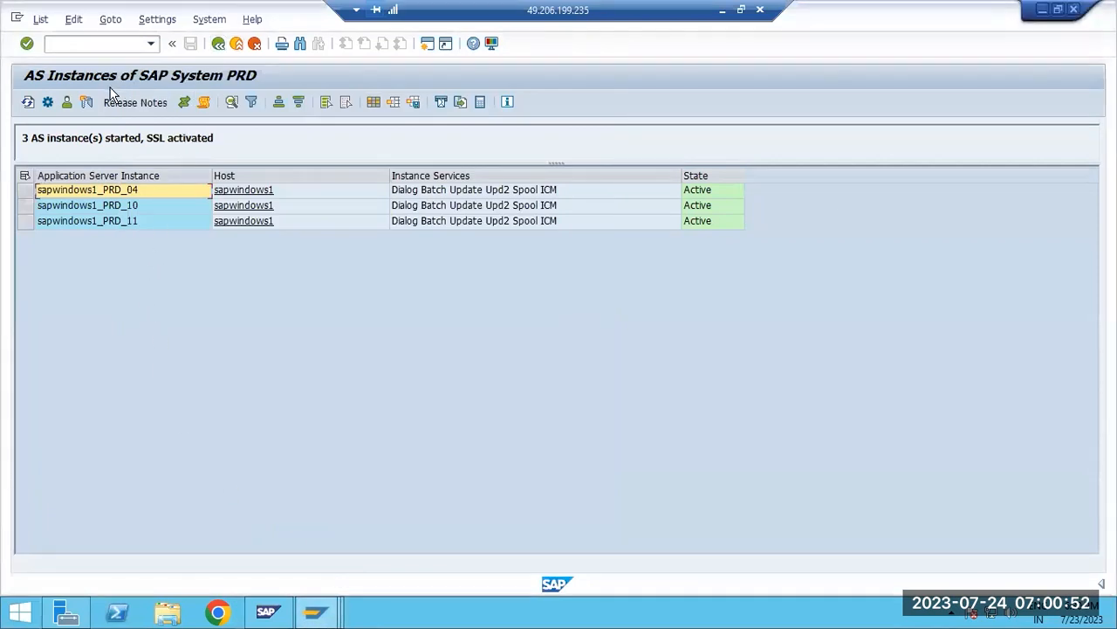
left_click(27, 102)
left_click(28, 104)
left_click(28, 104)
left_click(219, 45)
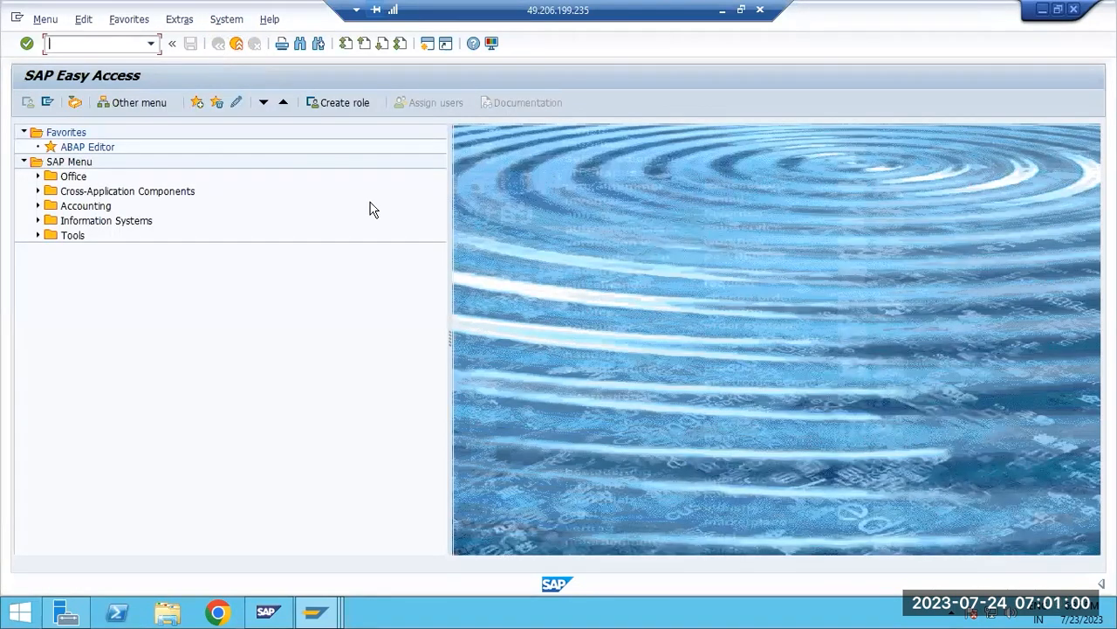
Narrow the SAP Easy Access menu tree area and decline to log off
left_click_drag(452, 330, 402, 327)
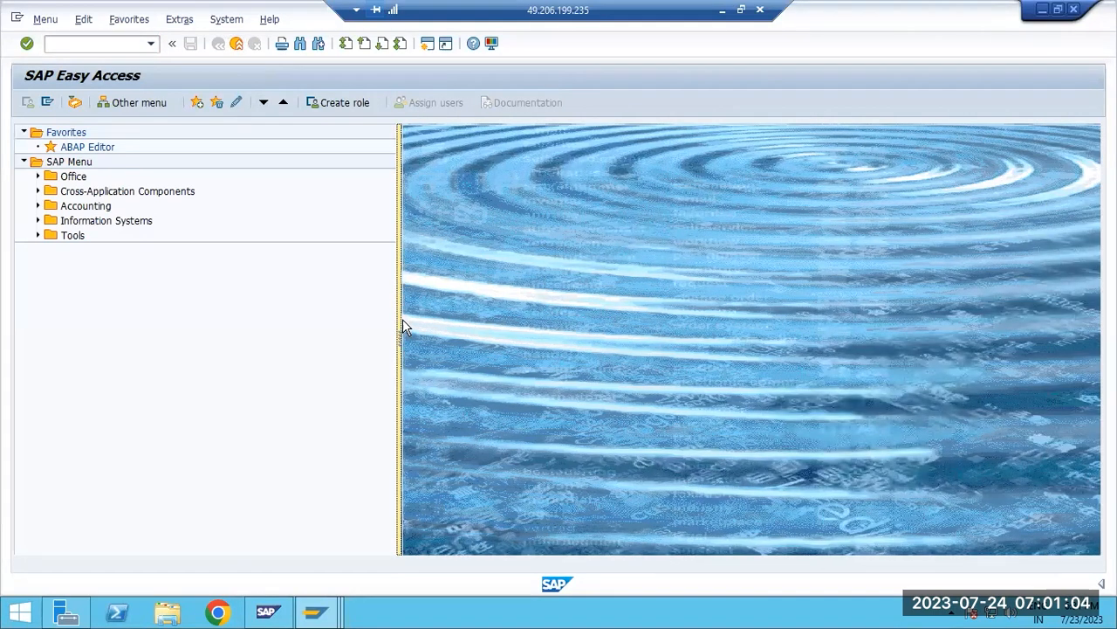
left_click_drag(399, 320, 341, 324)
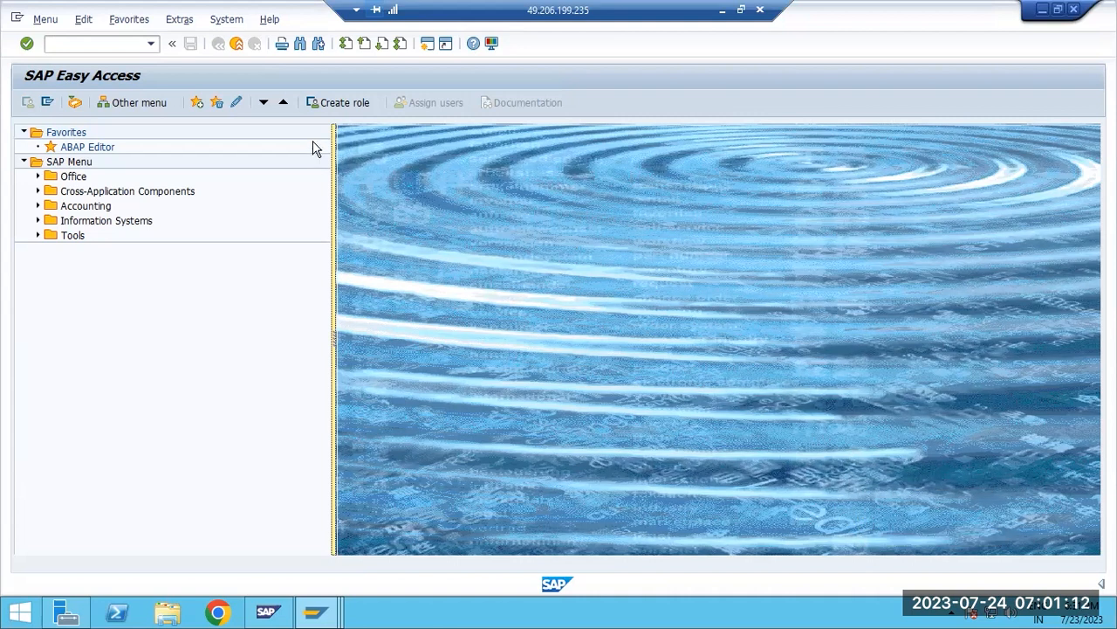
left_click(236, 43)
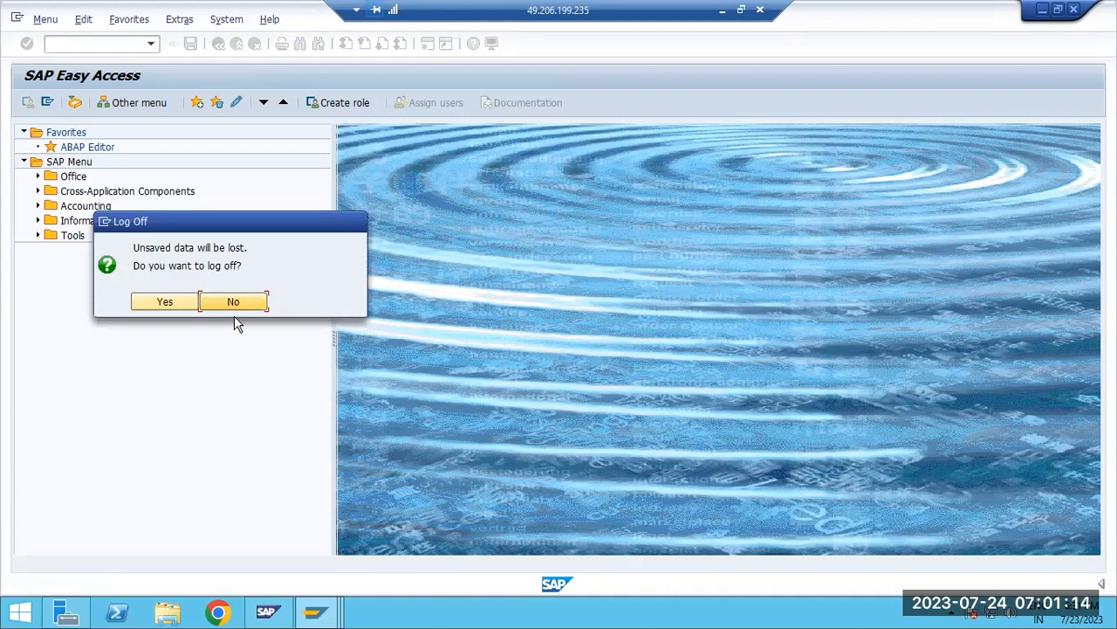
left_click(234, 301)
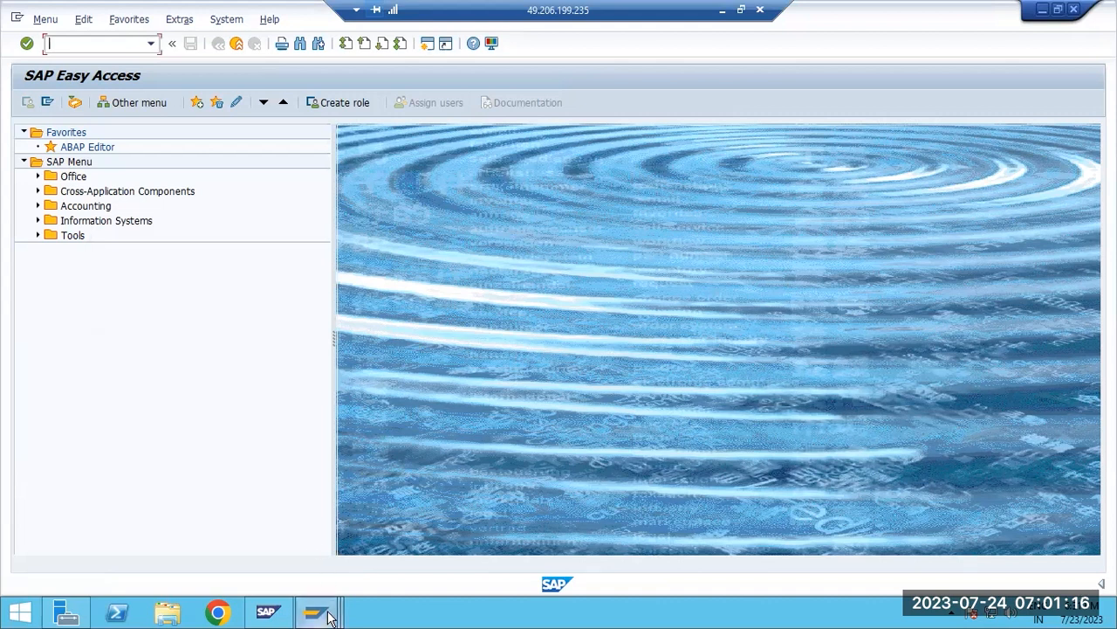
Open the SAP GUI options from SAP Logon and set the theme to Belize Theme
mouse_move(315, 611)
left_click(142, 531)
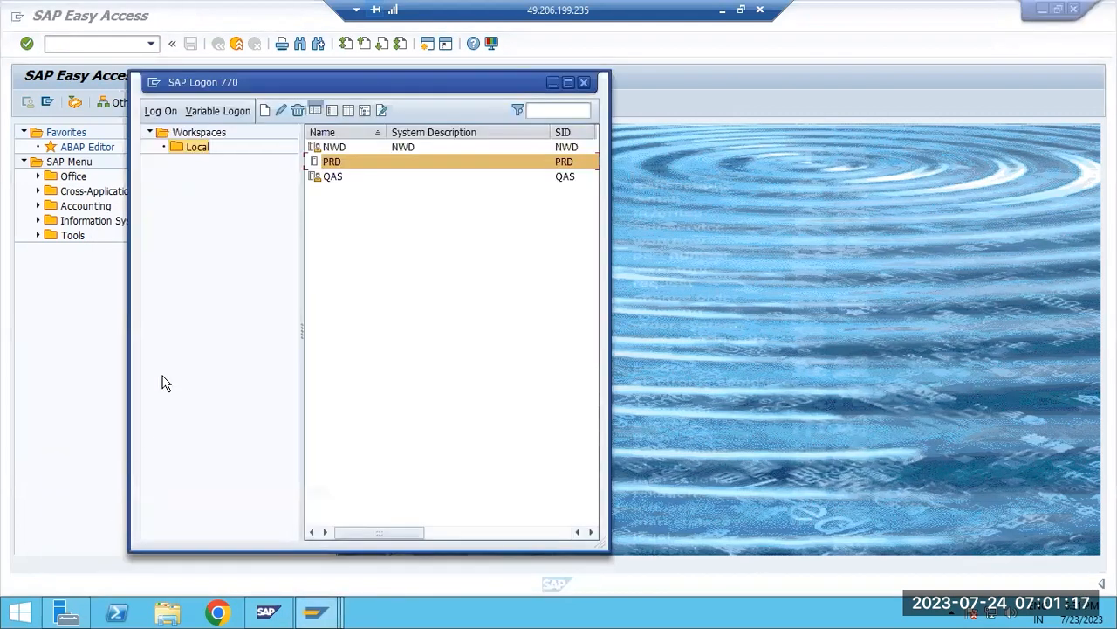
left_click(152, 82)
left_click(187, 217)
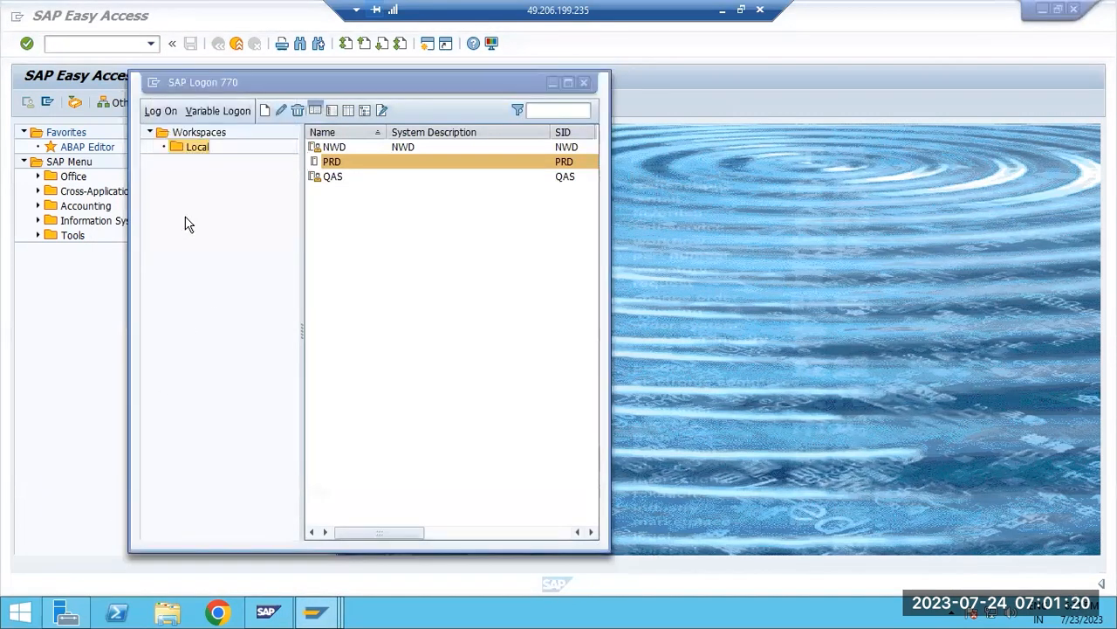
left_click(468, 181)
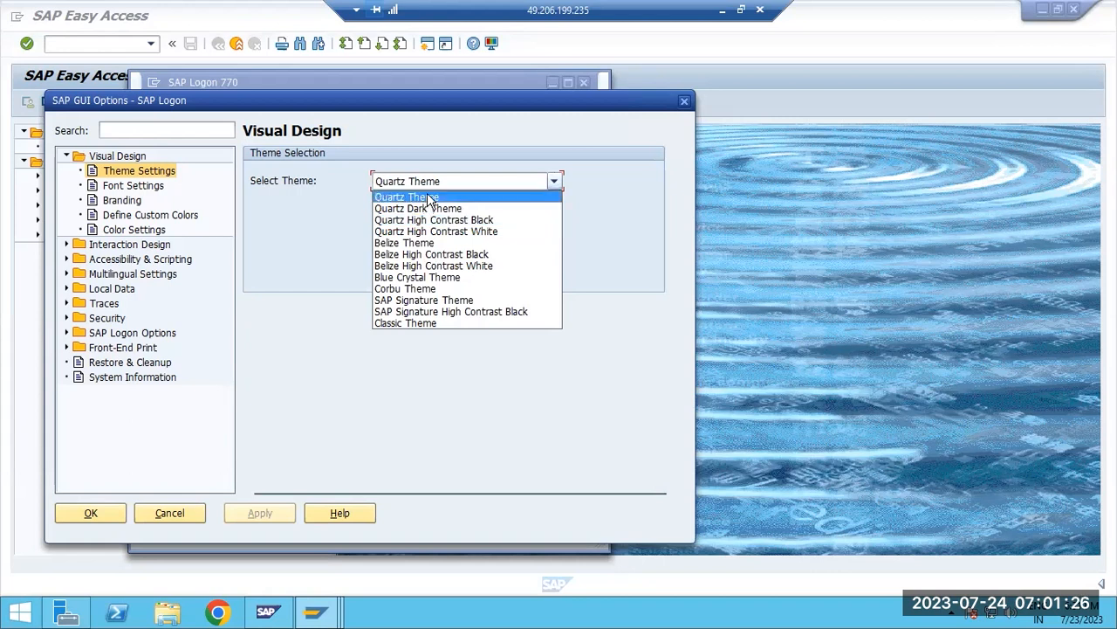
left_click(404, 243)
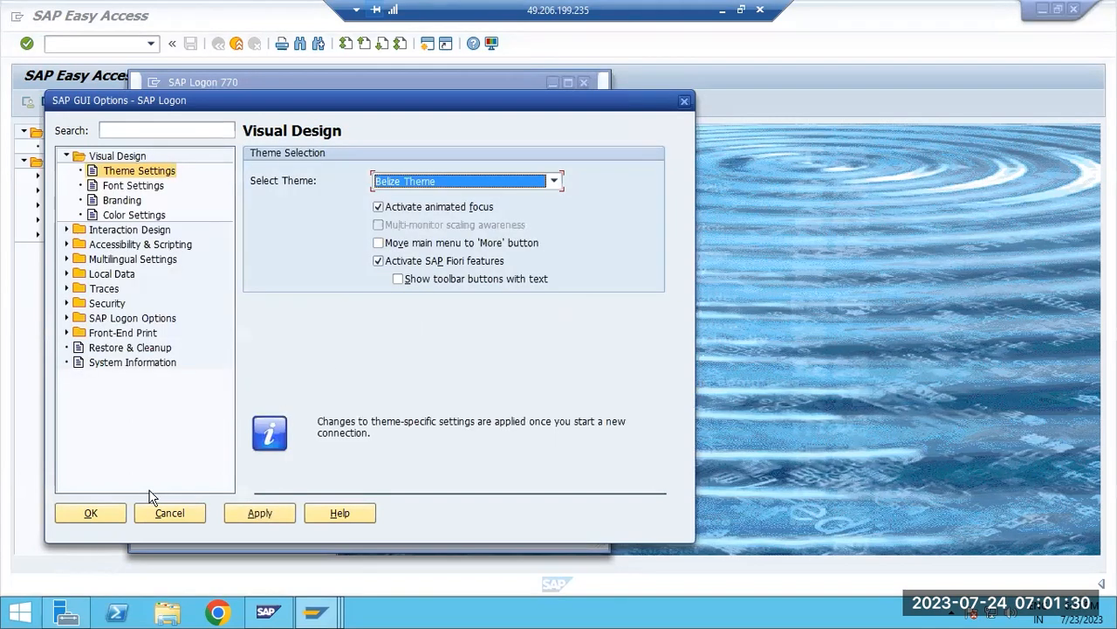
left_click(91, 513)
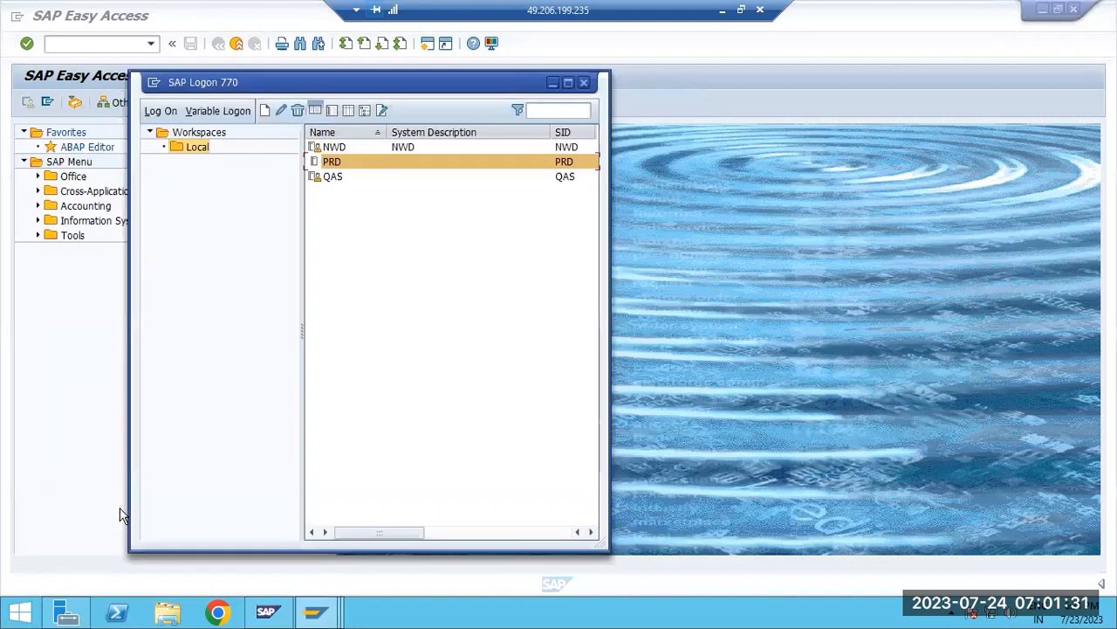
Close SAP Logon and log off from both open SAP Easy Access sessions
left_click(584, 82)
left_click(1072, 10)
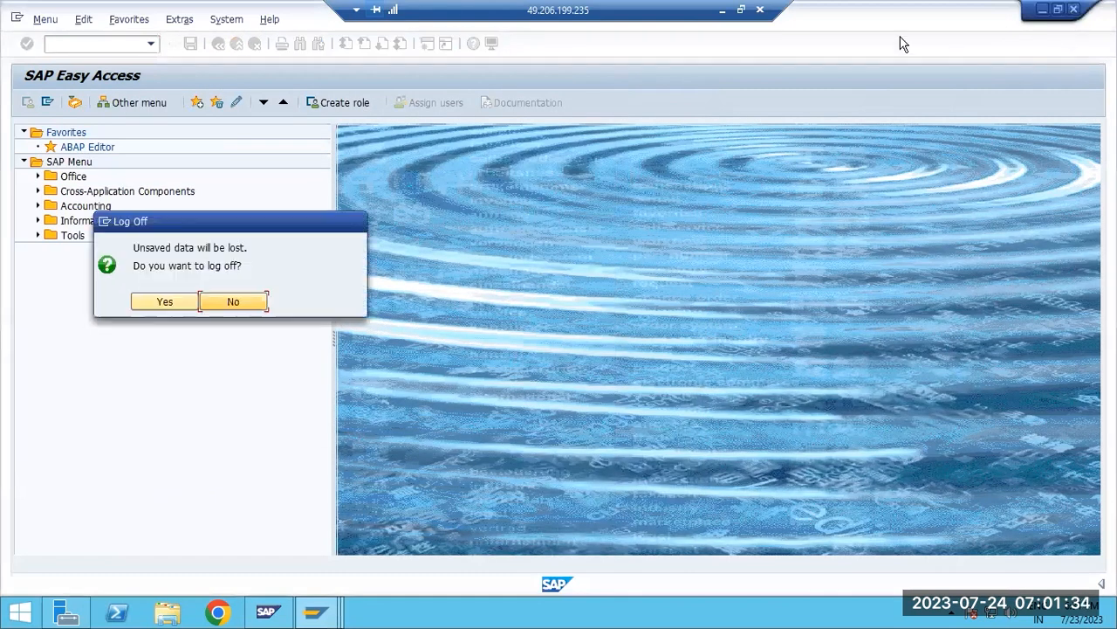
left_click(169, 298)
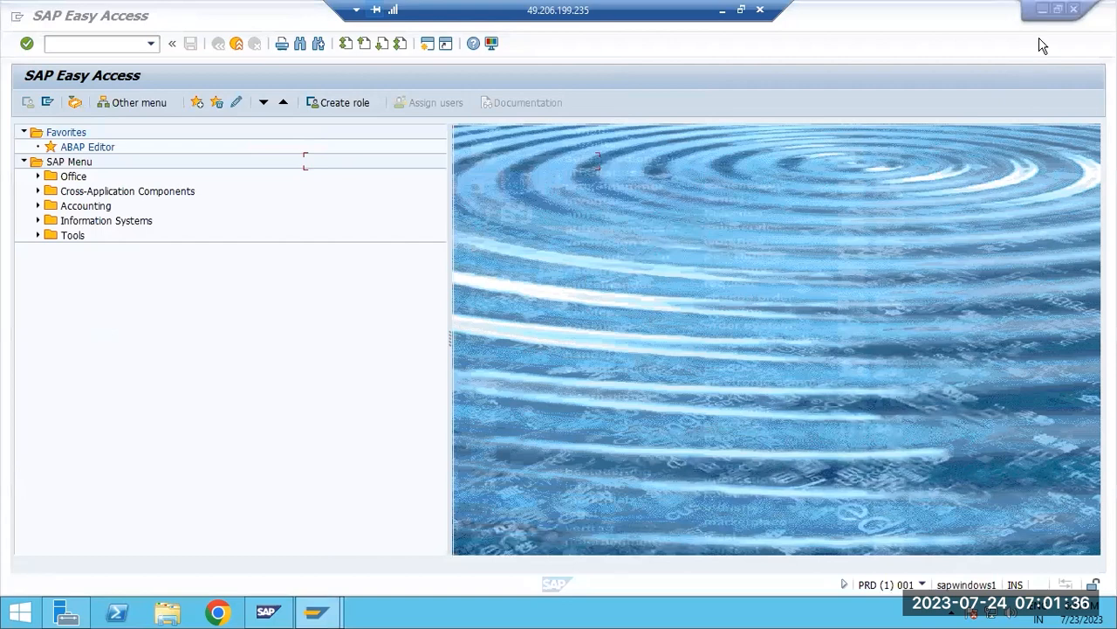
left_click(1072, 11)
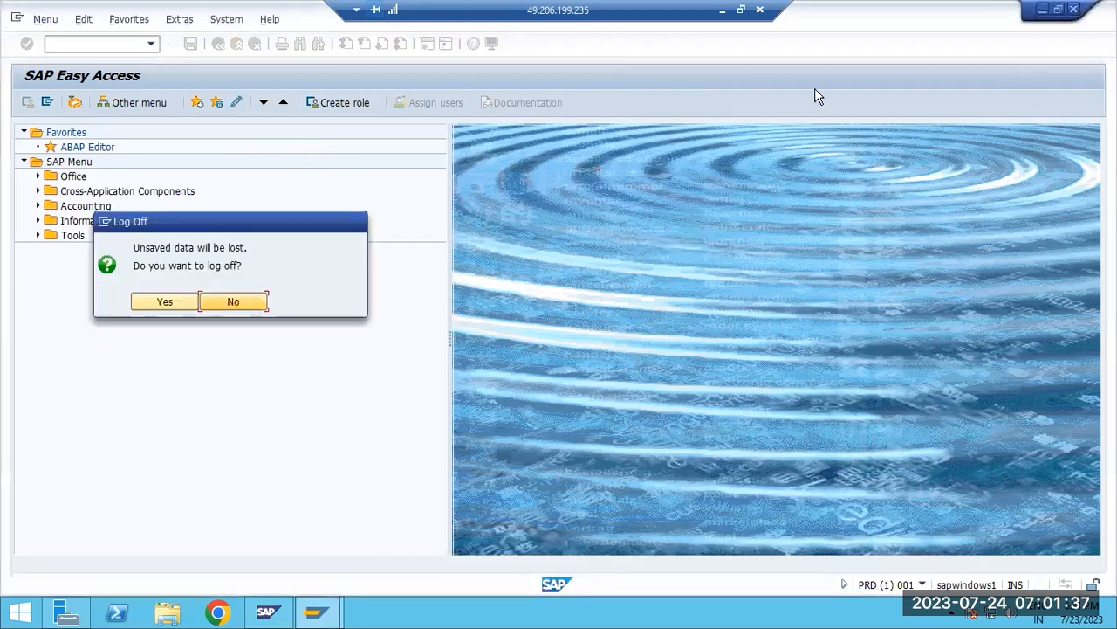
left_click(159, 302)
Close the remaining SAP Logon window and restart SAP Logon, allowing saplogon.exe to run
double_click(453, 208)
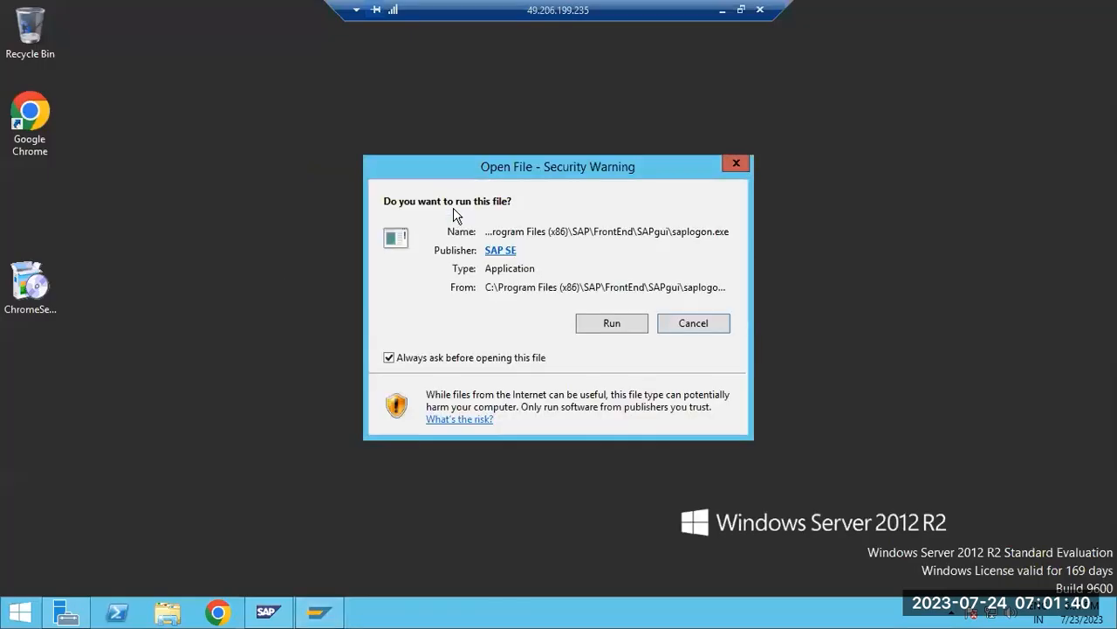
left_click(316, 613)
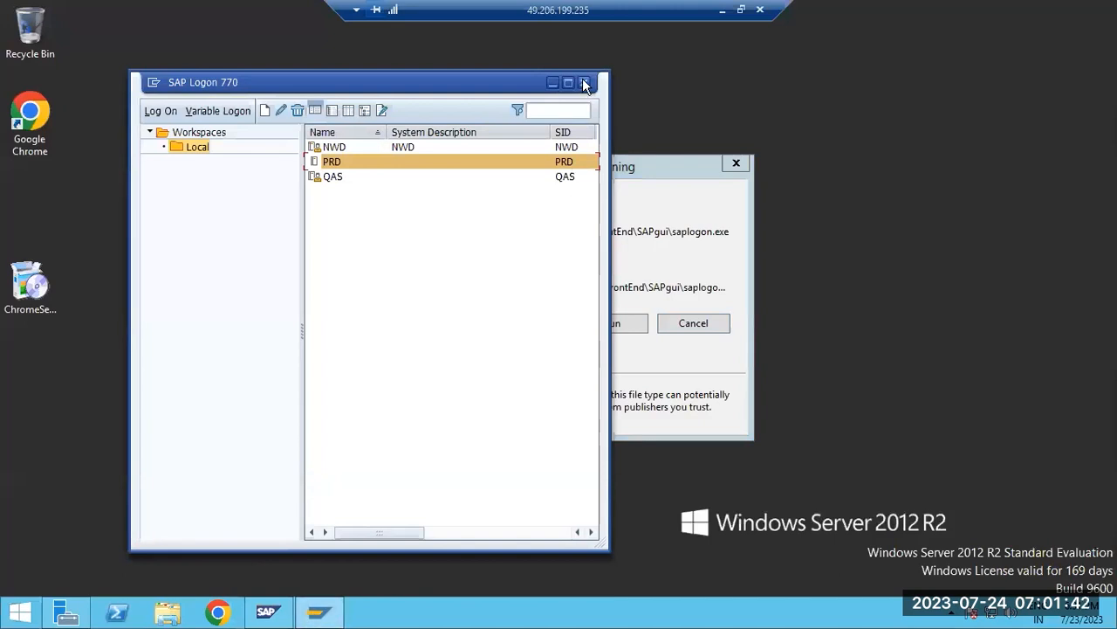
left_click(584, 82)
left_click(610, 323)
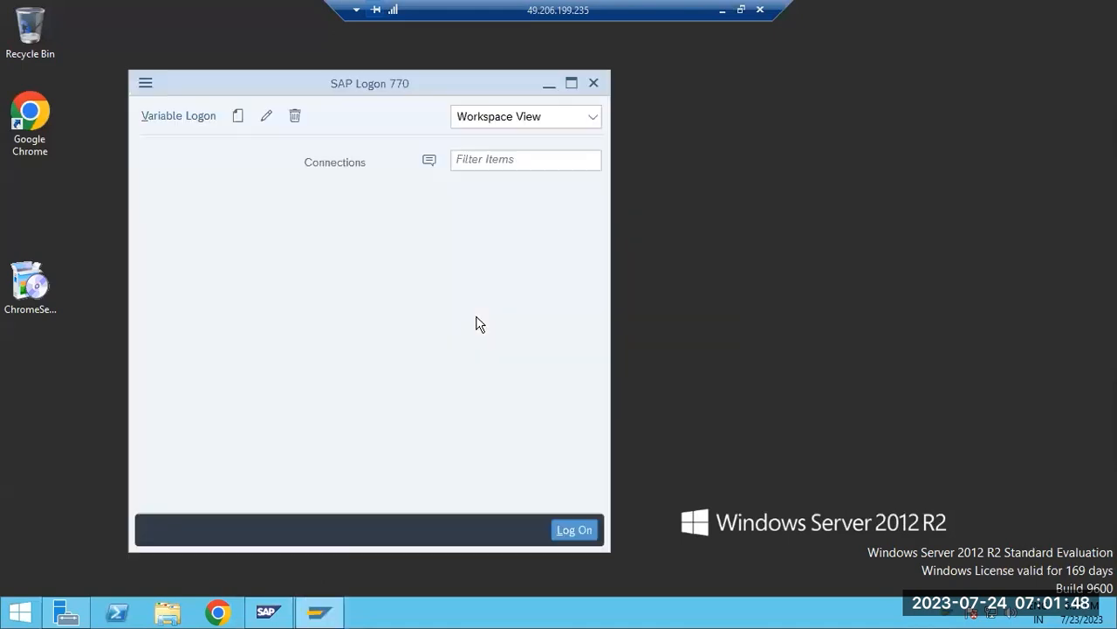
Log on to PRD client 001 as user basis with the account password
double_click(340, 234)
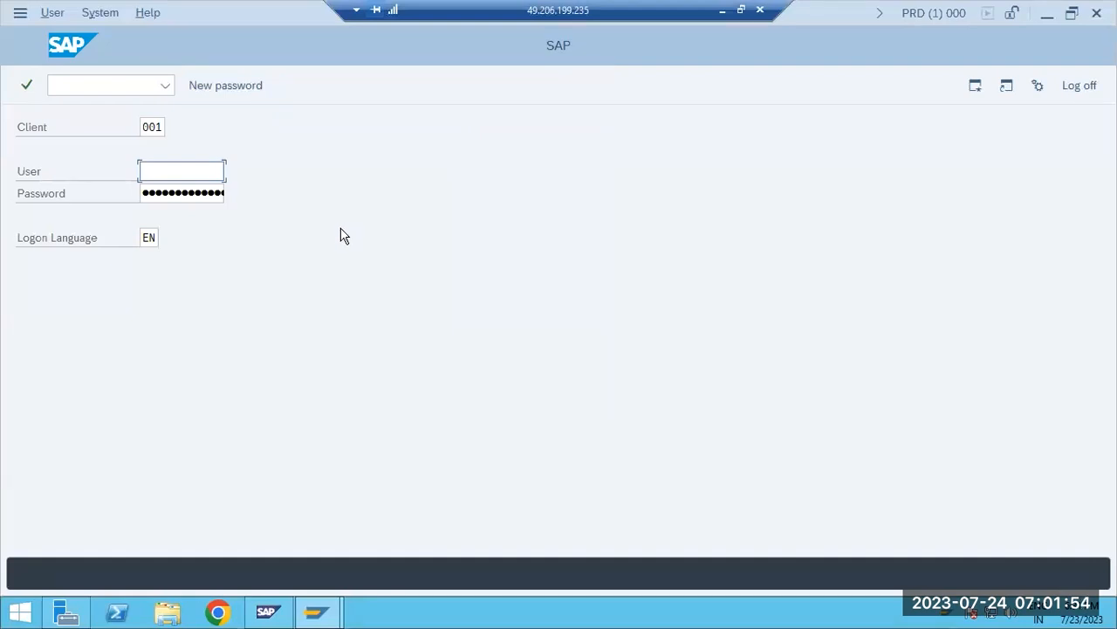
type("basis")
key("Tab")
type("•••••")
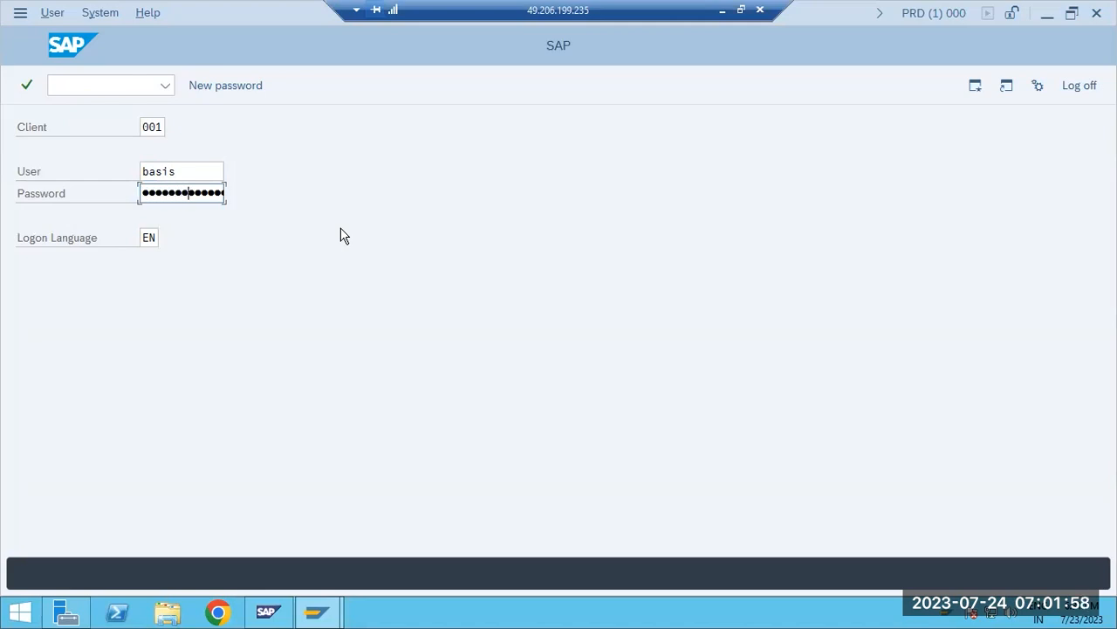
key("Return")
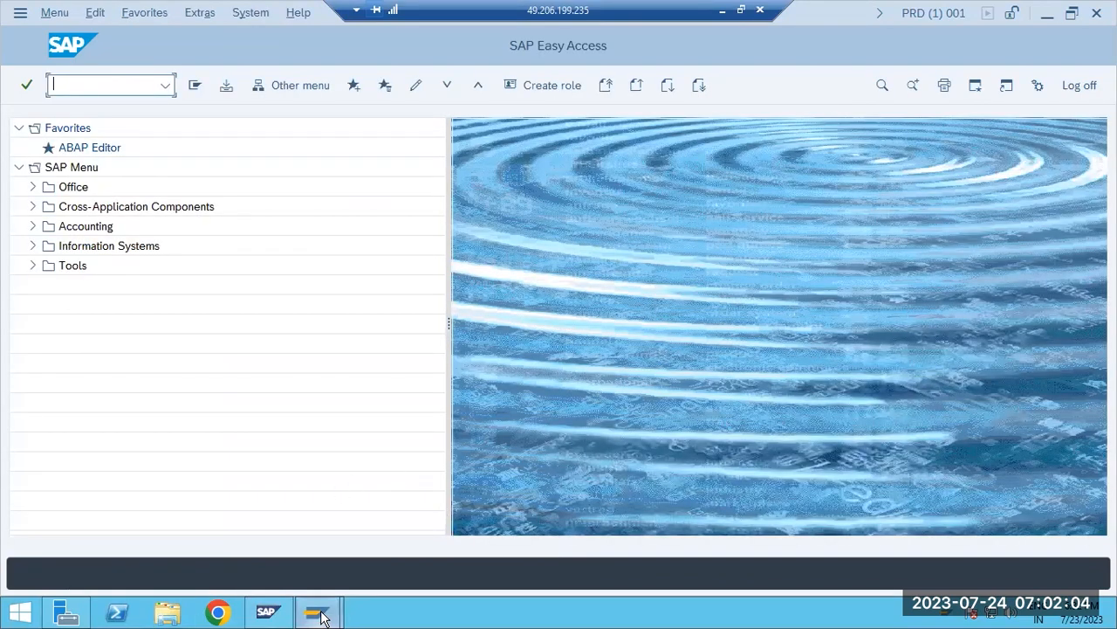
Open the SAP GUI options from SAP Logon and display the theme settings under Visual Design
mouse_move(317, 611)
left_click(217, 487)
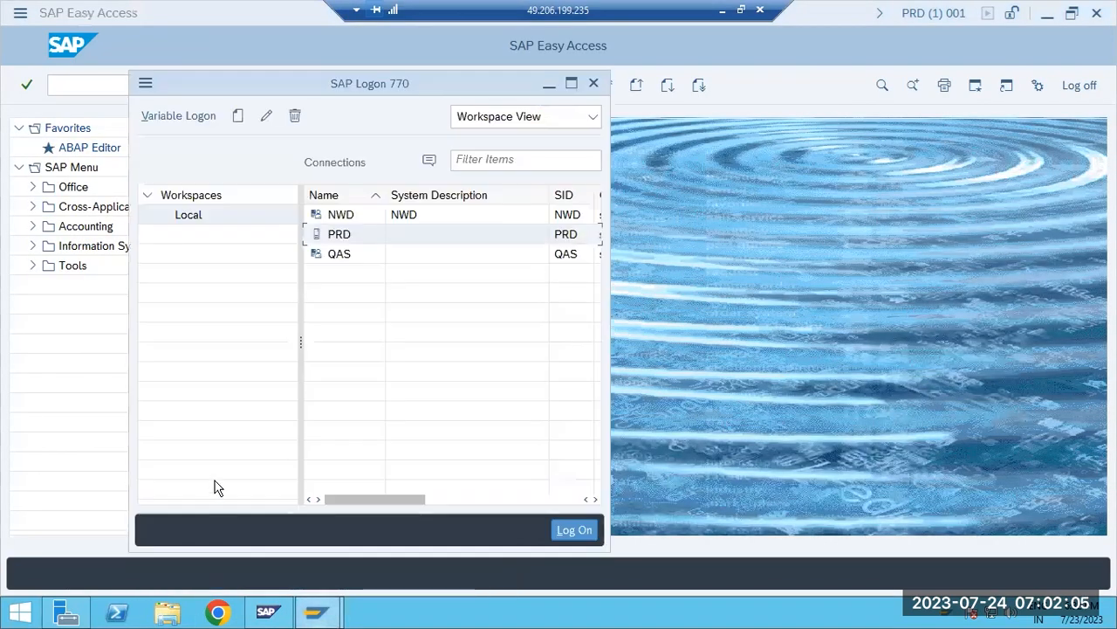
left_click(145, 84)
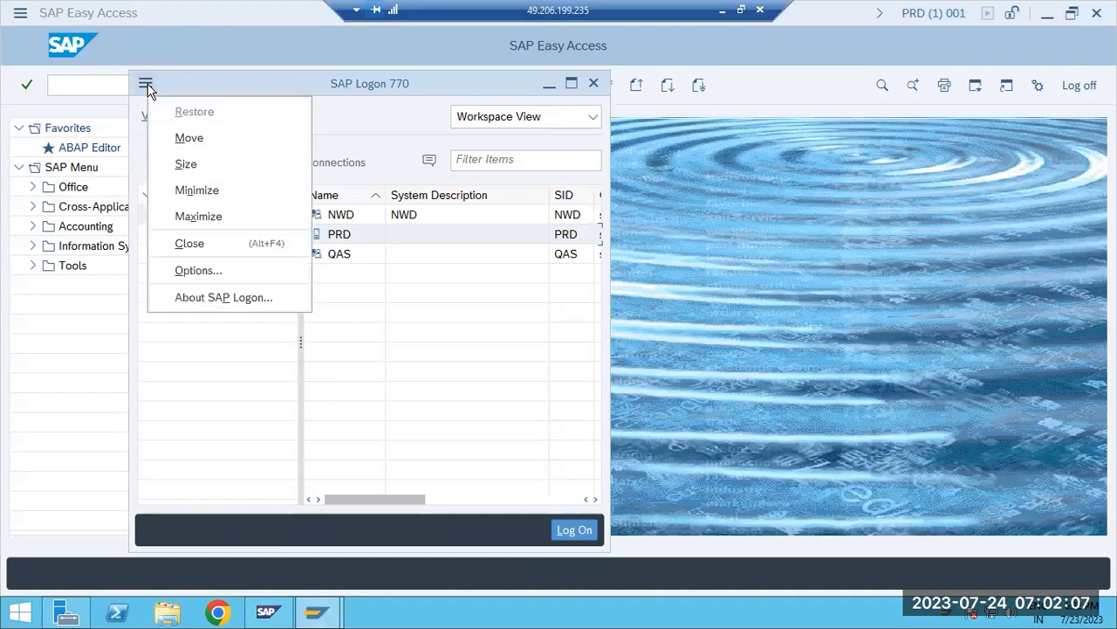
left_click(184, 272)
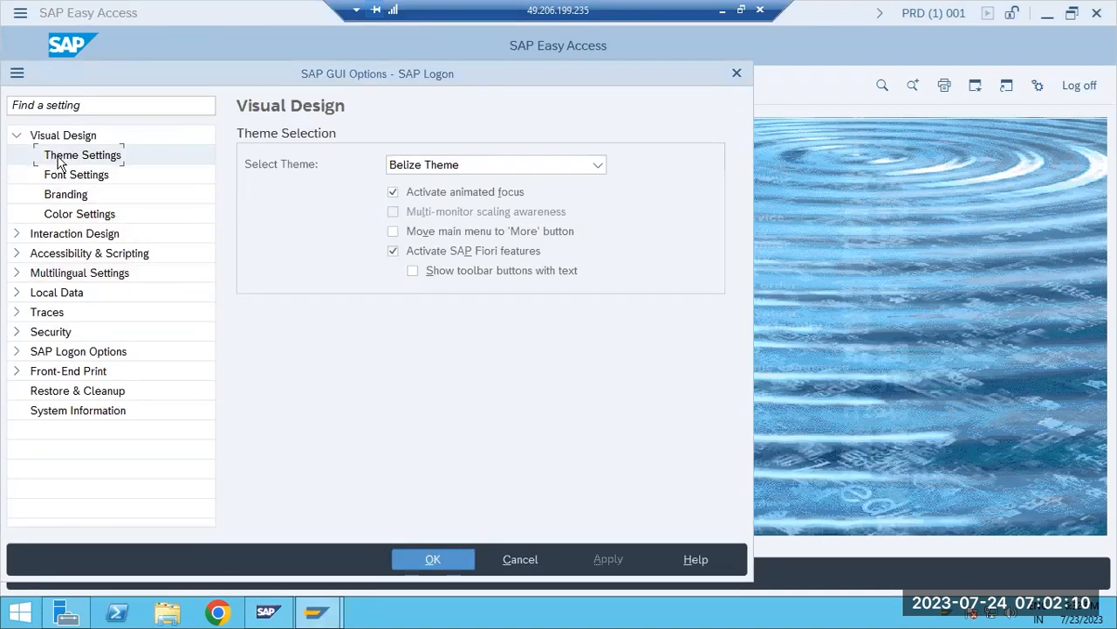
left_click(16, 135)
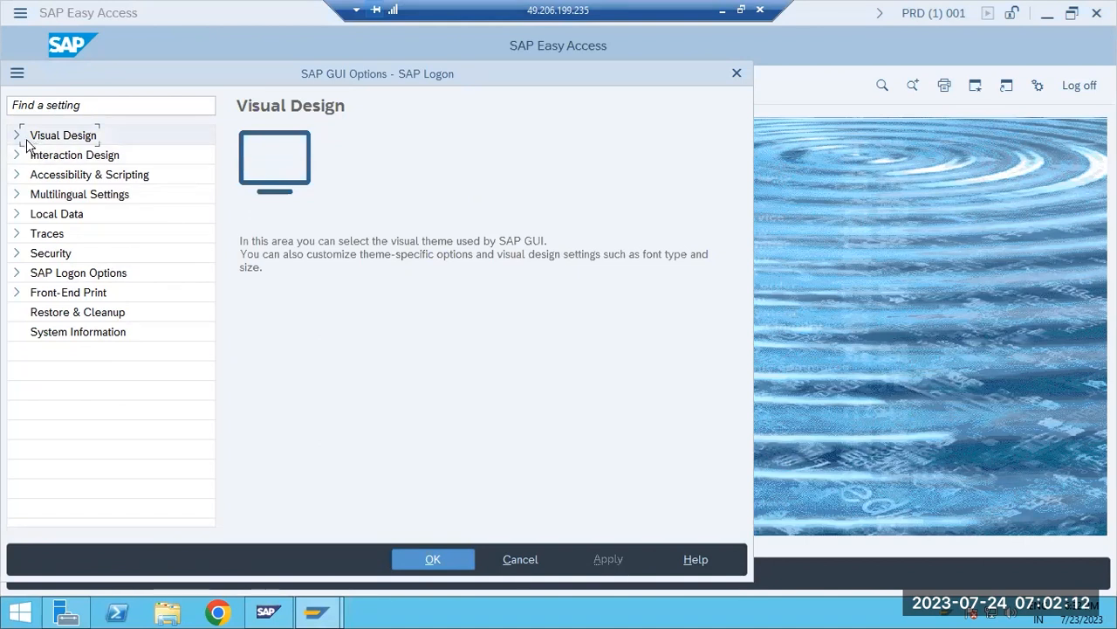
left_click(16, 136)
left_click(71, 158)
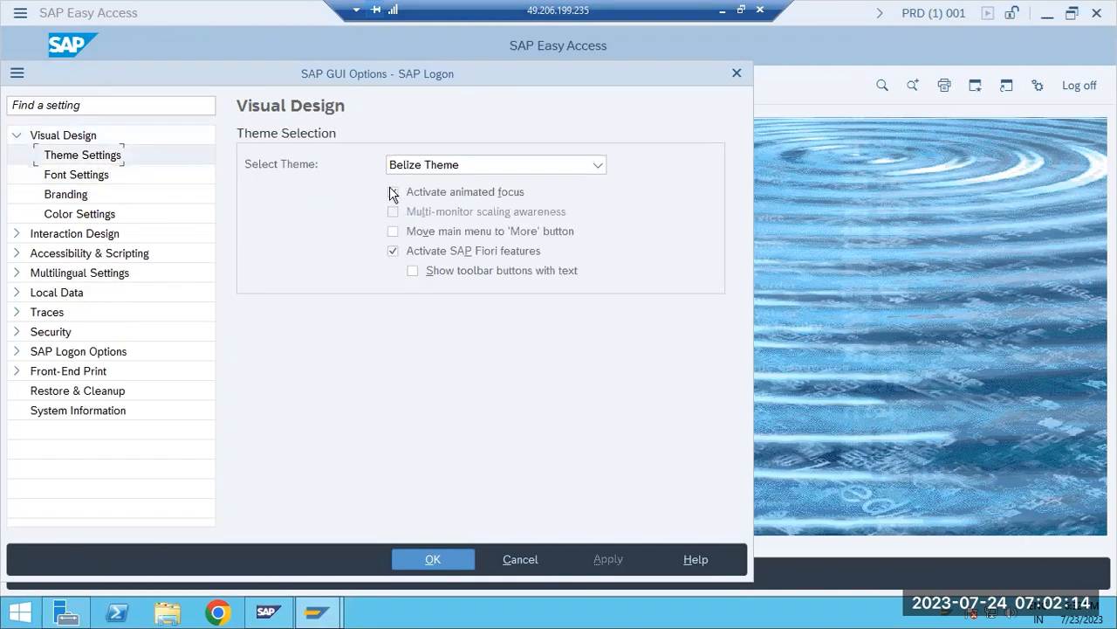
Go through the font, branding and color settings pages under Visual Design
left_click(92, 177)
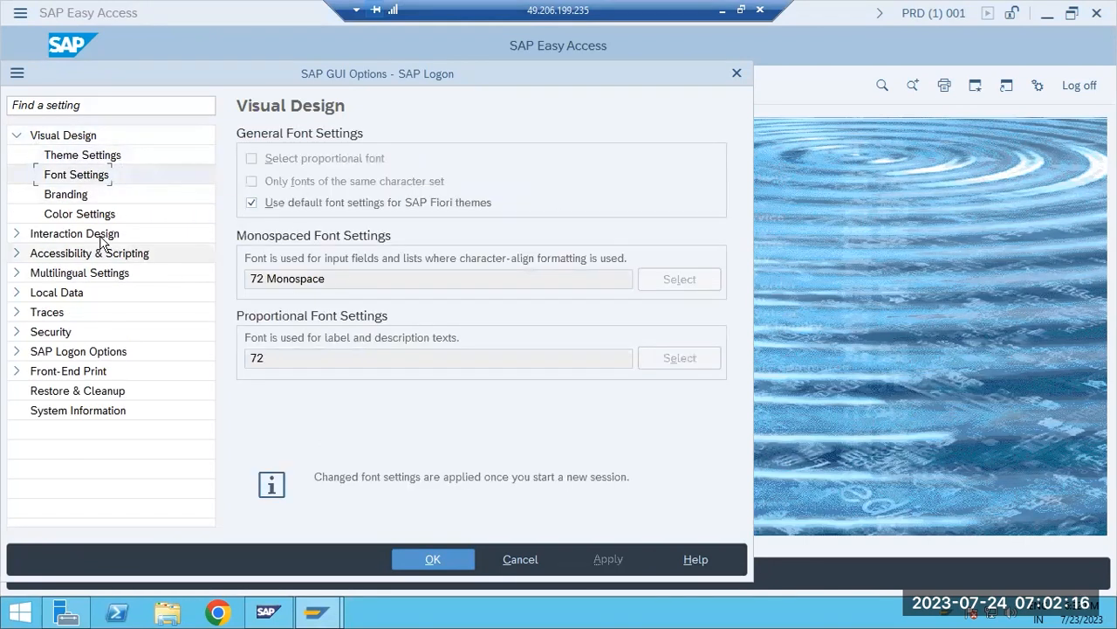
left_click(72, 194)
left_click(81, 214)
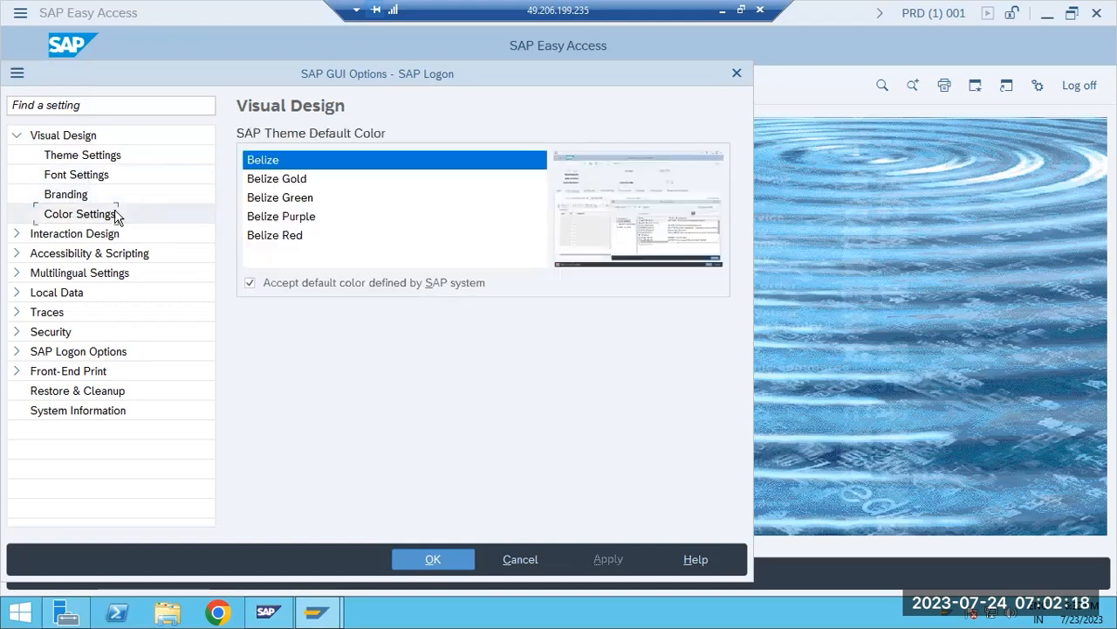
Preview the Gold, Green, Purple and Red Belize variants and save Belize Purple as the SAP theme default color
left_click(268, 179)
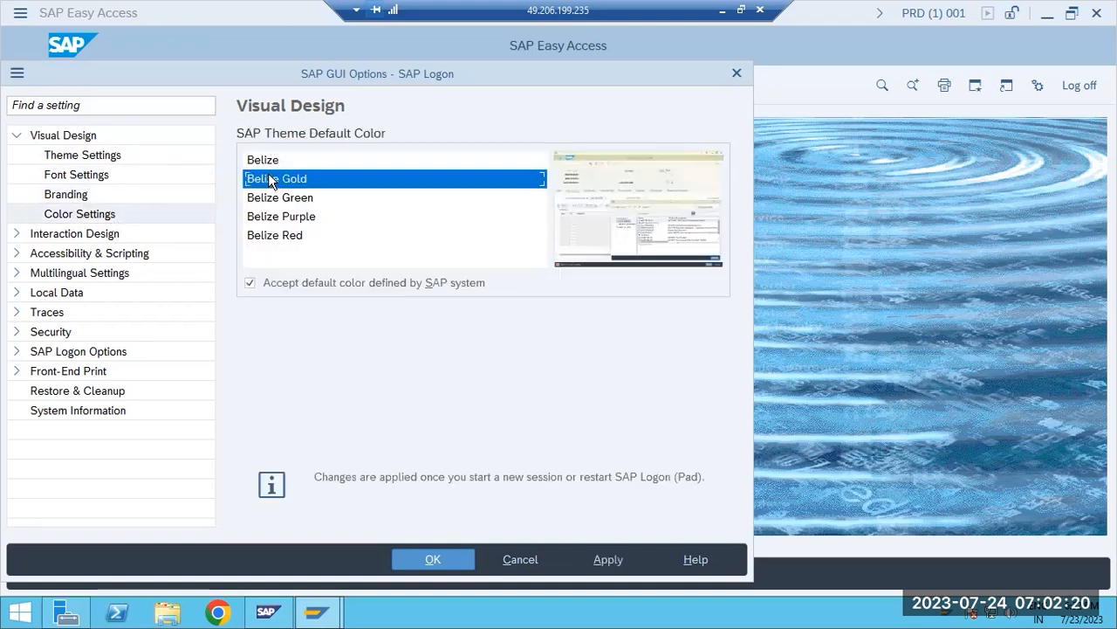
left_click(281, 200)
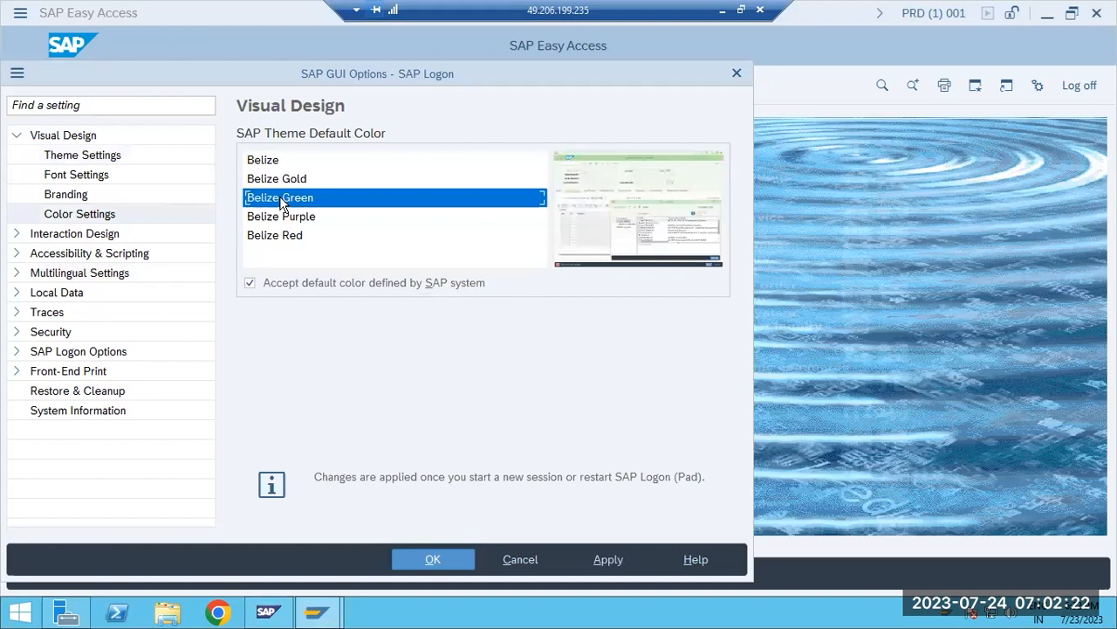
left_click(281, 221)
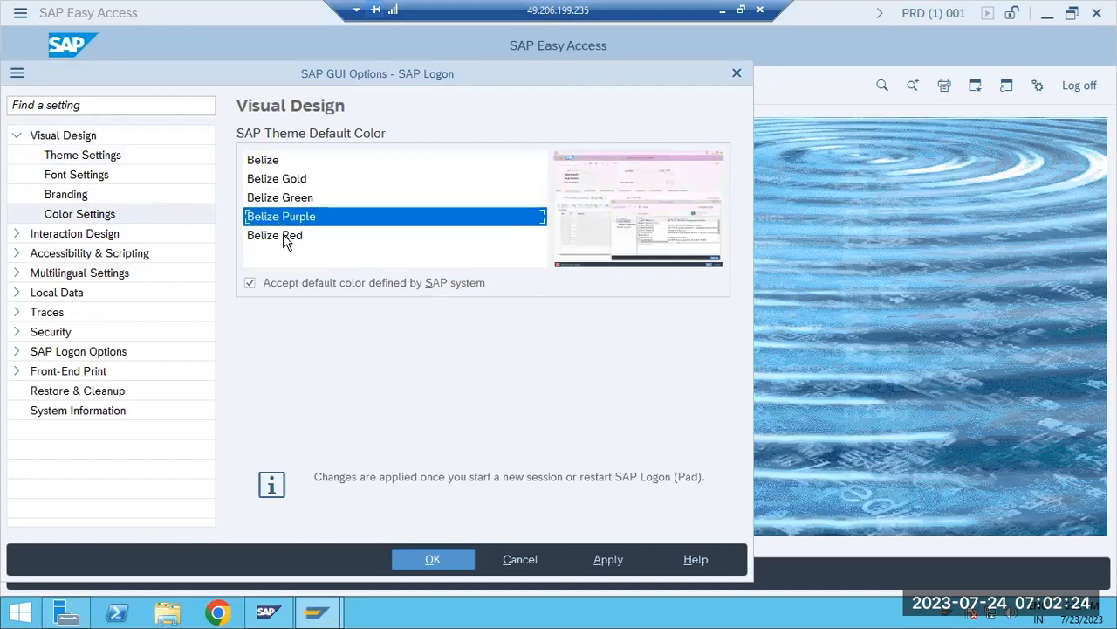
left_click(286, 237)
left_click(282, 220)
left_click(279, 200)
left_click(273, 181)
left_click(269, 161)
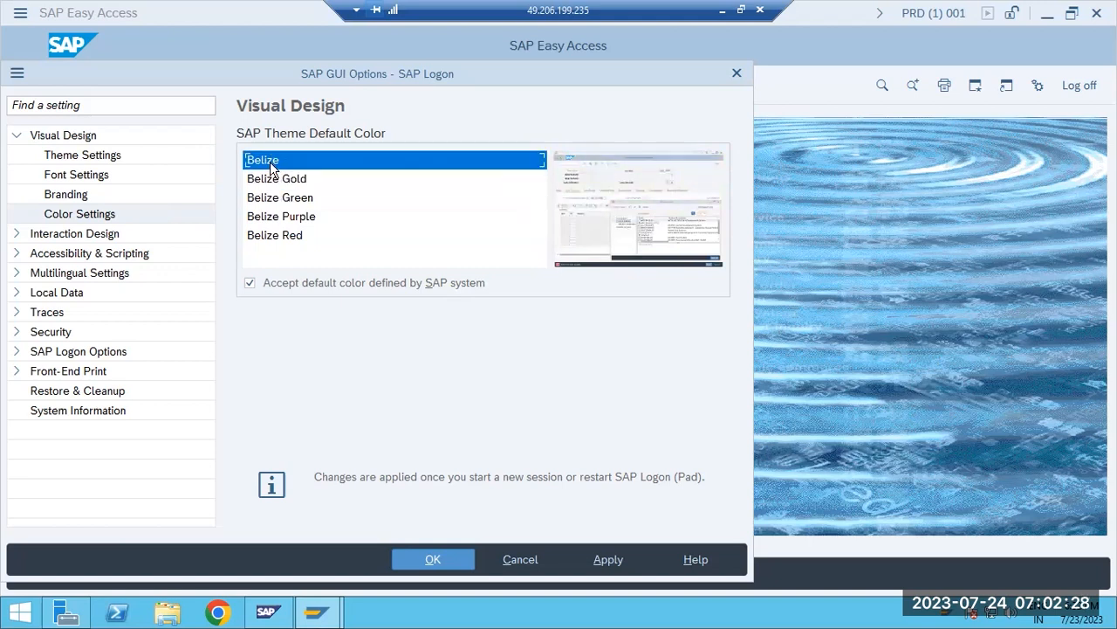
left_click(284, 219)
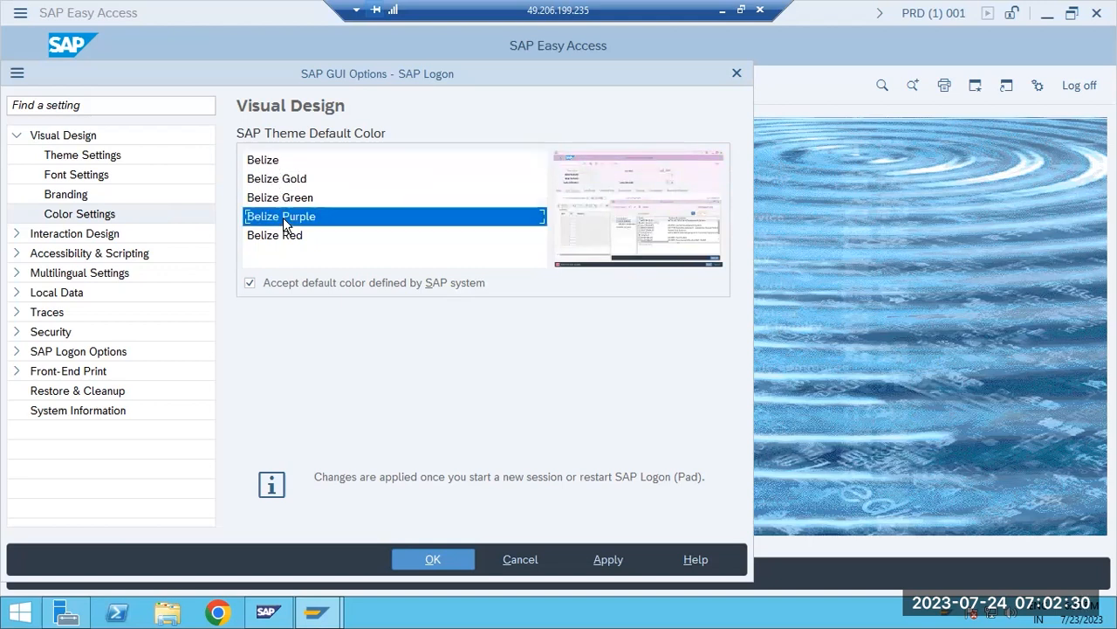
left_click(417, 557)
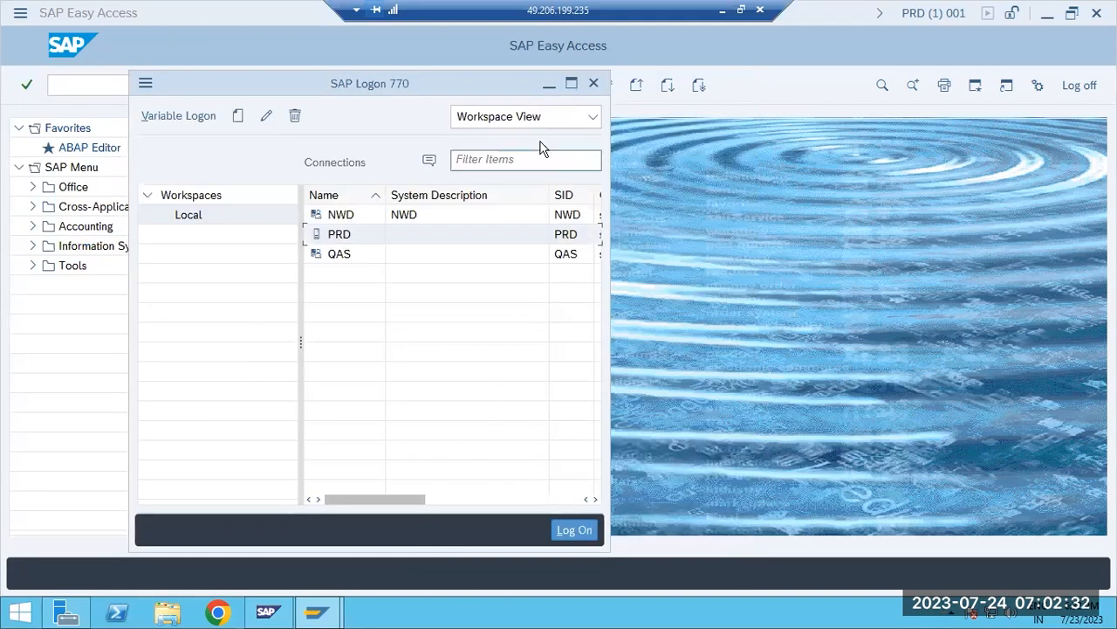
Close the SAP Logon window and log off from the open PRD session
left_click(594, 83)
left_click(1098, 12)
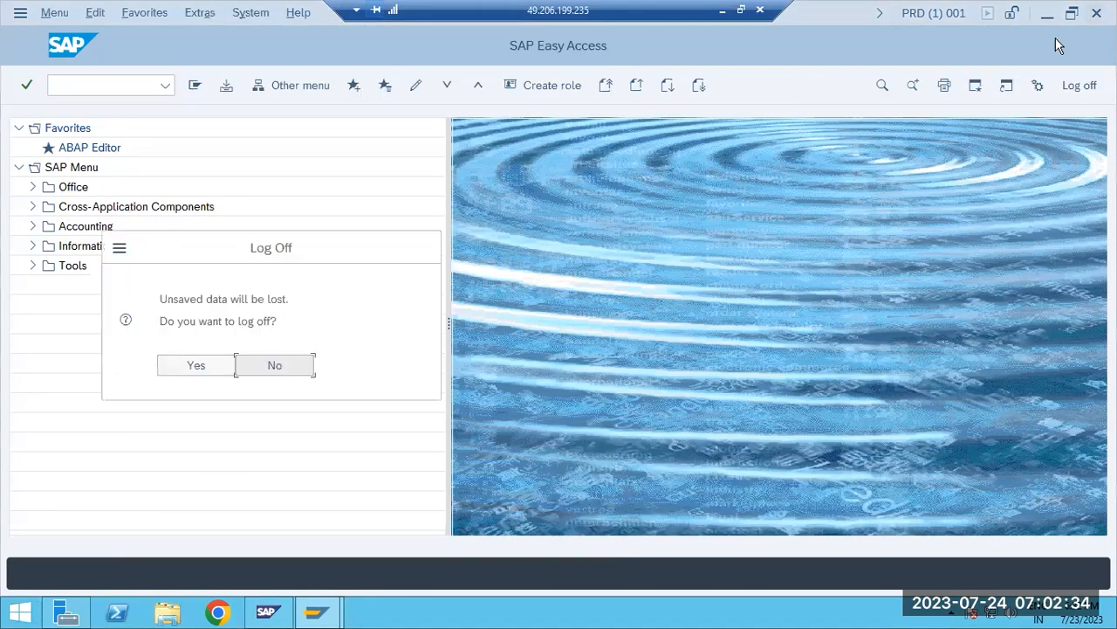
left_click(188, 368)
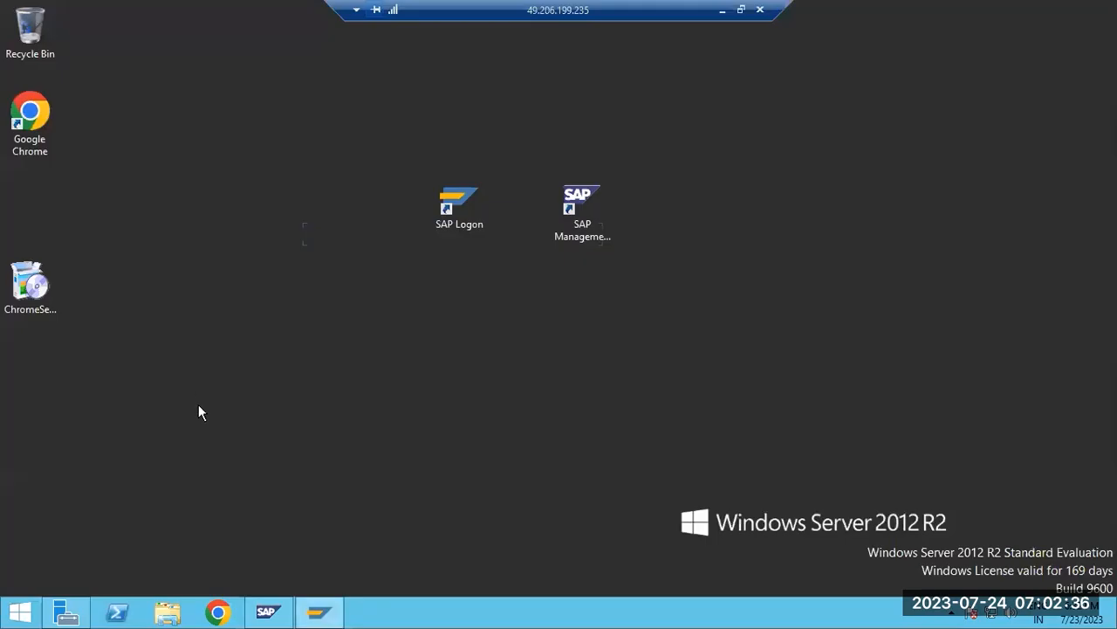
Close the SAP Logon window that is still running and launch SAP Logon again from the desktop
left_click(328, 616)
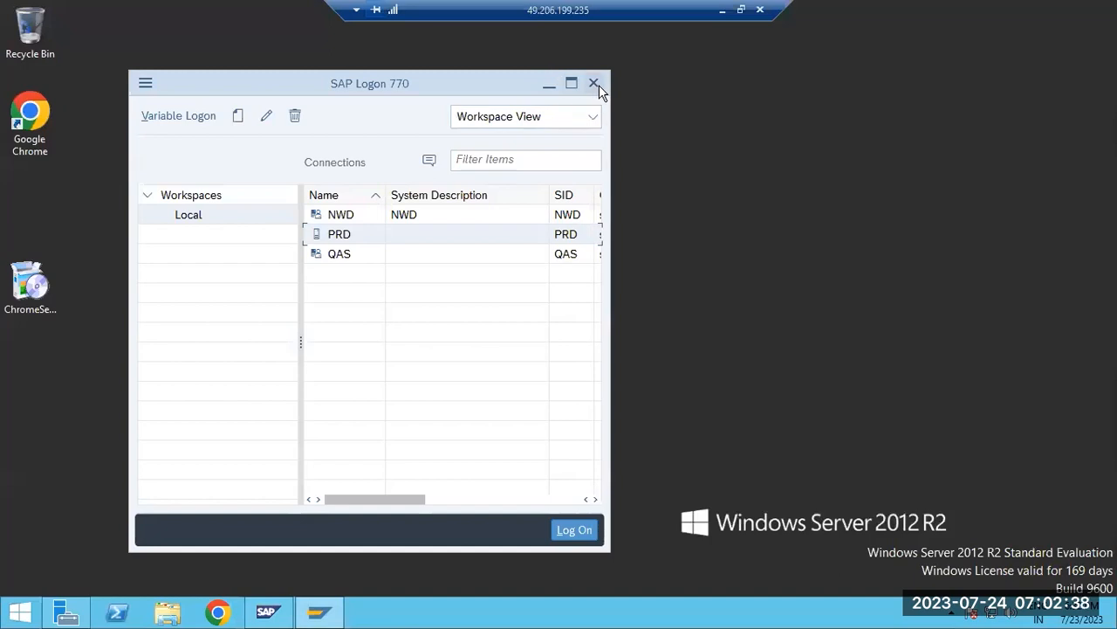
left_click(595, 83)
double_click(476, 202)
left_click(597, 326)
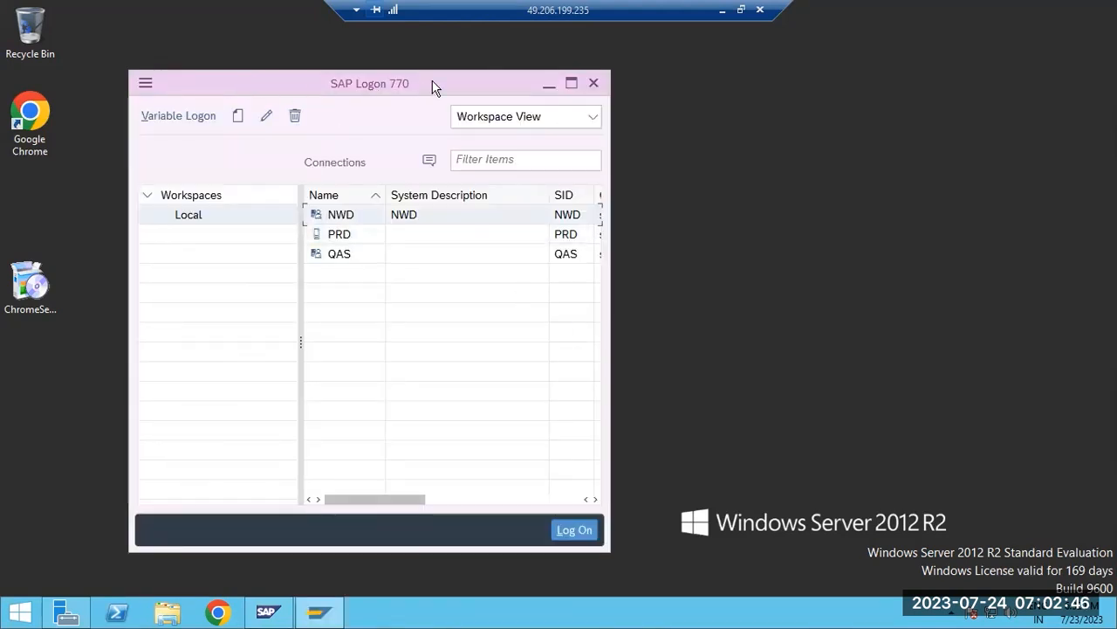
Log on to PRD client 001 as user basis with the account password and dismiss the copyright notice
left_click(342, 243)
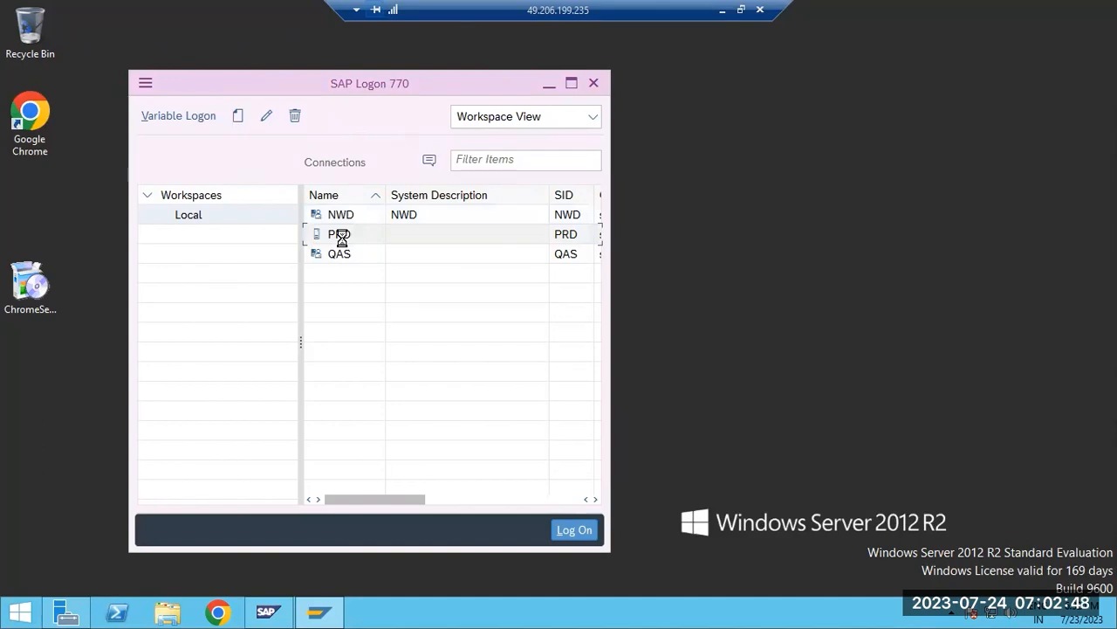
double_click(341, 243)
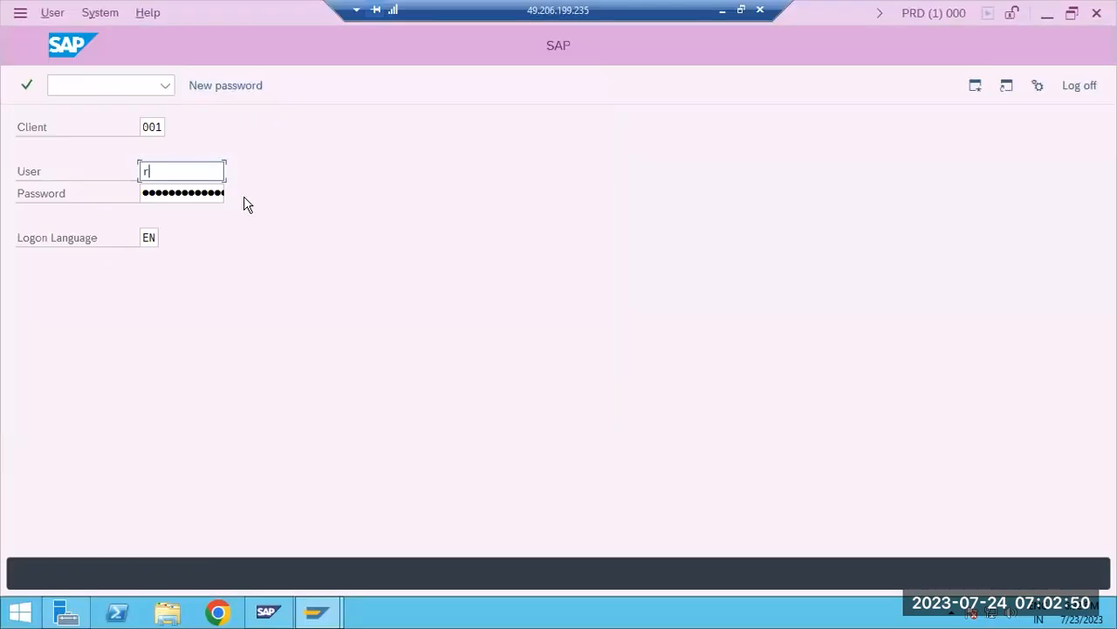
type("basis")
key("Tab")
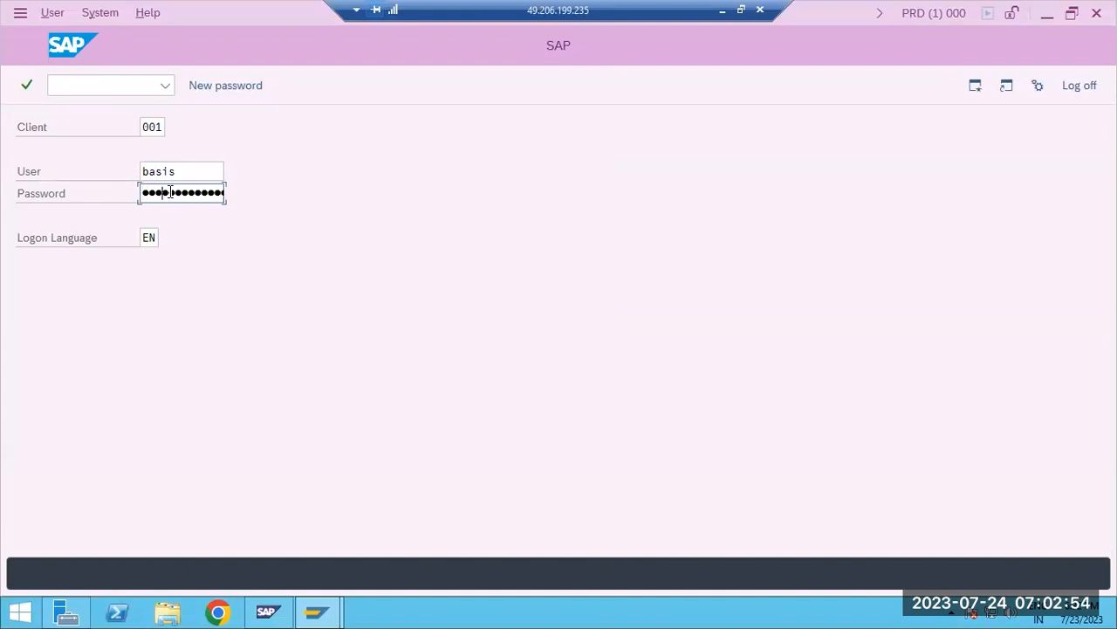
key("Return")
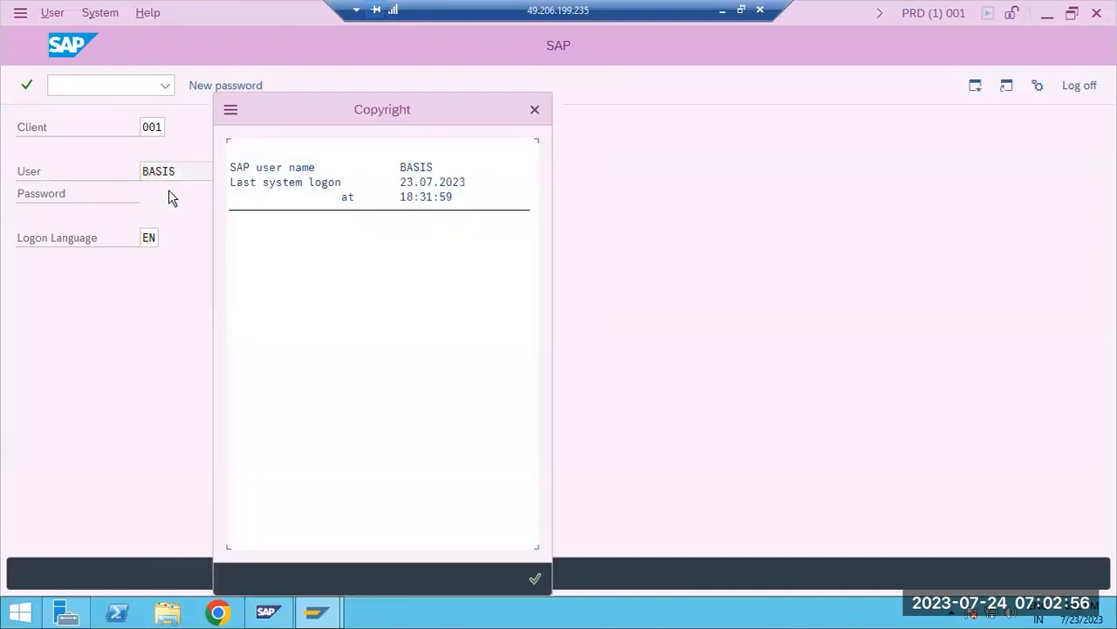
key("Return")
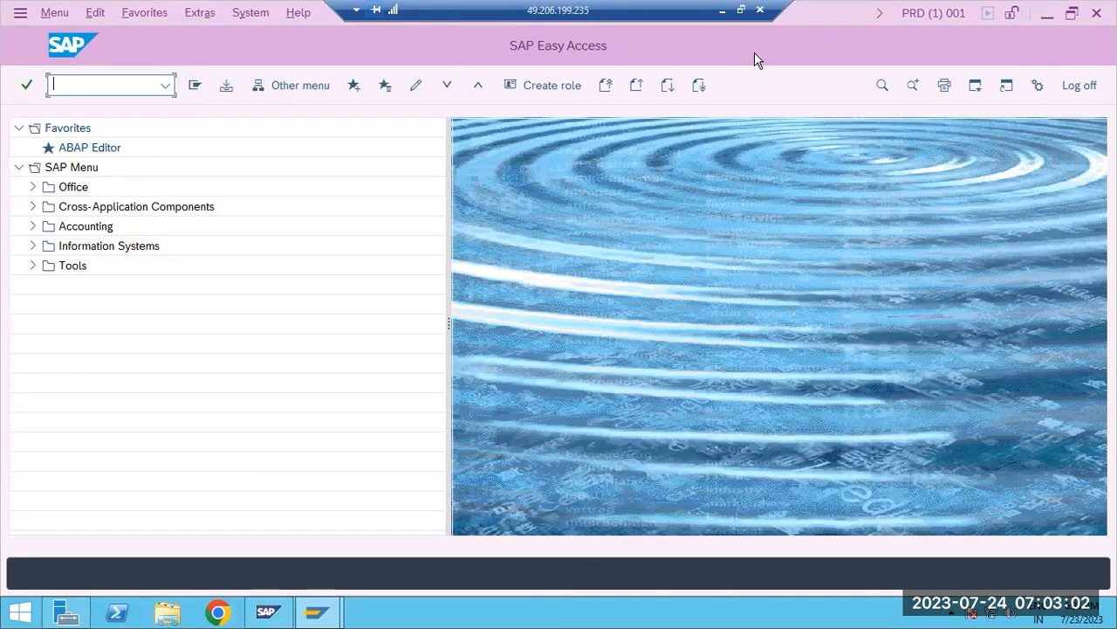
Open transaction ST22 to view it in the new color, and return to SAP Easy Access
type("st22")
key("Return")
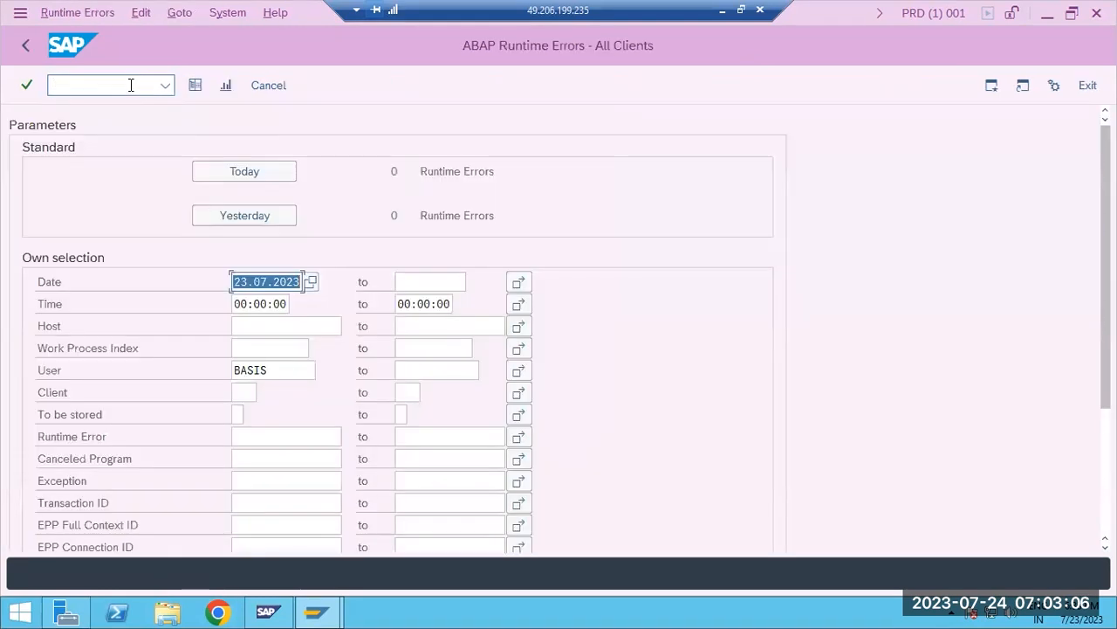
left_click(34, 53)
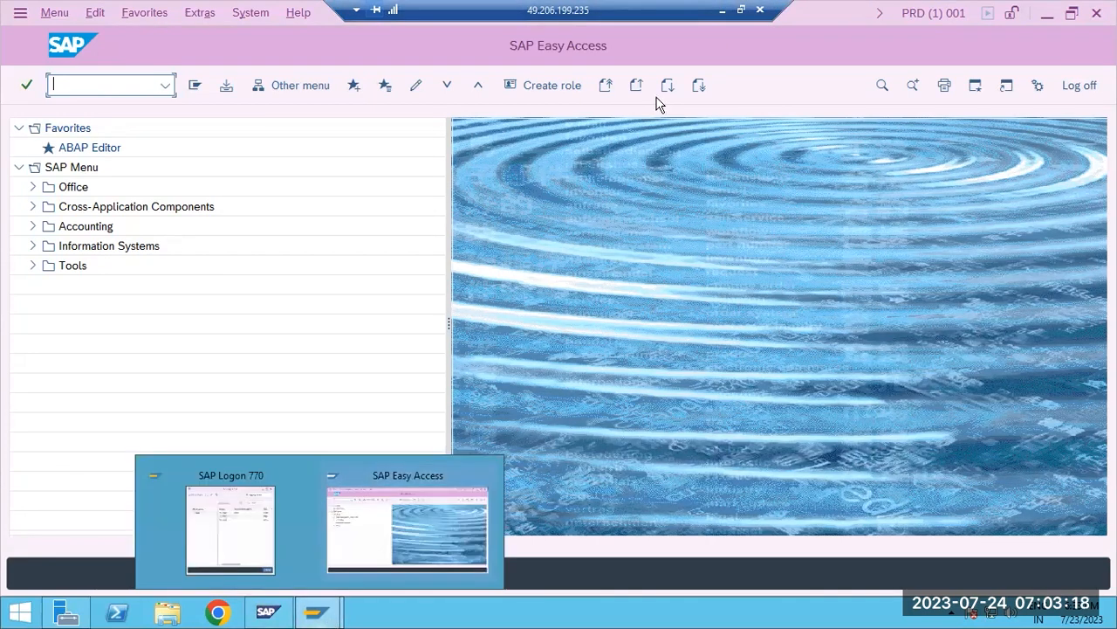
Minimize the remote desktop session and select the whole transaction code list from ST22 to SM02 in Paint
left_click(720, 11)
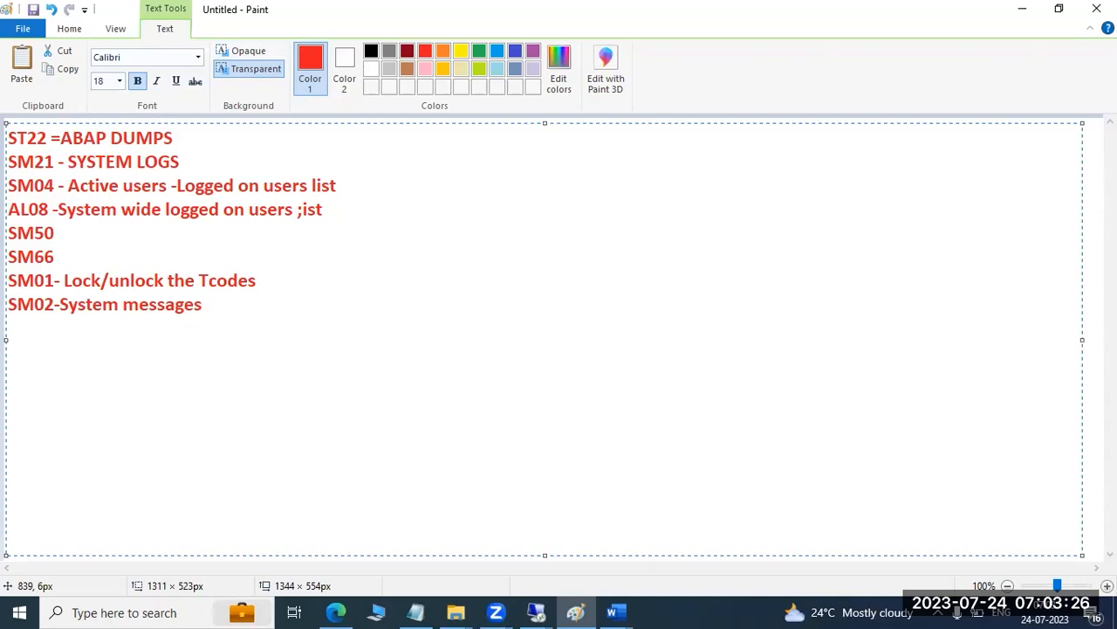
key("ctrl+a")
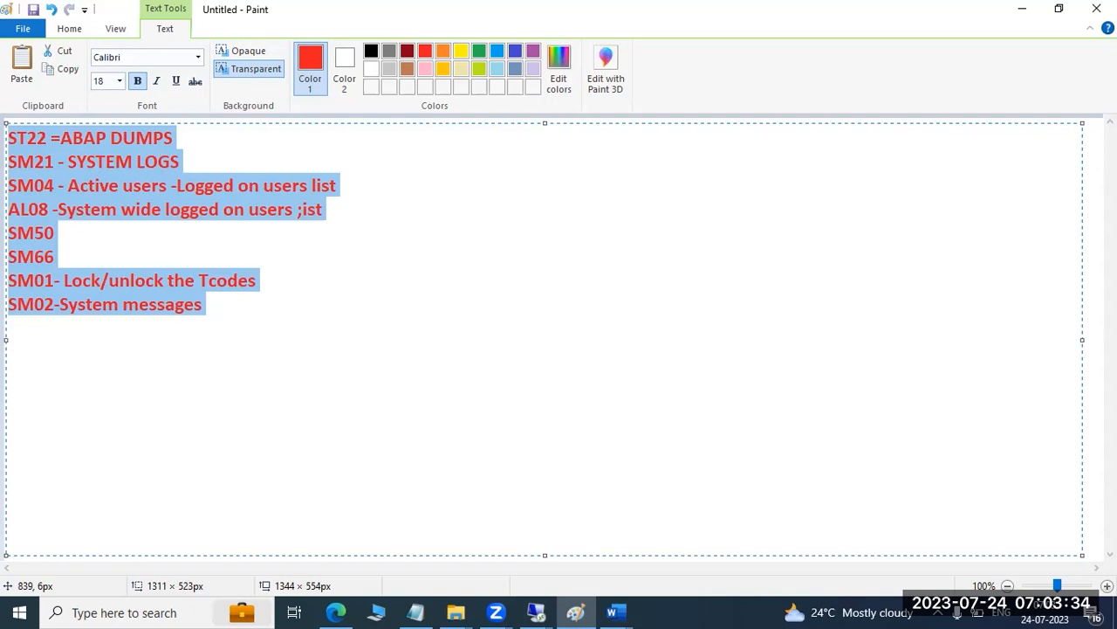
left_click_drag(212, 306, 7, 138)
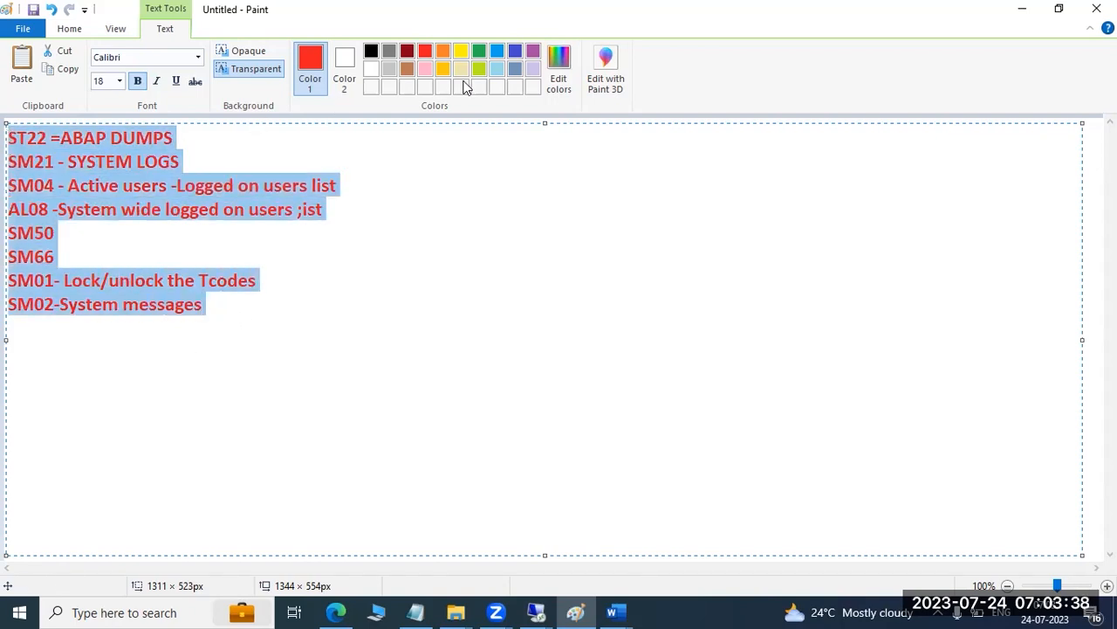